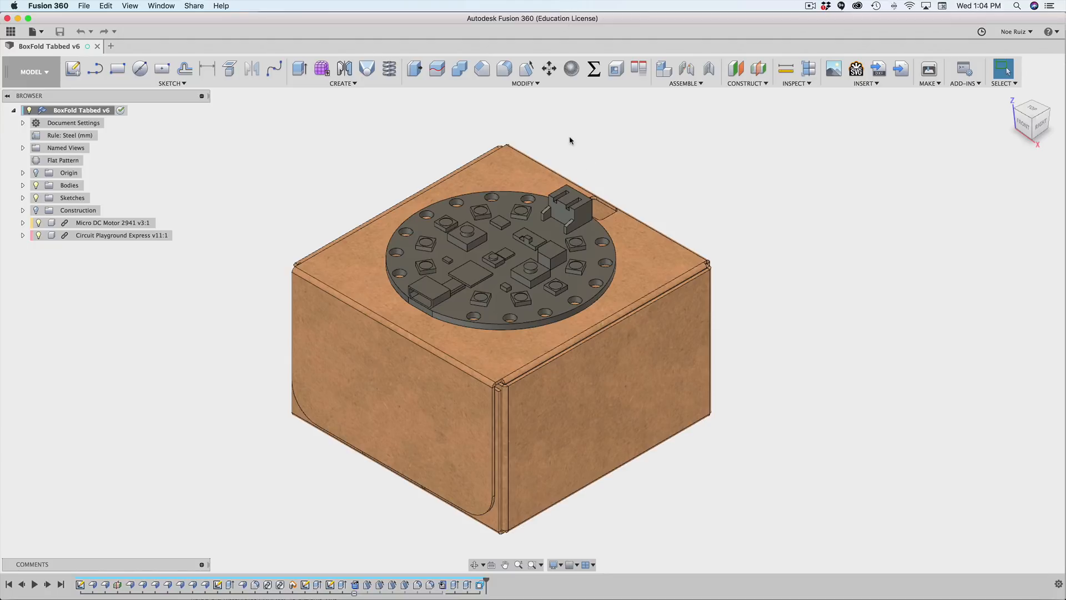
# Examine the folded cardboard box assembly from several sides, including the circuit board, the motor and the underside.
pyautogui.keyDown('shift'); pyautogui.moveTo(838, 323); pyautogui.dragTo(682, 315, button='middle'); pyautogui.keyUp('shift')
pyautogui.moveTo(816, 281); pyautogui.dragTo(764, 288, button='middle')
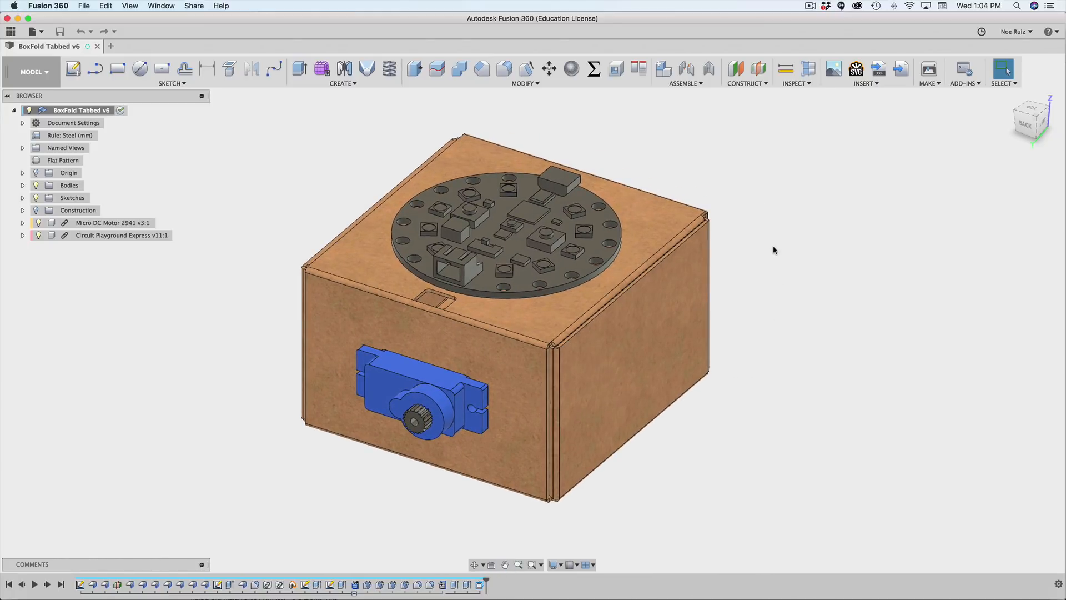
pyautogui.keyDown('shift'); pyautogui.moveTo(771, 265); pyautogui.dragTo(809, 288, button='middle'); pyautogui.keyUp('shift')
pyautogui.keyDown('shift'); pyautogui.moveTo(558, 261); pyautogui.dragTo(655, 349, button='middle'); pyautogui.keyUp('shift')
pyautogui.scroll(3, 558, 358)
pyautogui.scroll(-5, 558, 358)
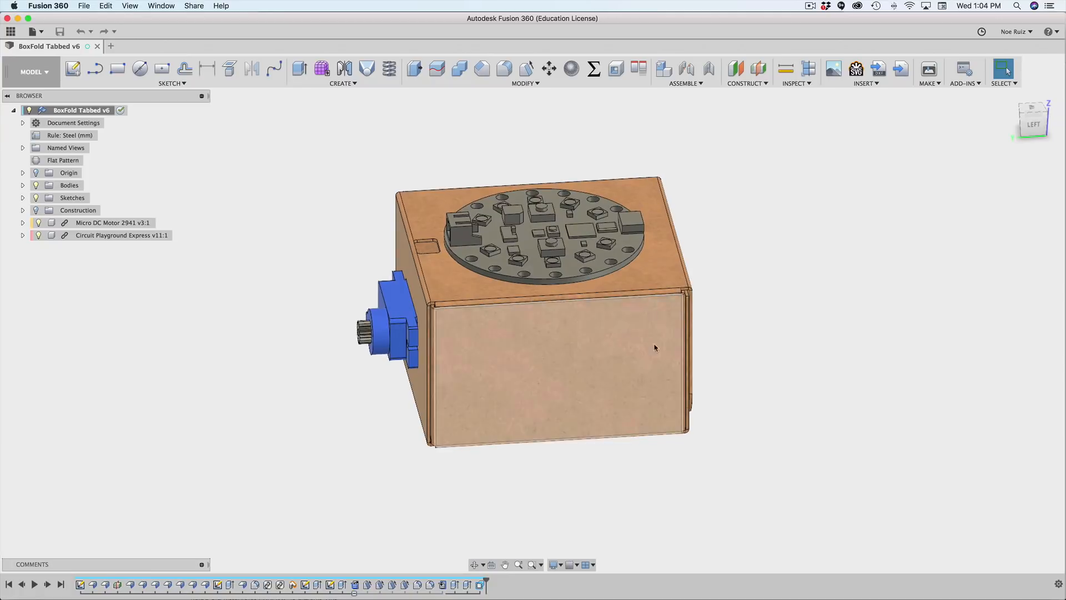
pyautogui.moveTo(786, 335); pyautogui.dragTo(762, 346, button='middle')
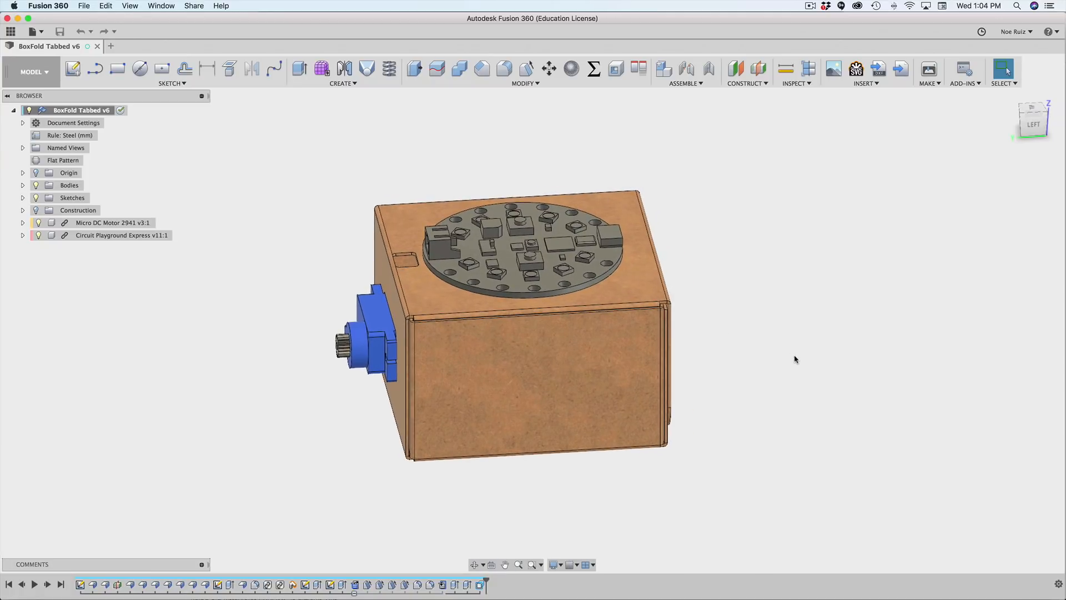
pyautogui.keyDown('shift'); pyautogui.moveTo(794, 418); pyautogui.dragTo(800, 345, button='middle'); pyautogui.keyUp('shift')
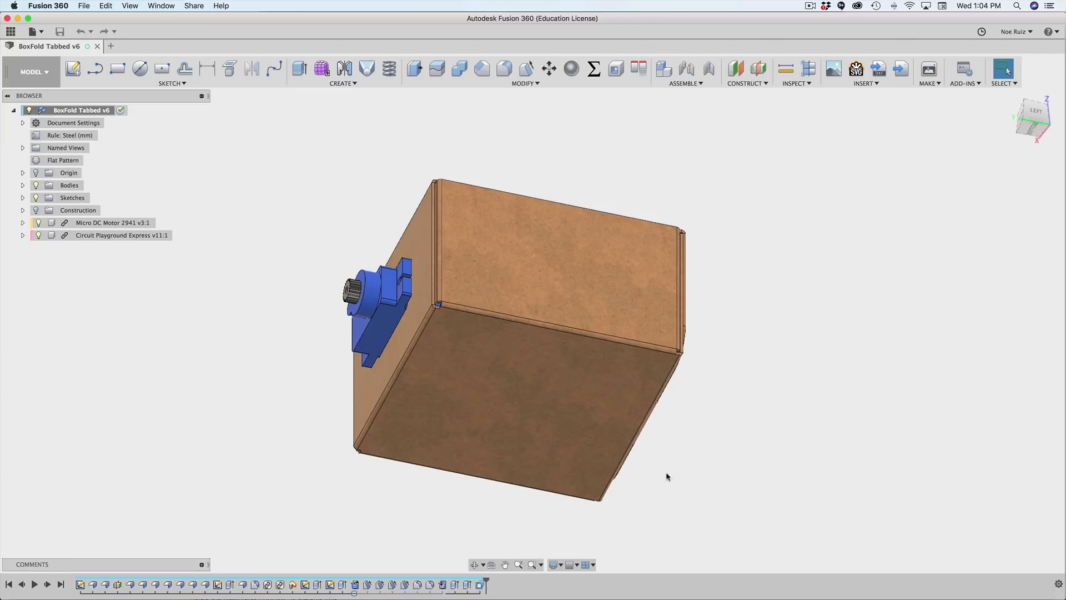
pyautogui.moveTo(730, 399); pyautogui.dragTo(715, 329, button='middle')
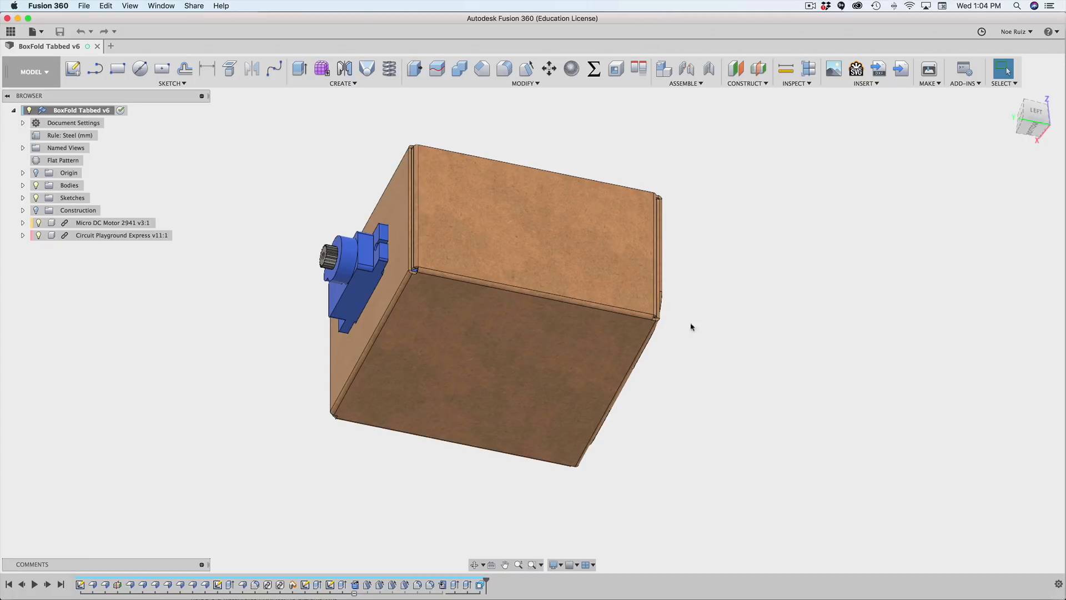
# Switch to the Sheet Metal workspace and open the box's flat pattern.
pyautogui.click(32, 72)
pyautogui.click(42, 133)
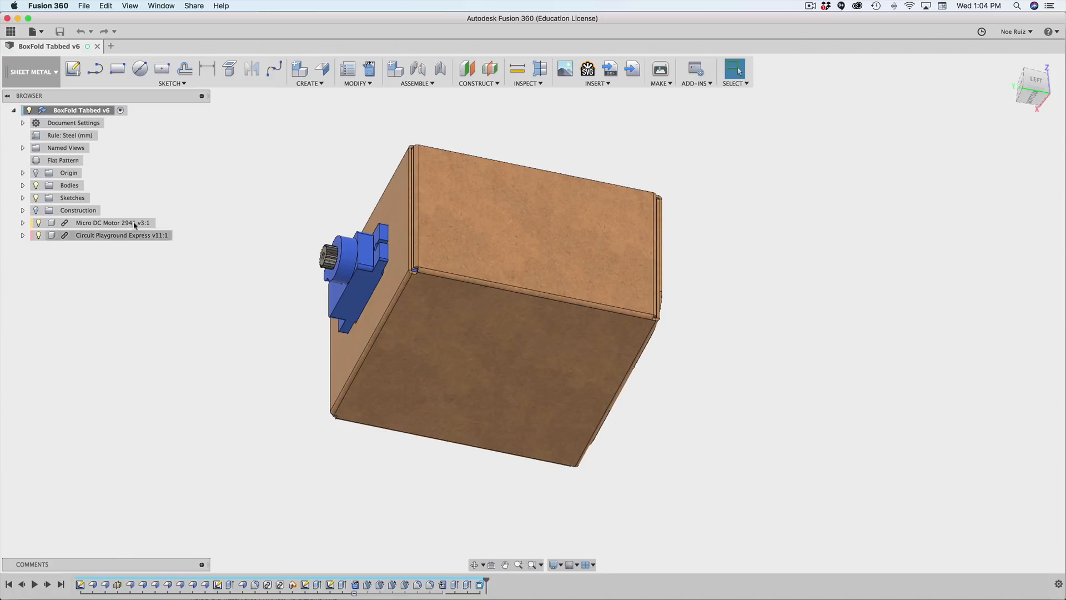
pyautogui.click(89, 160)
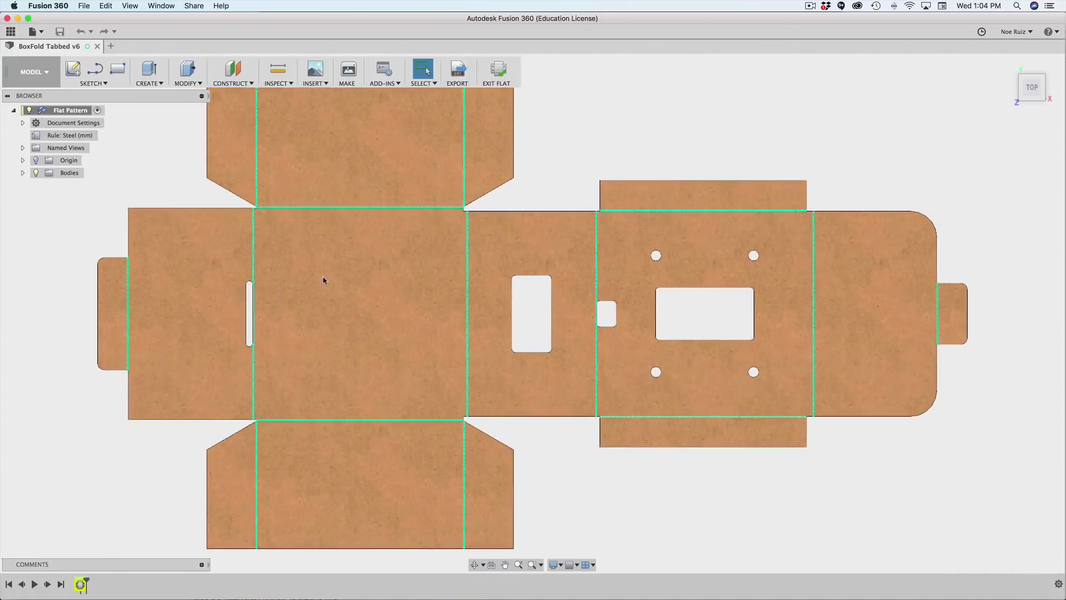
# Examine the flat pattern's panels, bend lines, tabs and cutouts from above and at an angle, and return to the folded model.
pyautogui.scroll(-3, 322, 277)
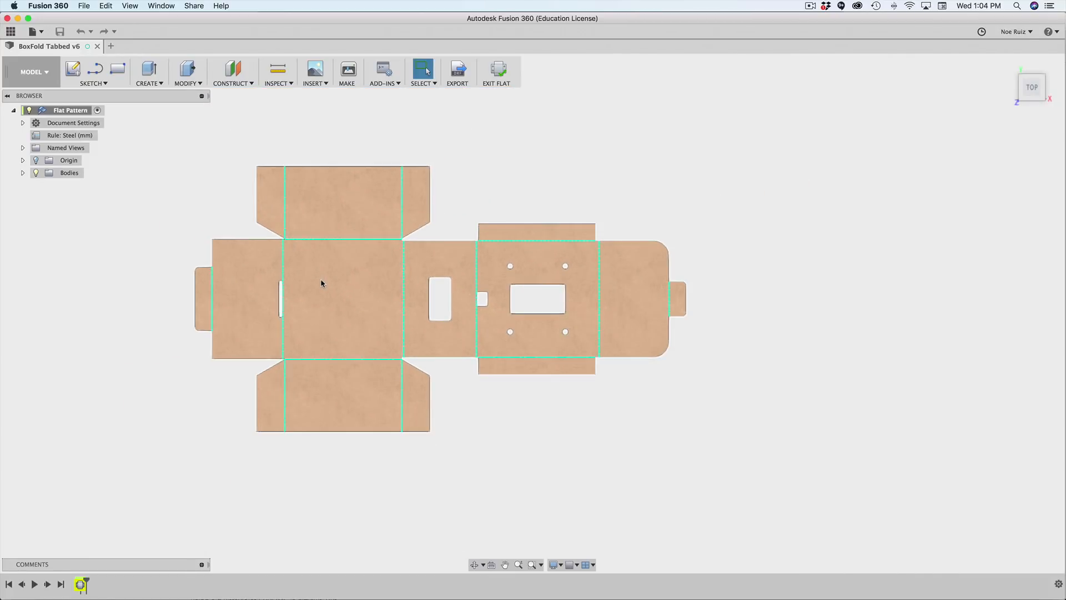
pyautogui.scroll(5, 321, 283)
pyautogui.scroll(-3, 321, 283)
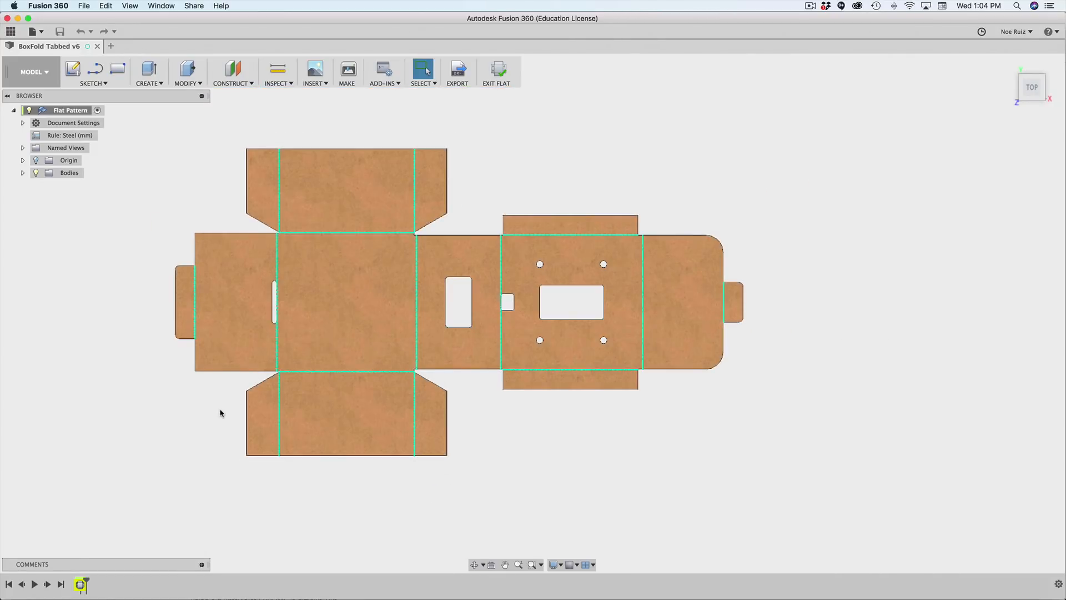
pyautogui.keyDown('shift'); pyautogui.moveTo(220, 413); pyautogui.dragTo(347, 384, button='middle'); pyautogui.keyUp('shift')
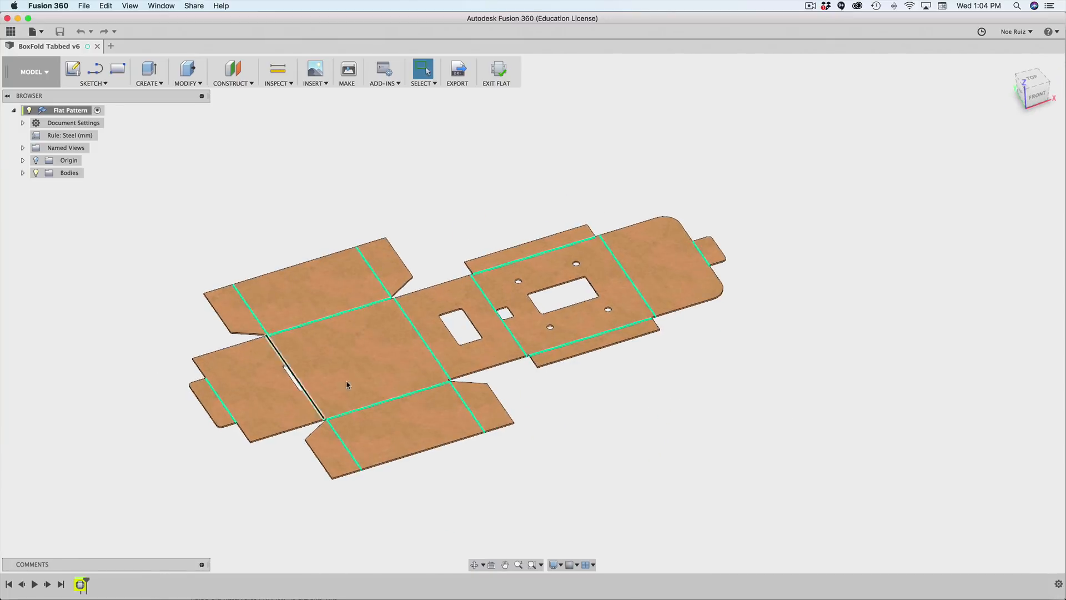
pyautogui.scroll(4, 344, 383)
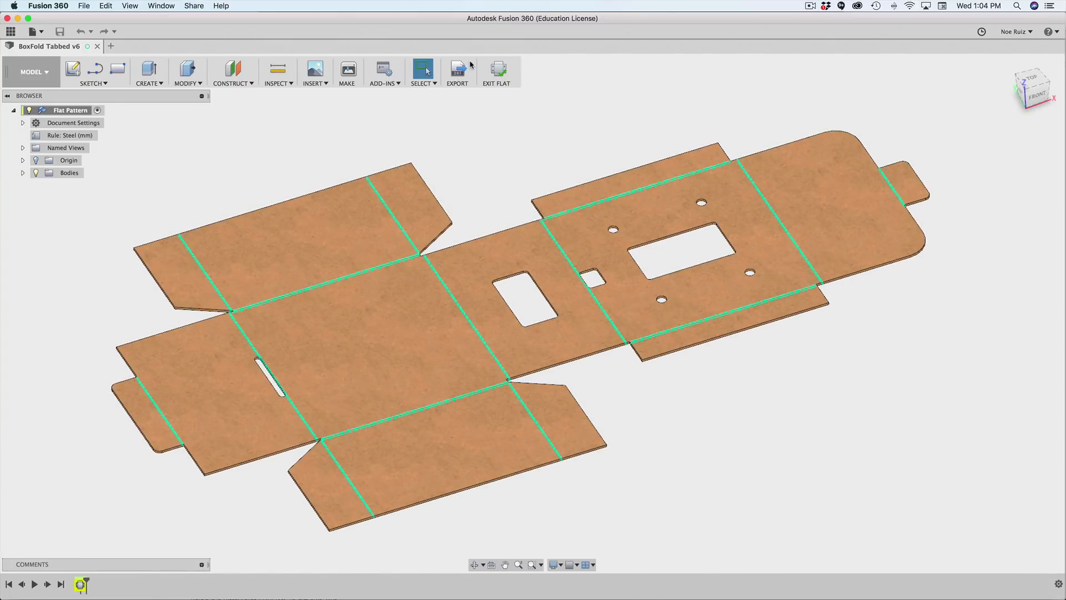
pyautogui.click(1038, 82)
pyautogui.scroll(-3, 602, 195)
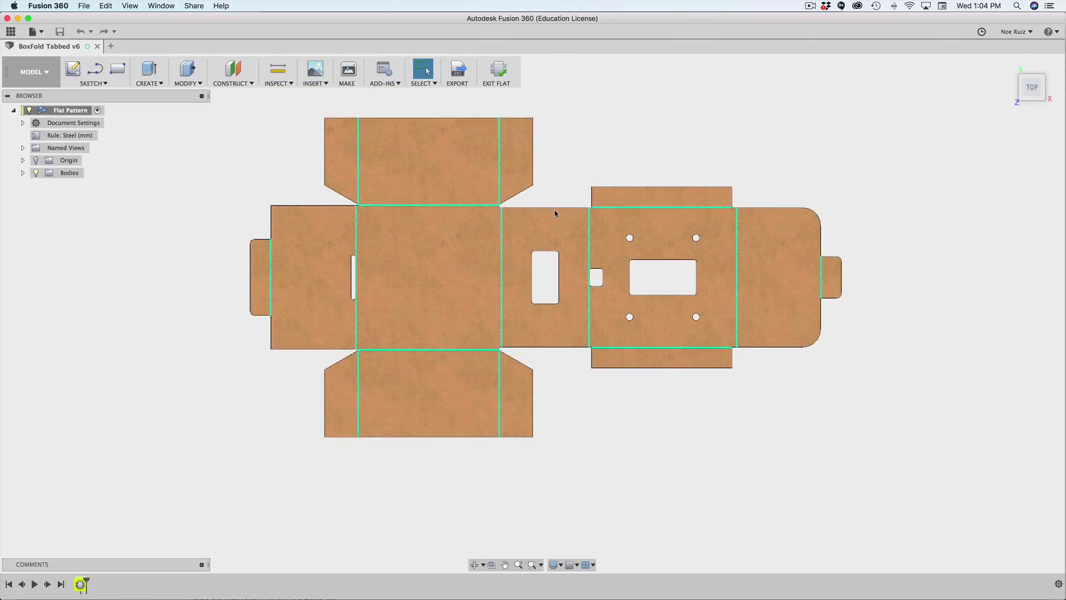
pyautogui.moveTo(556, 183); pyautogui.dragTo(554, 228, button='middle')
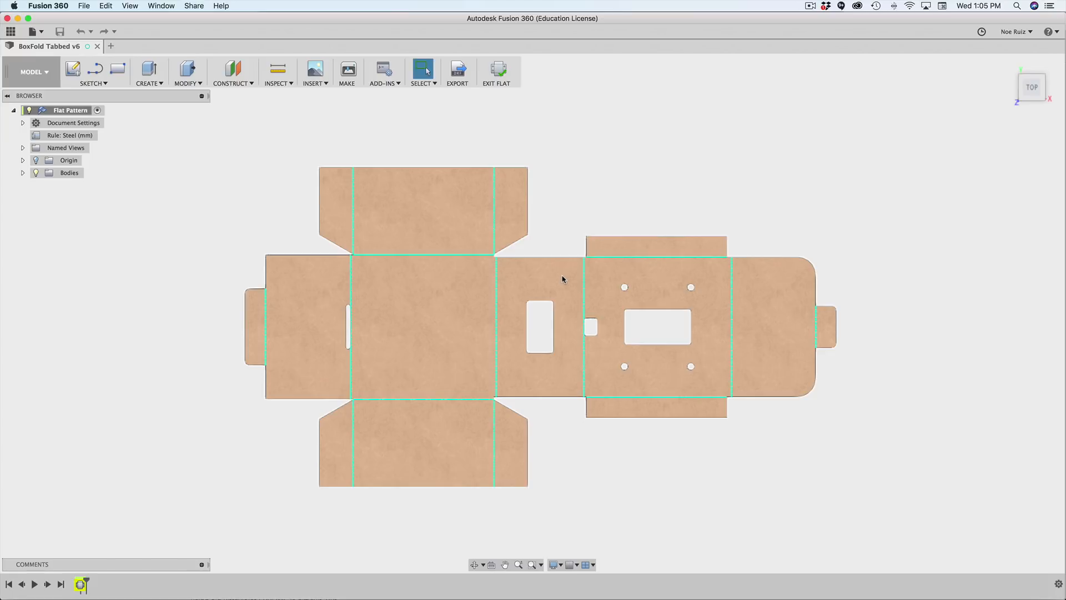
pyautogui.keyDown('shift'); pyautogui.moveTo(595, 438); pyautogui.dragTo(613, 403, button='middle'); pyautogui.keyUp('shift')
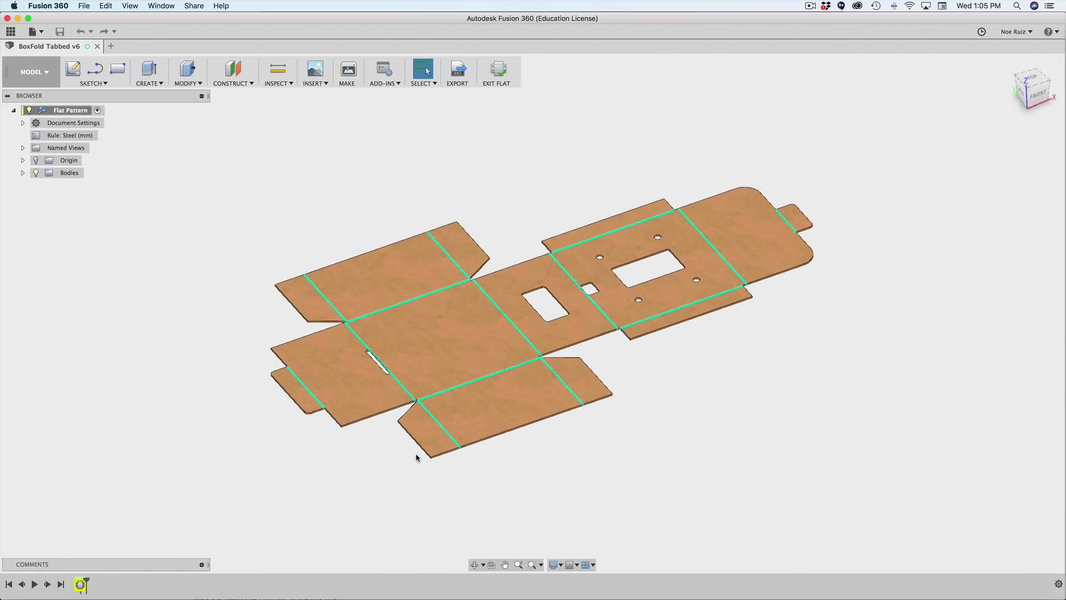
pyautogui.scroll(2, 417, 457)
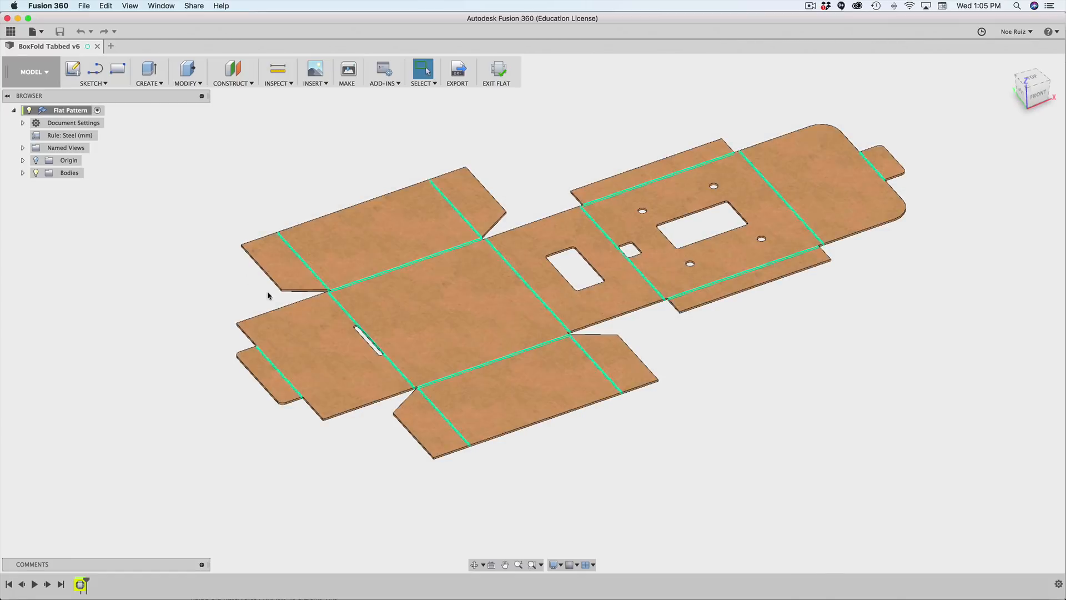
pyautogui.click(495, 69)
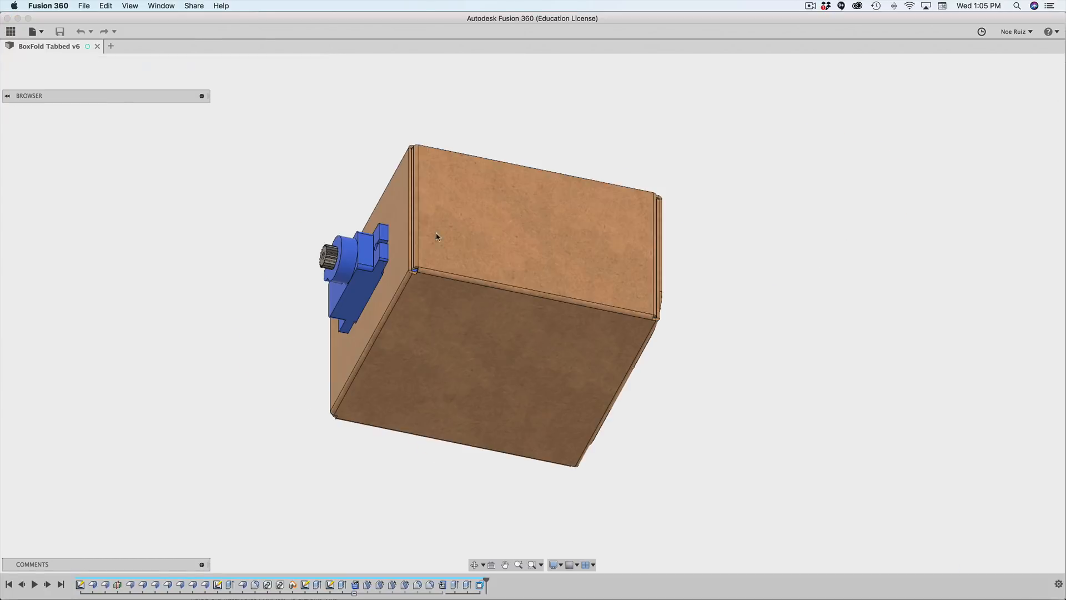
# Examine the tab closure at the folded box's lower edge and the whole box from above.
pyautogui.moveTo(768, 269)
pyautogui.keyDown('shift'); pyautogui.mouseDown(button='middle')
pyautogui.moveTo(709, 309)
pyautogui.moveTo(757, 278)
pyautogui.moveTo(732, 317)
pyautogui.moveTo(763, 299)
pyautogui.moveTo(768, 267)
pyautogui.moveTo(763, 277)
pyautogui.mouseUp(button='middle'); pyautogui.keyUp('shift')
pyautogui.scroll(8, 610, 314)
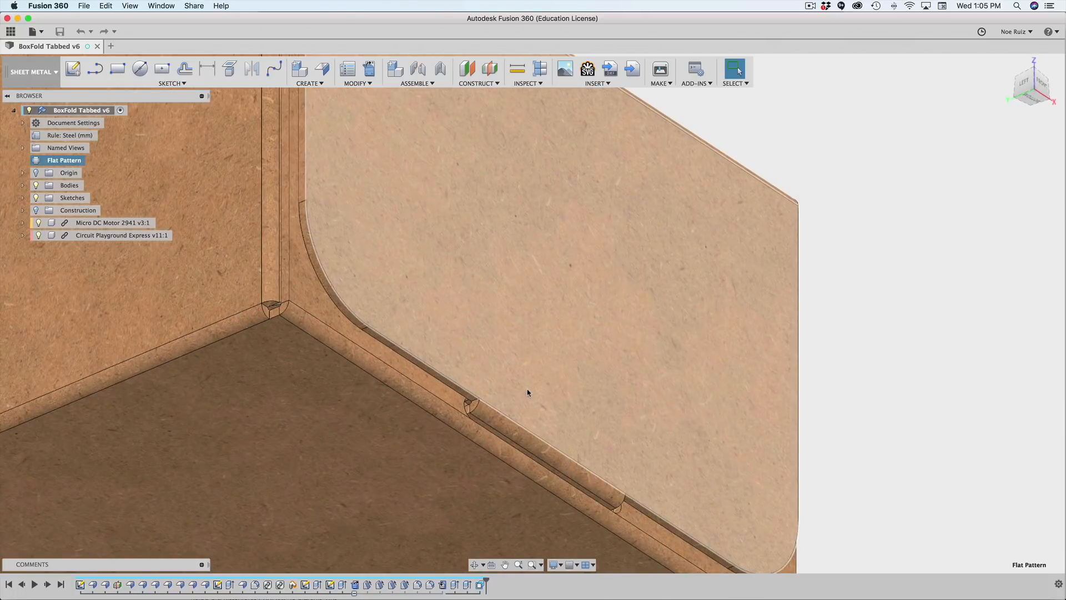
pyautogui.scroll(-8, 482, 427)
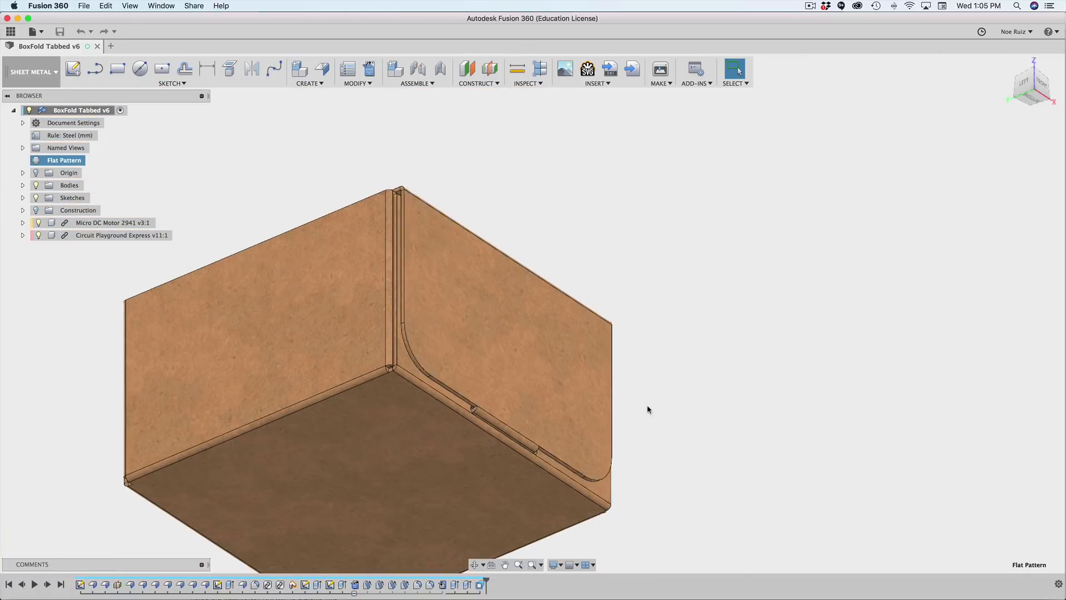
pyautogui.keyDown('shift'); pyautogui.moveTo(823, 369); pyautogui.dragTo(719, 355, button='middle'); pyautogui.keyUp('shift')
pyautogui.press('Escape')
pyautogui.scroll(-3, 844, 393)
pyautogui.scroll(3, 845, 393)
pyautogui.moveTo(898, 331)
pyautogui.mouseDown(button='middle')
pyautogui.moveTo(706, 324)
pyautogui.moveTo(682, 327)
pyautogui.moveTo(821, 321)
pyautogui.moveTo(788, 326)
pyautogui.moveTo(842, 331)
pyautogui.moveTo(781, 330)
pyautogui.moveTo(799, 335)
pyautogui.moveTo(742, 356)
pyautogui.moveTo(788, 339)
pyautogui.moveTo(661, 347)
pyautogui.mouseUp(button='middle')
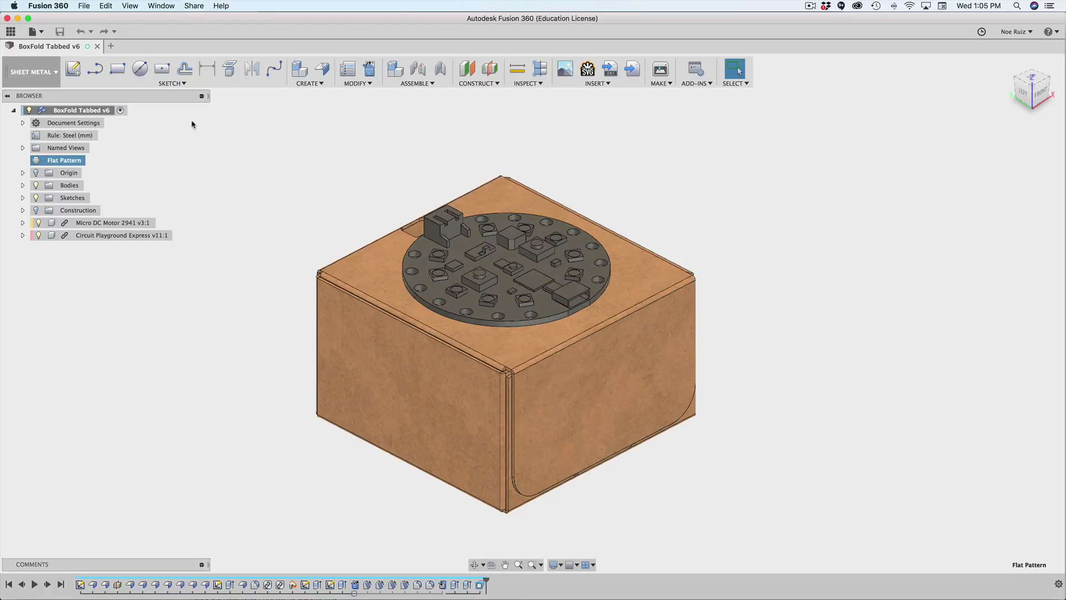
# Create a new empty design and turn on its layout grid.
pyautogui.click(34, 32)
pyautogui.click(48, 47)
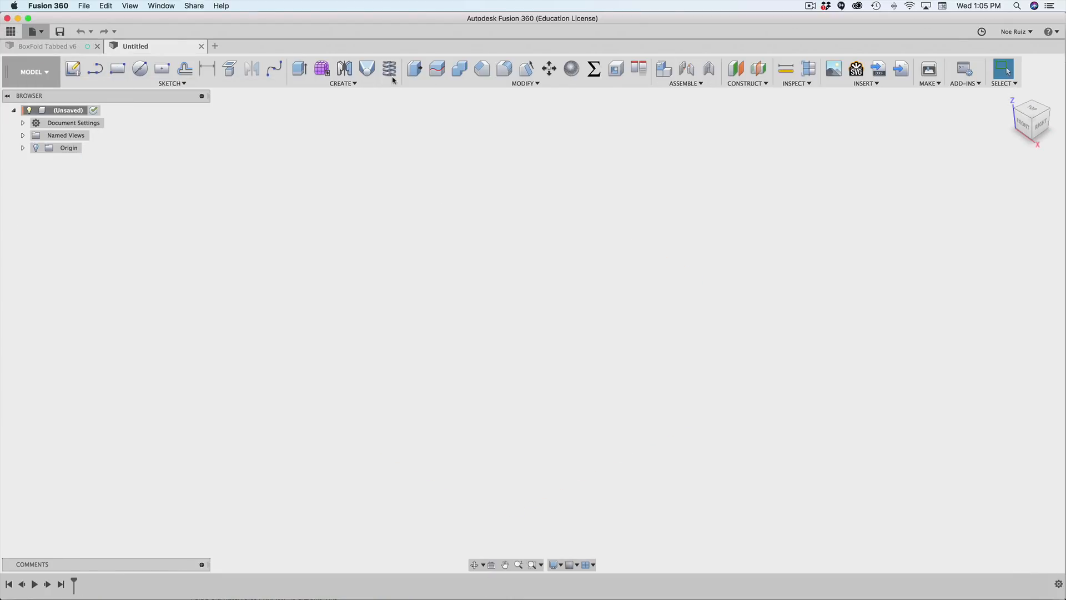
pyautogui.click(569, 565)
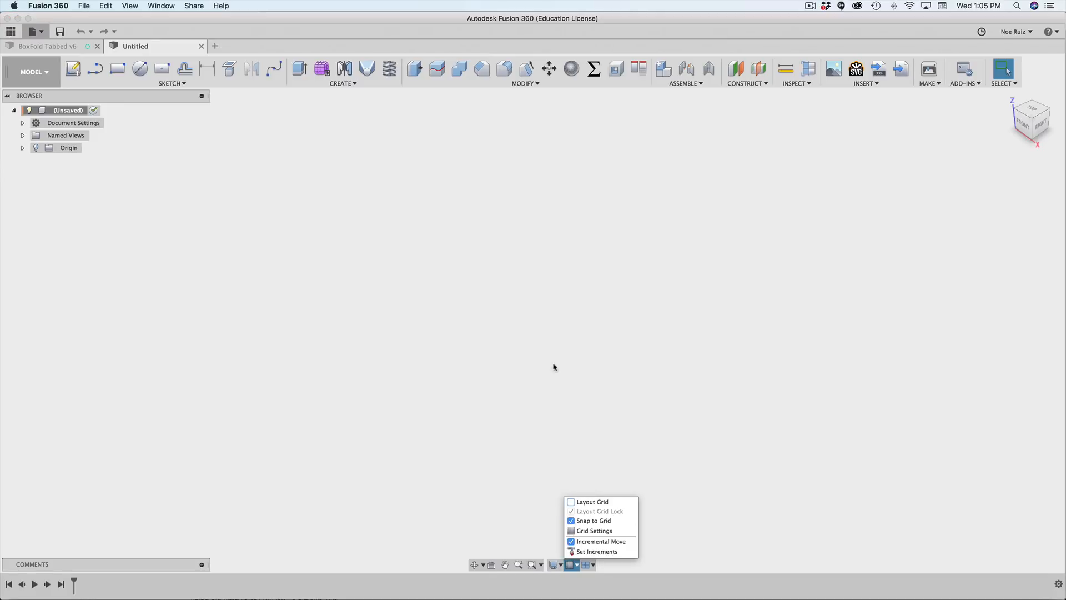
pyautogui.click(578, 501)
# Switch the new design to the Sheet Metal workspace.
pyautogui.keyDown('shift'); pyautogui.moveTo(537, 323); pyautogui.dragTo(421, 345, button='middle'); pyautogui.keyUp('shift')
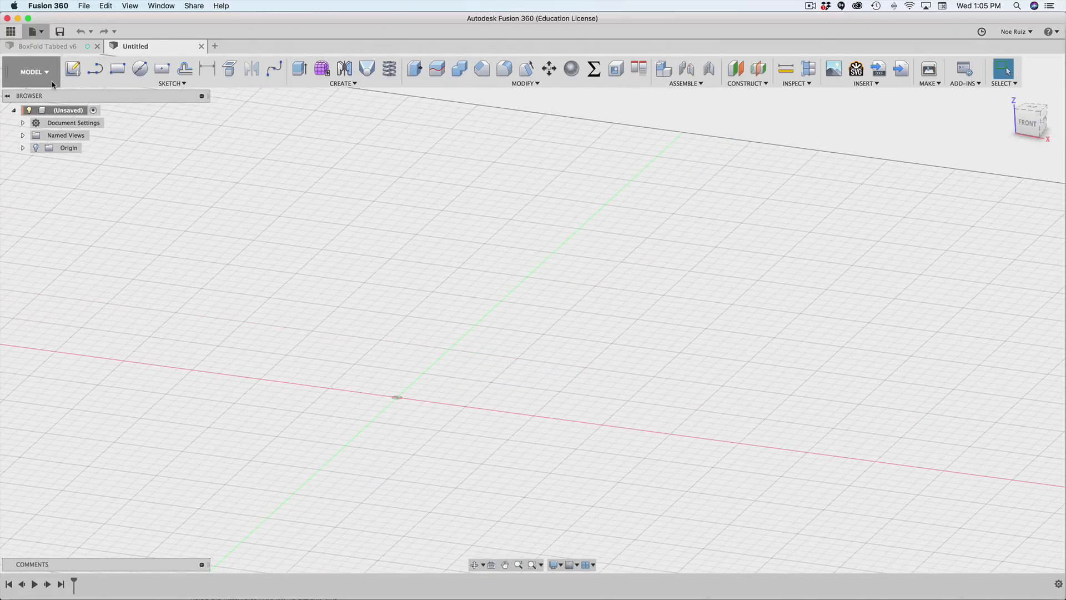
pyautogui.click(33, 72)
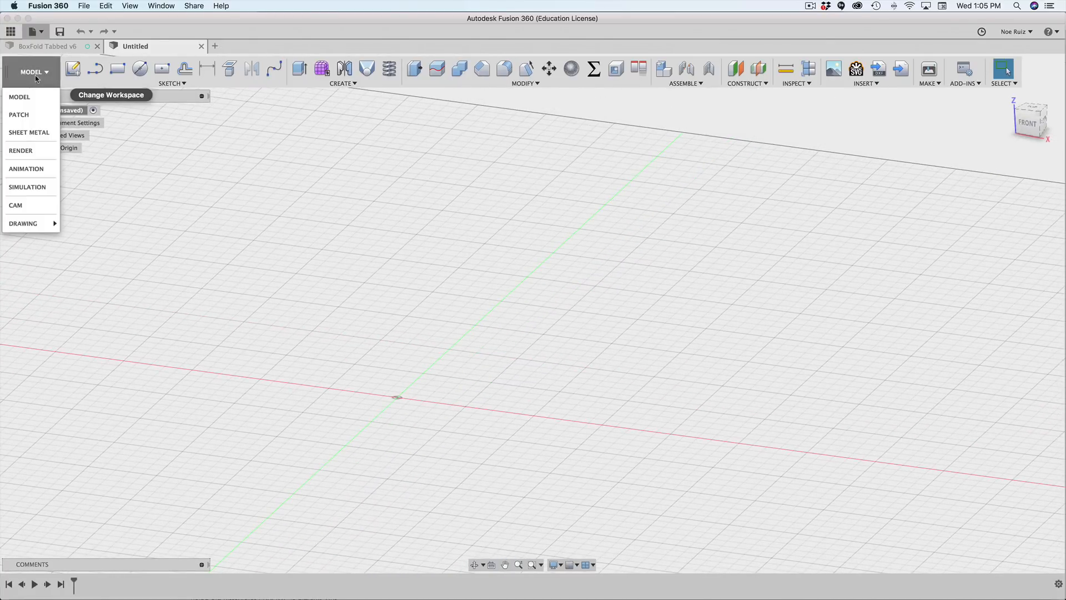
pyautogui.click(27, 132)
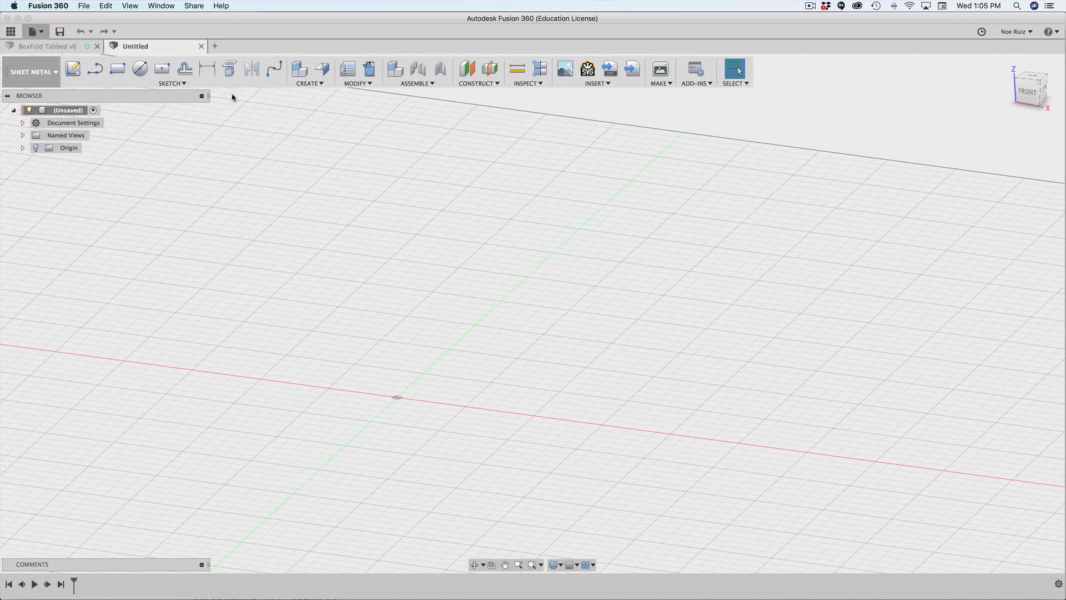
pyautogui.click(320, 83)
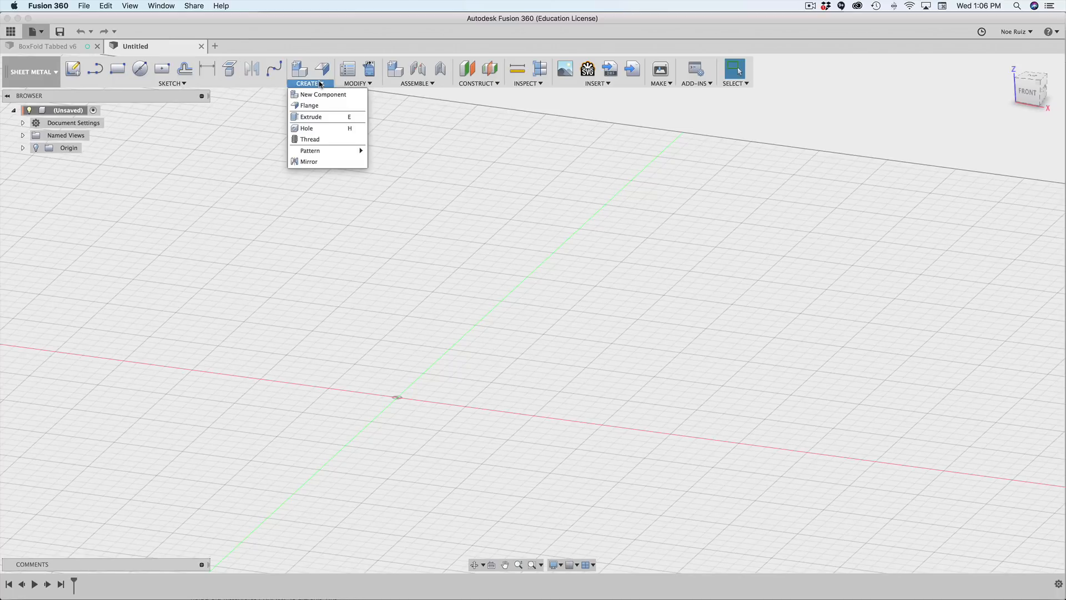
pyautogui.click(352, 84)
pyautogui.click(352, 83)
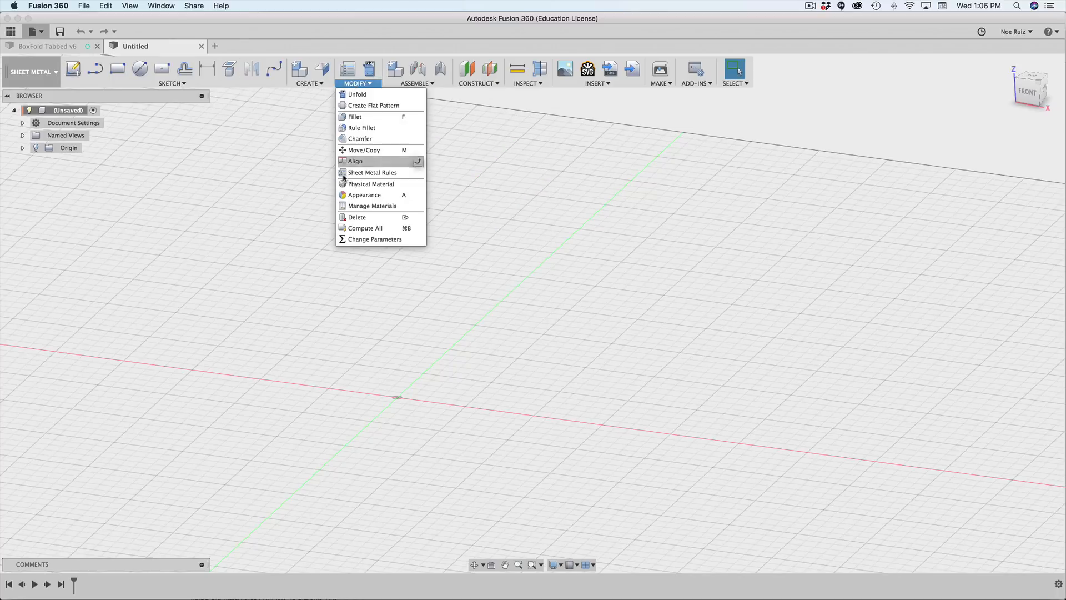
pyautogui.click(284, 185)
pyautogui.scroll(3, 465, 307)
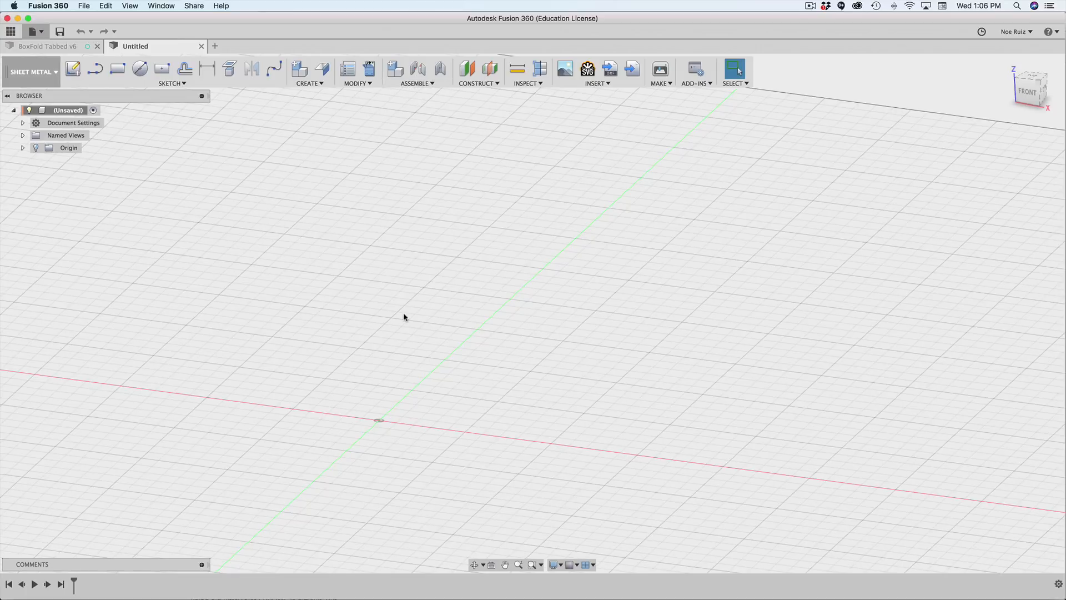
# Find the Change Parameters command and add a user parameter named width in mm with the expression 50.
pyautogui.write('s')
pyautogui.write('para')
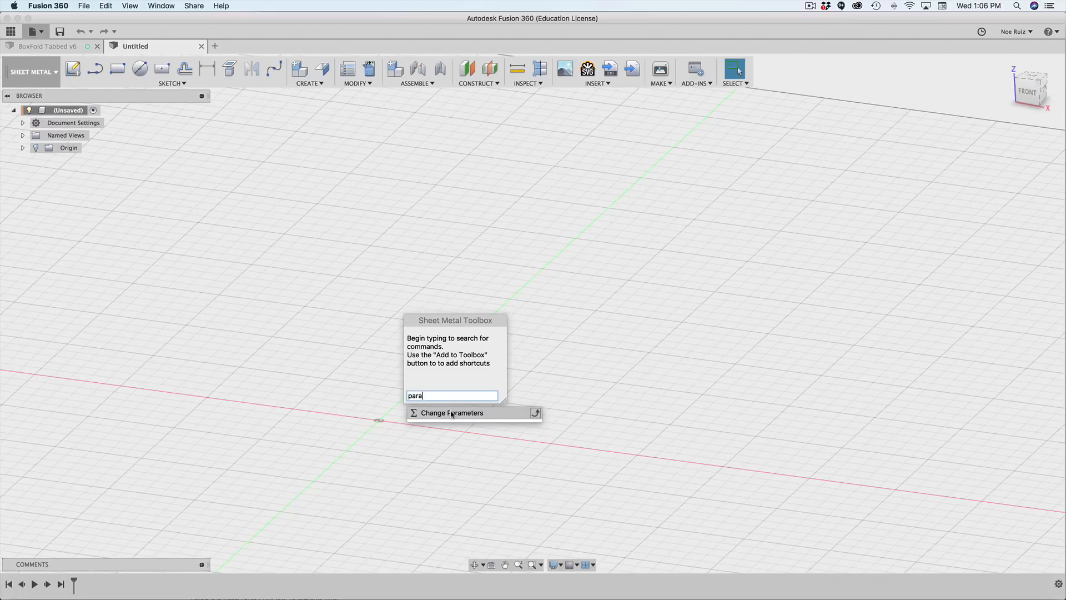
pyautogui.click(467, 413)
pyautogui.click(666, 258)
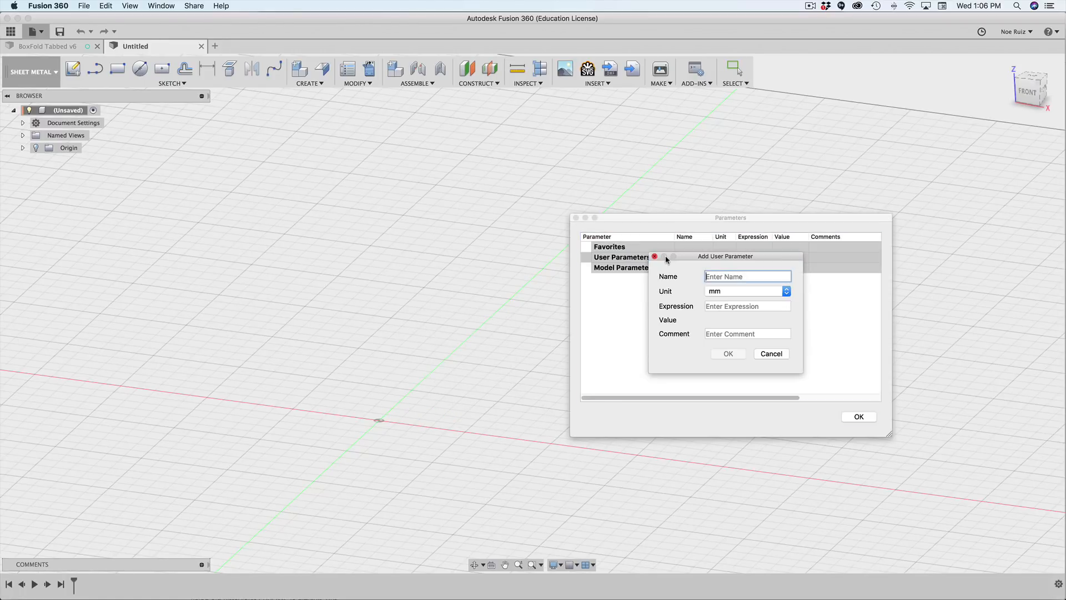
pyautogui.write('width')
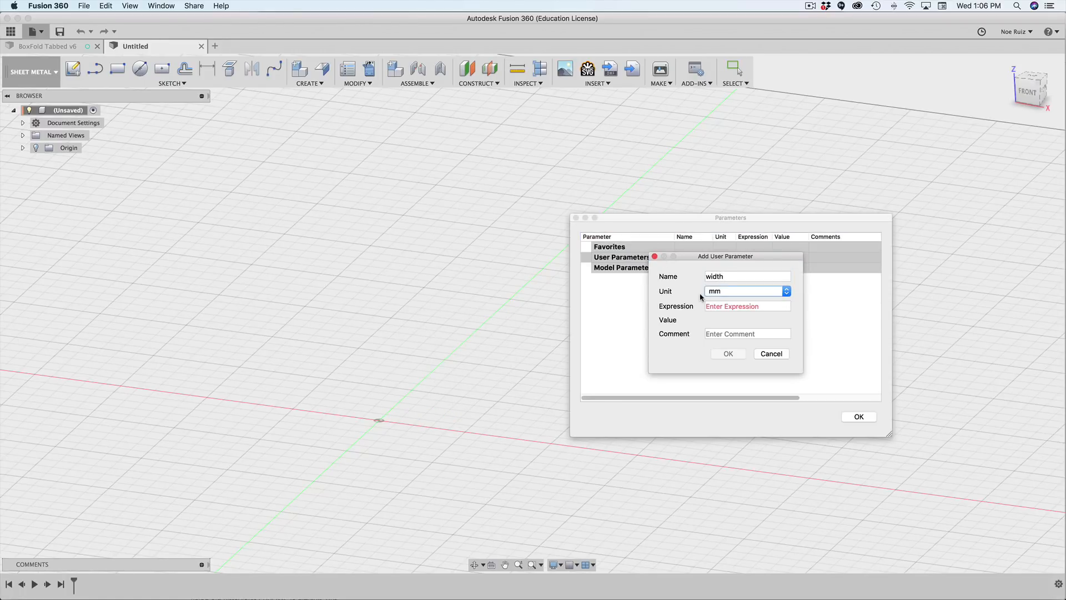
pyautogui.press('Tab')
pyautogui.write('50')
pyautogui.press('Return')
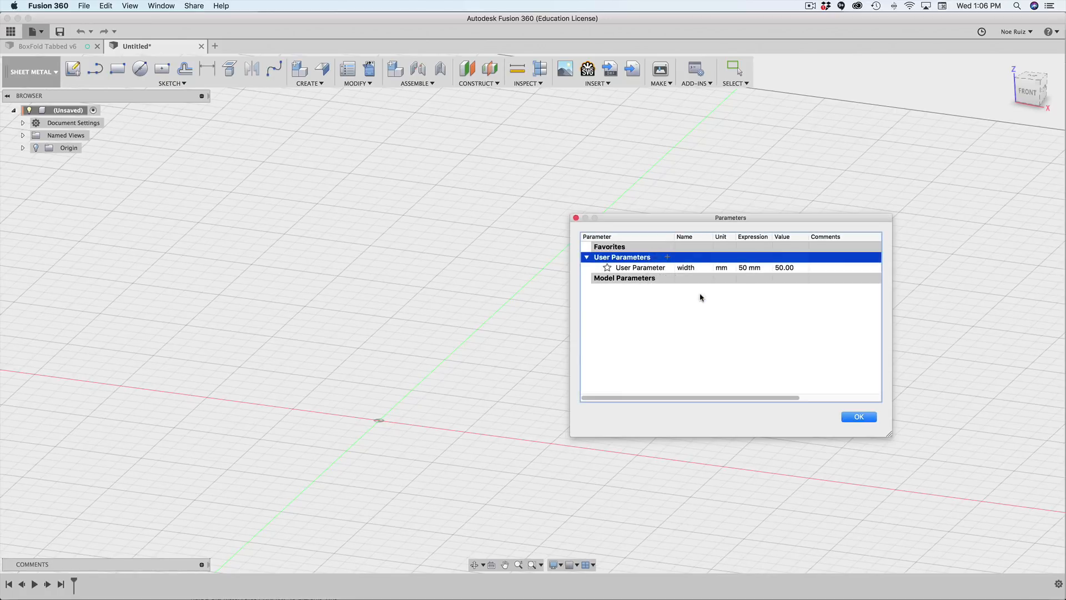
# Add a second user parameter named length in mm with the expression 60.
pyautogui.click(666, 259)
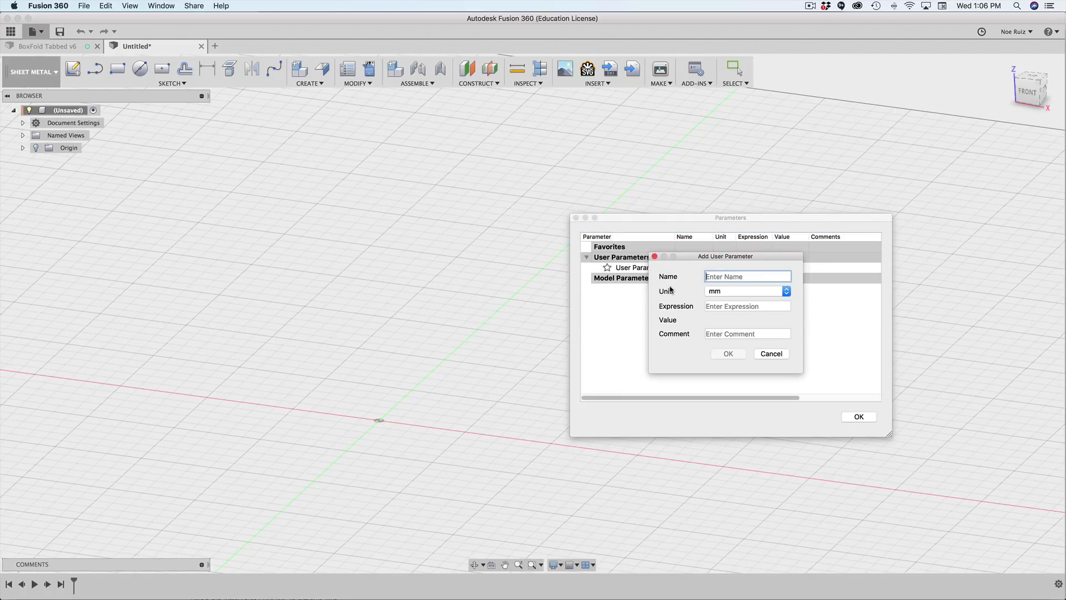
pyautogui.write('length')
pyautogui.press('Tab')
pyautogui.press('Tab')
pyautogui.write('60')
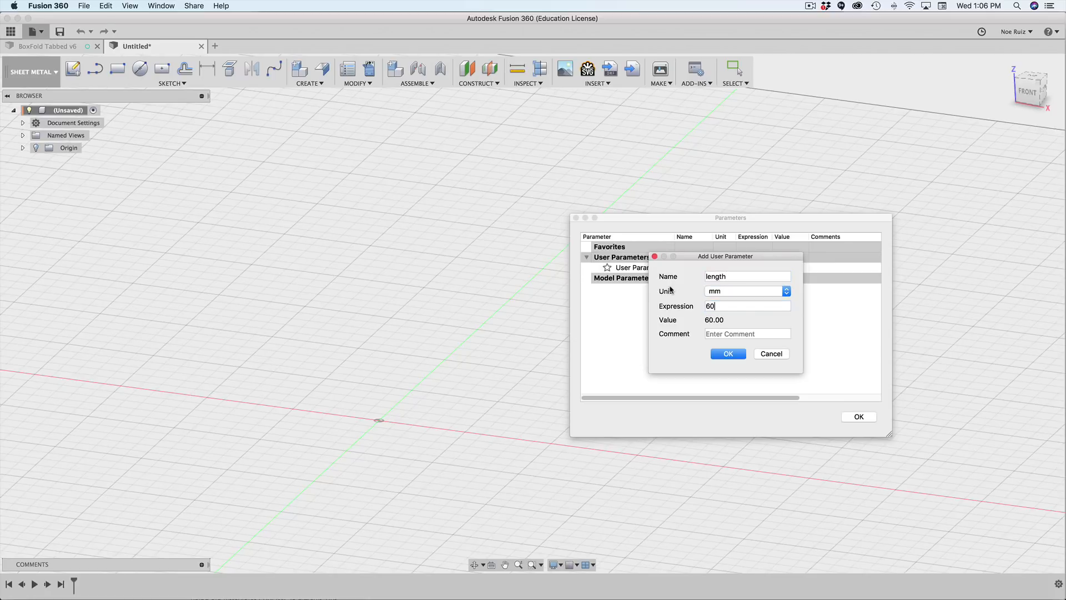
pyautogui.press('Return')
# Set the width user parameter's expression to 60 mm.
pyautogui.click(741, 267)
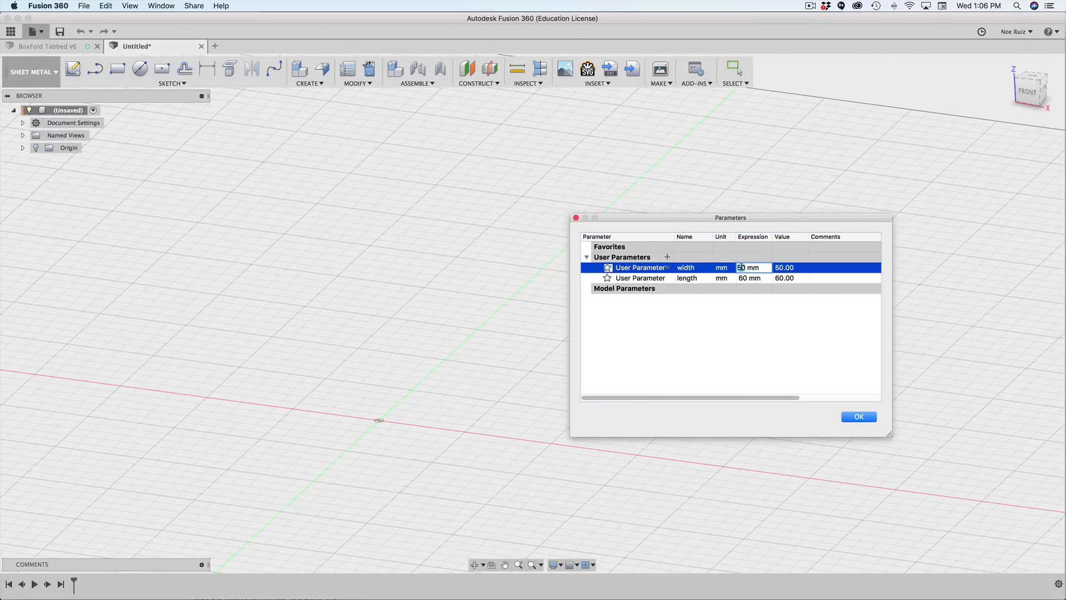
pyautogui.write('60')
pyautogui.press('Return')
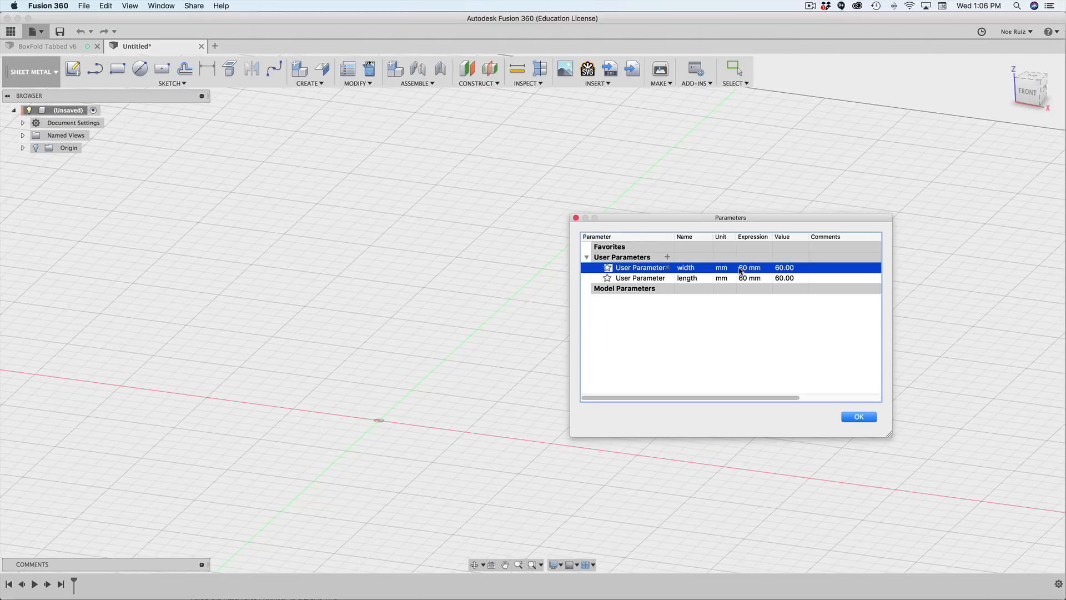
# Add a user parameter named height in mm with the expression 30 and accept the parameter list.
pyautogui.click(667, 257)
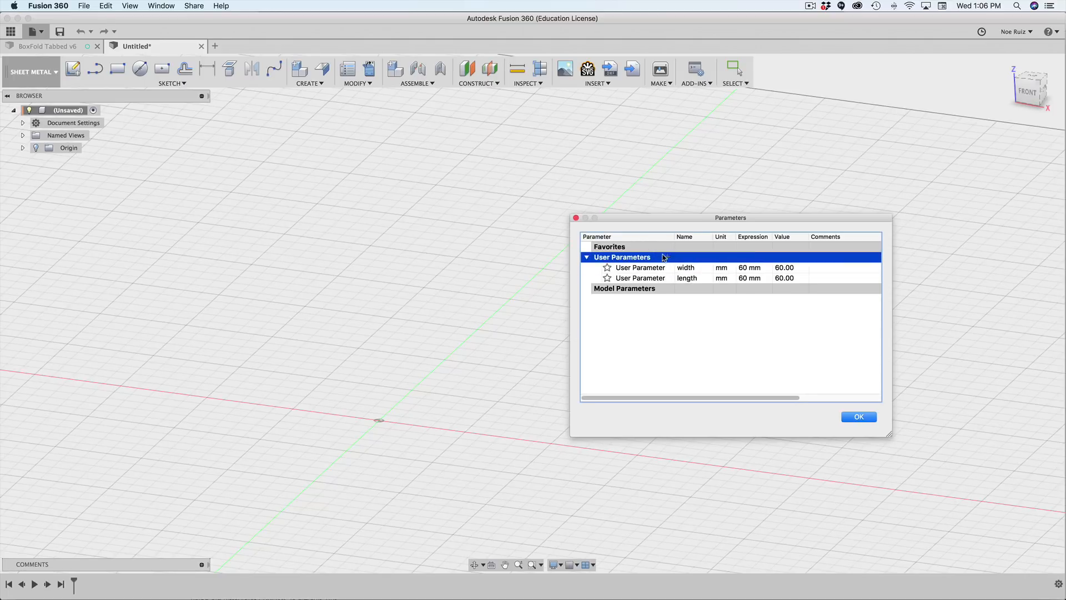
pyautogui.write('height')
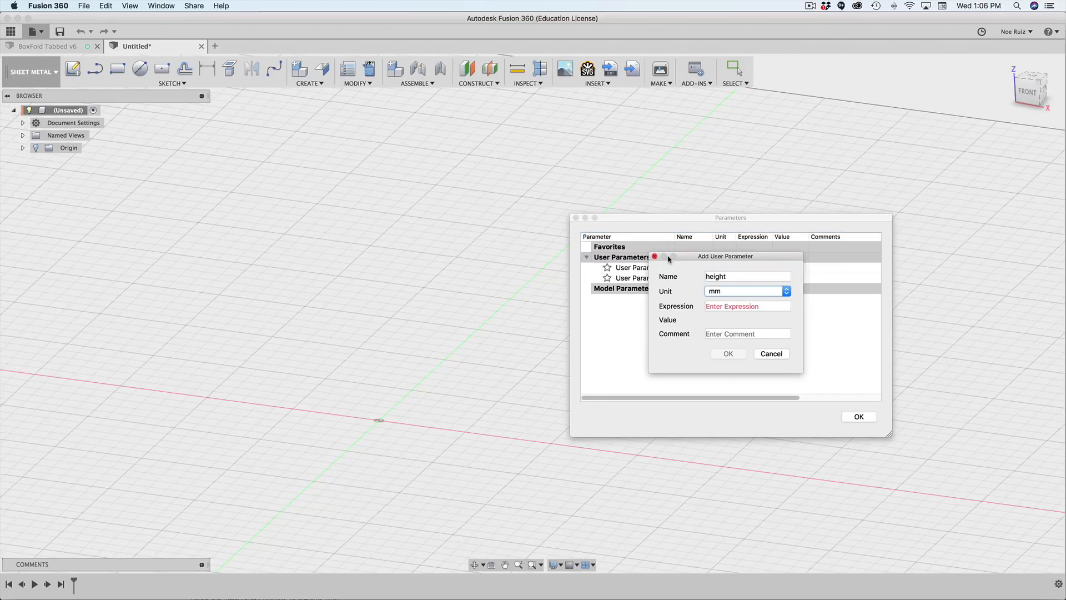
pyautogui.press('Tab')
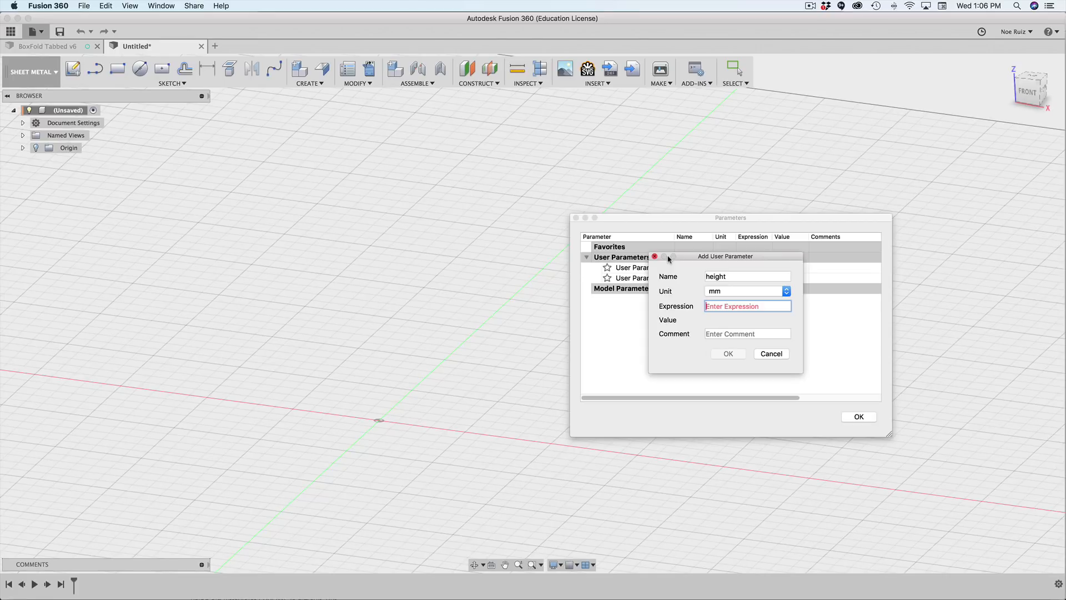
pyautogui.write('30')
pyautogui.press('Return')
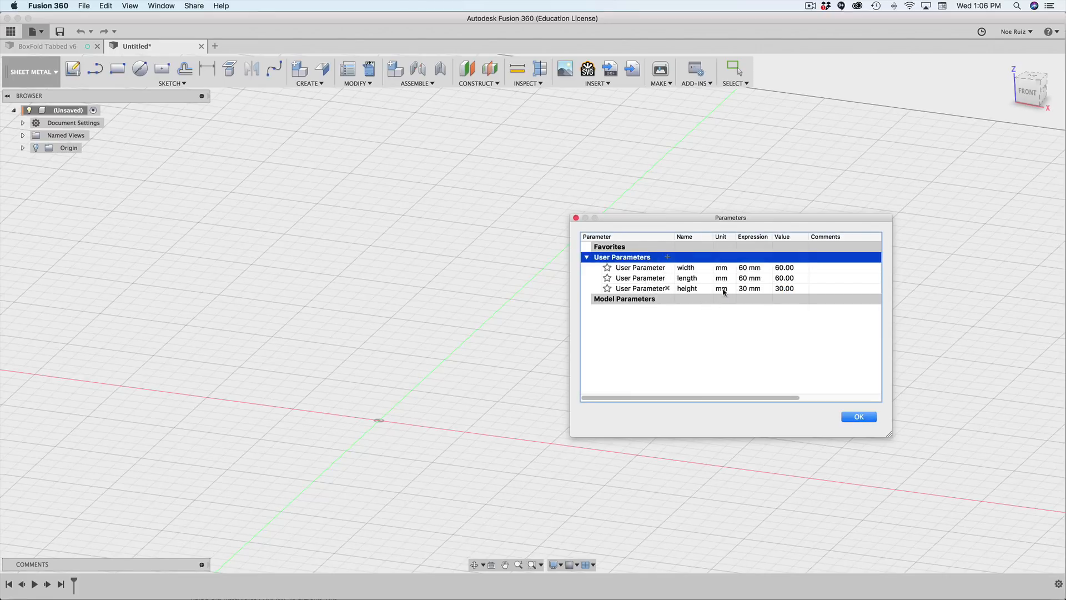
pyautogui.click(858, 417)
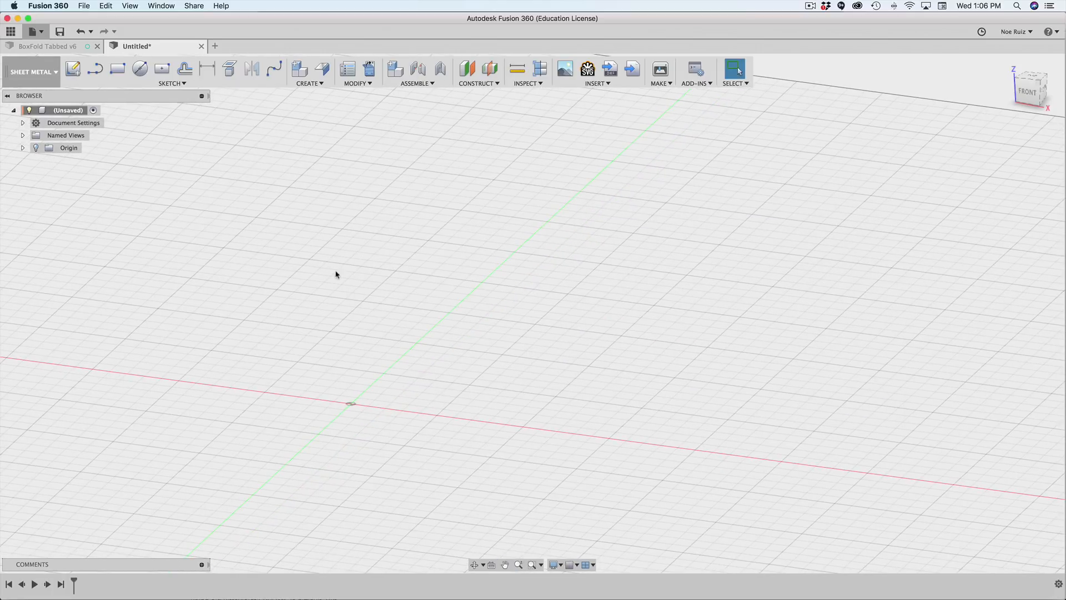
# Start a sketch on the horizontal ground plane and draw a rectangle about 40 by 29 mm with one corner at the origin.
pyautogui.click(73, 68)
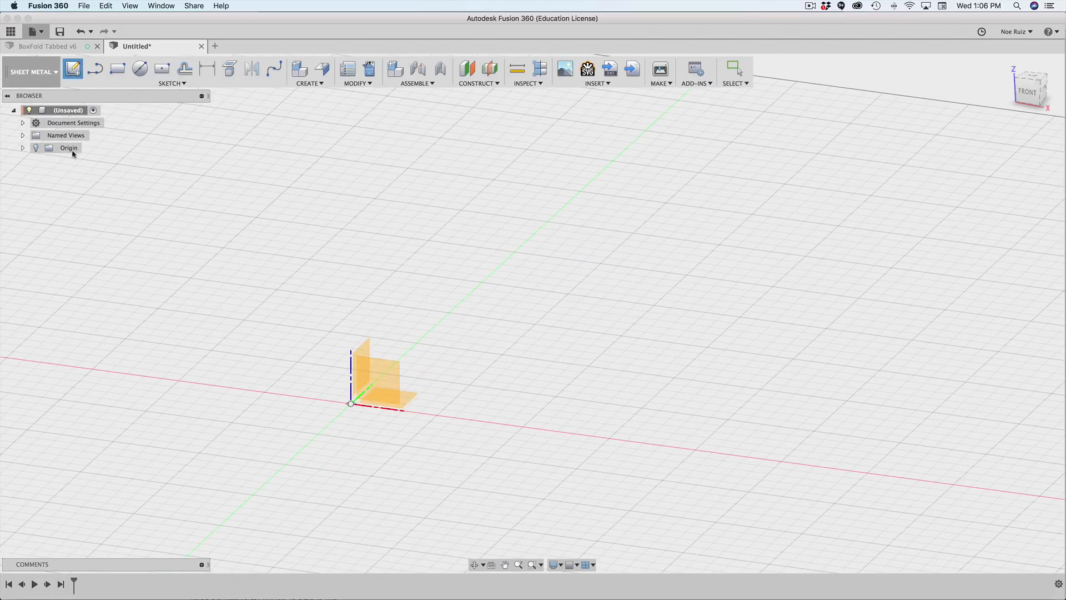
pyautogui.click(362, 413)
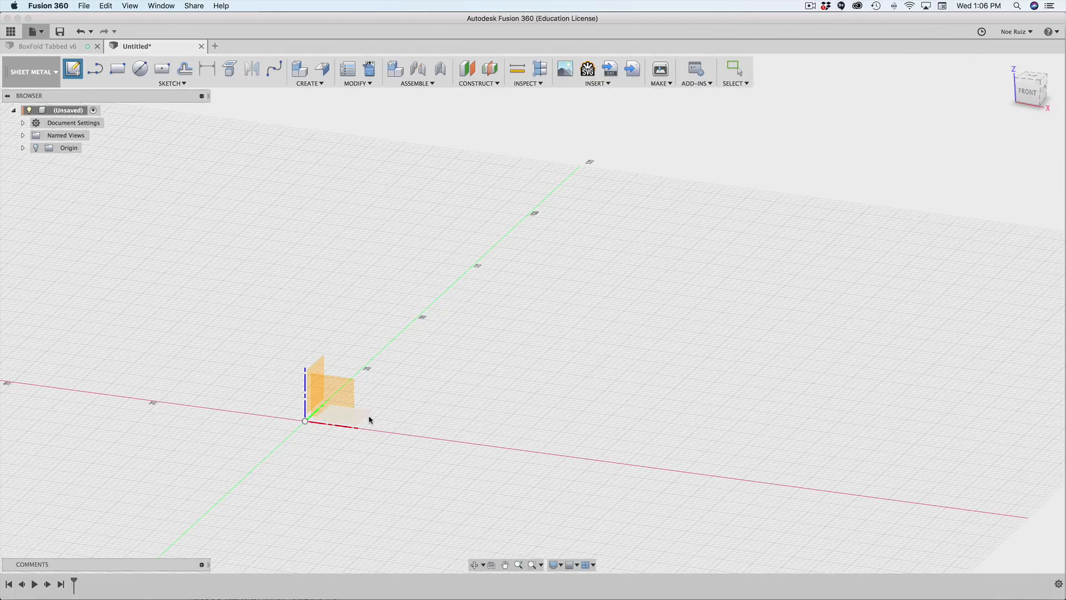
pyautogui.click(1031, 79)
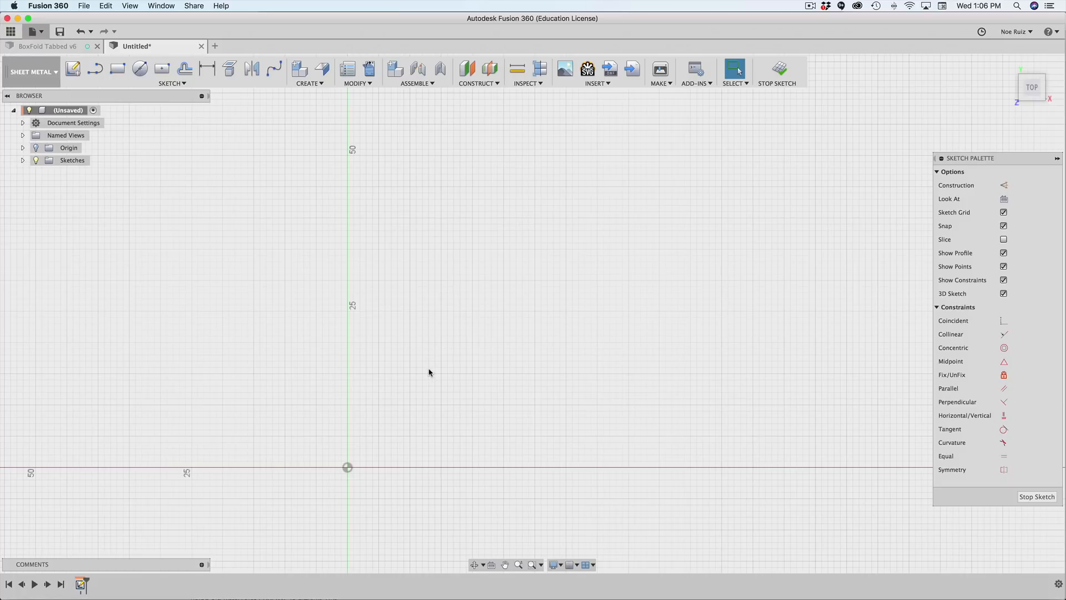
pyautogui.press('r')
pyautogui.click(348, 466)
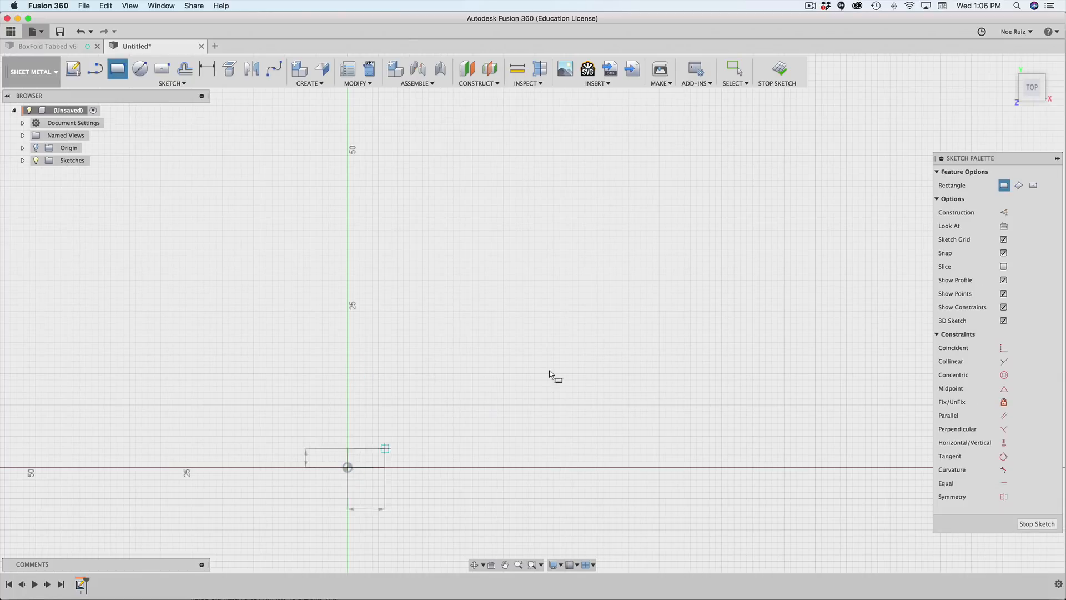
pyautogui.click(597, 287)
pyautogui.press('Escape')
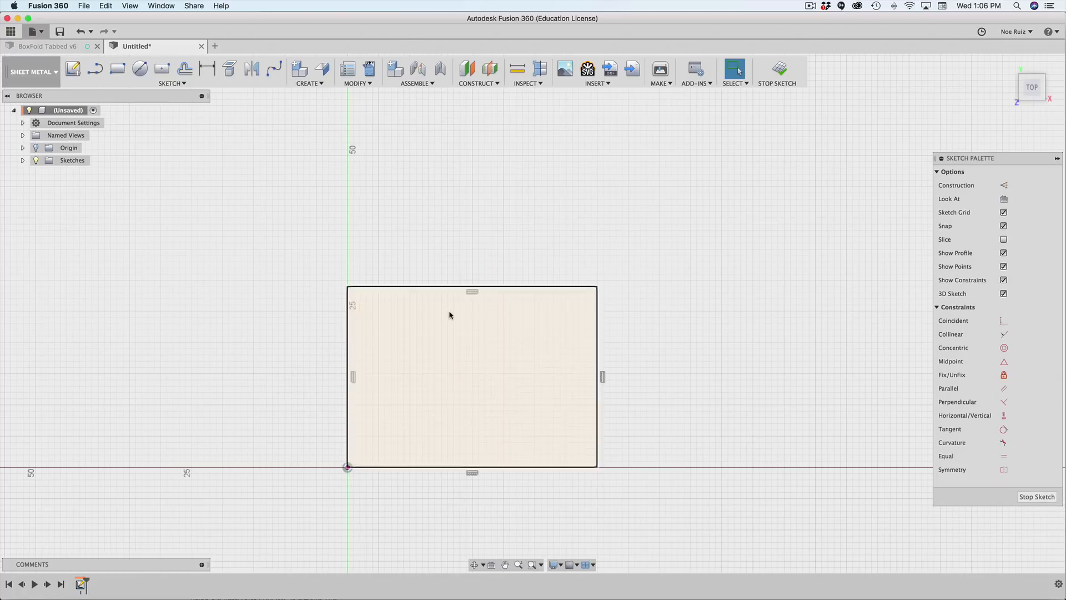
# Dimension the rectangle's upper horizontal edge with the length parameter.
pyautogui.moveTo(484, 312); pyautogui.dragTo(564, 274, button='middle')
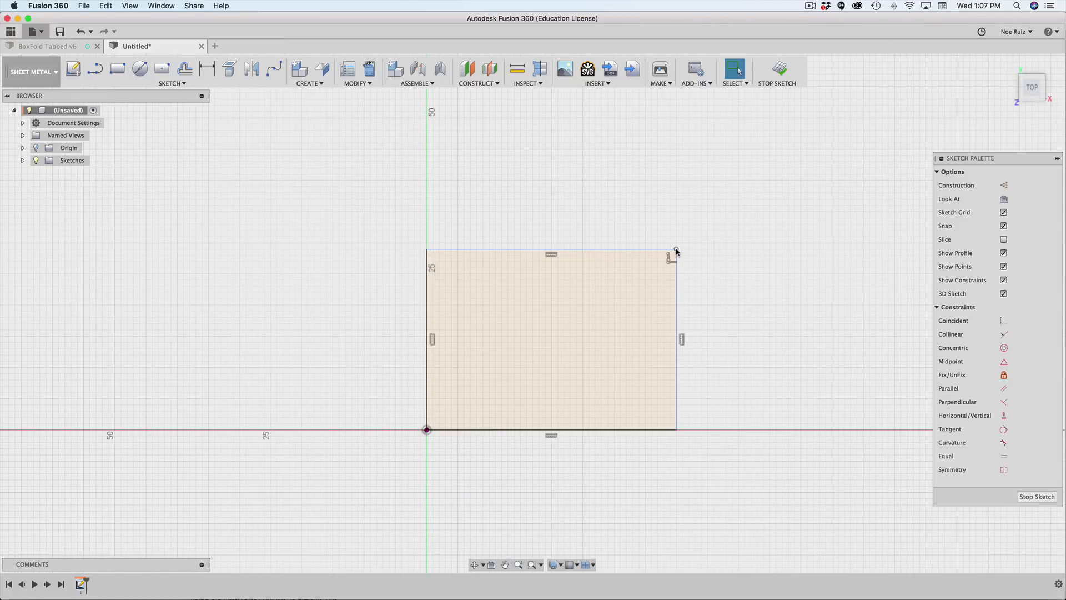
pyautogui.press('d')
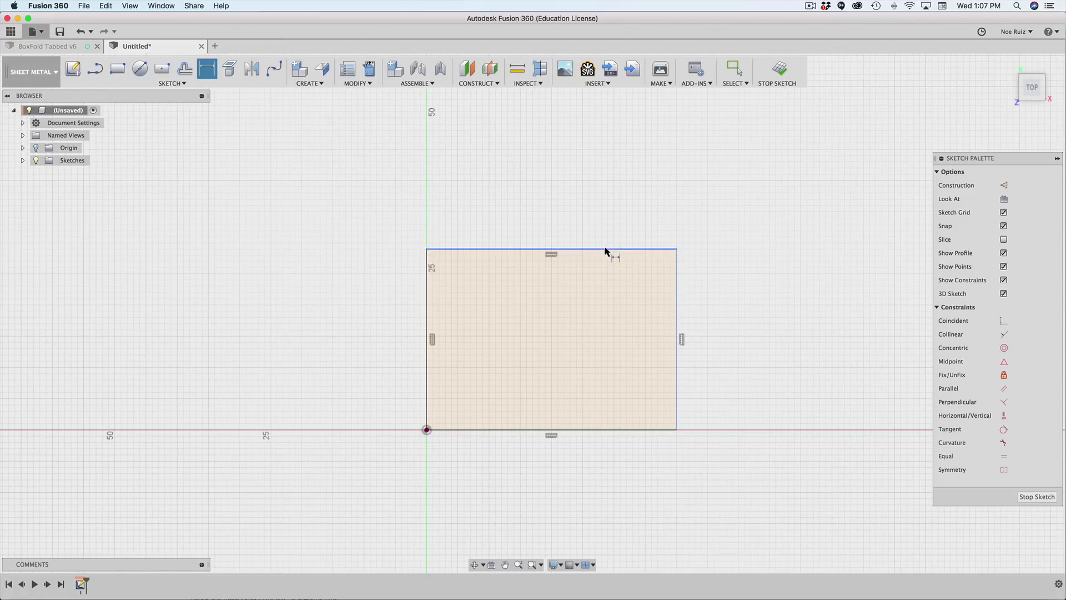
pyautogui.click(607, 249)
pyautogui.click(611, 221)
pyautogui.write('length')
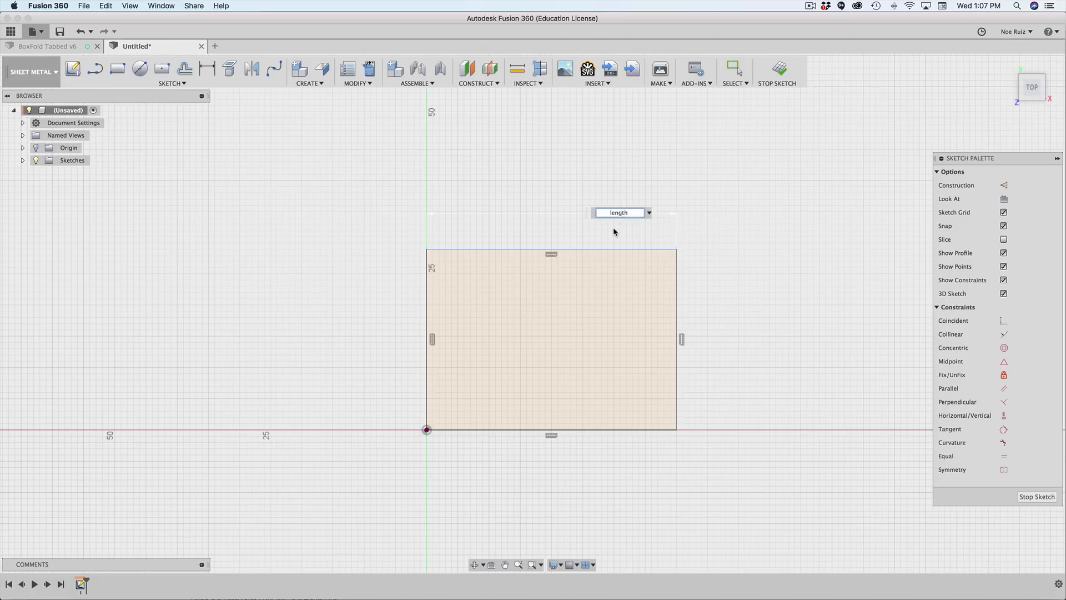
pyautogui.press('Return')
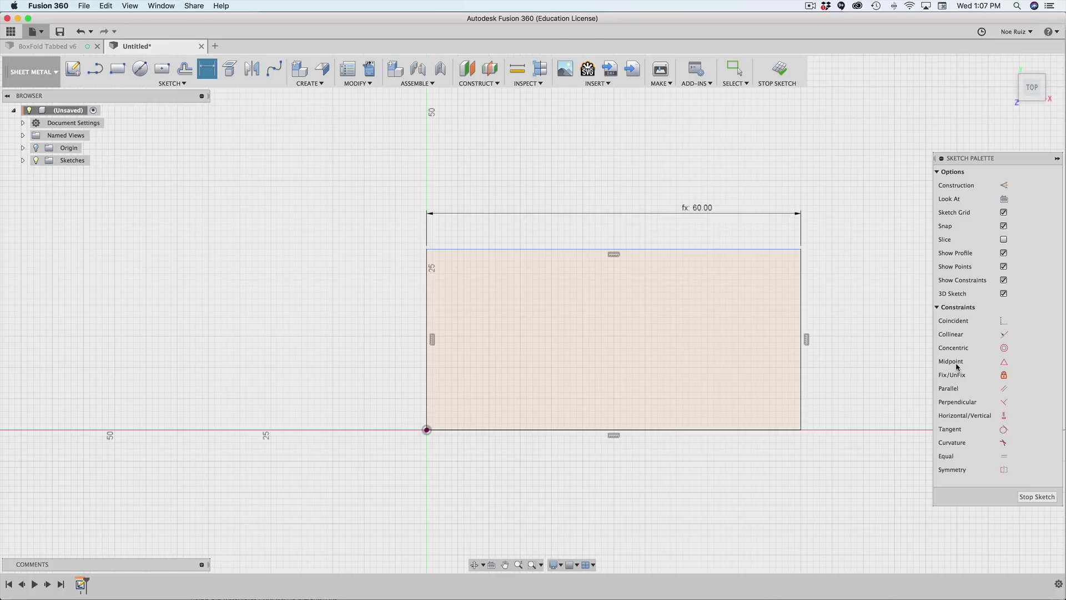
# Dimension the rectangle's vertical edge through the origin with the width parameter and finish the sketch.
pyautogui.click(427, 306)
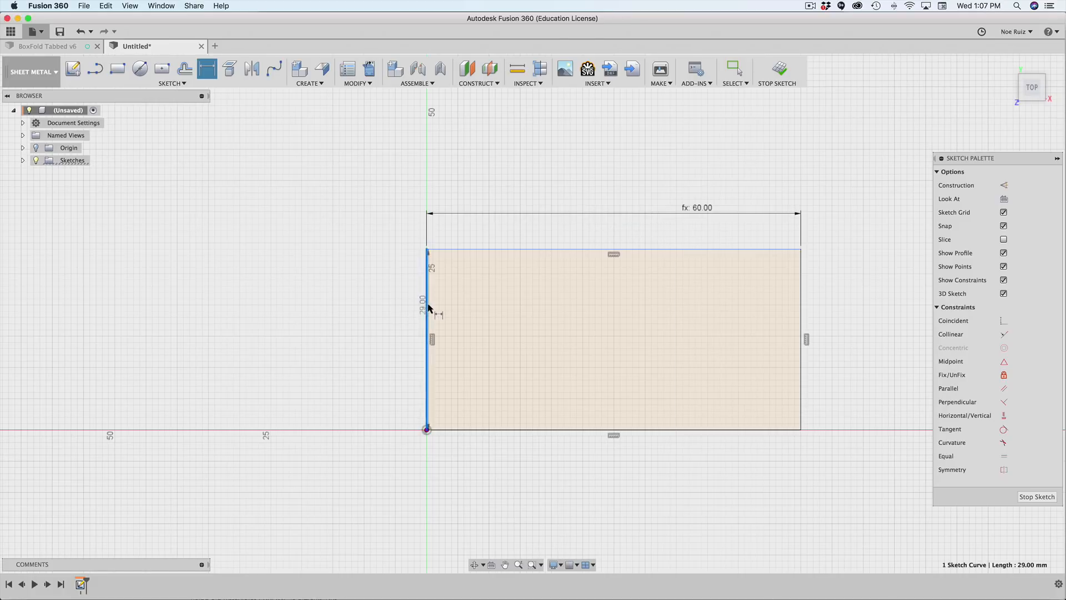
pyautogui.click(394, 305)
pyautogui.write('wid')
pyautogui.press('Return')
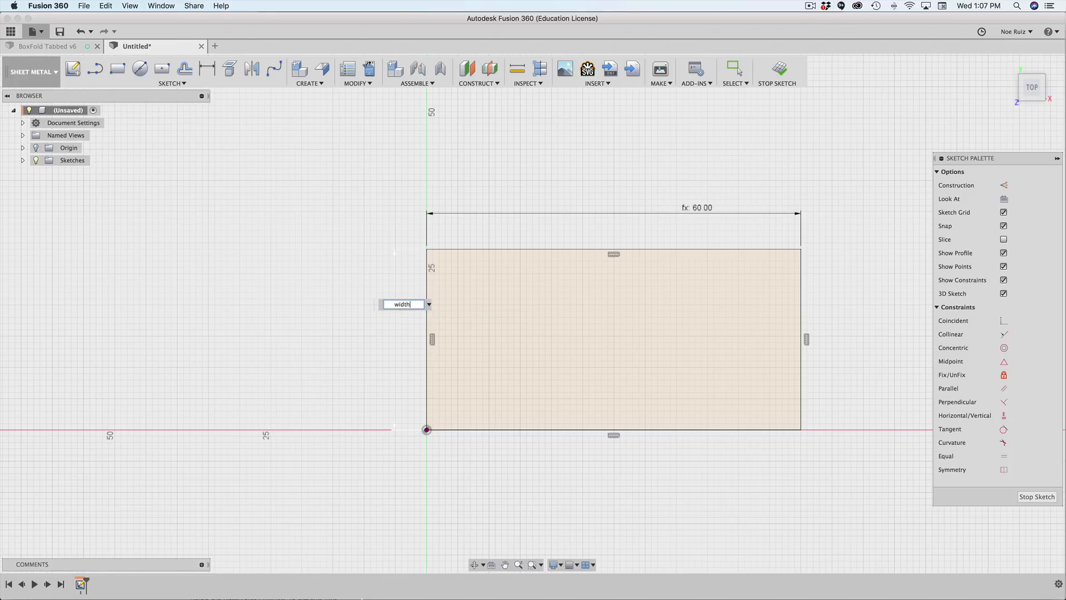
pyautogui.press('Return')
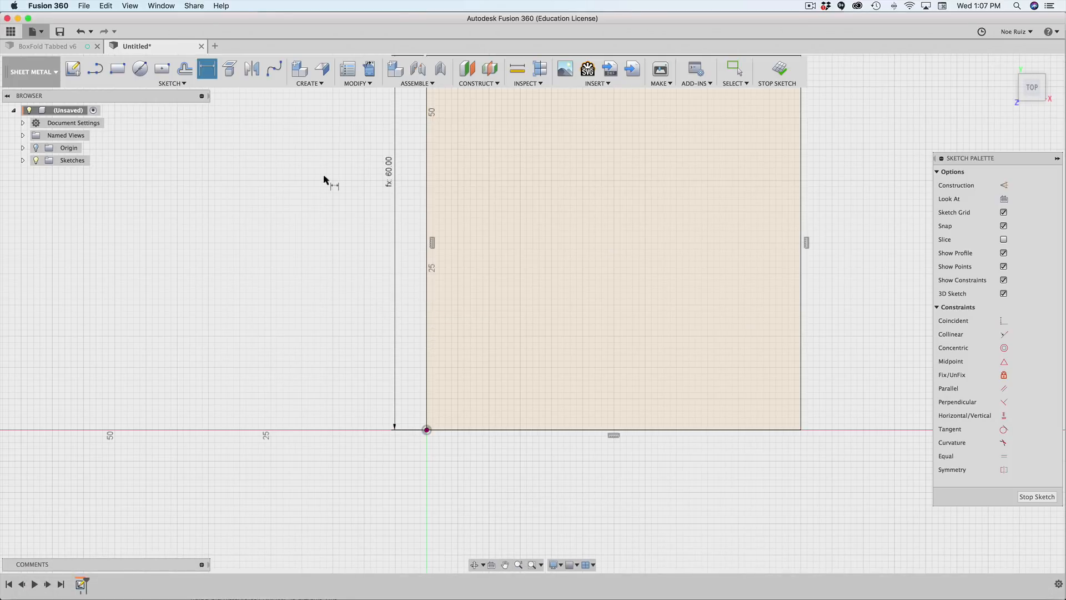
pyautogui.moveTo(367, 207); pyautogui.dragTo(269, 310, button='middle')
pyautogui.scroll(-3, 275, 291)
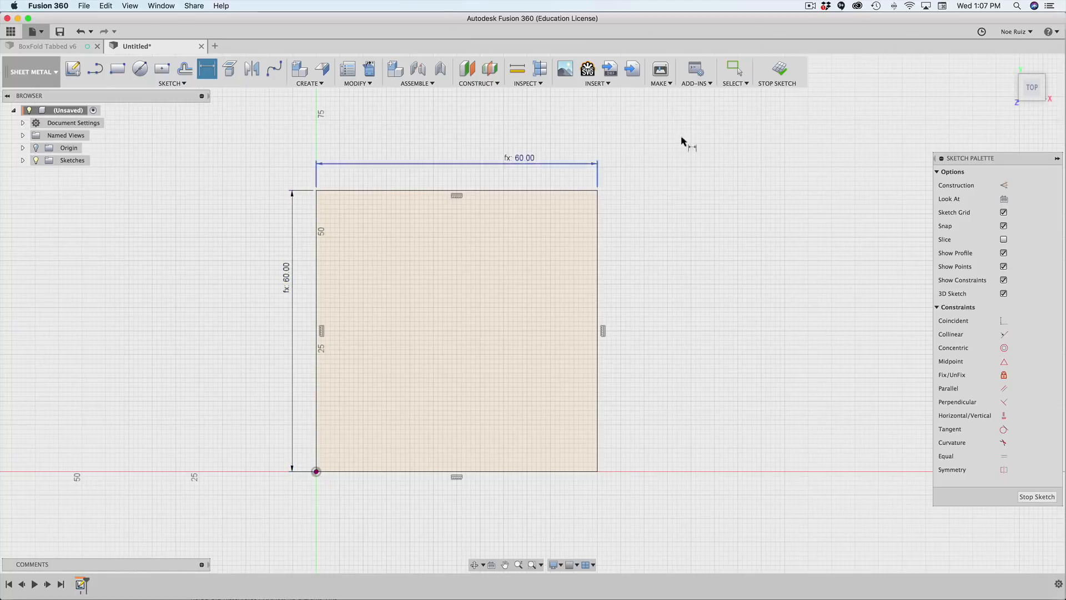
pyautogui.click(779, 71)
# Create a base flange from the sketched profile as a new body, with thickness on Side 1 and the Steel (mm) rule.
pyautogui.moveTo(572, 296)
pyautogui.keyDown('shift'); pyautogui.mouseDown(button='middle')
pyautogui.moveTo(642, 309)
pyautogui.moveTo(638, 283)
pyautogui.moveTo(652, 278)
pyautogui.moveTo(666, 302)
pyautogui.moveTo(555, 316)
pyautogui.moveTo(541, 332)
pyautogui.mouseUp(button='middle'); pyautogui.keyUp('shift')
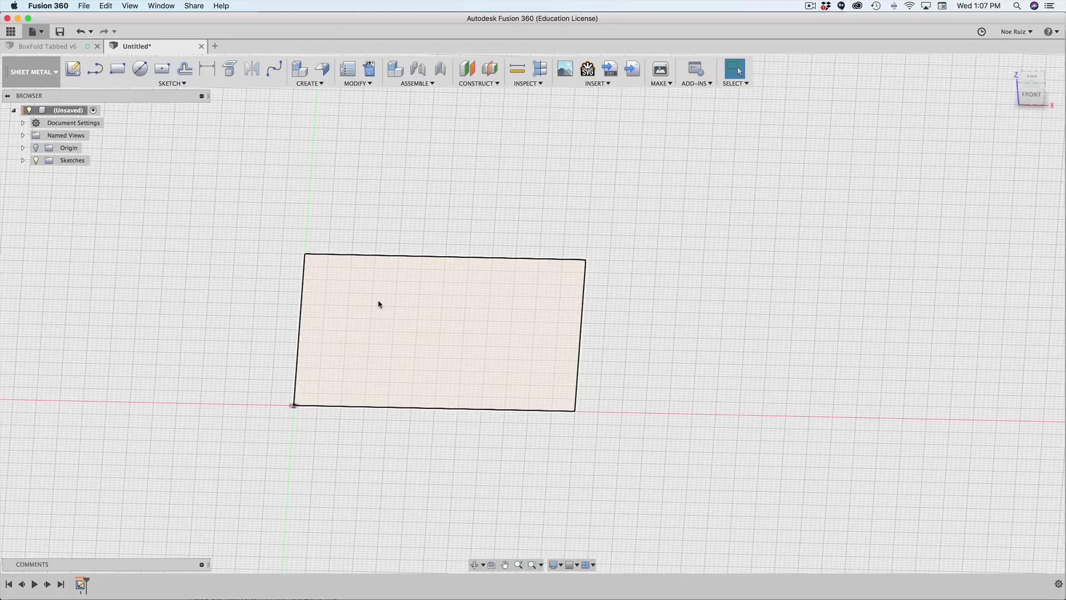
pyautogui.click(361, 305)
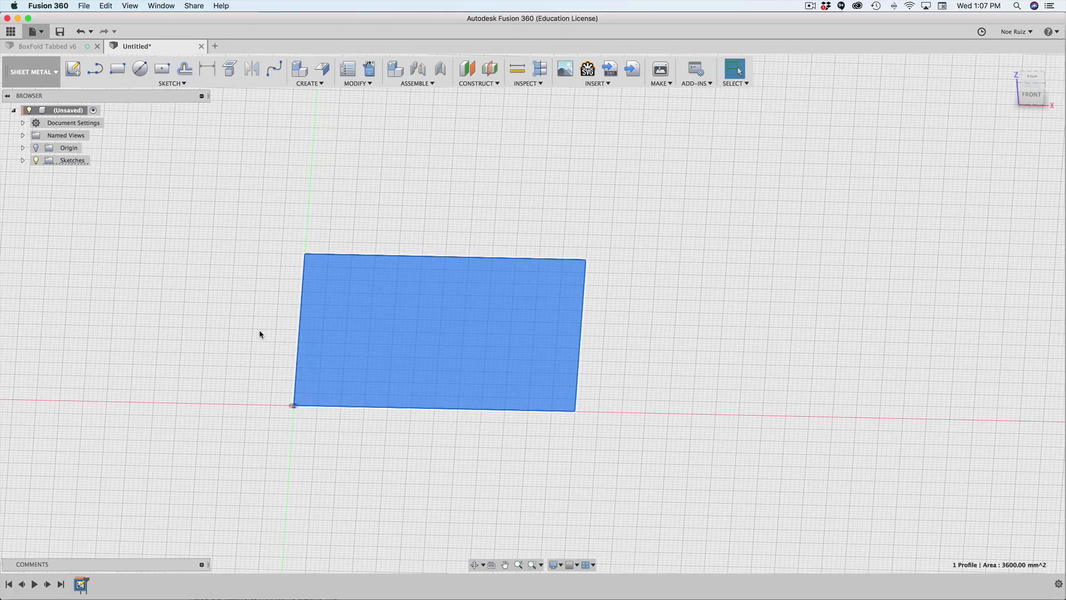
pyautogui.keyDown('shift'); pyautogui.moveTo(259, 333); pyautogui.dragTo(269, 333, button='middle'); pyautogui.keyUp('shift')
pyautogui.press('Escape')
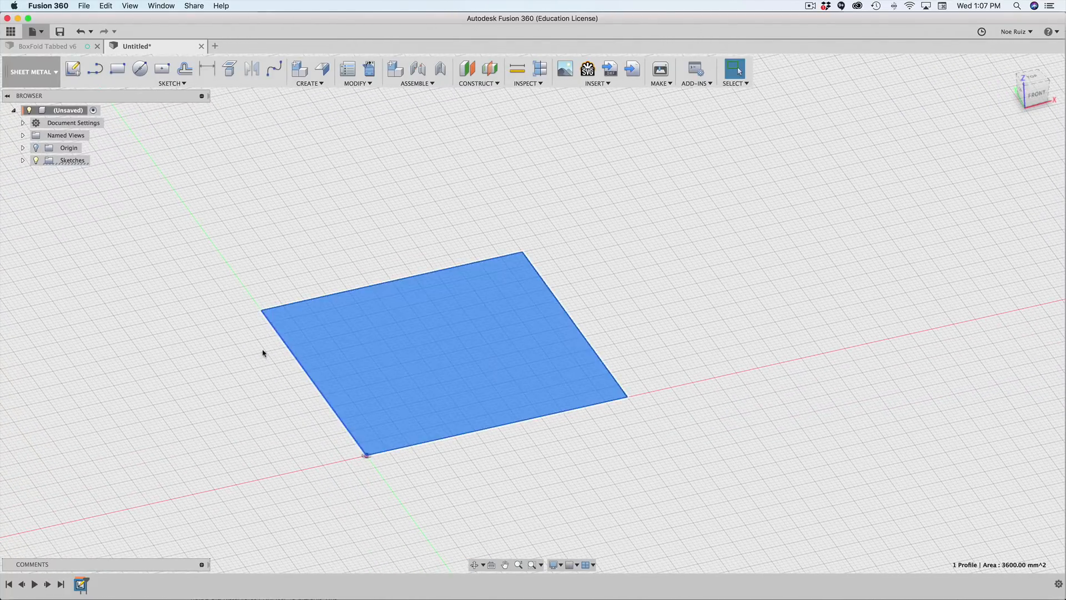
pyautogui.click(357, 363)
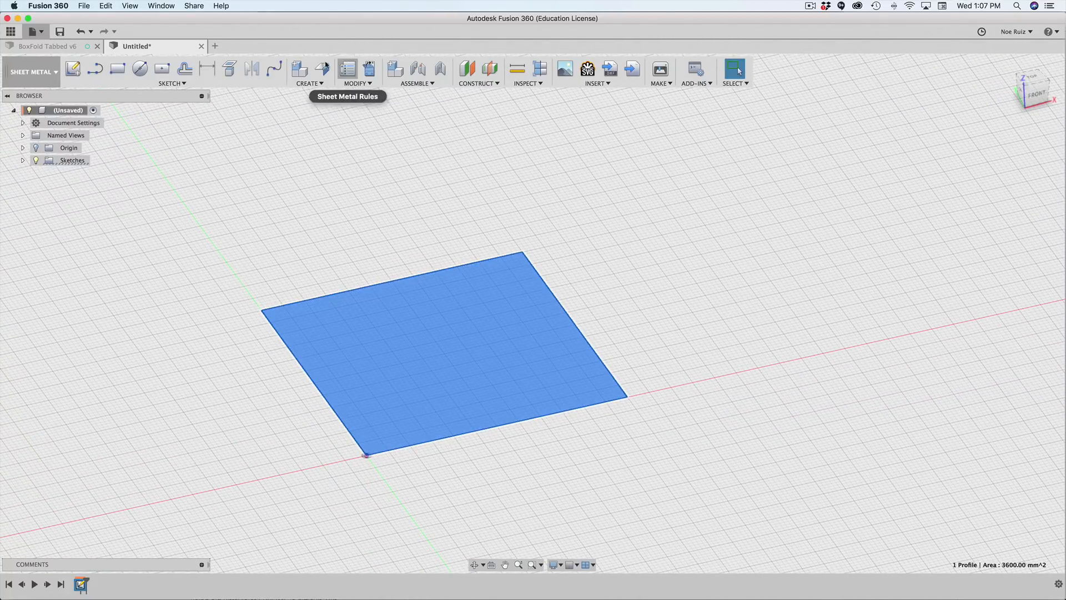
pyautogui.click(316, 84)
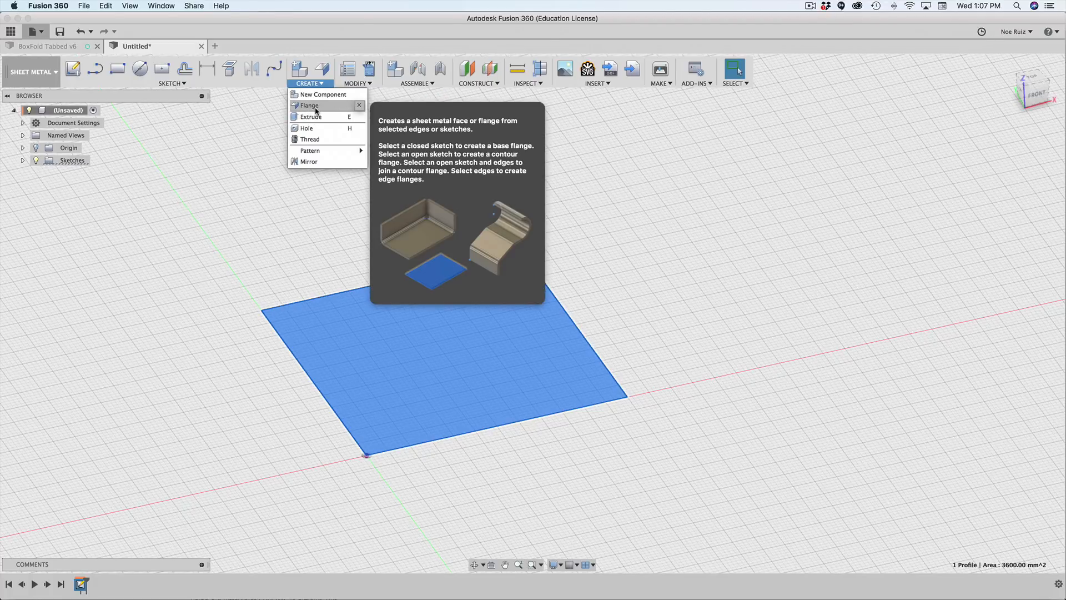
pyautogui.click(316, 110)
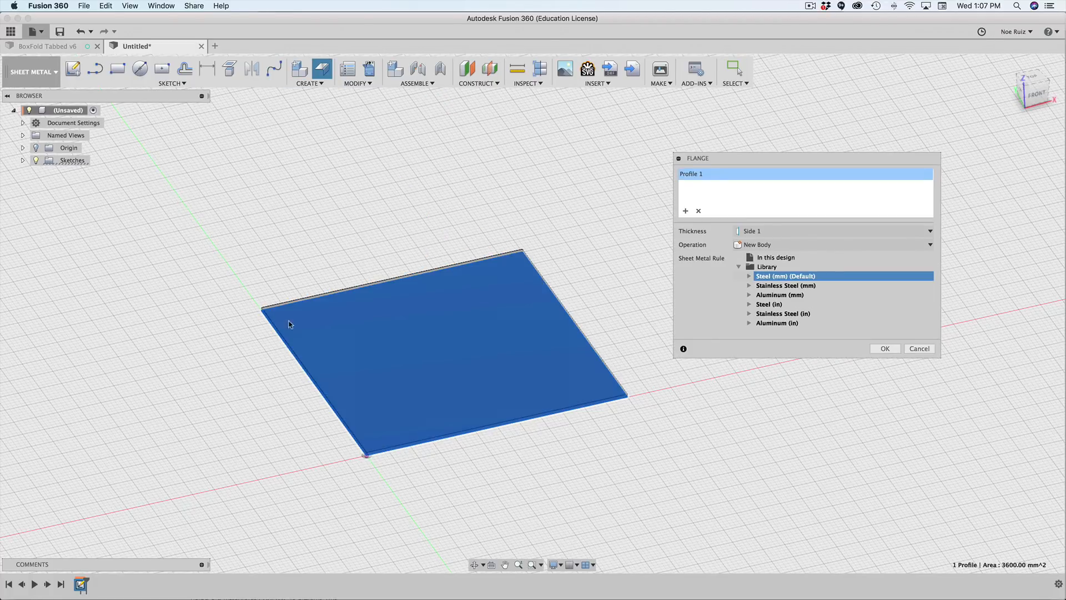
pyautogui.scroll(4, 394, 426)
pyautogui.scroll(-3, 366, 420)
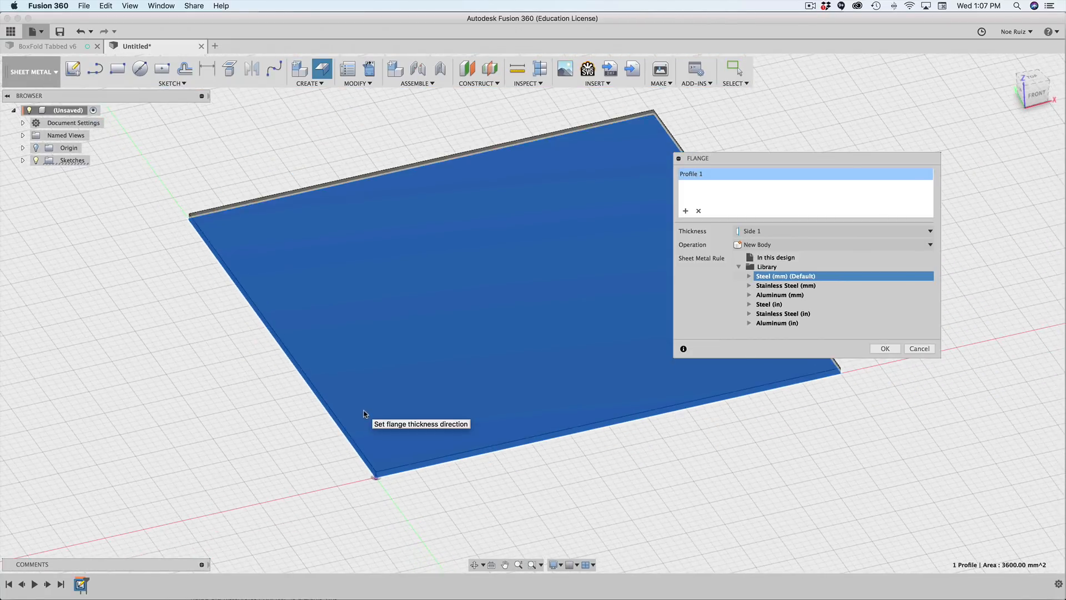
pyautogui.click(698, 211)
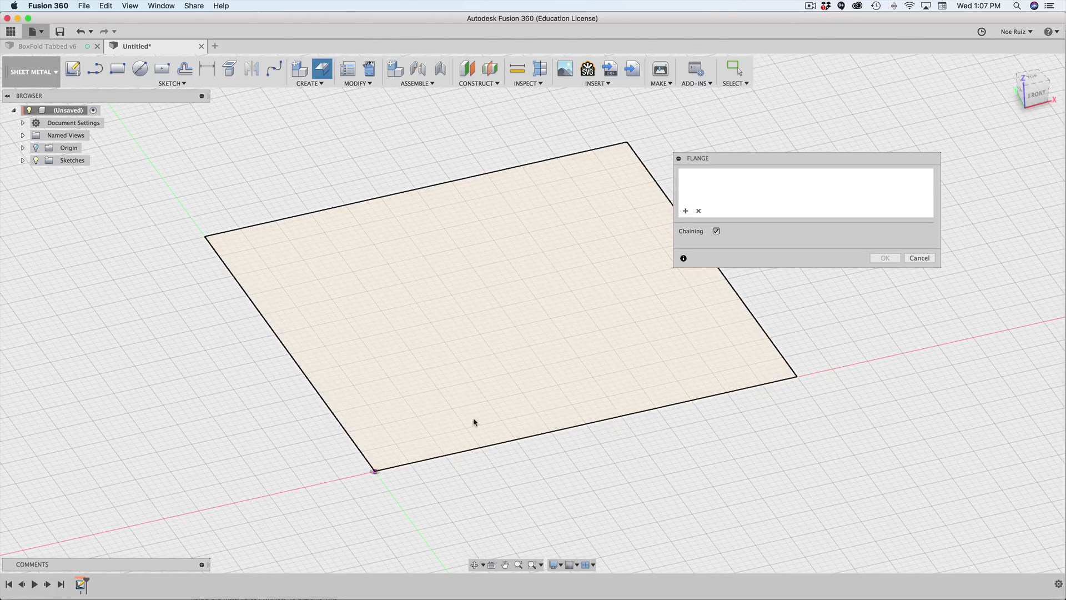
pyautogui.click(552, 392)
pyautogui.scroll(-3, 431, 281)
pyautogui.scroll(3, 447, 198)
pyautogui.scroll(-2, 486, 211)
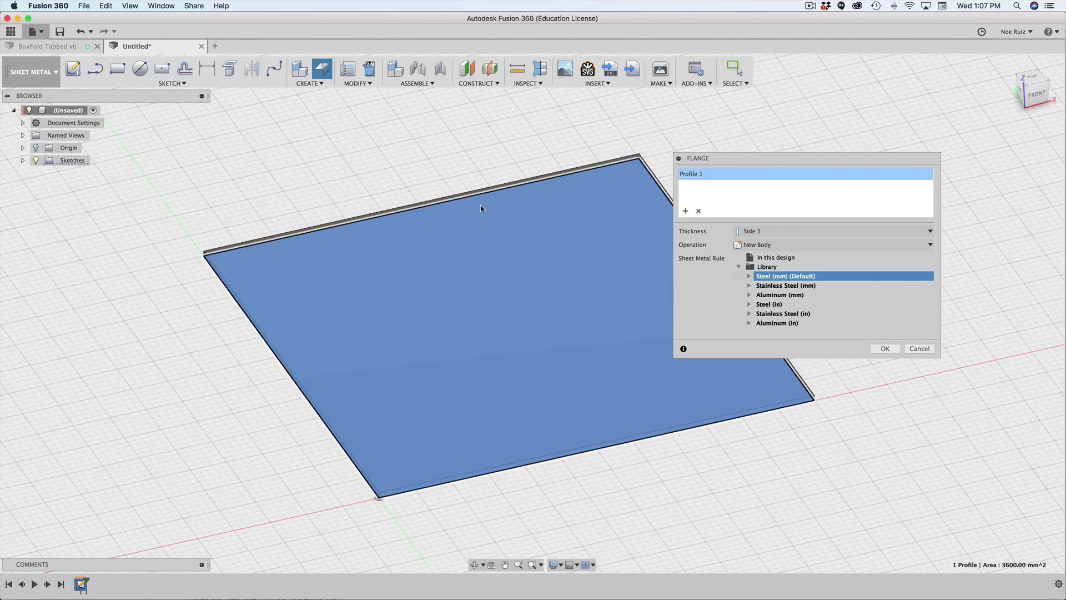
pyautogui.scroll(3, 525, 237)
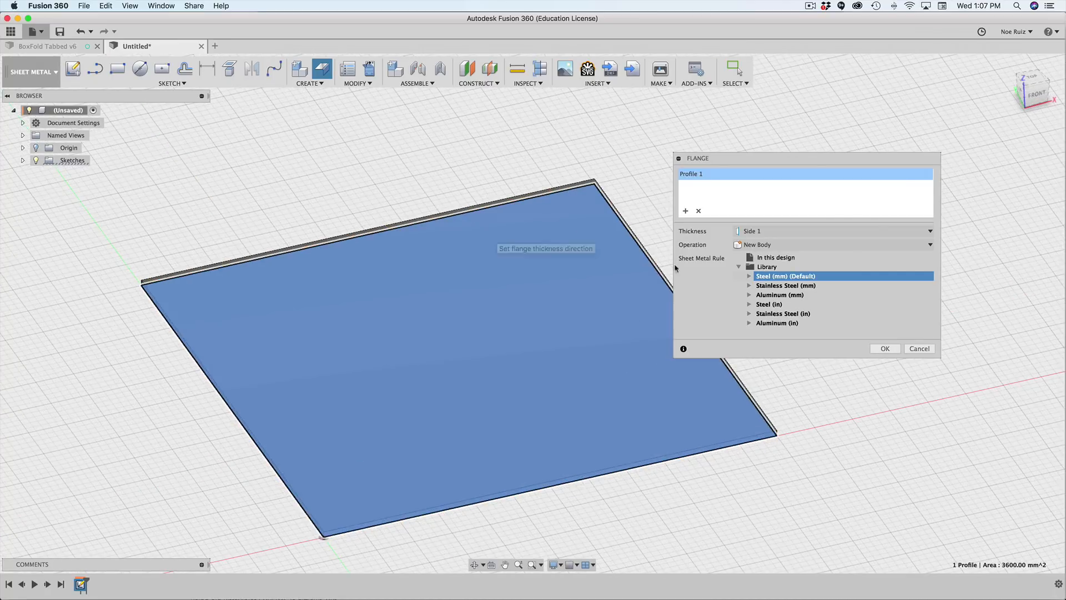
pyautogui.press('Return')
pyautogui.scroll(-1, 516, 350)
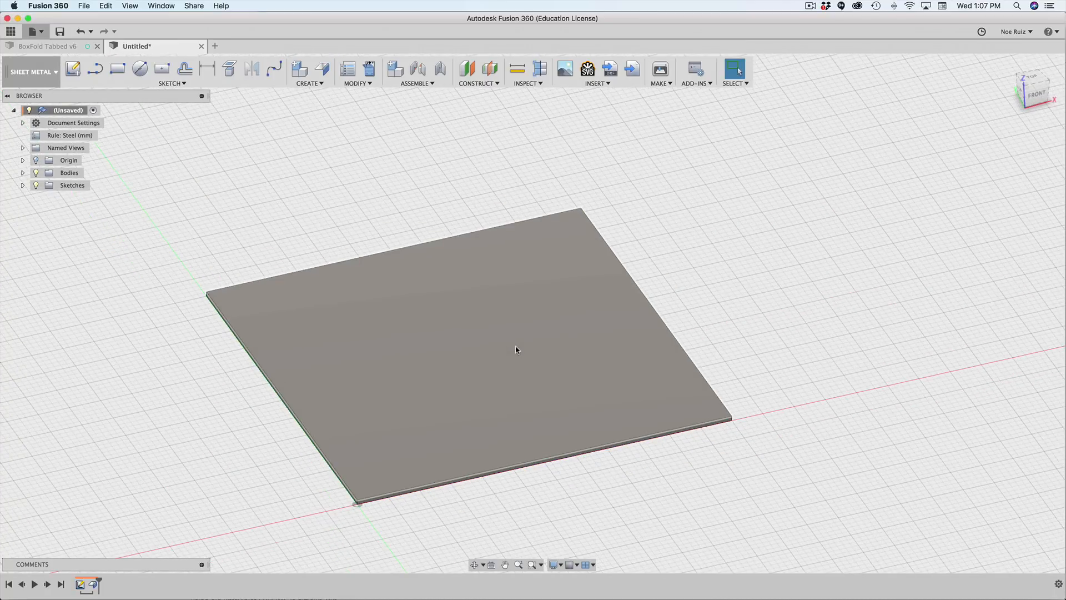
# Open the design's Steel (mm) sheet metal rule for editing and rename it Chipboard (mm).
pyautogui.keyDown('shift'); pyautogui.moveTo(293, 462); pyautogui.dragTo(374, 492, button='middle'); pyautogui.keyUp('shift')
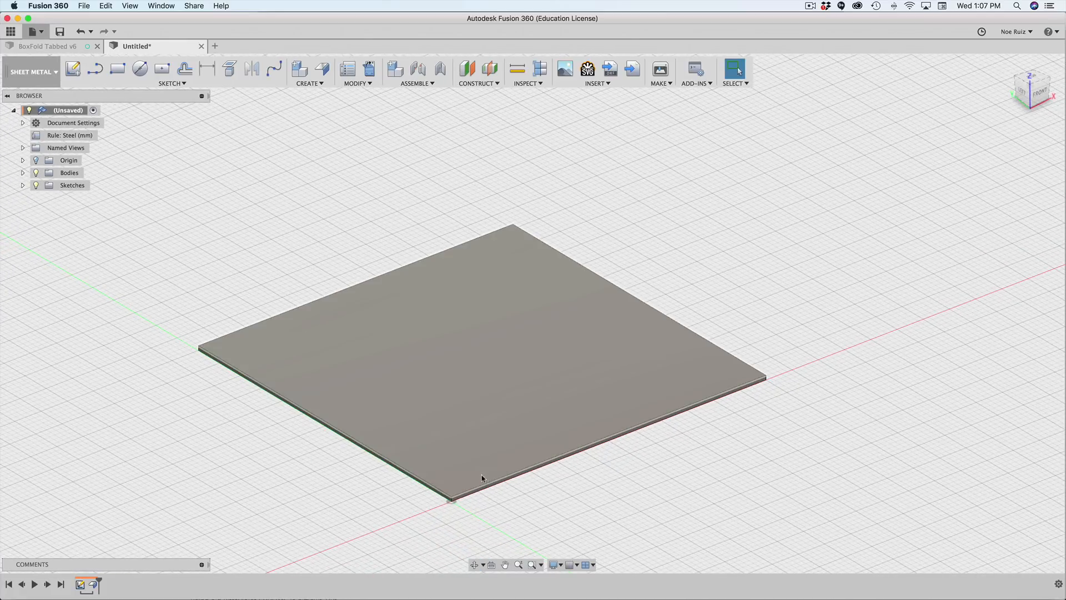
pyautogui.scroll(2, 452, 499)
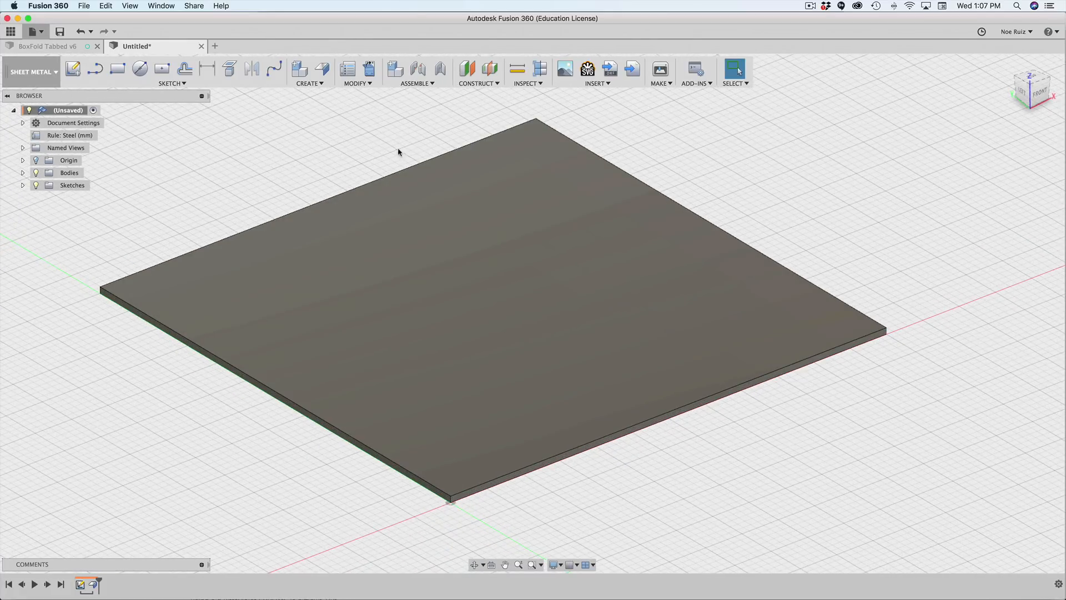
pyautogui.click(363, 83)
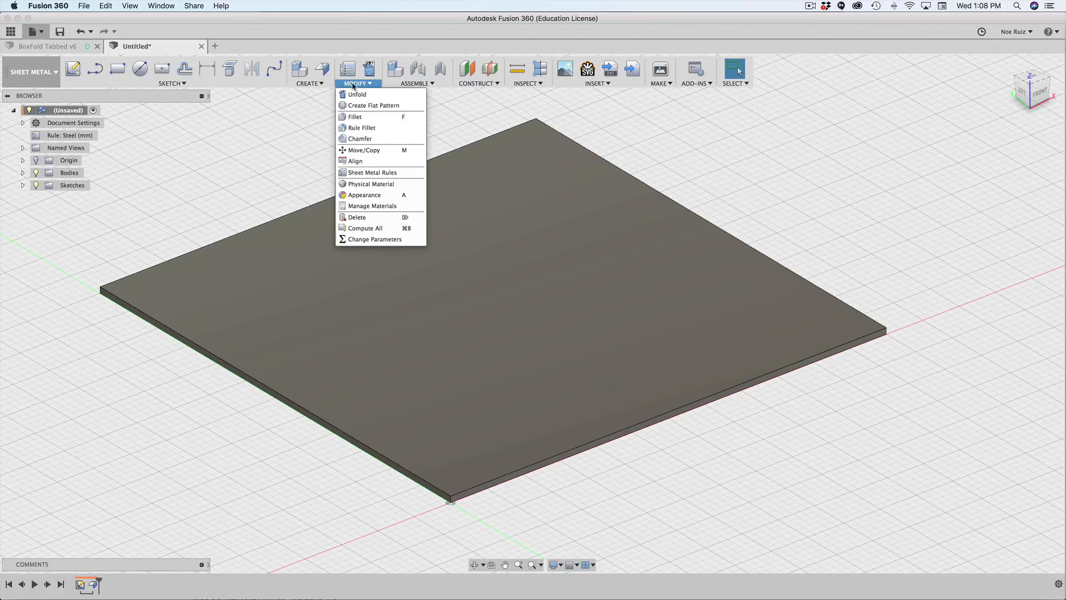
pyautogui.click(387, 173)
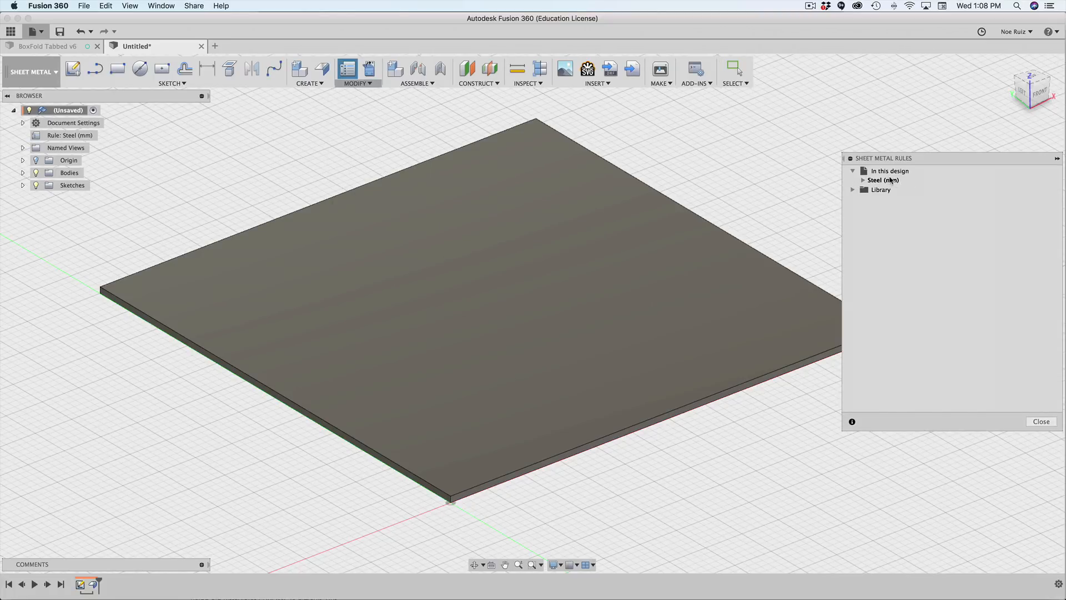
pyautogui.click(883, 181)
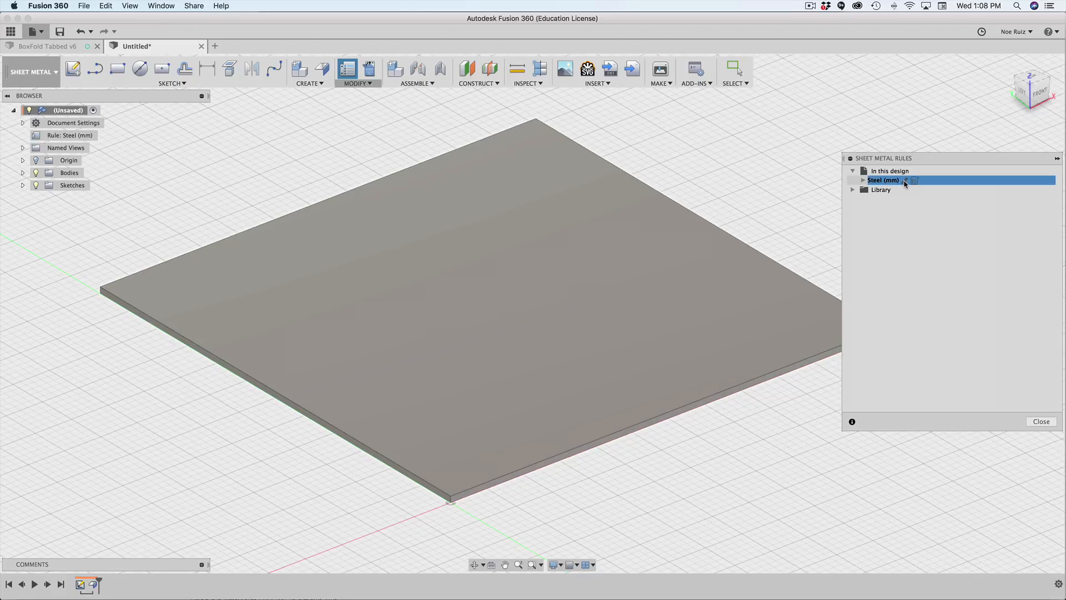
pyautogui.click(904, 182)
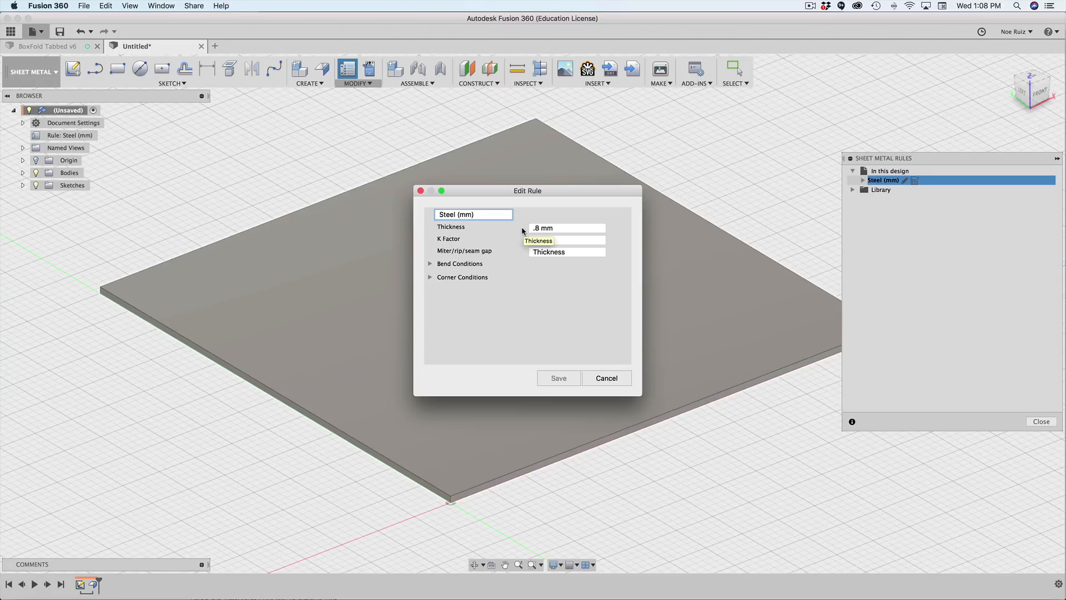
pyautogui.press('super+a')
pyautogui.press('Left')
pyautogui.hotkey('alt', 'shift', 'Right')
pyautogui.write('Chipboard')
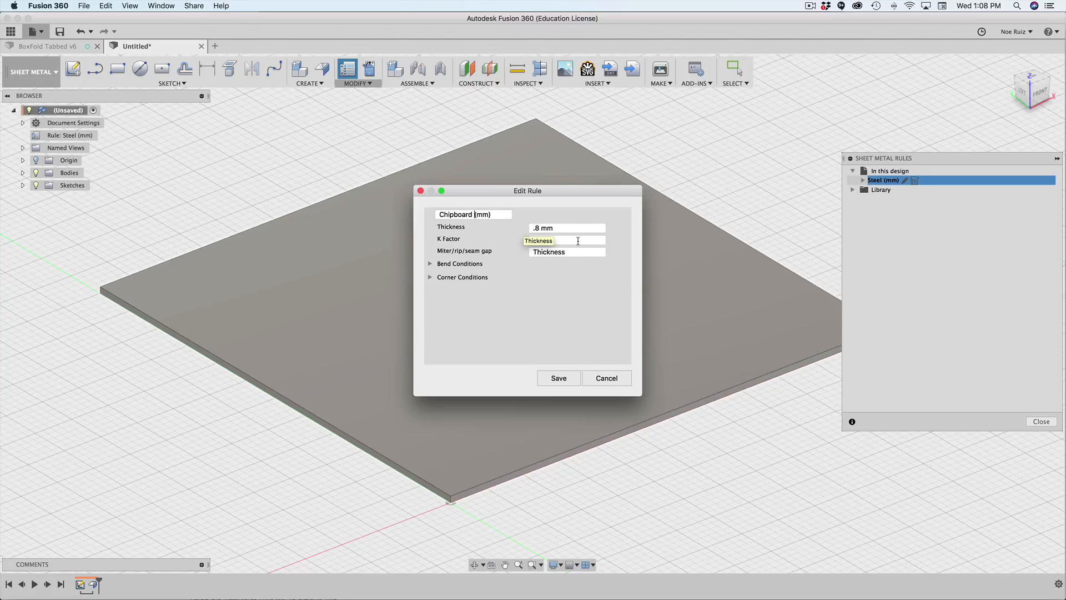
# Set the Chipboard rule's K Factor to 0, review its bend conditions, and save the rule.
pyautogui.click(555, 228)
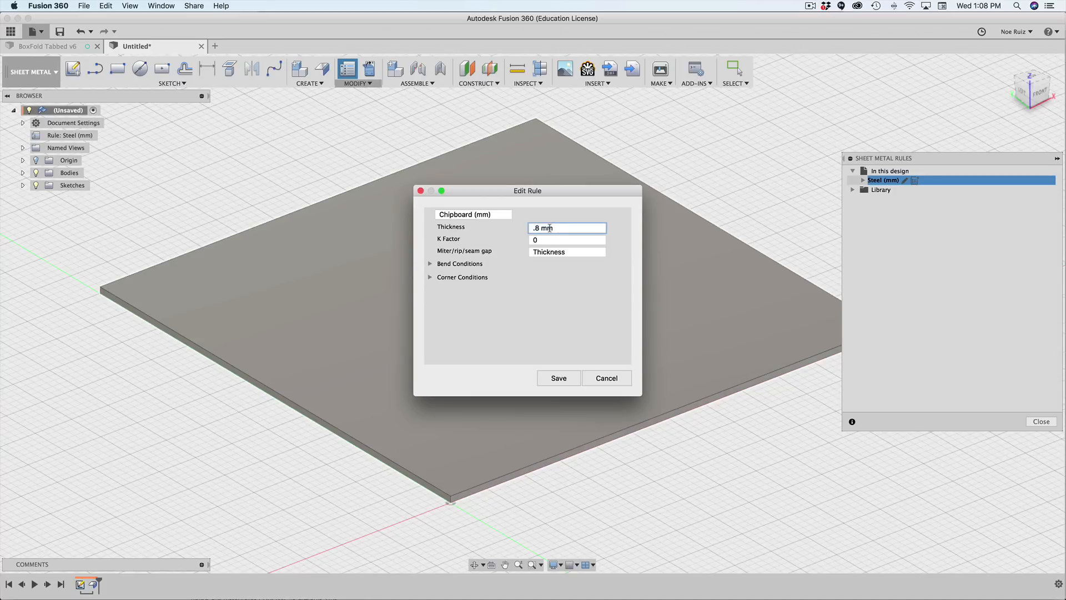
pyautogui.press('Tab')
pyautogui.write('0')
pyautogui.click(431, 264)
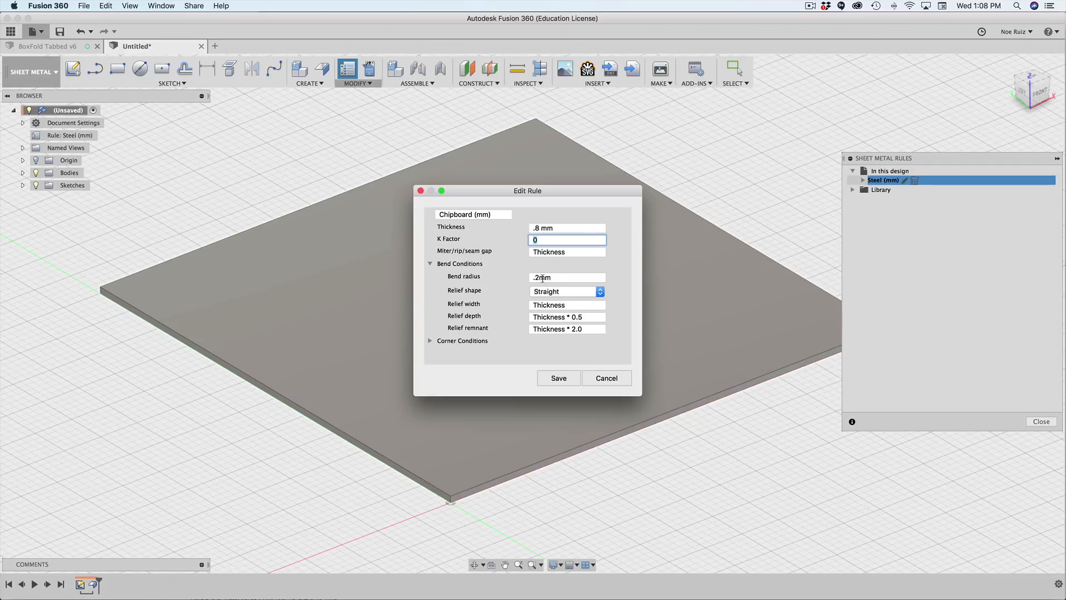
pyautogui.moveTo(533, 277); pyautogui.dragTo(483, 274)
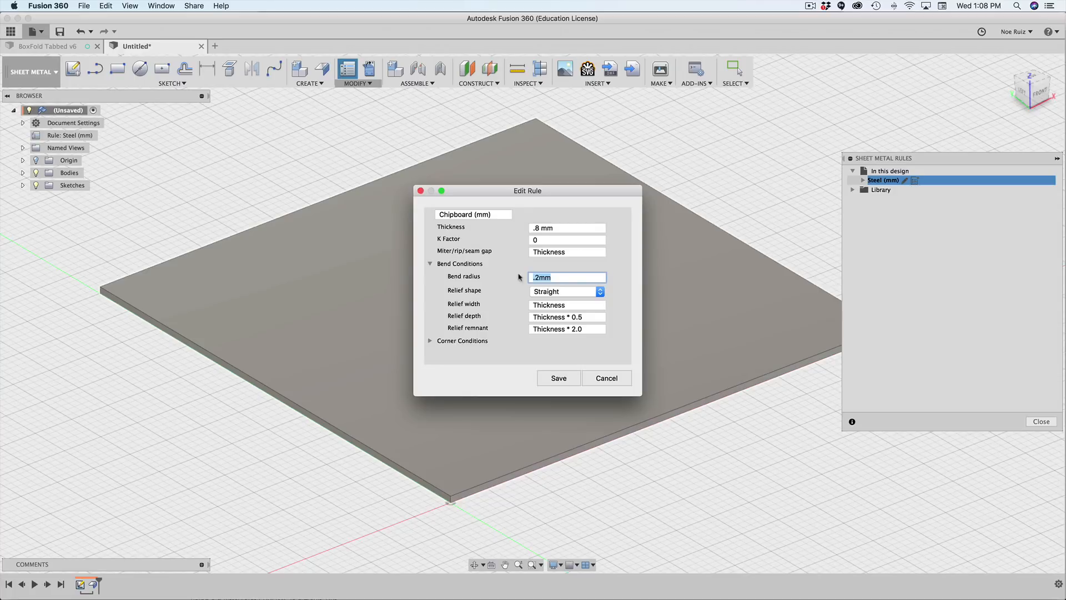
pyautogui.click(565, 377)
pyautogui.click(1041, 422)
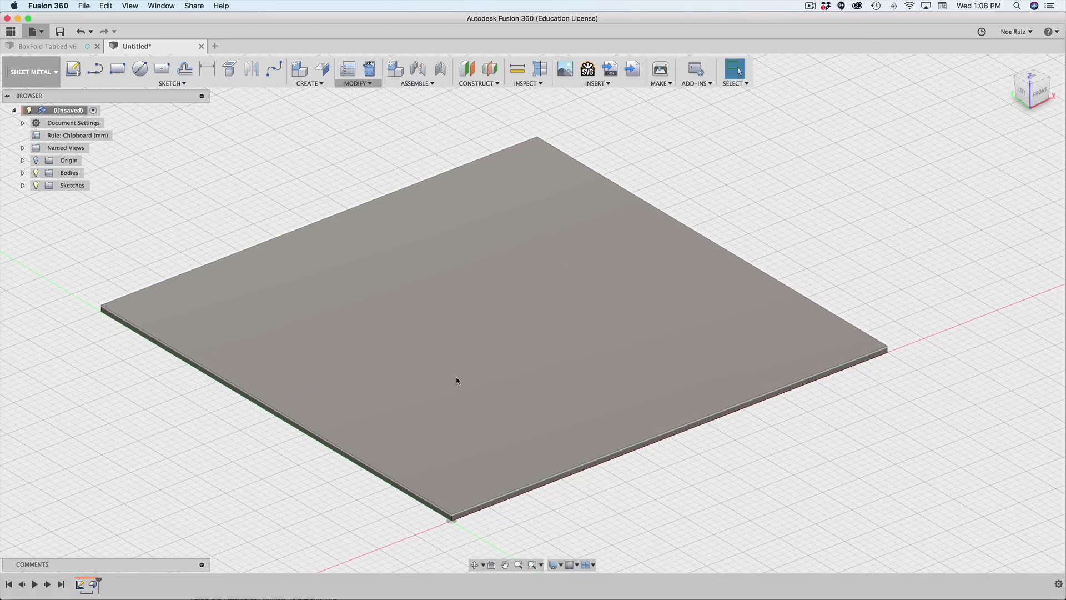
# Search the appearance library for "board" and apply the MDF Board appearance to the base flange body.
pyautogui.scroll(-2, 428, 380)
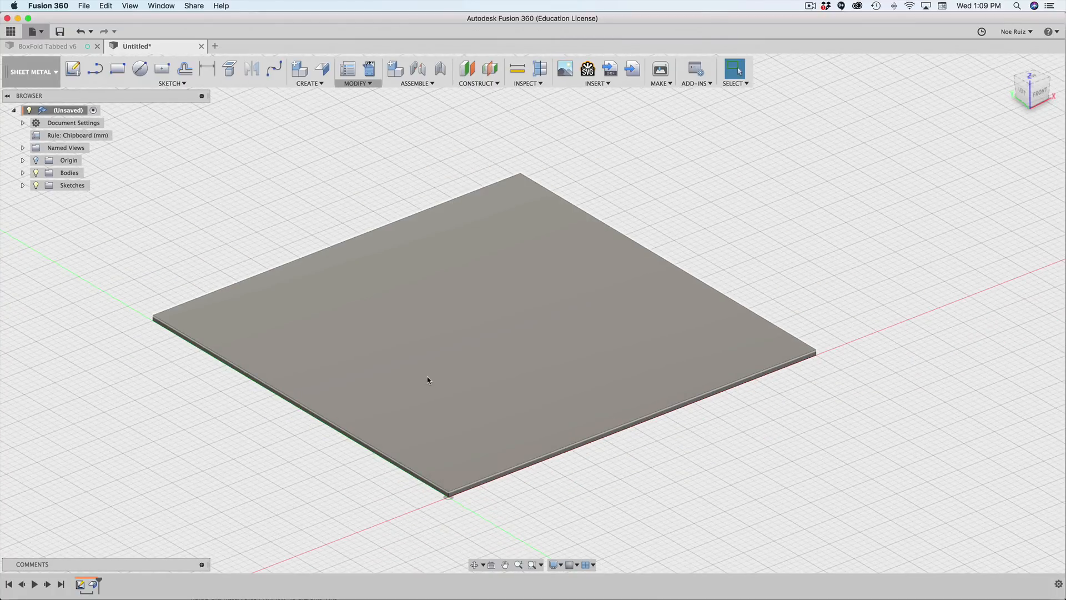
pyautogui.scroll(-1, 500, 304)
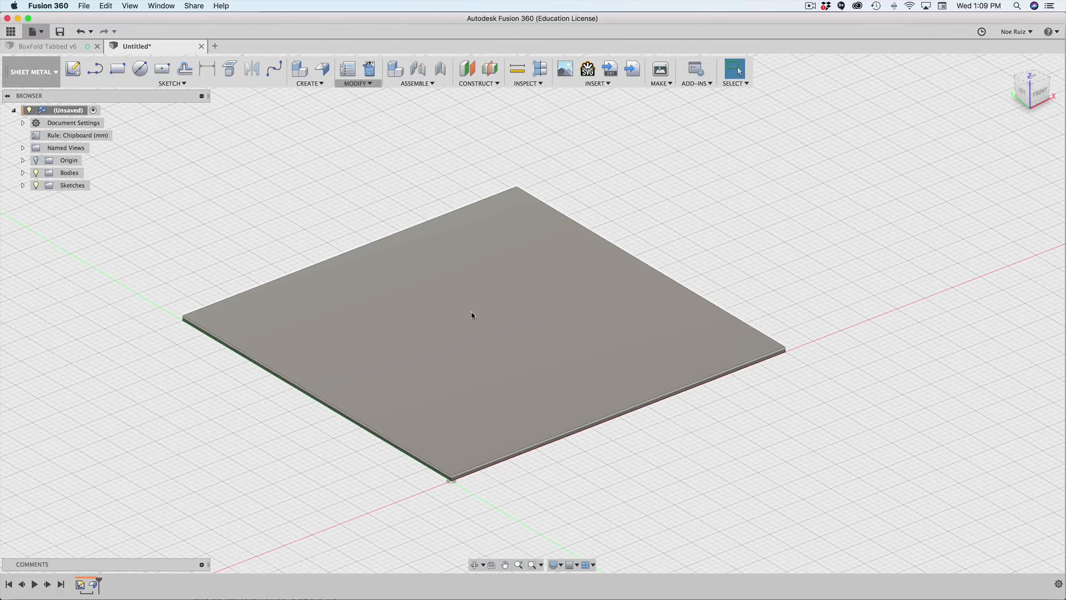
pyautogui.press('a')
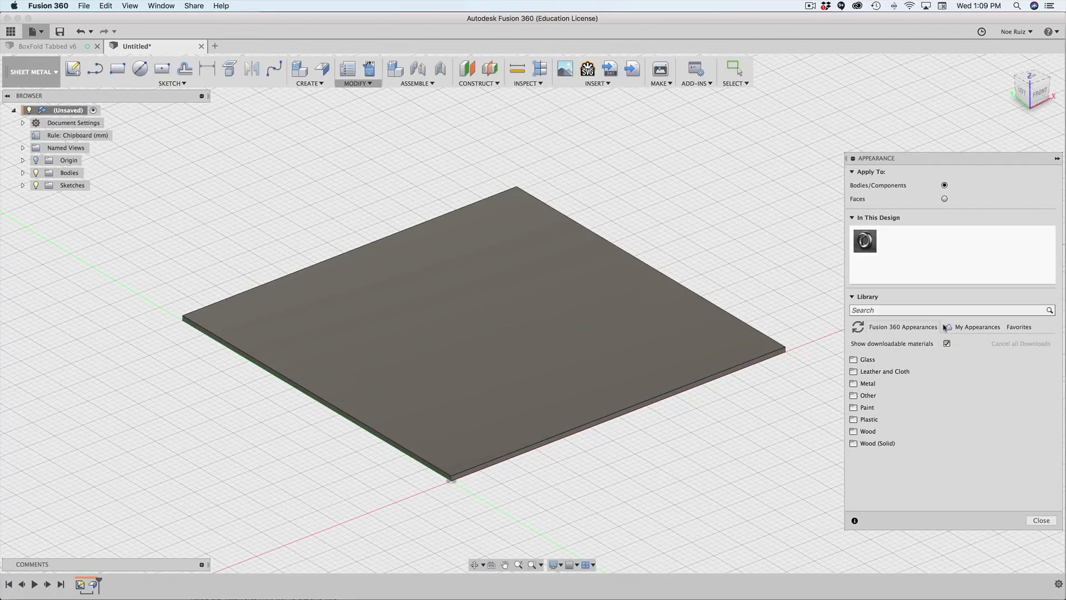
pyautogui.click(869, 310)
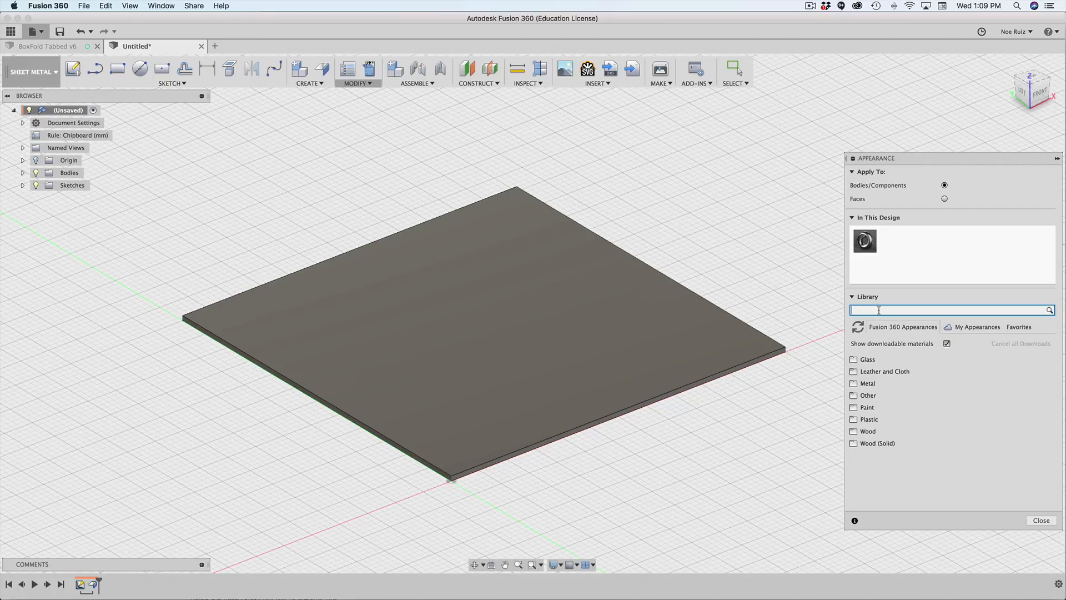
pyautogui.press('Return')
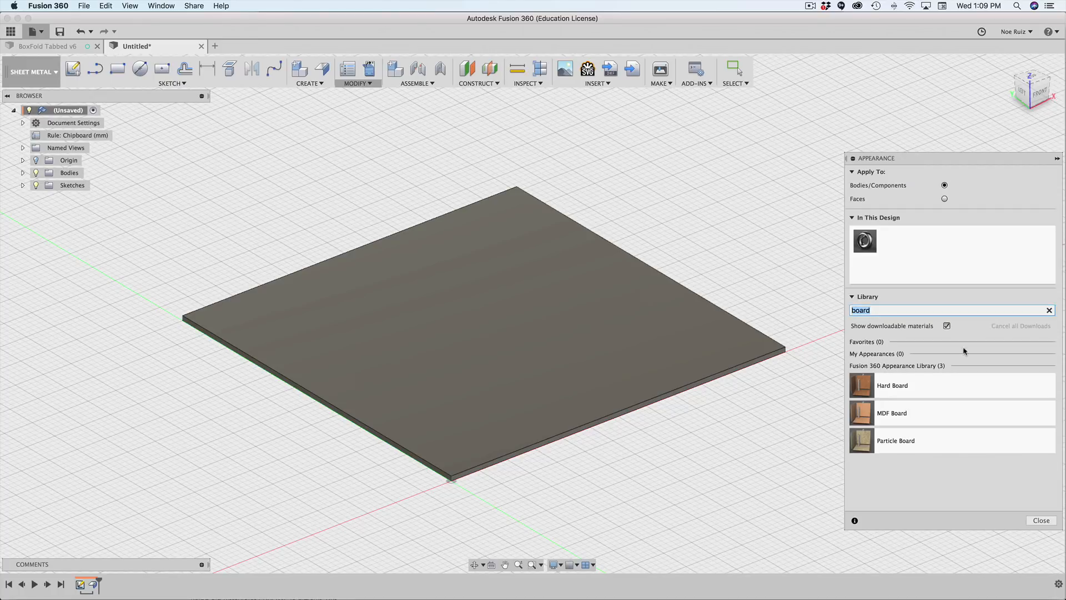
pyautogui.moveTo(925, 417); pyautogui.dragTo(504, 312)
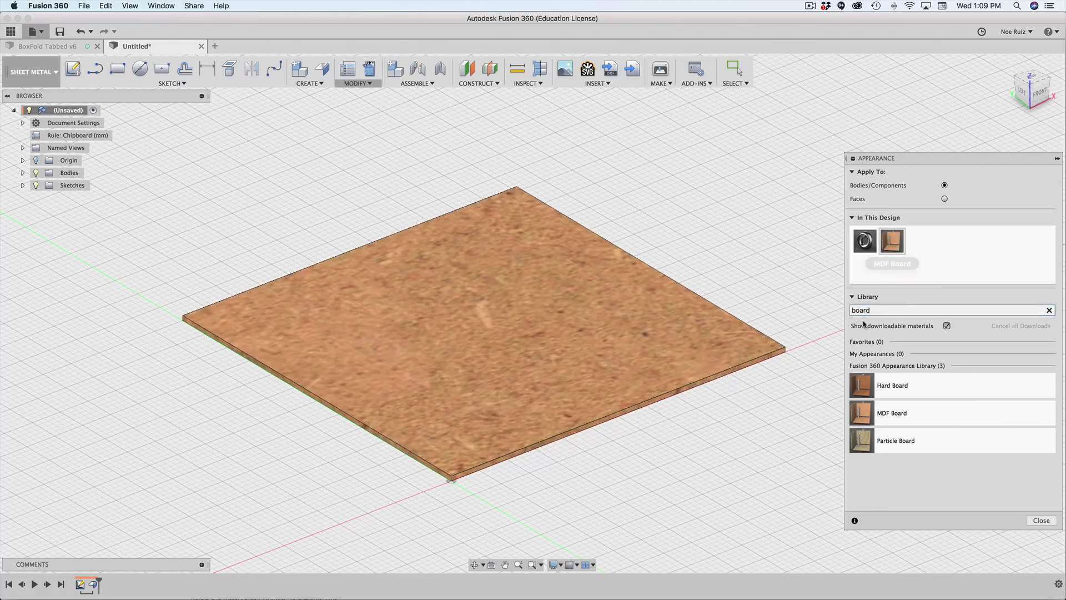
pyautogui.scroll(2, 516, 326)
pyautogui.scroll(-2, 515, 327)
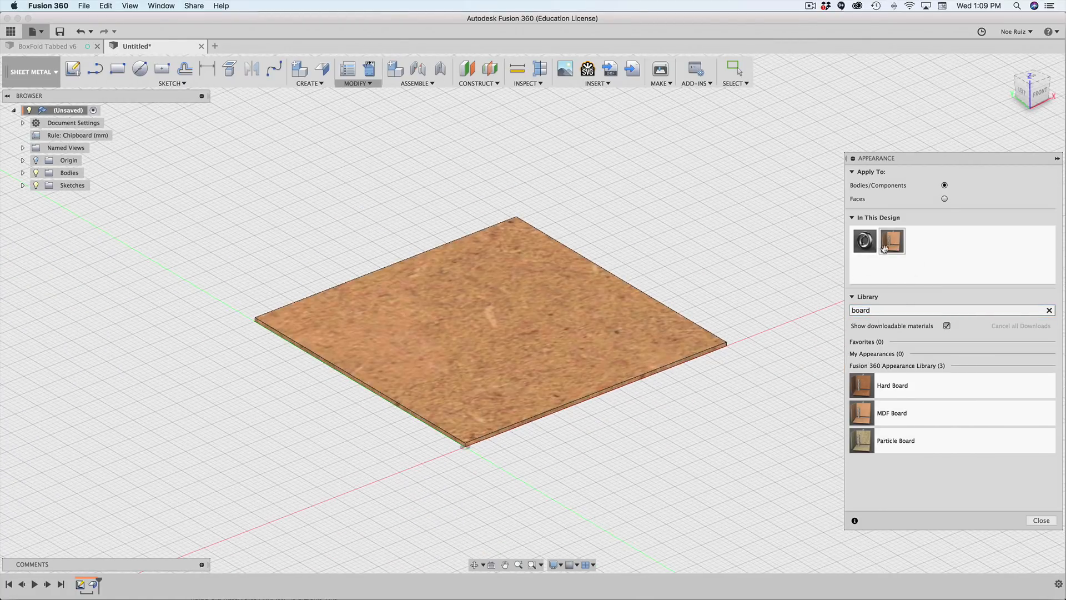
# Set the MDF Board appearance's texture scale to 40 and finish the appearance settings.
pyautogui.rightClick(899, 243)
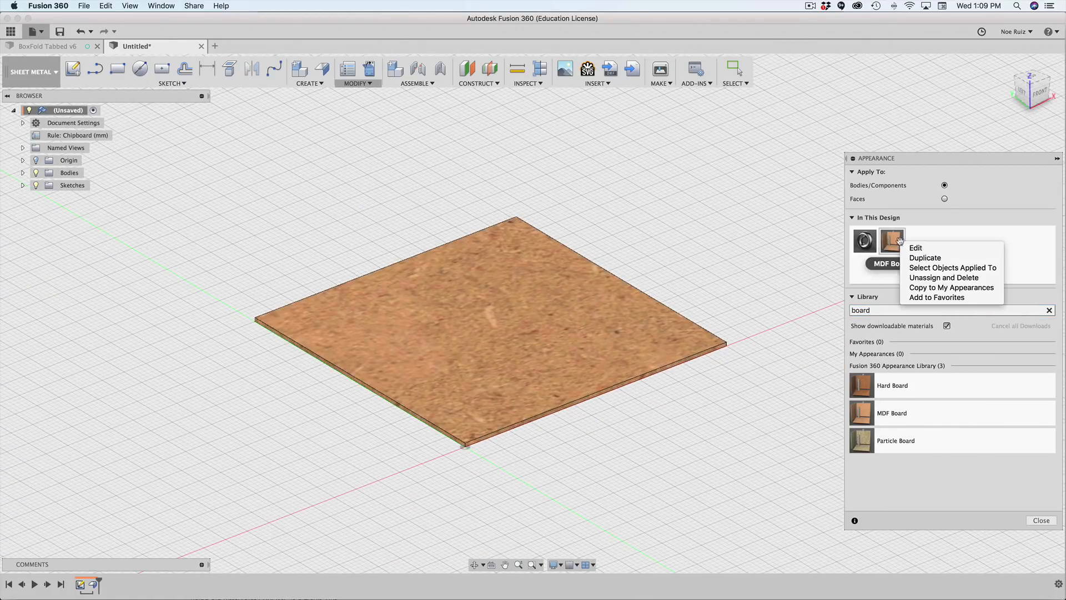
pyautogui.click(916, 247)
pyautogui.click(771, 183)
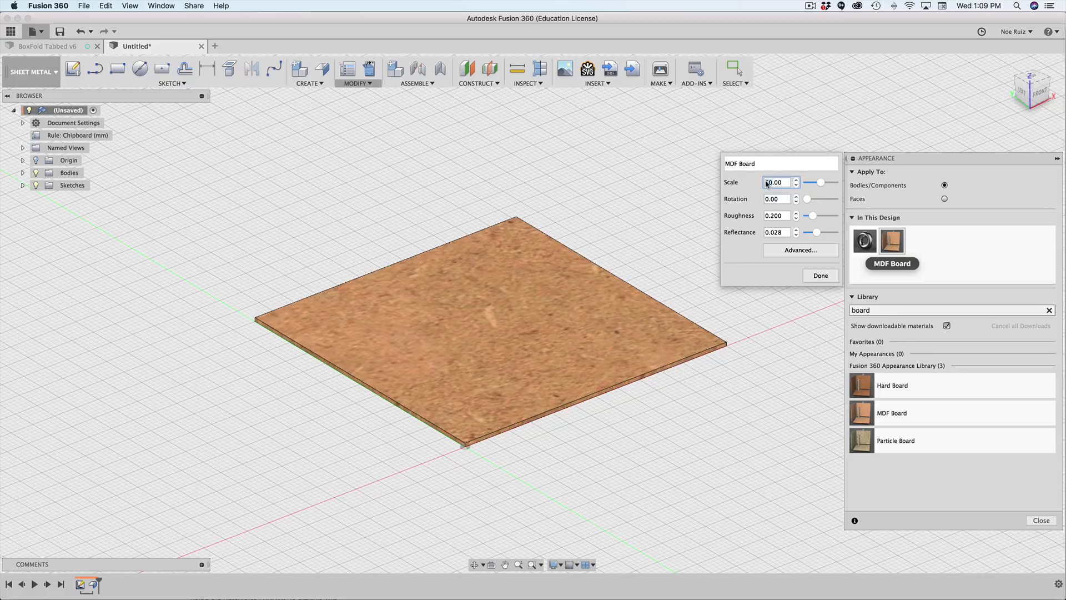
pyautogui.write('1')
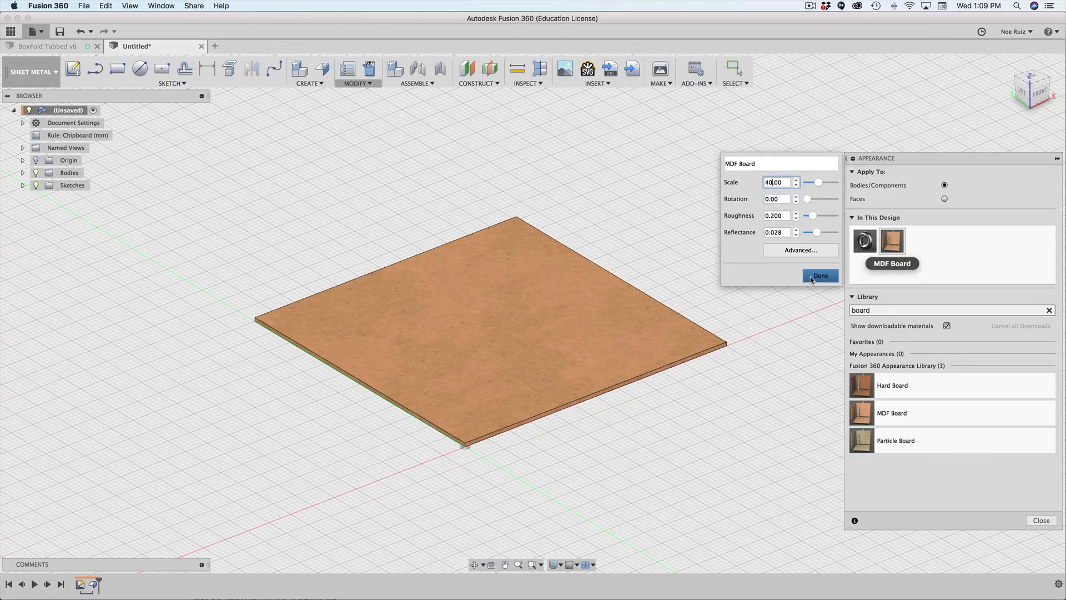
pyautogui.scroll(-3, 498, 348)
pyautogui.scroll(4, 497, 345)
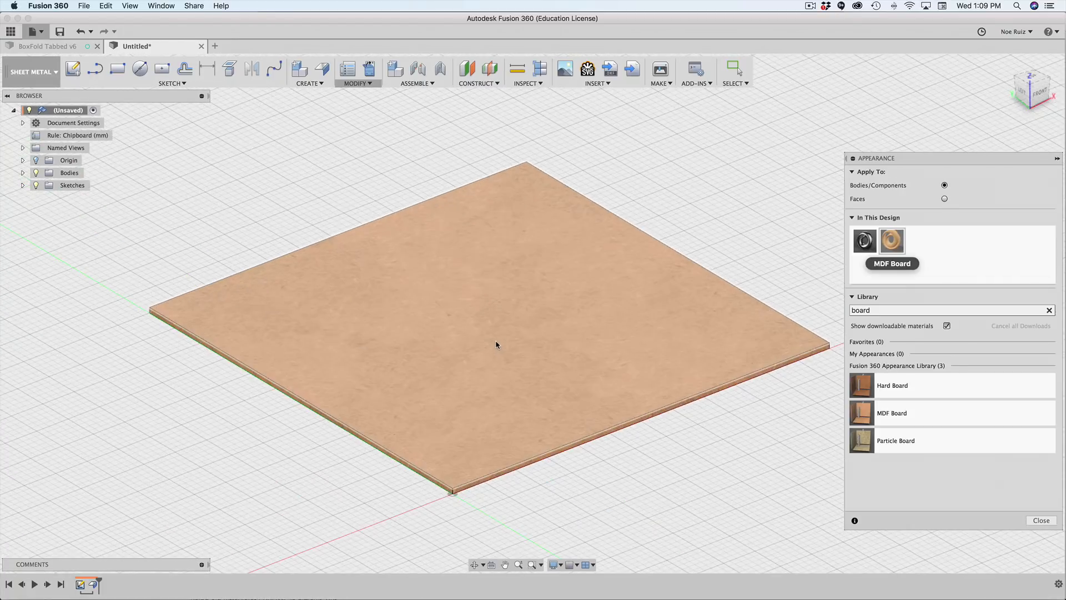
pyautogui.scroll(-2, 576, 316)
pyautogui.click(1041, 520)
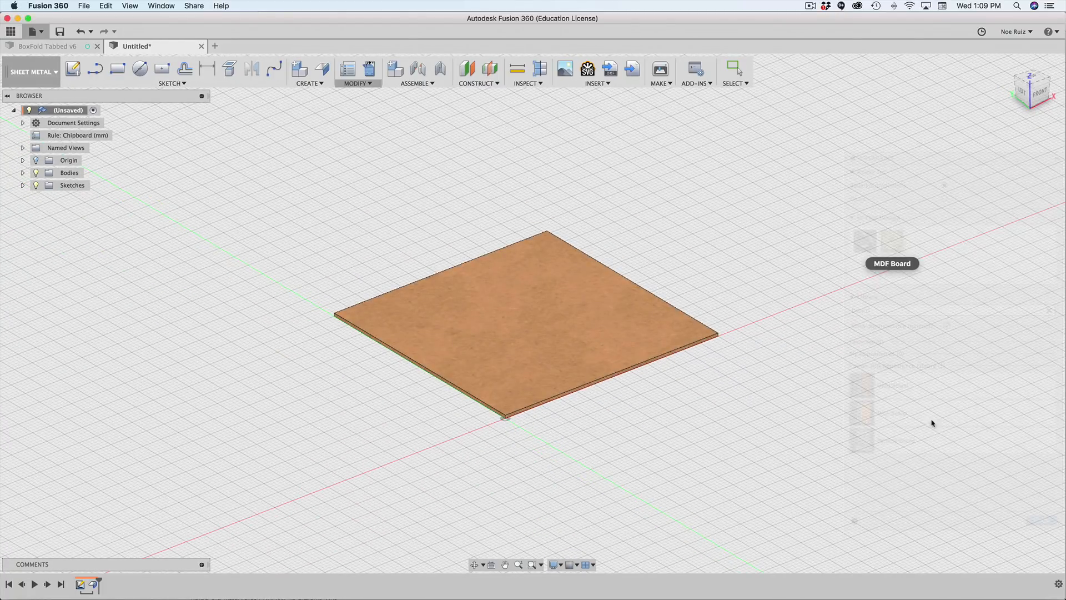
# Start an edge flange and select all four upper edges of the base plate.
pyautogui.scroll(-1, 801, 351)
pyautogui.keyDown('shift'); pyautogui.moveTo(801, 351); pyautogui.dragTo(778, 410, button='middle'); pyautogui.keyUp('shift')
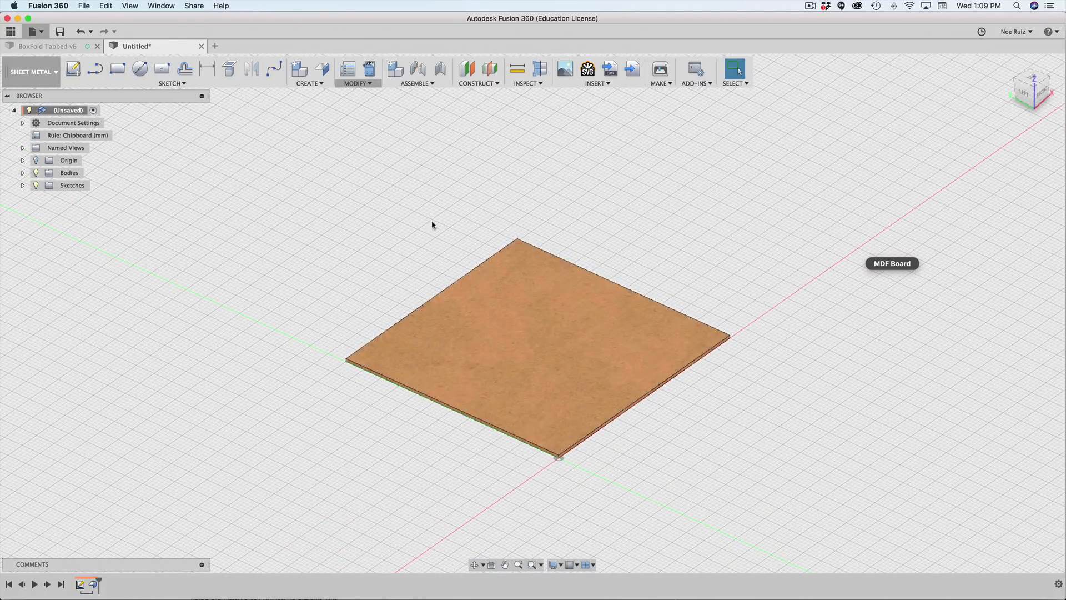
pyautogui.click(322, 69)
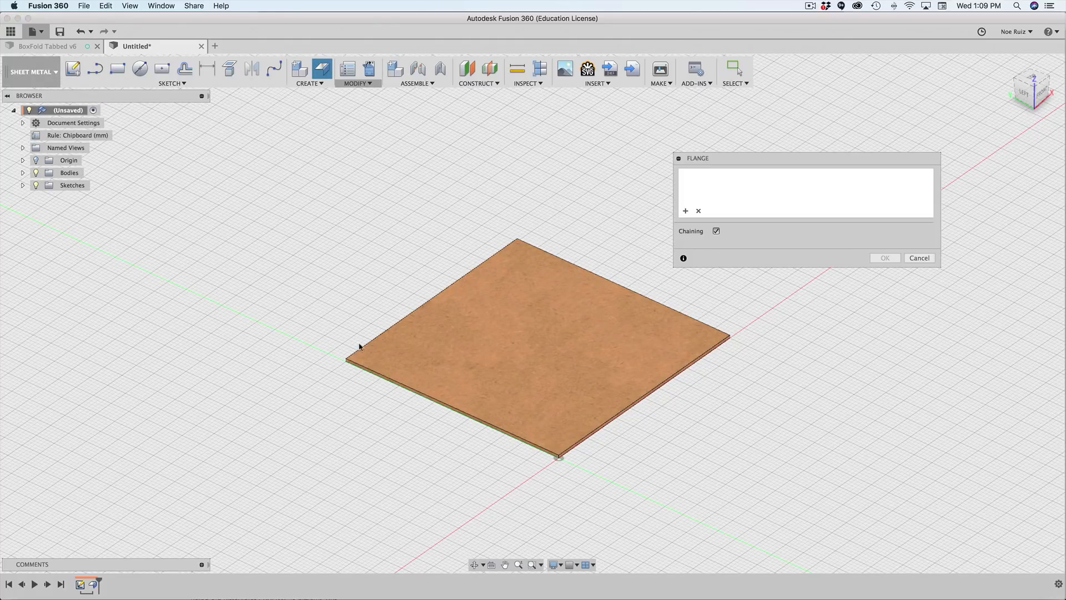
pyautogui.scroll(-1, 523, 180)
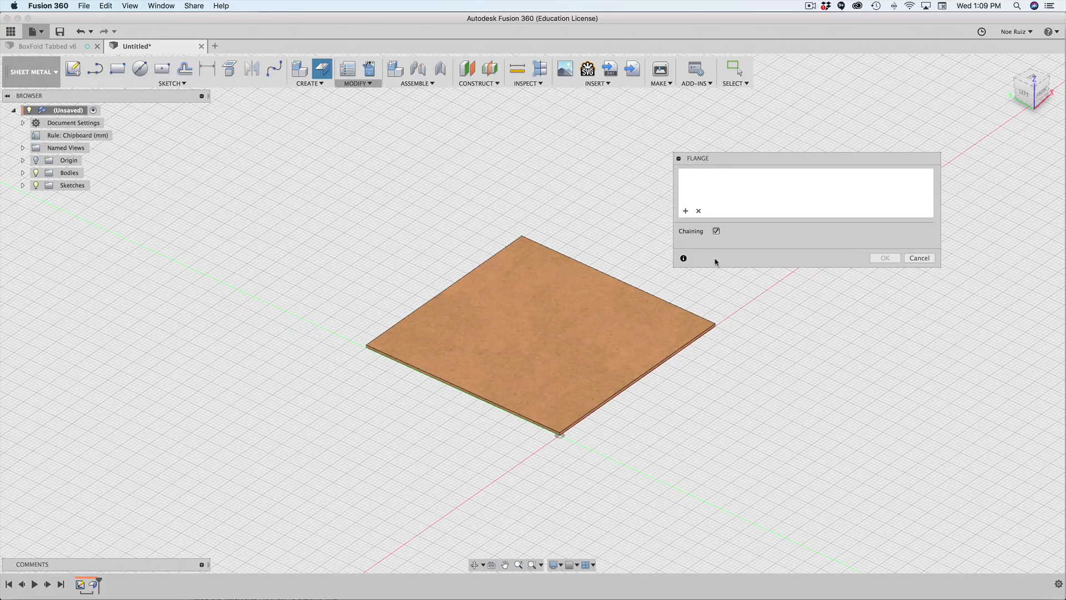
pyautogui.scroll(5, 656, 371)
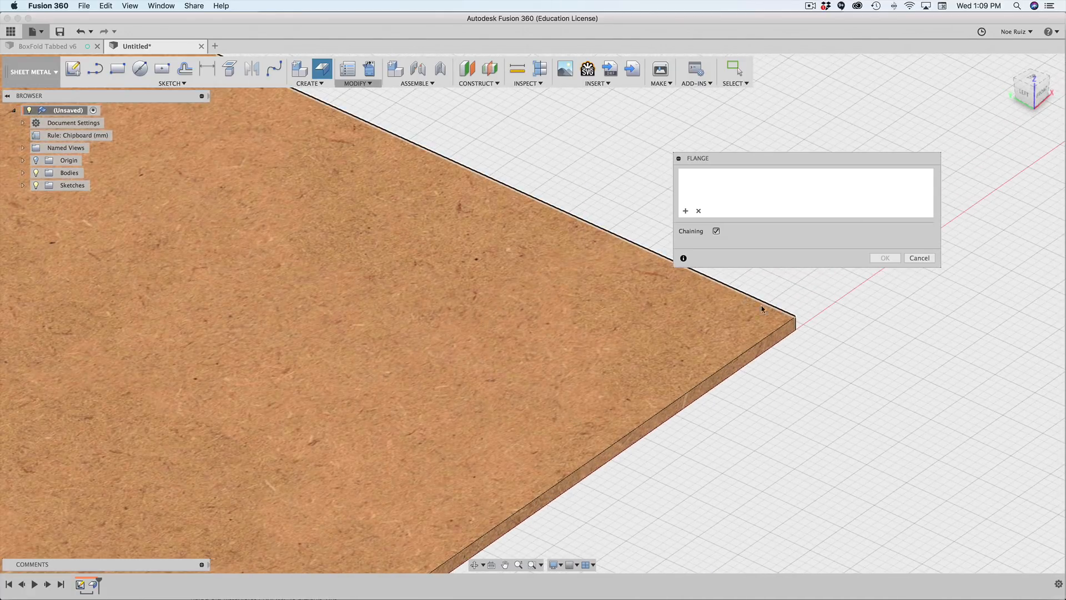
pyautogui.scroll(2, 767, 334)
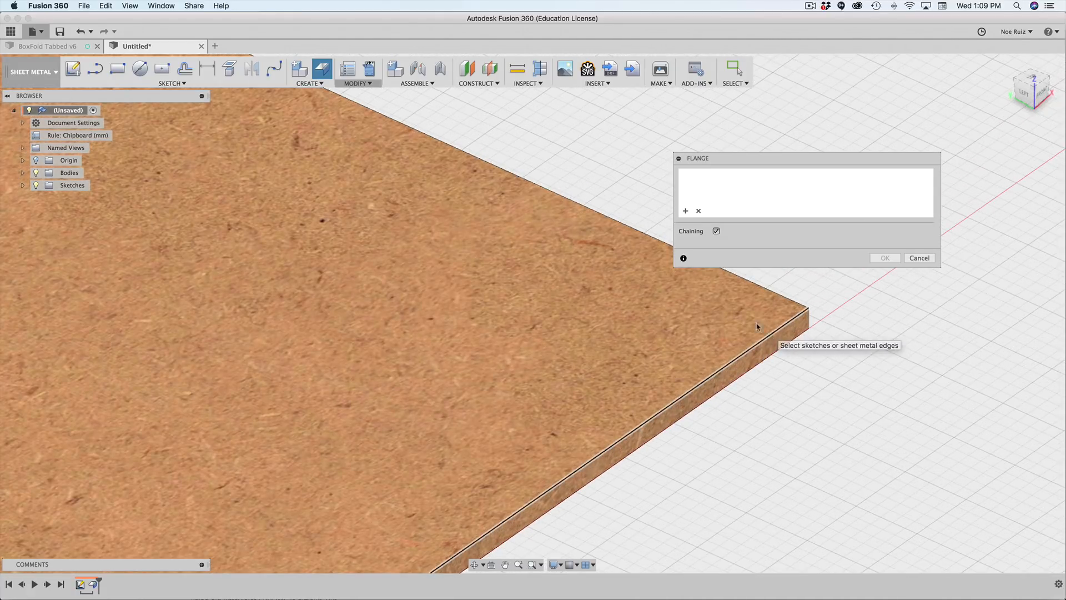
pyautogui.click(731, 365)
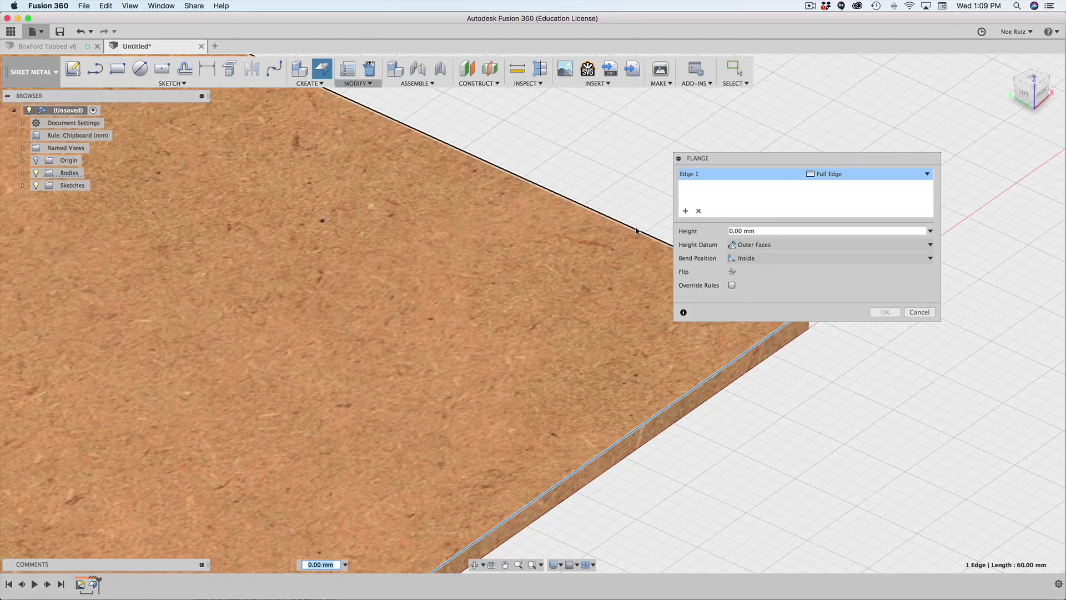
pyautogui.click(636, 225)
pyautogui.scroll(-5, 511, 347)
pyautogui.moveTo(333, 305); pyautogui.dragTo(511, 347, button='middle')
pyautogui.scroll(5, 238, 369)
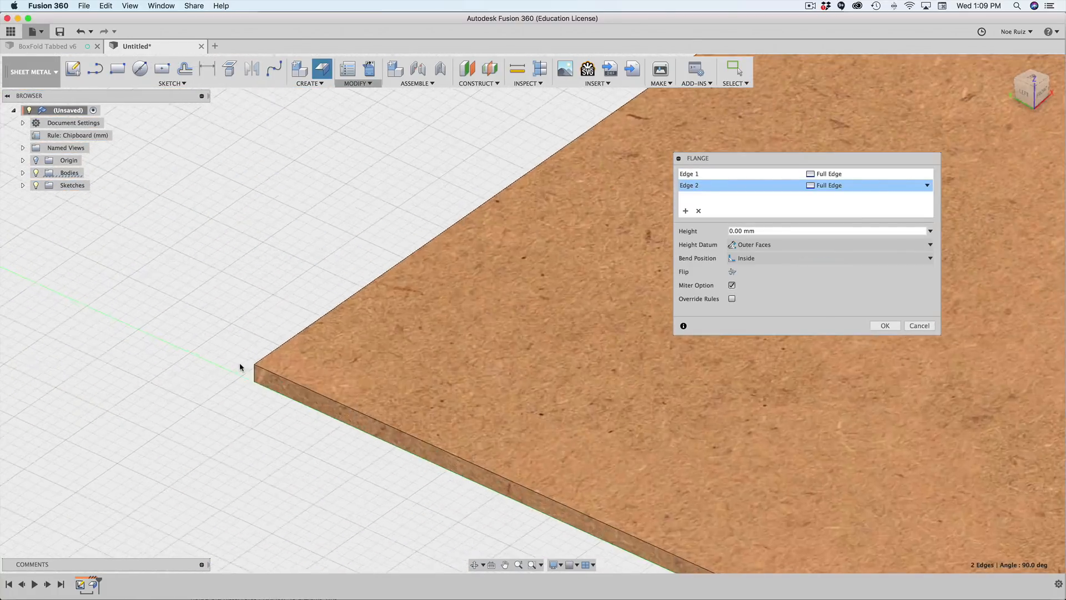
pyautogui.click(284, 354)
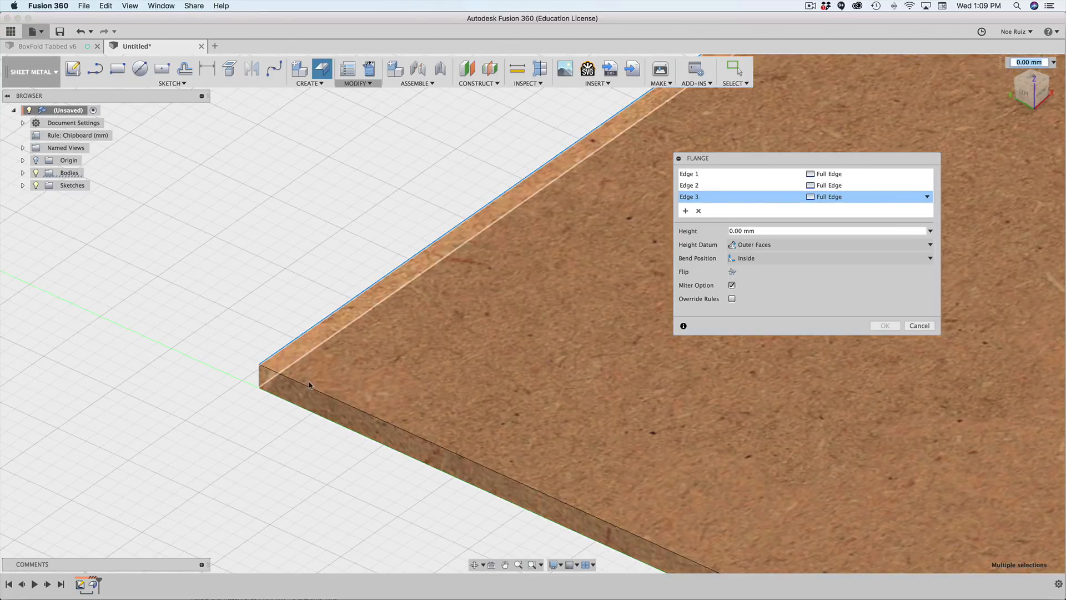
pyautogui.click(309, 387)
pyautogui.scroll(-5, 310, 422)
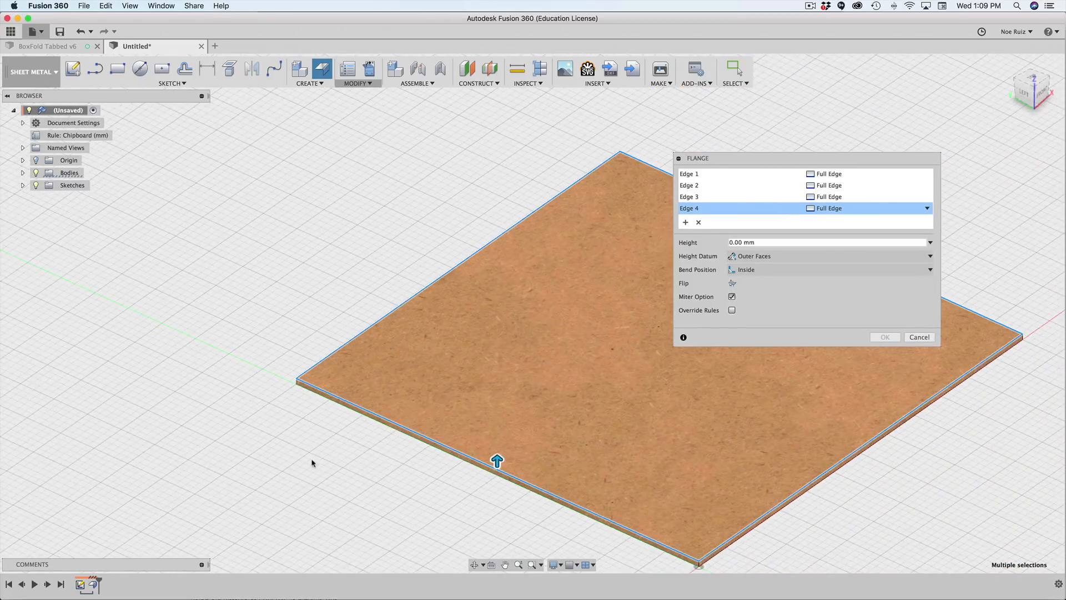
# Raise the flanges on all four selected edges to a height of 5 mm.
pyautogui.scroll(2, 357, 474)
pyautogui.keyDown('shift'); pyautogui.moveTo(357, 473); pyautogui.dragTo(365, 434, button='middle'); pyautogui.keyUp('shift')
pyautogui.scroll(2, 372, 383)
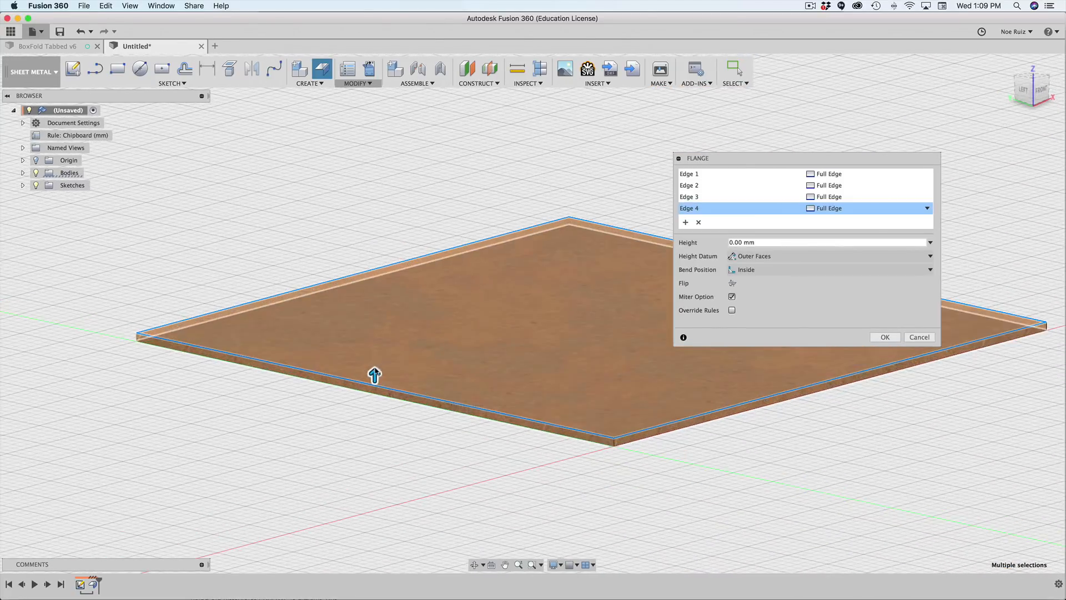
pyautogui.moveTo(374, 372); pyautogui.dragTo(361, 313)
pyautogui.moveTo(639, 495); pyautogui.dragTo(507, 351, button='middle')
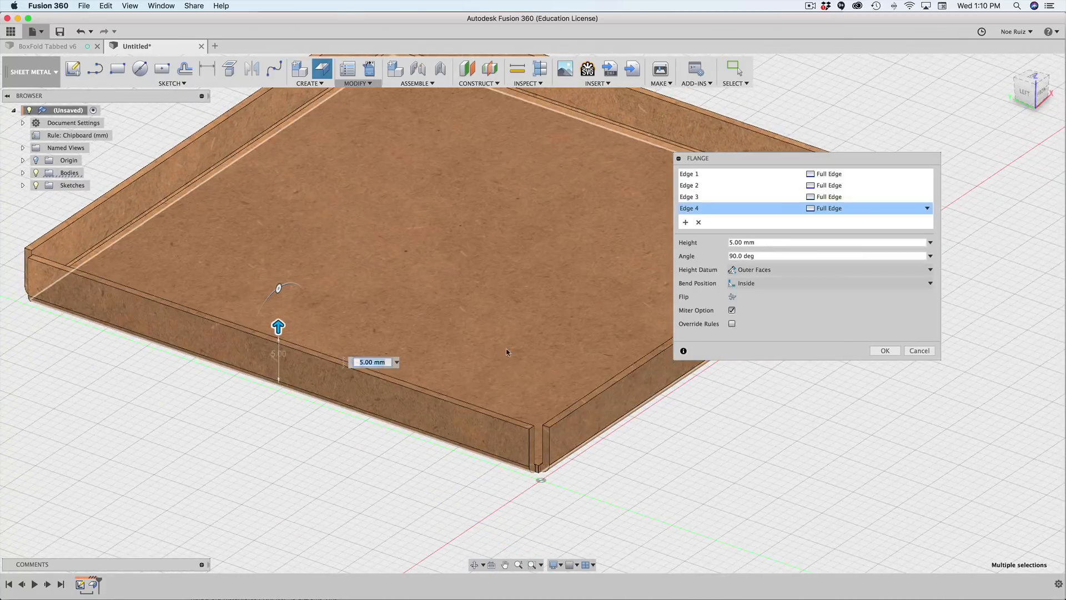
pyautogui.moveTo(535, 419); pyautogui.dragTo(468, 398, button='middle')
pyautogui.scroll(-2, 497, 341)
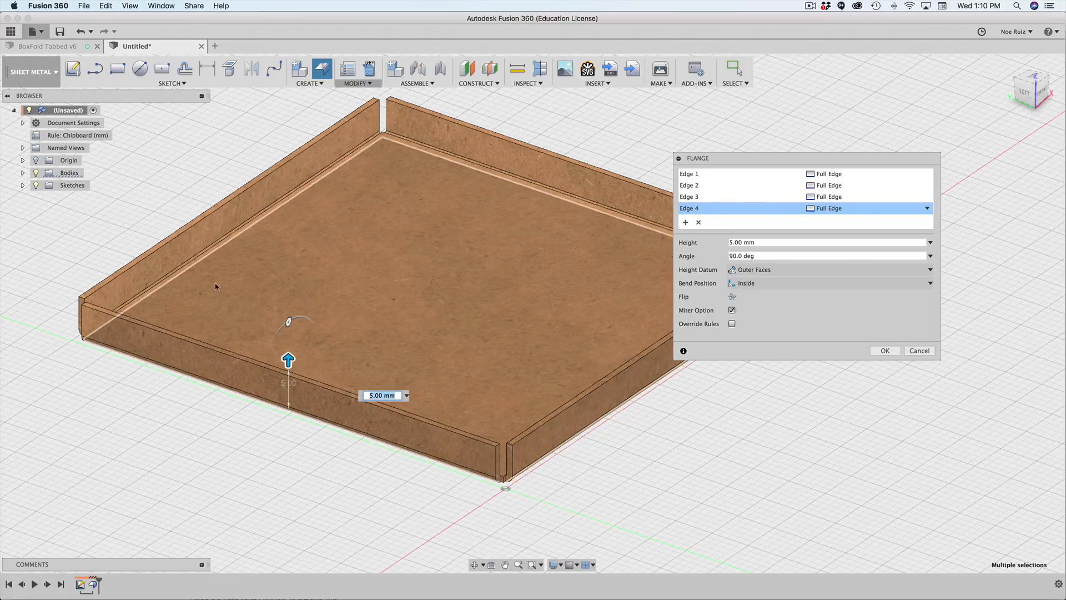
# Examine the corner gap, bend profile and corner relief where two adjacent flanges meet.
pyautogui.scroll(10, 507, 488)
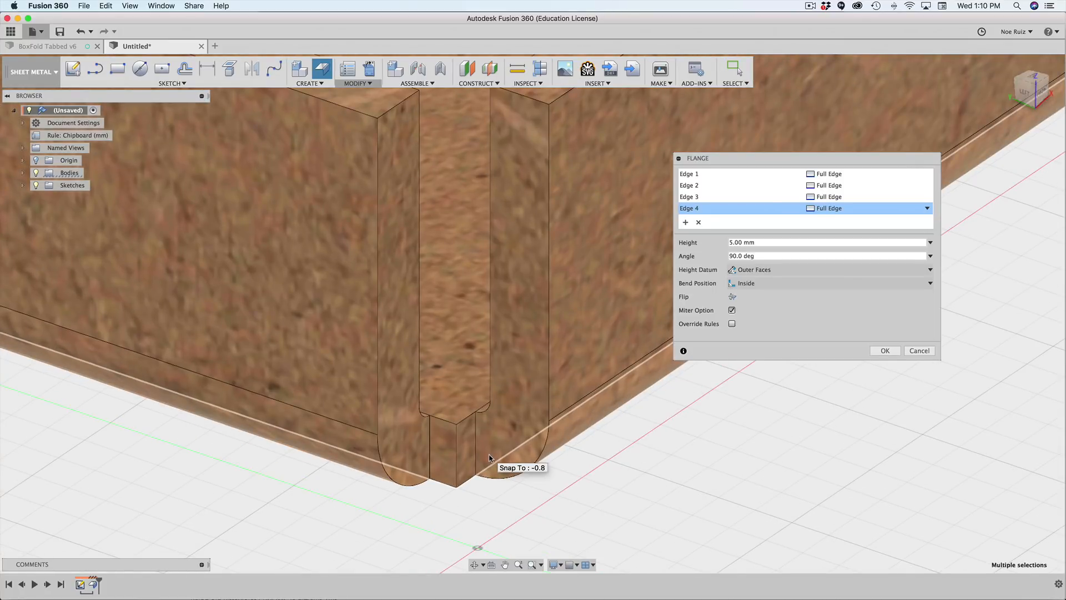
pyautogui.scroll(3, 464, 399)
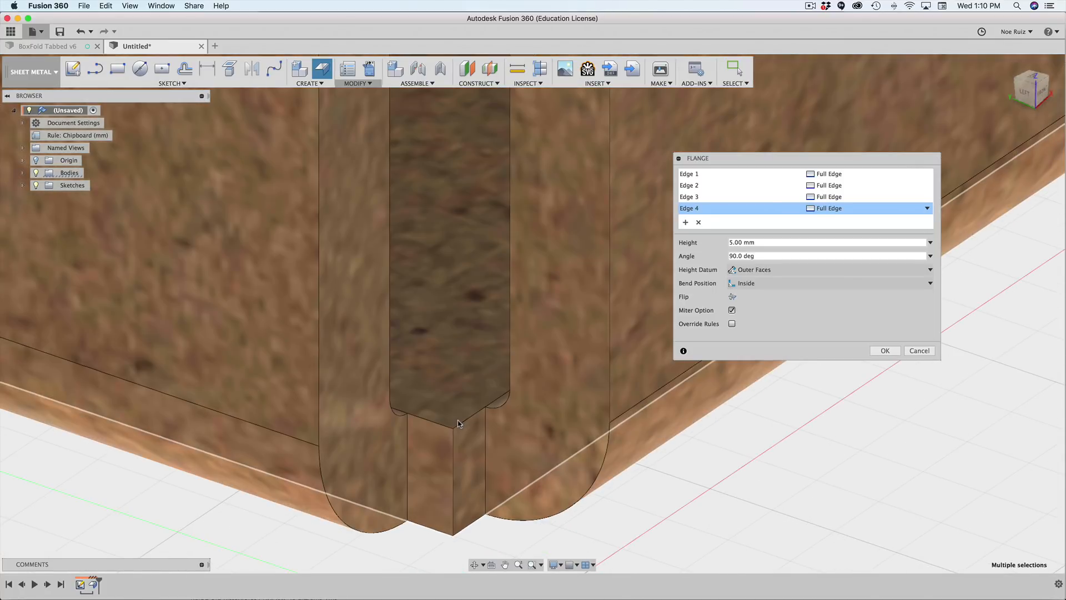
pyautogui.scroll(-8, 439, 445)
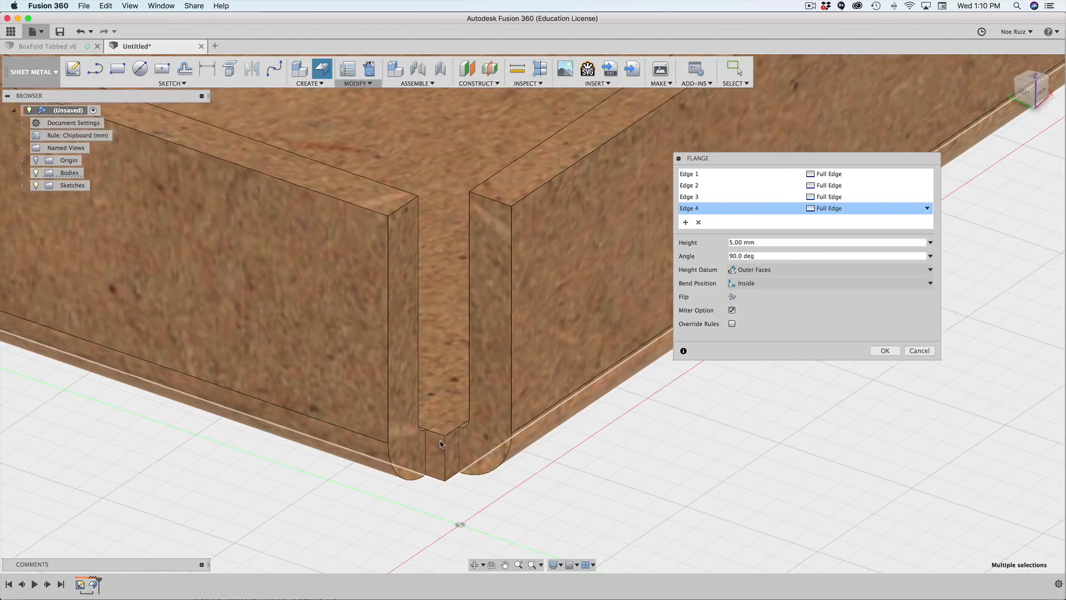
pyautogui.moveTo(445, 440); pyautogui.dragTo(510, 400, button='middle')
pyautogui.scroll(5, 504, 401)
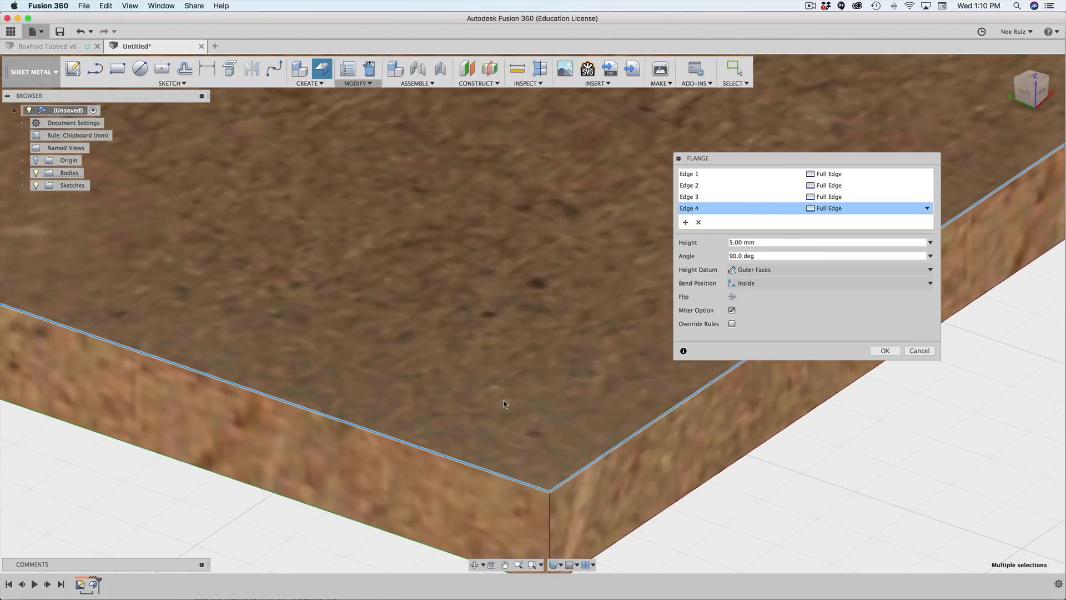
pyautogui.scroll(-6, 519, 433)
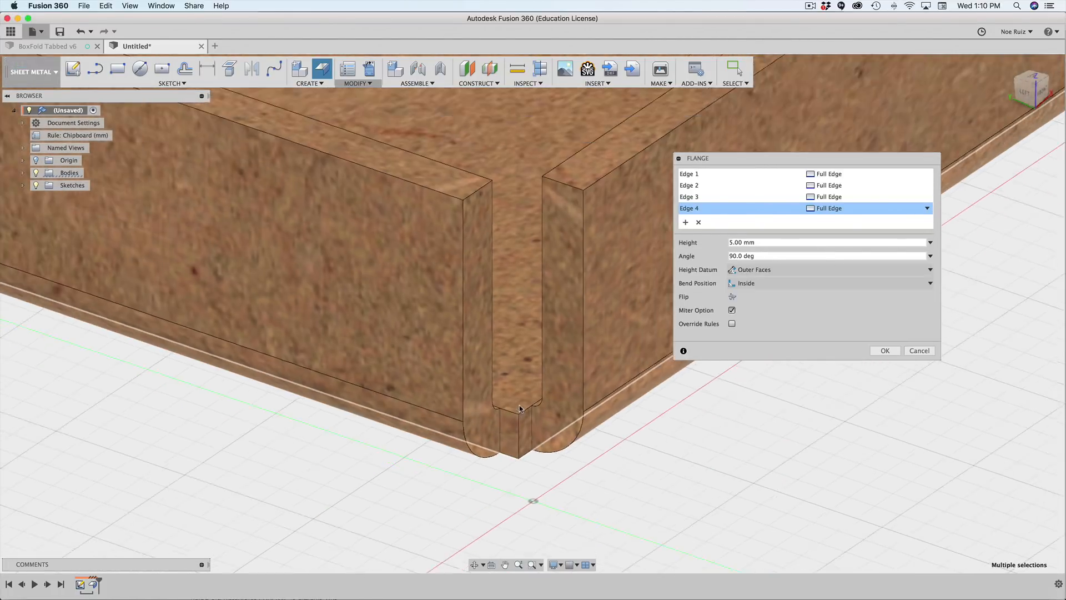
pyautogui.scroll(-3, 508, 362)
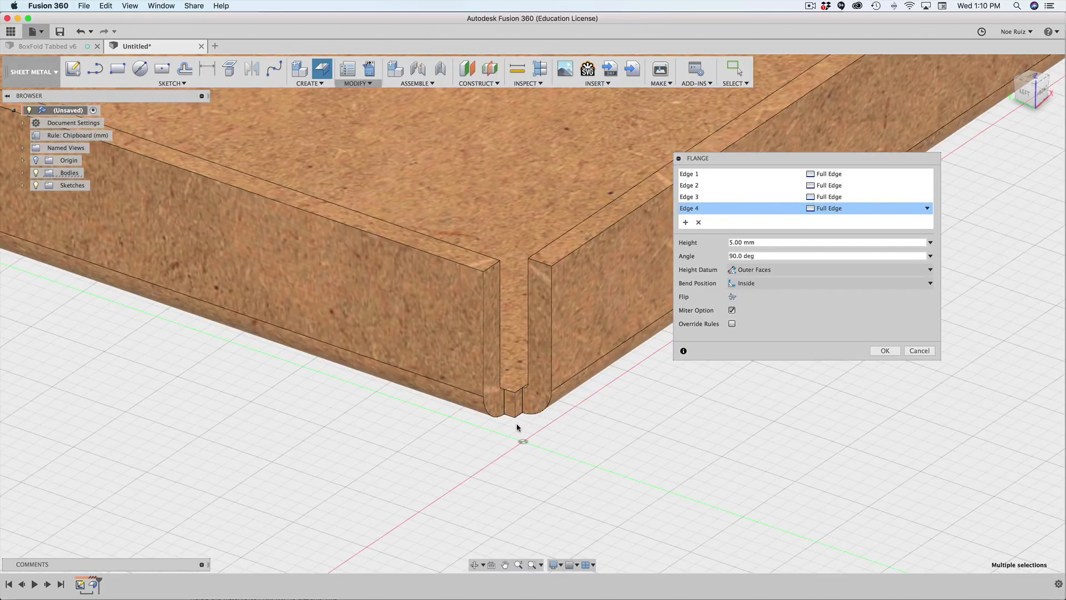
pyautogui.scroll(-10, 518, 282)
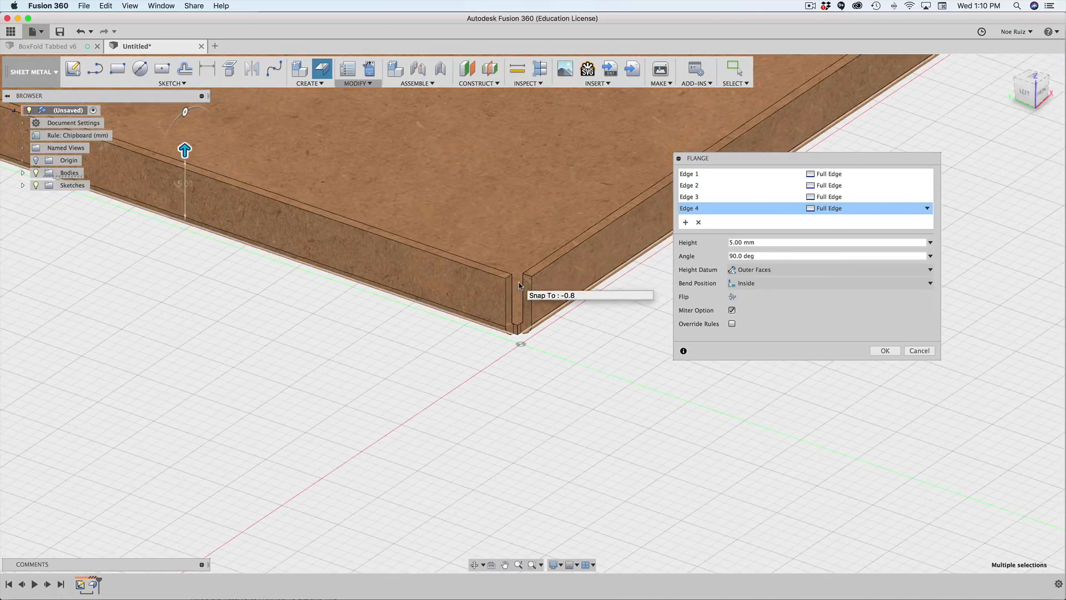
# Raise the height of all four edge flanges to 26 mm.
pyautogui.moveTo(519, 282); pyautogui.dragTo(520, 453, button='middle')
pyautogui.moveTo(330, 376); pyautogui.dragTo(331, 227)
pyautogui.scroll(5, 523, 448)
pyautogui.scroll(3, 523, 448)
pyautogui.scroll(-3, 508, 385)
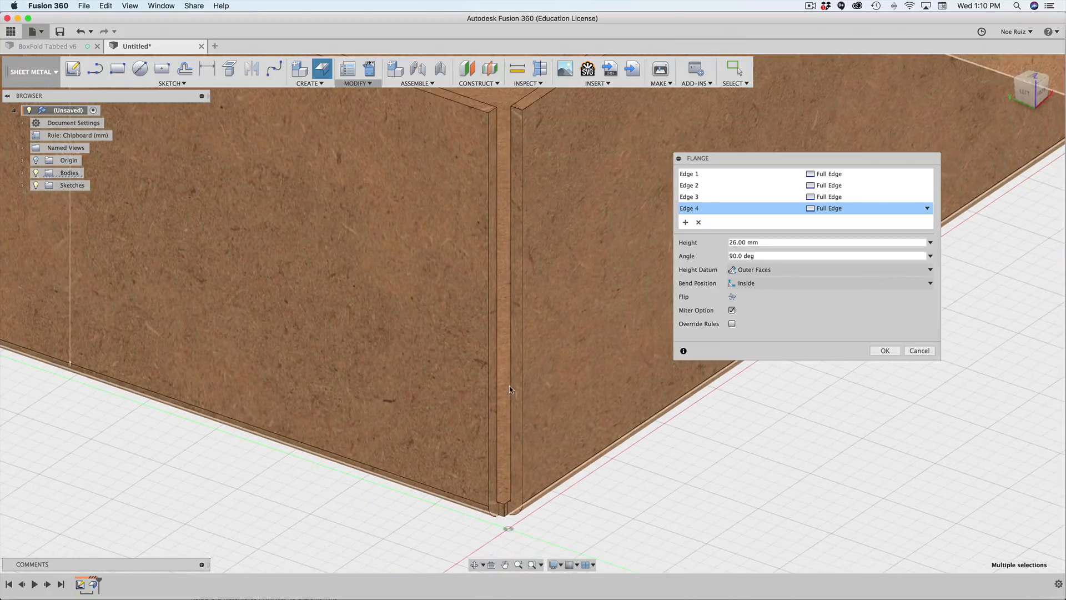
pyautogui.scroll(4, 639, 511)
pyautogui.keyDown('shift'); pyautogui.moveTo(623, 489); pyautogui.dragTo(527, 444, button='middle'); pyautogui.keyUp('shift')
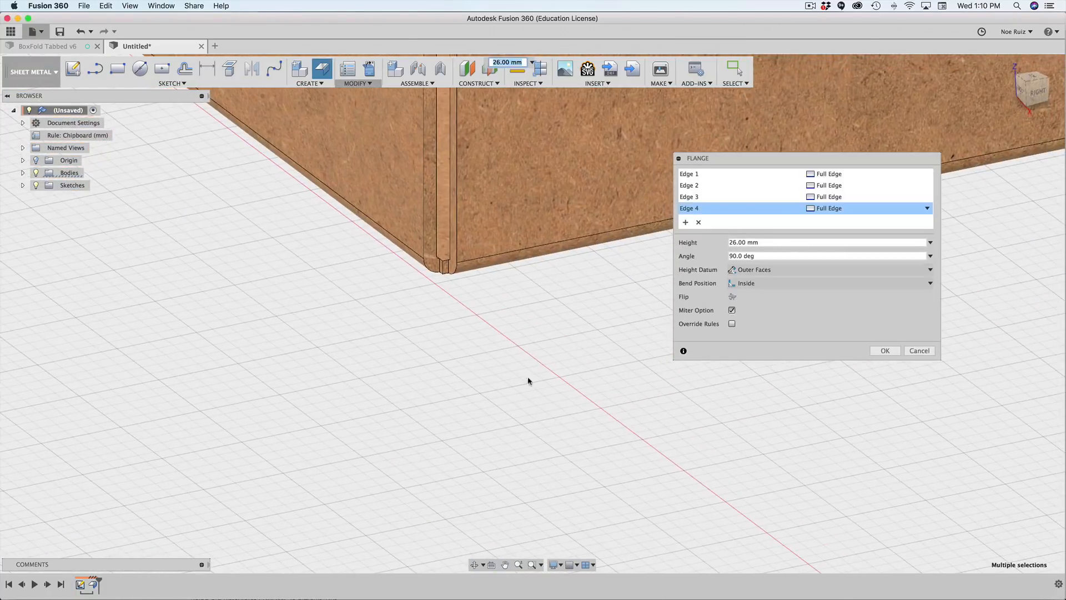
pyautogui.moveTo(527, 376); pyautogui.dragTo(523, 511, button='middle')
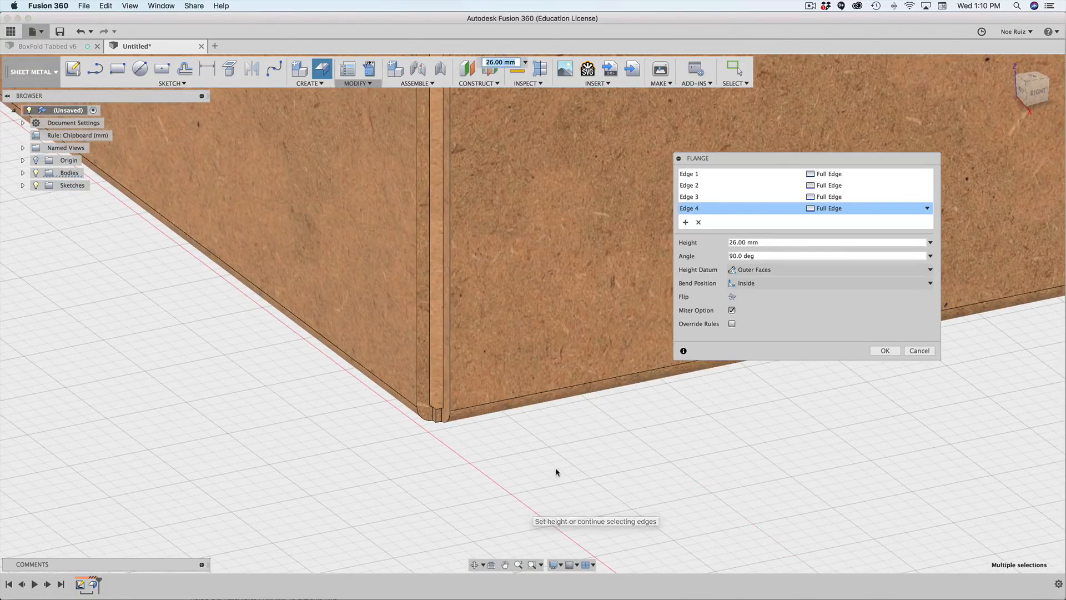
# Try the Adjacent bend position on the flanges and inspect the box corner.
pyautogui.click(761, 285)
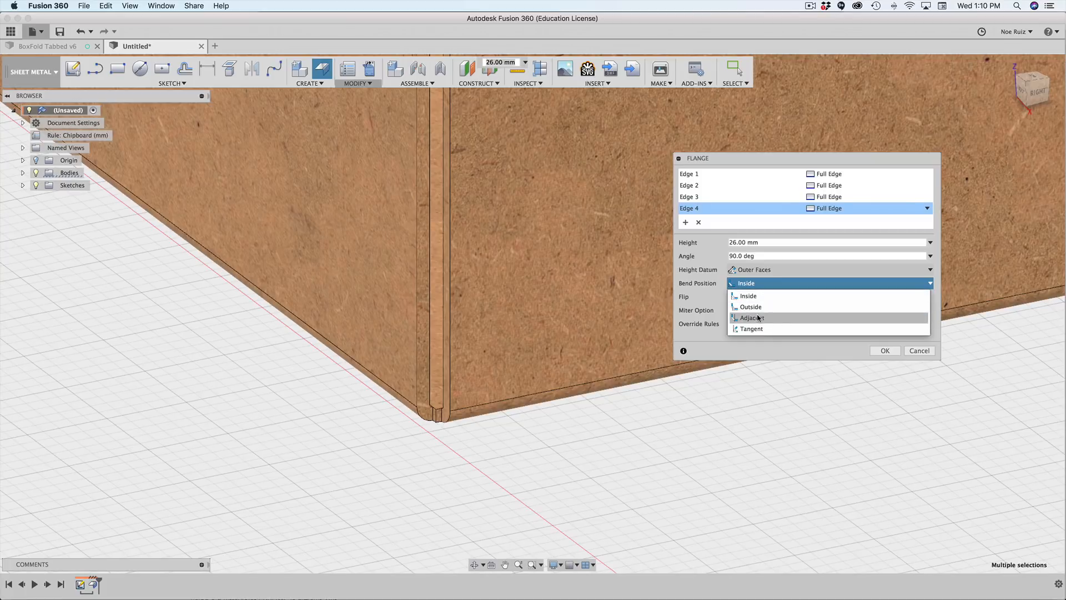
pyautogui.click(758, 317)
pyautogui.scroll(6, 431, 423)
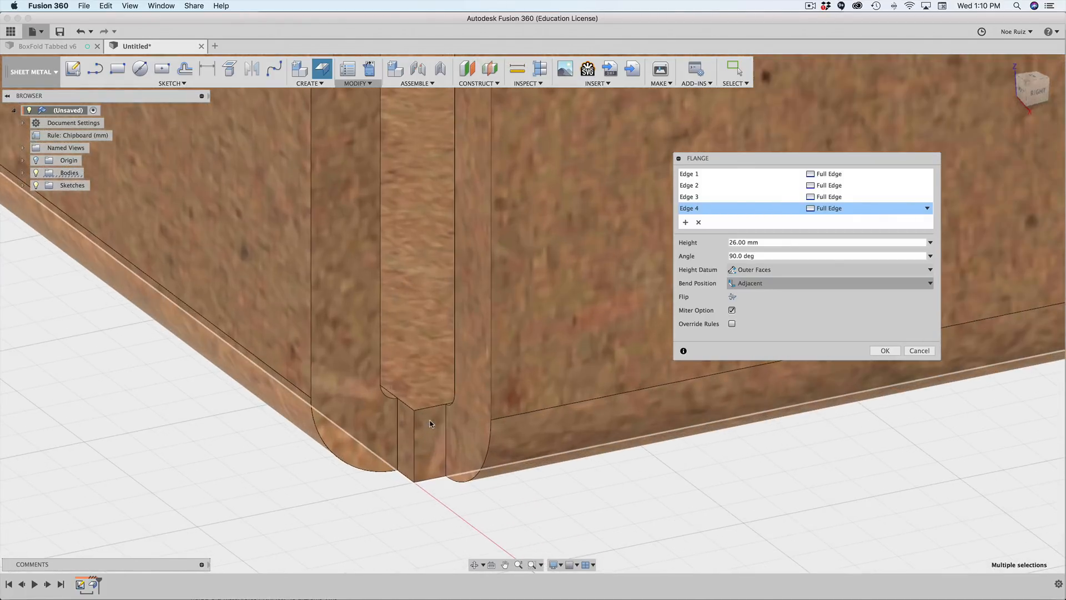
pyautogui.scroll(-4, 417, 406)
pyautogui.scroll(-2, 418, 406)
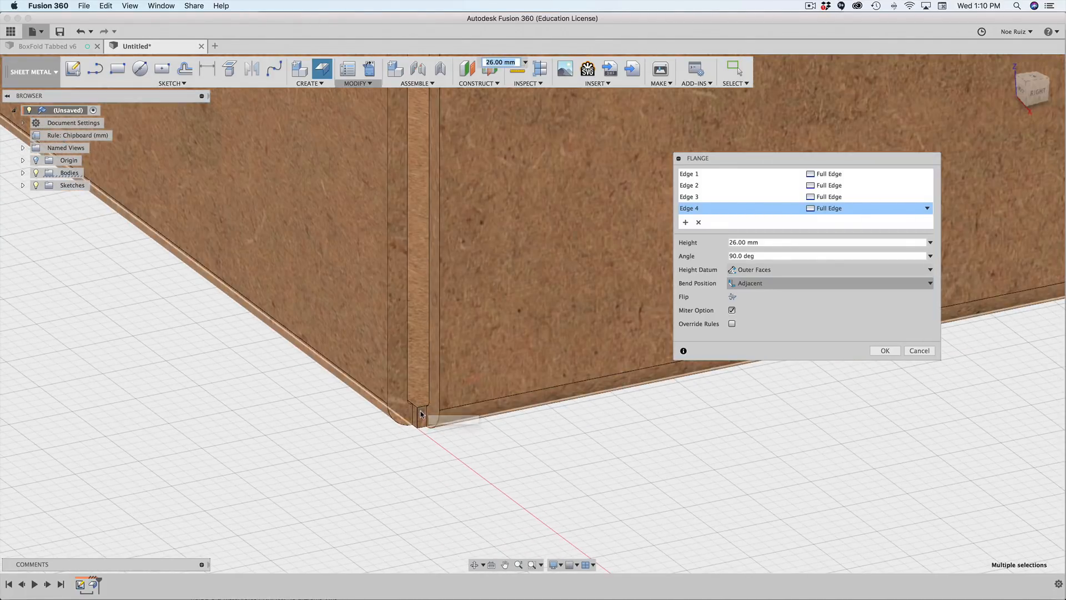
pyautogui.scroll(4, 418, 409)
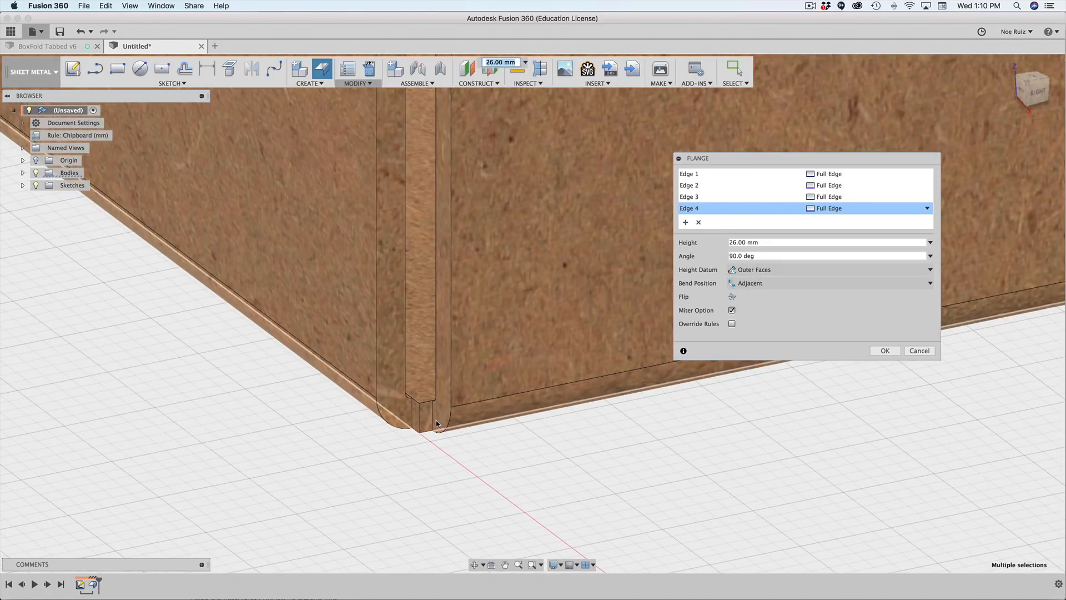
pyautogui.scroll(3, 436, 424)
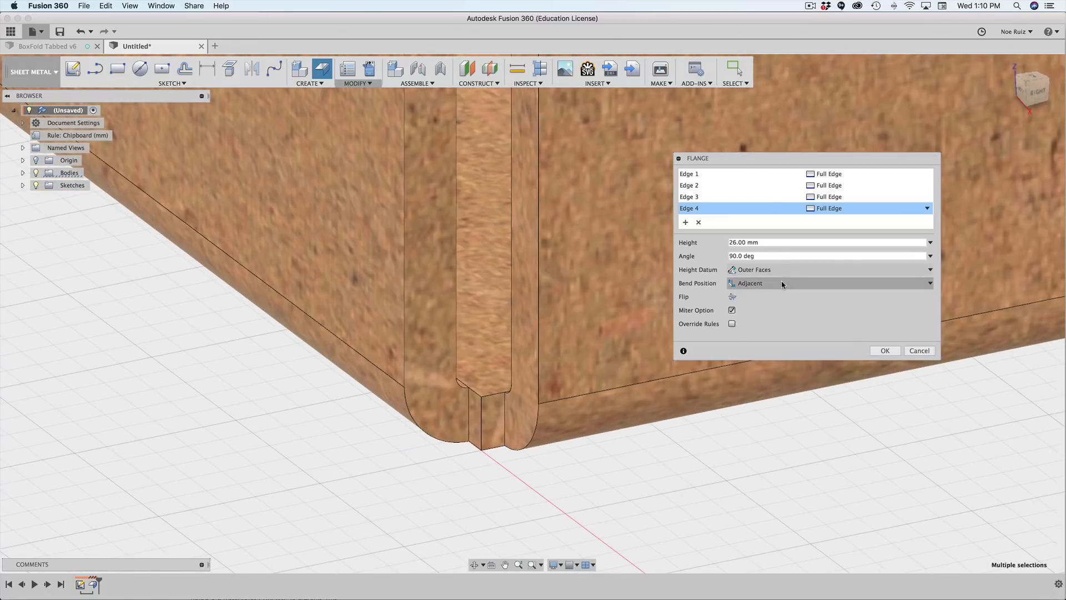
# Try the Outside bend position for the flanges and set it back to Inside.
pyautogui.click(781, 283)
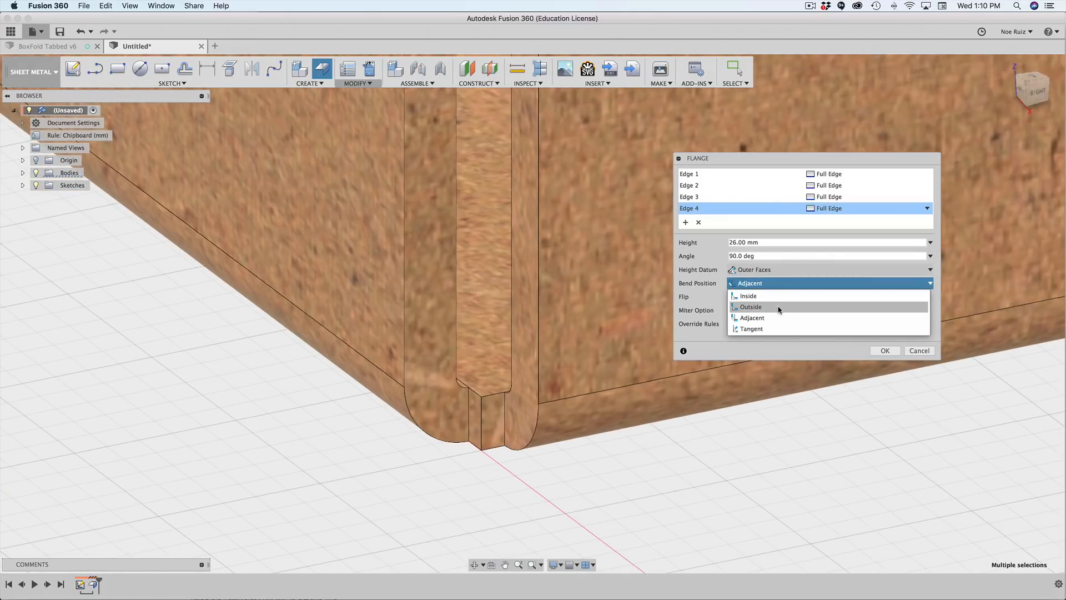
pyautogui.click(751, 307)
pyautogui.click(758, 283)
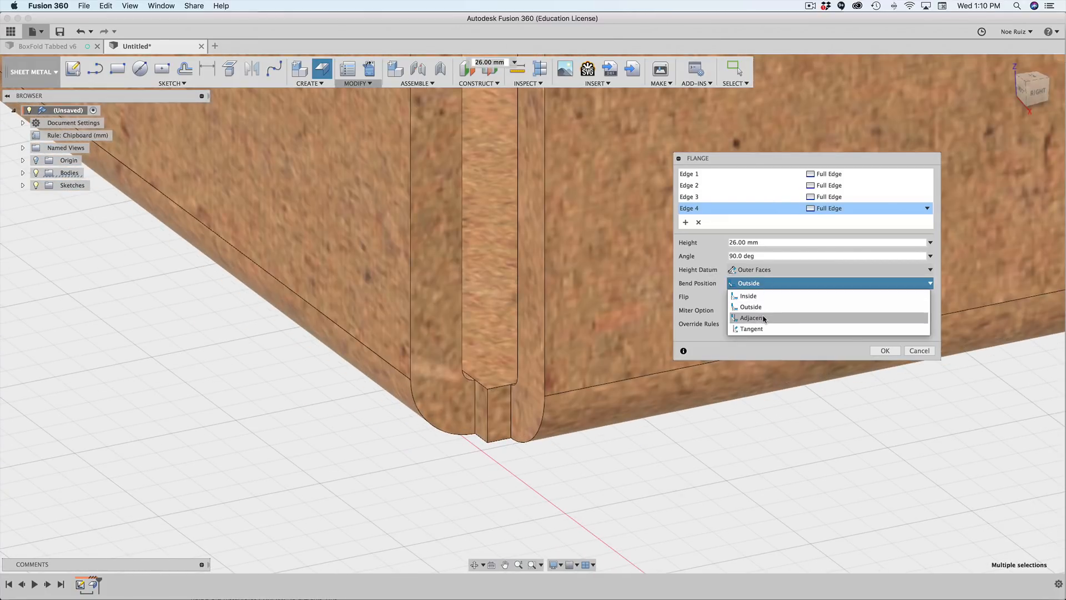
pyautogui.click(767, 298)
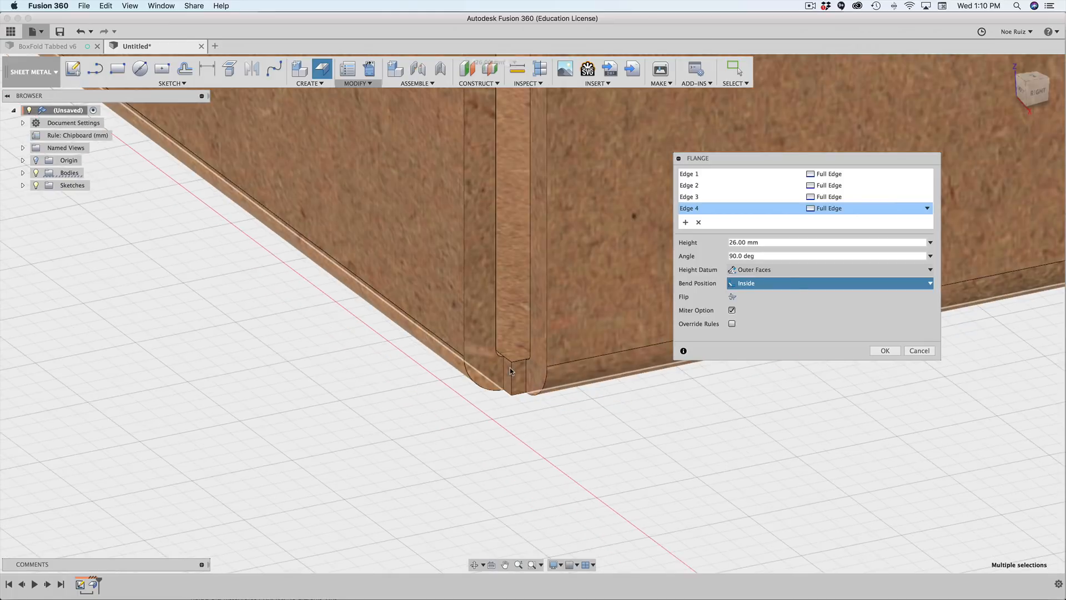
# Turn off the miter option for the flanges and inspect the corner seam.
pyautogui.scroll(-1, 511, 370)
pyautogui.scroll(3, 555, 300)
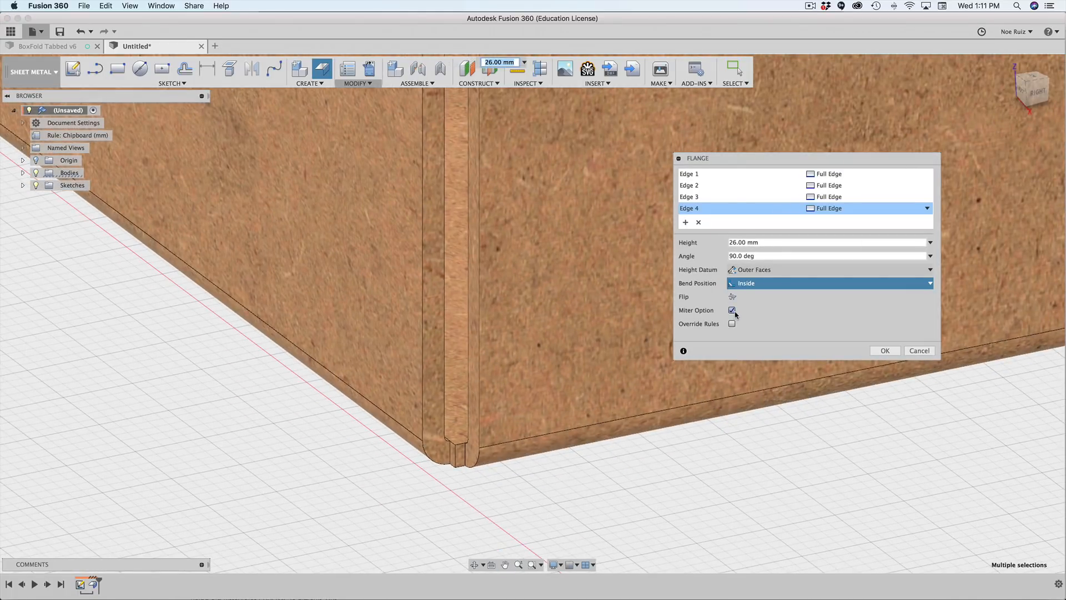
pyautogui.click(733, 311)
pyautogui.scroll(3, 436, 427)
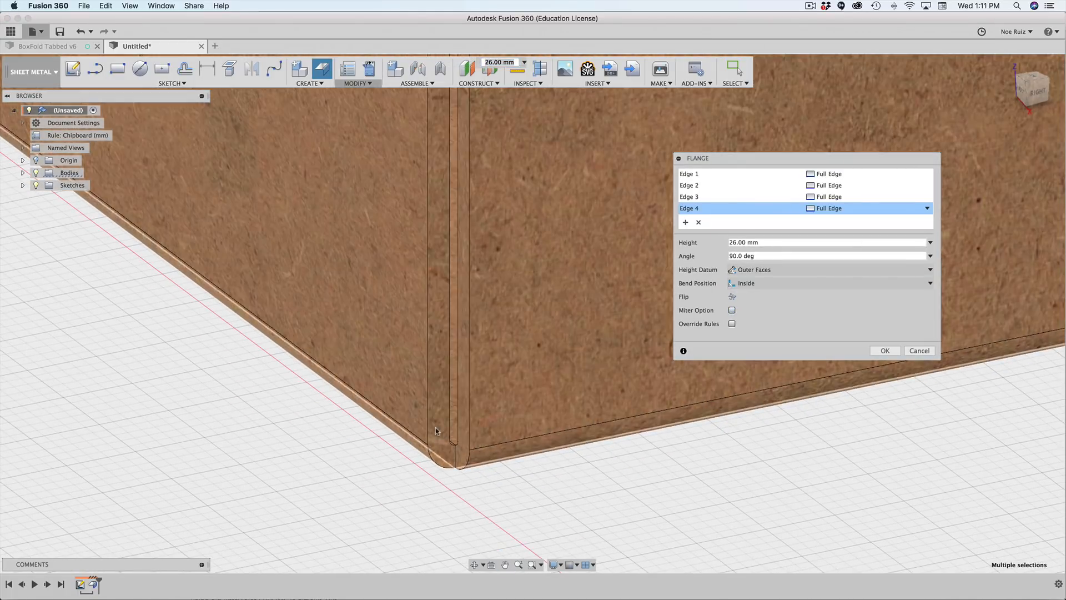
pyautogui.scroll(-2, 435, 448)
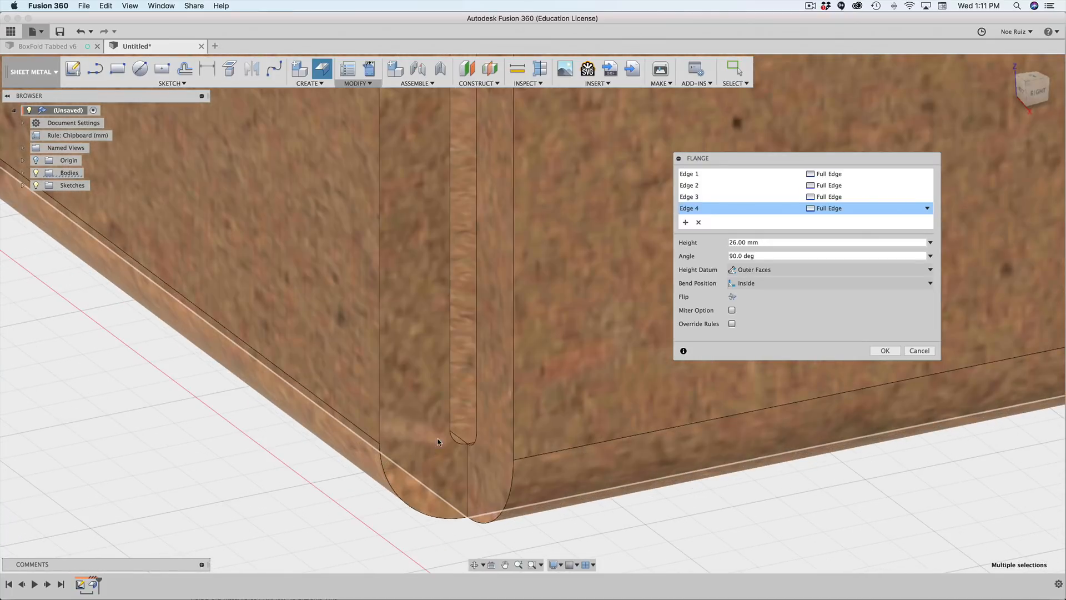
pyautogui.scroll(-10, 476, 383)
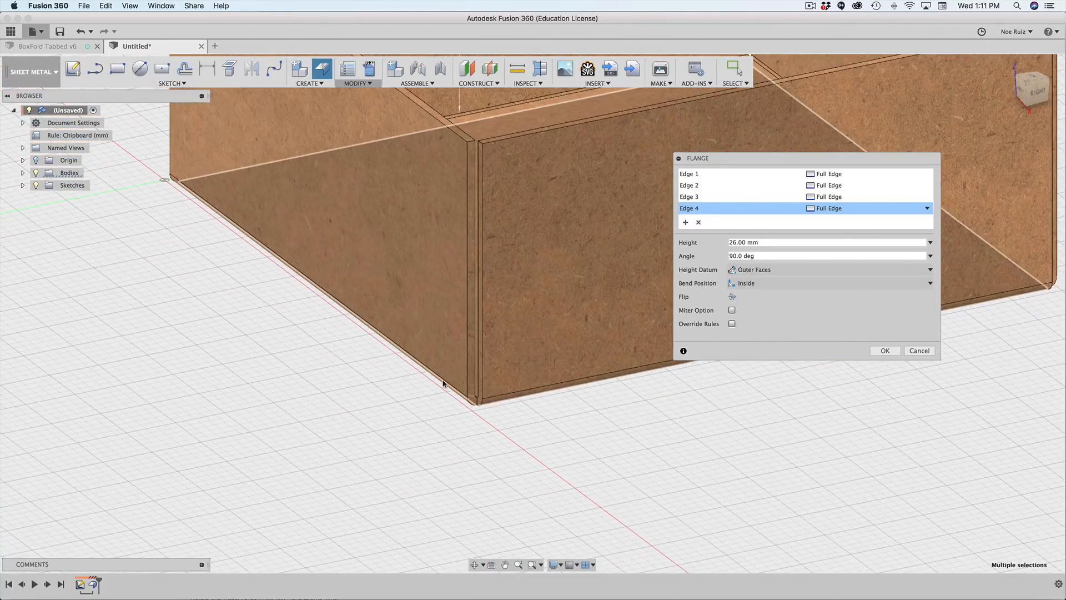
pyautogui.scroll(8, 409, 487)
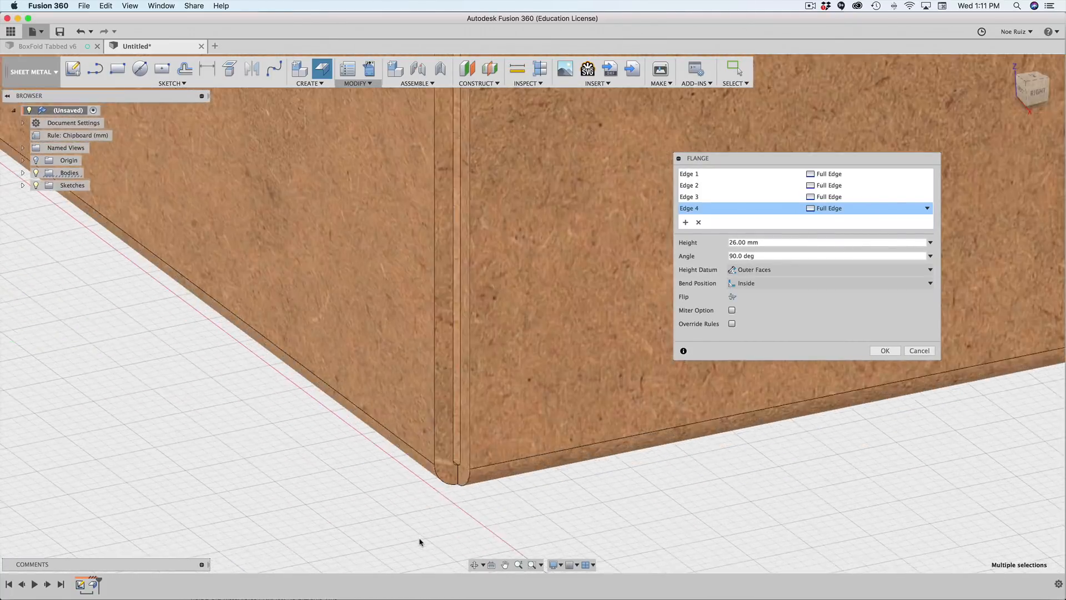
pyautogui.scroll(-1, 489, 417)
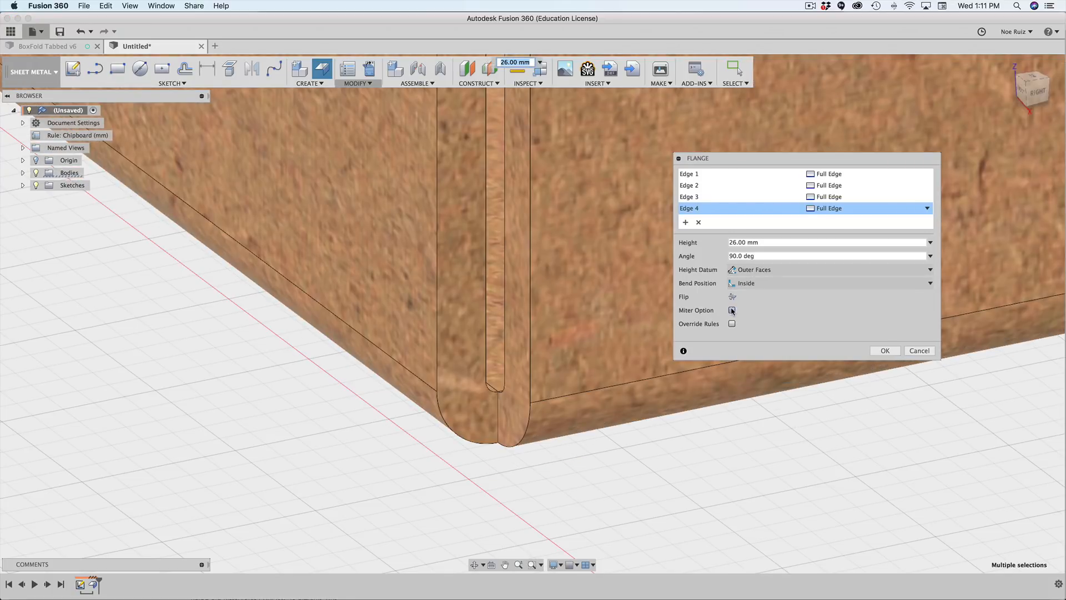
# Switch the miter option on for comparison and turn it off again.
pyautogui.click(732, 311)
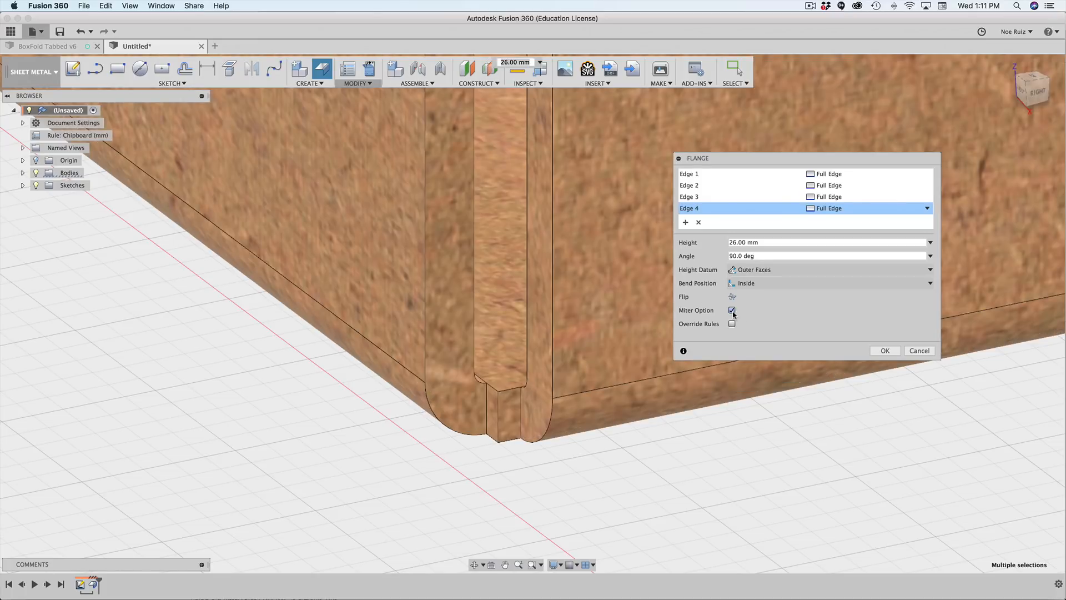
pyautogui.click(732, 310)
pyautogui.scroll(-10, 444, 428)
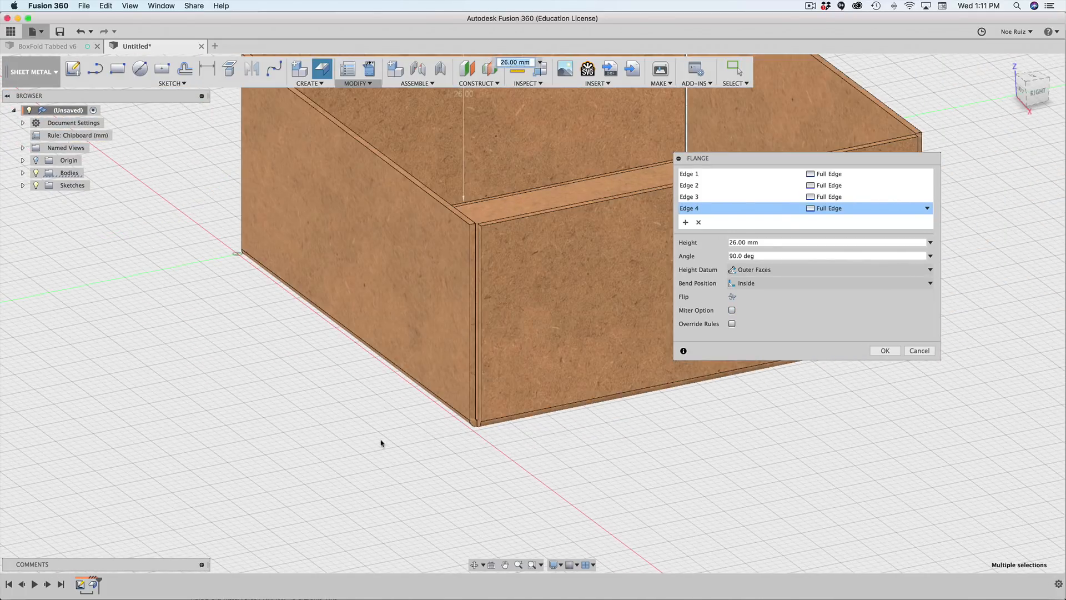
# Review the bend position choices, keeping Inside, and examine the box walls in isometric and front views.
pyautogui.click(765, 284)
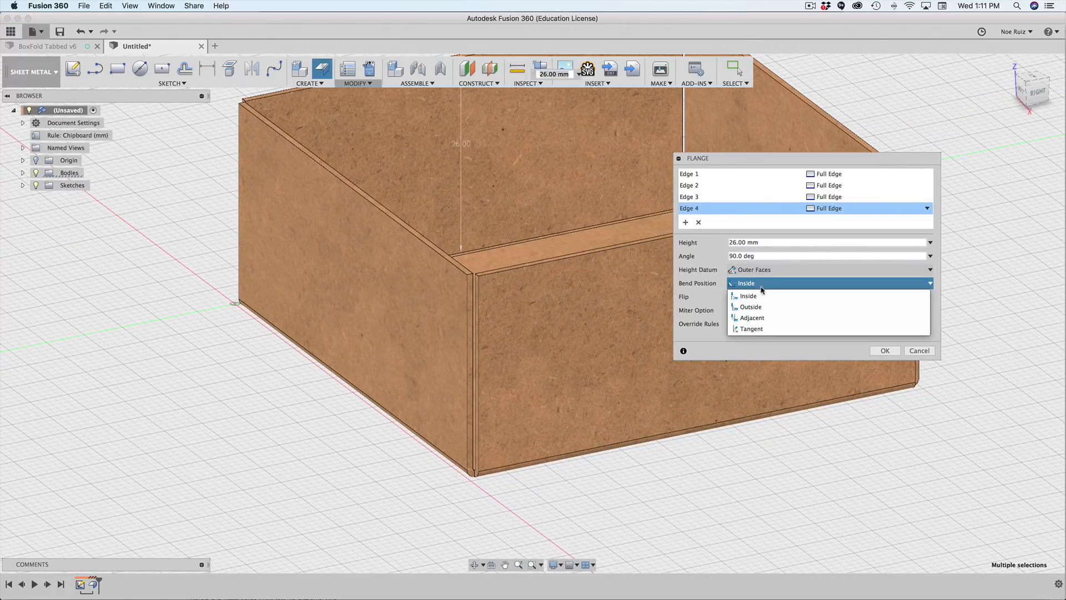
pyautogui.click(762, 296)
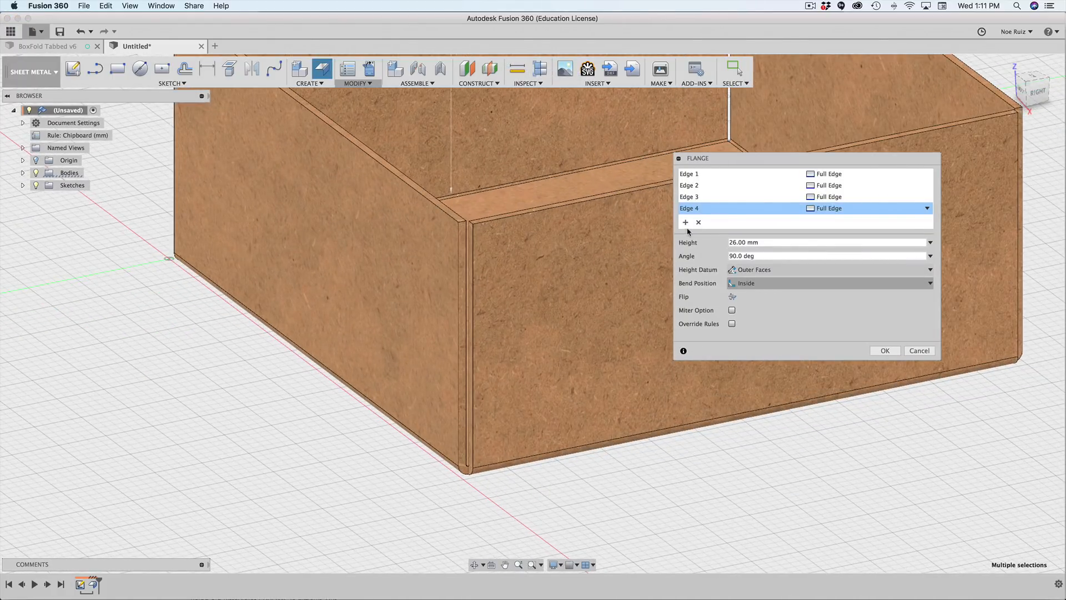
pyautogui.click(694, 199)
pyautogui.click(695, 209)
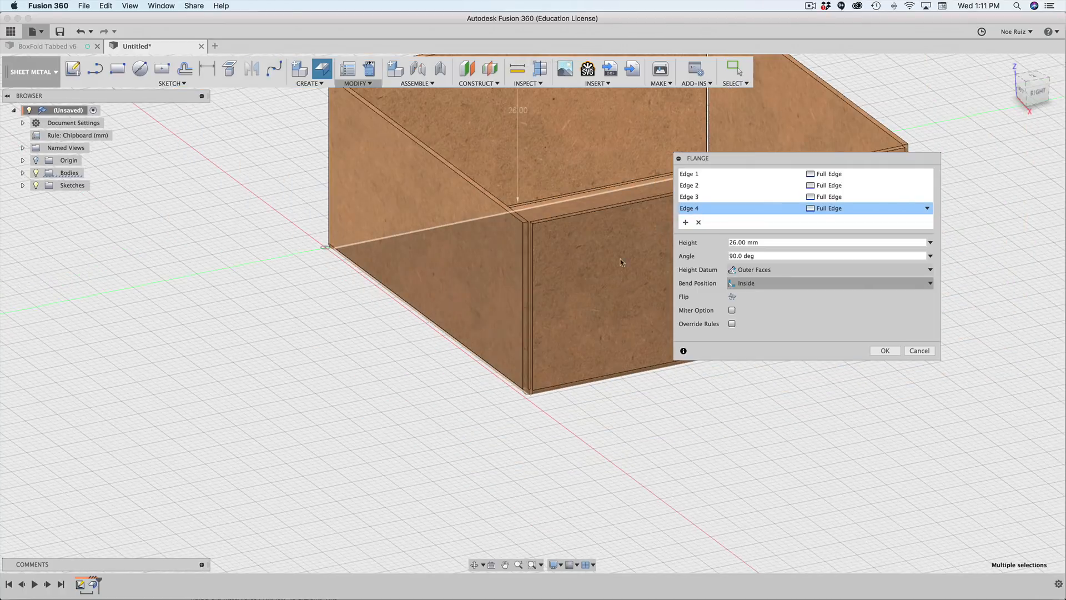
pyautogui.click(1023, 89)
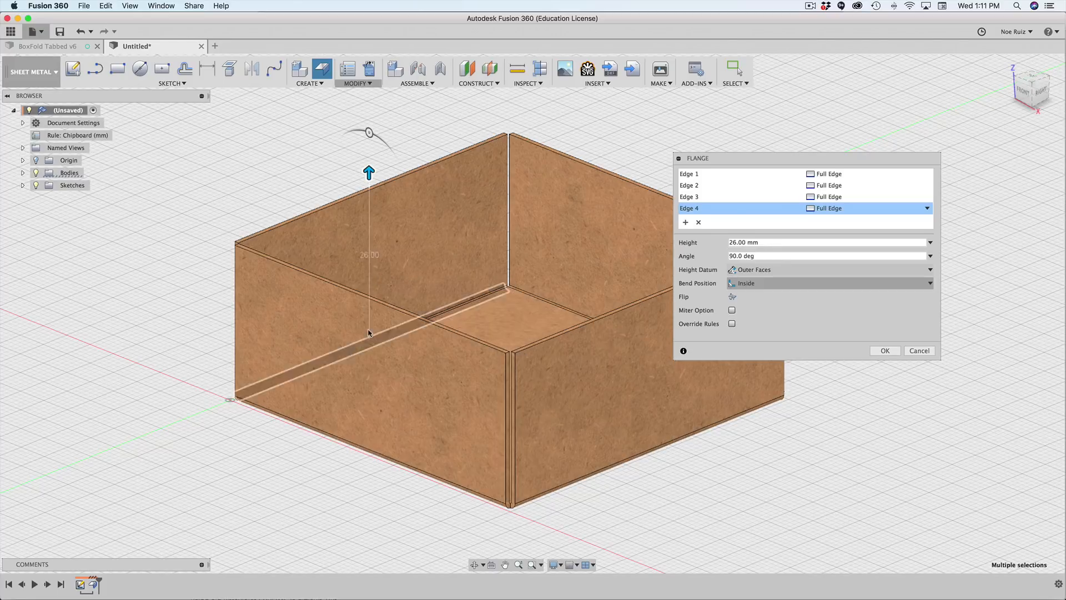
pyautogui.scroll(5, 376, 357)
pyautogui.scroll(-6, 381, 261)
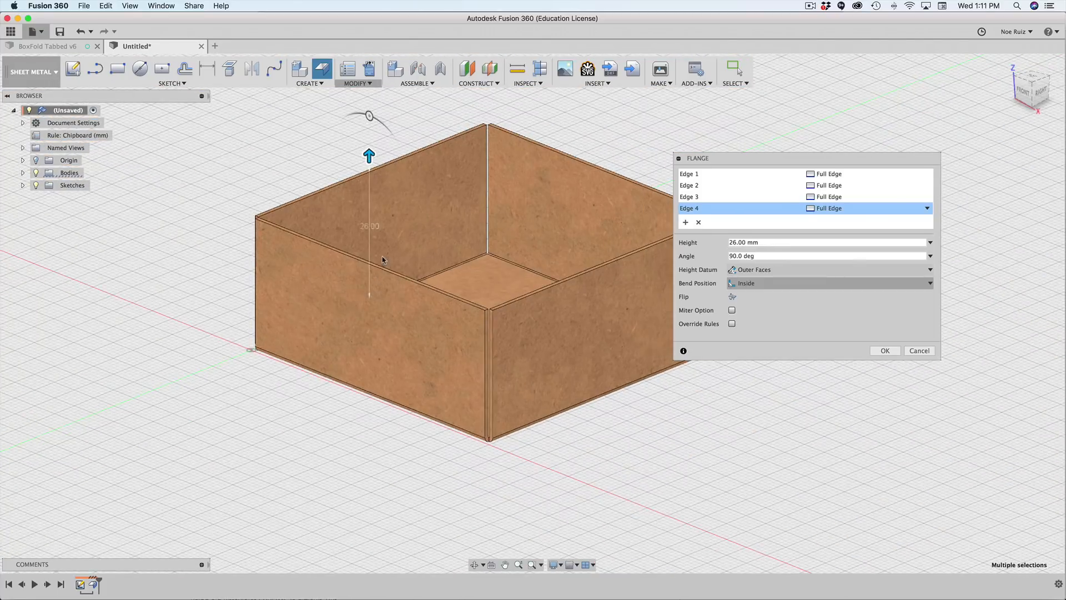
pyautogui.click(1023, 90)
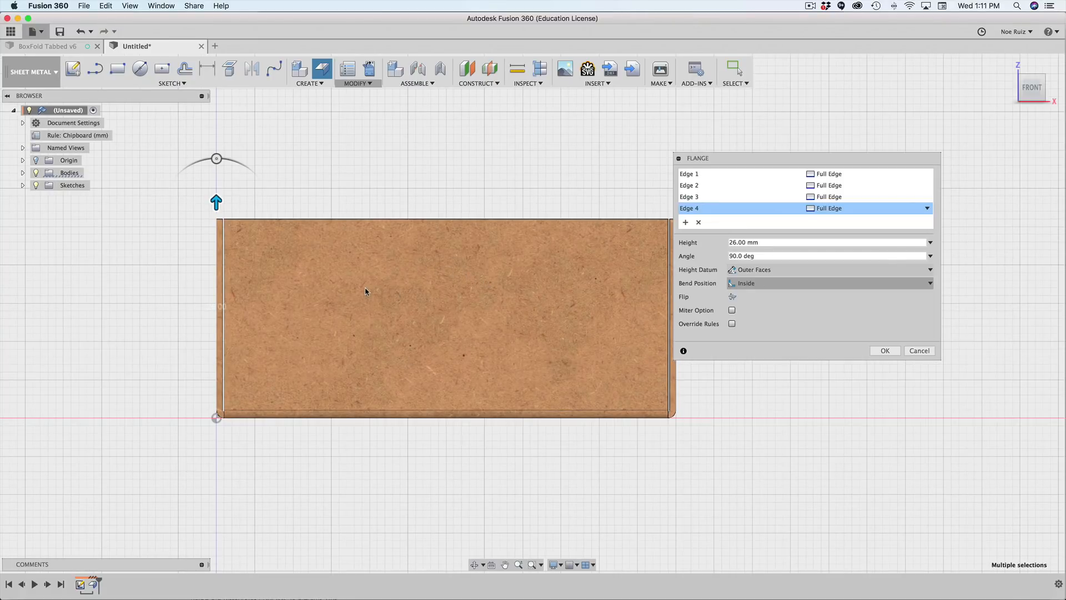
# Remove the front and back base edges from the flange selection, keeping only the two opposite side walls.
pyautogui.scroll(-1, 436, 222)
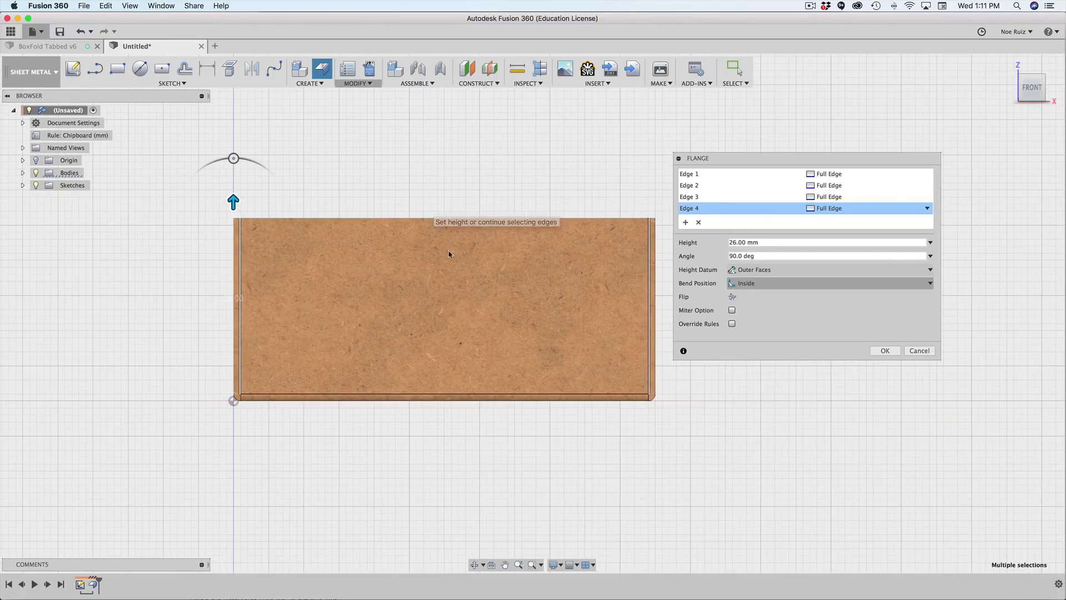
pyautogui.scroll(-3, 481, 303)
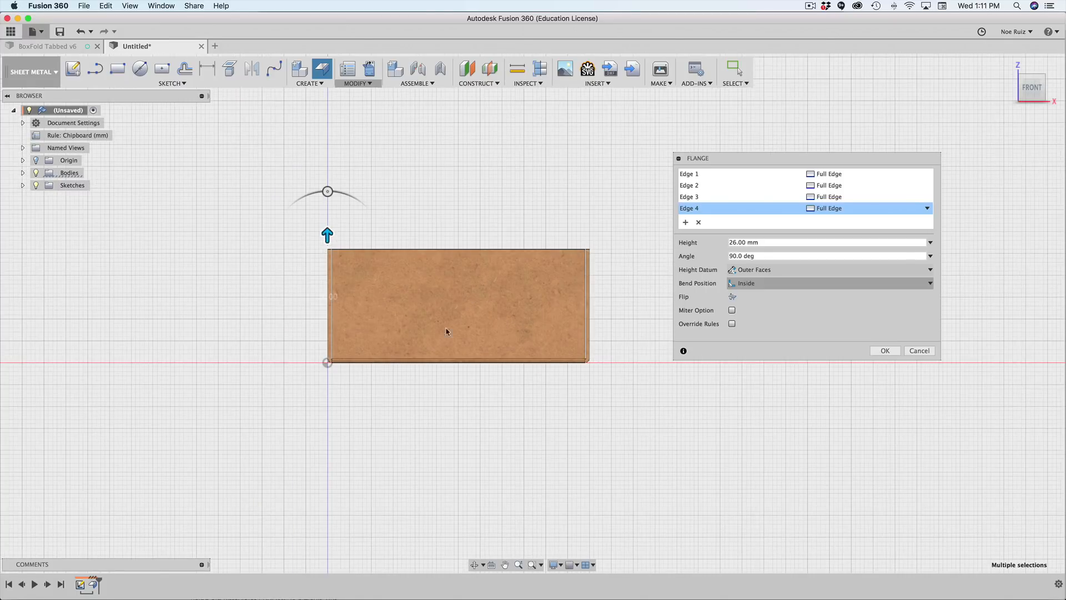
pyautogui.keyDown('shift'); pyautogui.moveTo(540, 229); pyautogui.dragTo(552, 279, button='middle'); pyautogui.keyUp('shift')
pyautogui.scroll(2, 435, 216)
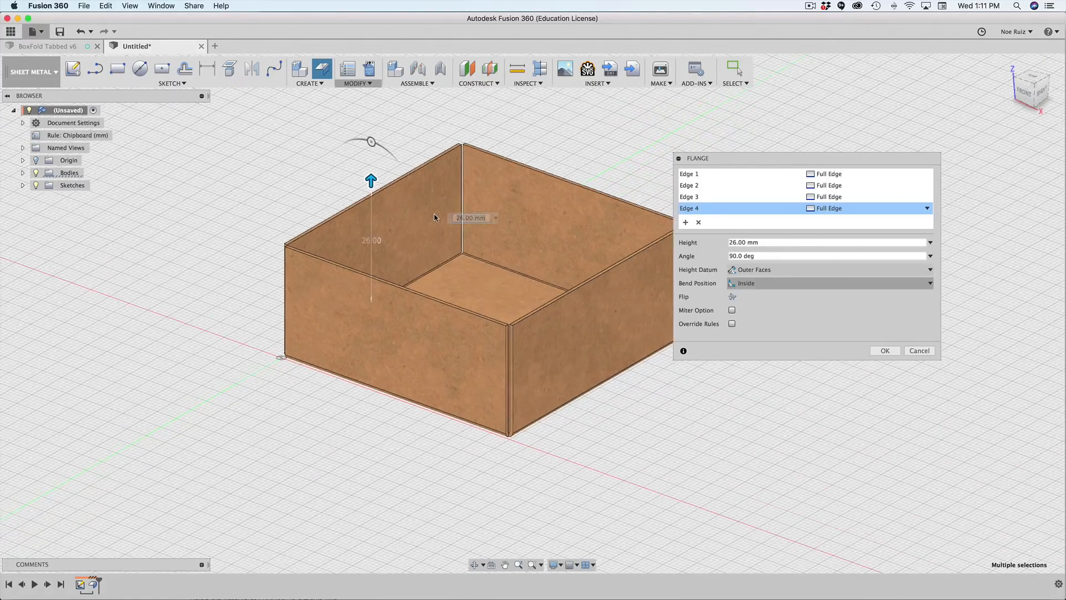
pyautogui.scroll(3, 383, 411)
pyautogui.click(403, 423)
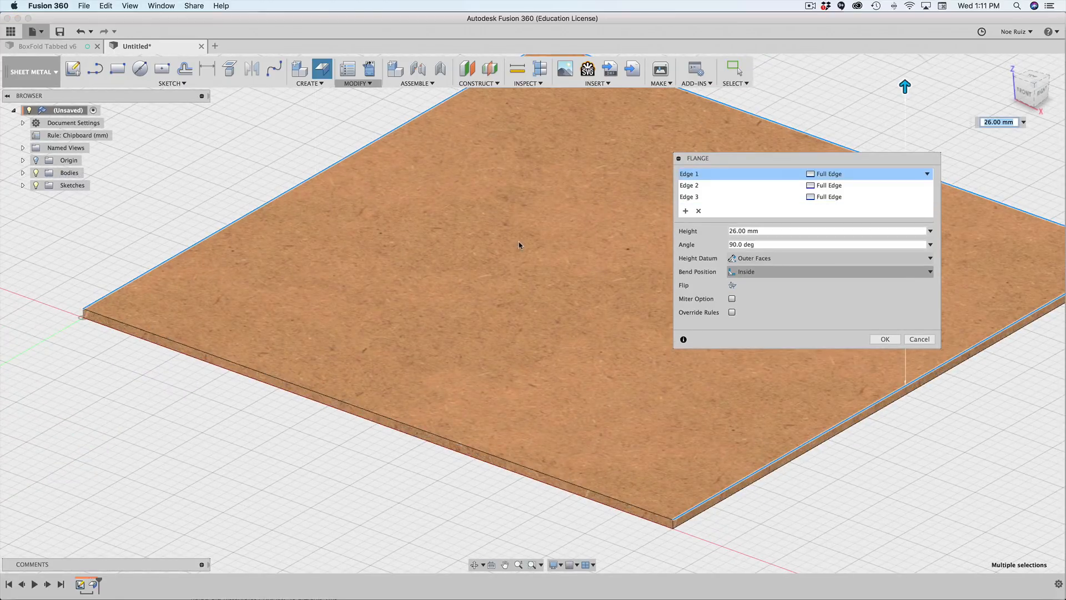
pyautogui.moveTo(528, 289); pyautogui.dragTo(386, 402, button='middle')
pyautogui.scroll(3, 647, 215)
pyautogui.scroll(2, 646, 214)
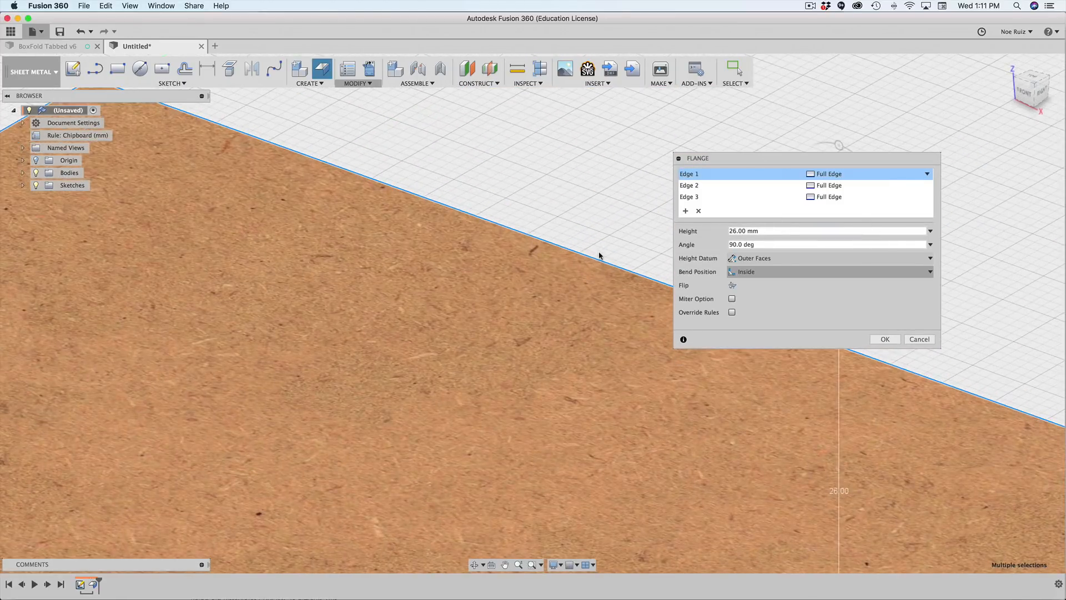
pyautogui.click(611, 268)
pyautogui.scroll(-5, 593, 191)
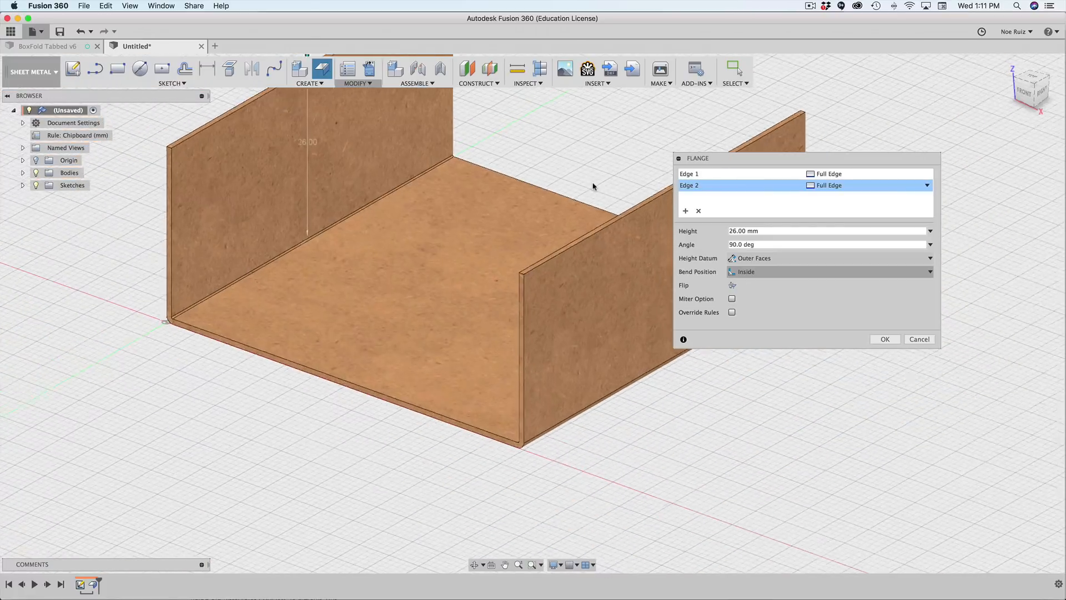
# Set the height of the two side wall flanges to the height parameter and inspect the bend at the base.
pyautogui.keyDown('shift'); pyautogui.moveTo(469, 378); pyautogui.dragTo(525, 370, button='middle'); pyautogui.keyUp('shift')
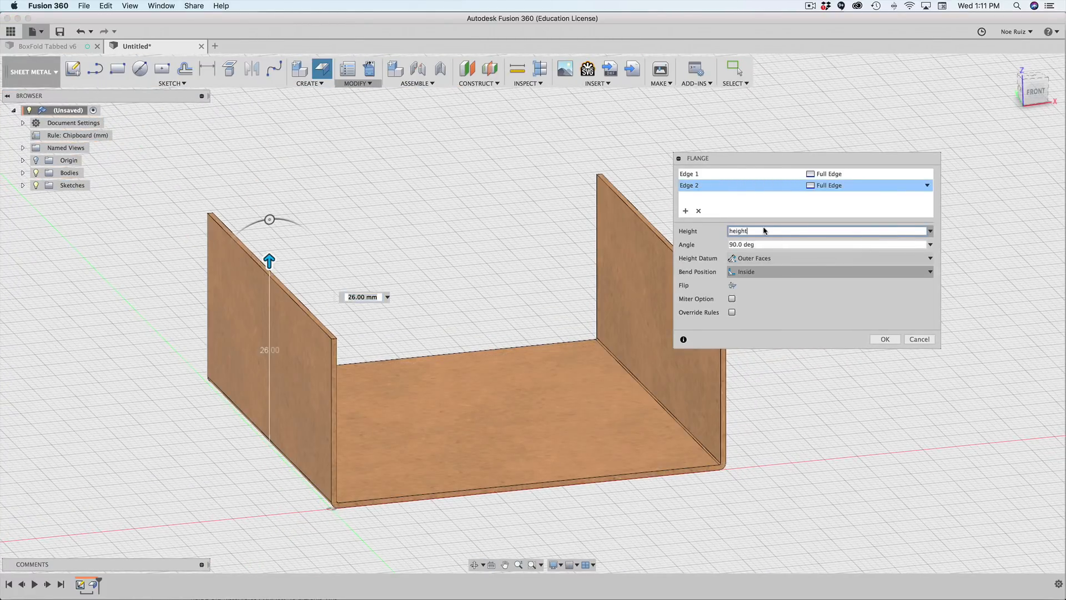
pyautogui.scroll(10, 704, 534)
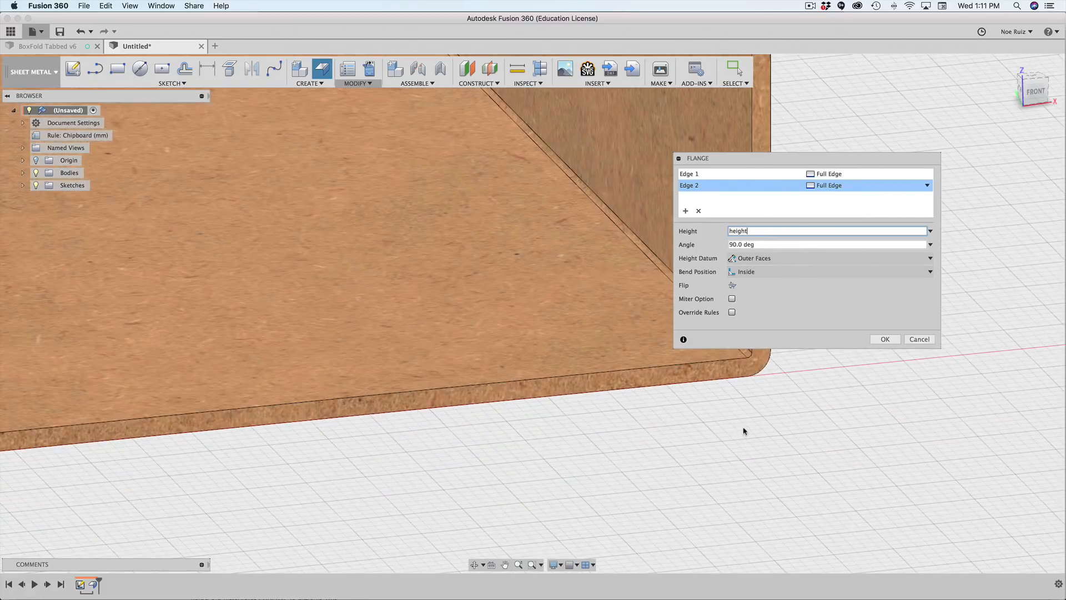
pyautogui.scroll(-10, 390, 479)
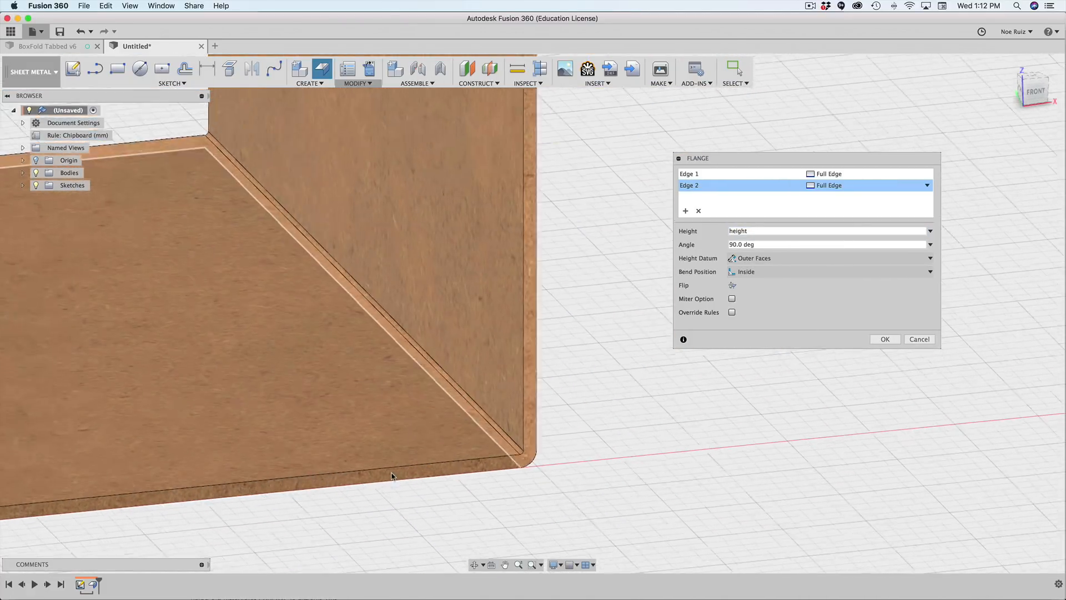
pyautogui.keyDown('shift'); pyautogui.moveTo(662, 442); pyautogui.dragTo(710, 416, button='middle'); pyautogui.keyUp('shift')
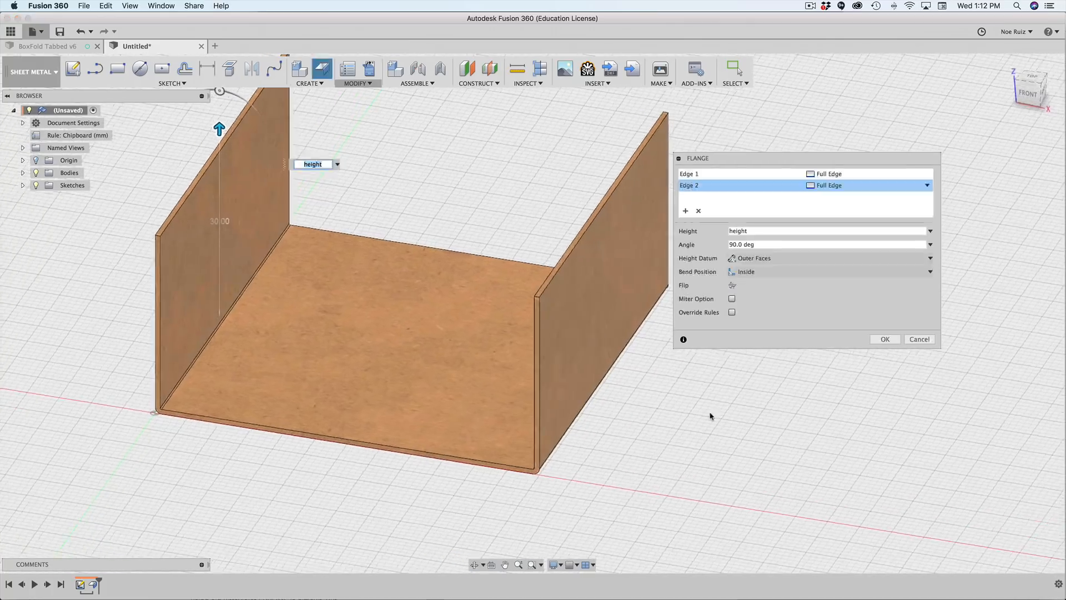
# Keep the bend position at Inside and create the two side wall flanges.
pyautogui.click(754, 272)
pyautogui.click(761, 286)
pyautogui.click(728, 272)
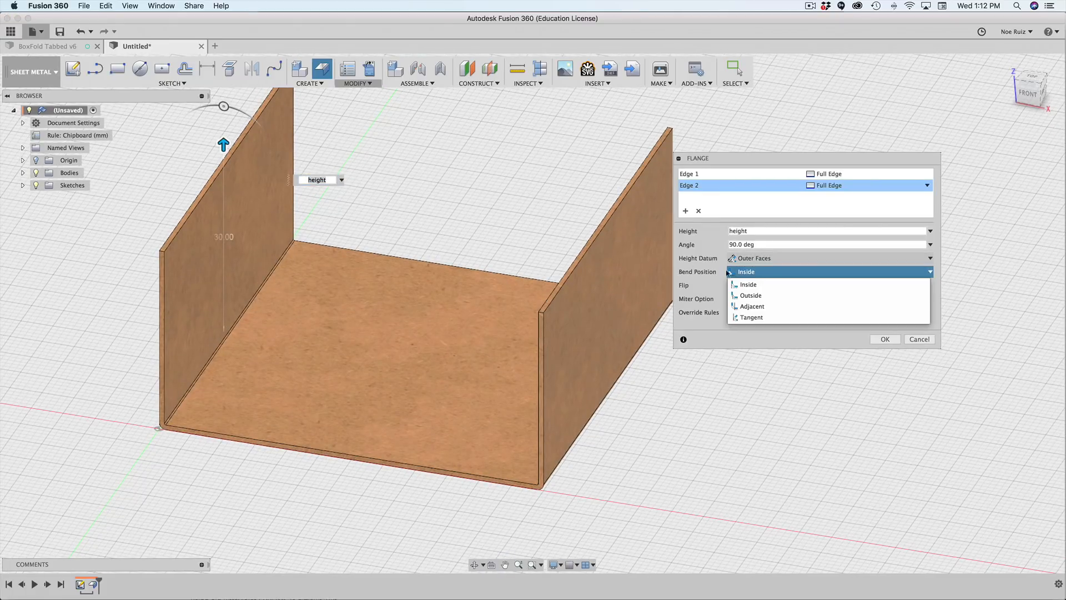
pyautogui.click(751, 274)
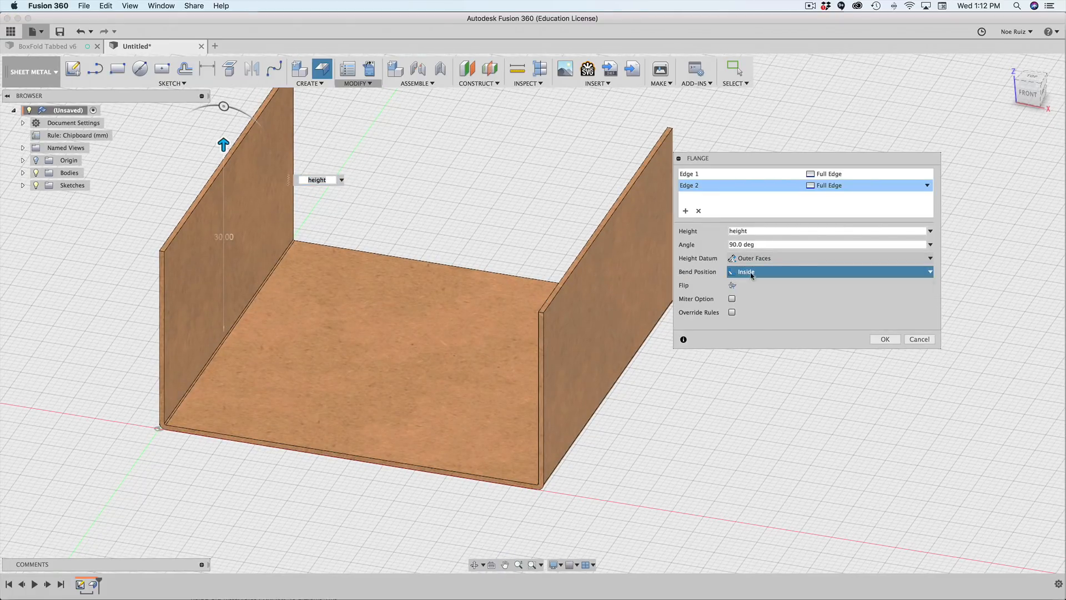
pyautogui.click(882, 339)
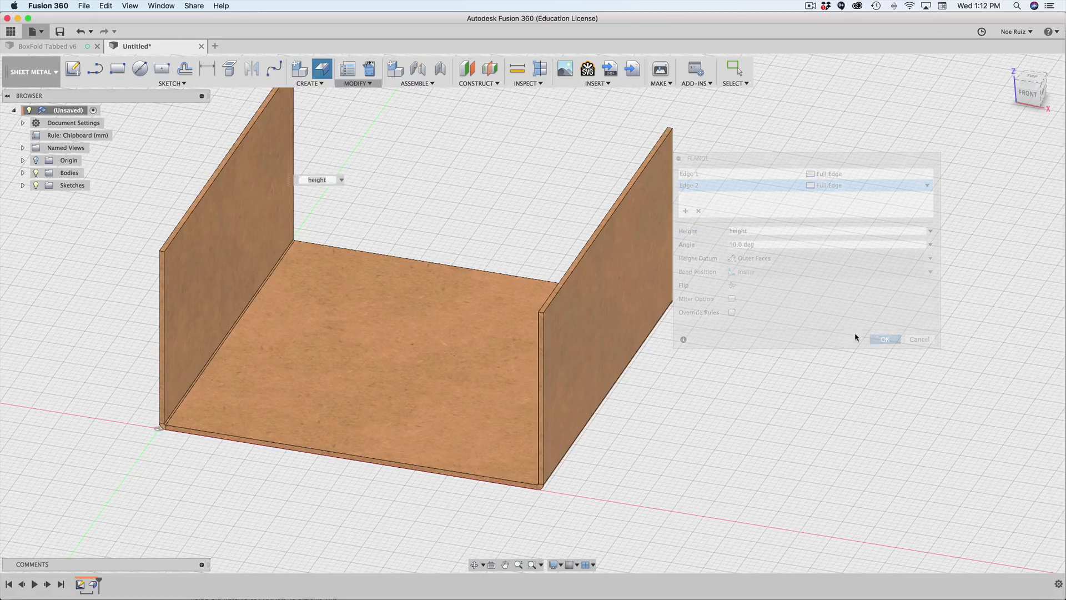
# Start a new flange on the vertical front edges of both side walls.
pyautogui.scroll(-3, 747, 293)
pyautogui.keyDown('shift'); pyautogui.moveTo(747, 293); pyautogui.dragTo(826, 367, button='middle'); pyautogui.keyUp('shift')
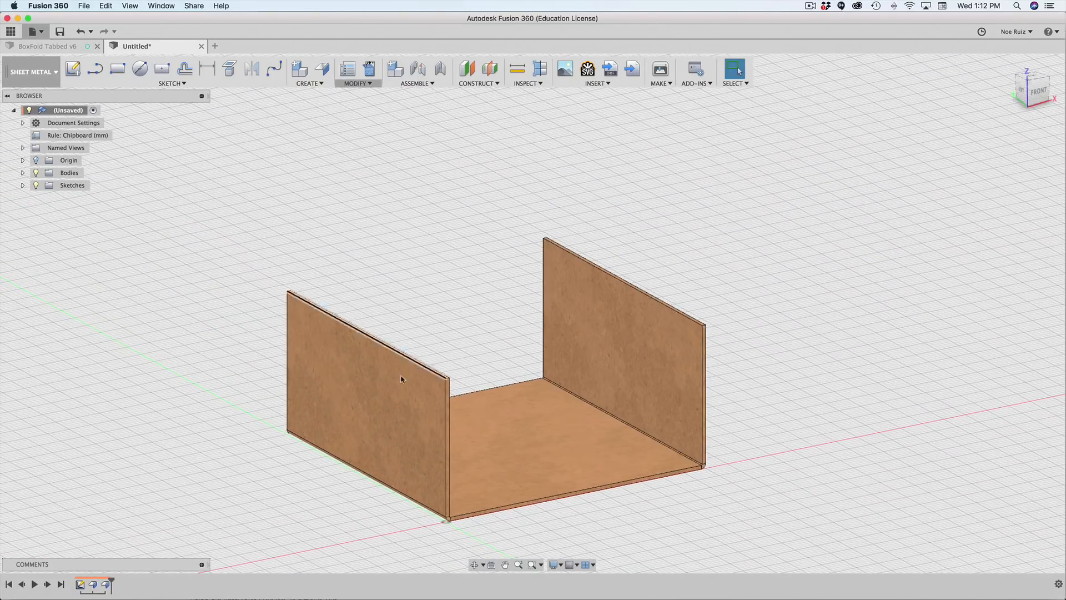
pyautogui.scroll(5, 712, 364)
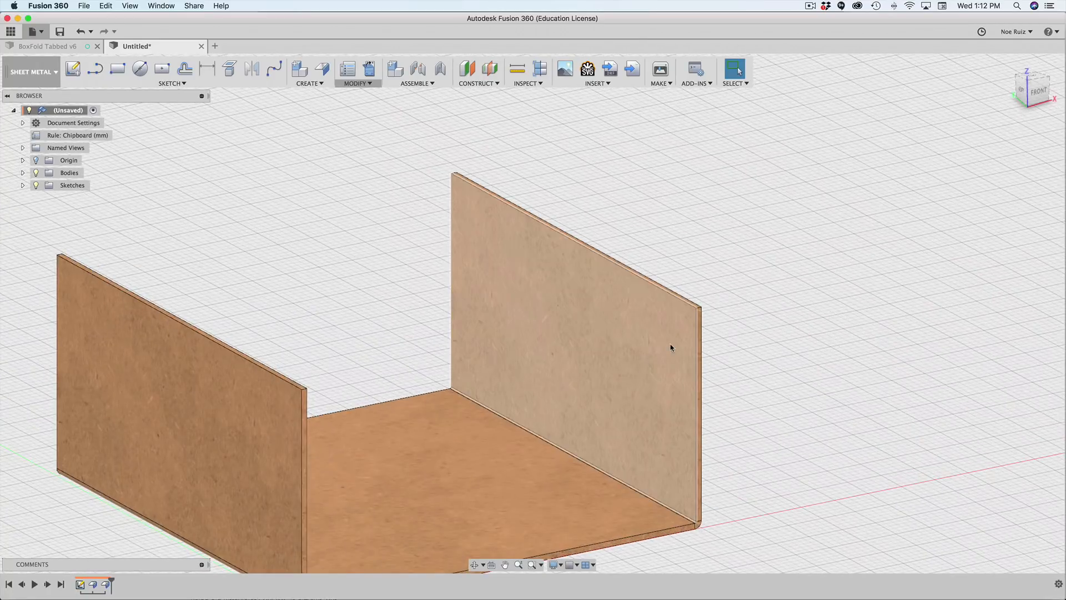
pyautogui.moveTo(501, 179); pyautogui.dragTo(471, 145, button='middle')
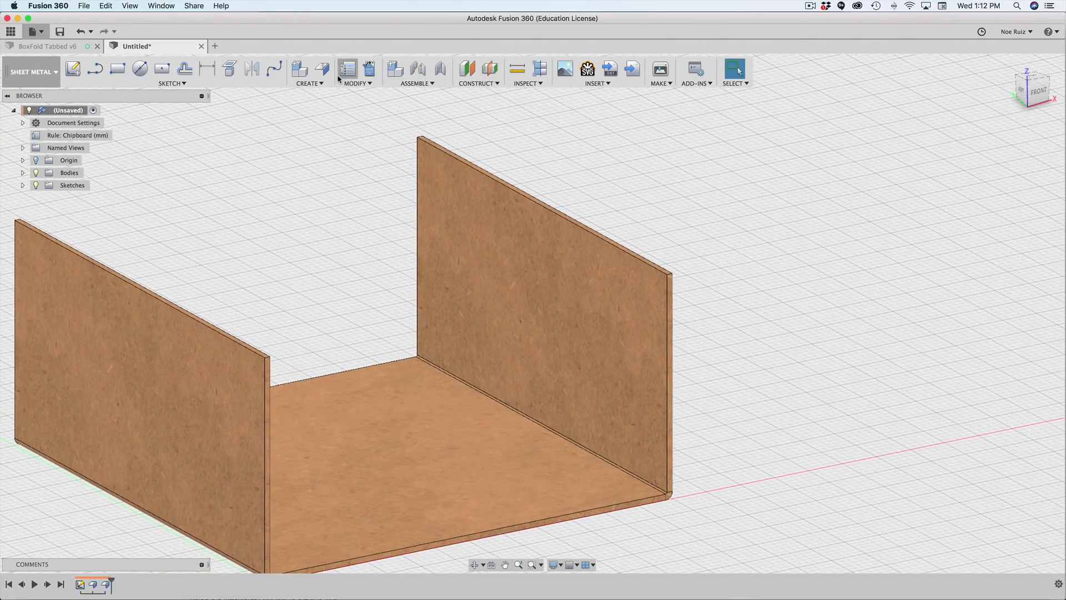
pyautogui.click(322, 70)
pyautogui.scroll(3, 624, 308)
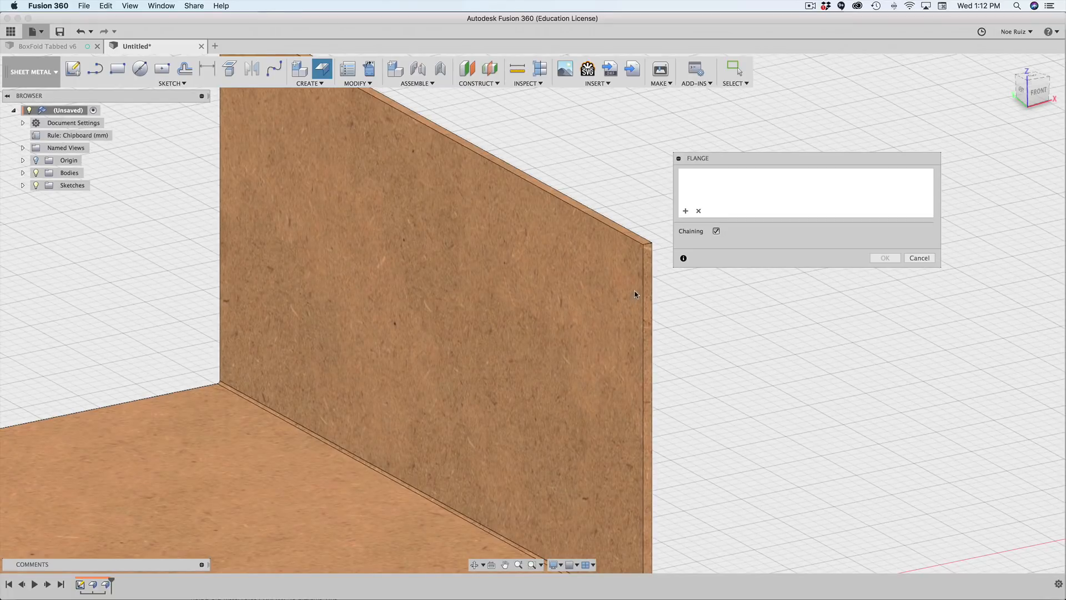
pyautogui.click(644, 265)
pyautogui.scroll(-5, 644, 266)
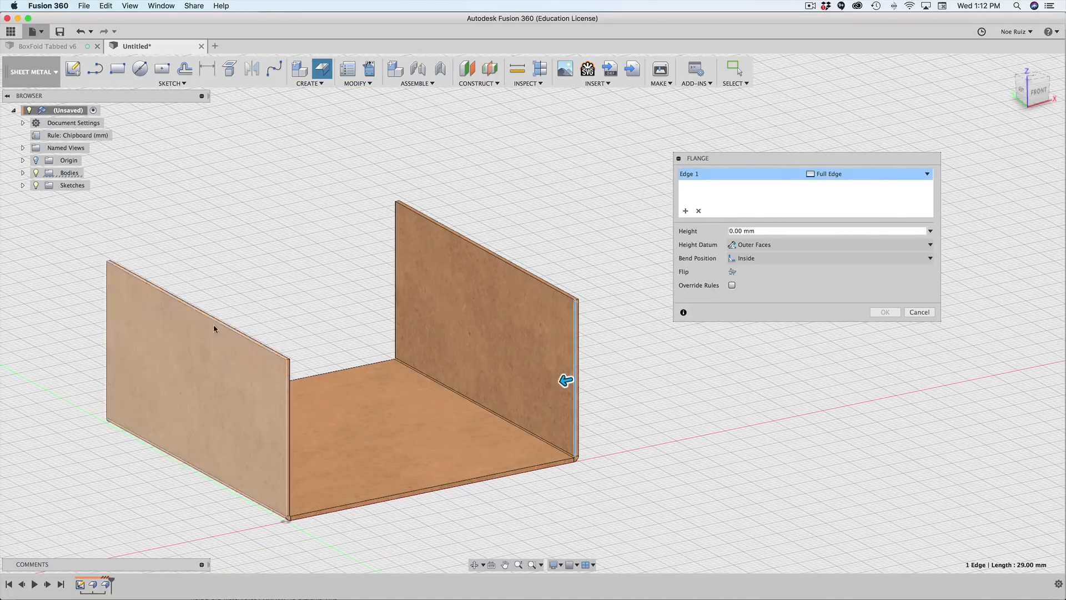
pyautogui.scroll(5, 259, 367)
pyautogui.click(249, 363)
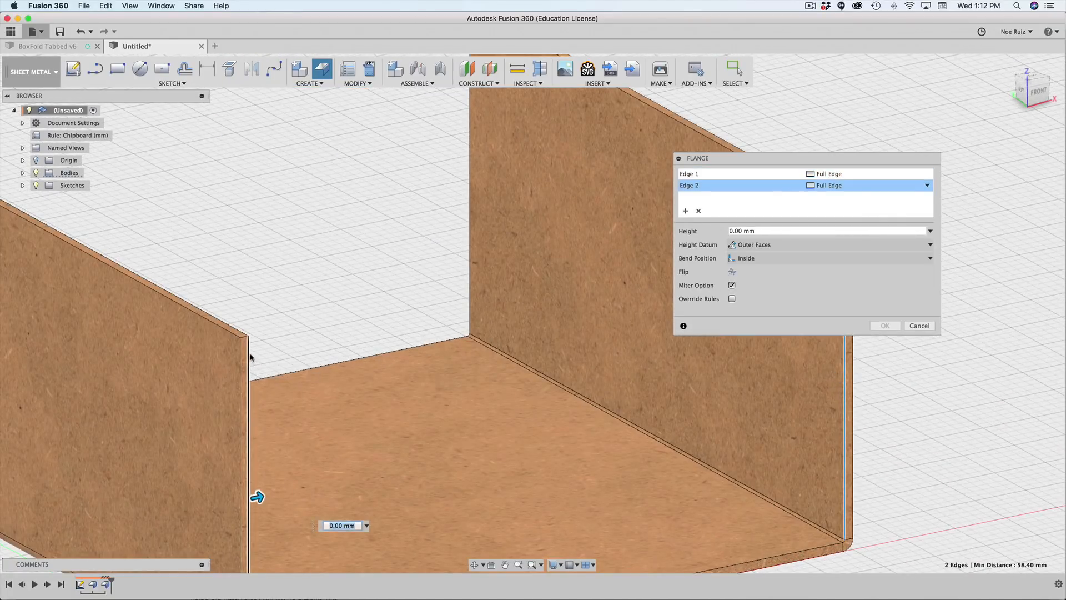
# Add the vertical back edges of both side walls to the flange selection.
pyautogui.scroll(-5, 249, 357)
pyautogui.keyDown('shift'); pyautogui.moveTo(246, 295); pyautogui.dragTo(351, 239, button='middle'); pyautogui.keyUp('shift')
pyautogui.scroll(5, 252, 297)
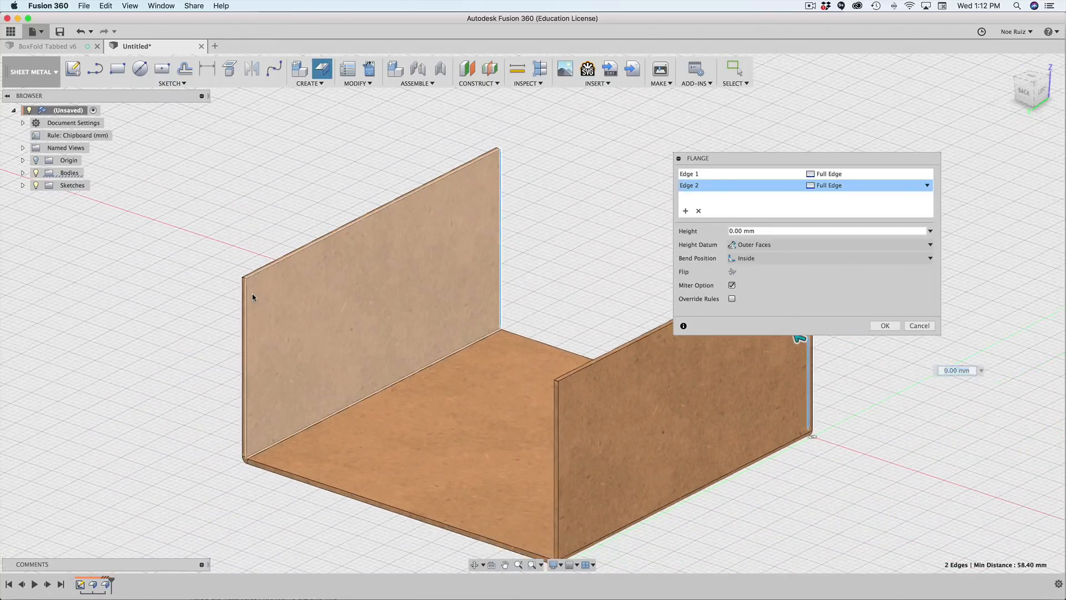
pyautogui.click(241, 290)
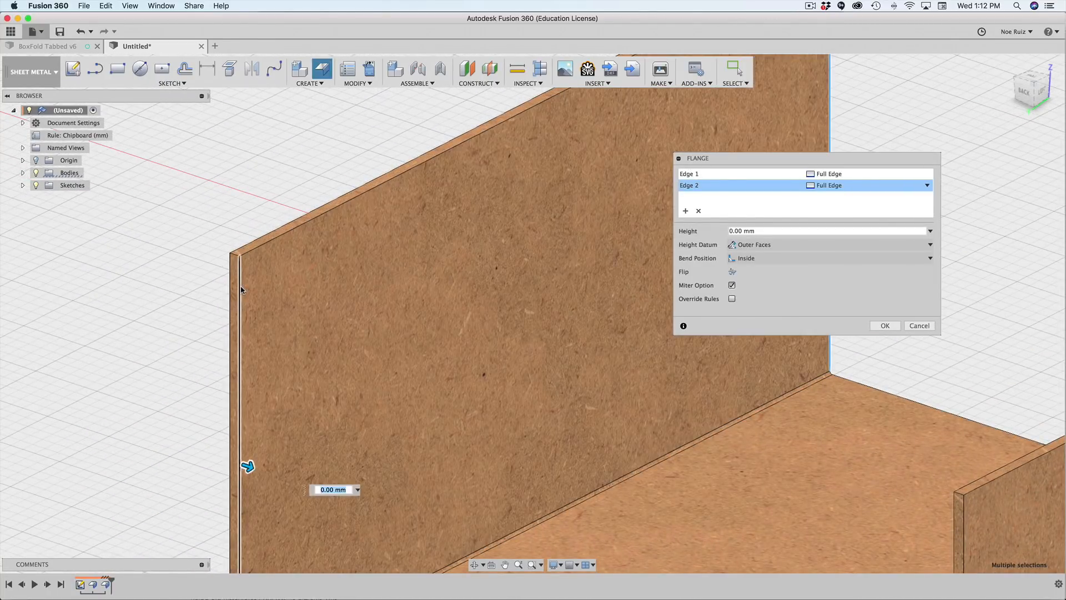
pyautogui.scroll(-5, 243, 292)
pyautogui.moveTo(243, 293); pyautogui.dragTo(191, 215, button='middle')
pyautogui.scroll(5, 541, 377)
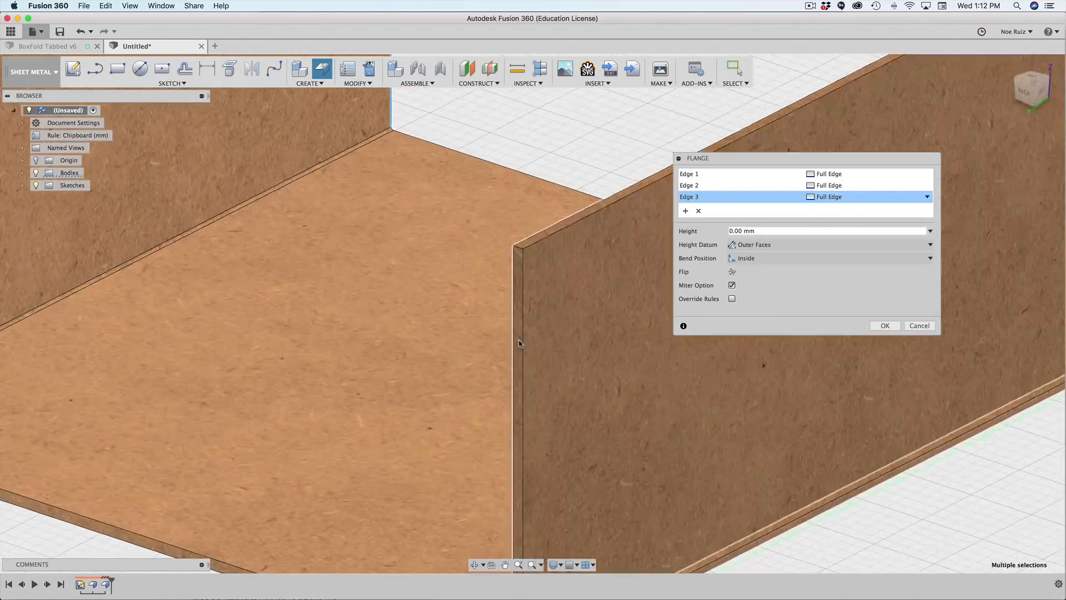
pyautogui.click(517, 343)
pyautogui.scroll(-3, 517, 343)
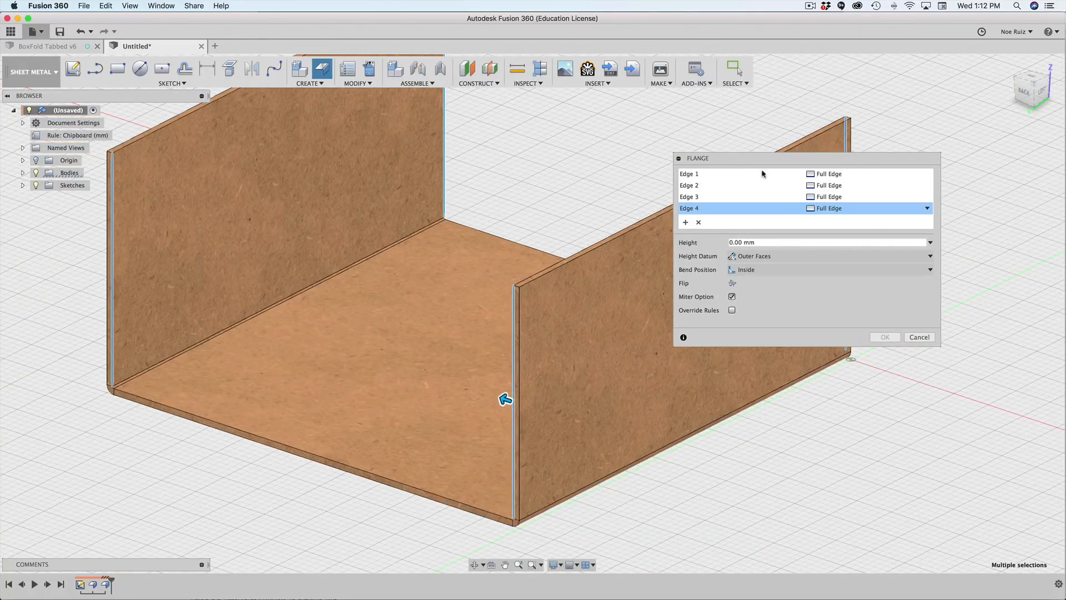
# Go through the selected edges in the flange list and set the tab flange height to height/2.
pyautogui.click(702, 198)
pyautogui.click(701, 186)
pyautogui.click(702, 177)
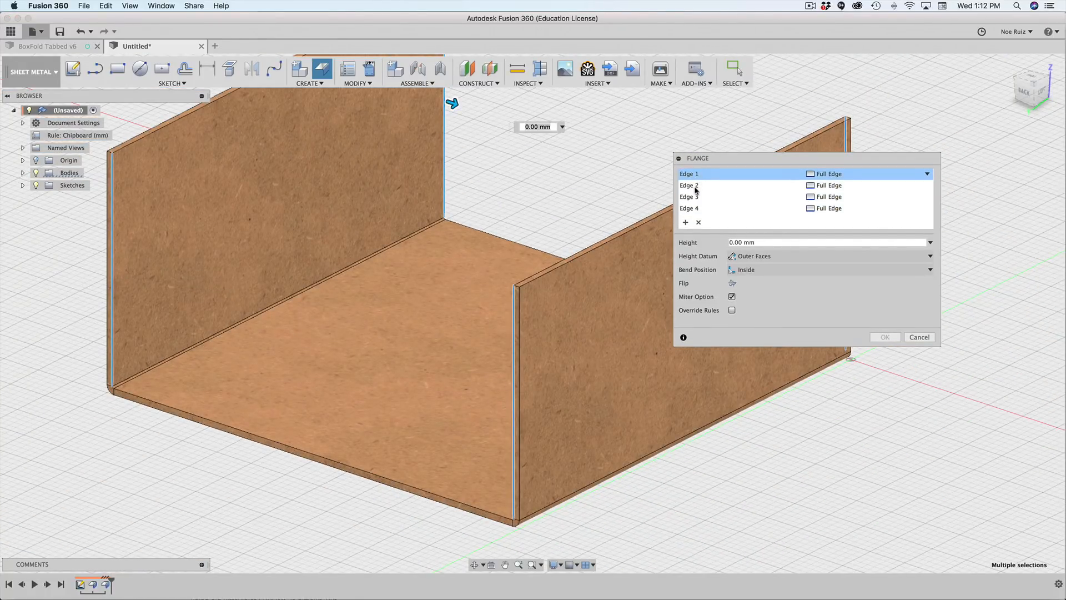
pyautogui.click(695, 187)
pyautogui.click(703, 209)
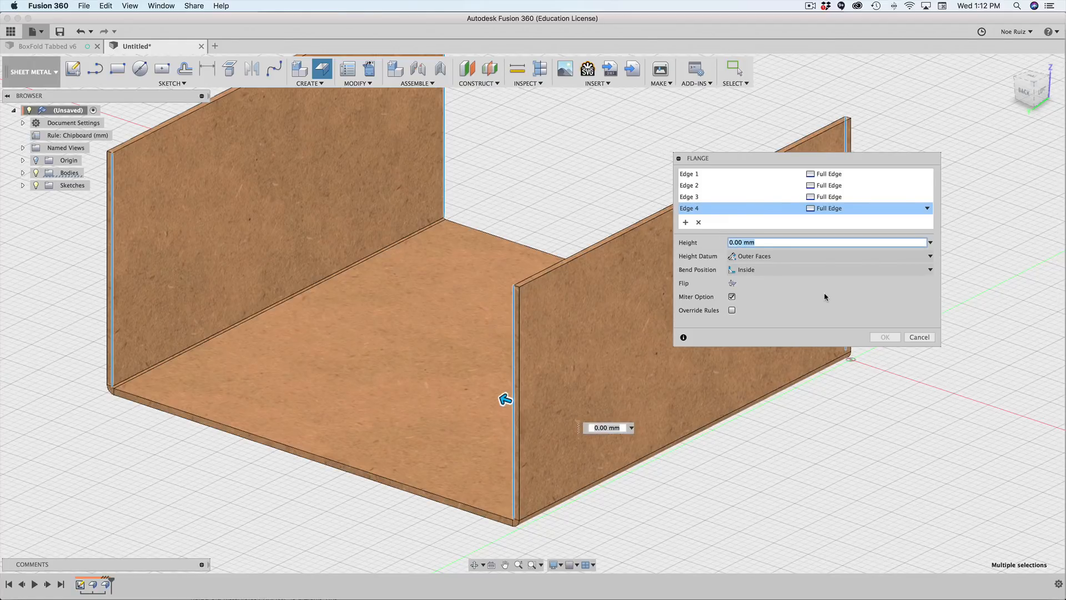
pyautogui.write('height/2')
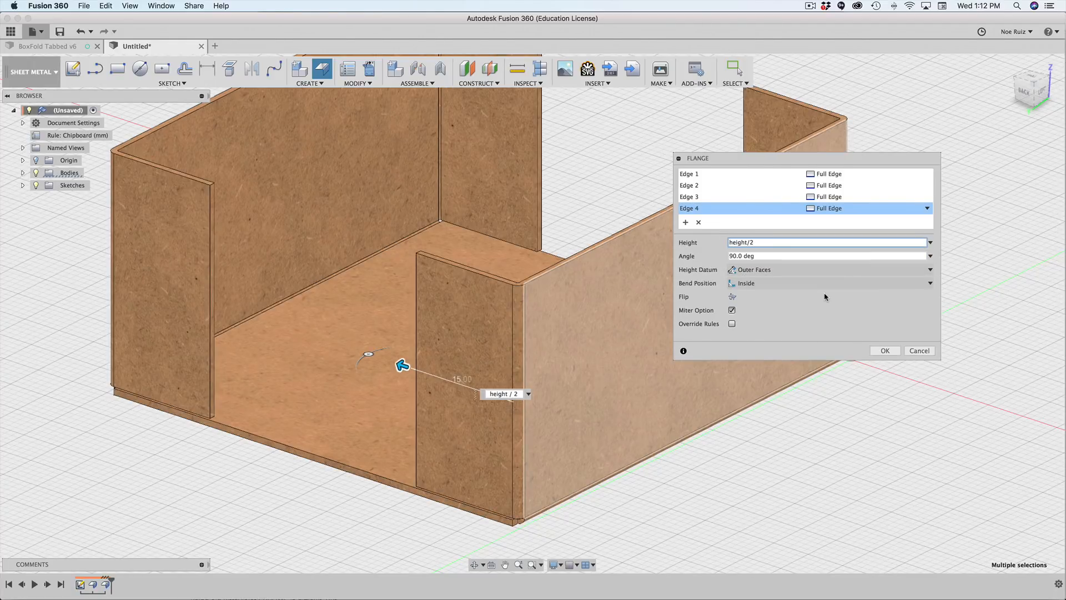
# Examine the clearance between the tab flanges and the base along the bottom corners in back and left views.
pyautogui.scroll(-3, 829, 455)
pyautogui.moveTo(829, 456); pyautogui.dragTo(669, 408, button='middle')
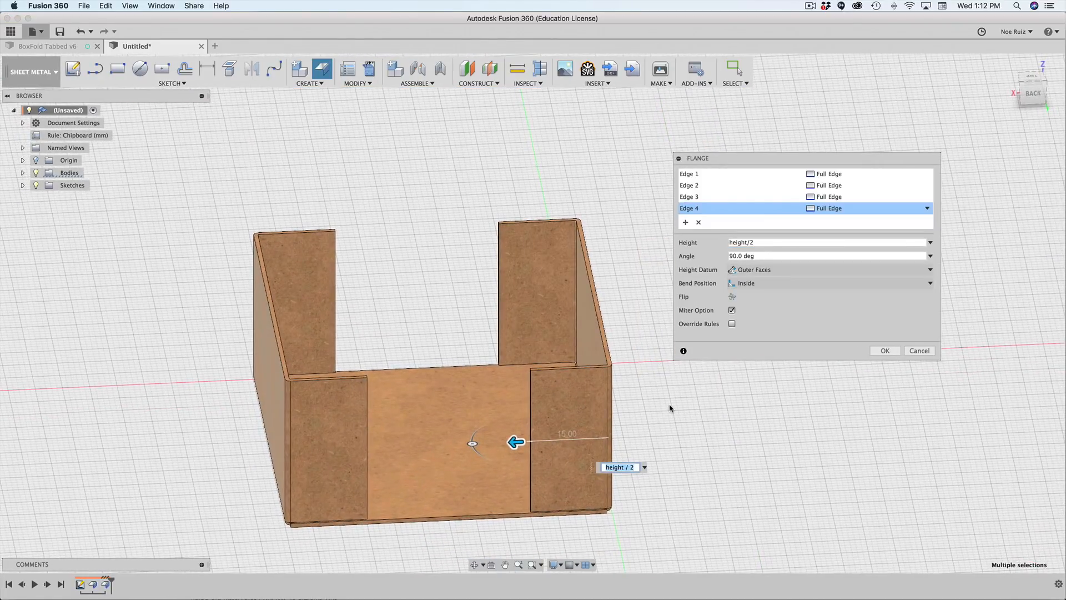
pyautogui.keyDown('shift'); pyautogui.moveTo(564, 416); pyautogui.dragTo(488, 345, button='middle'); pyautogui.keyUp('shift')
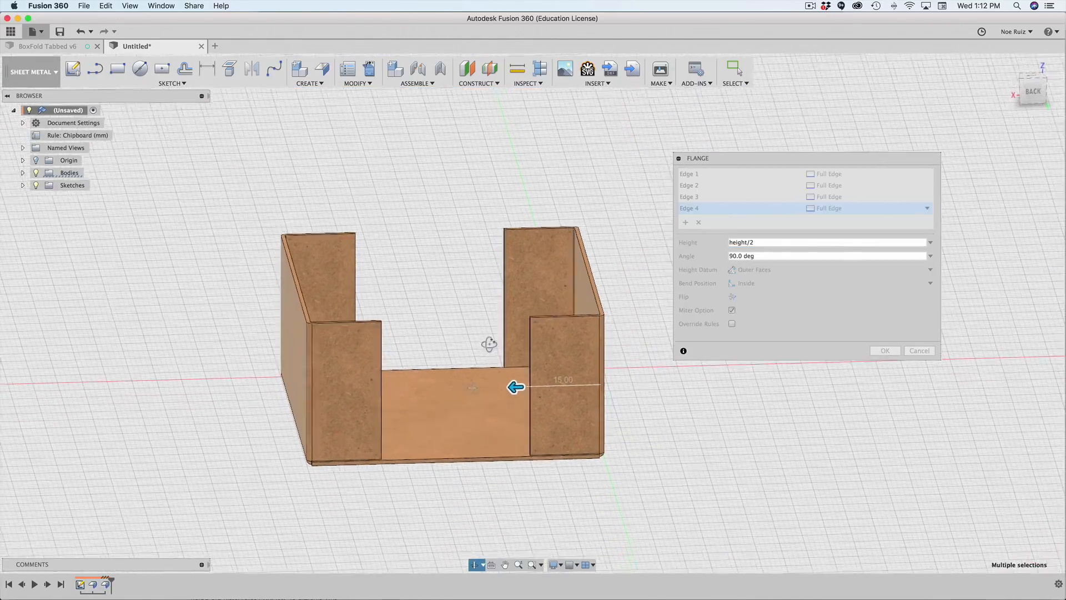
pyautogui.click(1039, 87)
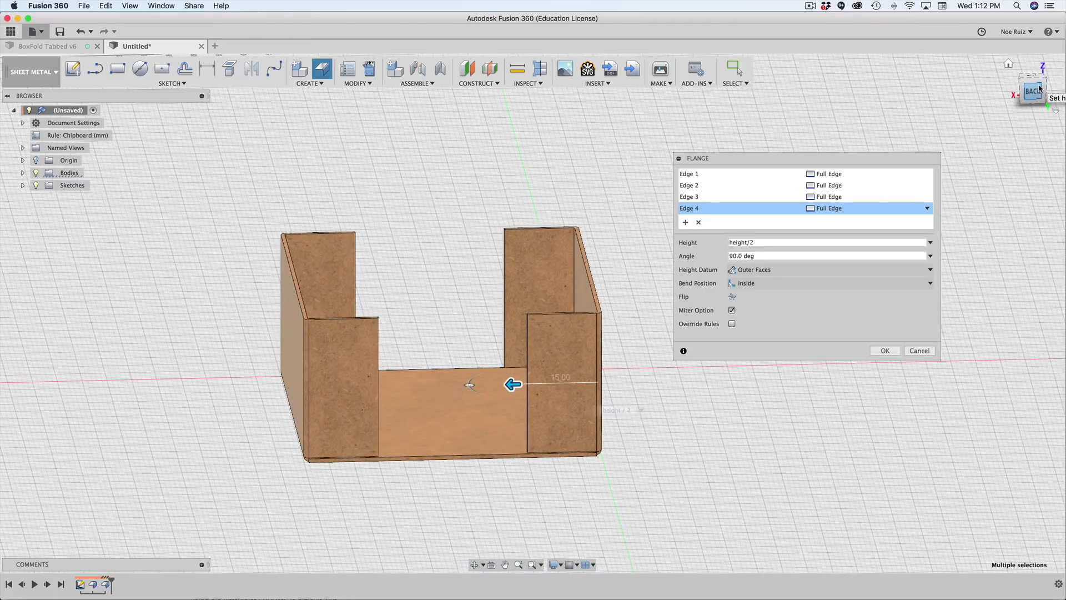
pyautogui.scroll(5, 494, 378)
pyautogui.hscroll(5, 665, 368)
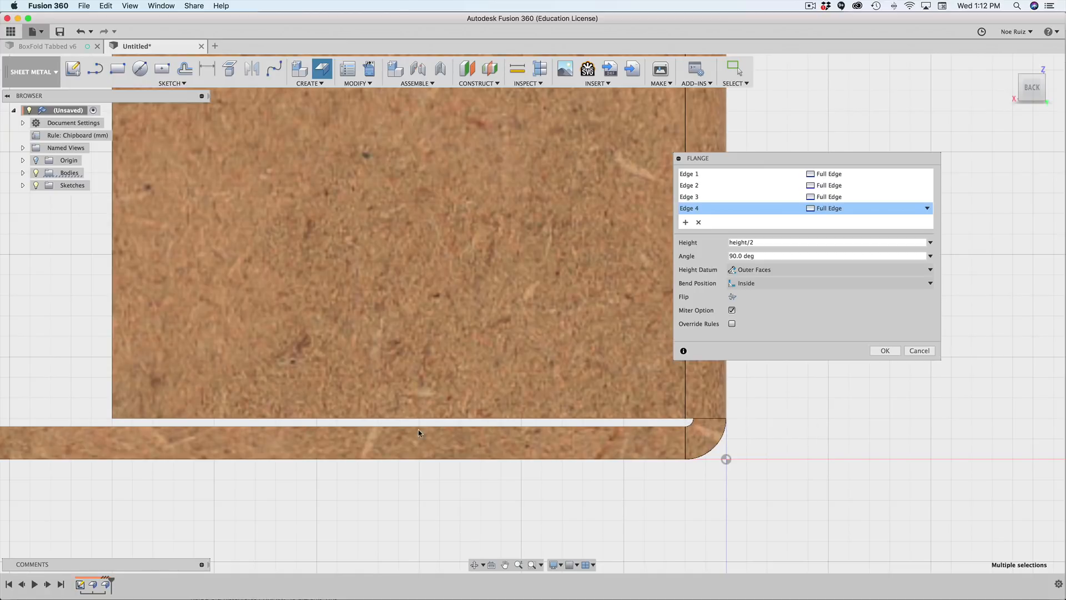
pyautogui.hscroll(10, 418, 432)
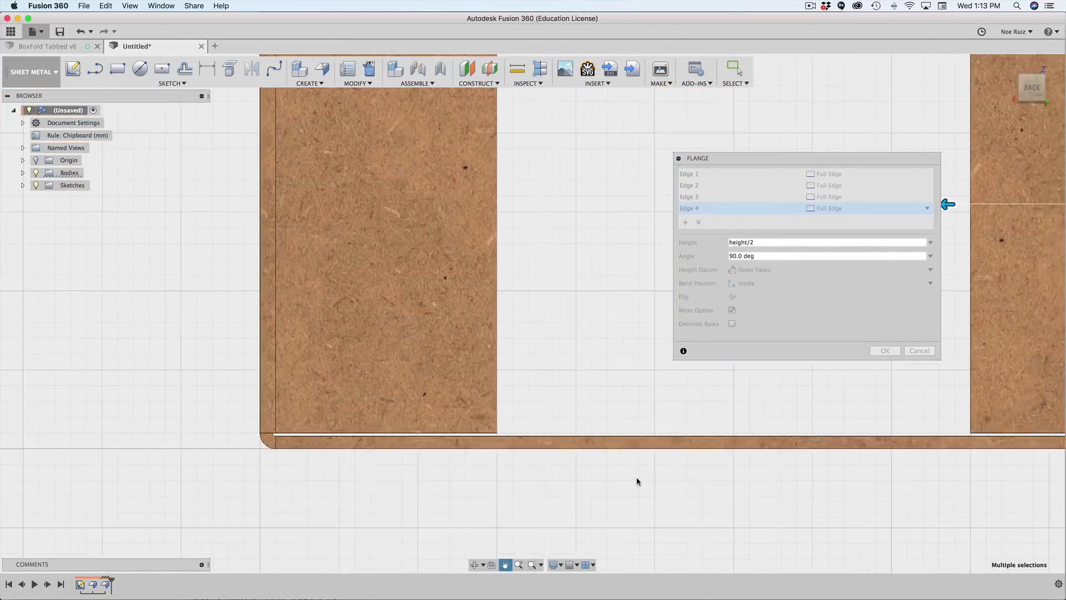
pyautogui.scroll(5, 460, 442)
pyautogui.scroll(-3, 461, 441)
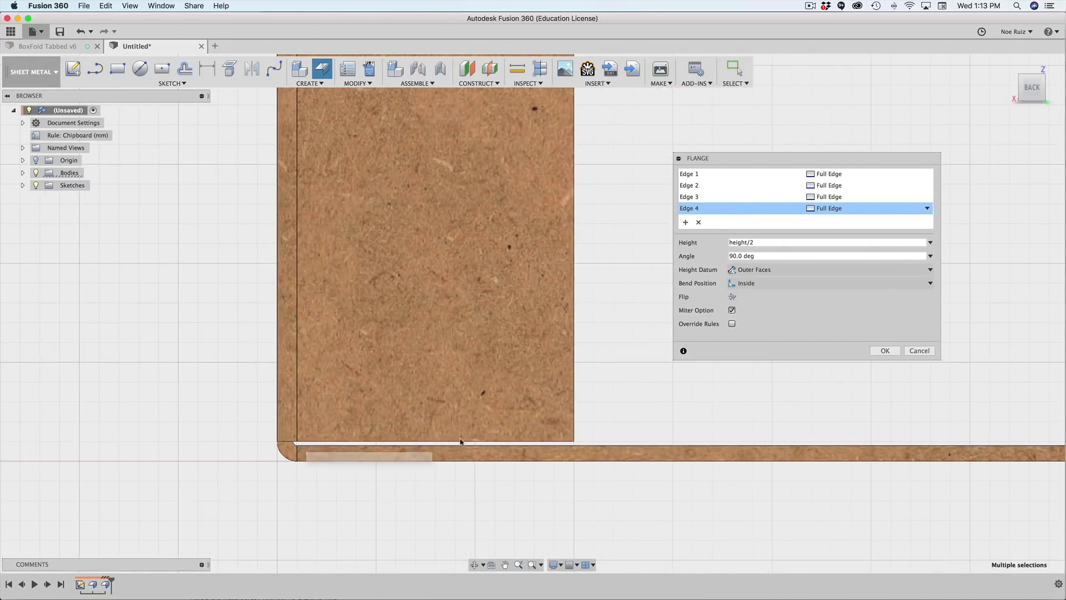
pyautogui.scroll(-5, 460, 442)
pyautogui.keyDown('shift'); pyautogui.moveTo(690, 431); pyautogui.dragTo(669, 422, button='middle'); pyautogui.keyUp('shift')
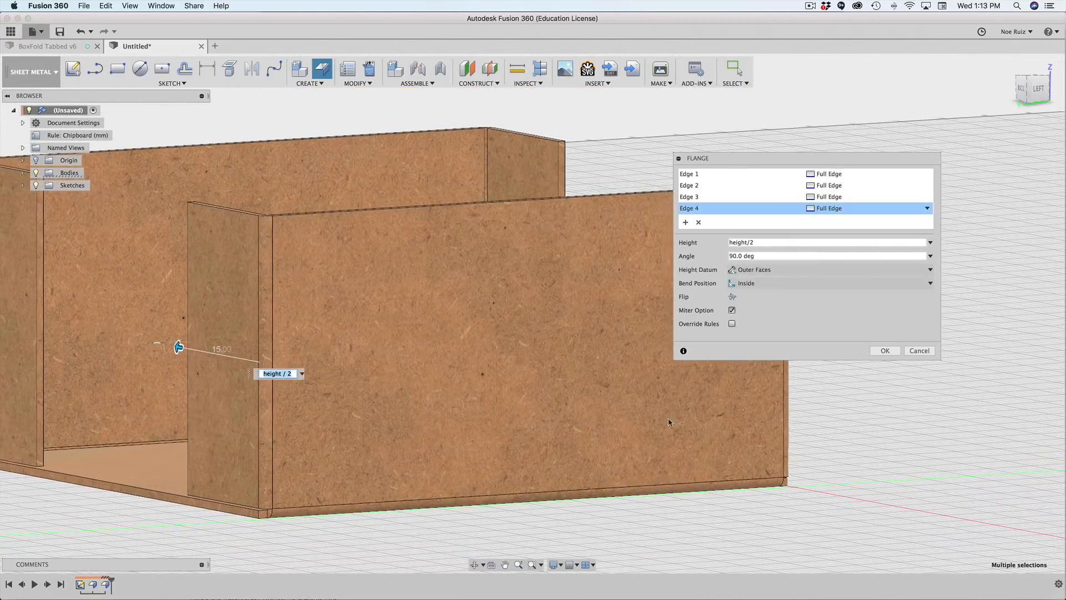
pyautogui.click(1037, 92)
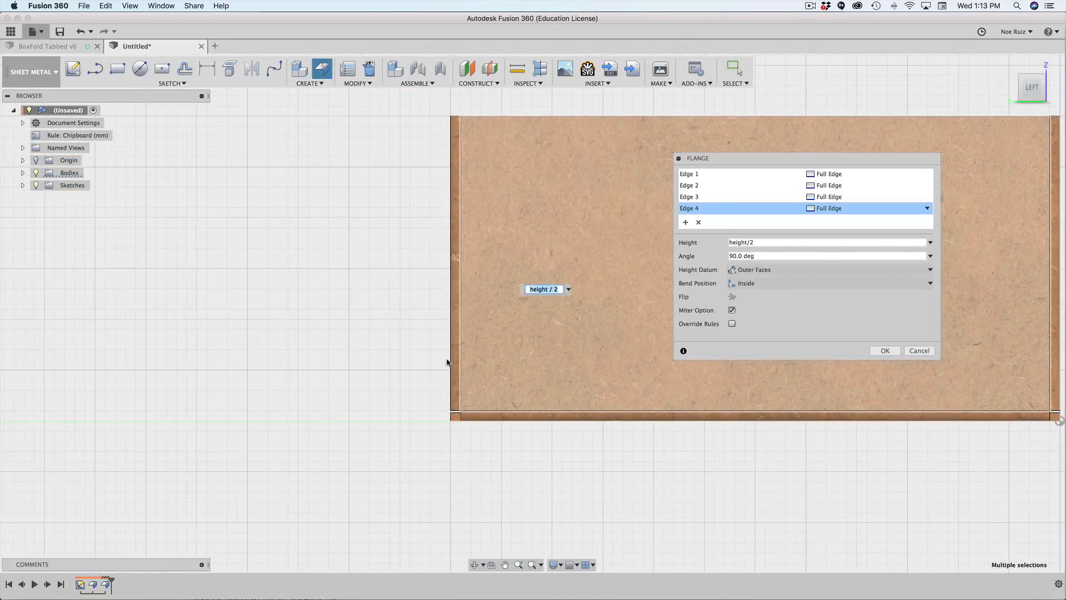
pyautogui.scroll(3, 459, 422)
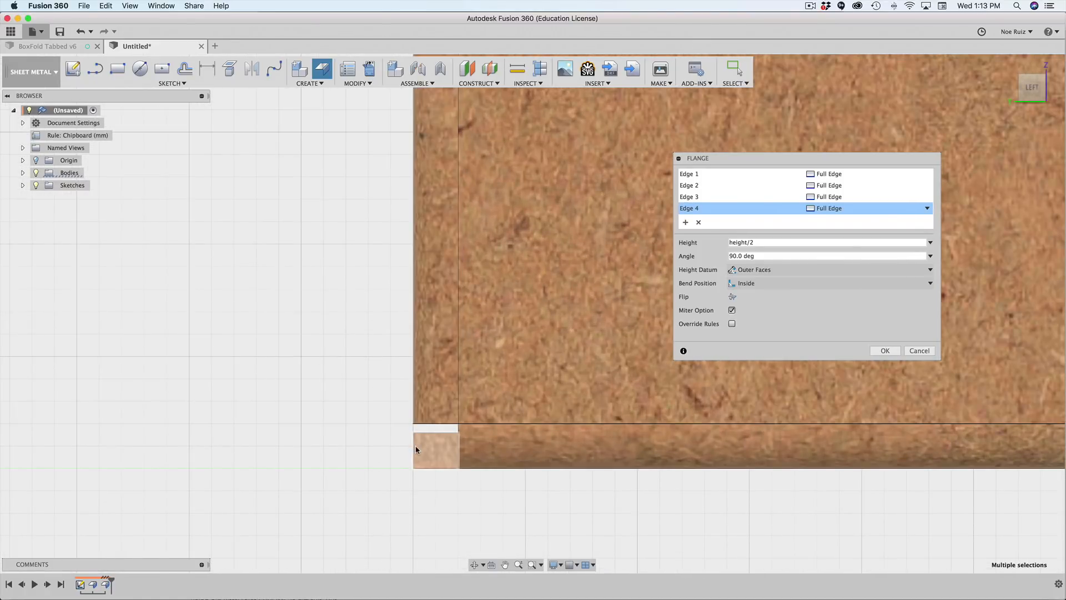
# Examine the gap between the tab flanges and the base's open edge from an angled view and the left view.
pyautogui.scroll(-3, 419, 449)
pyautogui.moveTo(419, 448); pyautogui.dragTo(472, 308, button='middle')
pyautogui.keyDown('shift'); pyautogui.moveTo(438, 387); pyautogui.dragTo(449, 387, button='middle'); pyautogui.keyUp('shift')
pyautogui.scroll(3, 538, 336)
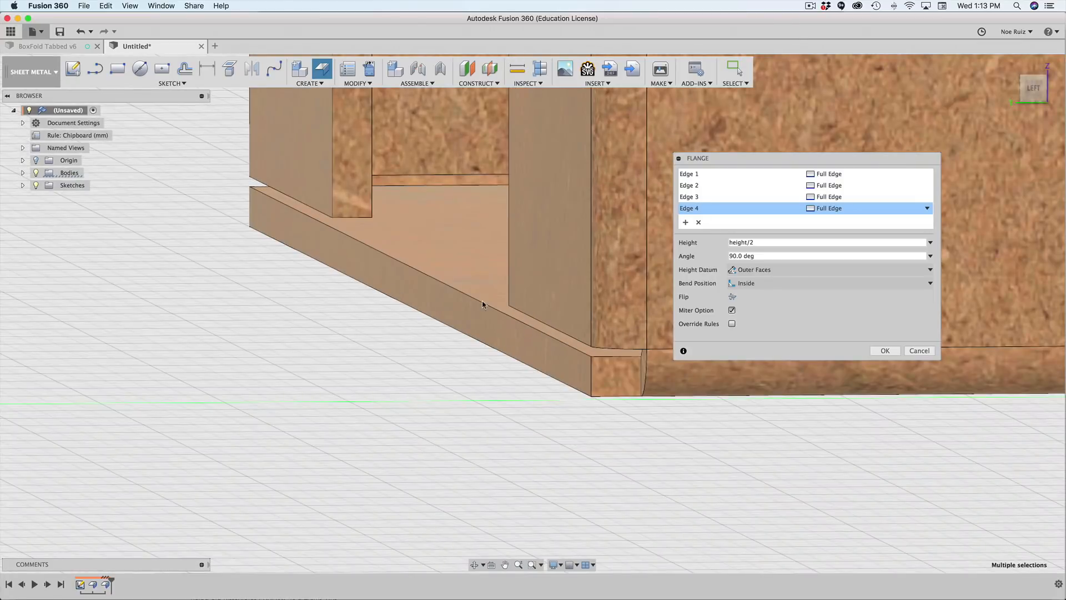
pyautogui.scroll(2, 542, 287)
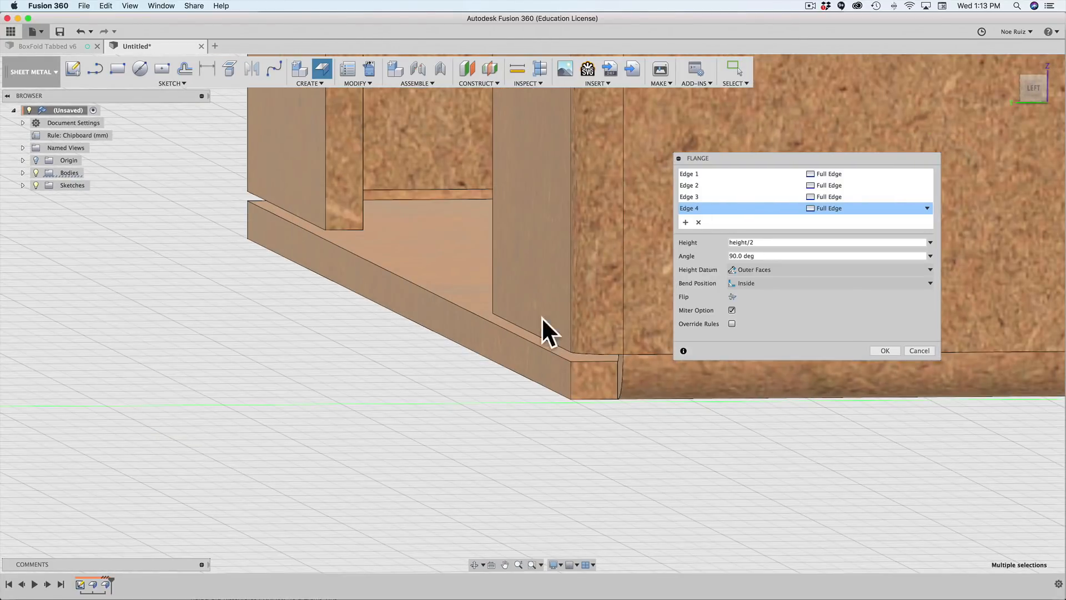
pyautogui.click(1028, 98)
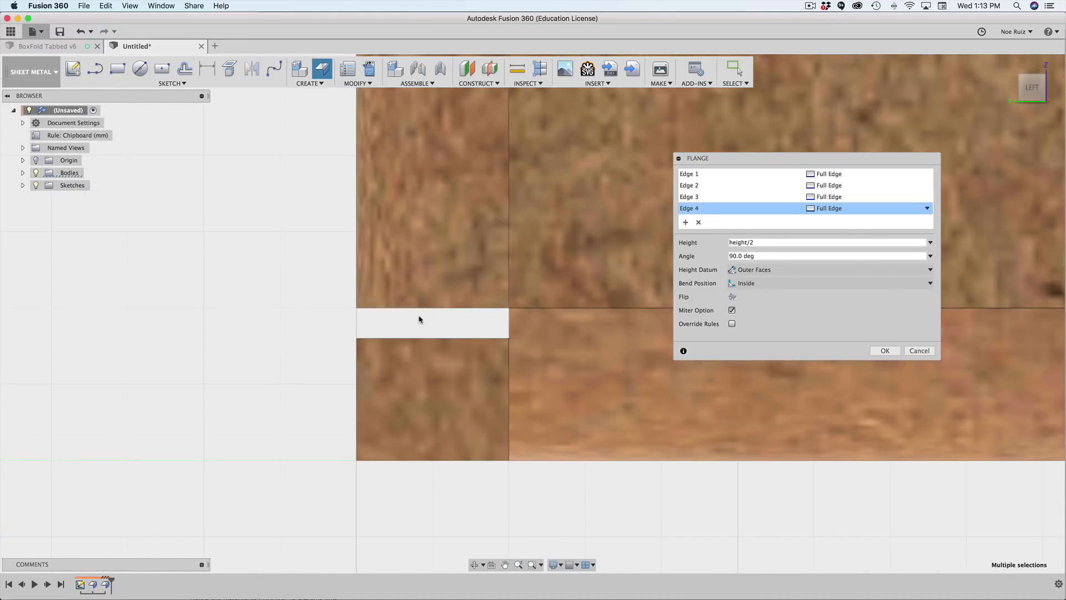
pyautogui.scroll(-3, 427, 311)
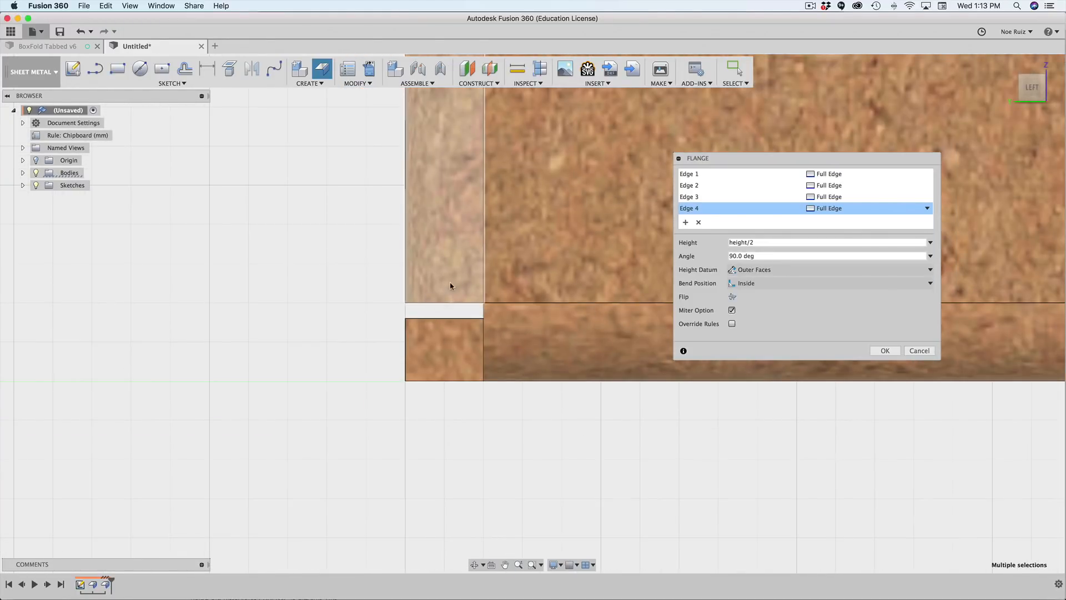
pyautogui.moveTo(427, 335)
pyautogui.keyDown('shift'); pyautogui.mouseDown(button='middle')
pyautogui.moveTo(386, 309)
pyautogui.moveTo(407, 333)
pyautogui.mouseUp(button='middle'); pyautogui.keyUp('shift')
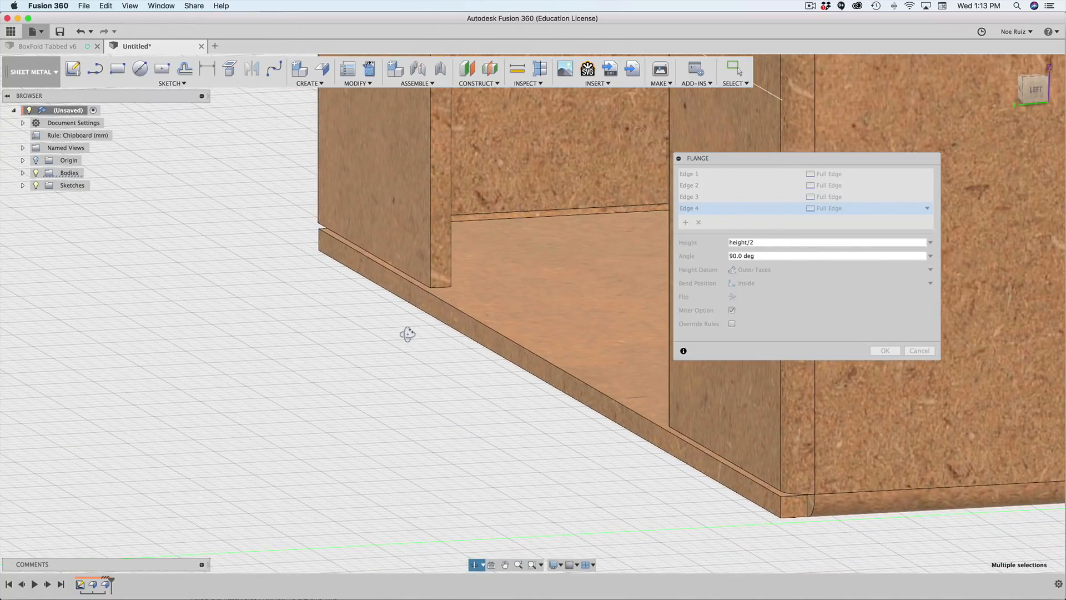
# Try the Outside bend position for the tab flanges and inspect how they sit against the base.
pyautogui.click(774, 283)
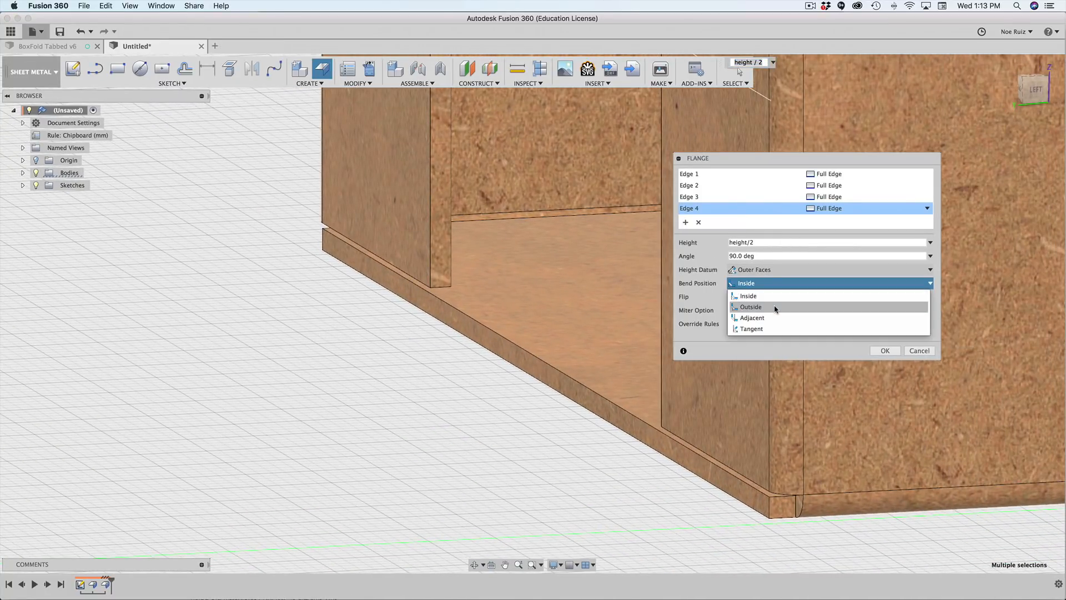
pyautogui.click(774, 305)
pyautogui.keyDown('shift'); pyautogui.moveTo(794, 539); pyautogui.dragTo(635, 275, button='middle'); pyautogui.keyUp('shift')
pyautogui.scroll(5, 620, 255)
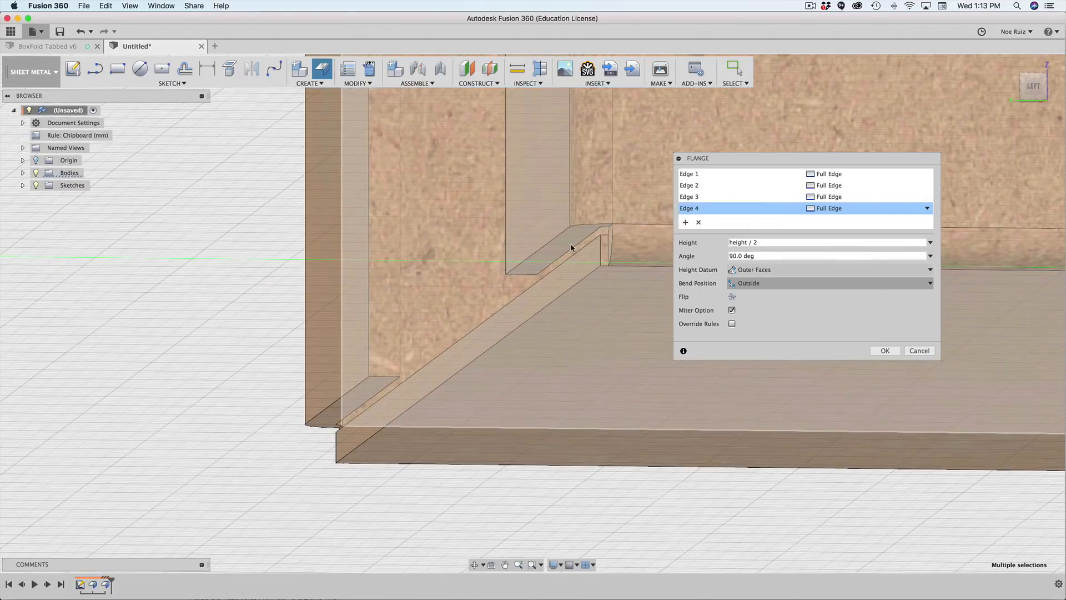
# Turn off the miter option for the tab flanges and inspect the corner where they meet the base.
pyautogui.click(732, 310)
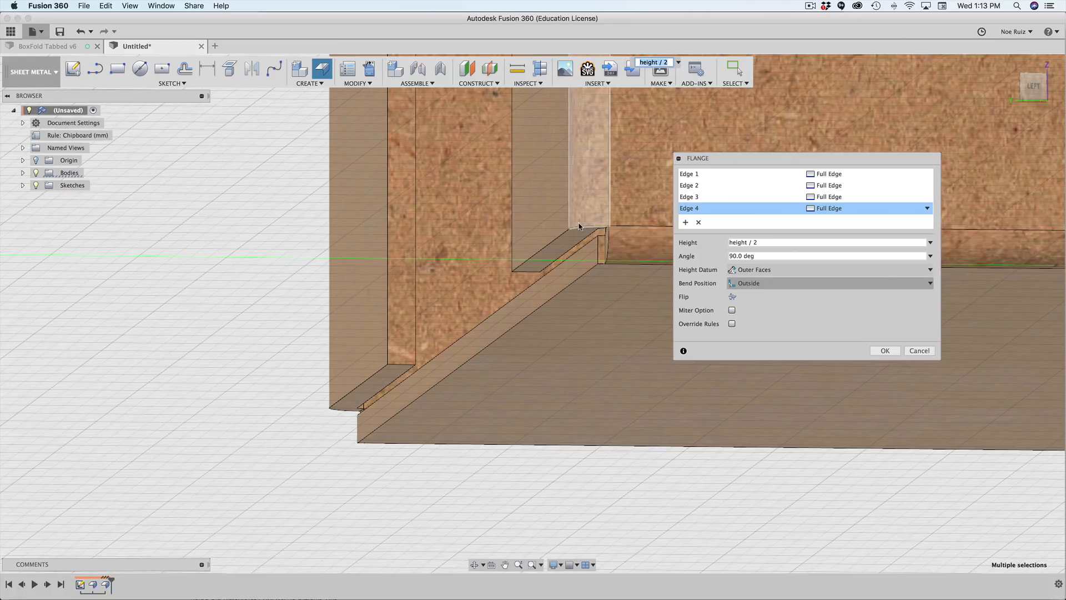
pyautogui.scroll(4, 619, 246)
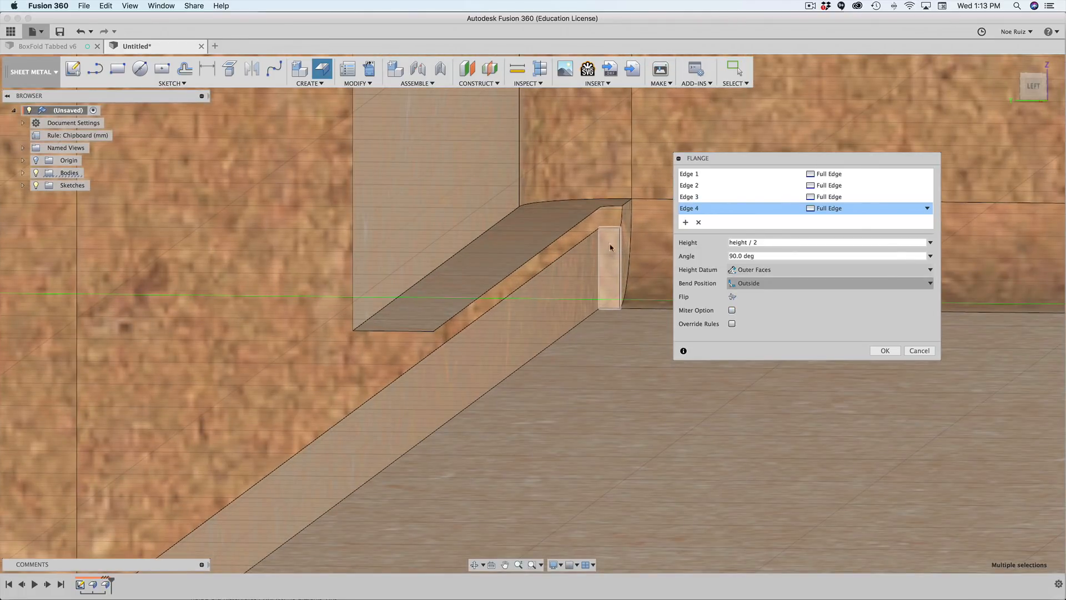
pyautogui.scroll(-3, 611, 254)
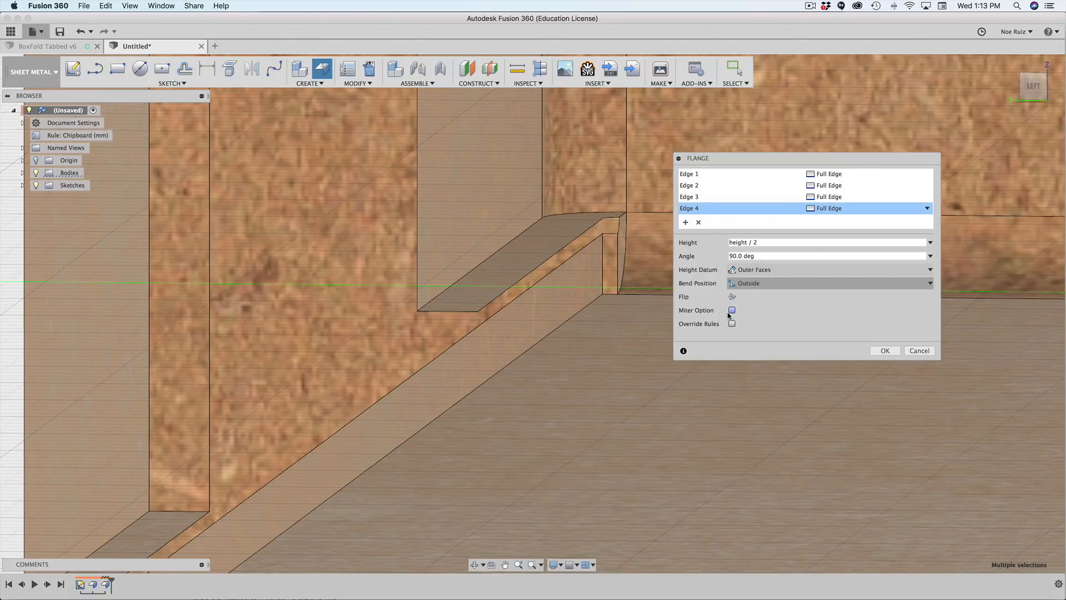
pyautogui.scroll(-5, 650, 309)
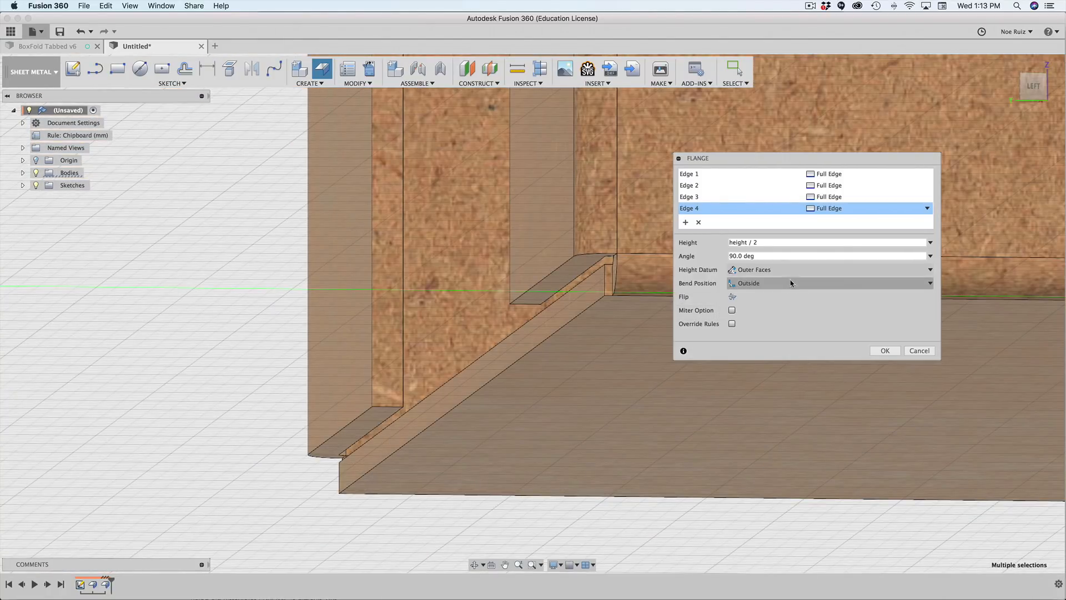
# Set the bend position to Inside and create the four tab flanges.
pyautogui.click(791, 284)
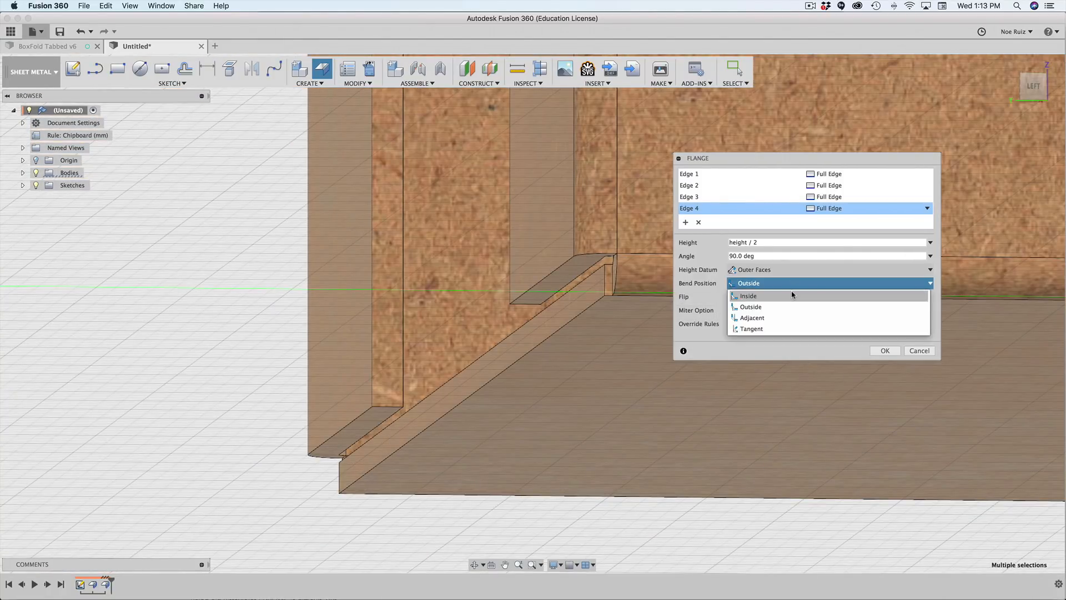
pyautogui.click(791, 291)
pyautogui.scroll(-3, 638, 288)
pyautogui.scroll(-5, 638, 289)
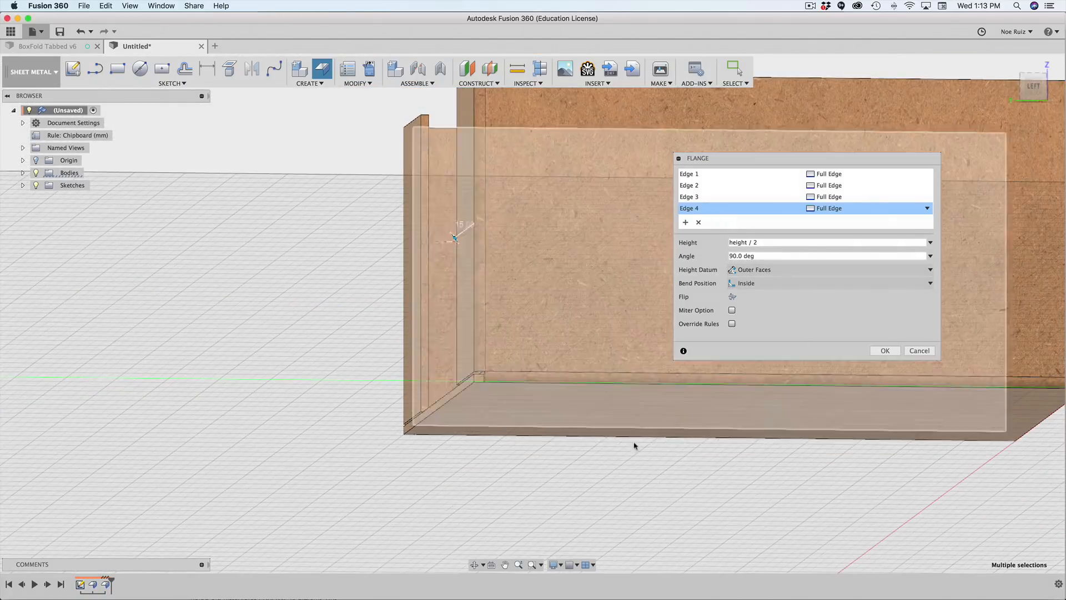
pyautogui.keyDown('shift'); pyautogui.moveTo(634, 445); pyautogui.dragTo(719, 515, button='middle'); pyautogui.keyUp('shift')
pyautogui.scroll(-5, 612, 443)
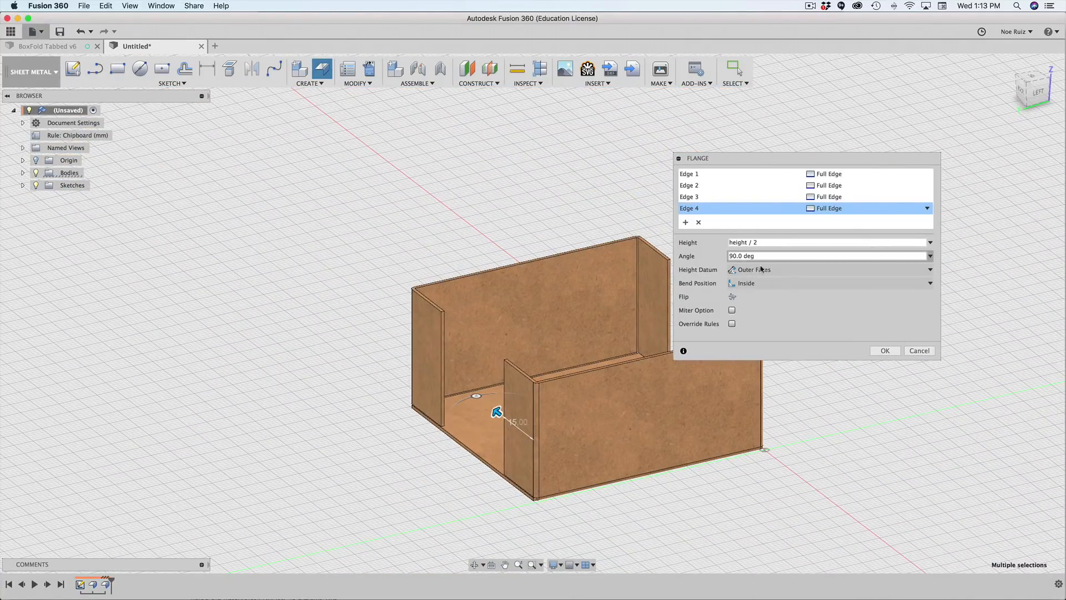
pyautogui.click(885, 351)
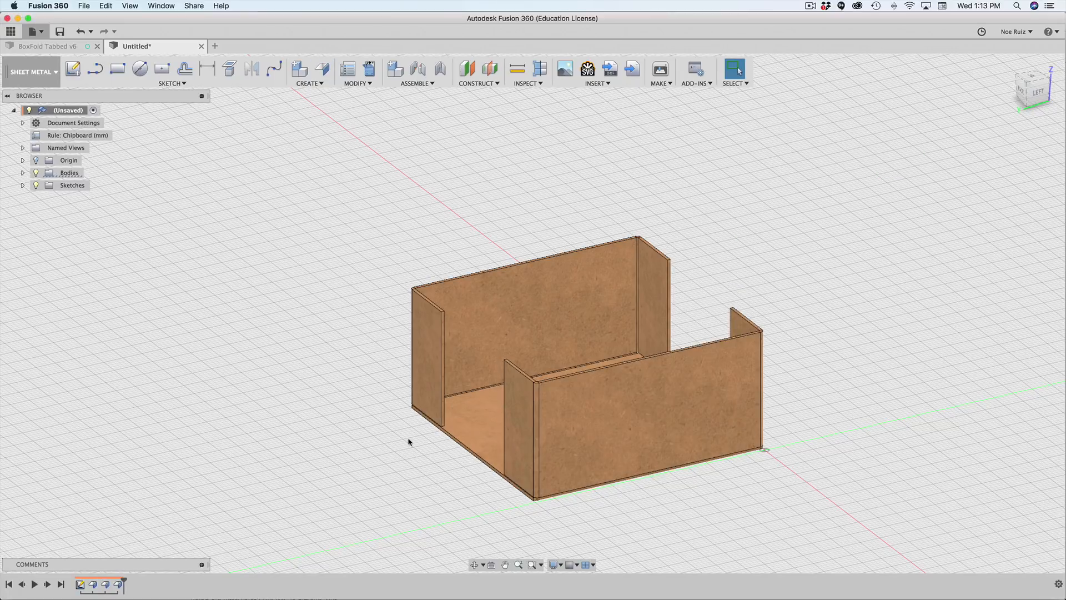
# Examine the box with its four tabs from several sides, including the open edge of the base beneath the tabs.
pyautogui.scroll(5, 404, 439)
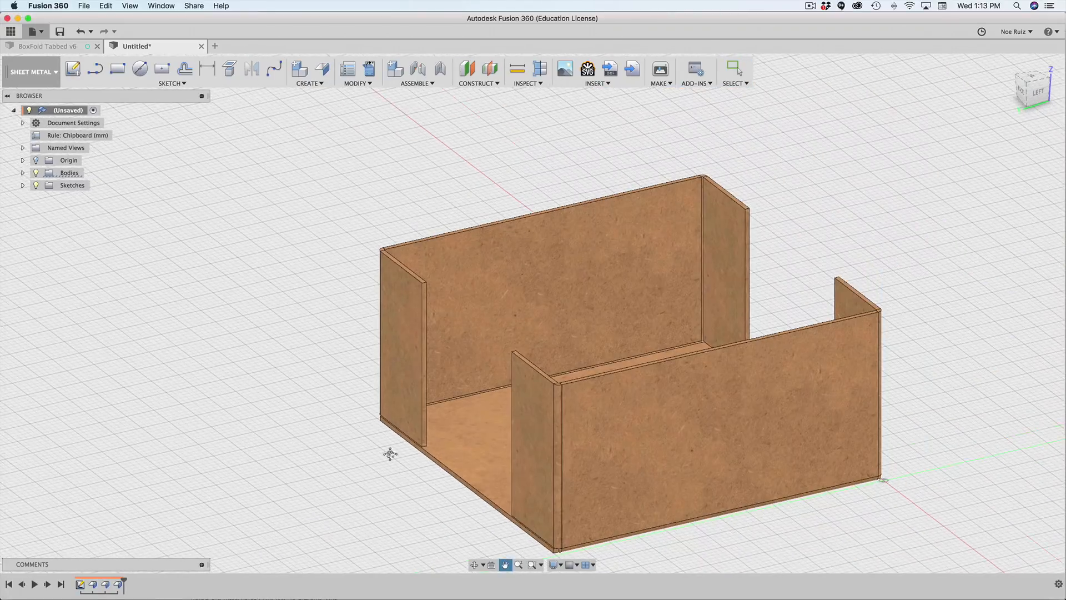
pyautogui.moveTo(904, 504)
pyautogui.keyDown('shift'); pyautogui.mouseDown(button='middle')
pyautogui.moveTo(840, 504)
pyautogui.moveTo(905, 497)
pyautogui.mouseUp(button='middle'); pyautogui.keyUp('shift')
pyautogui.scroll(3, 388, 473)
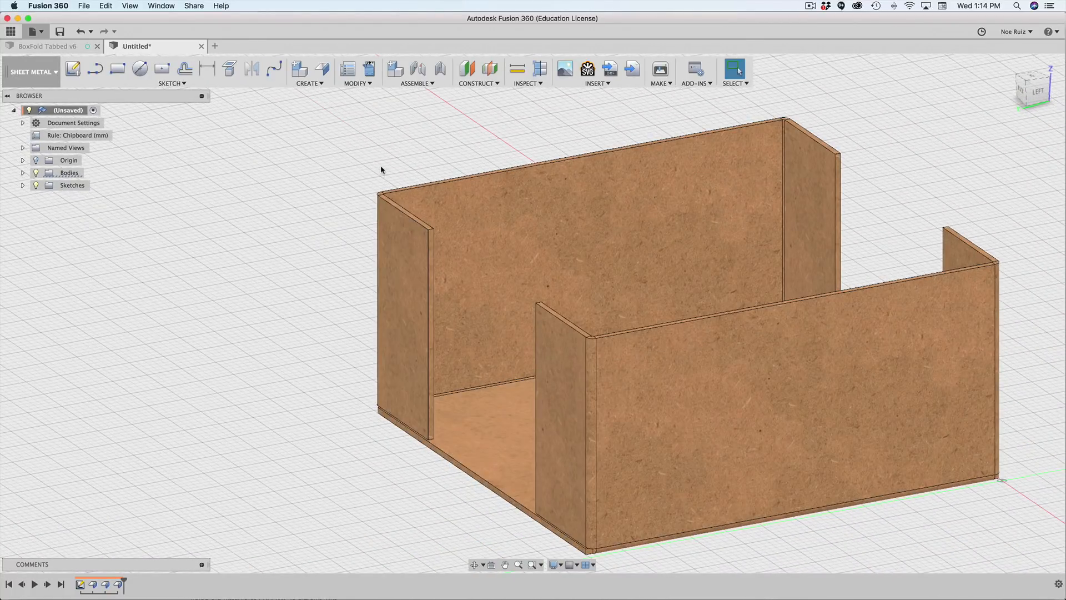
pyautogui.moveTo(382, 171); pyautogui.dragTo(364, 177, button='middle')
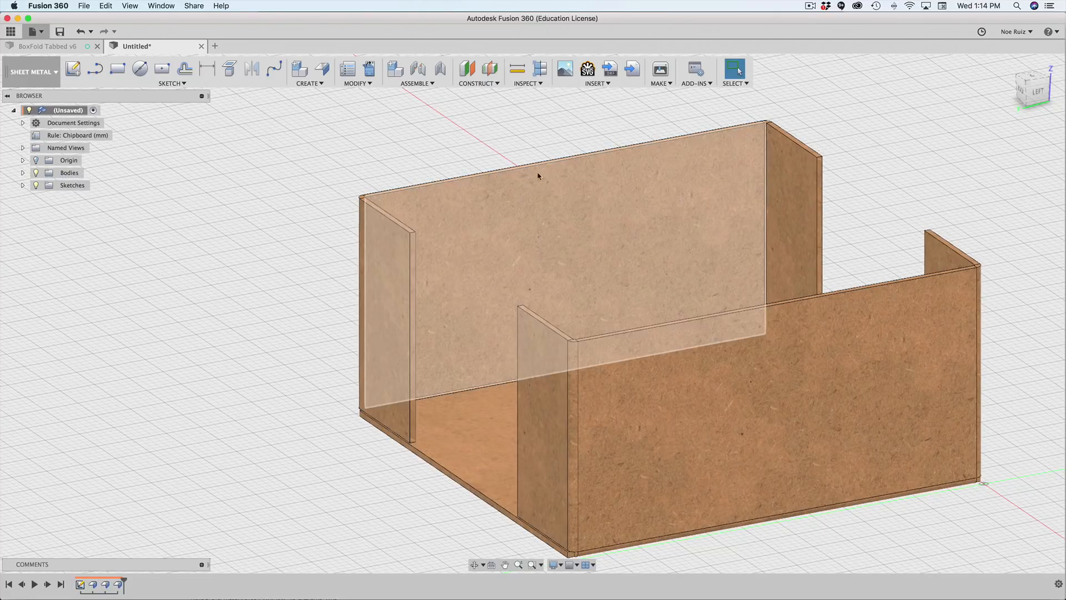
pyautogui.keyDown('shift'); pyautogui.moveTo(801, 207); pyautogui.dragTo(738, 195, button='middle'); pyautogui.keyUp('shift')
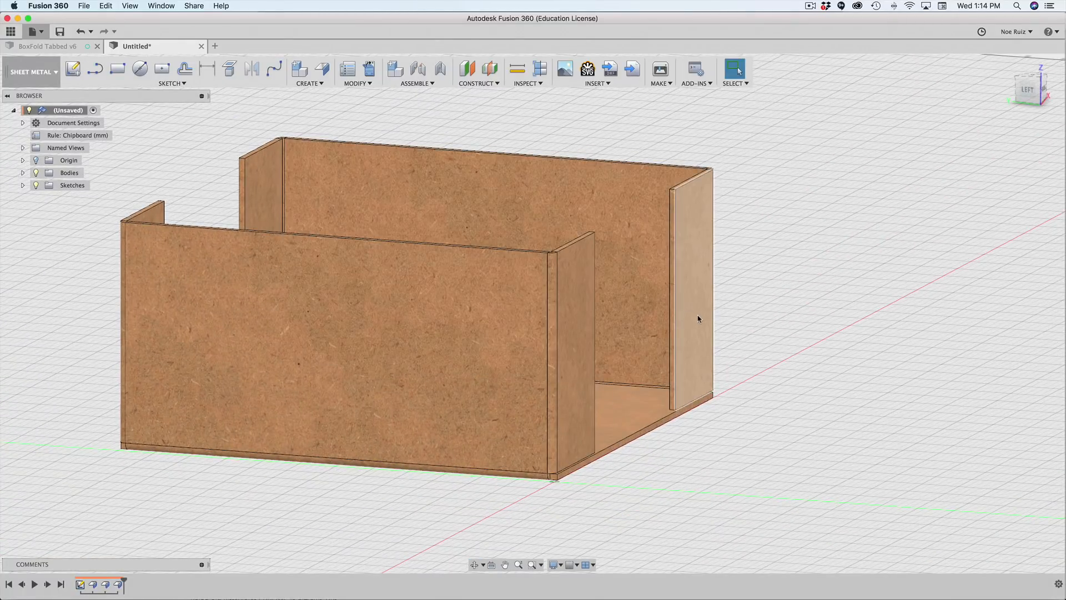
pyautogui.moveTo(812, 310); pyautogui.dragTo(820, 322, button='middle')
pyautogui.keyDown('shift'); pyautogui.moveTo(832, 326); pyautogui.dragTo(869, 262, button='middle'); pyautogui.keyUp('shift')
pyautogui.scroll(5, 322, 378)
pyautogui.scroll(3, 328, 366)
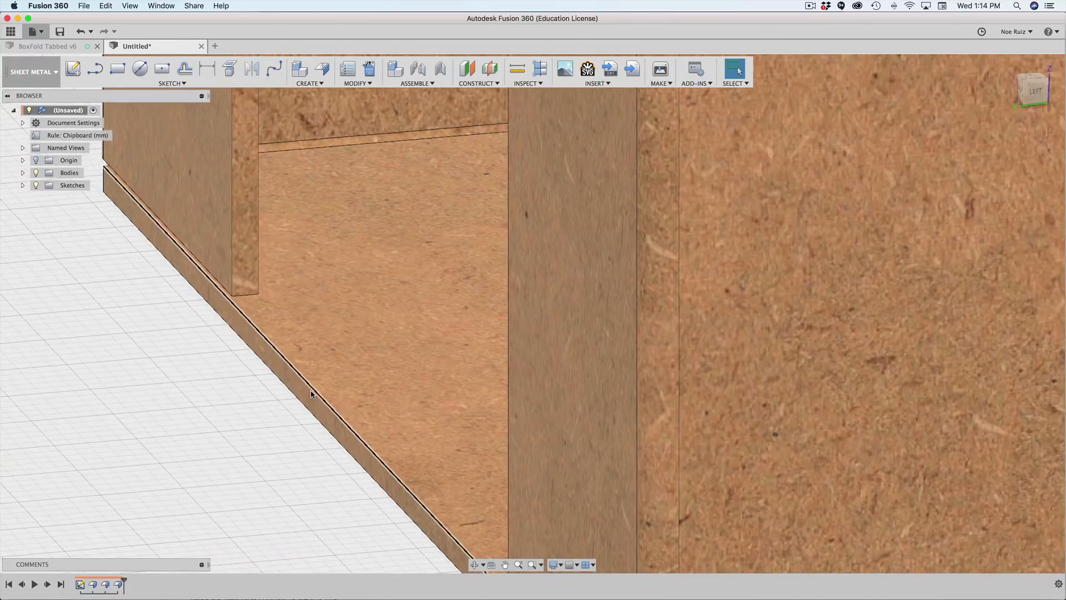
# Start a flange along the base's upper edge at the open end and pull it up to a height of 4.50 mm.
pyautogui.scroll(-5, 333, 403)
pyautogui.keyDown('shift'); pyautogui.moveTo(367, 413); pyautogui.dragTo(369, 400, button='middle'); pyautogui.keyUp('shift')
pyautogui.click(322, 68)
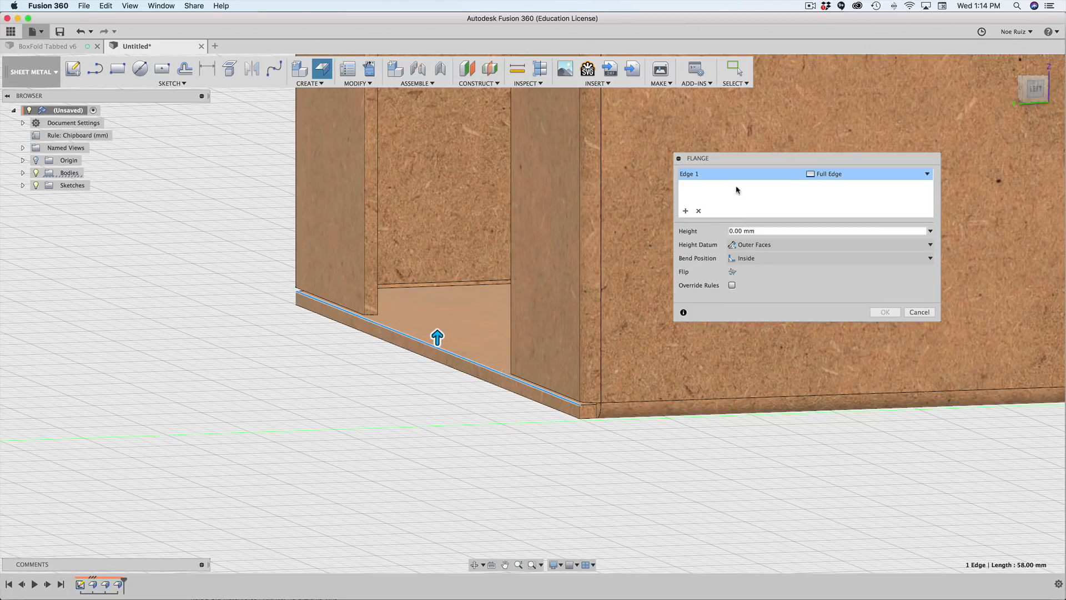
pyautogui.scroll(5, 340, 305)
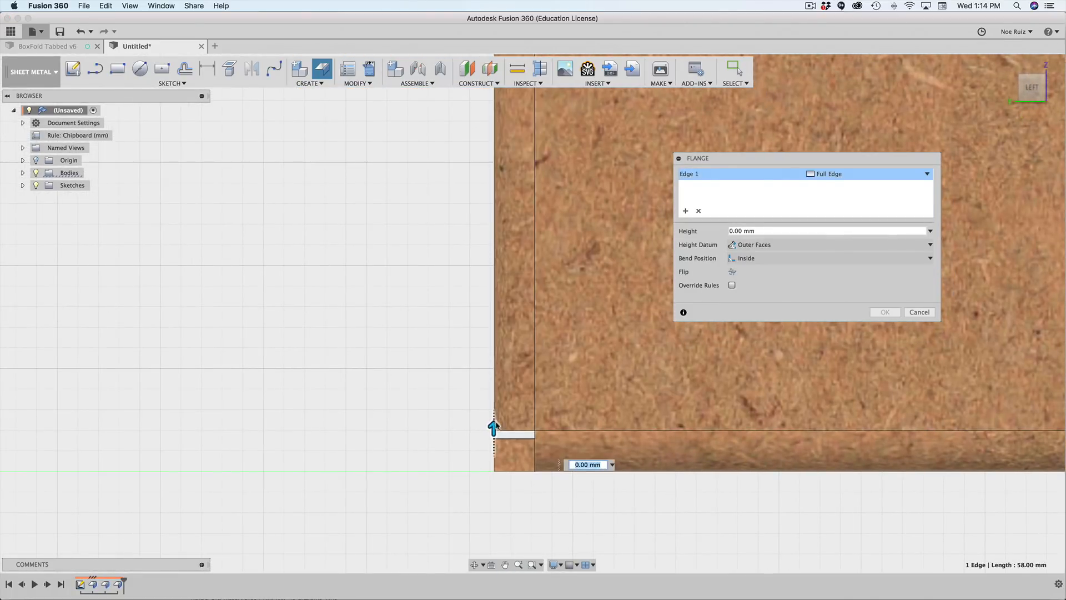
pyautogui.moveTo(490, 387); pyautogui.dragTo(492, 303)
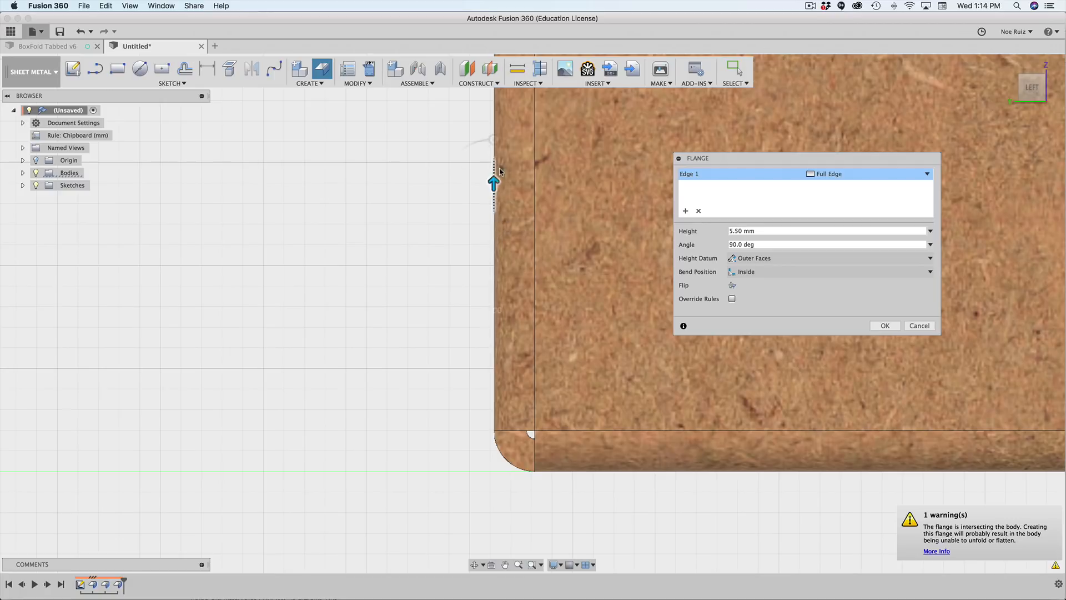
pyautogui.moveTo(503, 262); pyautogui.dragTo(503, 243)
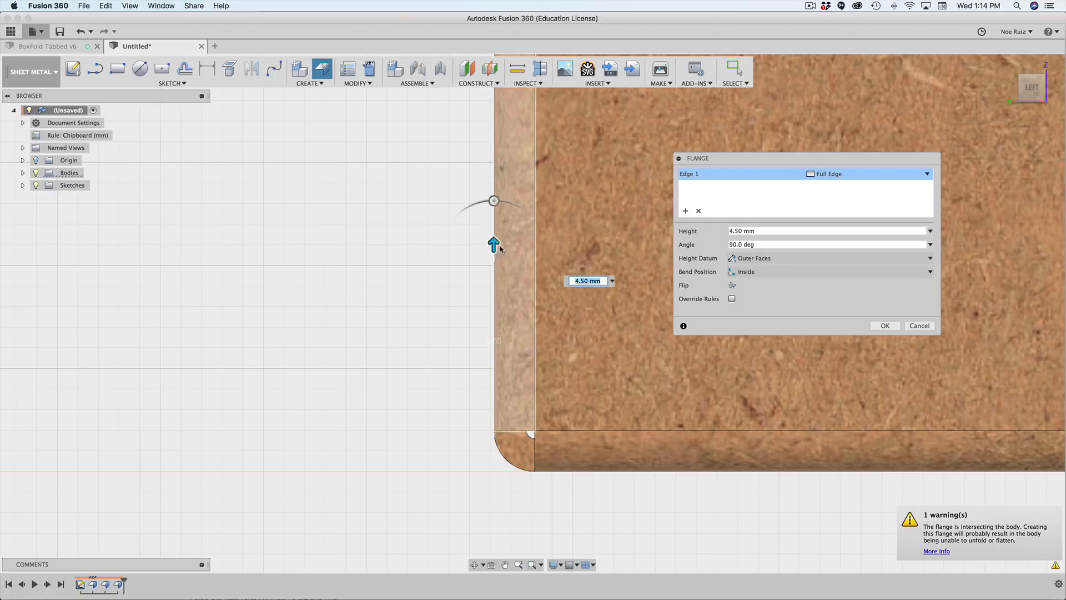
# Try the Outside bend position for the base flange and inspect its fit against the tabs.
pyautogui.click(764, 272)
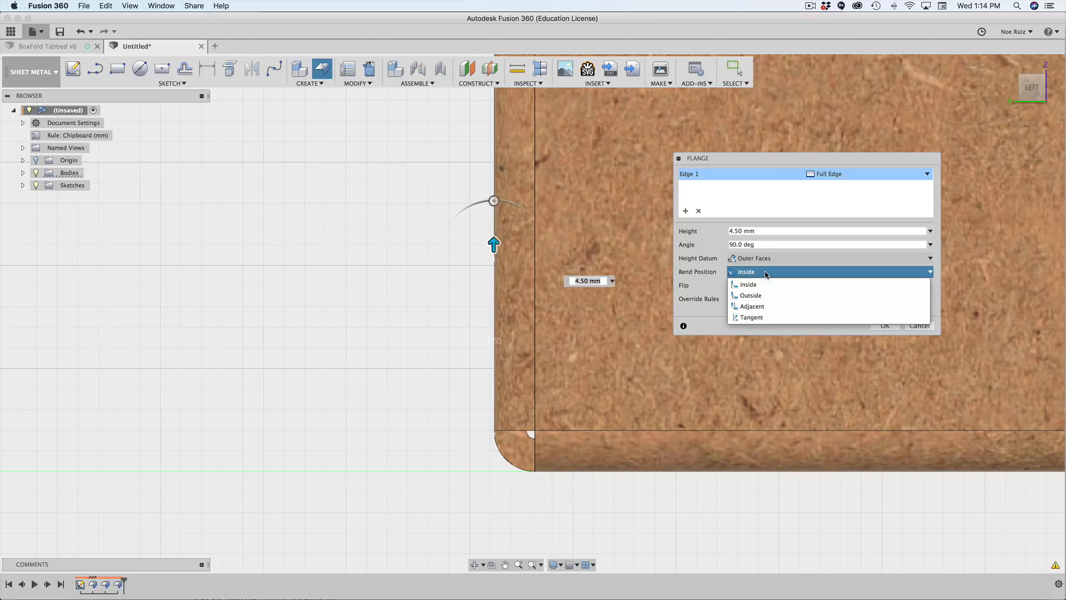
pyautogui.click(761, 295)
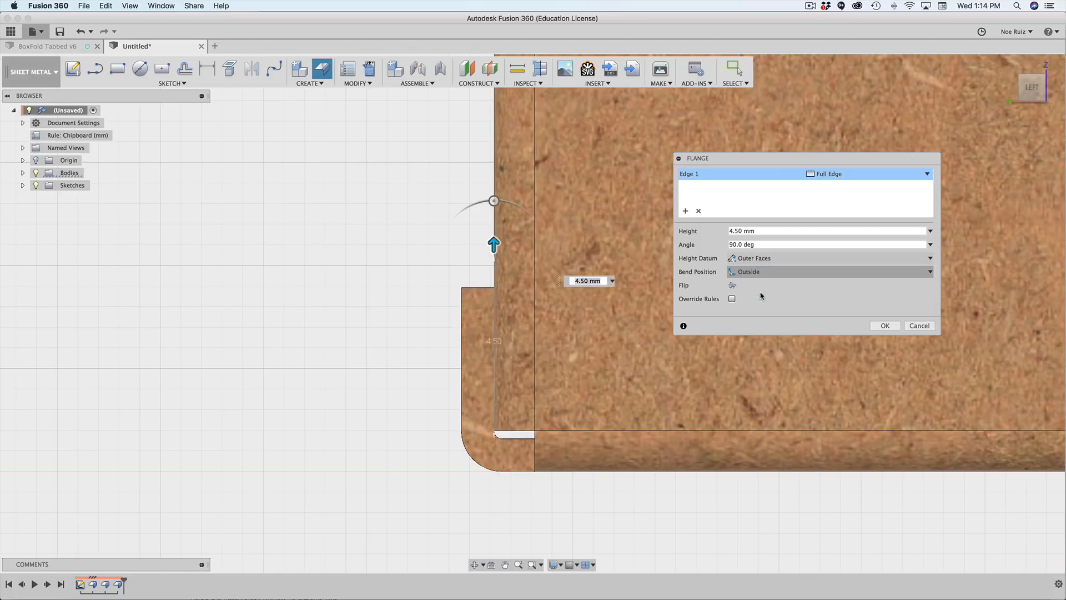
pyautogui.scroll(5, 489, 303)
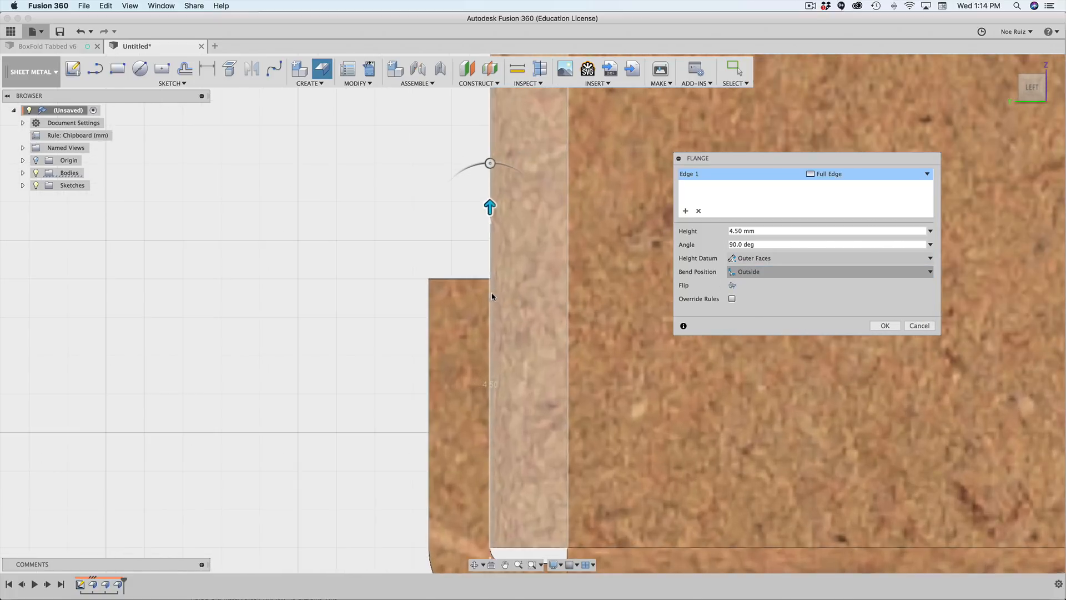
pyautogui.scroll(-3, 475, 282)
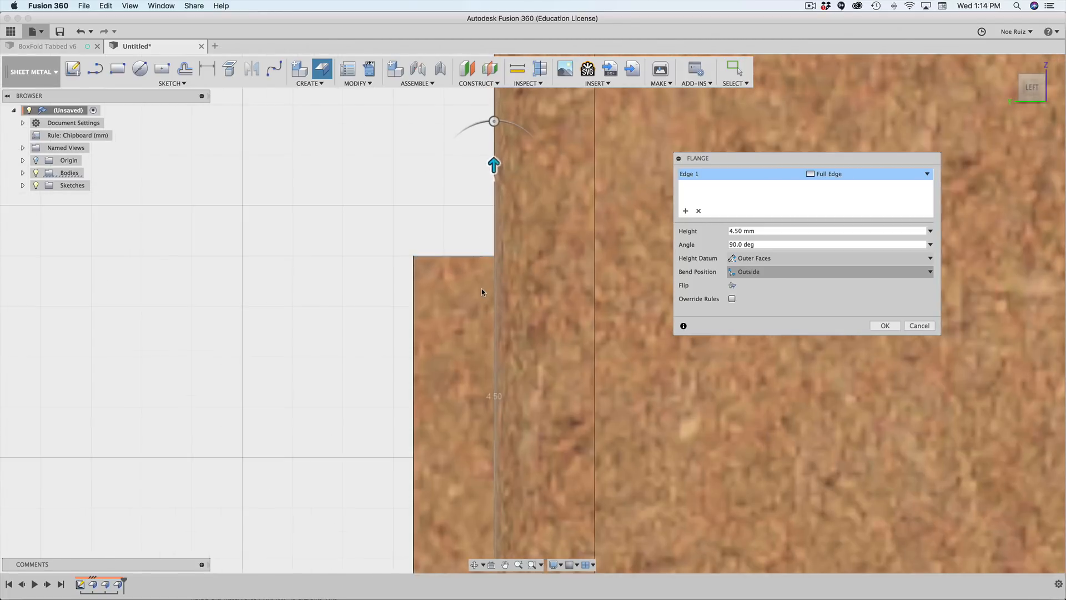
pyautogui.moveTo(385, 297)
pyautogui.keyDown('shift'); pyautogui.mouseDown(button='middle')
pyautogui.moveTo(411, 321)
pyautogui.moveTo(401, 310)
pyautogui.mouseUp(button='middle'); pyautogui.keyUp('shift')
pyautogui.scroll(-5, 418, 189)
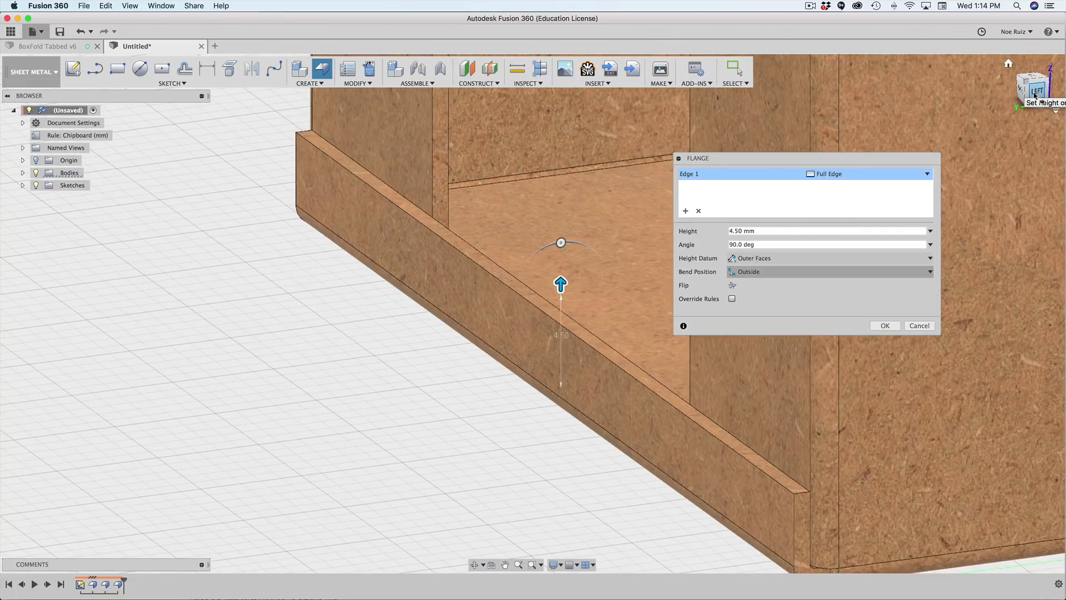
pyautogui.click(1034, 95)
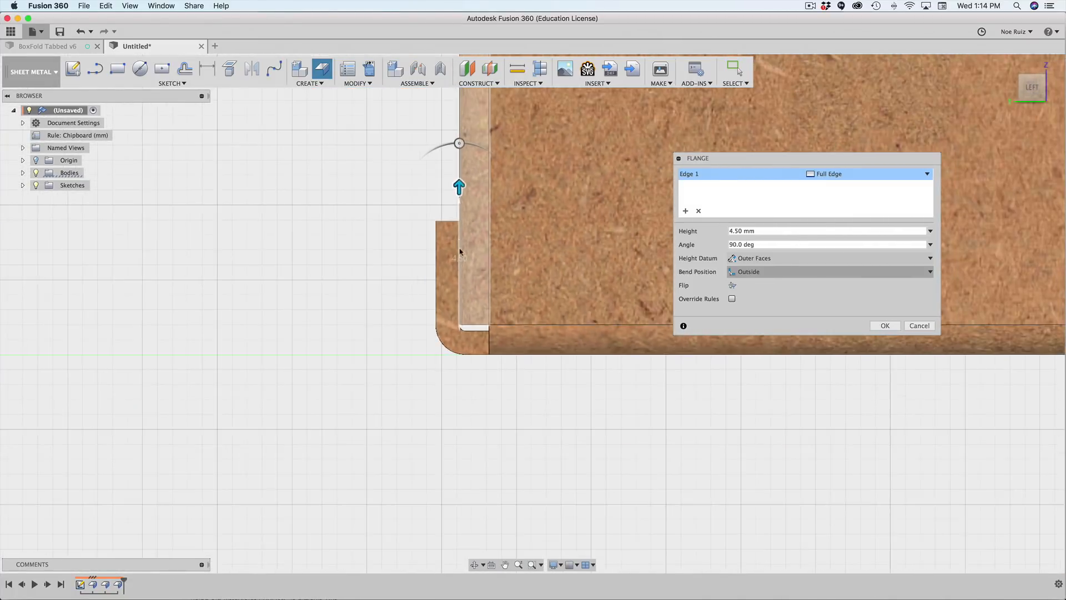
# Set the base flange's bend position to Adjacent and check its clearance from the tabs.
pyautogui.click(757, 273)
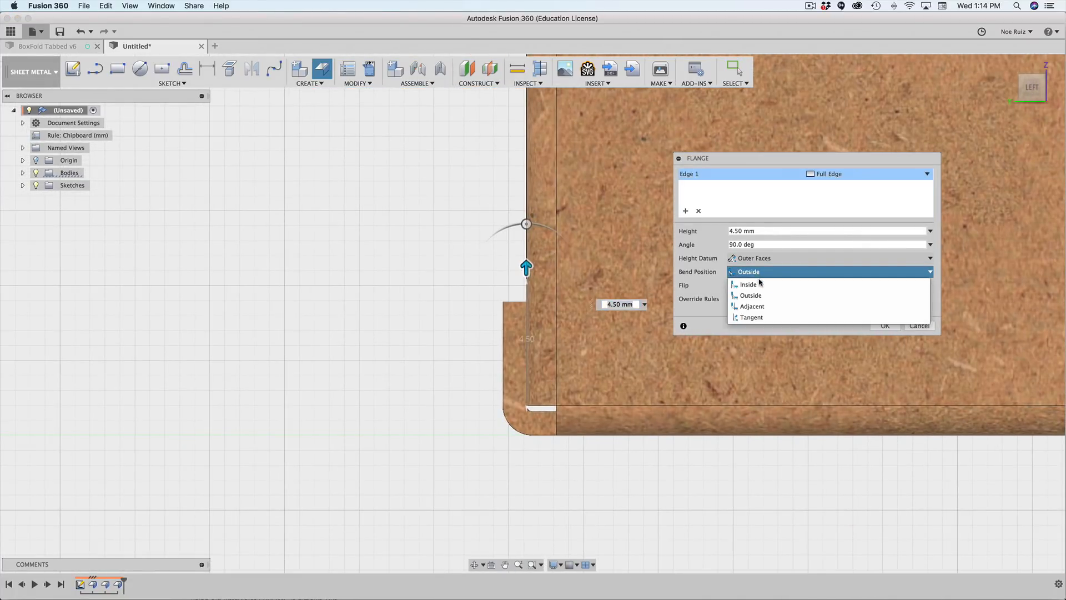
pyautogui.click(760, 307)
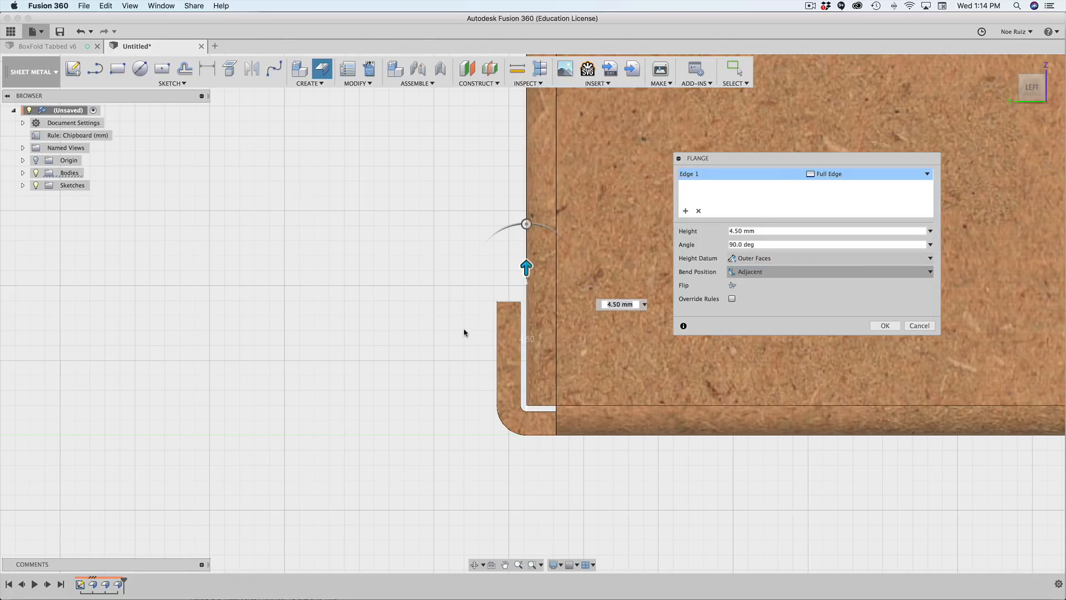
pyautogui.scroll(3, 466, 334)
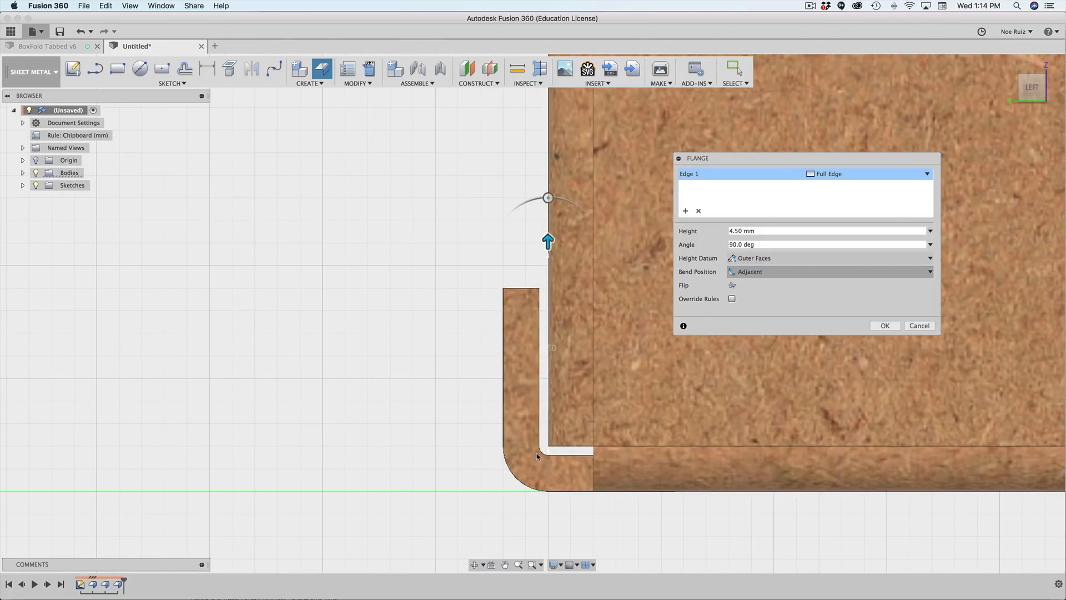
# Lower the base flange's height to 2.20 mm and inspect it along the open edge.
pyautogui.moveTo(546, 288); pyautogui.dragTo(479, 355)
pyautogui.scroll(5, 531, 448)
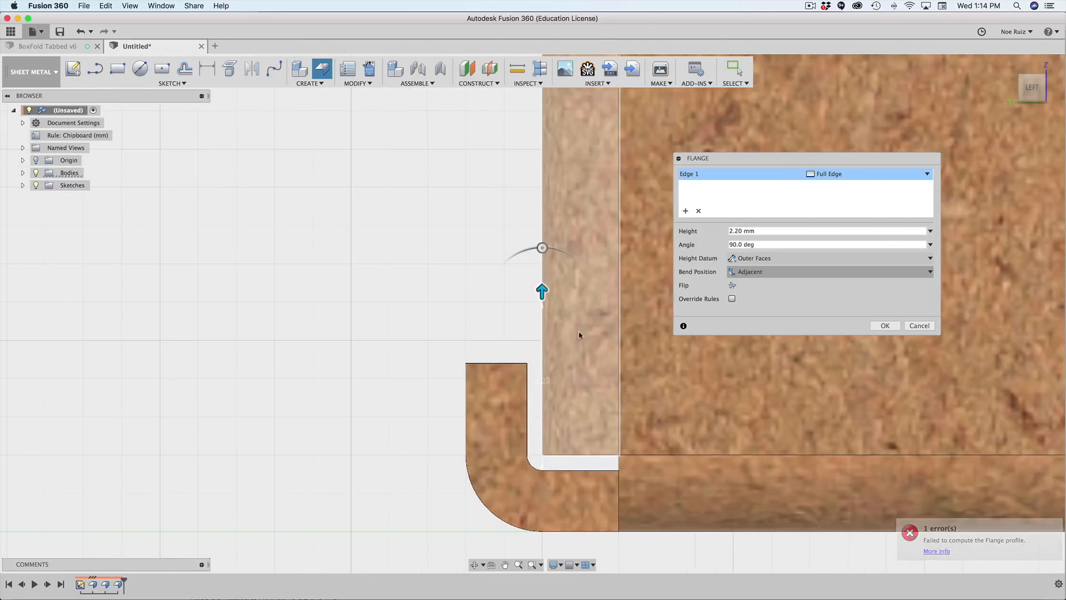
pyautogui.scroll(-5, 587, 263)
pyautogui.scroll(-3, 587, 263)
pyautogui.keyDown('shift'); pyautogui.moveTo(586, 263); pyautogui.dragTo(400, 315, button='middle'); pyautogui.keyUp('shift')
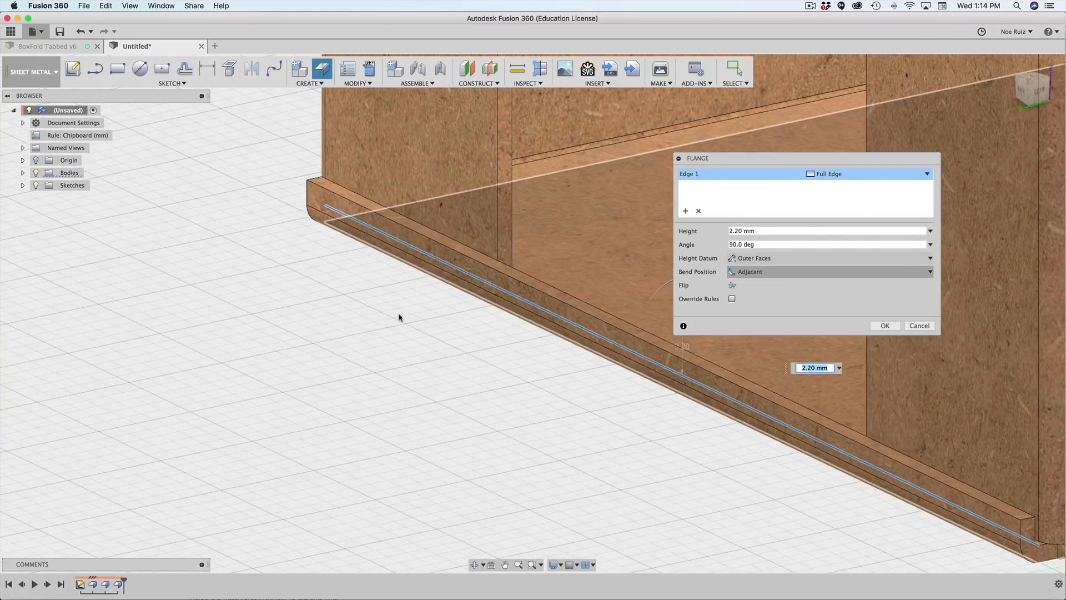
# Examine the corner where the base flange meets the side wall tab, checking the clearance around the bend.
pyautogui.scroll(3, 699, 425)
pyautogui.scroll(-5, 700, 424)
pyautogui.moveTo(651, 405); pyautogui.dragTo(561, 368, button='middle')
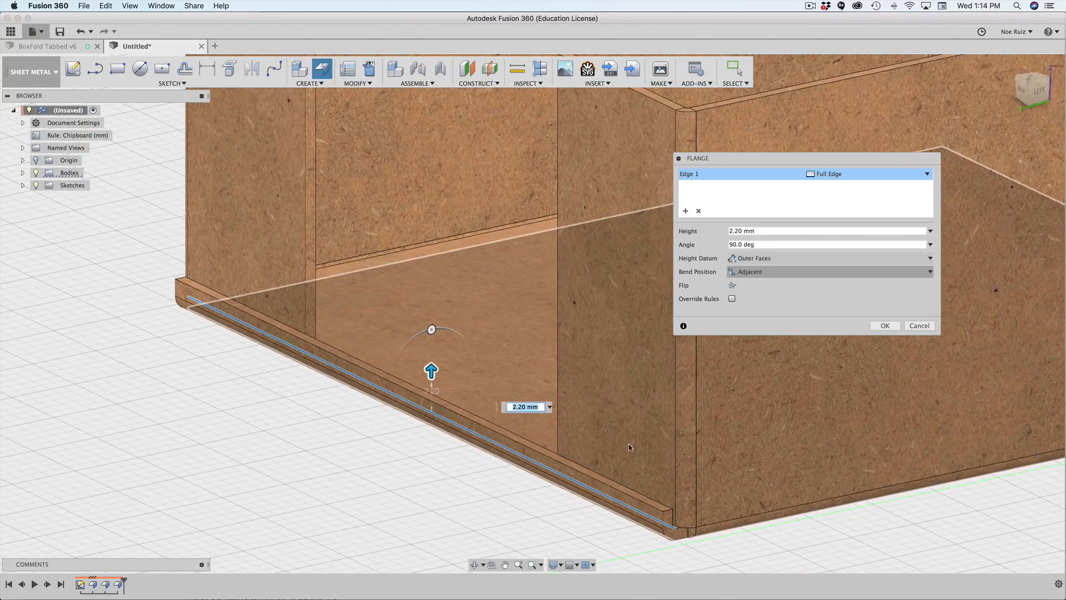
pyautogui.keyDown('shift'); pyautogui.moveTo(629, 444); pyautogui.dragTo(608, 427, button='middle'); pyautogui.keyUp('shift')
pyautogui.scroll(5, 488, 440)
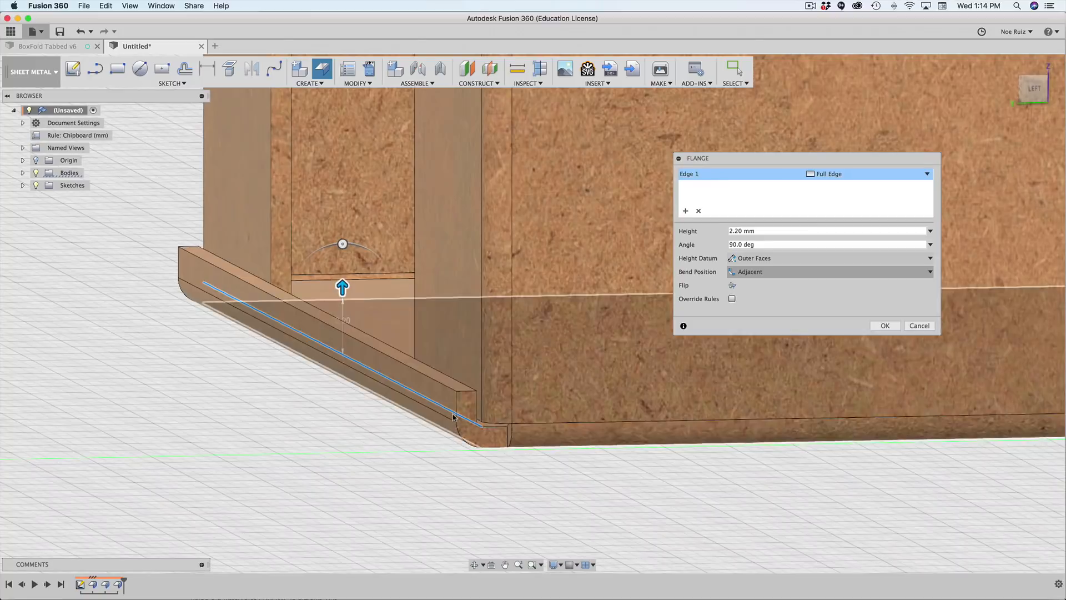
pyautogui.scroll(-4, 493, 433)
pyautogui.scroll(8, 492, 433)
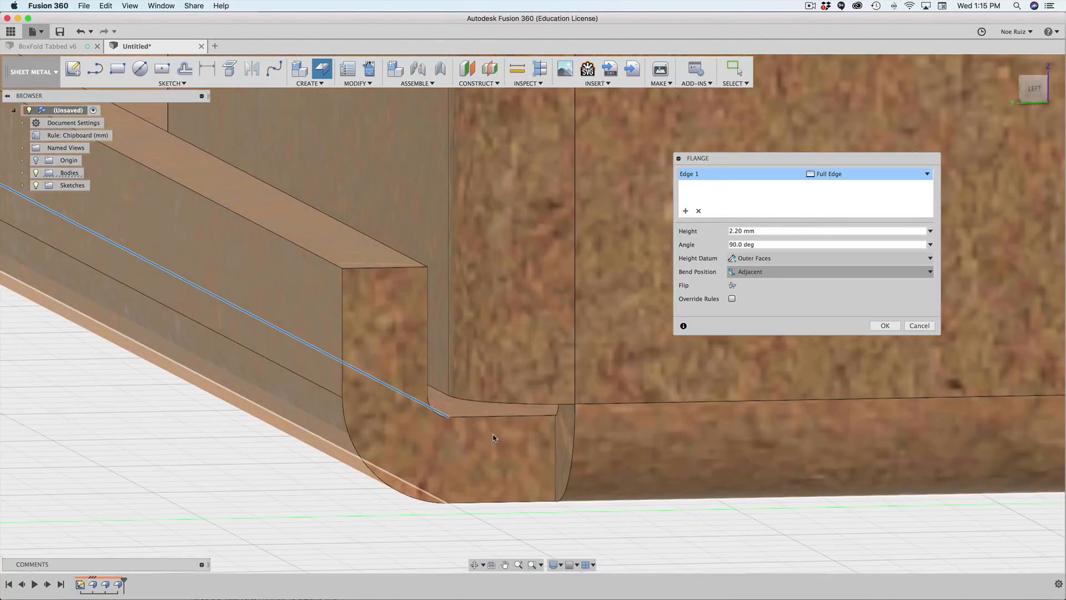
pyautogui.scroll(-4, 510, 442)
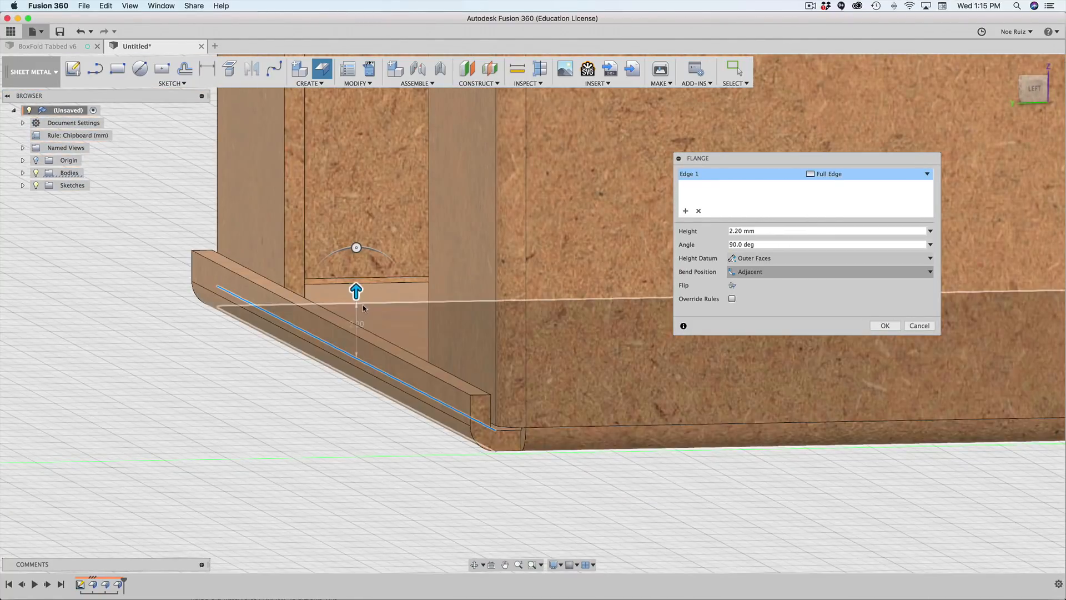
# Raise the base flange into a full end wall and set its height to the height parameter.
pyautogui.moveTo(356, 298); pyautogui.dragTo(357, 121)
pyautogui.scroll(-3, 341, 233)
pyautogui.moveTo(342, 254); pyautogui.dragTo(356, 493, button='middle')
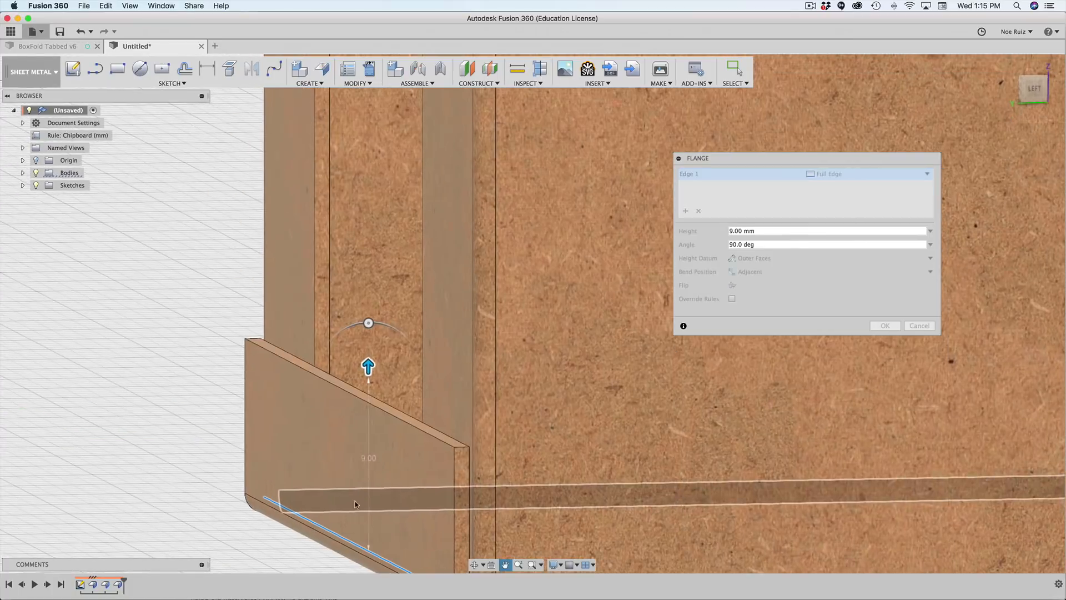
pyautogui.scroll(-2, 347, 364)
pyautogui.moveTo(365, 363); pyautogui.dragTo(390, 185)
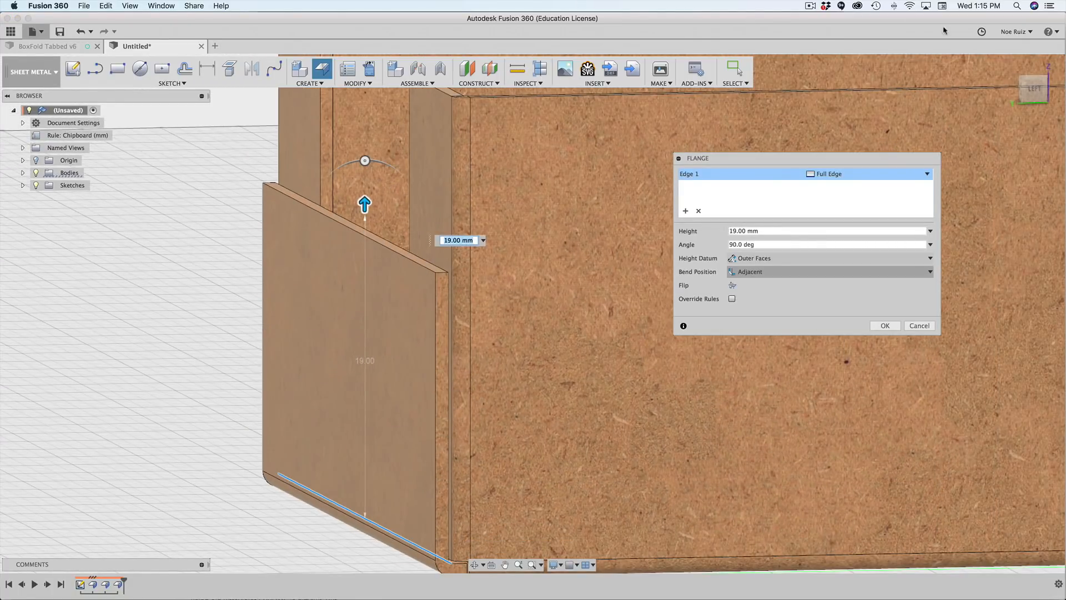
pyautogui.click(1029, 86)
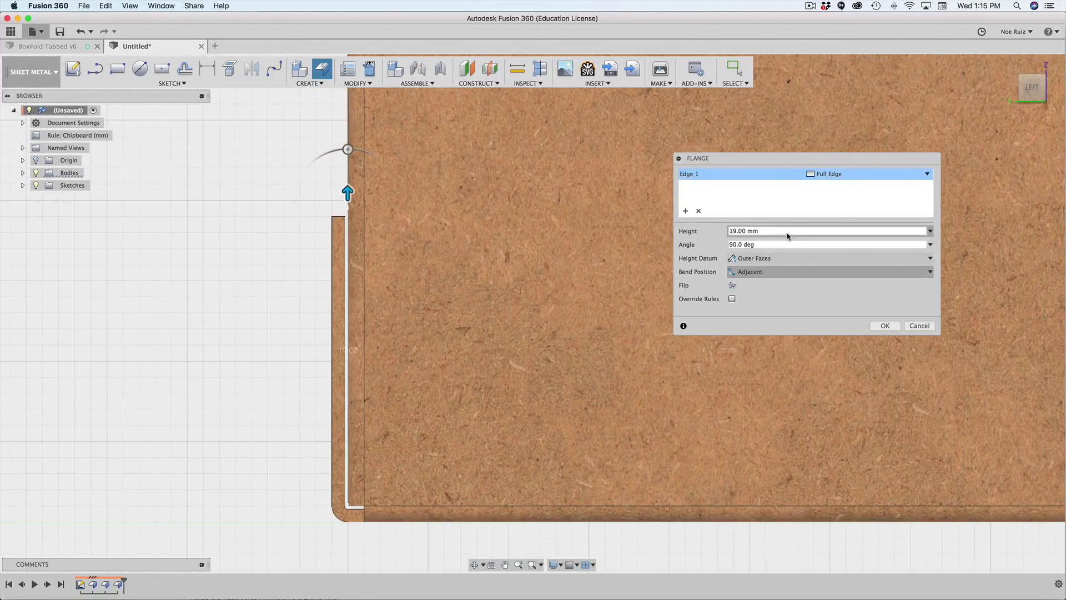
pyautogui.tripleClick(787, 233)
pyautogui.write('height')
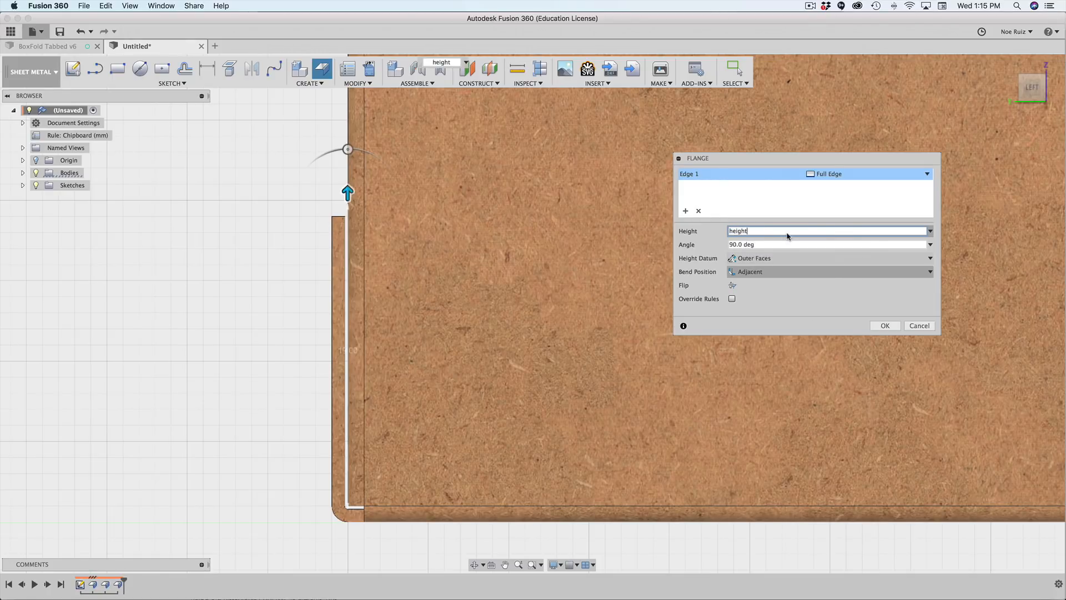
# Compare the end wall's top edge with the side wall's top edge and accept the flange.
pyautogui.scroll(-5, 431, 228)
pyautogui.scroll(10, 387, 150)
pyautogui.scroll(5, 444, 189)
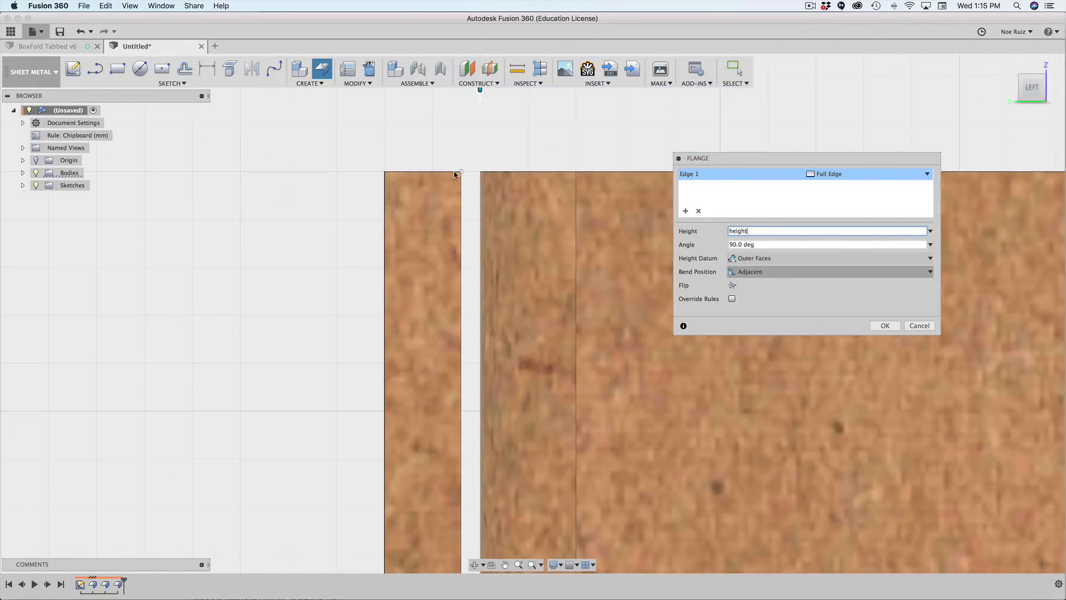
pyautogui.scroll(-6, 482, 159)
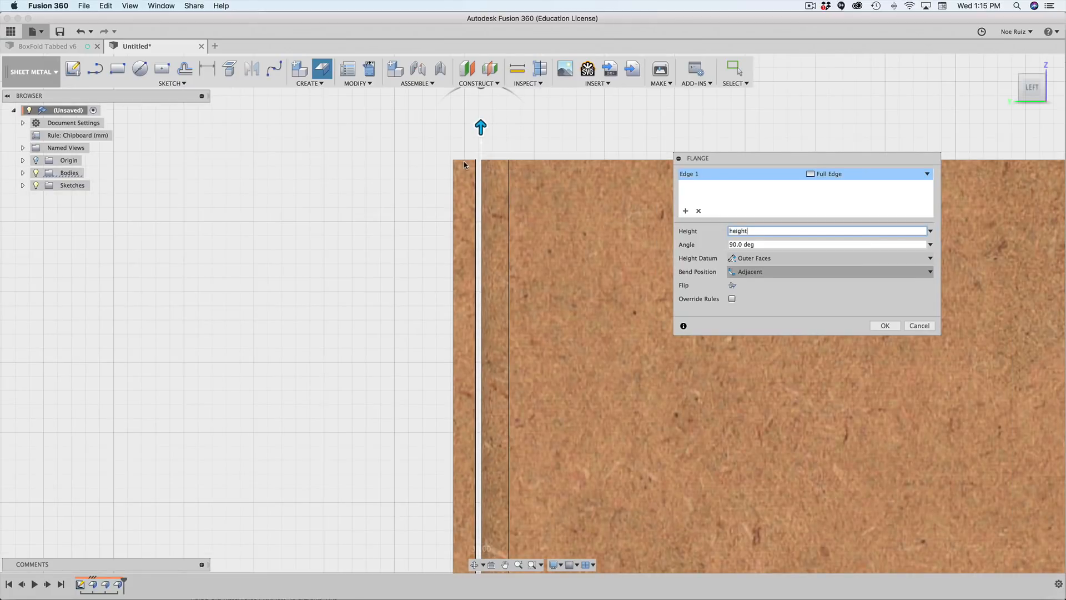
pyautogui.scroll(-2, 464, 164)
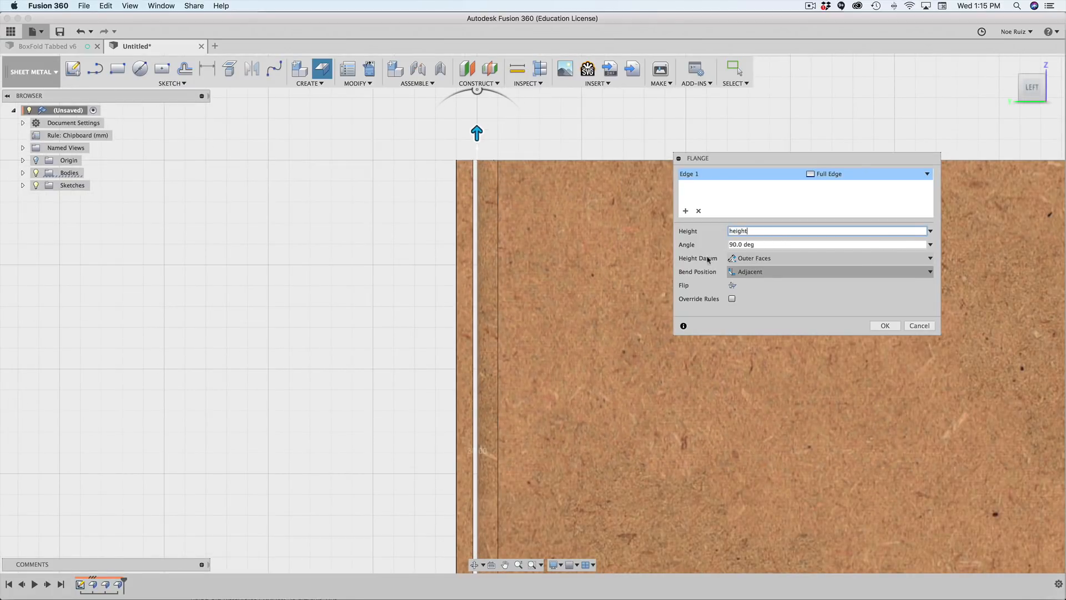
pyautogui.scroll(5, 472, 137)
pyautogui.scroll(-3, 465, 180)
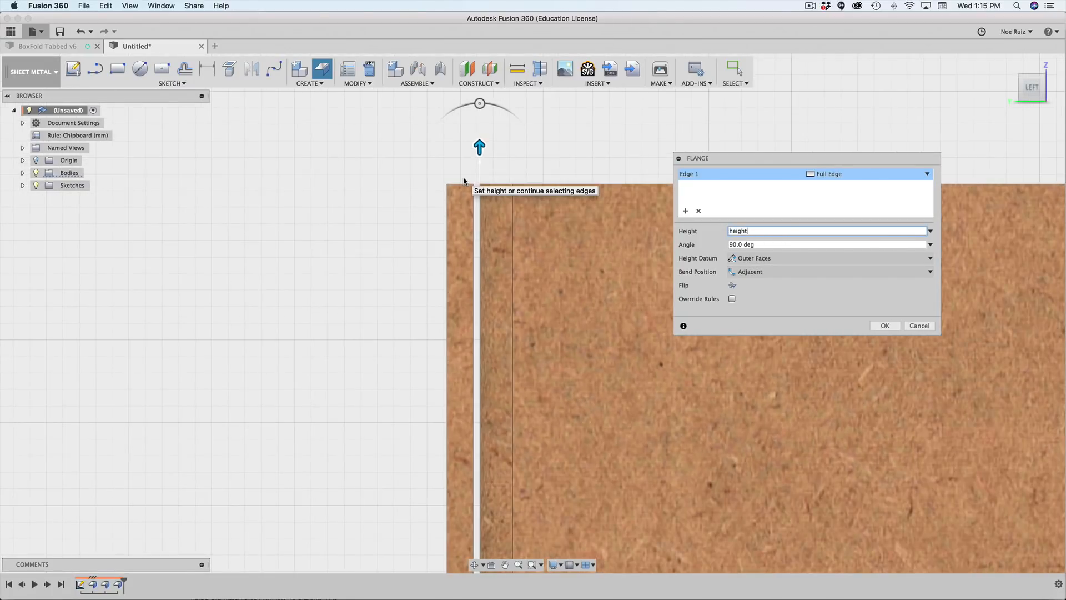
pyautogui.scroll(-2, 451, 161)
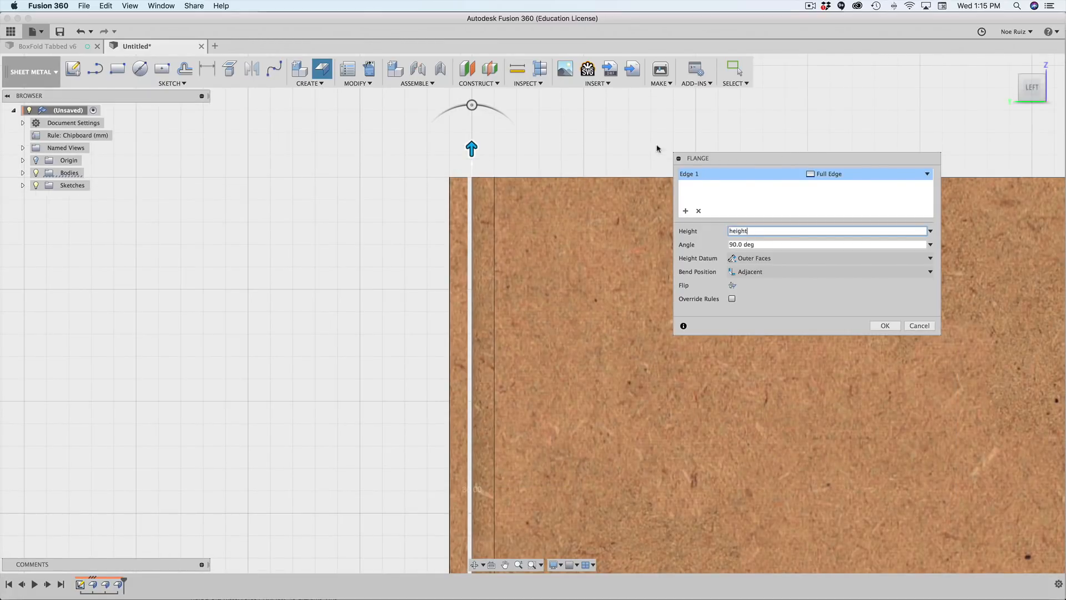
pyautogui.press('Return')
# Start a flange along the end wall's inner top edge and pull it over the box opening to 9.50 mm.
pyautogui.scroll(-3, 472, 119)
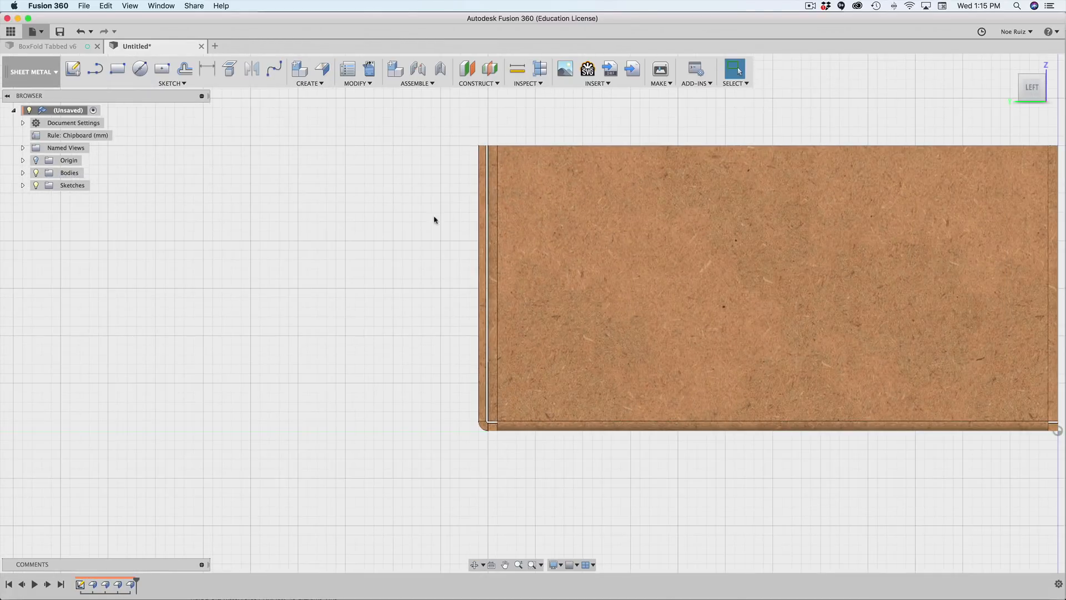
pyautogui.keyDown('shift'); pyautogui.moveTo(436, 220); pyautogui.dragTo(424, 193, button='middle'); pyautogui.keyUp('shift')
pyautogui.scroll(5, 424, 193)
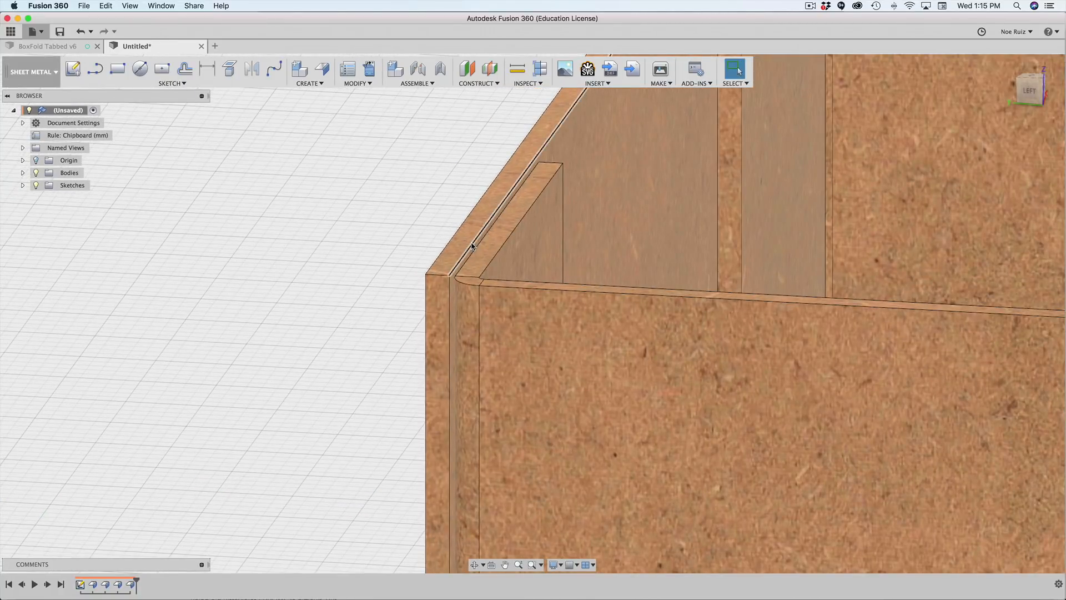
pyautogui.click(321, 70)
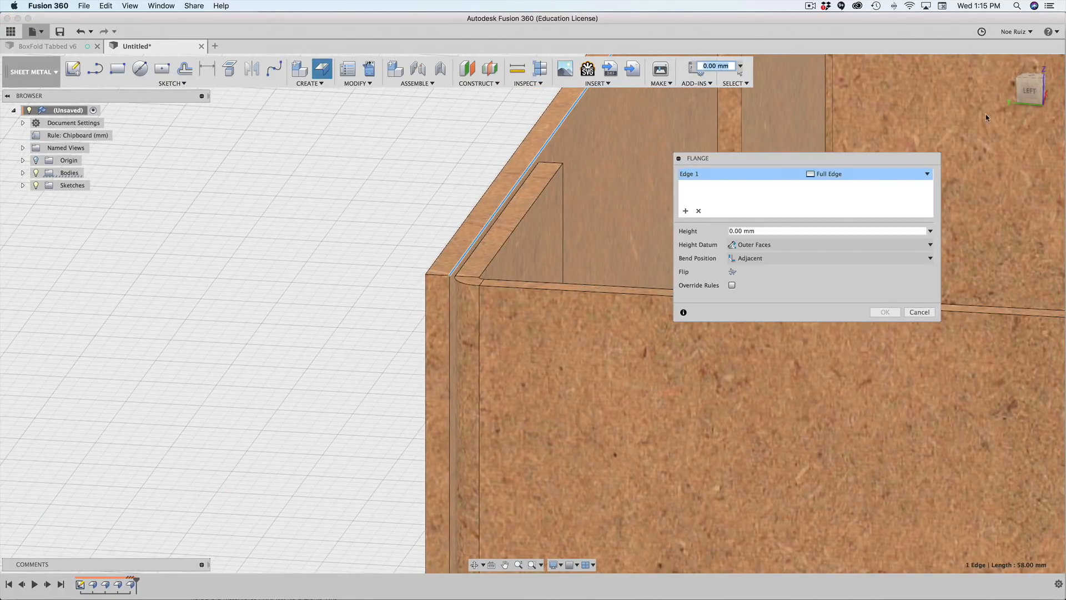
pyautogui.click(1027, 93)
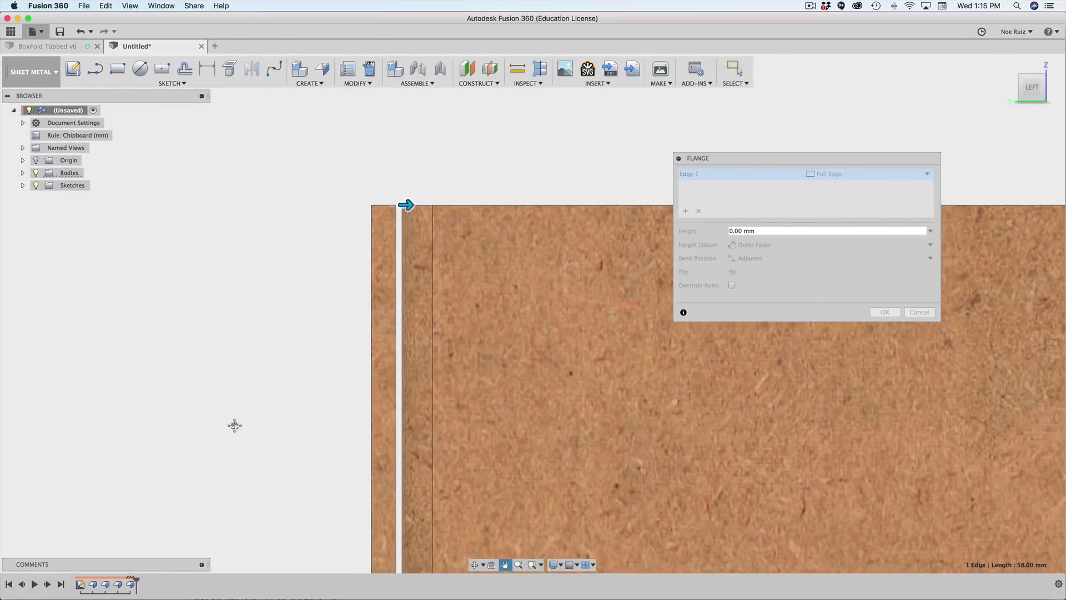
pyautogui.moveTo(313, 295); pyautogui.dragTo(591, 295)
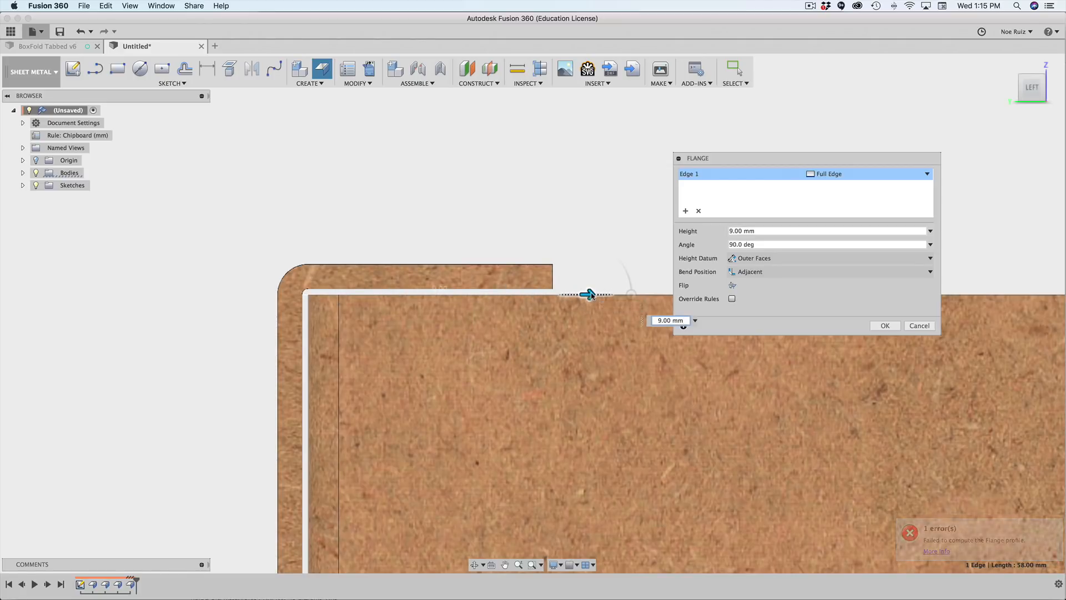
pyautogui.scroll(-2, 580, 229)
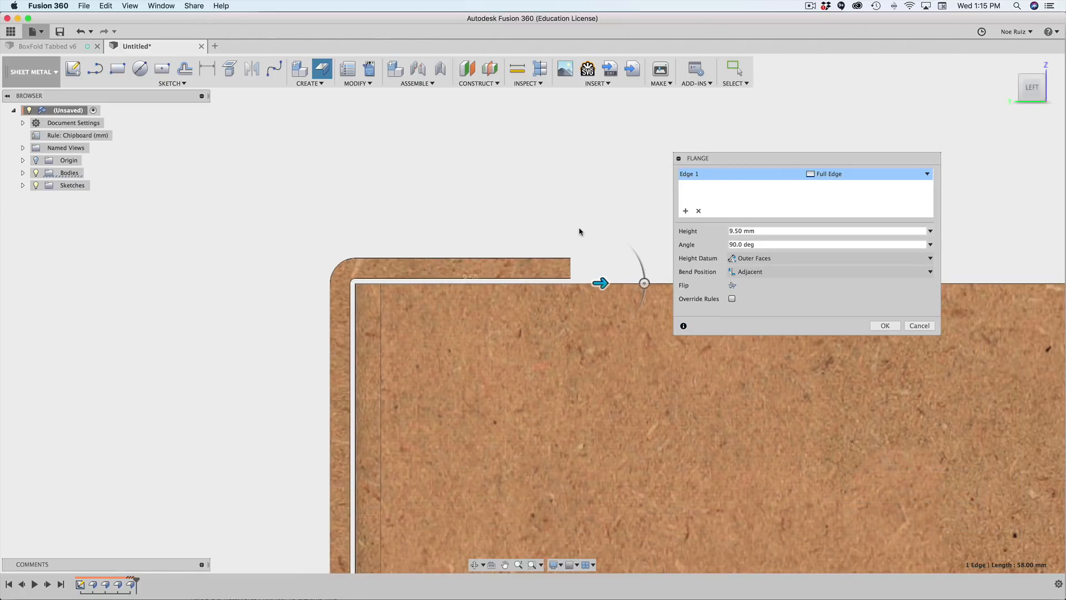
# Extend the lid flange across the top of the box to 62 mm, past the opposite end.
pyautogui.moveTo(579, 230); pyautogui.dragTo(334, 250, button='middle')
pyautogui.scroll(-3, 361, 258)
pyautogui.scroll(-3, 569, 232)
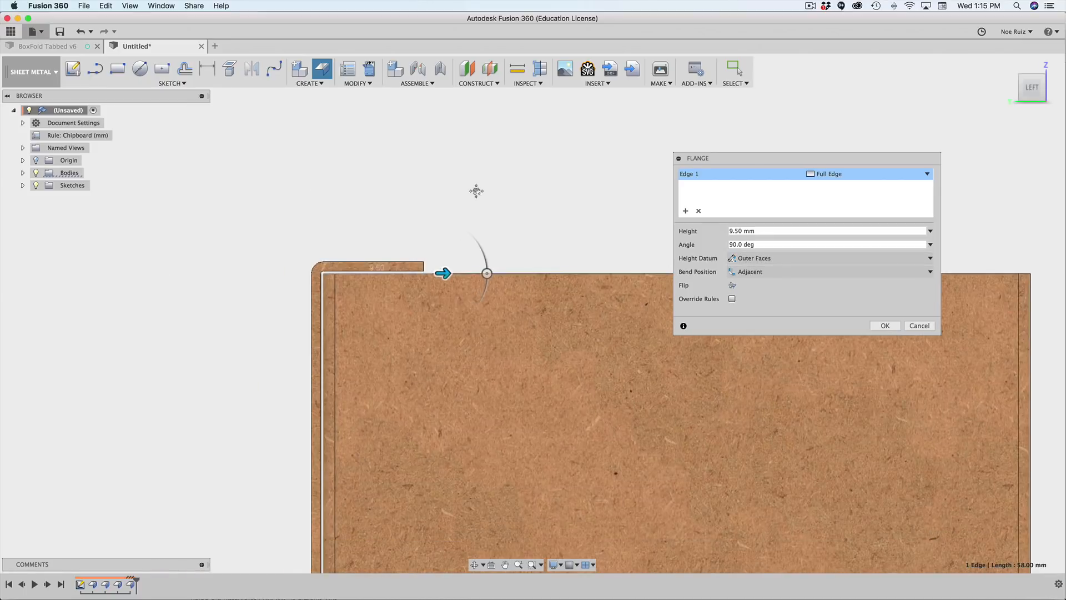
pyautogui.moveTo(476, 190); pyautogui.dragTo(123, 183, button='middle')
pyautogui.moveTo(95, 268); pyautogui.dragTo(652, 270)
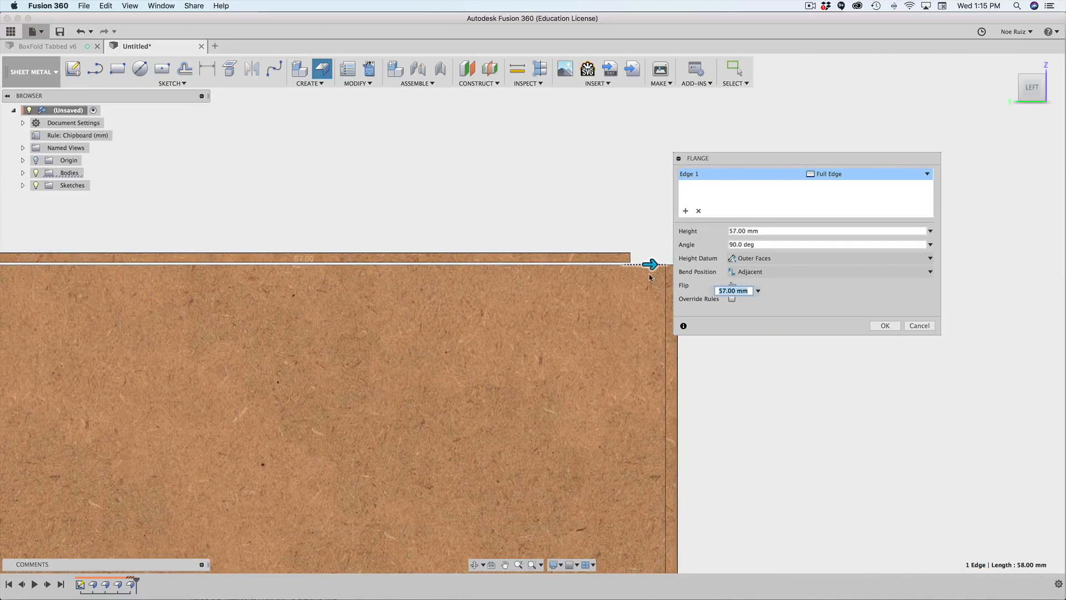
pyautogui.moveTo(555, 207); pyautogui.dragTo(332, 215, button='middle')
pyautogui.scroll(3, 391, 266)
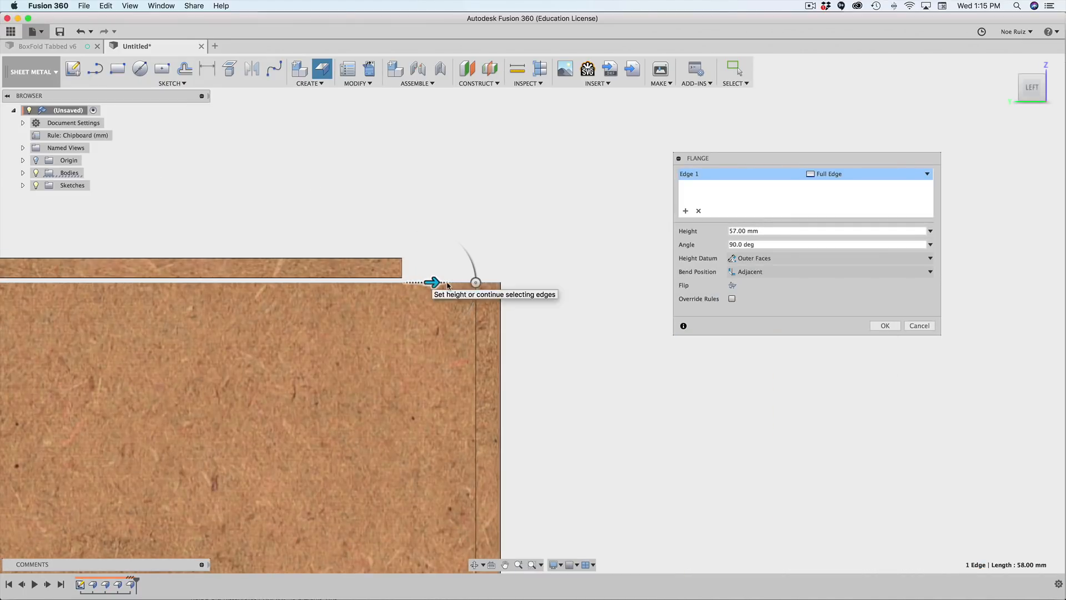
pyautogui.rightClick(424, 282)
pyautogui.click(426, 282)
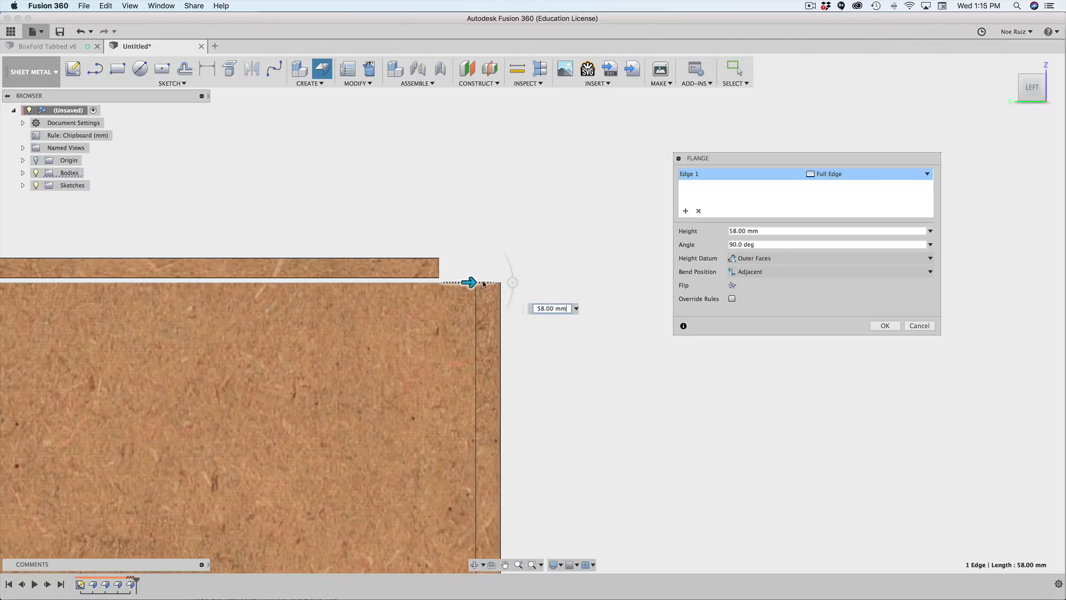
pyautogui.moveTo(483, 285); pyautogui.dragTo(530, 286)
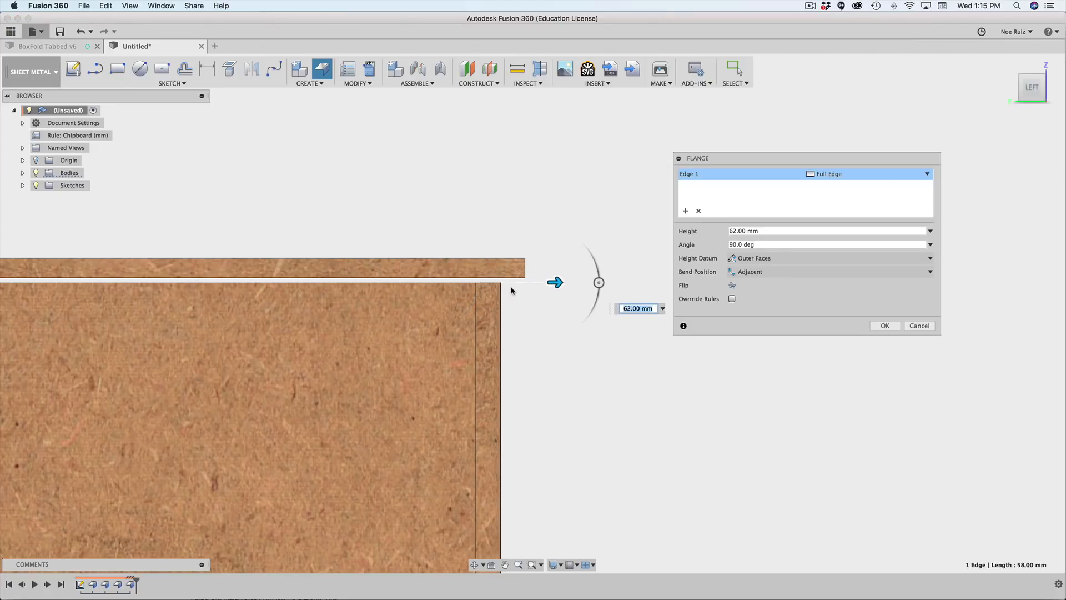
# Inspect the lid flange's overhang at the open end of the box and create the flange.
pyautogui.scroll(-5, 511, 286)
pyautogui.moveTo(449, 235); pyautogui.dragTo(504, 218, button='middle')
pyautogui.scroll(5, 577, 229)
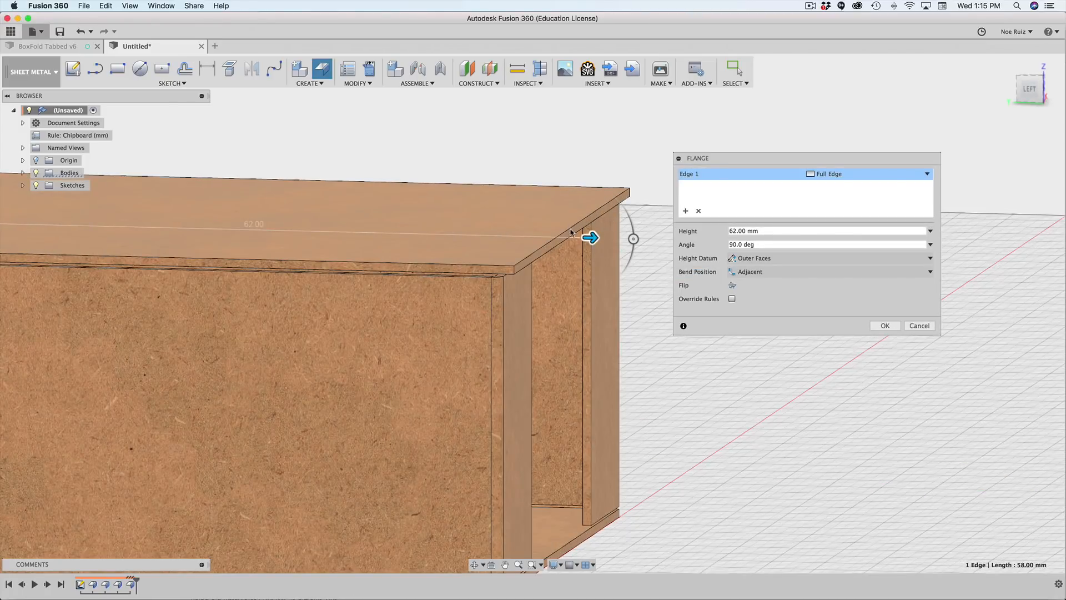
pyautogui.click(1030, 90)
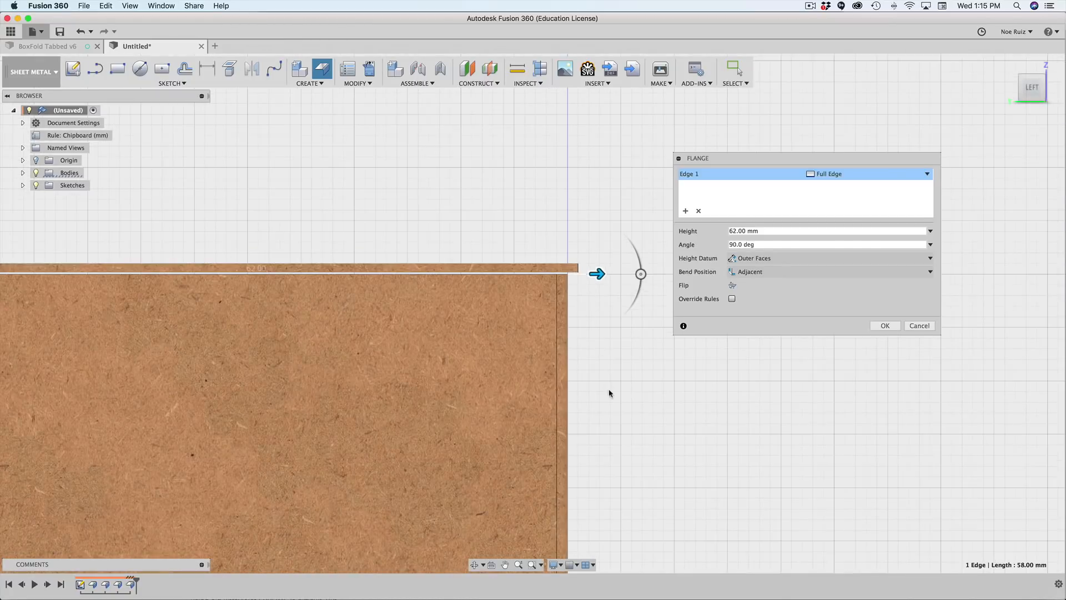
pyautogui.keyDown('shift'); pyautogui.moveTo(609, 388); pyautogui.dragTo(637, 339, button='middle'); pyautogui.keyUp('shift')
pyautogui.scroll(-4, 633, 333)
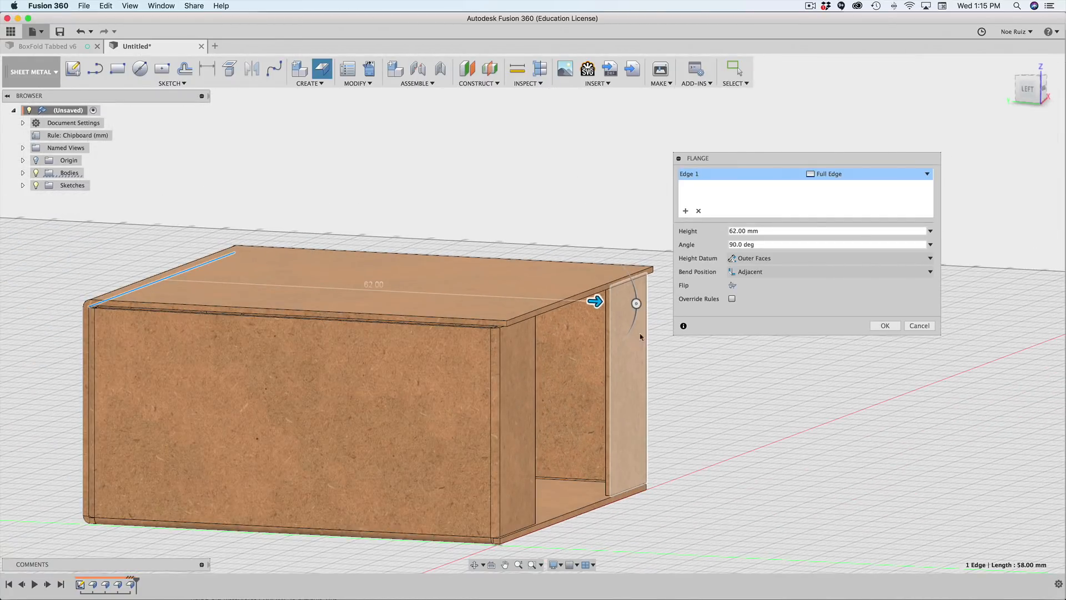
pyautogui.click(891, 327)
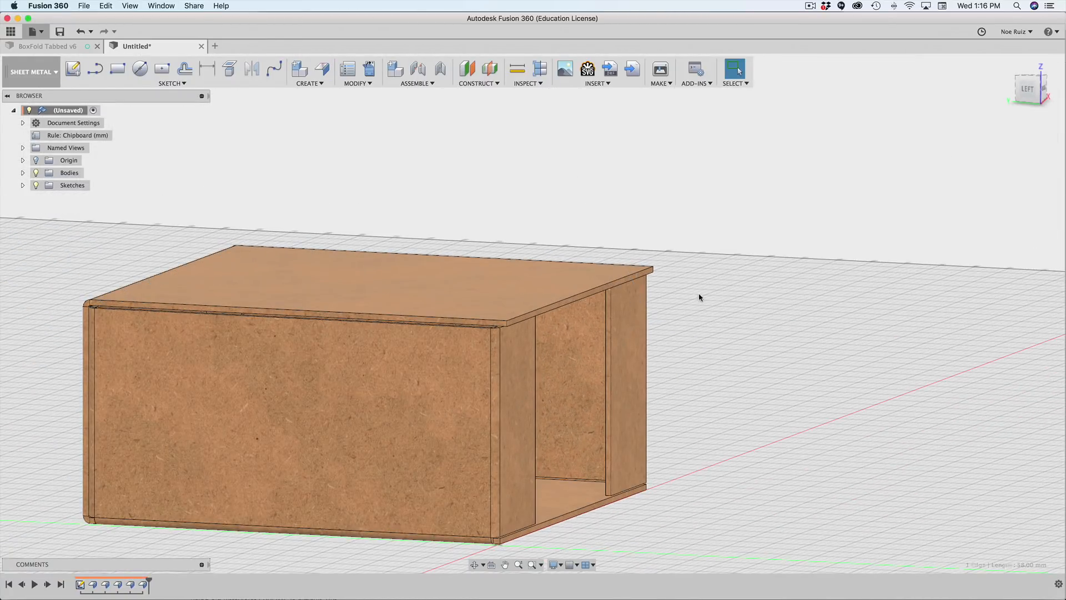
# Start a flange along the floor's edge at the open end of the box and pull it up to 6 mm.
pyautogui.keyDown('shift'); pyautogui.moveTo(697, 295); pyautogui.dragTo(731, 298, button='middle'); pyautogui.keyUp('shift')
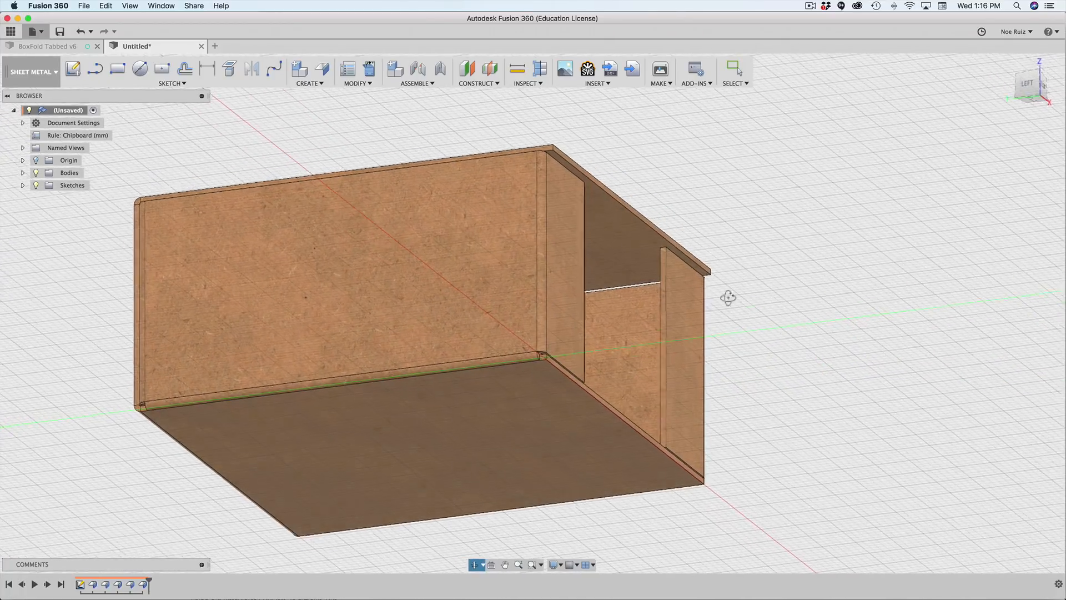
pyautogui.scroll(5, 600, 190)
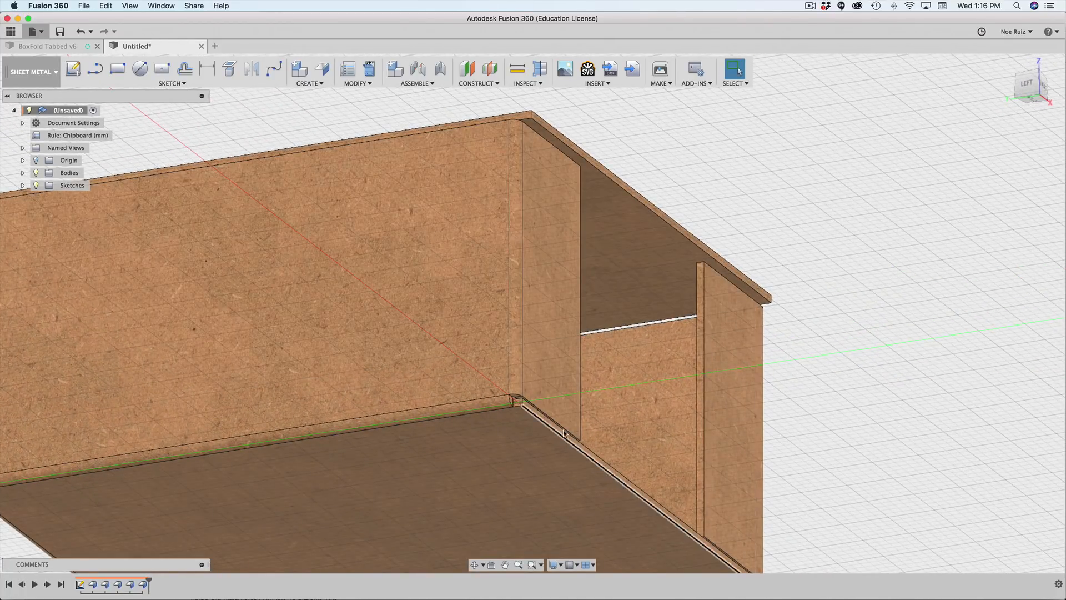
pyautogui.scroll(3, 538, 443)
pyautogui.scroll(2, 503, 404)
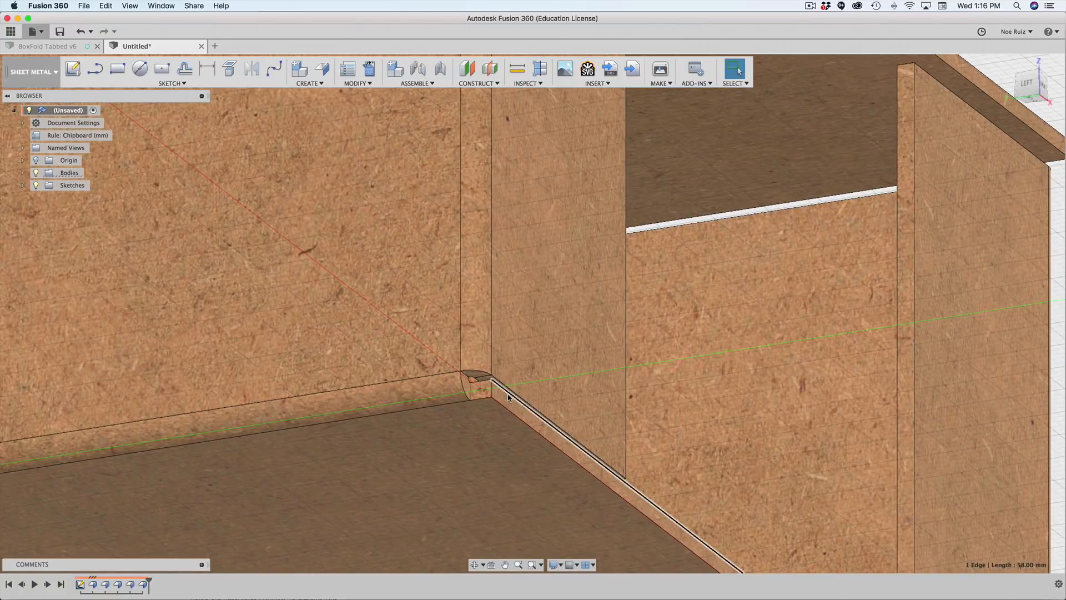
pyautogui.scroll(-3, 508, 397)
pyautogui.click(1024, 90)
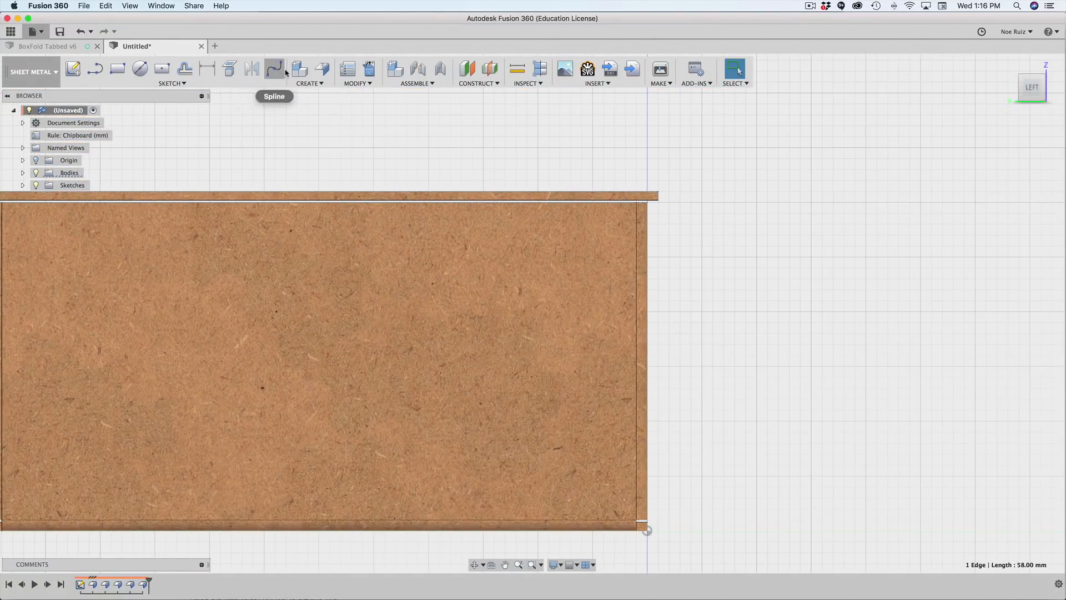
pyautogui.click(323, 69)
pyautogui.scroll(5, 655, 527)
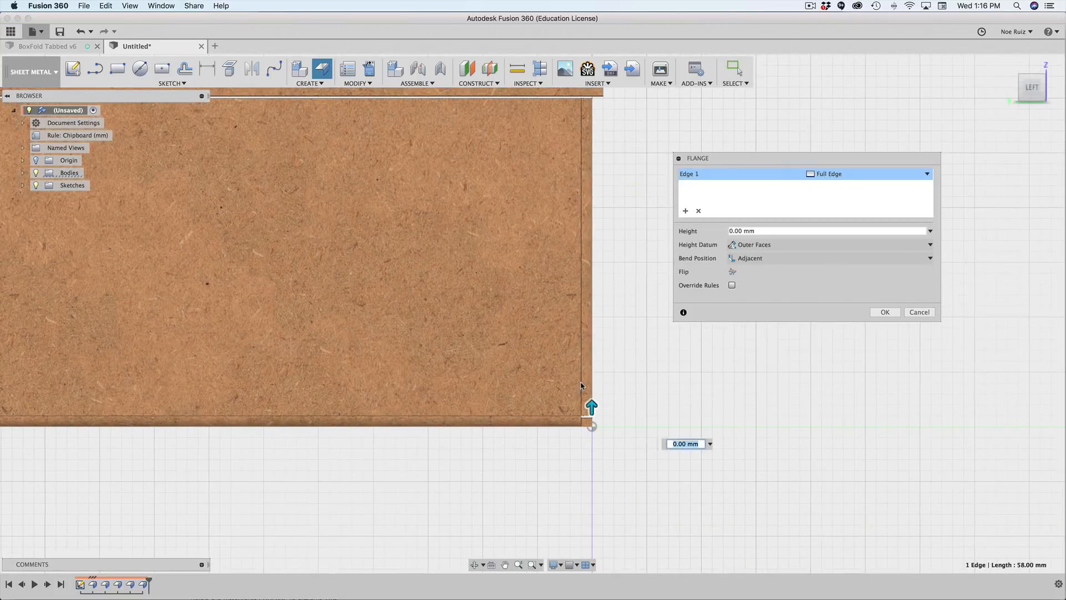
pyautogui.moveTo(598, 467); pyautogui.dragTo(598, 233)
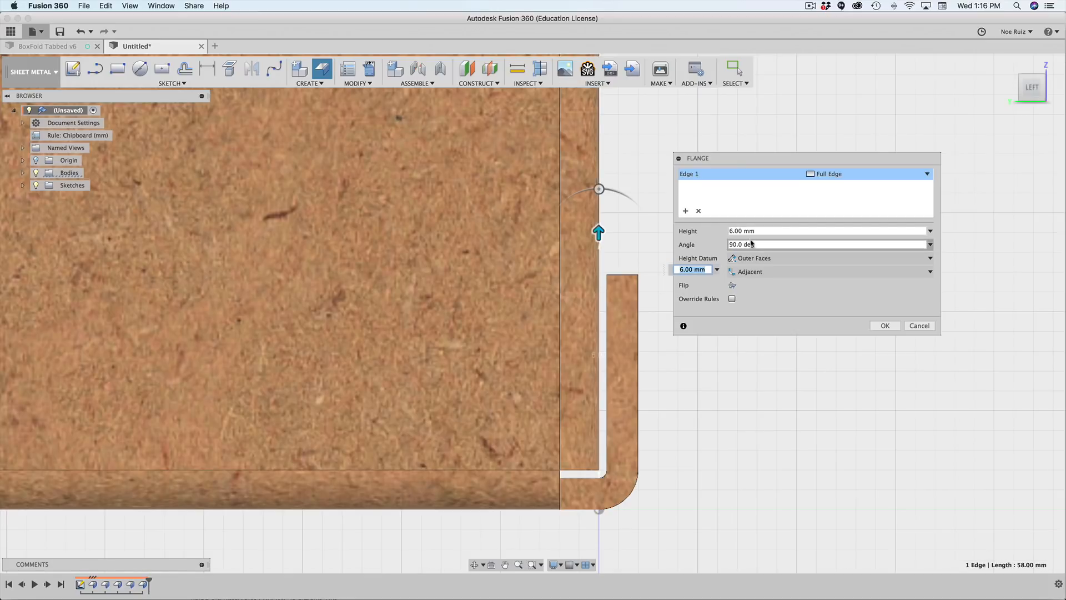
# Extend the closing end flange upward to 29 mm, just below the side wall's top edge.
pyautogui.moveTo(633, 245); pyautogui.dragTo(559, 439, button='middle')
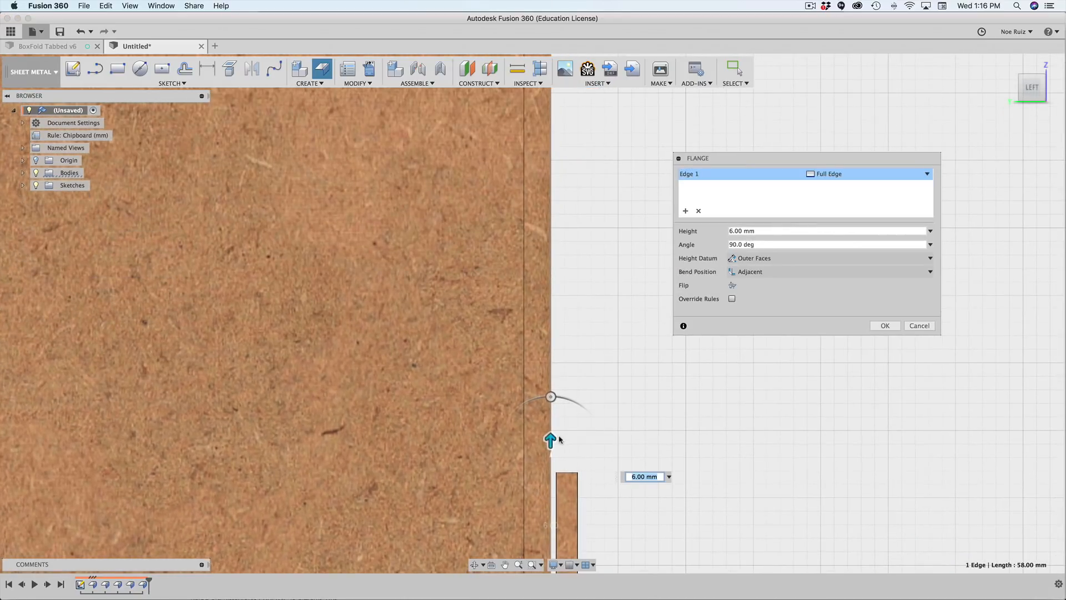
pyautogui.moveTo(563, 340); pyautogui.dragTo(559, 126)
pyautogui.scroll(-4, 559, 126)
pyautogui.moveTo(559, 126); pyautogui.dragTo(571, 369, button='middle')
pyautogui.scroll(2, 566, 377)
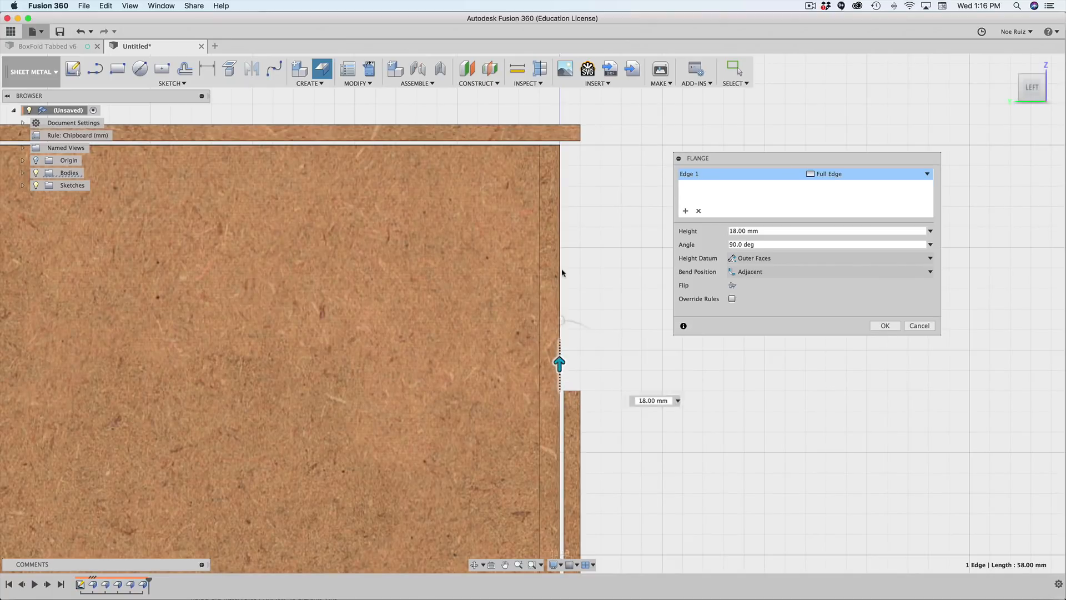
pyautogui.moveTo(559, 364); pyautogui.dragTo(557, 155)
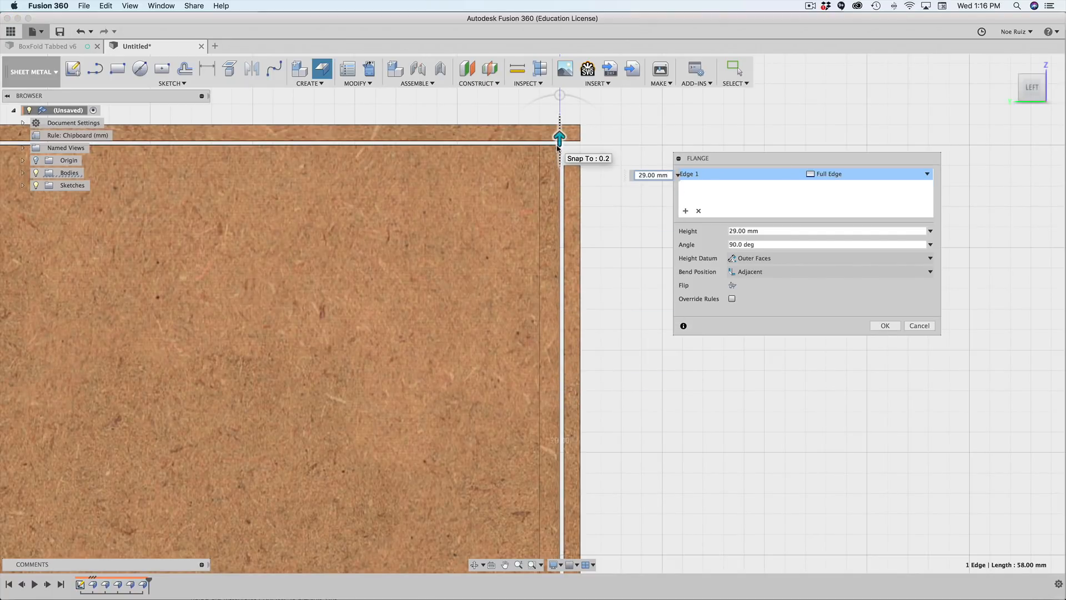
# Compare the end flange's top edge with the side wall and lid, and create the flange.
pyautogui.scroll(3, 575, 164)
pyautogui.moveTo(583, 157); pyautogui.dragTo(585, 252, button='middle')
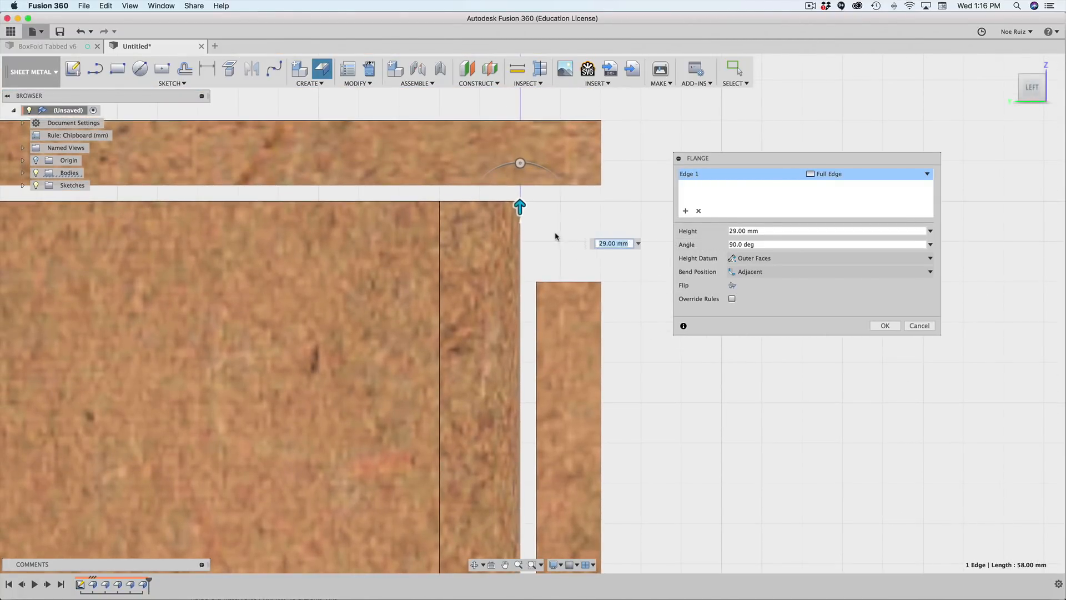
pyautogui.scroll(-5, 554, 236)
pyautogui.keyDown('shift'); pyautogui.moveTo(599, 322); pyautogui.dragTo(406, 280, button='middle'); pyautogui.keyUp('shift')
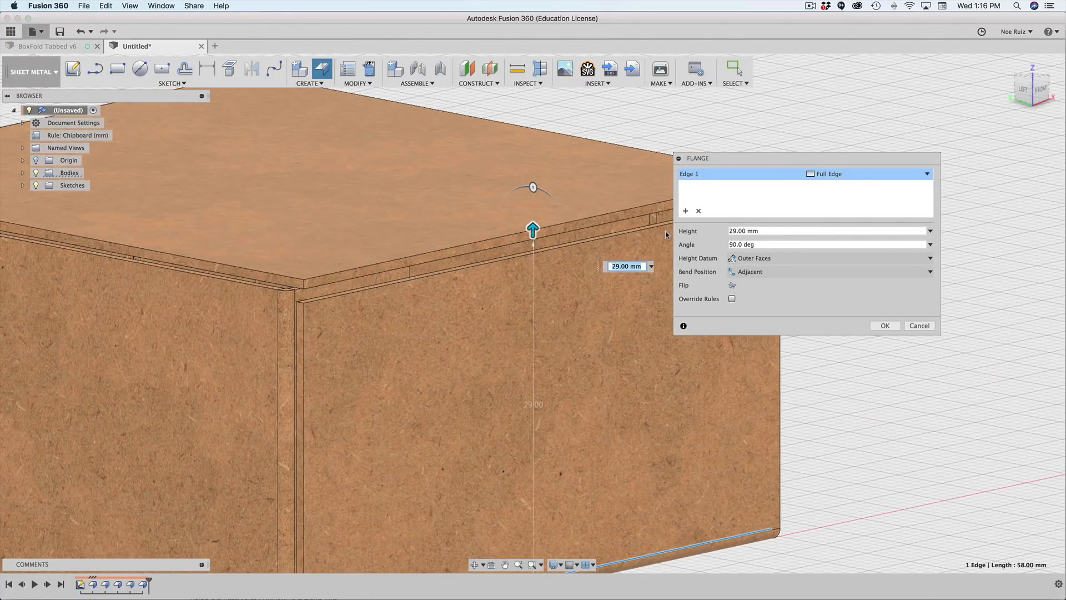
pyautogui.click(885, 325)
pyautogui.scroll(-5, 890, 330)
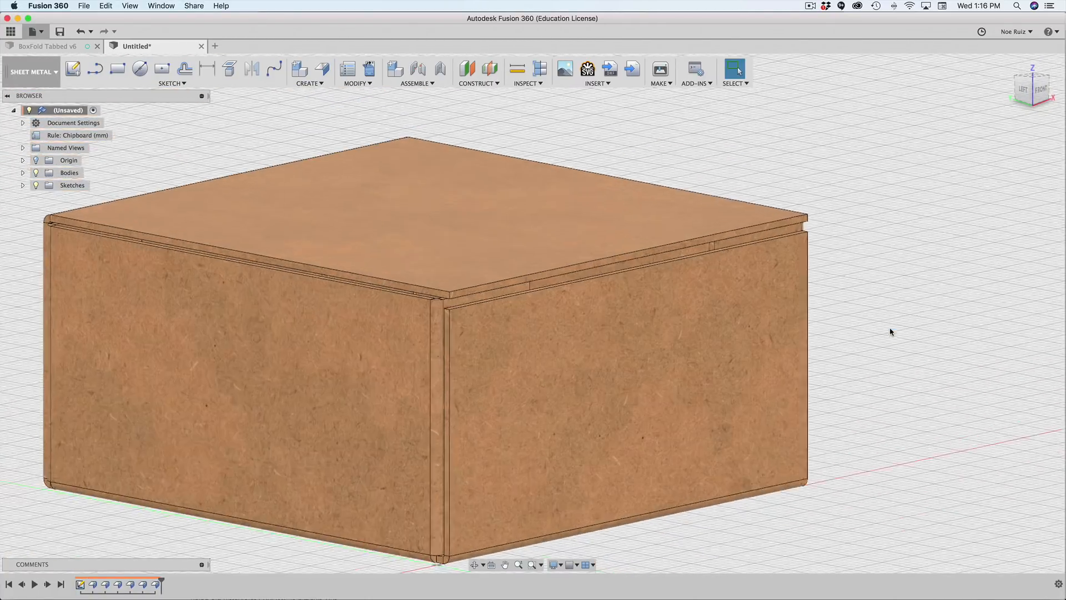
# Examine the two side wall tabs behind the new end wall by selecting their faces.
pyautogui.moveTo(890, 331)
pyautogui.keyDown('shift'); pyautogui.mouseDown(button='middle')
pyautogui.moveTo(883, 345)
pyautogui.moveTo(884, 335)
pyautogui.mouseUp(button='middle'); pyautogui.keyUp('shift')
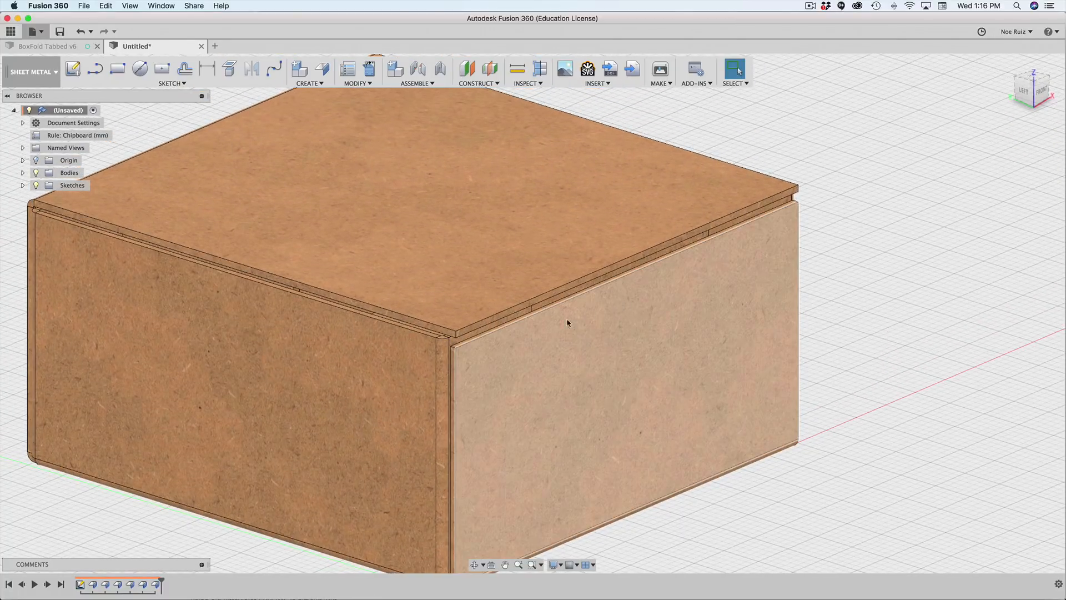
pyautogui.scroll(8, 566, 324)
pyautogui.click(482, 309)
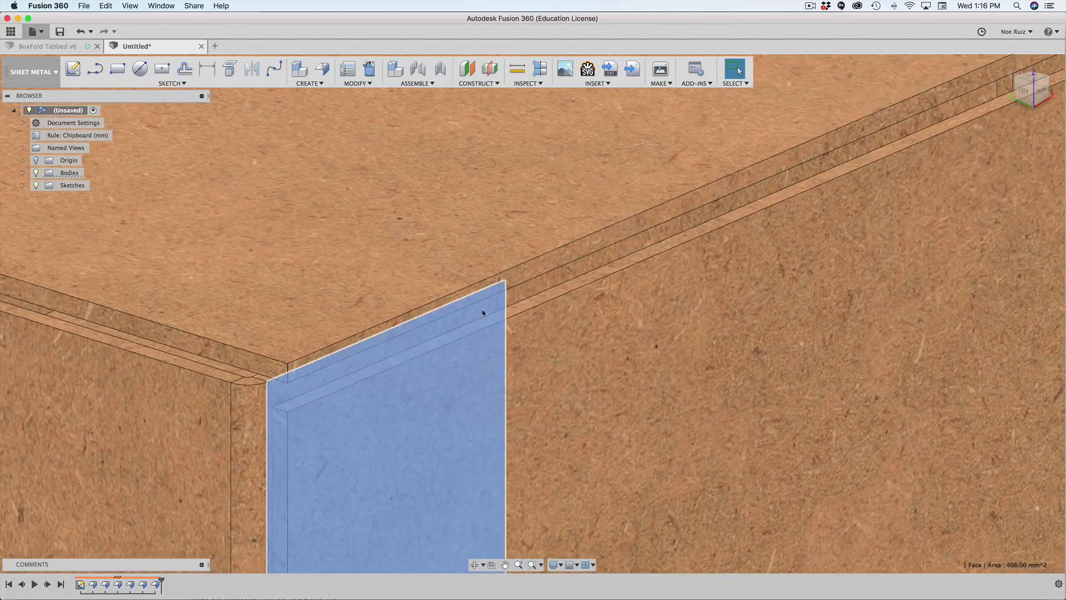
pyautogui.moveTo(856, 161); pyautogui.dragTo(707, 297, button='middle')
pyautogui.keyDown('shift'); pyautogui.click(899, 203); pyautogui.keyUp('shift')
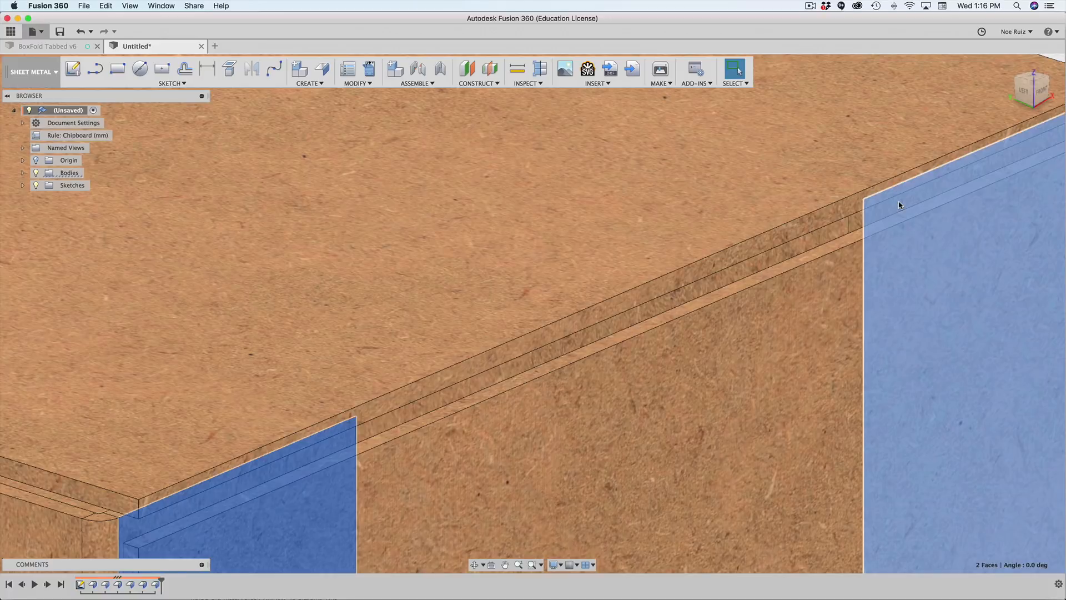
pyautogui.scroll(-6, 899, 202)
pyautogui.moveTo(919, 230); pyautogui.dragTo(844, 268, button='middle')
pyautogui.click(1006, 282)
pyautogui.scroll(-5, 548, 285)
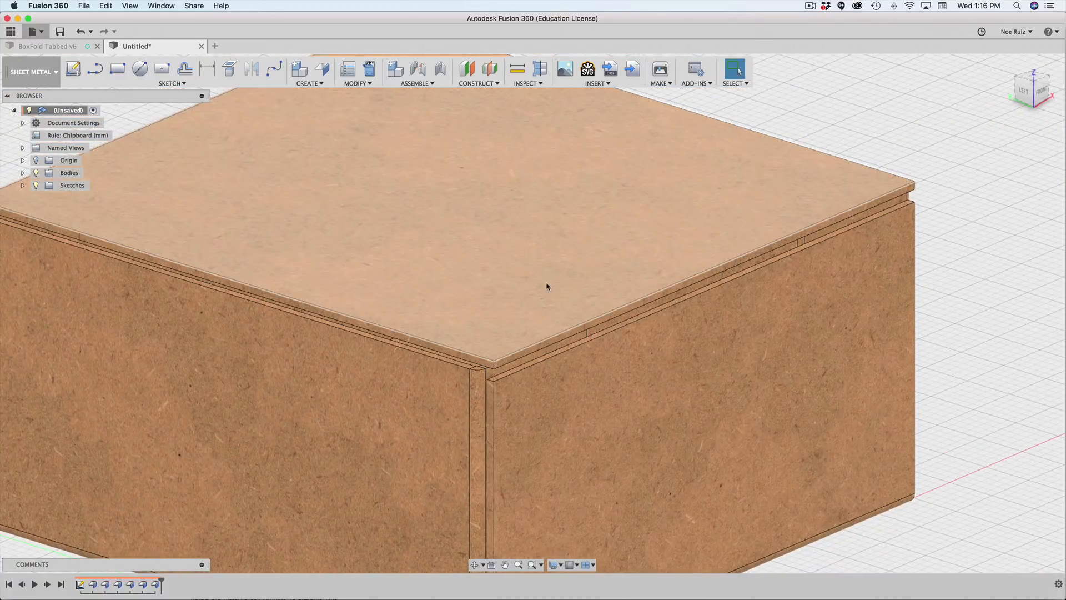
# Start a flange along the new end wall's inner top edge and pull it inward beneath the lid to 3.50 mm.
pyautogui.scroll(8, 605, 325)
pyautogui.scroll(4, 601, 326)
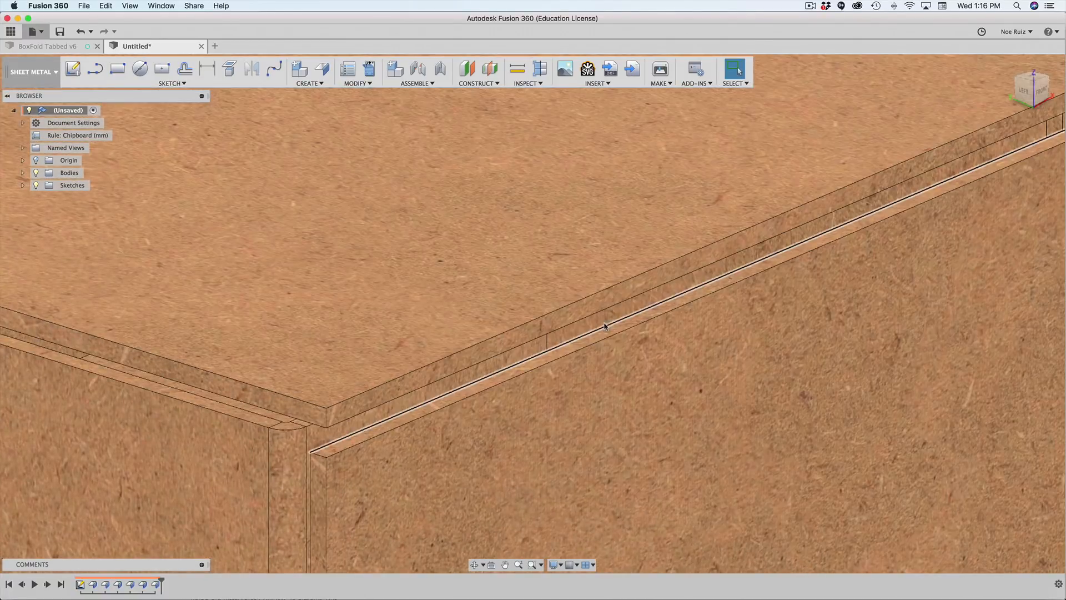
pyautogui.click(606, 327)
pyautogui.scroll(-5, 606, 327)
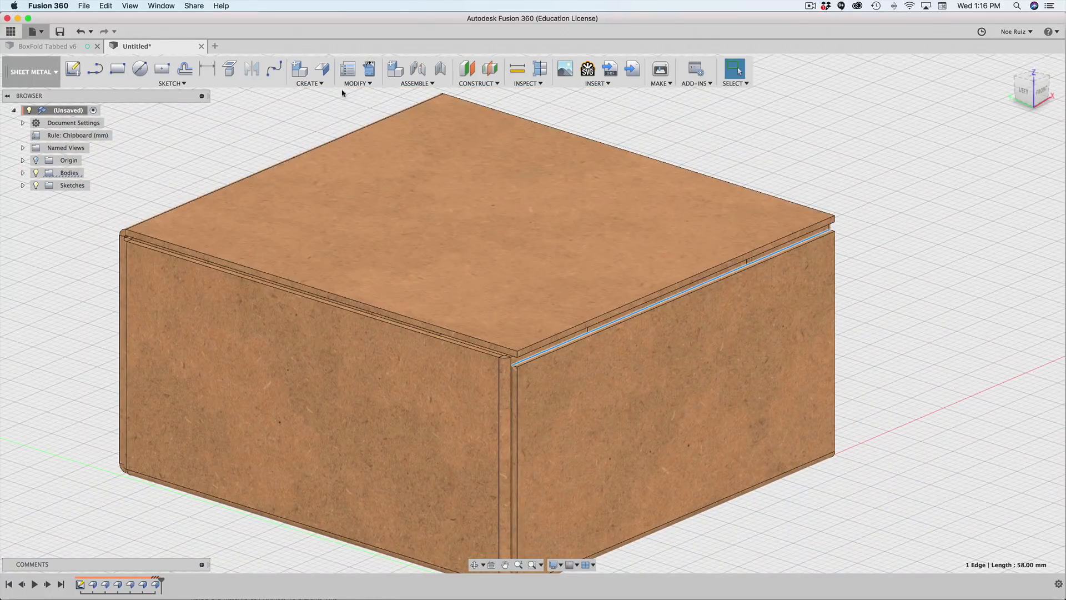
pyautogui.click(327, 75)
pyautogui.scroll(5, 662, 296)
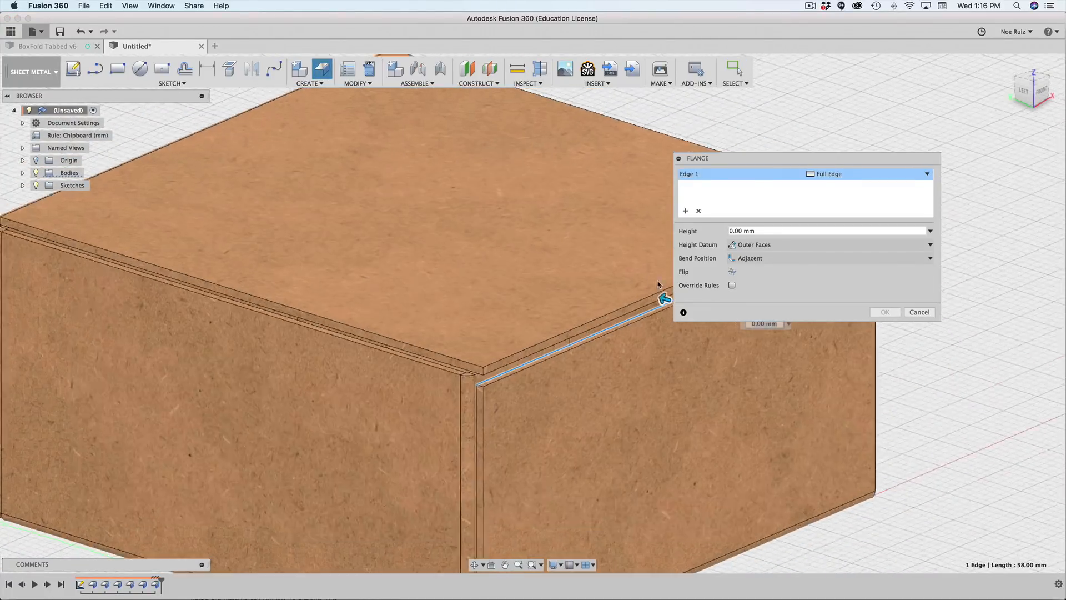
pyautogui.moveTo(636, 303); pyautogui.dragTo(568, 351, button='middle')
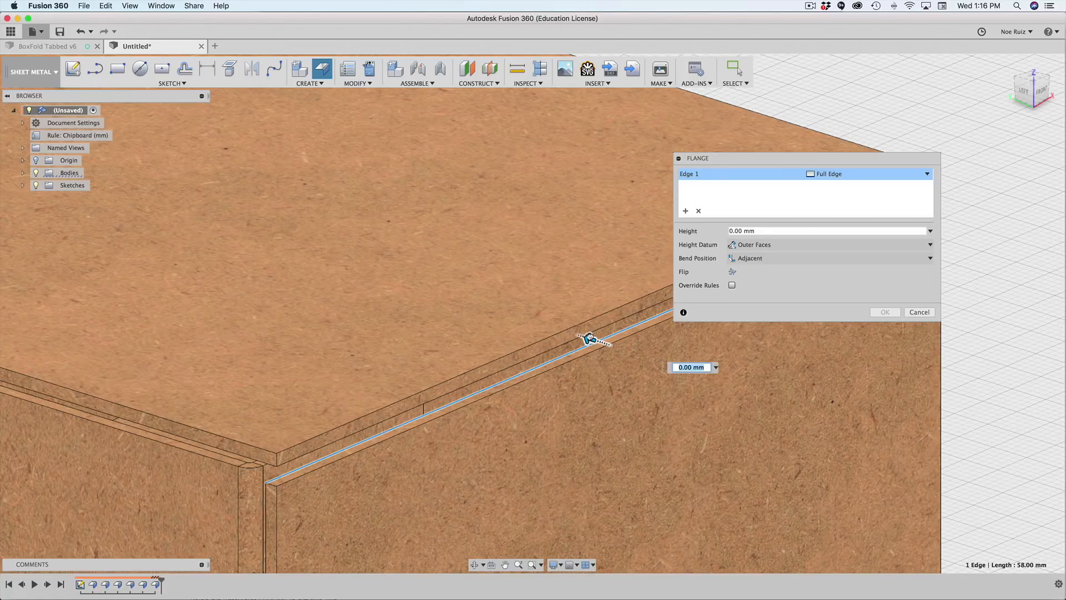
pyautogui.moveTo(589, 338); pyautogui.dragTo(548, 337)
pyautogui.scroll(5, 245, 468)
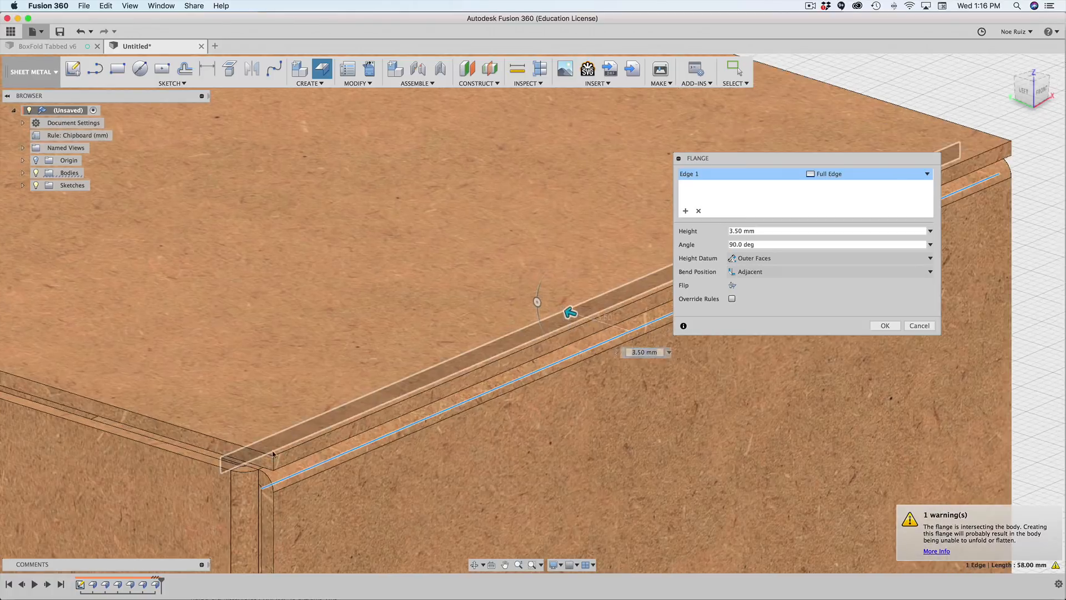
# Change the flange's edge extent to Two Offset and pull the first end inward to an offset of -16 mm.
pyautogui.scroll(-3, 237, 455)
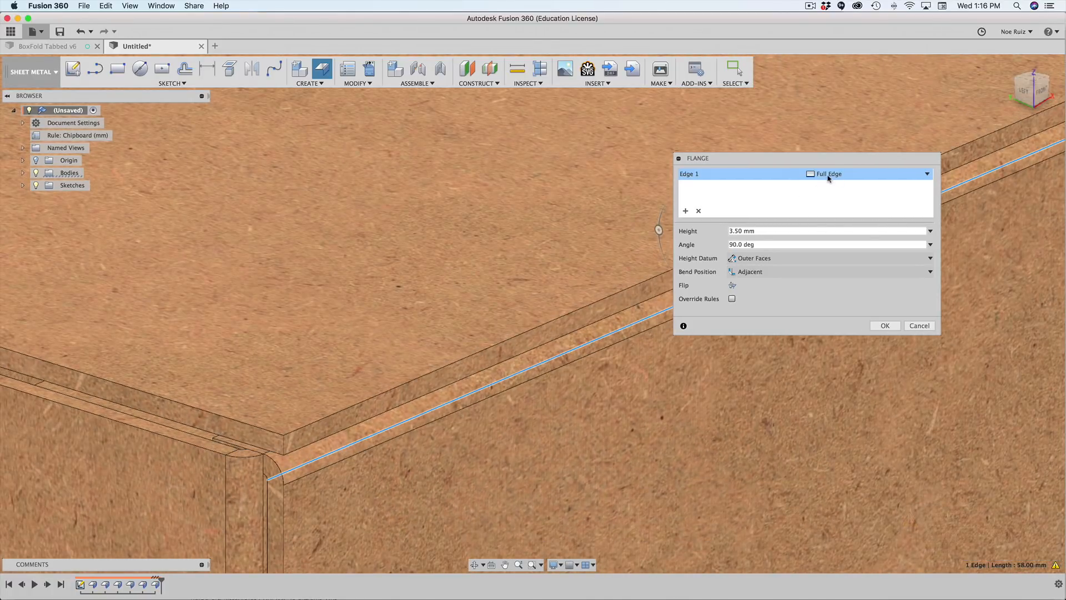
pyautogui.click(830, 176)
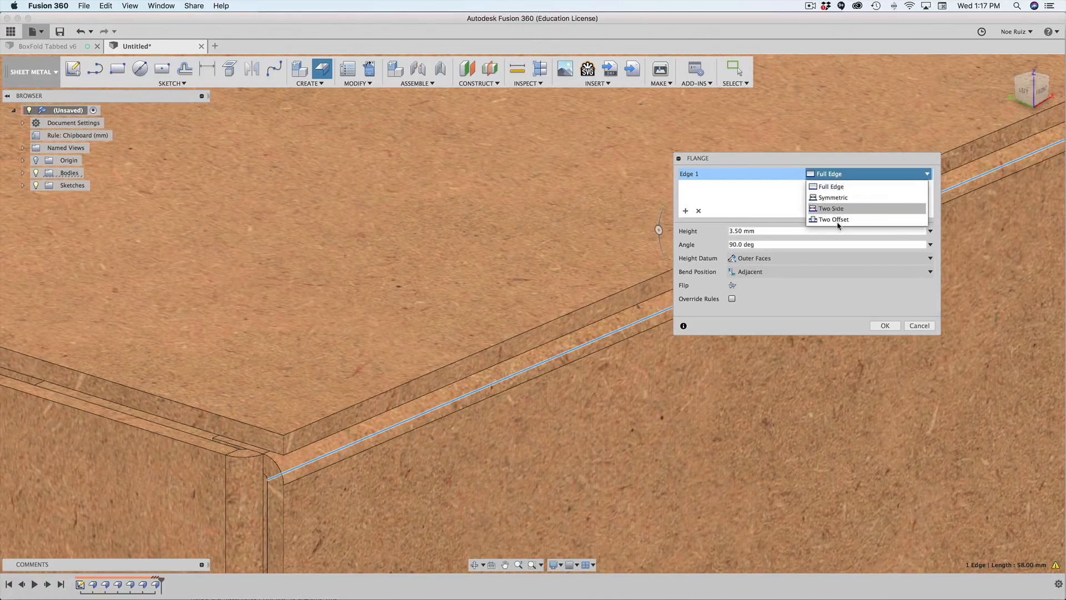
pyautogui.click(840, 219)
pyautogui.scroll(-3, 633, 278)
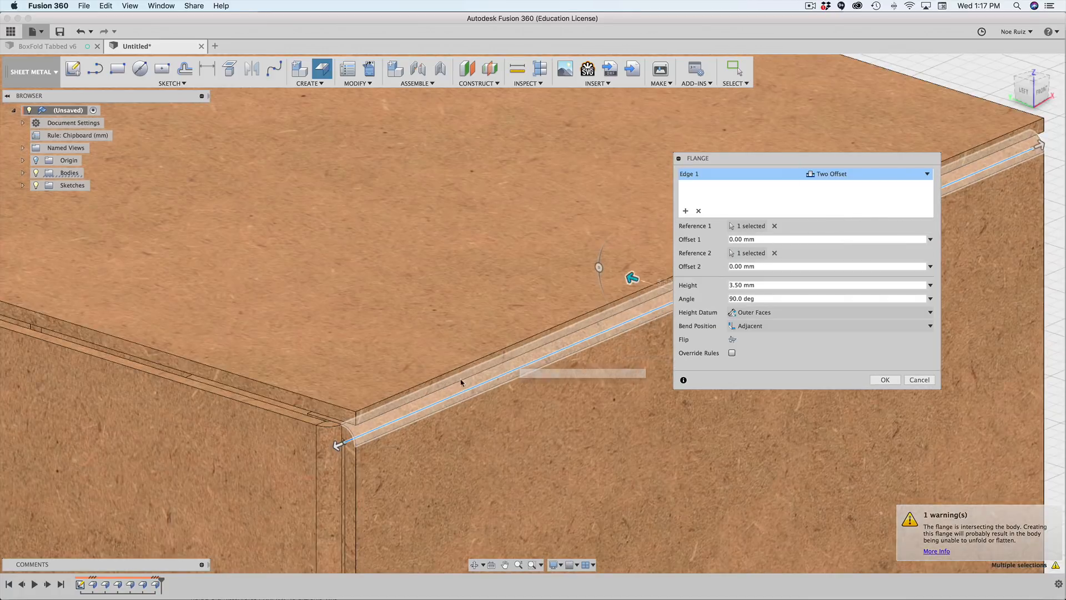
pyautogui.keyDown('shift'); pyautogui.moveTo(502, 350); pyautogui.dragTo(402, 392, button='middle'); pyautogui.keyUp('shift')
pyautogui.scroll(1, 167, 501)
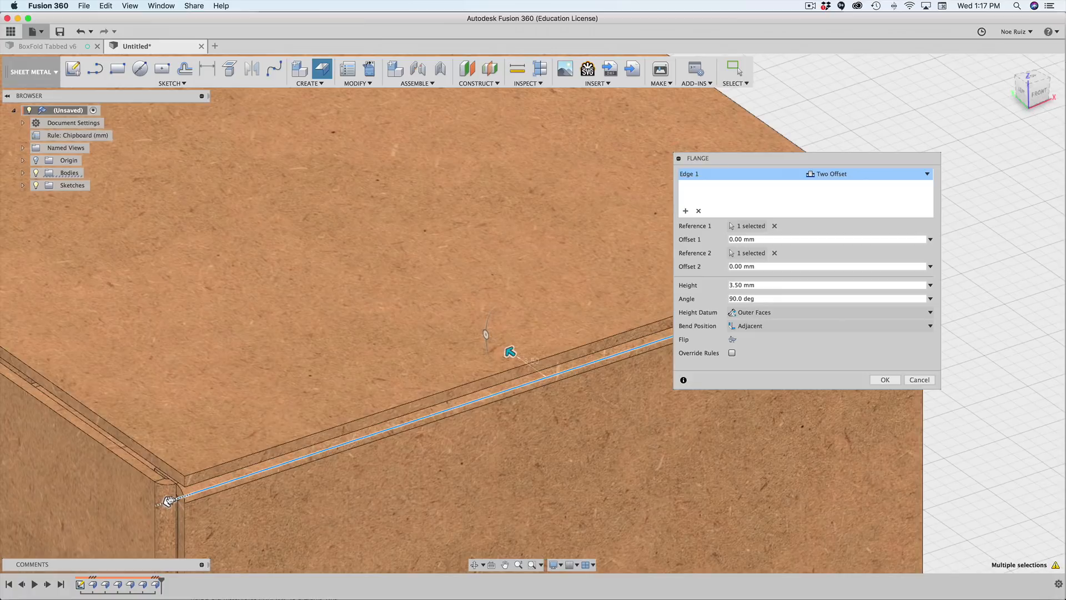
pyautogui.moveTo(168, 502); pyautogui.dragTo(295, 461)
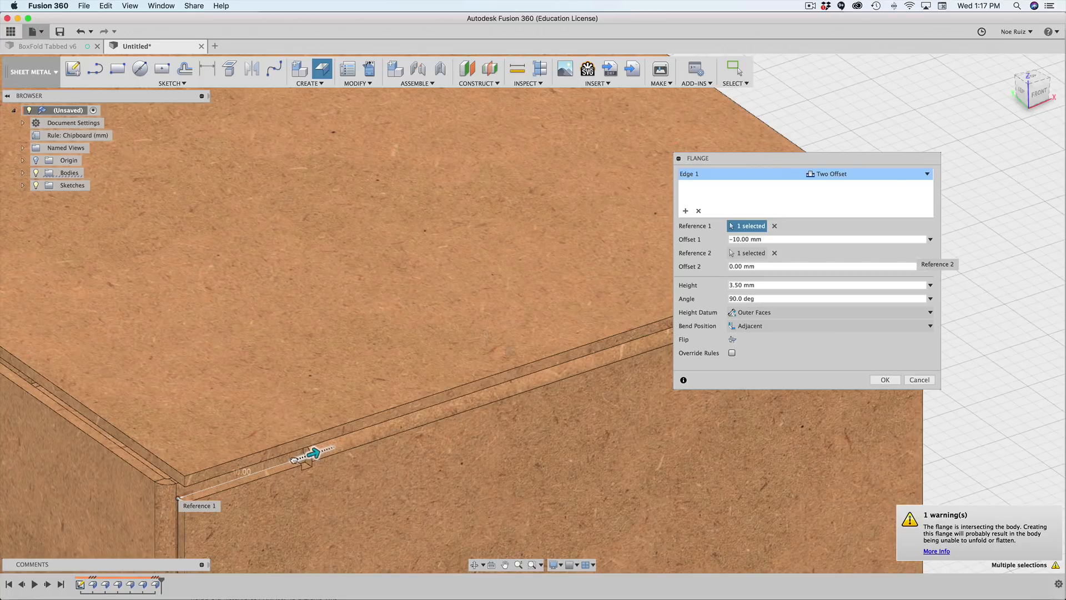
# Pull the flange's second end in toward the side wall tab's edge and set Offset 2 to -14.20 mm.
pyautogui.keyDown('shift'); pyautogui.moveTo(375, 435); pyautogui.dragTo(442, 344, button='middle'); pyautogui.keyUp('shift')
pyautogui.scroll(3, 619, 461)
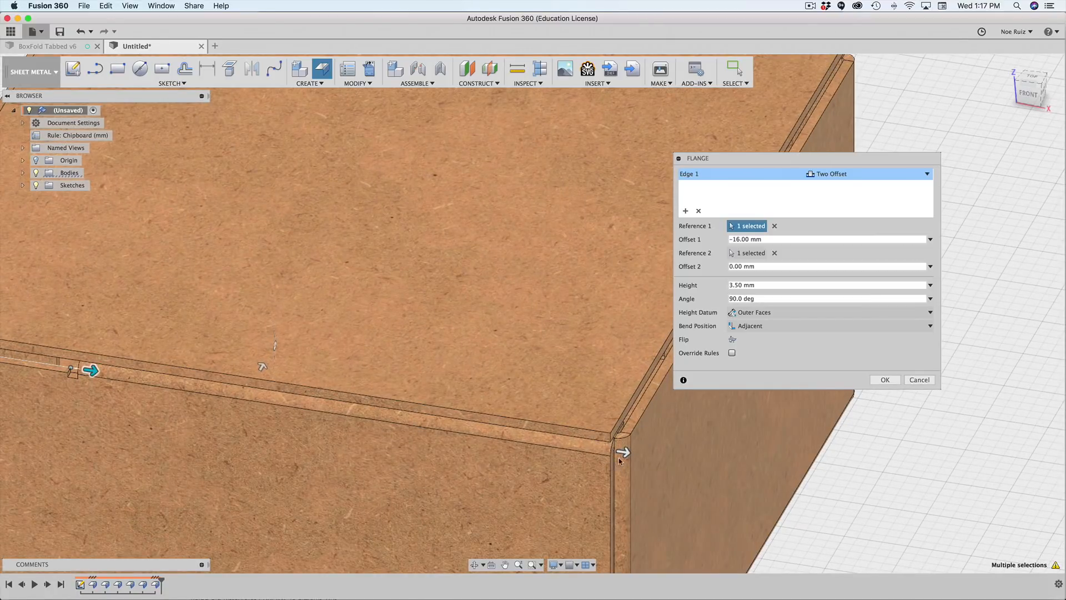
pyautogui.moveTo(623, 452); pyautogui.dragTo(428, 439)
pyautogui.scroll(5, 434, 435)
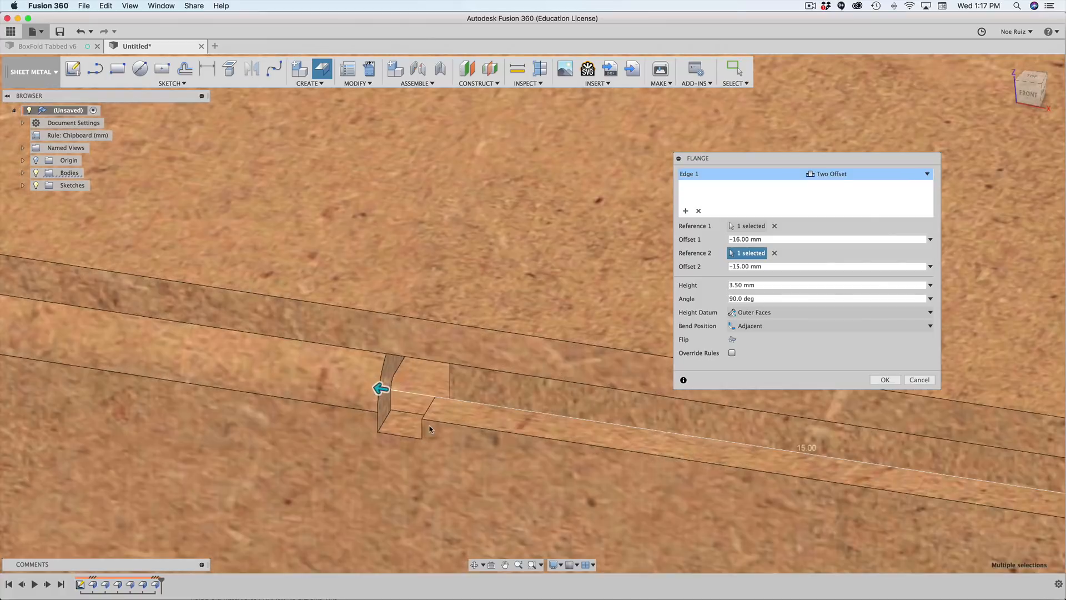
pyautogui.moveTo(390, 388); pyautogui.dragTo(437, 406)
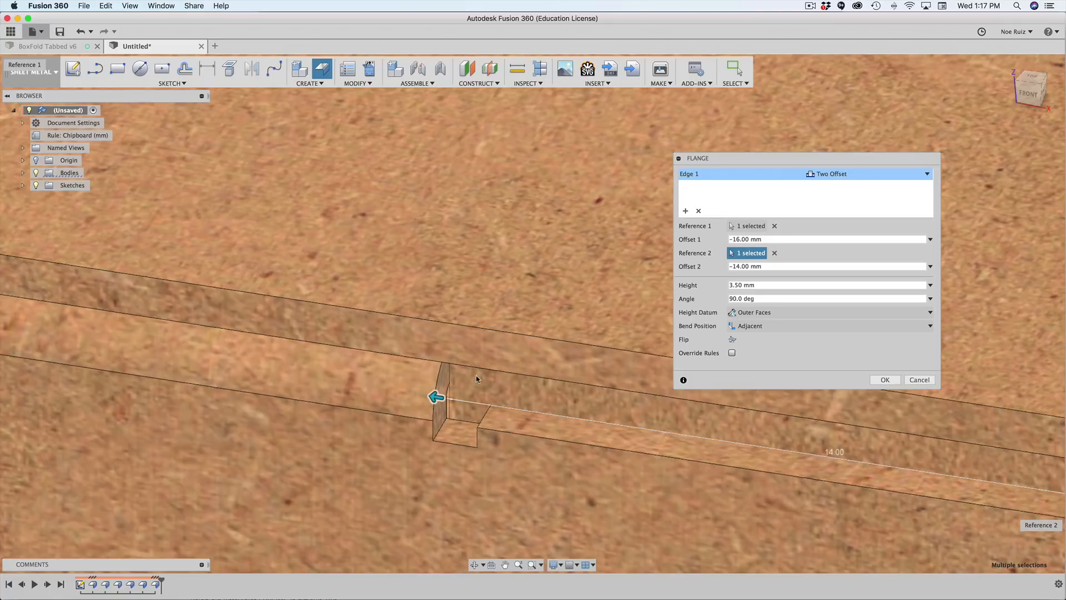
pyautogui.scroll(-5, 476, 378)
pyautogui.scroll(8, 442, 394)
pyautogui.moveTo(454, 416); pyautogui.dragTo(442, 416)
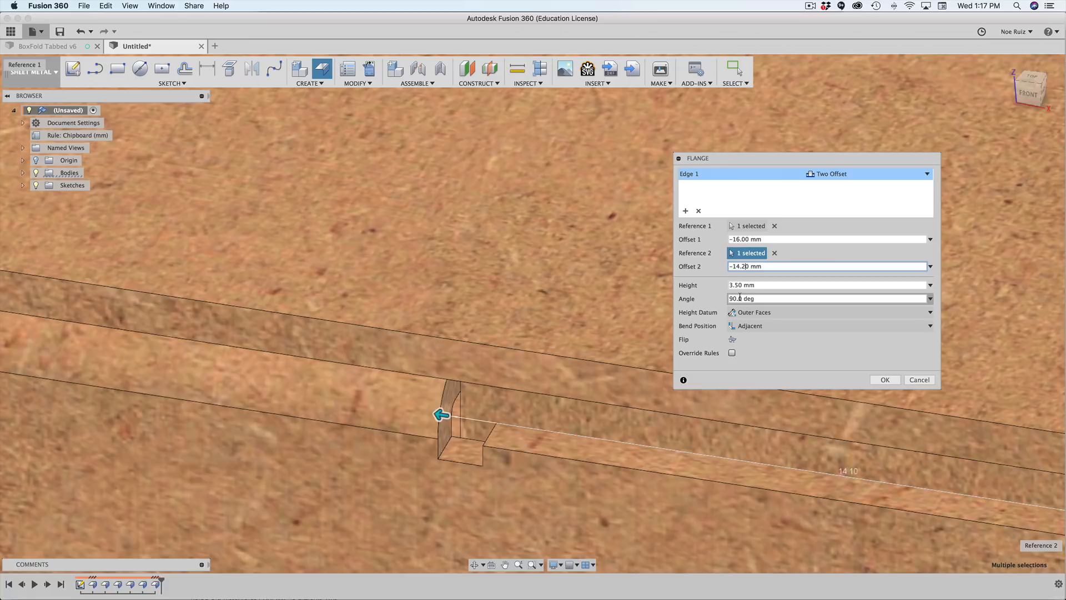
# Set the flange's Offset 1 to -14.2 mm to match the other end.
pyautogui.hotkey('shift', 'Tab')
pyautogui.write('-1')
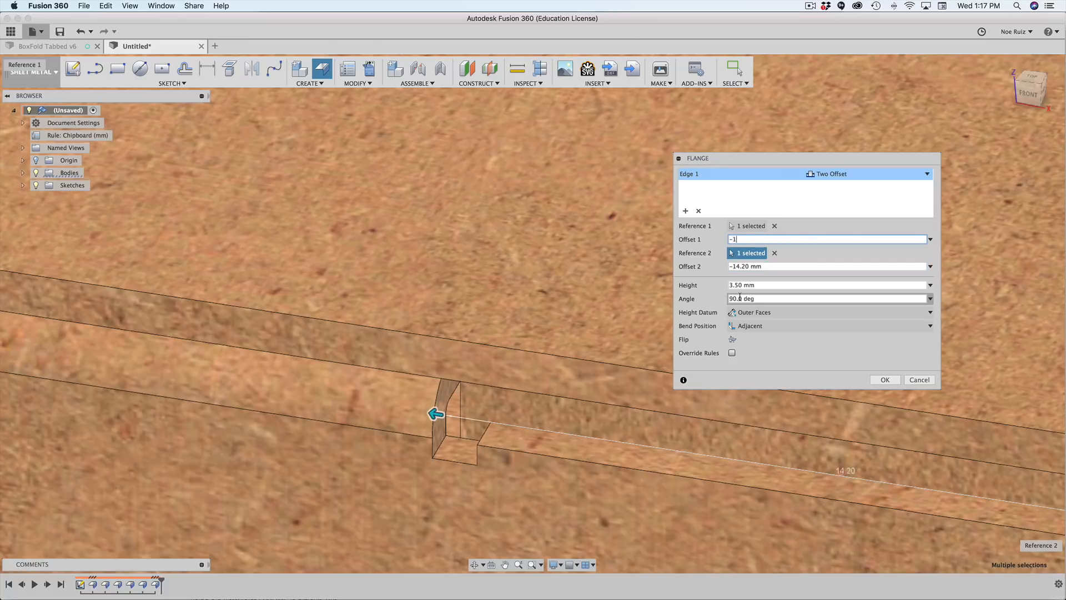
pyautogui.write('4.2')
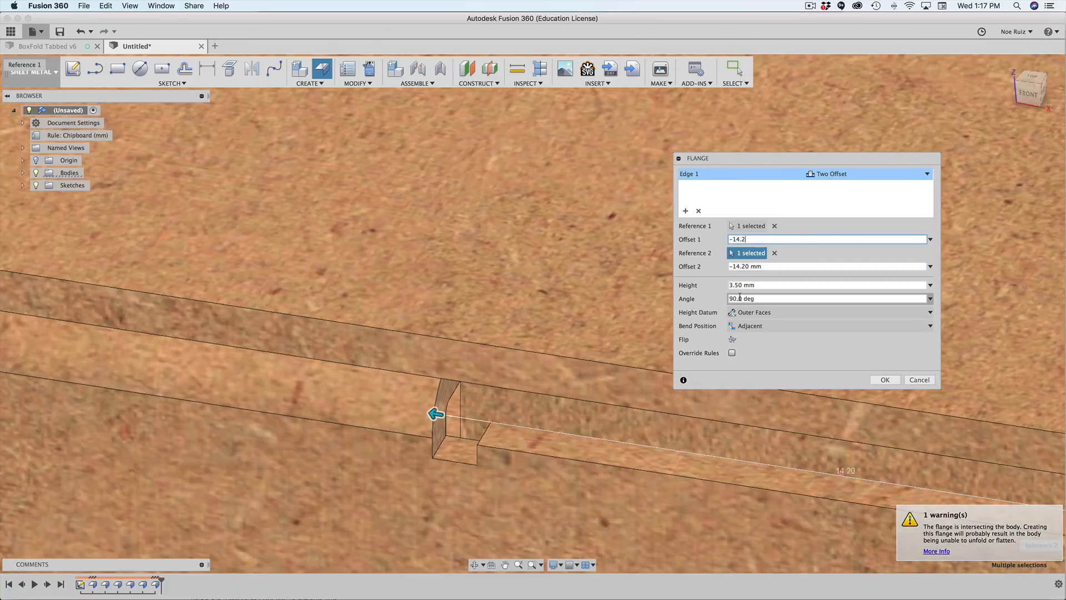
pyautogui.scroll(-5, 389, 261)
pyautogui.scroll(-5, 213, 267)
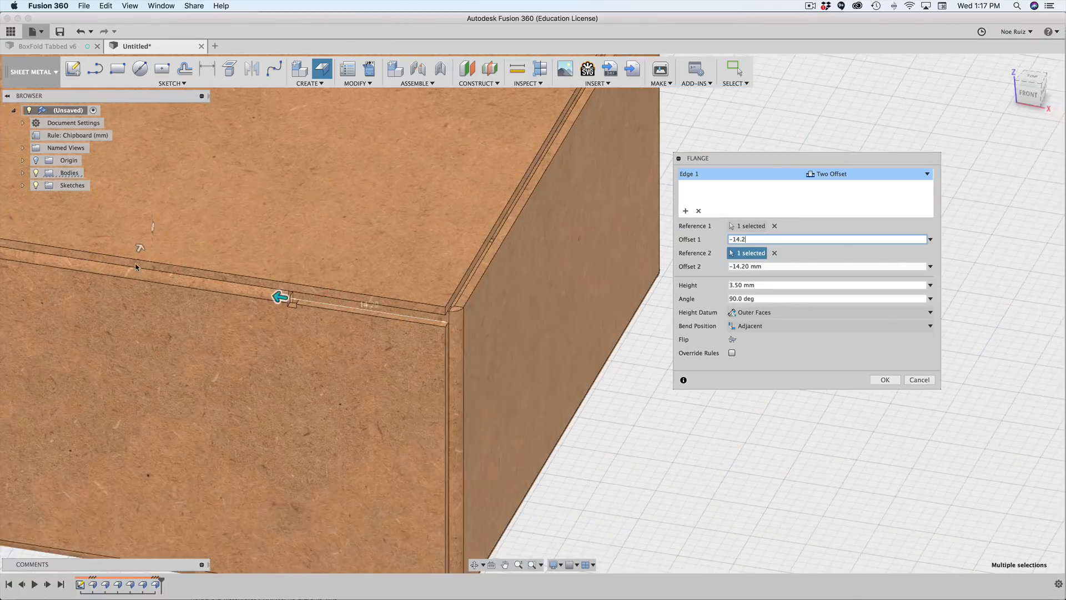
# Try the Outside bend position for the locking flange and return it to Adjacent.
pyautogui.scroll(5, 268, 338)
pyautogui.keyDown('shift'); pyautogui.moveTo(269, 337); pyautogui.dragTo(355, 331, button='middle'); pyautogui.keyUp('shift')
pyautogui.scroll(8, 295, 407)
pyautogui.scroll(-8, 296, 407)
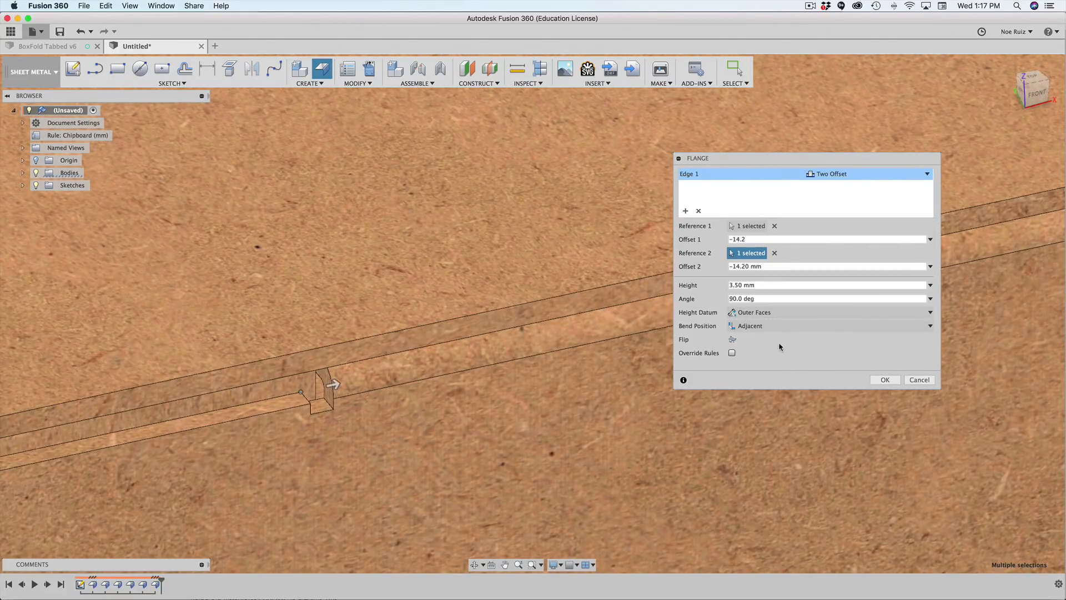
pyautogui.click(766, 326)
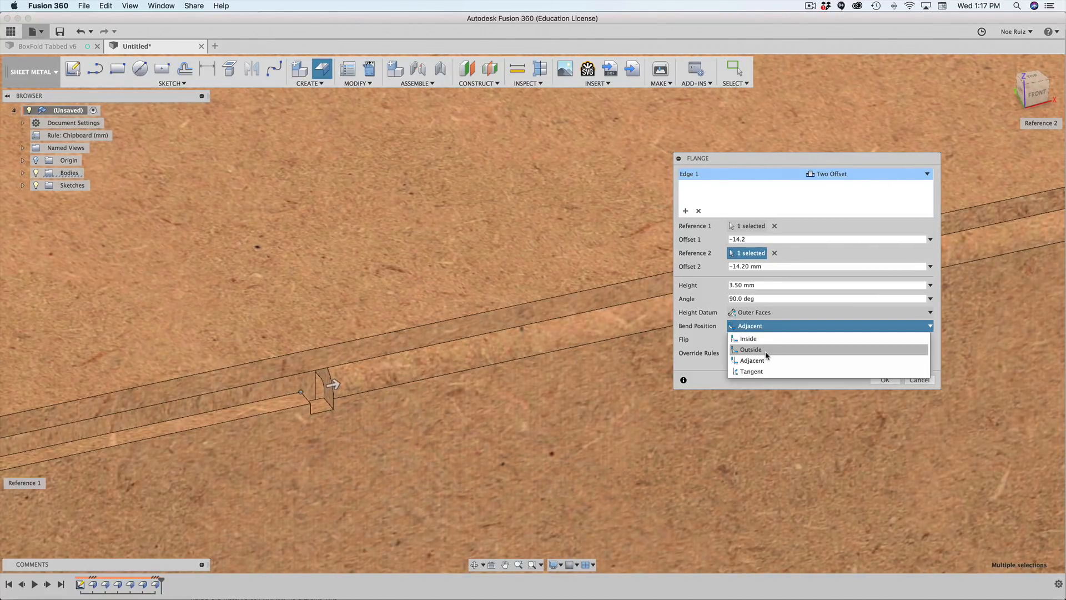
pyautogui.click(765, 351)
pyautogui.click(775, 326)
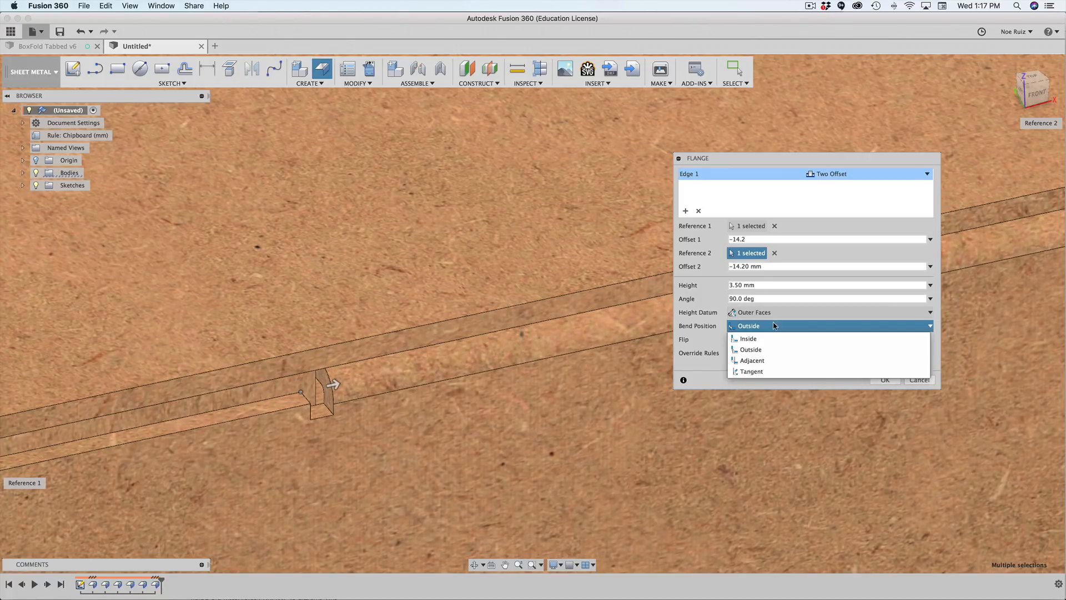
pyautogui.click(776, 360)
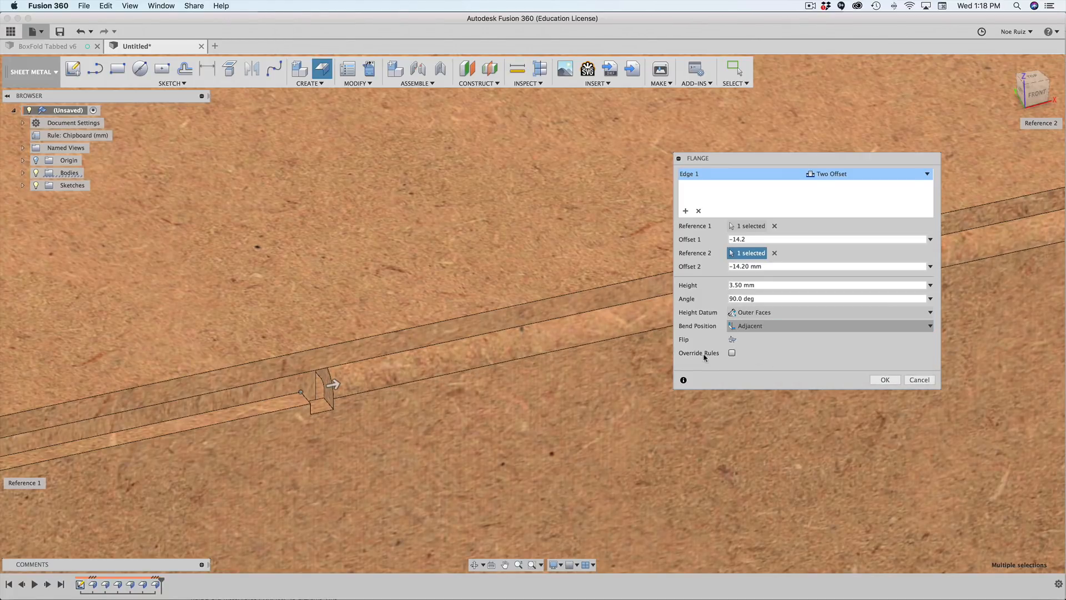
# Override the flange's bend relief rules with a relief width of 0.1 mm and a relief depth of 0 mm.
pyautogui.moveTo(296, 385); pyautogui.dragTo(334, 383, button='middle')
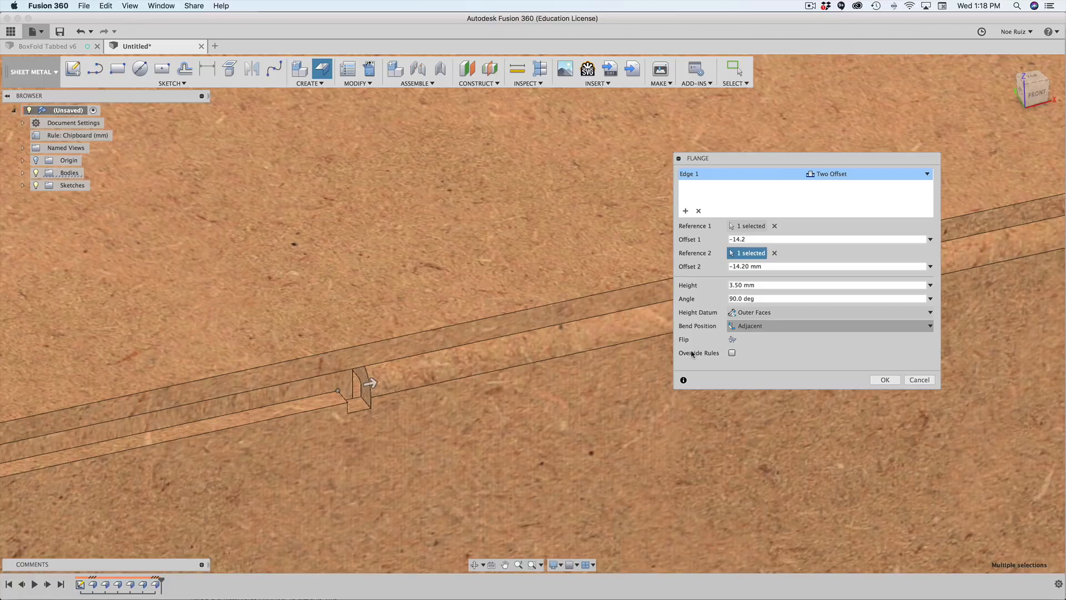
pyautogui.click(731, 353)
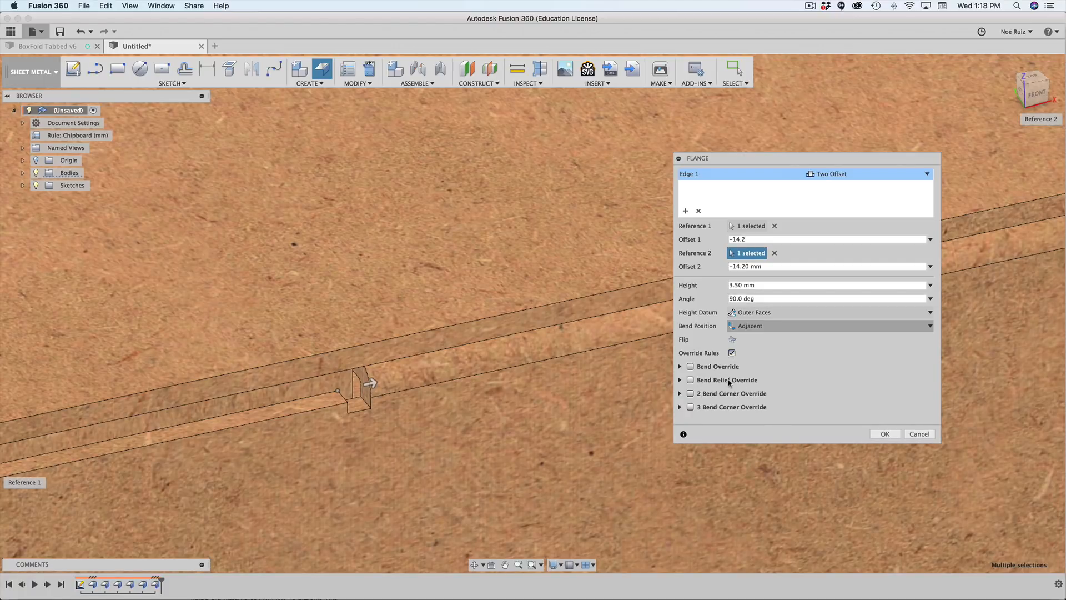
pyautogui.click(690, 380)
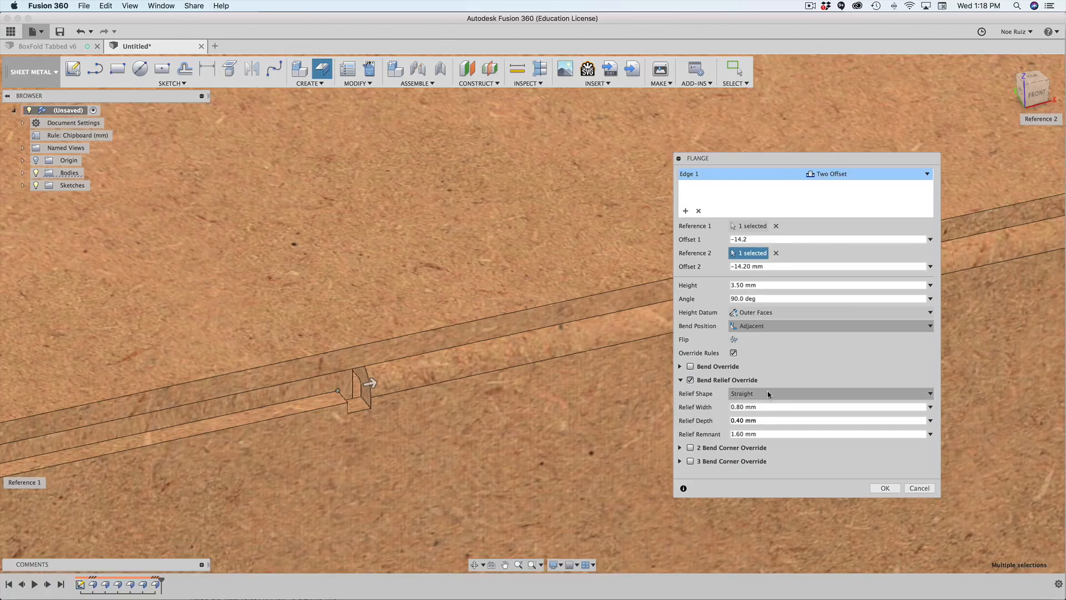
pyautogui.click(744, 406)
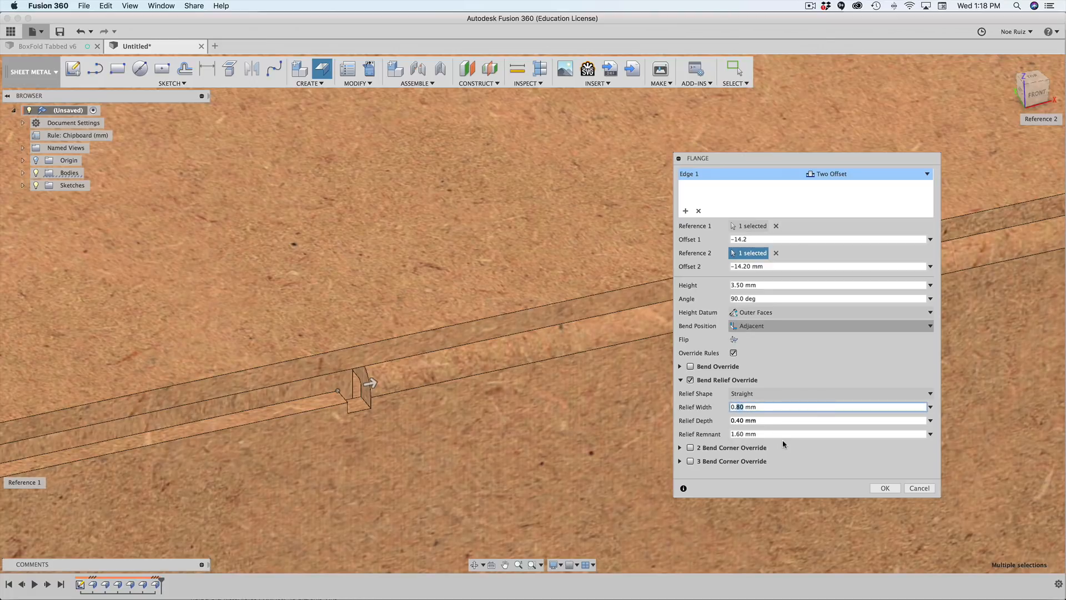
pyautogui.write('1')
pyautogui.press('Tab')
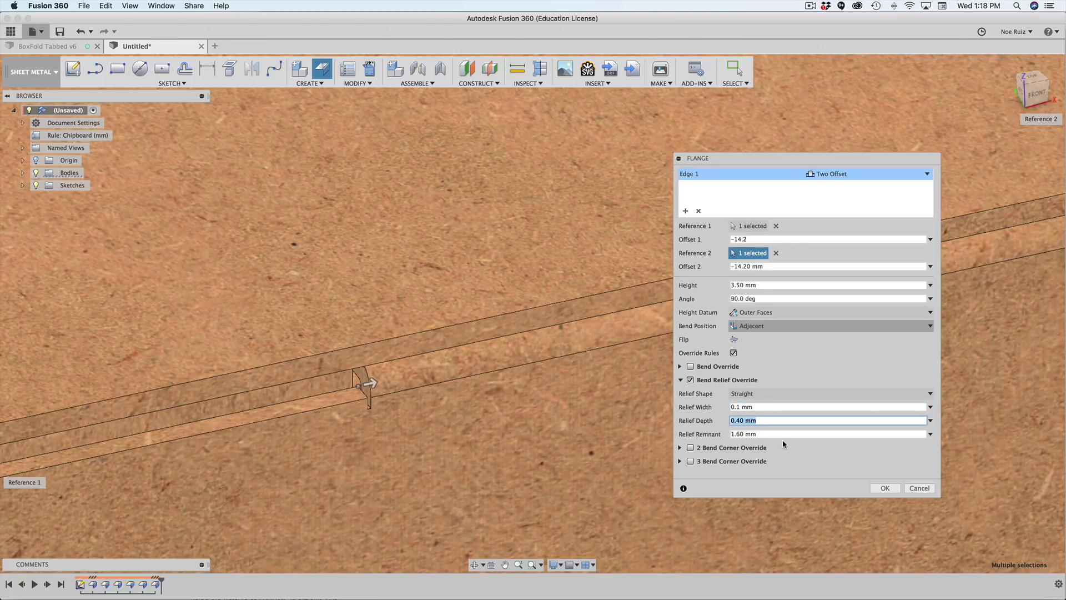
pyautogui.write('0')
# Examine the bend relief cuts at both ends of the flange preview.
pyautogui.scroll(5, 357, 366)
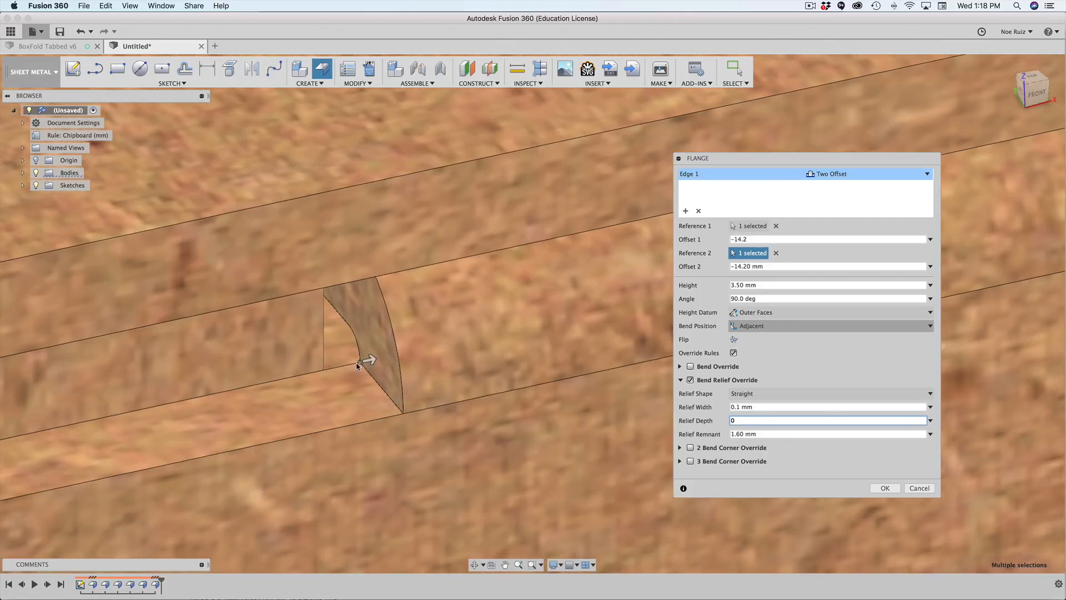
pyautogui.scroll(-10, 371, 383)
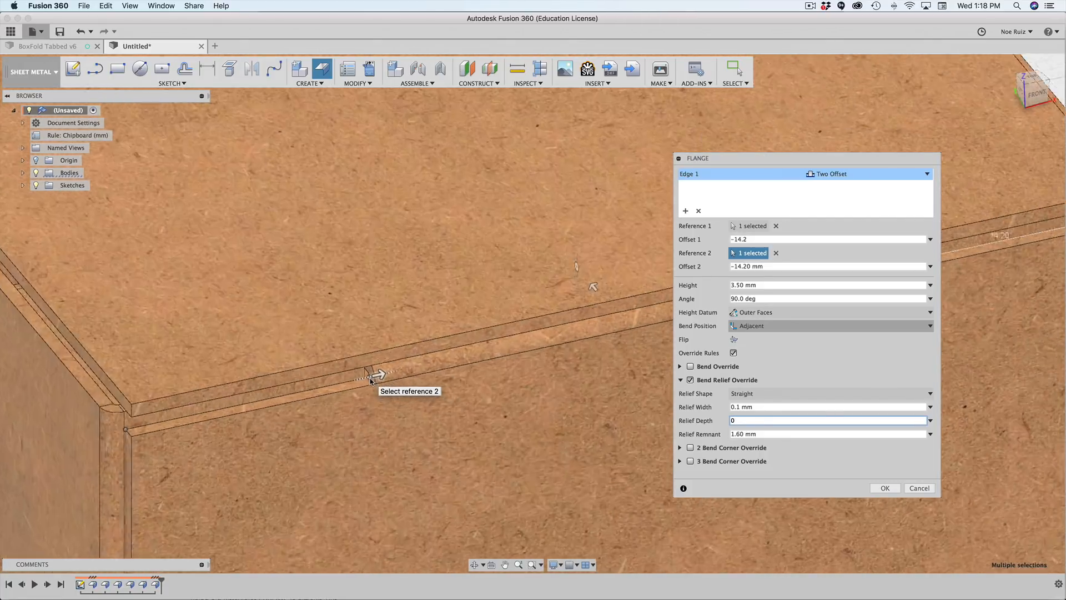
pyautogui.keyDown('shift'); pyautogui.moveTo(482, 382); pyautogui.dragTo(502, 361, button='middle'); pyautogui.keyUp('shift')
pyautogui.scroll(10, 525, 349)
pyautogui.scroll(1, 545, 348)
pyautogui.scroll(4, 465, 386)
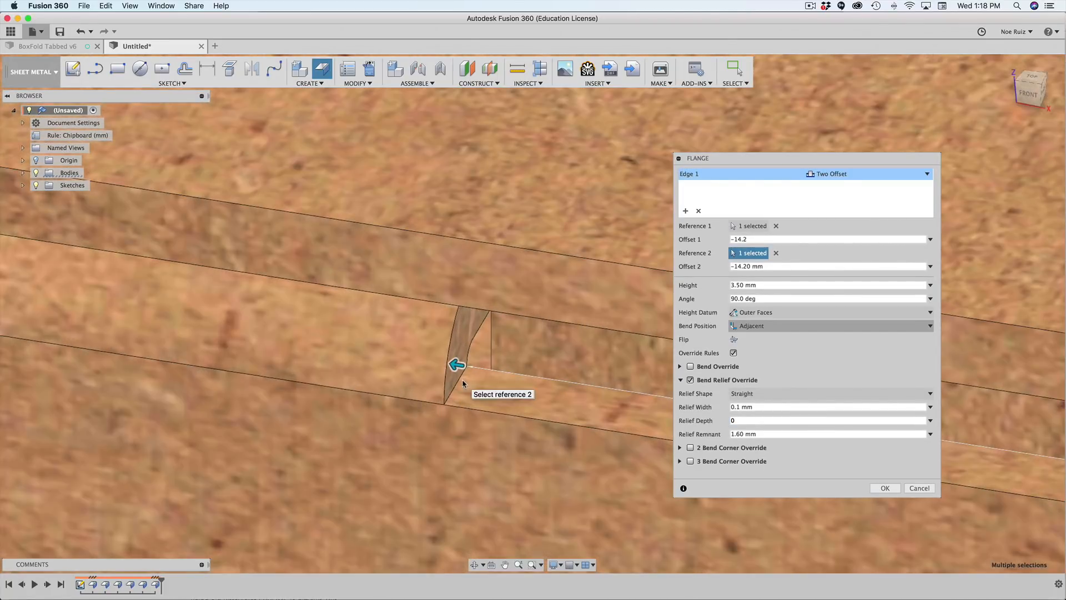
pyautogui.scroll(-4, 463, 369)
pyautogui.scroll(-10, 463, 369)
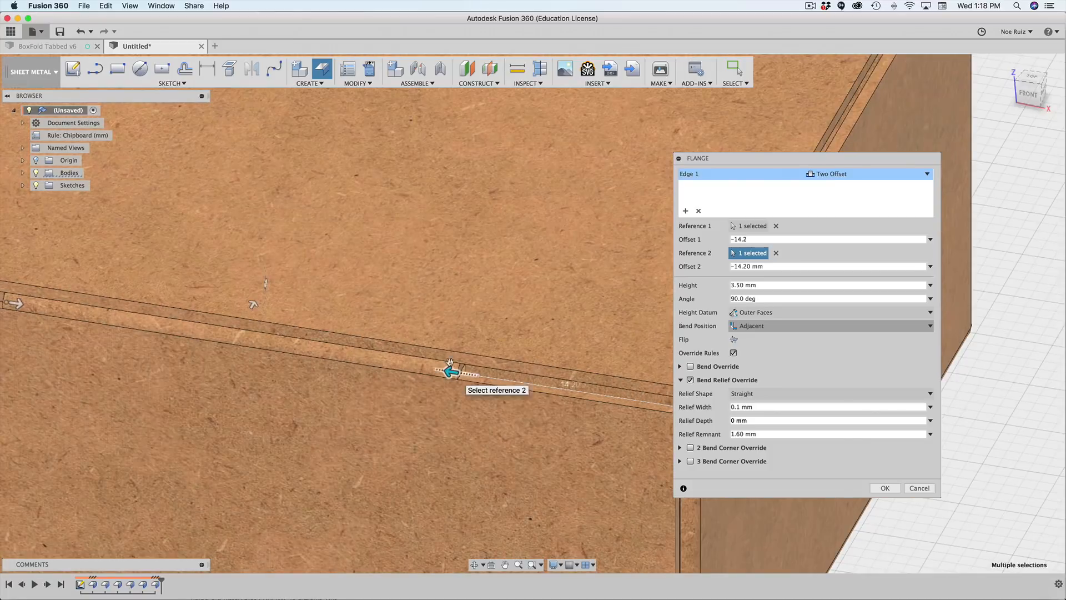
pyautogui.moveTo(354, 373); pyautogui.dragTo(311, 339, button='middle')
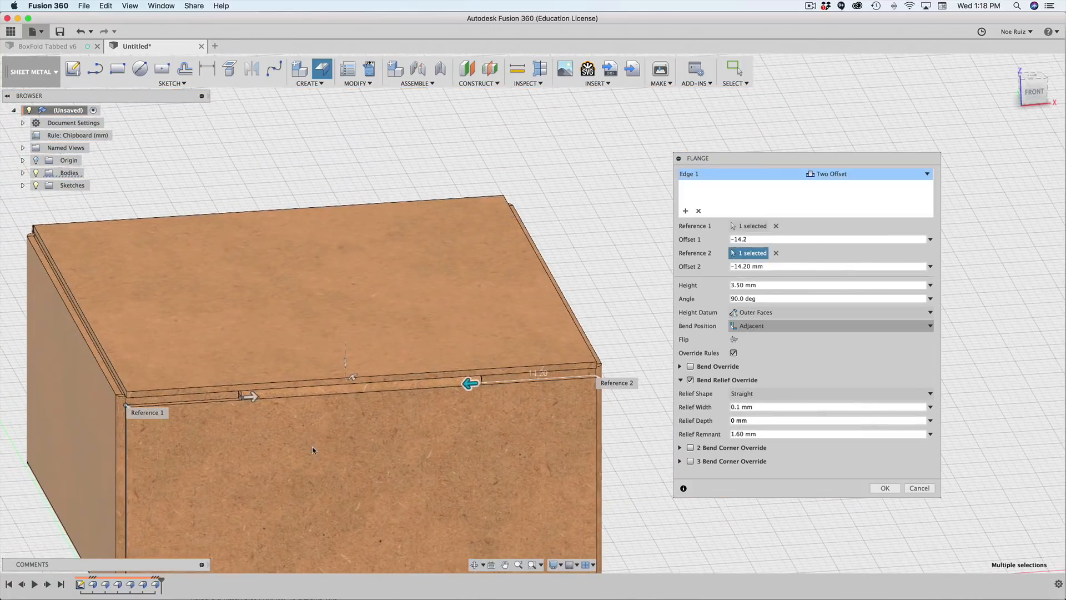
pyautogui.scroll(6, 358, 306)
pyautogui.scroll(5, 355, 308)
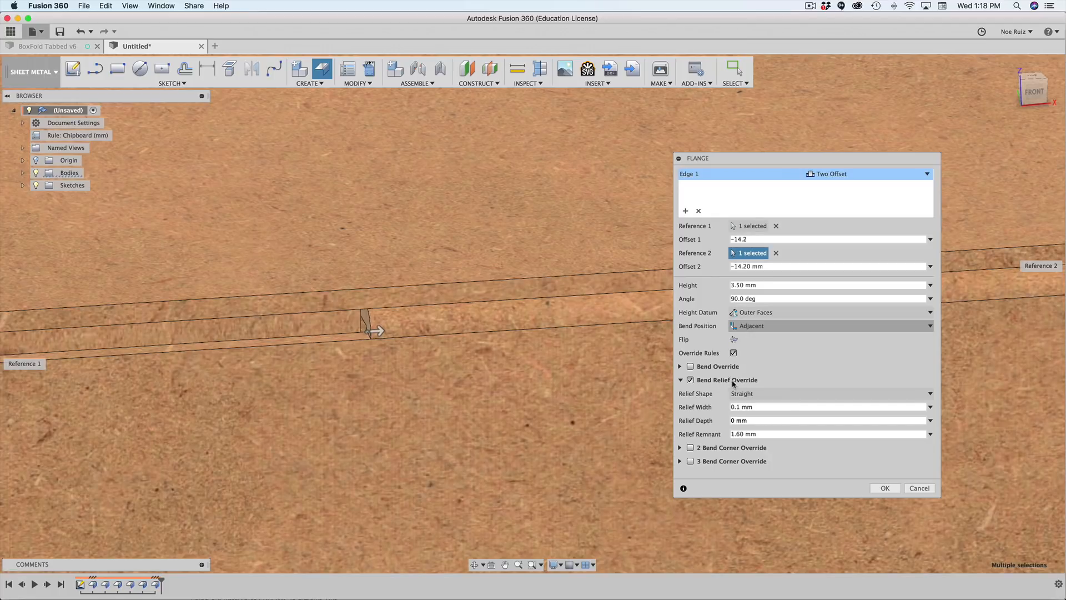
pyautogui.scroll(-8, 603, 394)
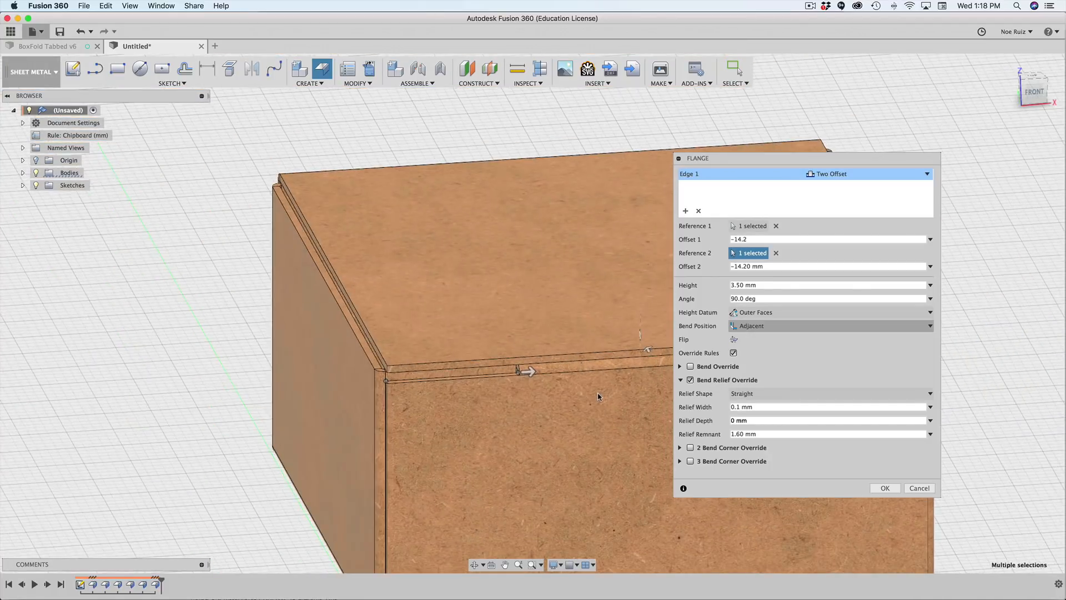
pyautogui.moveTo(666, 395); pyautogui.dragTo(614, 392, button='middle')
# Keep the Straight relief shape and create the locking flange.
pyautogui.click(740, 396)
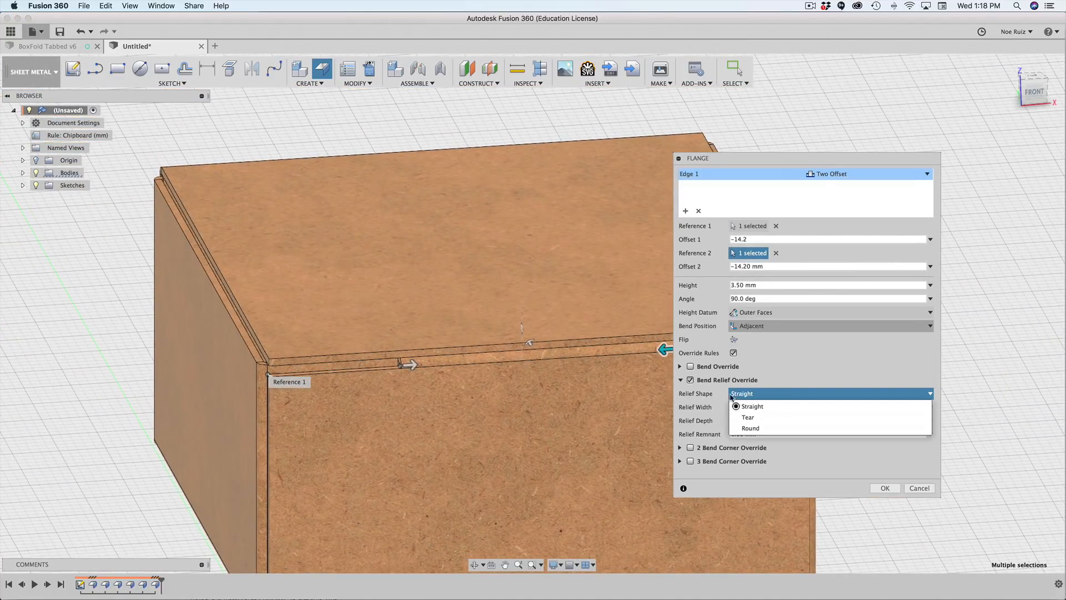
pyautogui.click(756, 395)
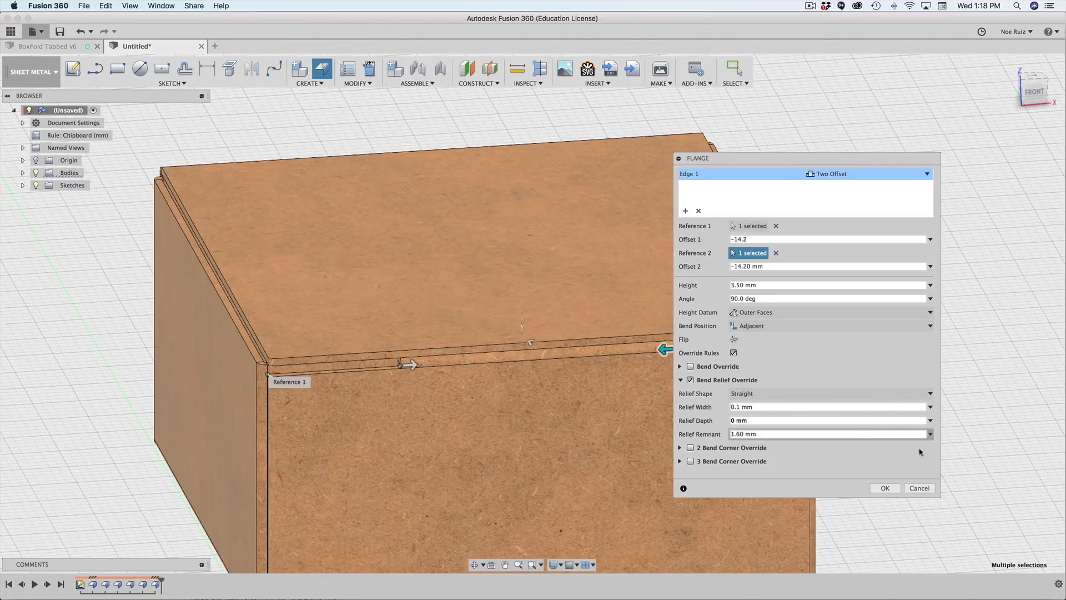
pyautogui.click(881, 487)
# Examine how the locking flange sits between the side wall tabs beneath the lid.
pyautogui.scroll(-5, 860, 374)
pyautogui.moveTo(837, 338); pyautogui.dragTo(788, 326, button='middle')
pyautogui.scroll(4, 569, 340)
pyautogui.scroll(4, 512, 369)
pyautogui.scroll(-4, 512, 369)
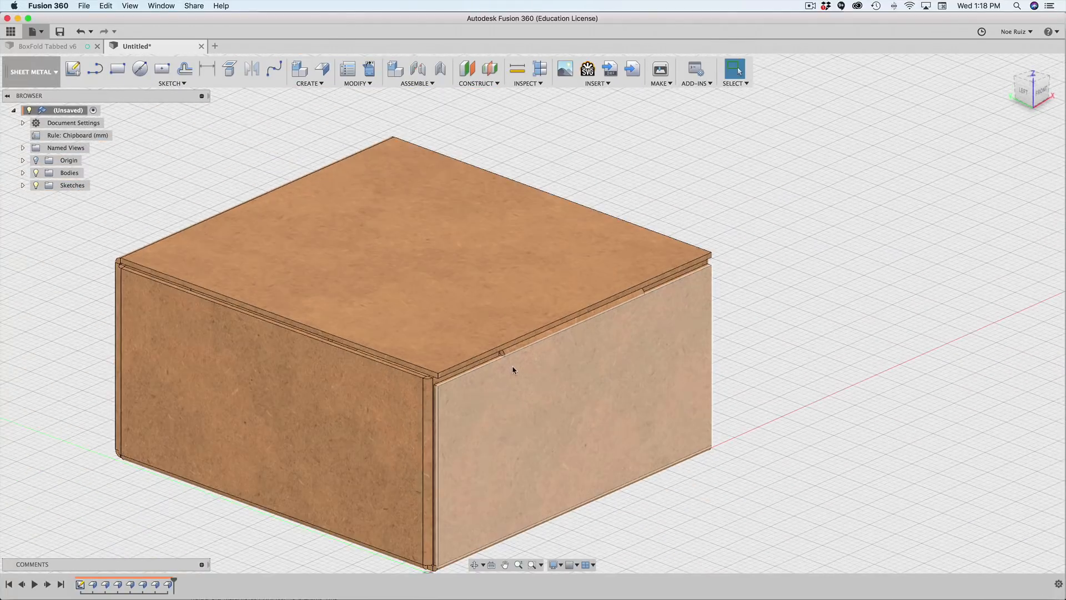
pyautogui.scroll(5, 499, 352)
pyautogui.scroll(3, 509, 350)
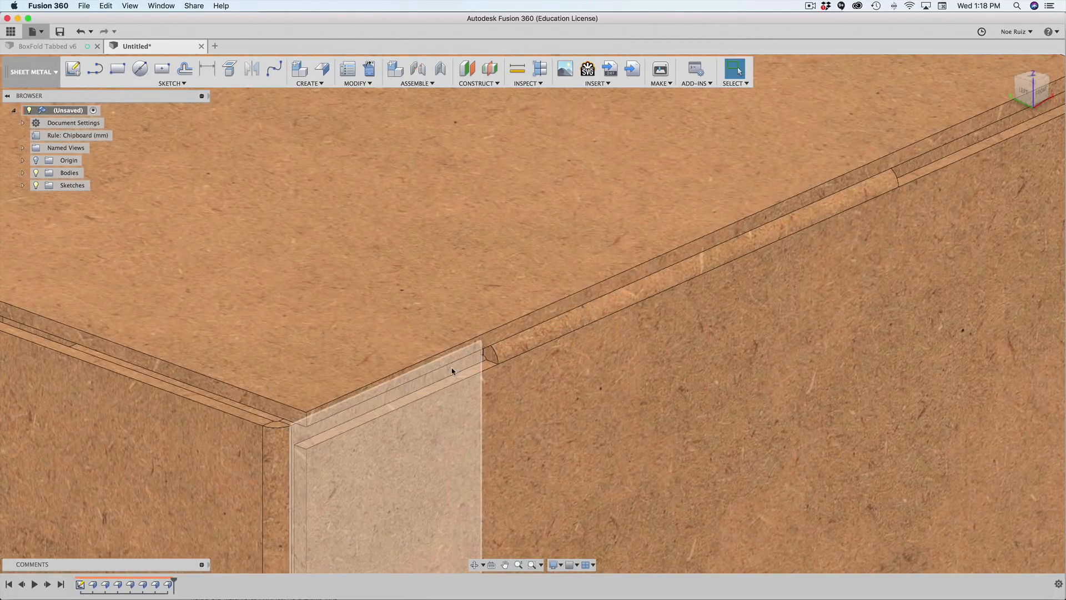
pyautogui.click(452, 368)
pyautogui.scroll(-2, 925, 165)
pyautogui.scroll(-6, 790, 311)
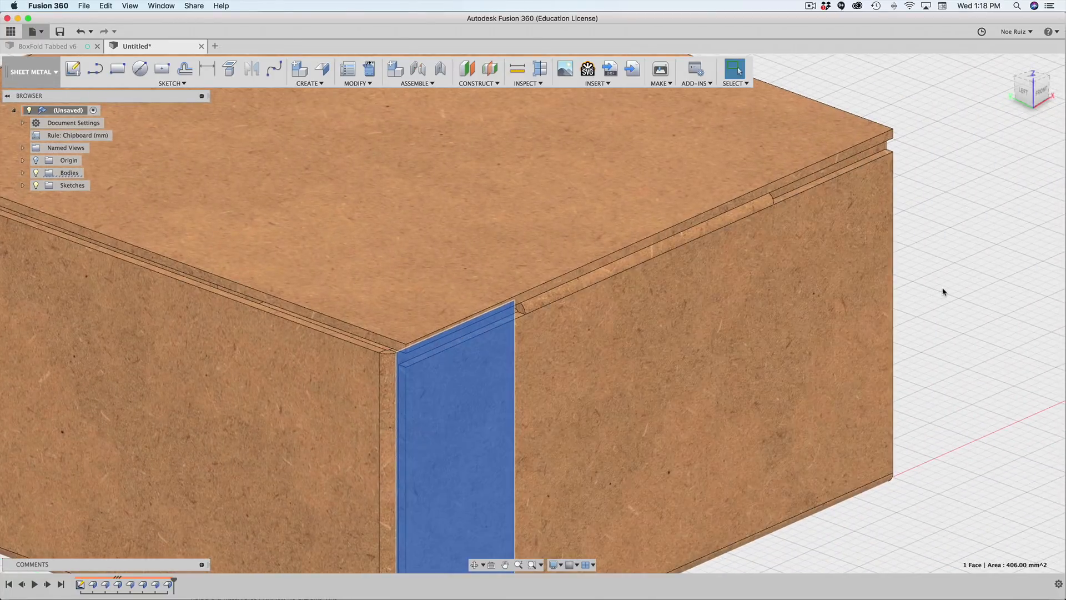
pyautogui.click(942, 288)
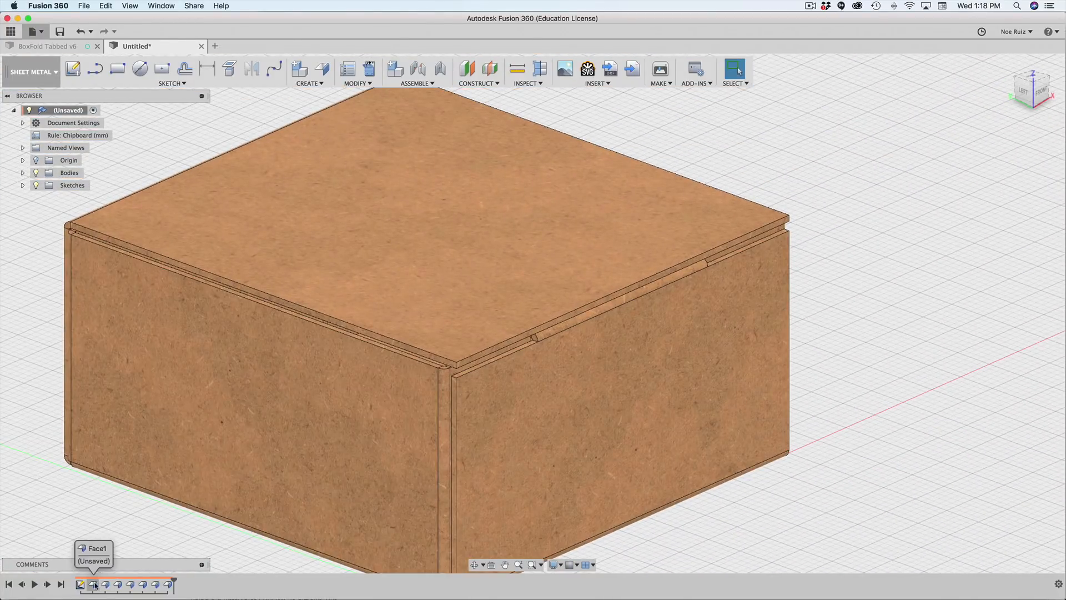
# Highlight the box's base face and flange features in the design history and inspect the closed box from above and below.
pyautogui.click(92, 584)
pyautogui.keyDown('shift'); pyautogui.click(166, 584); pyautogui.keyUp('shift')
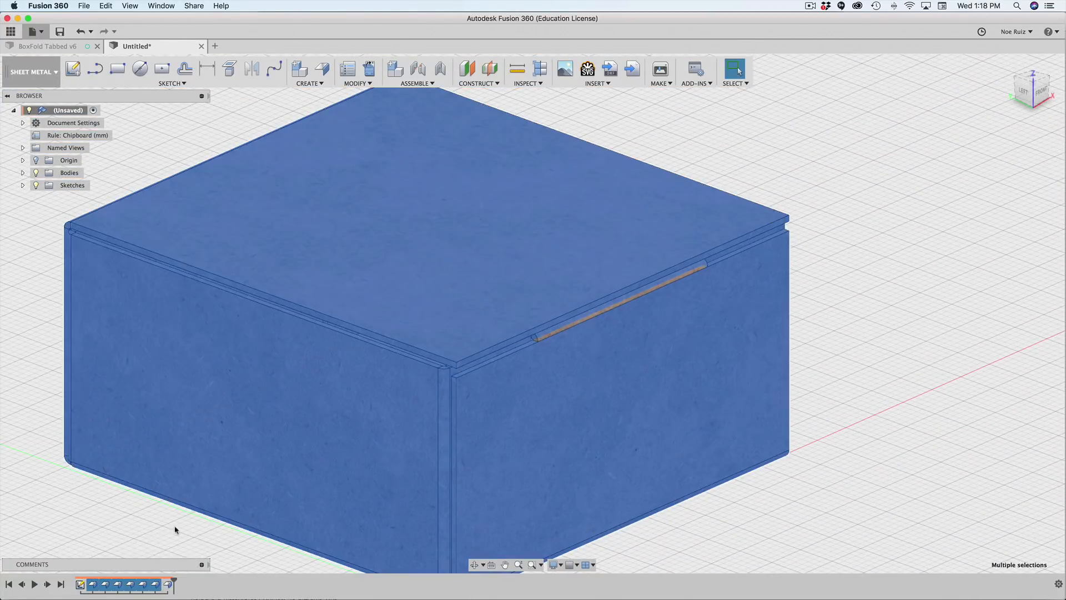
pyautogui.click(862, 431)
pyautogui.scroll(-5, 869, 402)
pyautogui.moveTo(820, 357); pyautogui.dragTo(685, 340, button='middle')
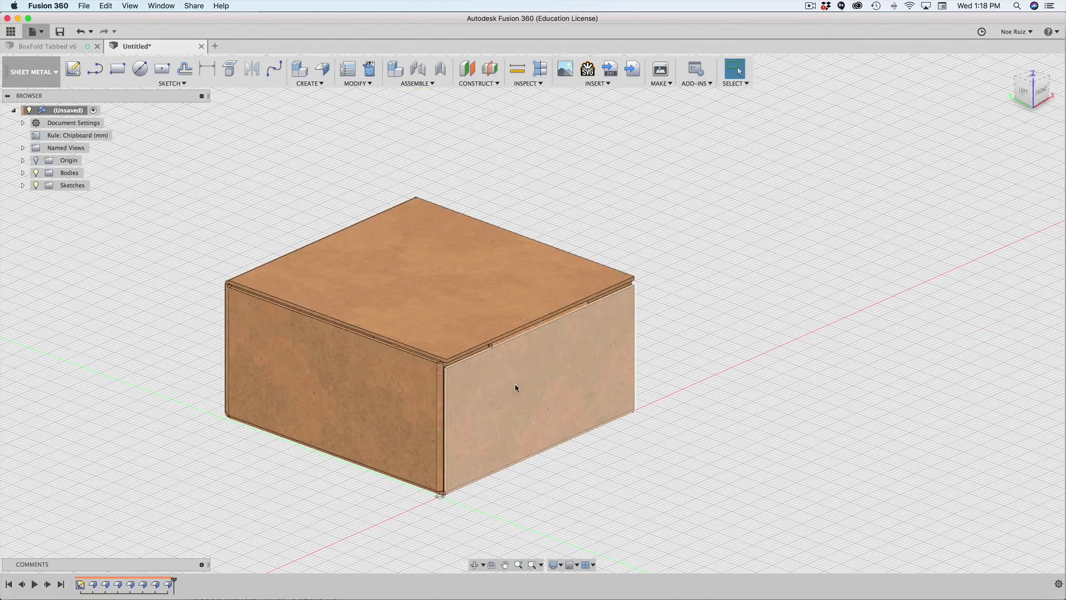
pyautogui.scroll(-2, 519, 394)
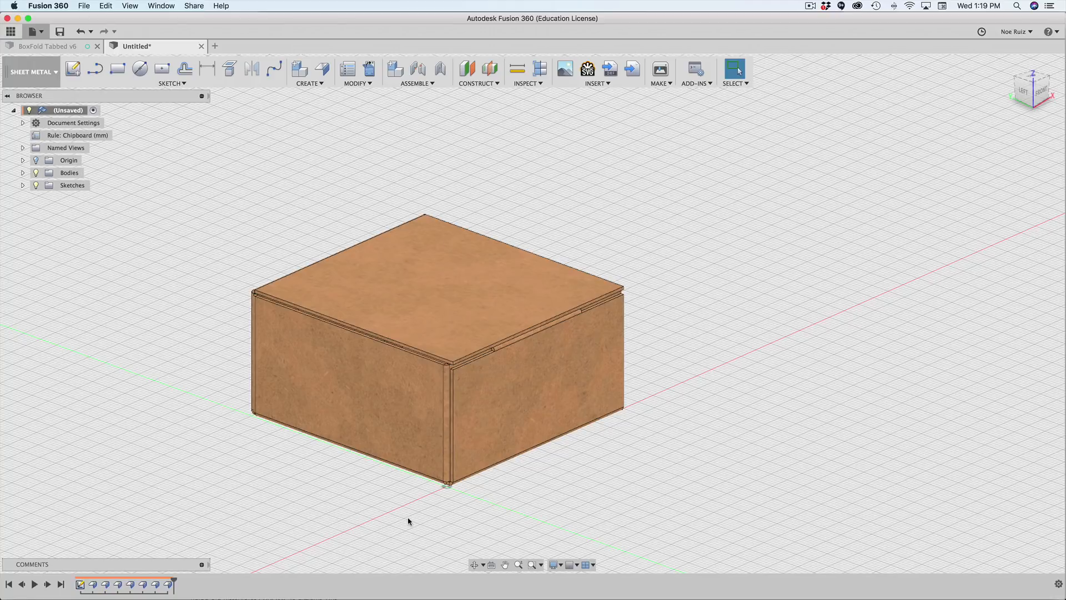
pyautogui.keyDown('shift'); pyautogui.moveTo(408, 517); pyautogui.dragTo(435, 348, button='middle'); pyautogui.keyUp('shift')
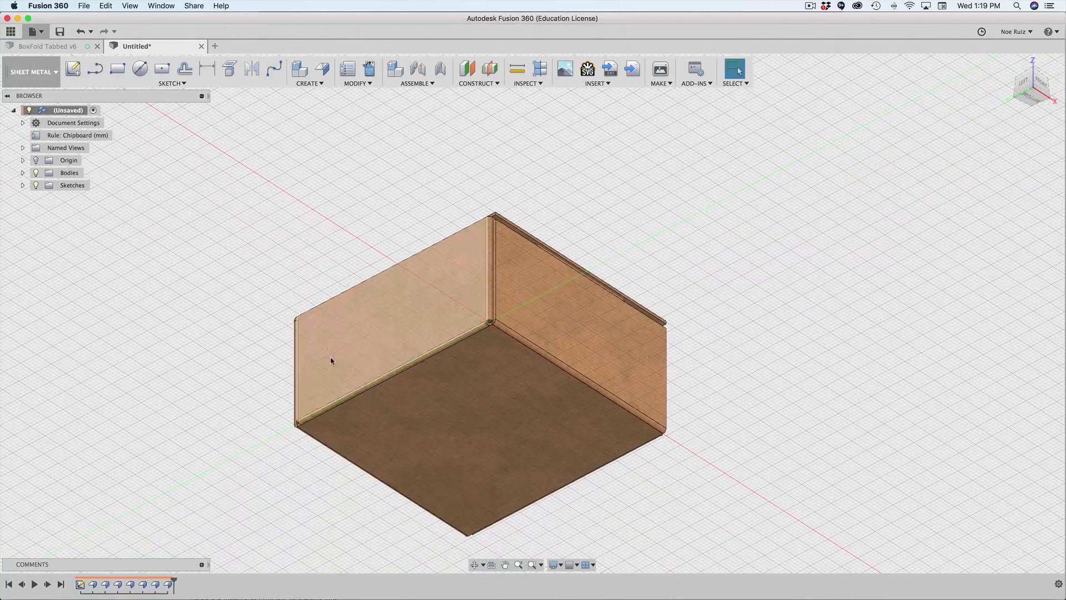
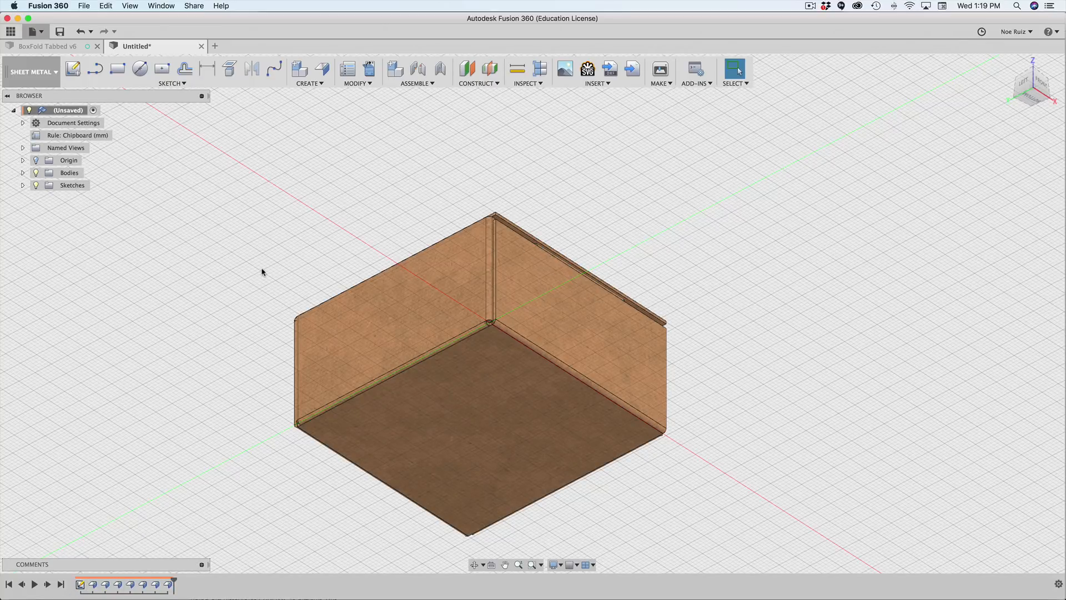
# Preview unfolding all bends of the box with its bottom face as the stationary entity.
pyautogui.press('F6')
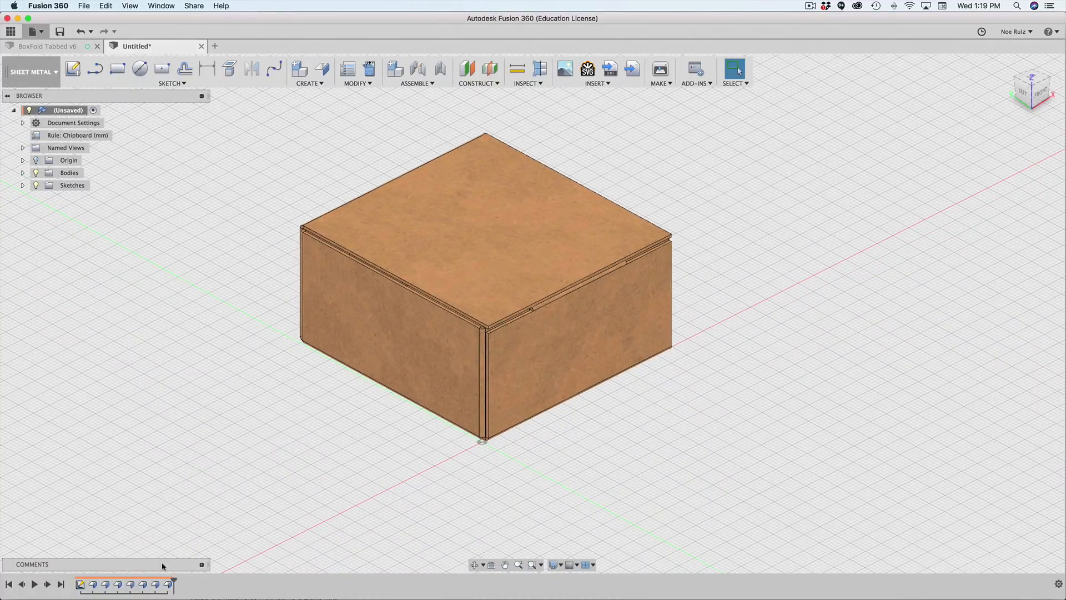
pyautogui.keyDown('shift'); pyautogui.moveTo(359, 476); pyautogui.dragTo(482, 398, button='middle'); pyautogui.keyUp('shift')
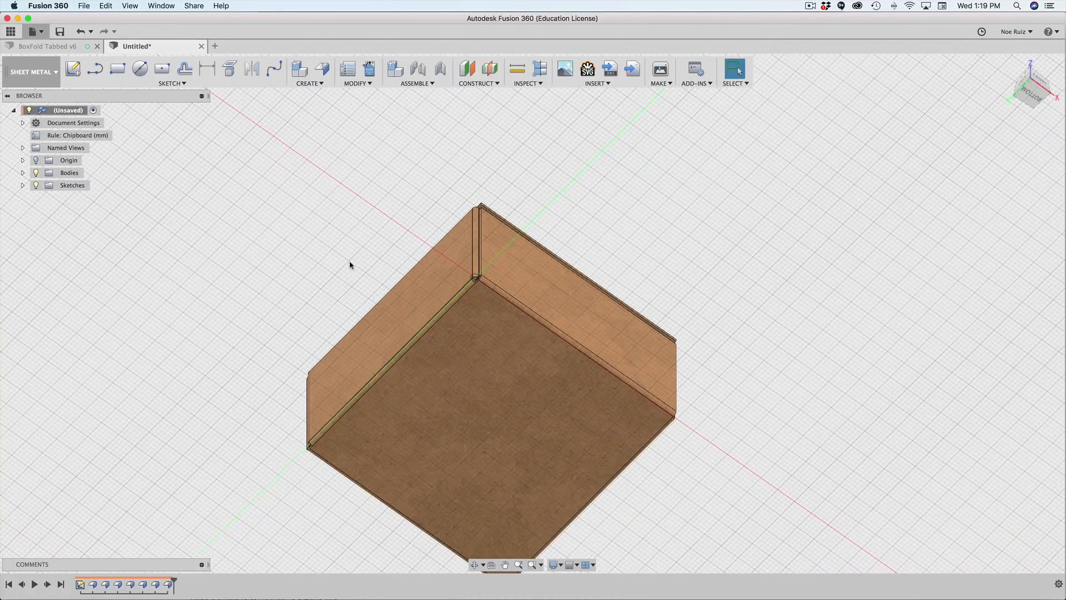
pyautogui.keyDown('shift'); pyautogui.moveTo(350, 265); pyautogui.dragTo(357, 251, button='middle'); pyautogui.keyUp('shift')
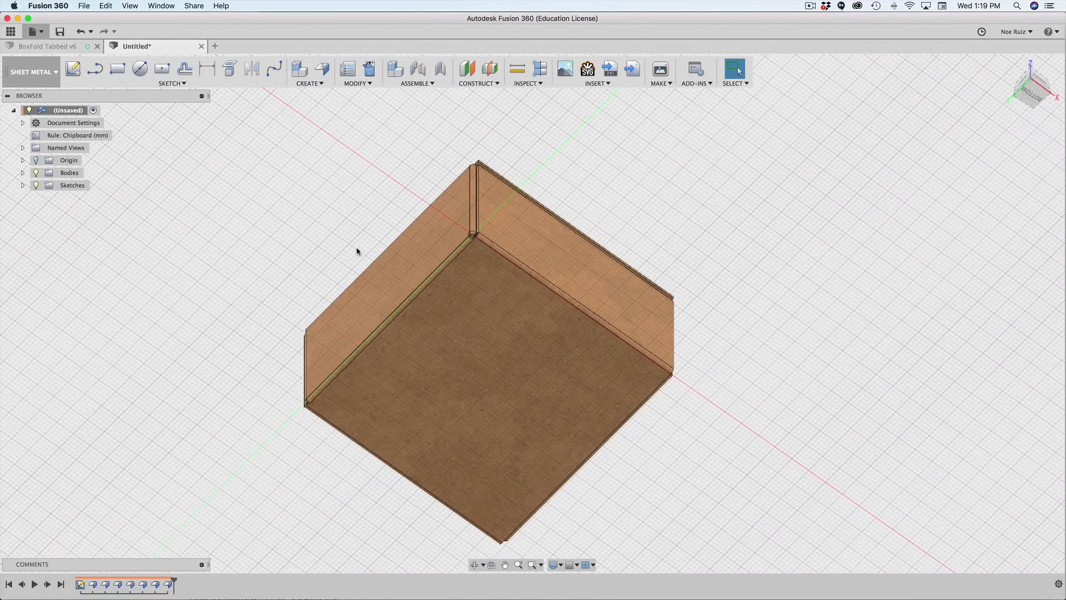
pyautogui.click(358, 83)
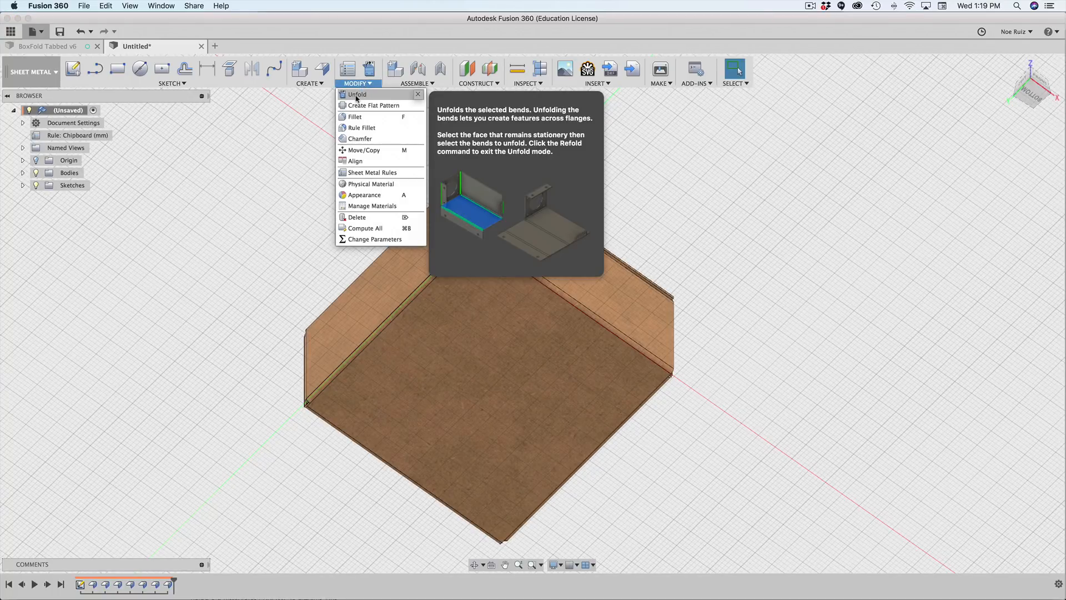
pyautogui.click(355, 97)
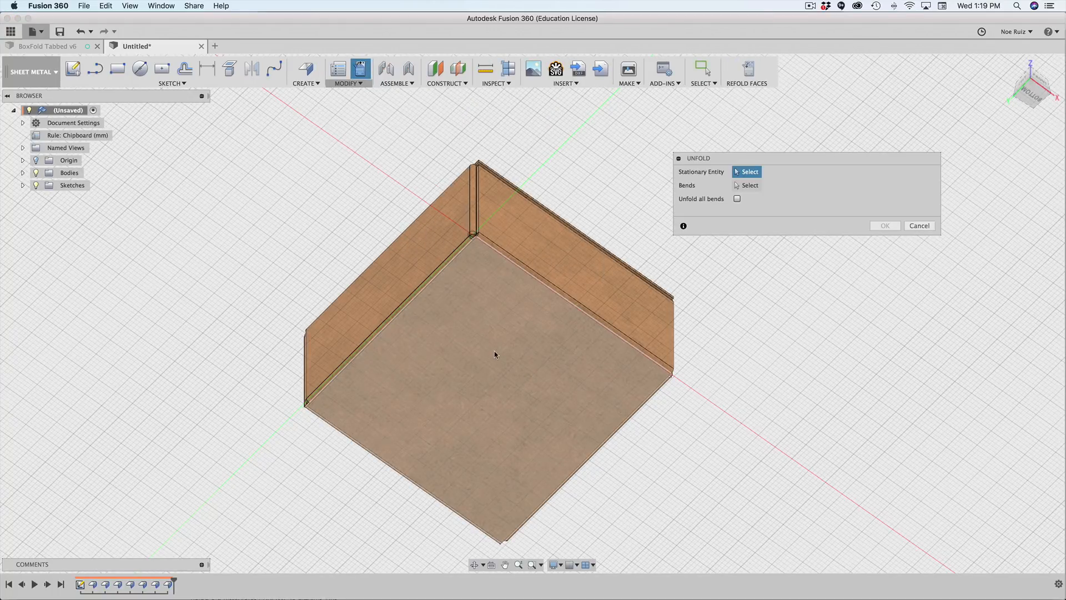
pyautogui.click(495, 354)
pyautogui.keyDown('shift'); pyautogui.moveTo(355, 259); pyautogui.dragTo(315, 266, button='middle'); pyautogui.keyUp('shift')
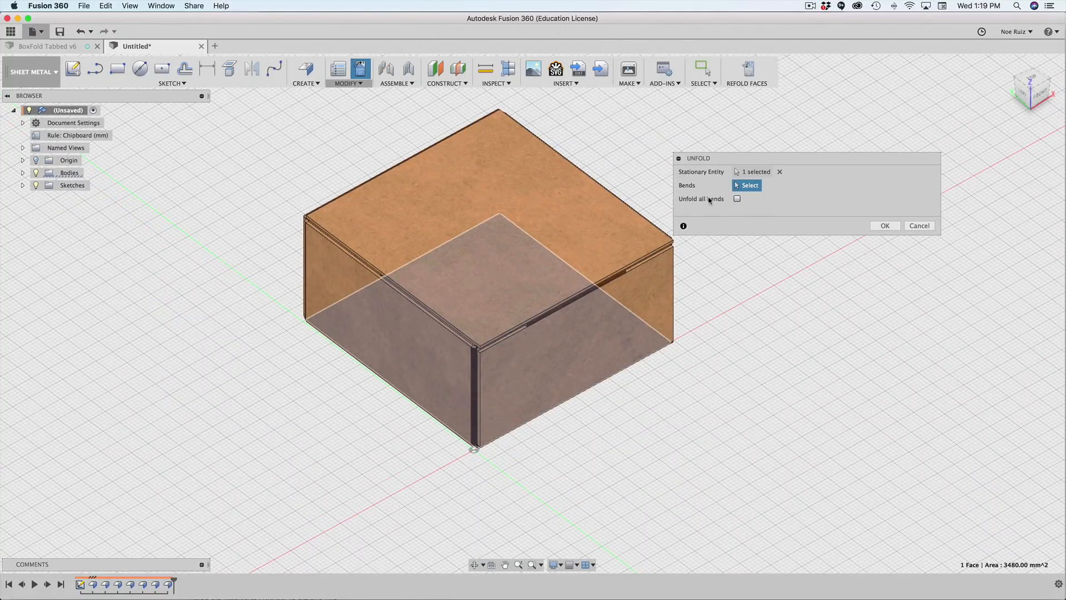
pyautogui.click(737, 199)
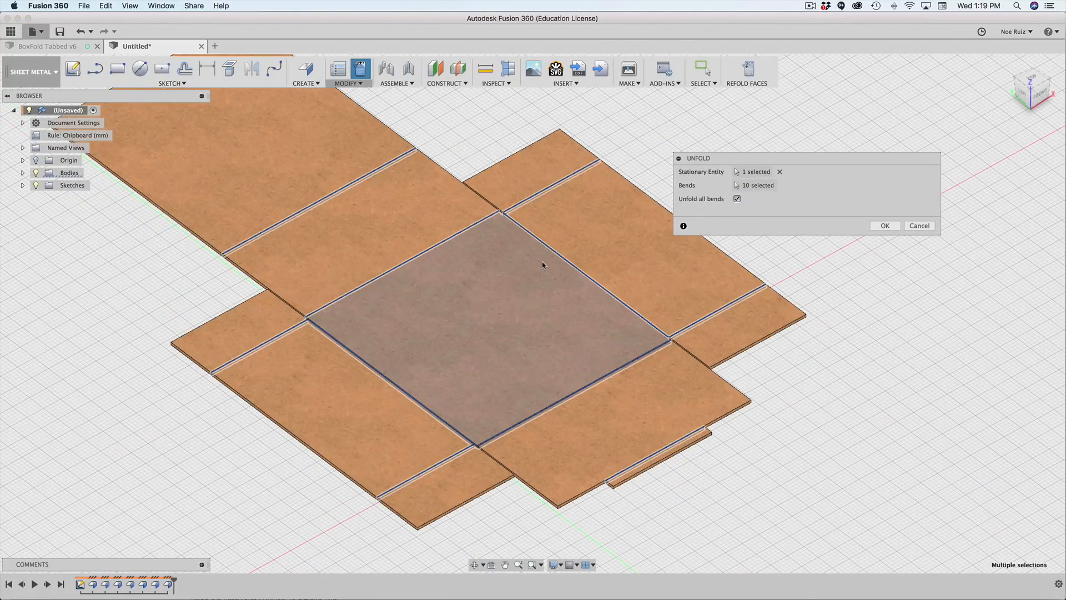
# Examine the gaps between the back wall and the adjacent side wall tabs in the unfolded preview from above.
pyautogui.scroll(-2, 470, 228)
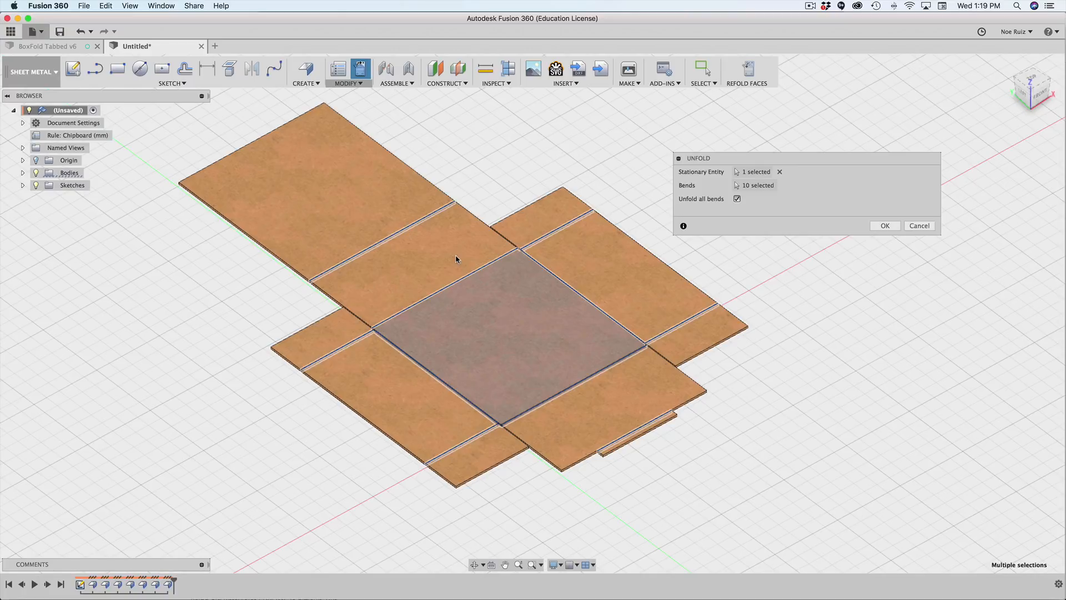
pyautogui.scroll(8, 535, 292)
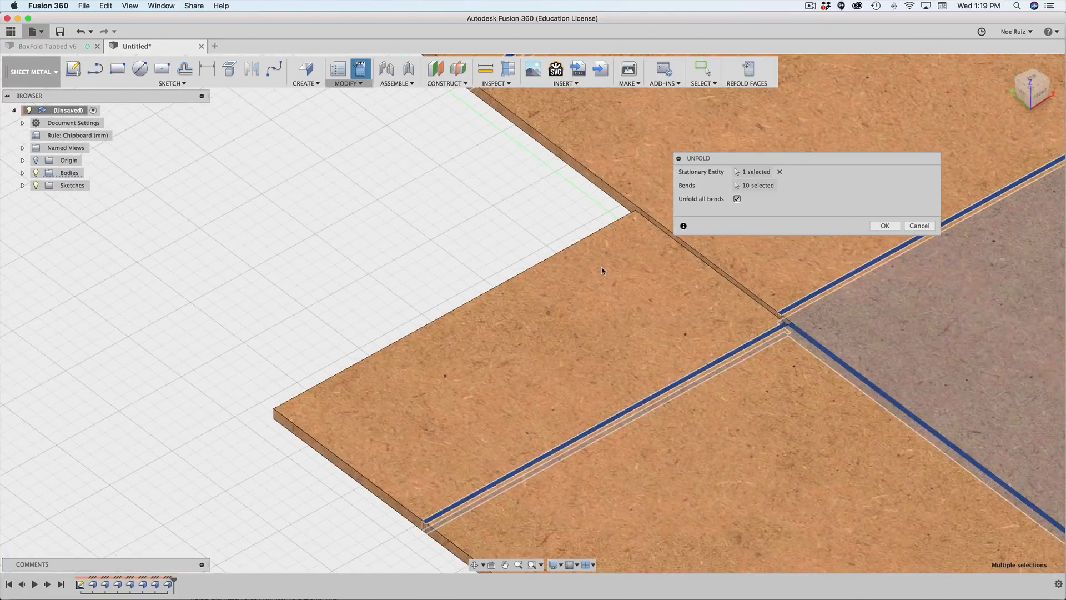
pyautogui.scroll(-4, 536, 270)
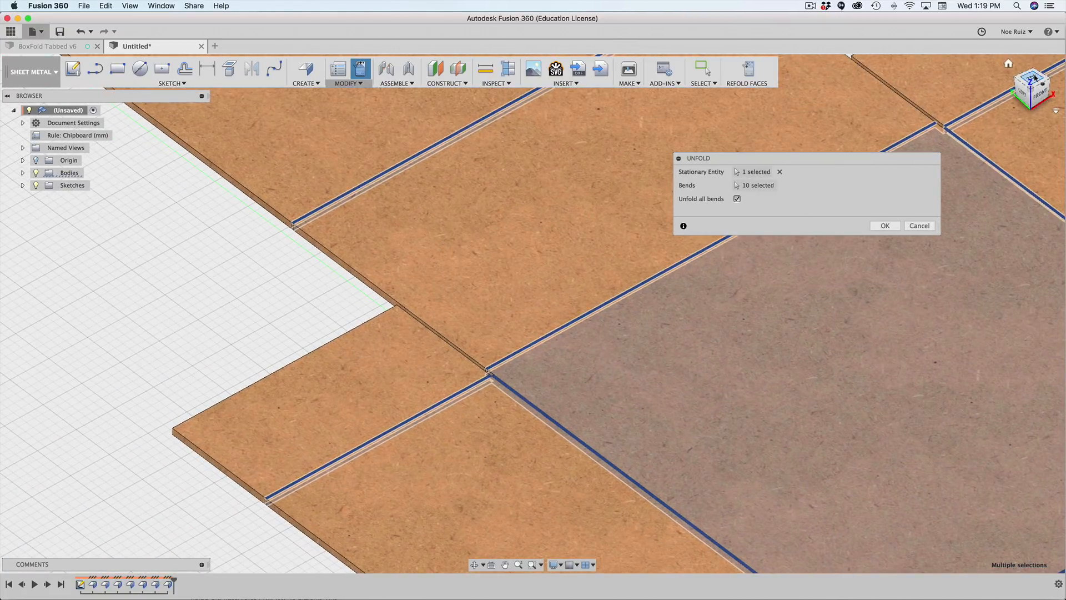
pyautogui.click(1034, 78)
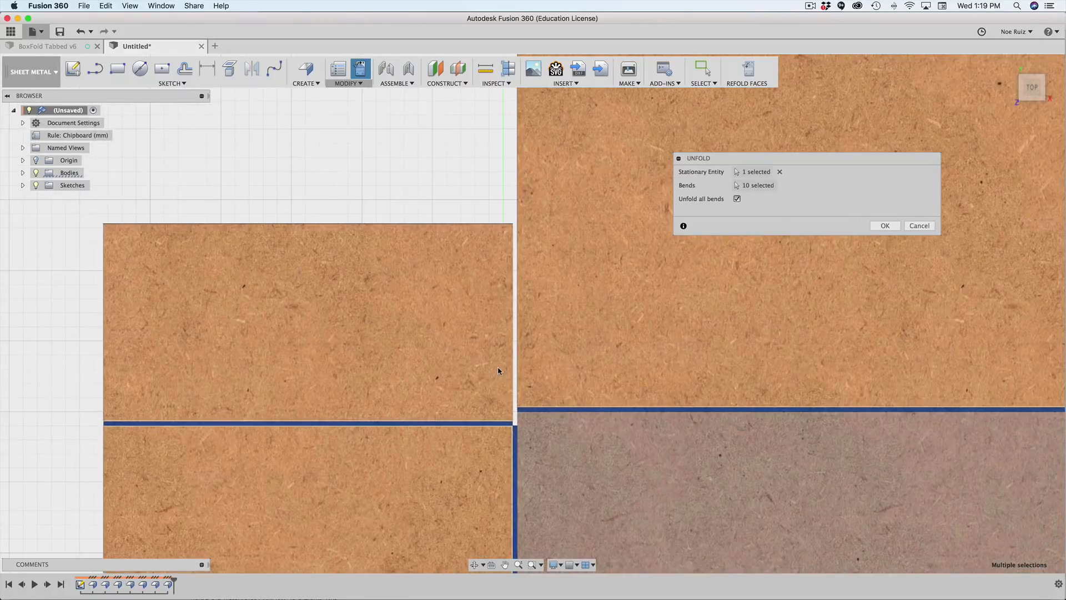
pyautogui.scroll(3, 505, 333)
pyautogui.scroll(2, 520, 188)
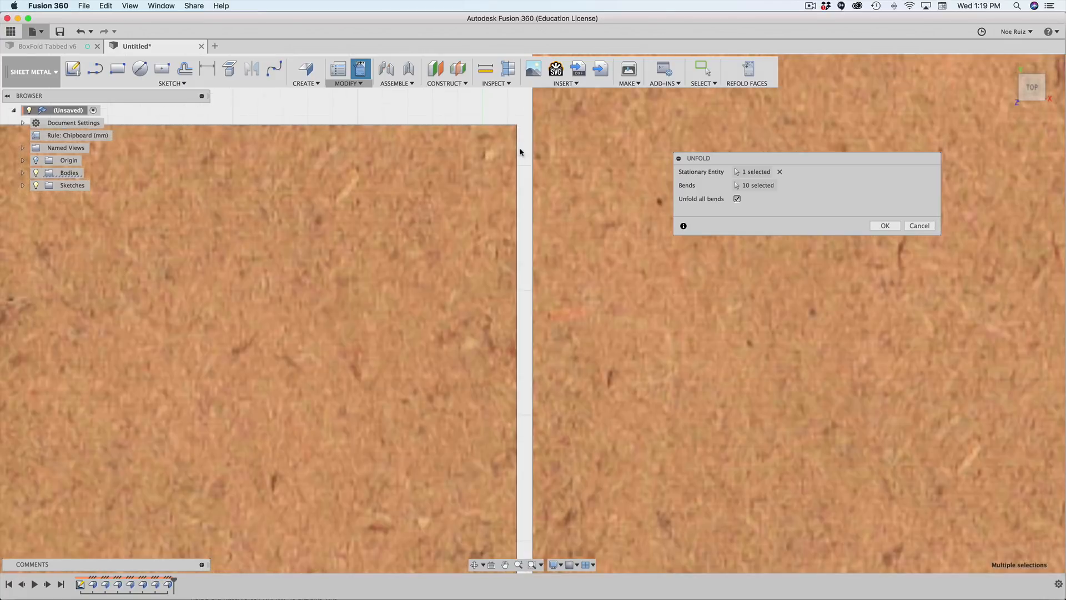
pyautogui.scroll(2, 520, 169)
pyautogui.scroll(-5, 521, 250)
pyautogui.scroll(-5, 523, 265)
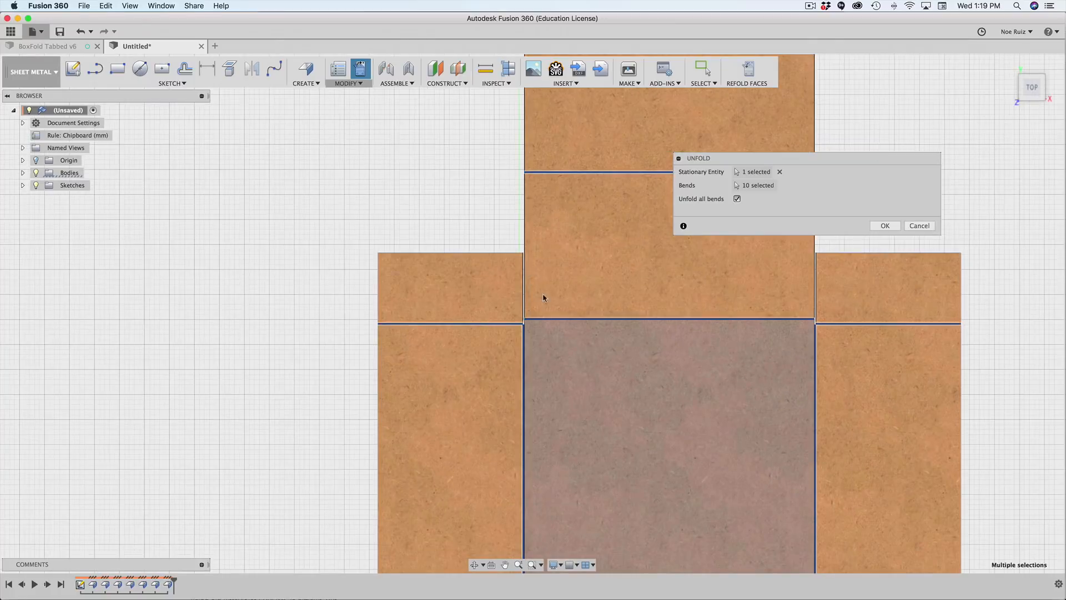
pyautogui.moveTo(592, 364); pyautogui.dragTo(269, 354, button='middle')
pyautogui.scroll(-1, 520, 280)
pyautogui.scroll(6, 520, 279)
pyautogui.scroll(3, 439, 164)
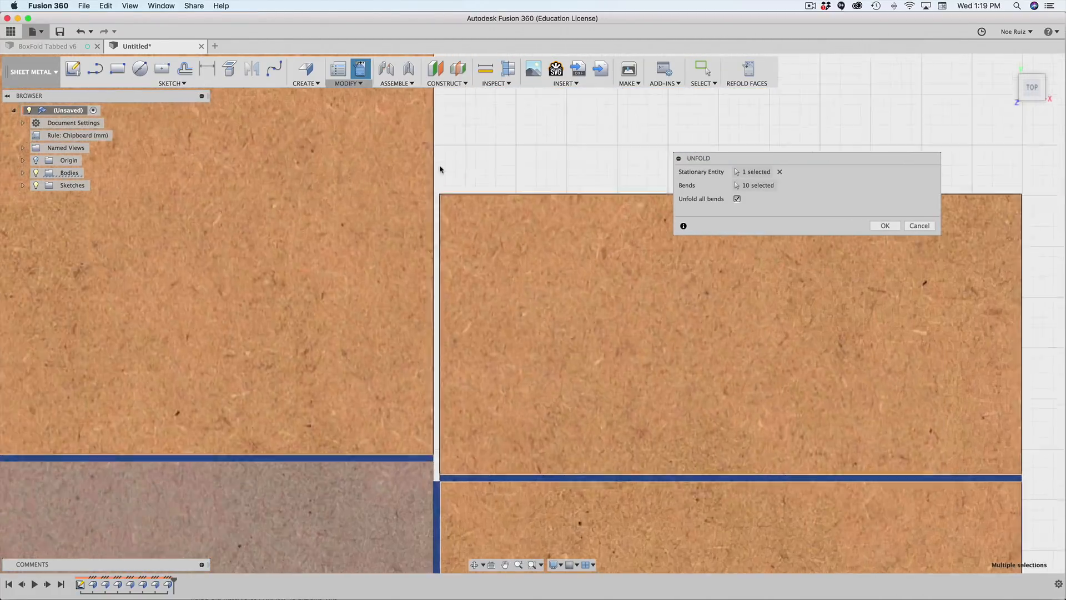
# Examine the clearances around the front wall, its locking flange and the corner tabs of the unfolded preview.
pyautogui.scroll(-5, 441, 261)
pyautogui.moveTo(466, 411); pyautogui.dragTo(461, 138, button='middle')
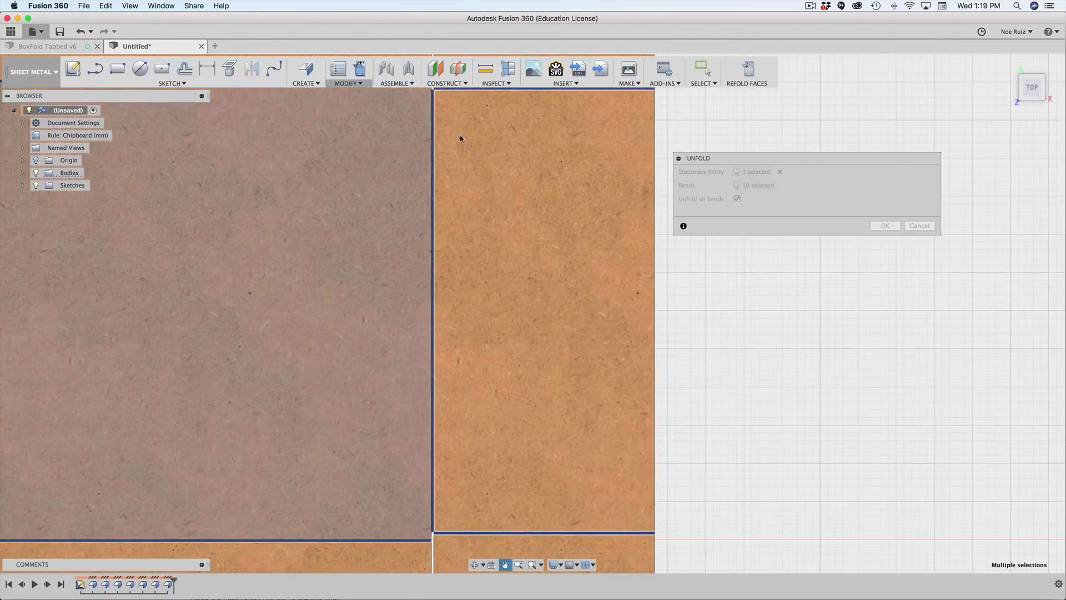
pyautogui.moveTo(487, 505); pyautogui.dragTo(530, 271, button='middle')
pyautogui.moveTo(453, 507)
pyautogui.mouseDown(button='middle')
pyautogui.moveTo(631, 435)
pyautogui.moveTo(704, 542)
pyautogui.mouseUp(button='middle')
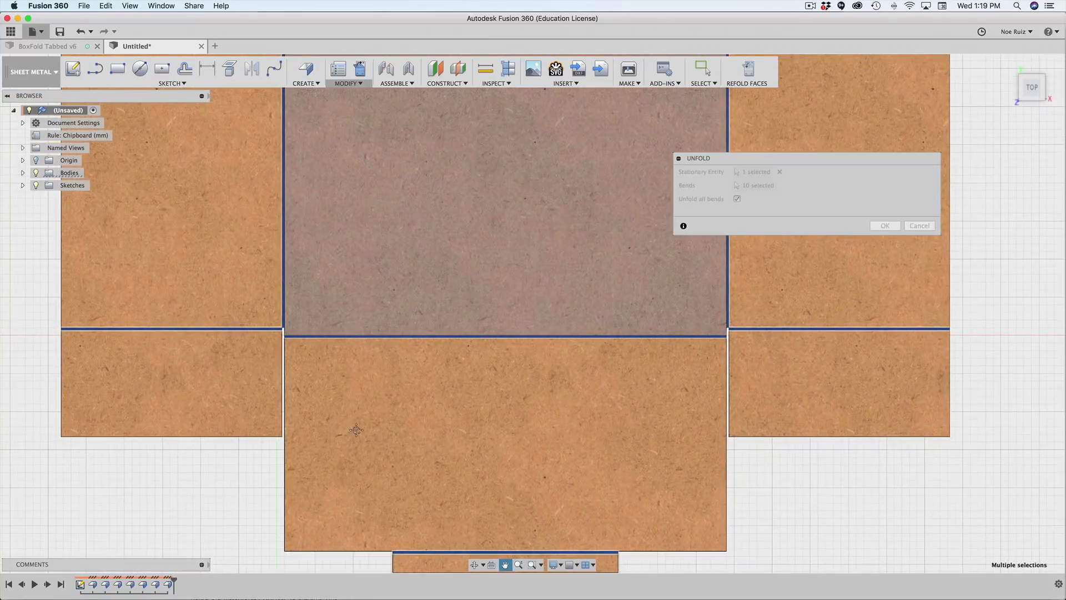
pyautogui.moveTo(357, 431); pyautogui.dragTo(531, 447, button='middle')
pyautogui.scroll(5, 433, 383)
pyautogui.scroll(-5, 457, 362)
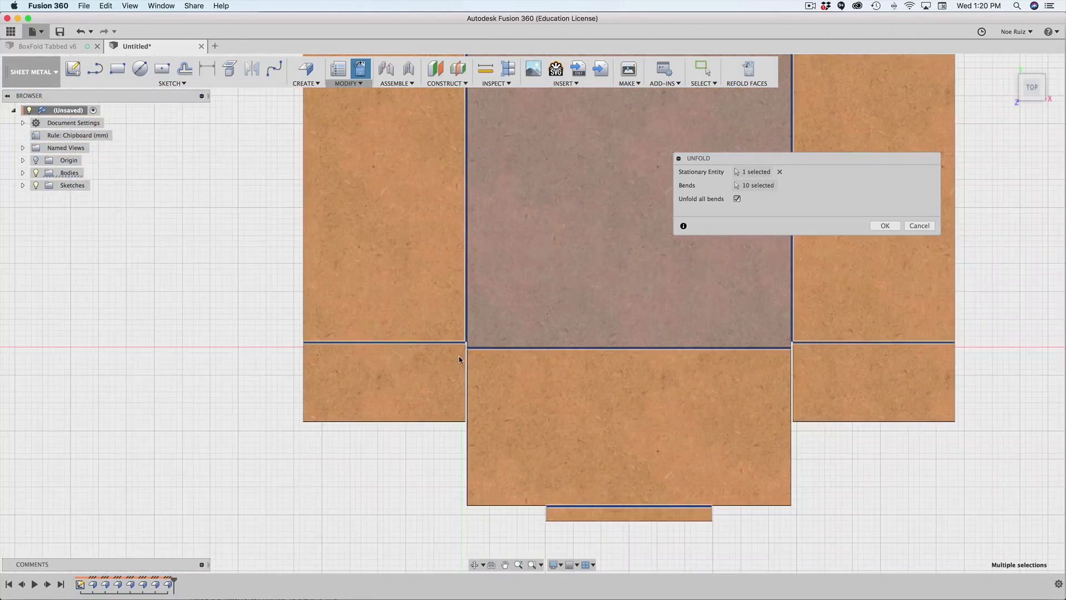
pyautogui.scroll(5, 459, 273)
pyautogui.scroll(5, 364, 299)
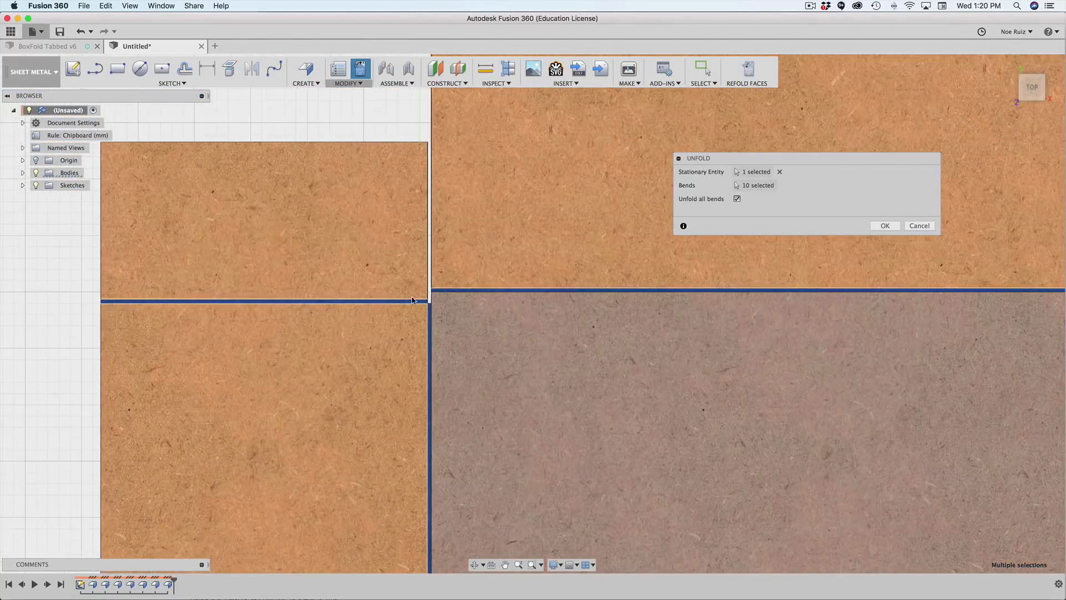
pyautogui.scroll(-3, 430, 325)
pyautogui.moveTo(529, 143); pyautogui.dragTo(418, 302, button='middle')
pyautogui.scroll(-3, 427, 377)
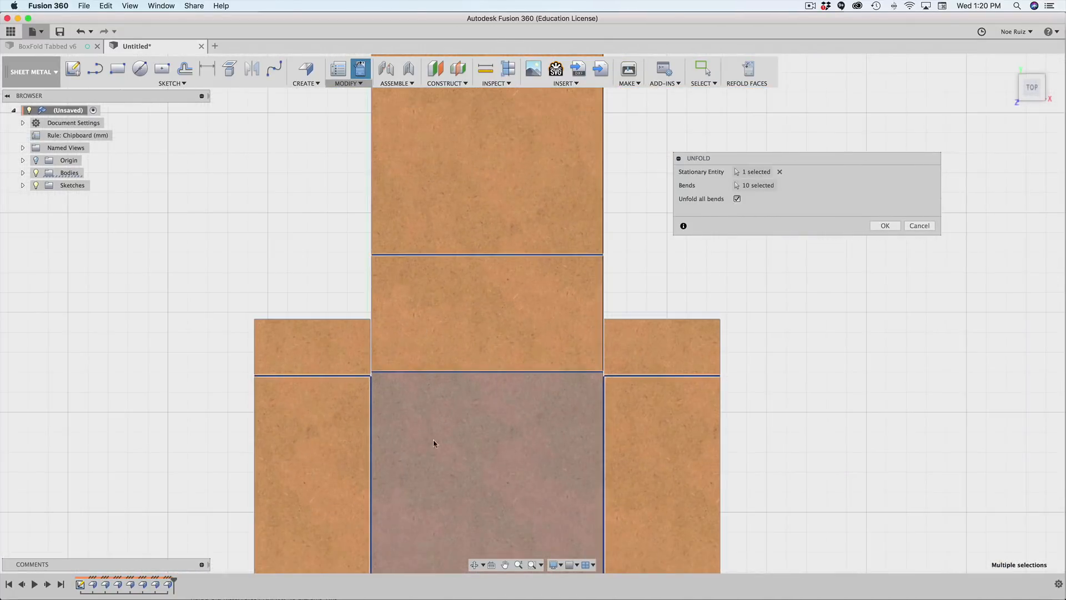
# Review the whole unfolded layout at an angle and cancel the unfold.
pyautogui.keyDown('shift'); pyautogui.moveTo(447, 345); pyautogui.dragTo(470, 334, button='middle'); pyautogui.keyUp('shift')
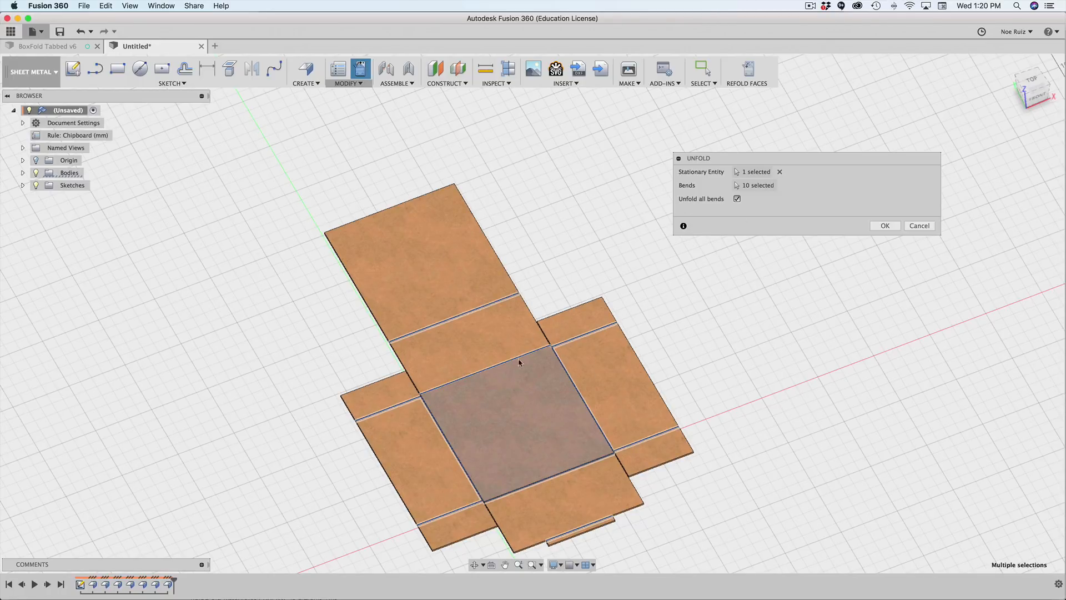
pyautogui.scroll(-1, 557, 443)
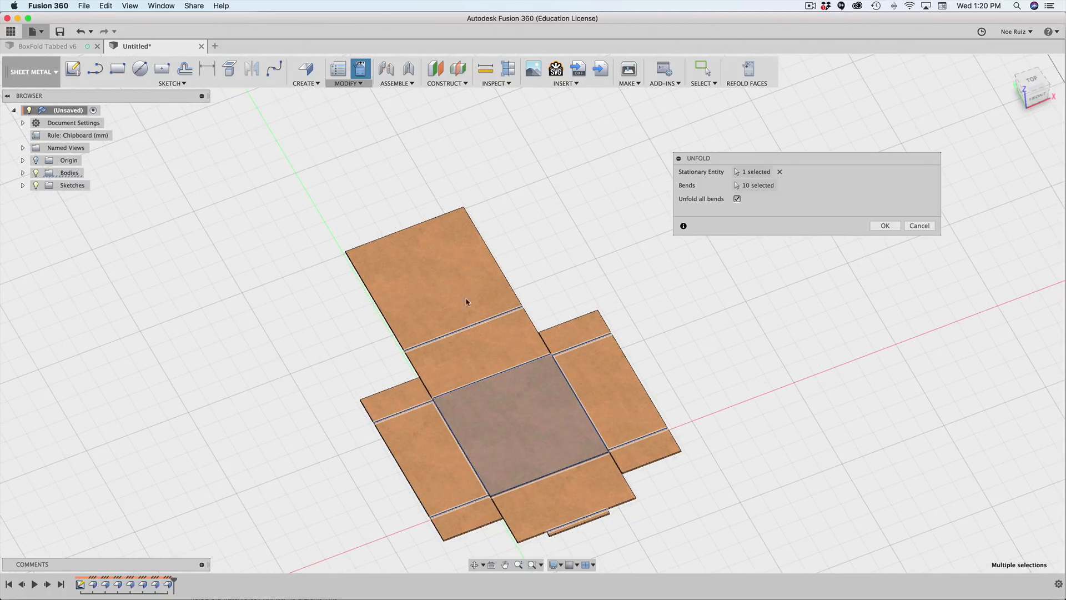
pyautogui.scroll(-1, 750, 250)
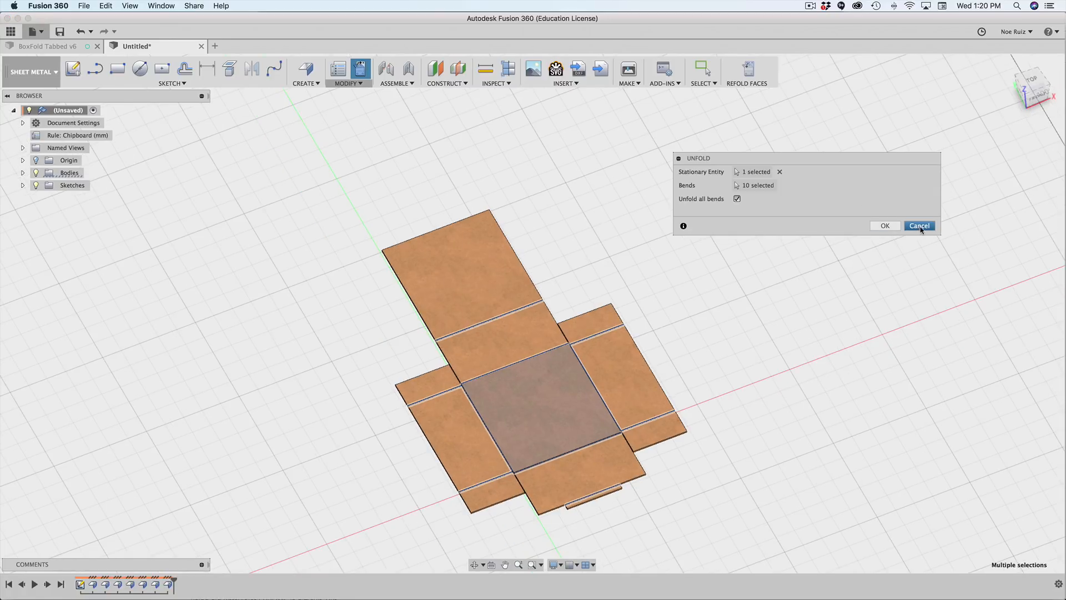
pyautogui.click(919, 226)
# Turn off the layout grid around the folded box.
pyautogui.keyDown('shift'); pyautogui.moveTo(707, 400); pyautogui.dragTo(736, 362, button='middle'); pyautogui.keyUp('shift')
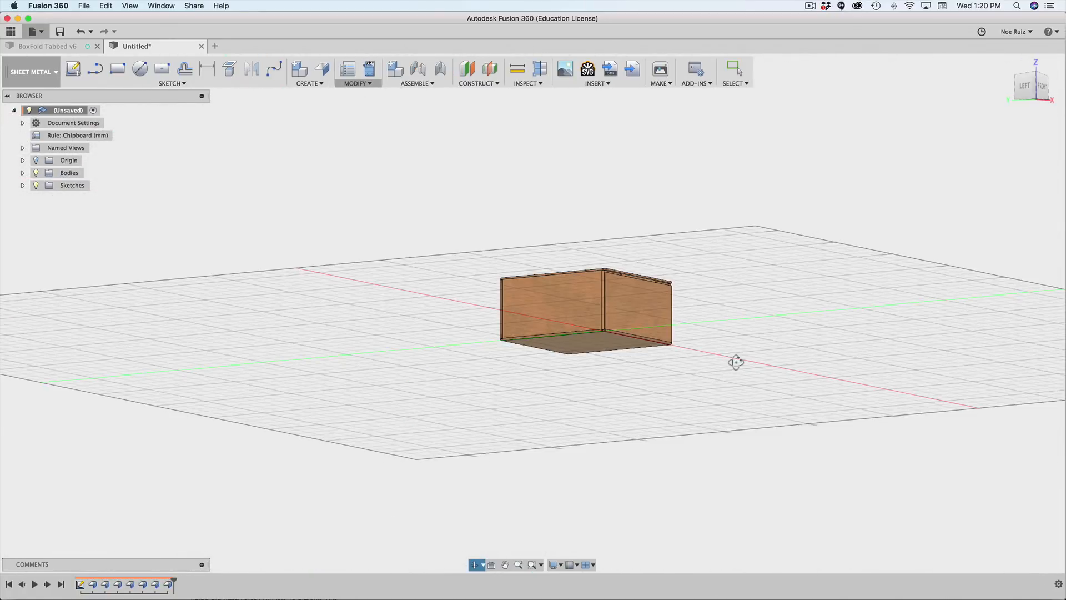
pyautogui.moveTo(720, 323); pyautogui.dragTo(690, 350, button='middle')
pyautogui.scroll(5, 616, 321)
pyautogui.keyDown('shift'); pyautogui.moveTo(664, 317); pyautogui.dragTo(675, 244, button='middle'); pyautogui.keyUp('shift')
pyautogui.click(570, 564)
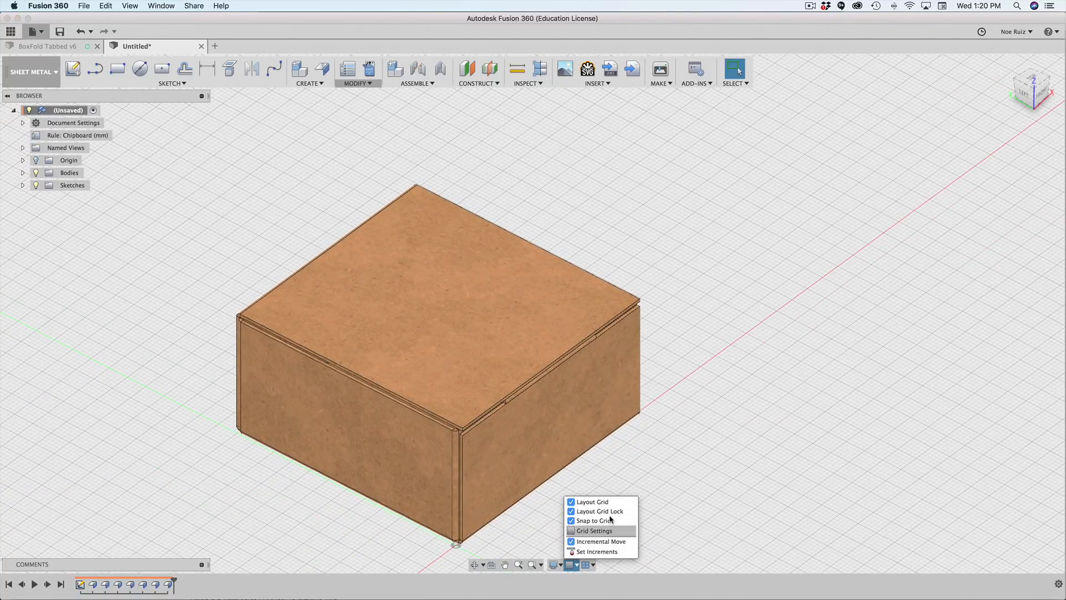
pyautogui.click(572, 502)
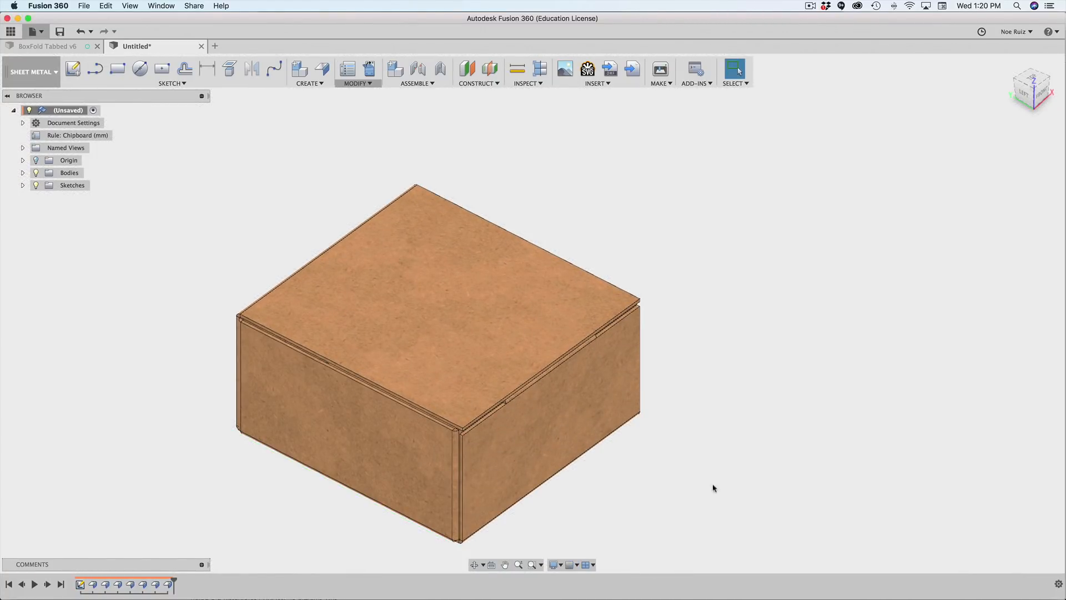
# Examine the gap between the lid's front edge and the locking flange, highlighting the lid's lower front edge.
pyautogui.keyDown('shift'); pyautogui.moveTo(711, 488); pyautogui.dragTo(757, 464, button='middle'); pyautogui.keyUp('shift')
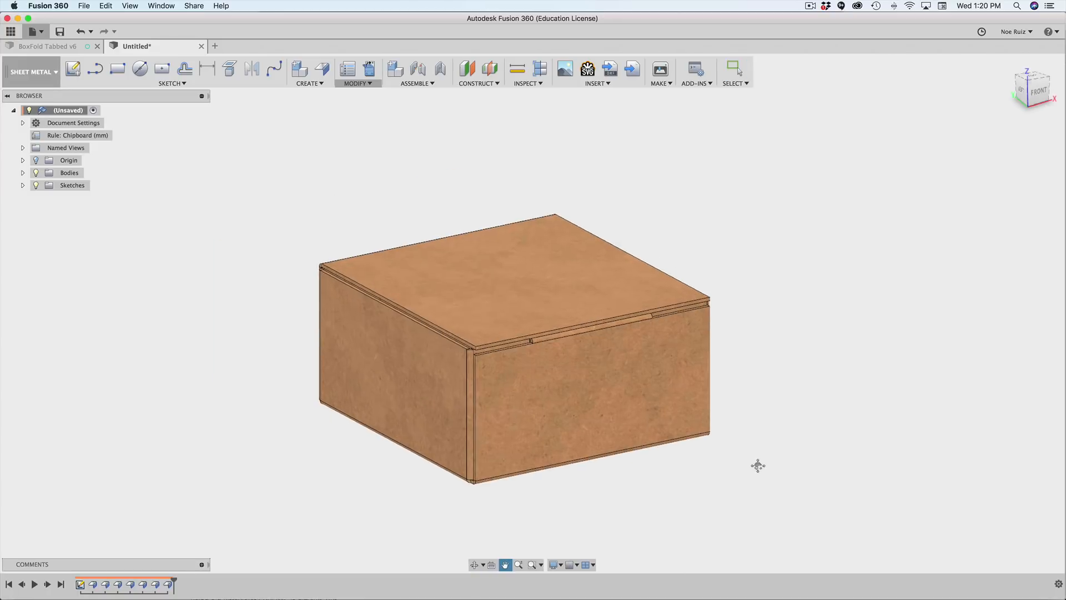
pyautogui.keyDown('shift'); pyautogui.moveTo(605, 505); pyautogui.dragTo(641, 510, button='middle'); pyautogui.keyUp('shift')
pyautogui.moveTo(696, 482); pyautogui.dragTo(659, 450, button='middle')
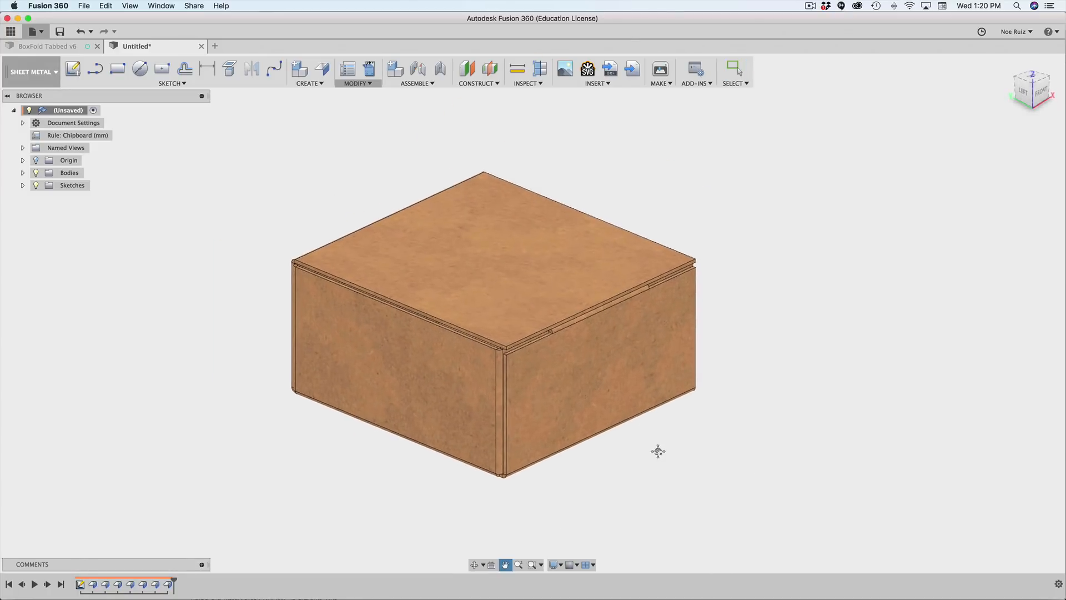
pyautogui.scroll(5, 672, 284)
pyautogui.scroll(3, 669, 262)
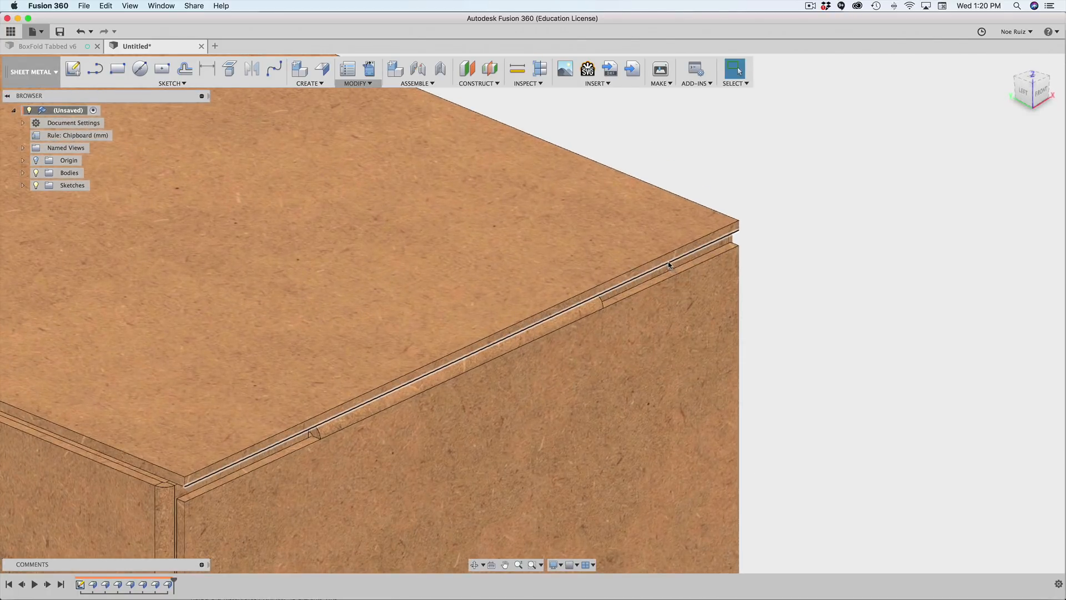
pyautogui.scroll(-3, 668, 260)
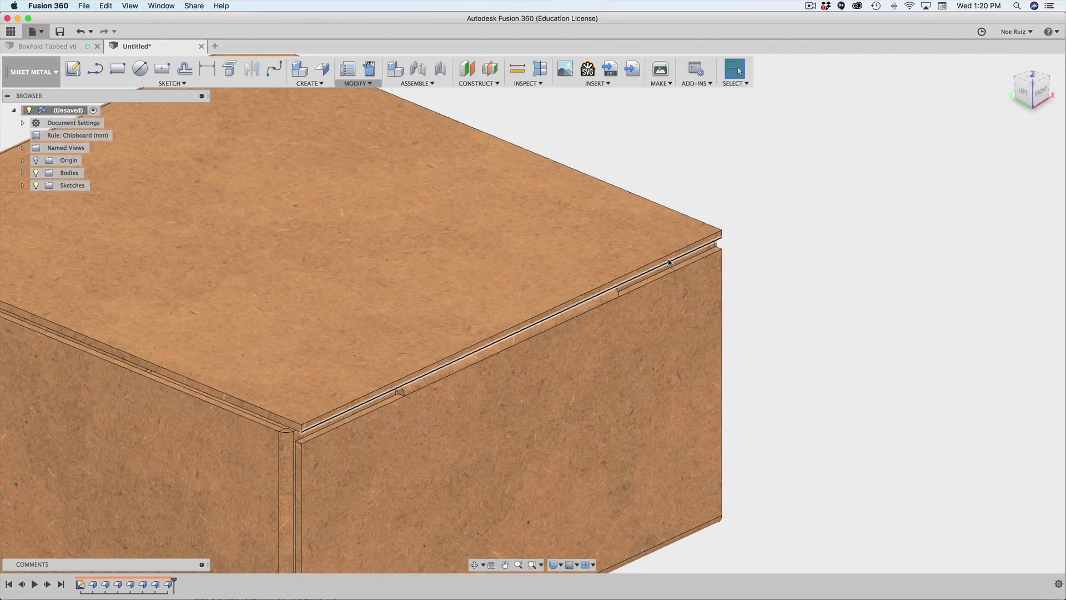
pyautogui.scroll(-5, 668, 258)
pyautogui.click(669, 259)
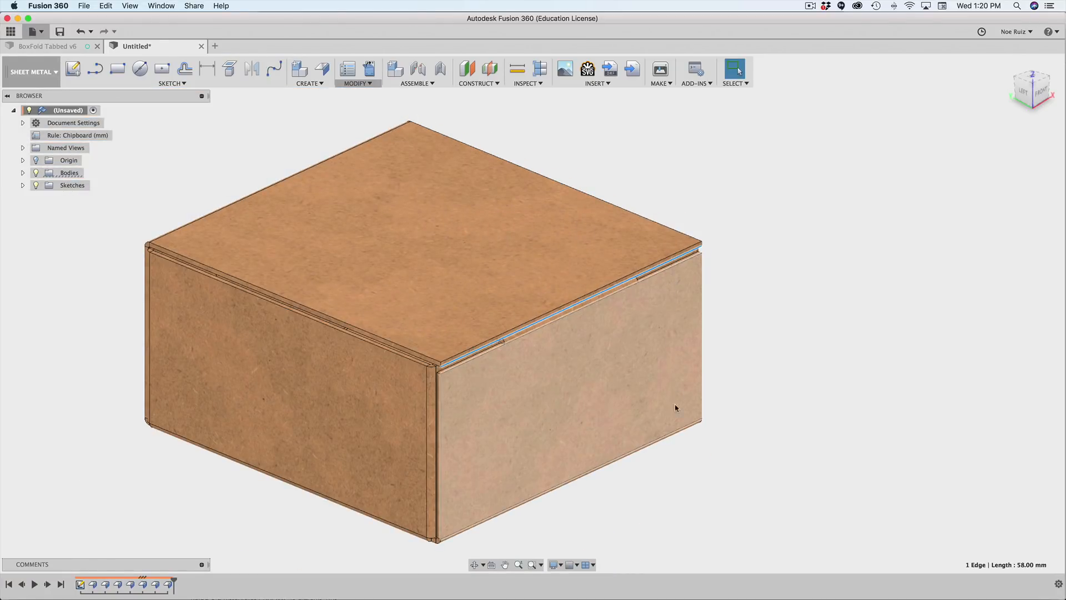
pyautogui.click(879, 358)
# Create a downward flange on the lid's lower front edge, about 4.8 mm high, over the outside of the front wall.
pyautogui.moveTo(761, 393)
pyautogui.keyDown('shift'); pyautogui.mouseDown(button='middle')
pyautogui.moveTo(759, 345)
pyautogui.moveTo(768, 373)
pyautogui.moveTo(581, 314)
pyautogui.moveTo(734, 320)
pyautogui.moveTo(750, 307)
pyautogui.moveTo(754, 395)
pyautogui.mouseUp(button='middle'); pyautogui.keyUp('shift')
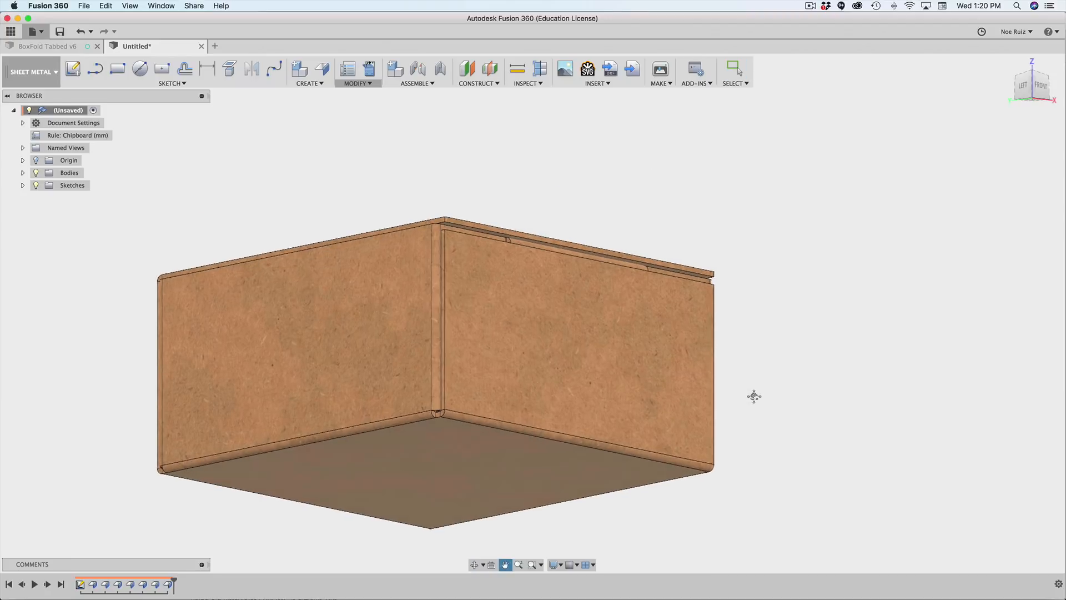
pyautogui.scroll(8, 435, 181)
pyautogui.click(437, 154)
pyautogui.scroll(-5, 437, 154)
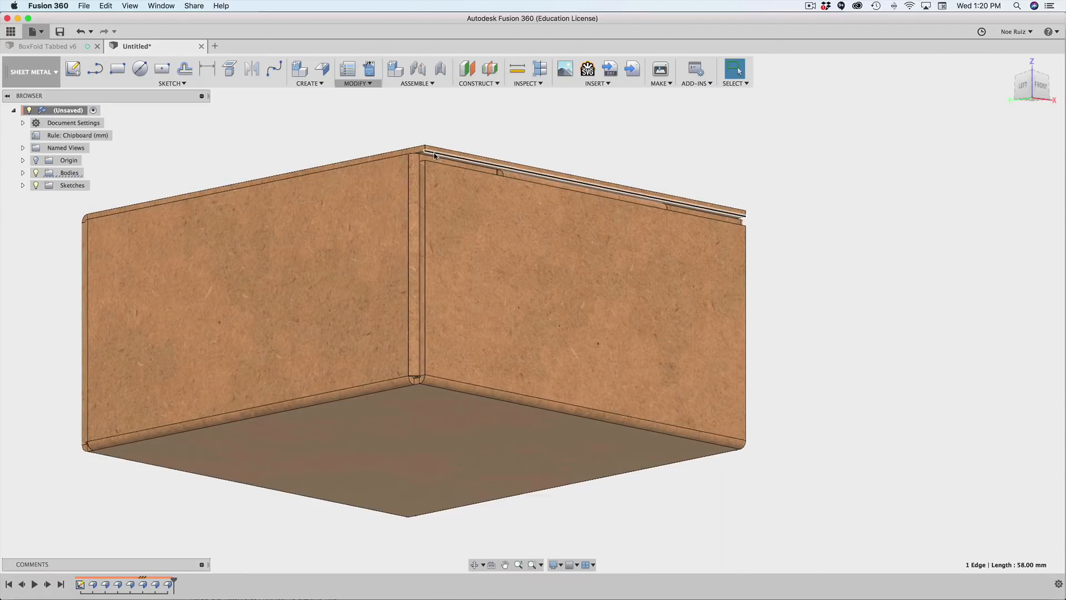
pyautogui.click(321, 69)
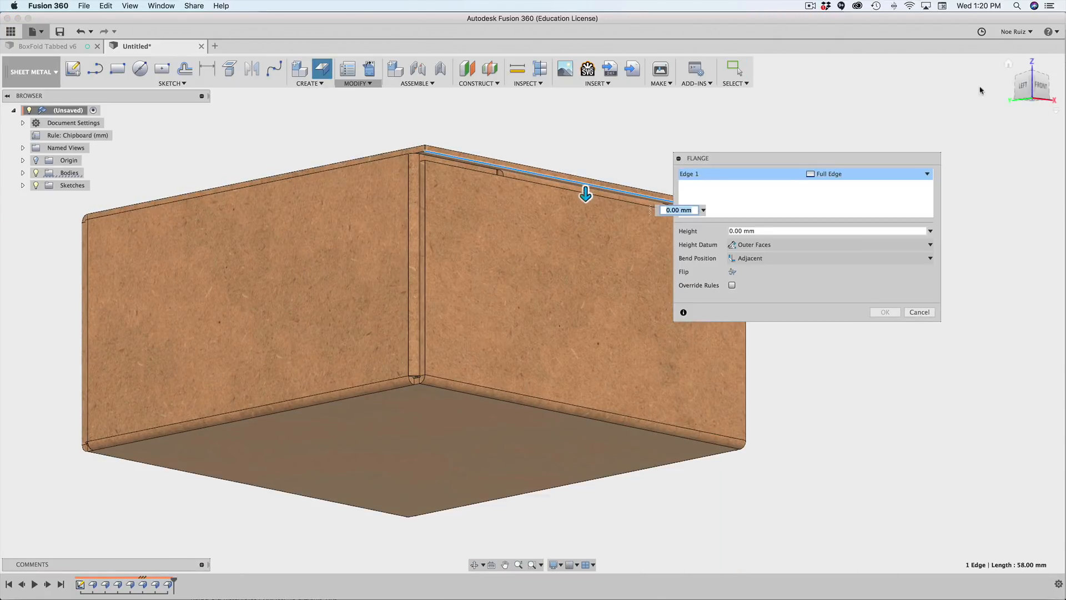
pyautogui.click(1022, 86)
pyautogui.moveTo(606, 257); pyautogui.dragTo(228, 255, button='middle')
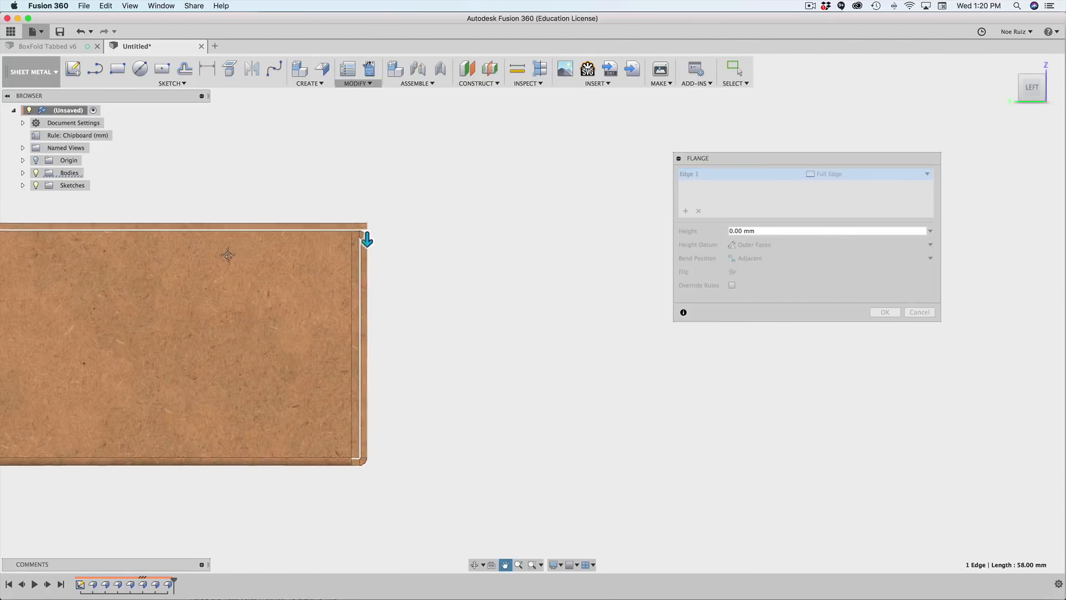
pyautogui.scroll(5, 362, 236)
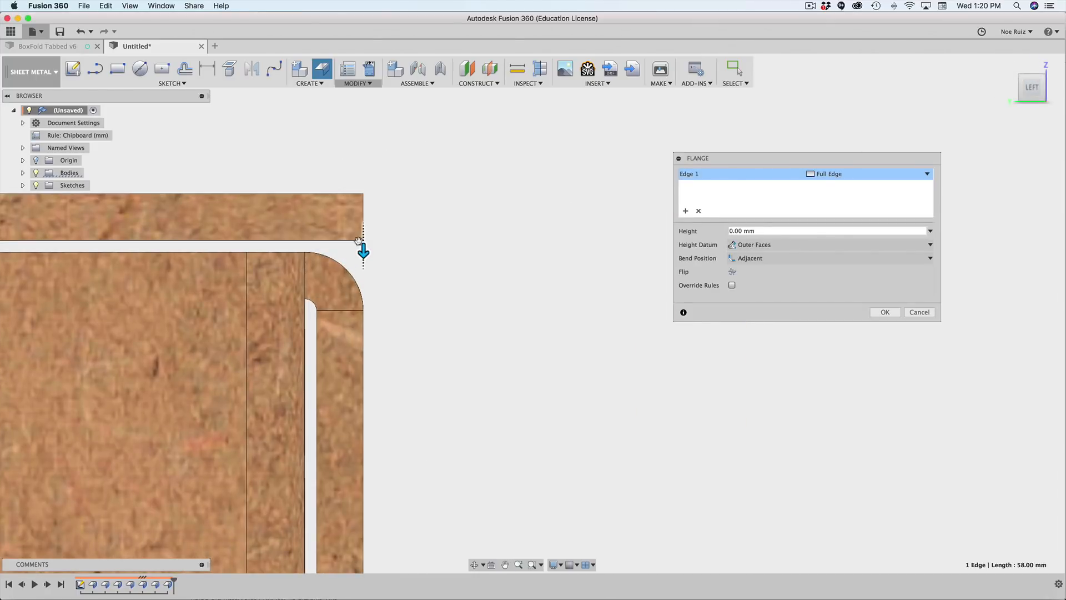
pyautogui.moveTo(412, 356); pyautogui.dragTo(545, 271, button='middle')
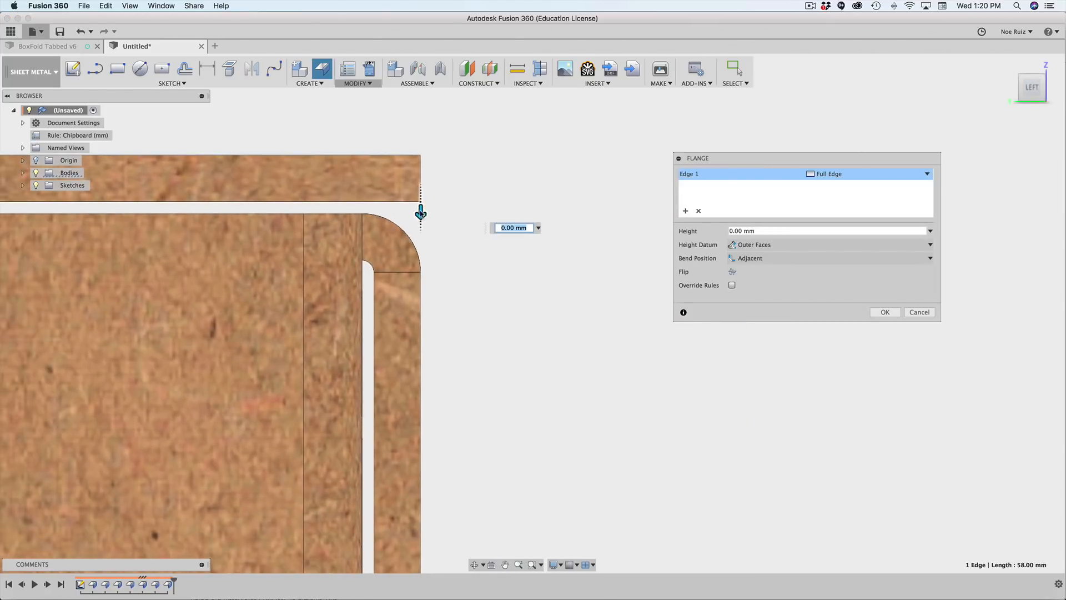
pyautogui.moveTo(420, 213); pyautogui.dragTo(423, 292)
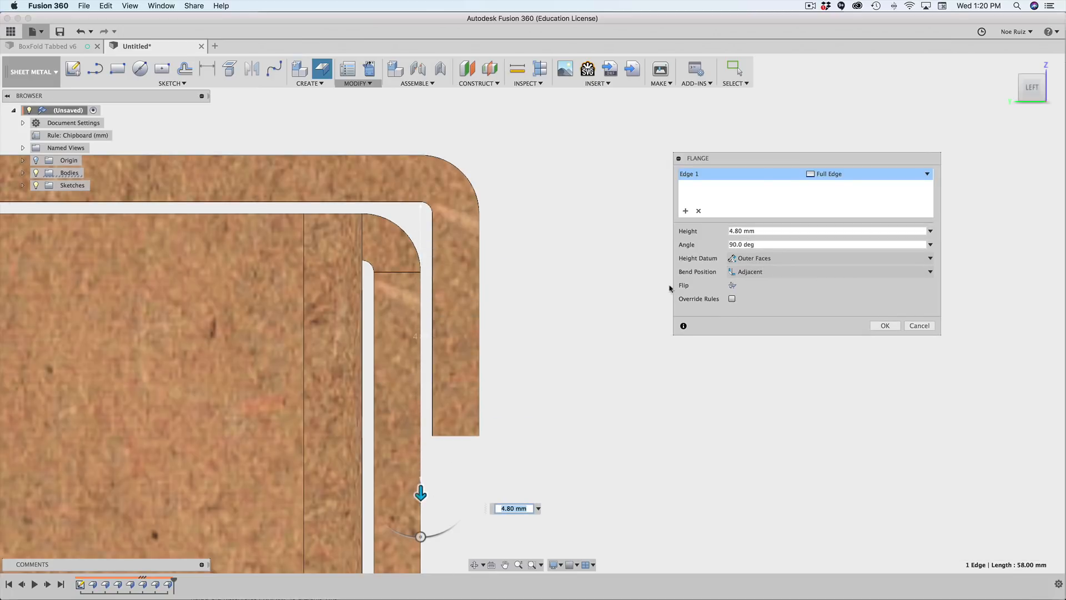
# Examine the bend at the lid's front edge and the clearance between the flange preview and the front wall.
pyautogui.scroll(-3, 590, 316)
pyautogui.moveTo(576, 352); pyautogui.dragTo(572, 228, button='middle')
pyautogui.scroll(-3, 552, 278)
pyautogui.moveTo(520, 285); pyautogui.dragTo(514, 163, button='middle')
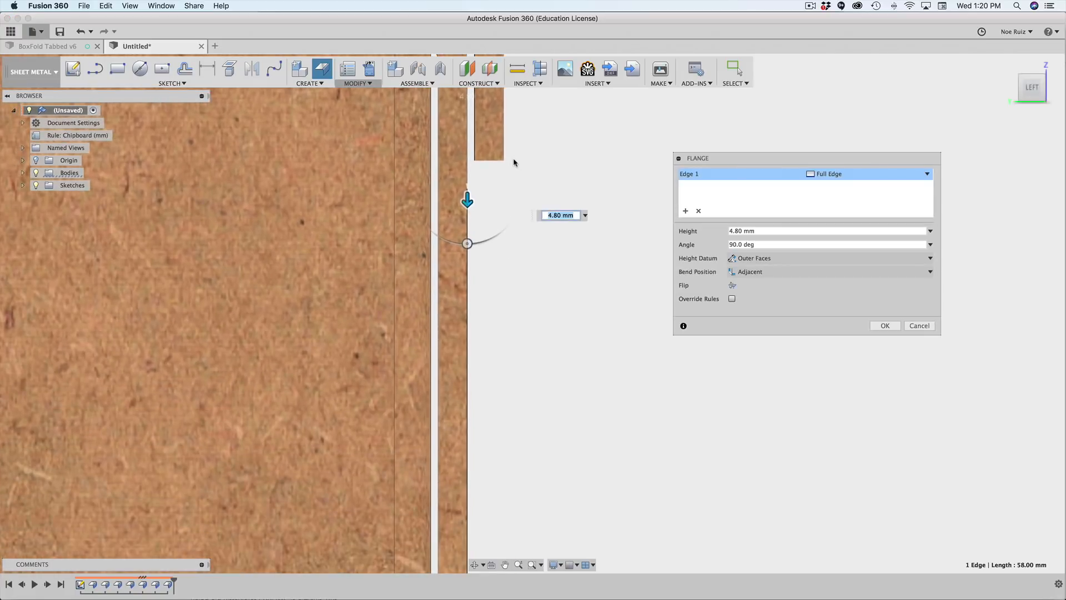
pyautogui.scroll(3, 513, 162)
pyautogui.moveTo(469, 115); pyautogui.dragTo(484, 209, button='middle')
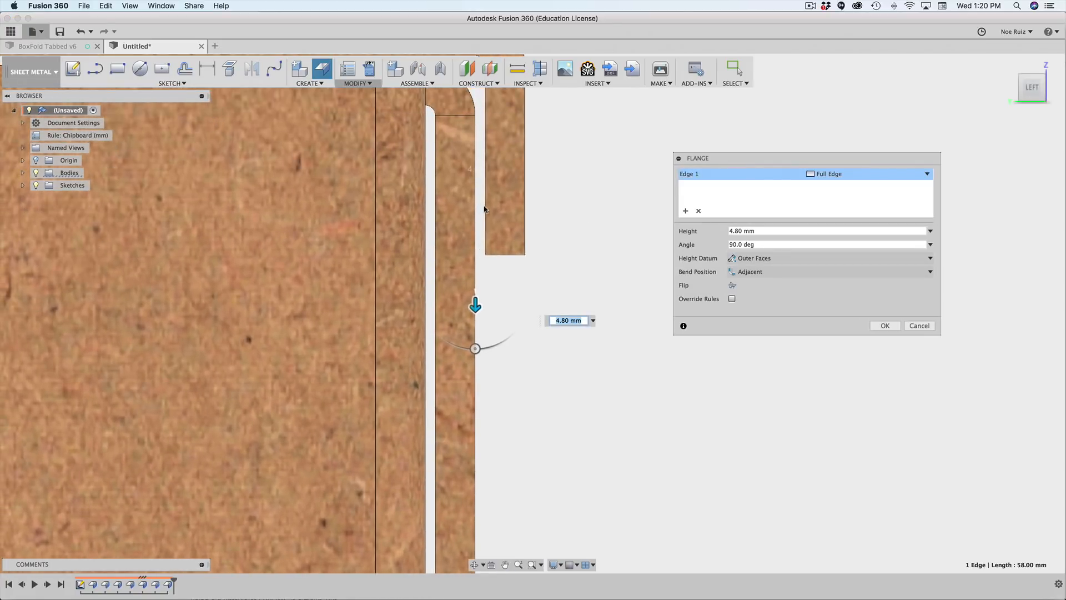
pyautogui.scroll(-3, 490, 217)
pyautogui.moveTo(516, 243); pyautogui.dragTo(534, 352, button='middle')
pyautogui.scroll(-2, 521, 209)
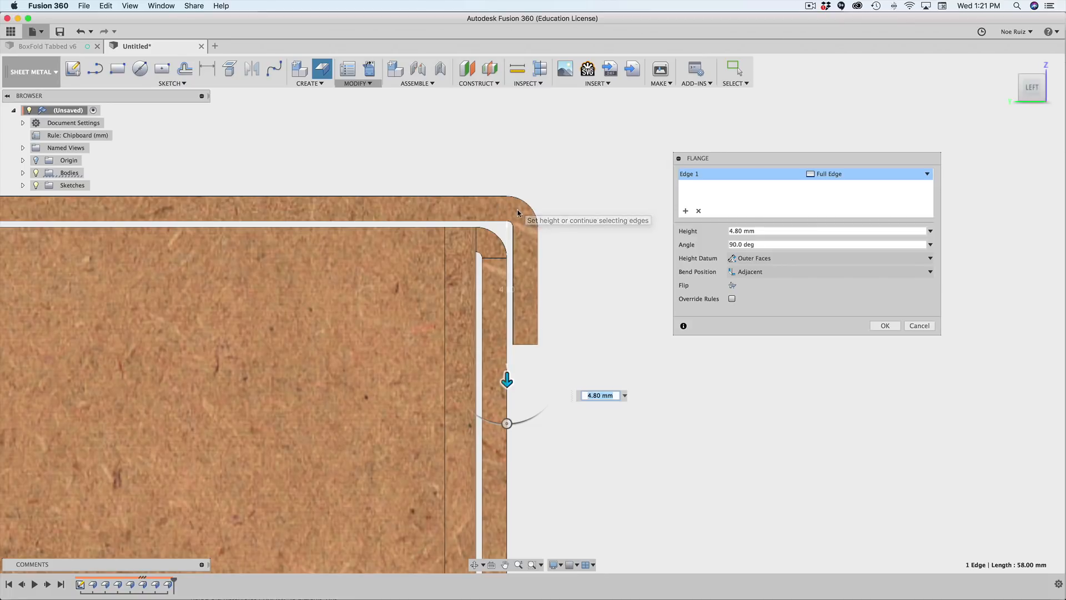
pyautogui.scroll(-2, 518, 215)
pyautogui.moveTo(556, 241); pyautogui.dragTo(529, 157, button='middle')
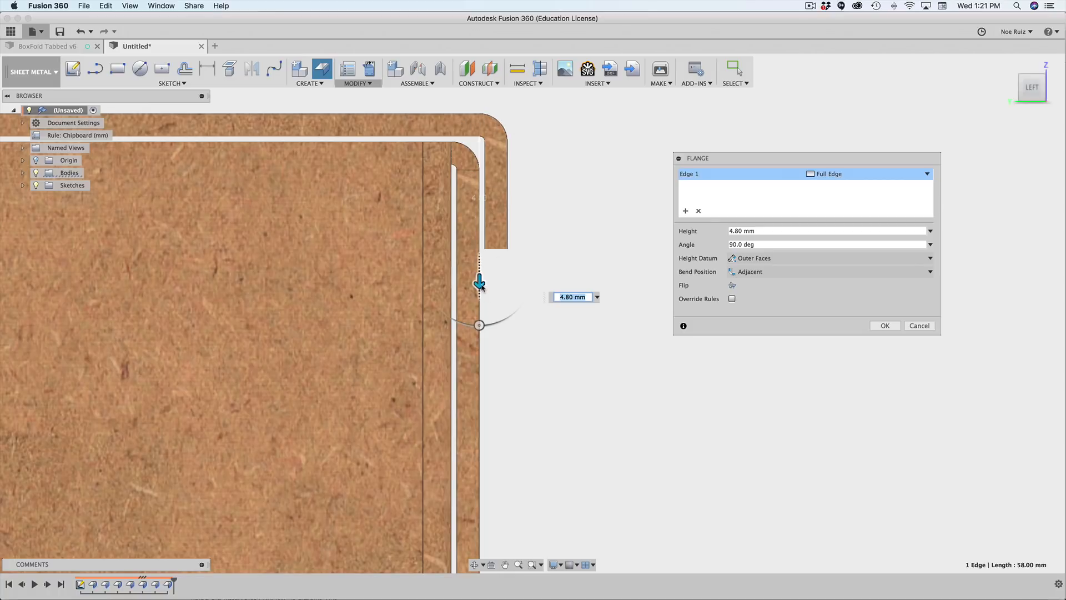
# Try longer heights of 13.5, 22, 21 and 29 mm for the lid's front flange.
pyautogui.moveTo(480, 284); pyautogui.dragTo(479, 526)
pyautogui.moveTo(478, 526); pyautogui.dragTo(493, 278, button='middle')
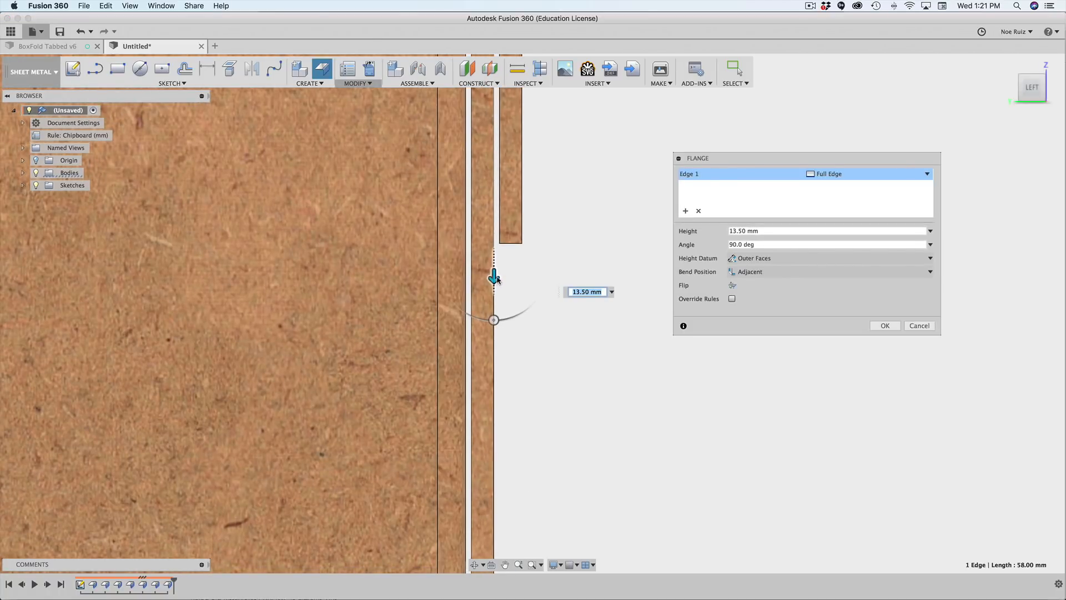
pyautogui.moveTo(496, 279); pyautogui.dragTo(493, 511)
pyautogui.moveTo(493, 512); pyautogui.dragTo(540, 245, button='middle')
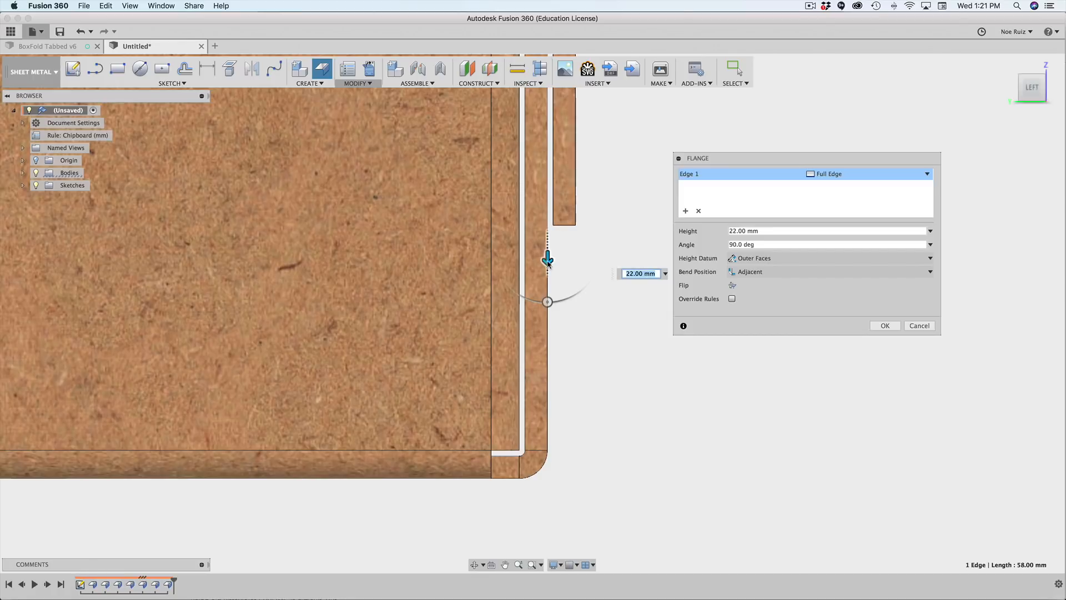
pyautogui.moveTo(551, 252); pyautogui.dragTo(551, 211)
pyautogui.scroll(-5, 563, 200)
pyautogui.moveTo(596, 200); pyautogui.dragTo(571, 403, button='middle')
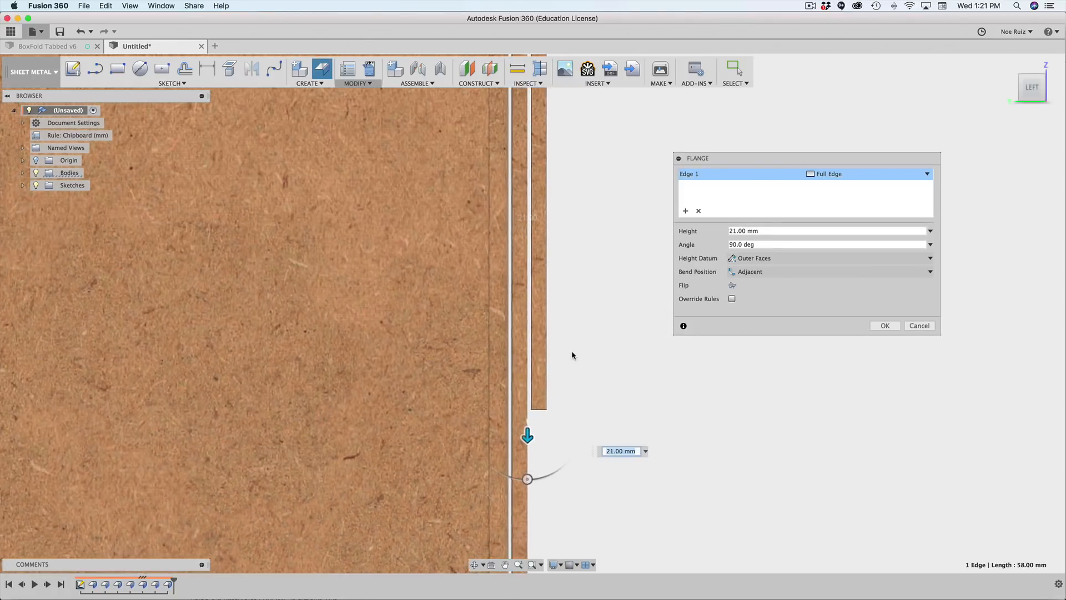
pyautogui.scroll(-5, 571, 350)
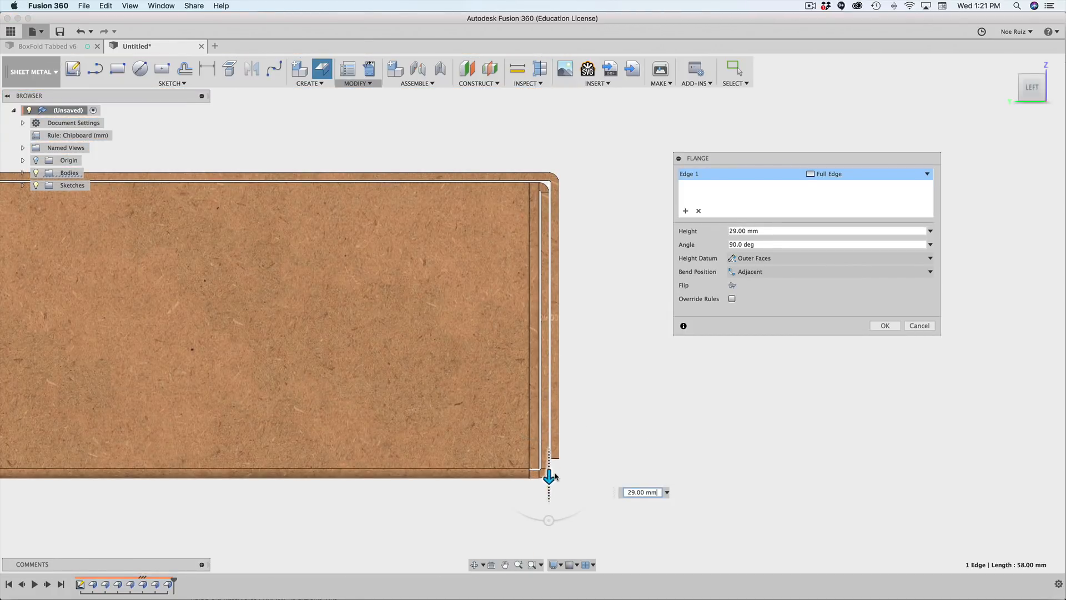
# Set the lid's front flange height to 16 mm and confirm the flange.
pyautogui.moveTo(554, 475); pyautogui.dragTo(548, 344)
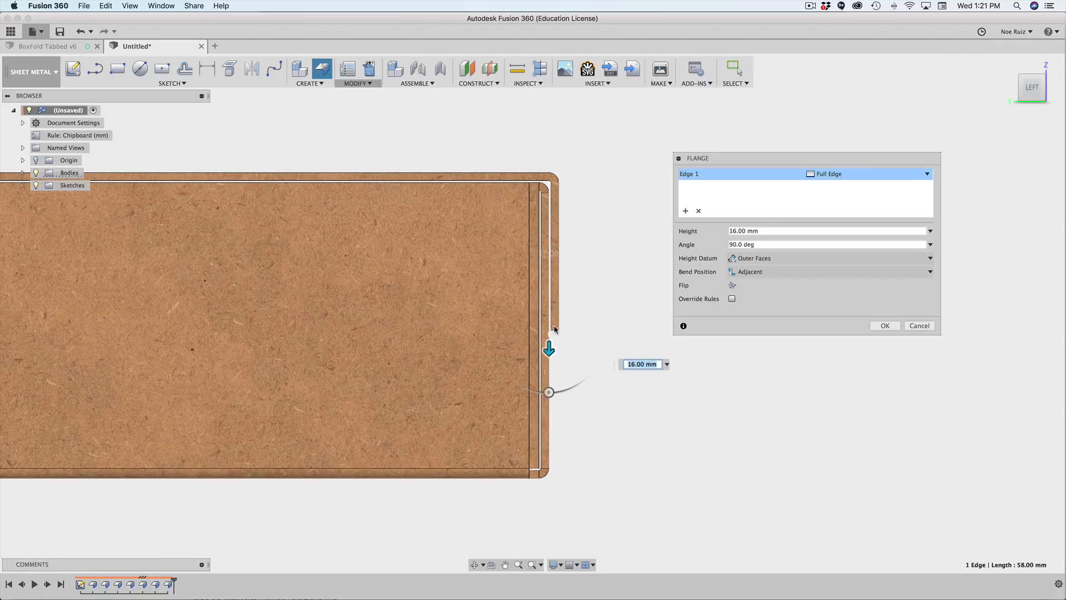
pyautogui.scroll(3, 556, 329)
pyautogui.scroll(-5, 554, 329)
pyautogui.keyDown('shift'); pyautogui.moveTo(571, 328); pyautogui.dragTo(471, 365, button='middle'); pyautogui.keyUp('shift')
pyautogui.click(869, 326)
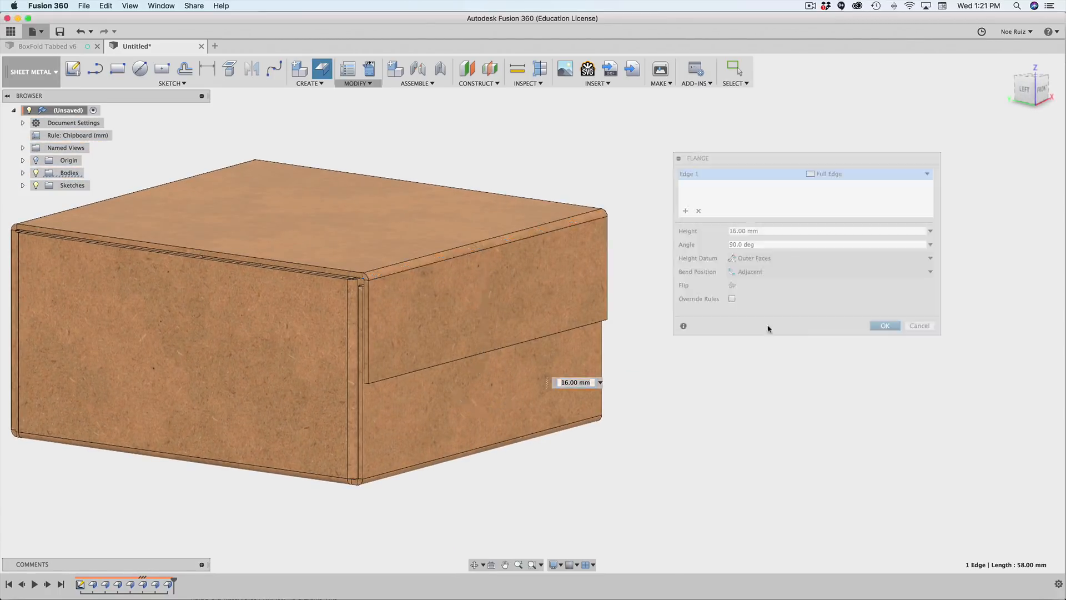
# Examine the closed box and the gap along the lid's left side, highlighting the lid's left edge face.
pyautogui.keyDown('shift'); pyautogui.moveTo(692, 344); pyautogui.dragTo(801, 373, button='middle'); pyautogui.keyUp('shift')
pyautogui.moveTo(793, 306); pyautogui.dragTo(859, 308, button='middle')
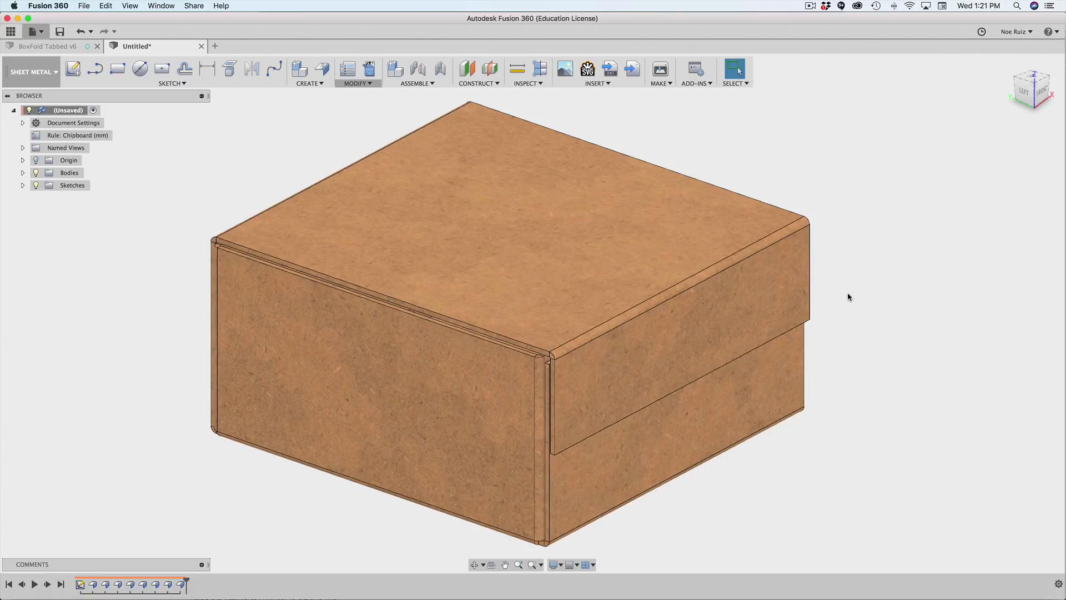
pyautogui.scroll(-3, 847, 291)
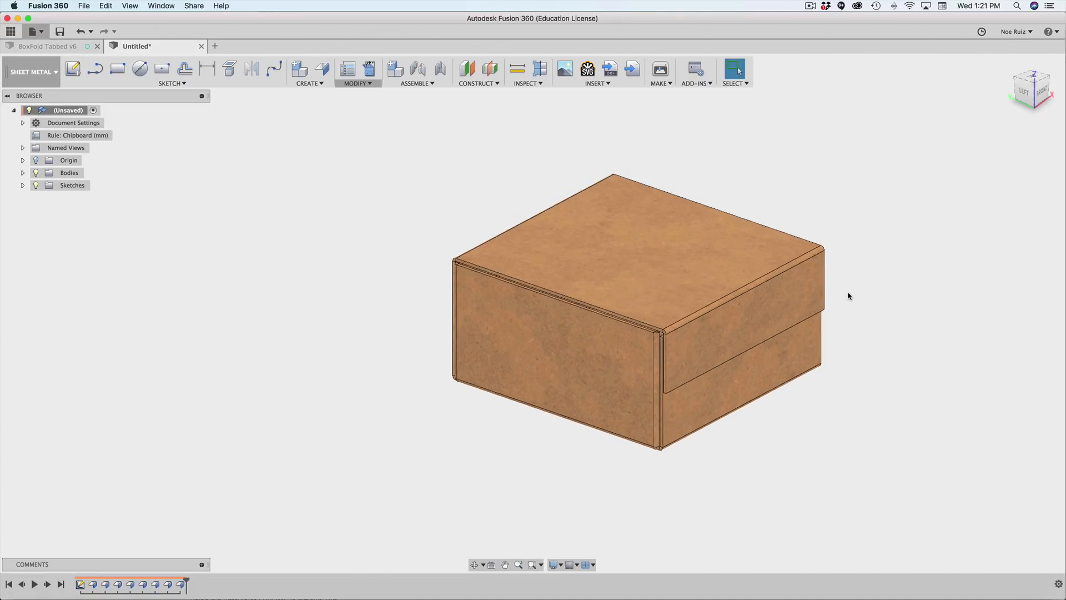
pyautogui.keyDown('shift'); pyautogui.moveTo(918, 357); pyautogui.dragTo(523, 297, button='middle'); pyautogui.keyUp('shift')
pyautogui.scroll(5, 466, 304)
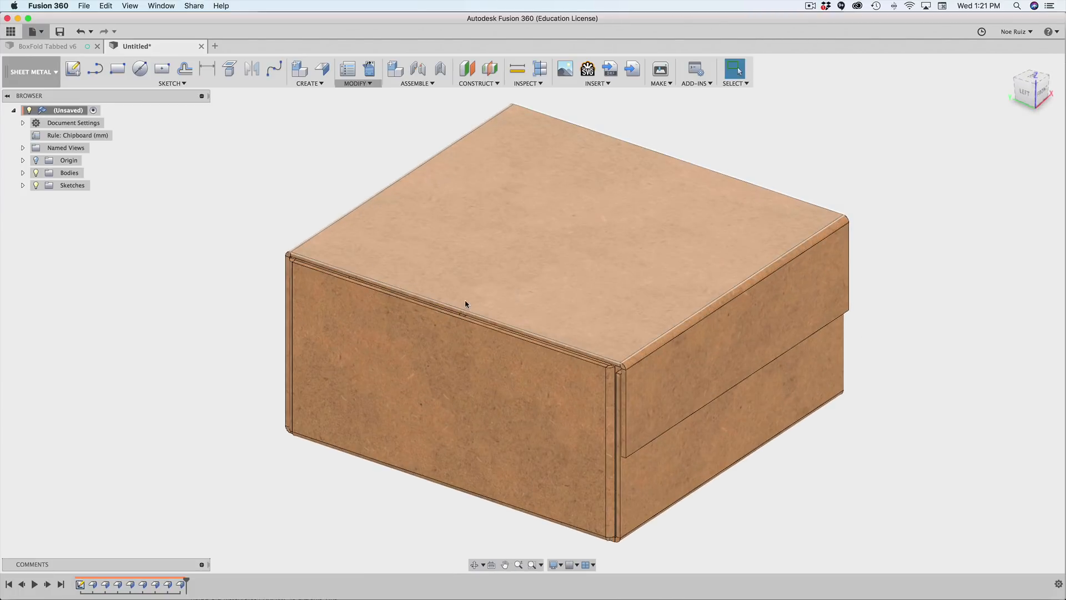
pyautogui.scroll(2, 467, 305)
pyautogui.scroll(3, 472, 319)
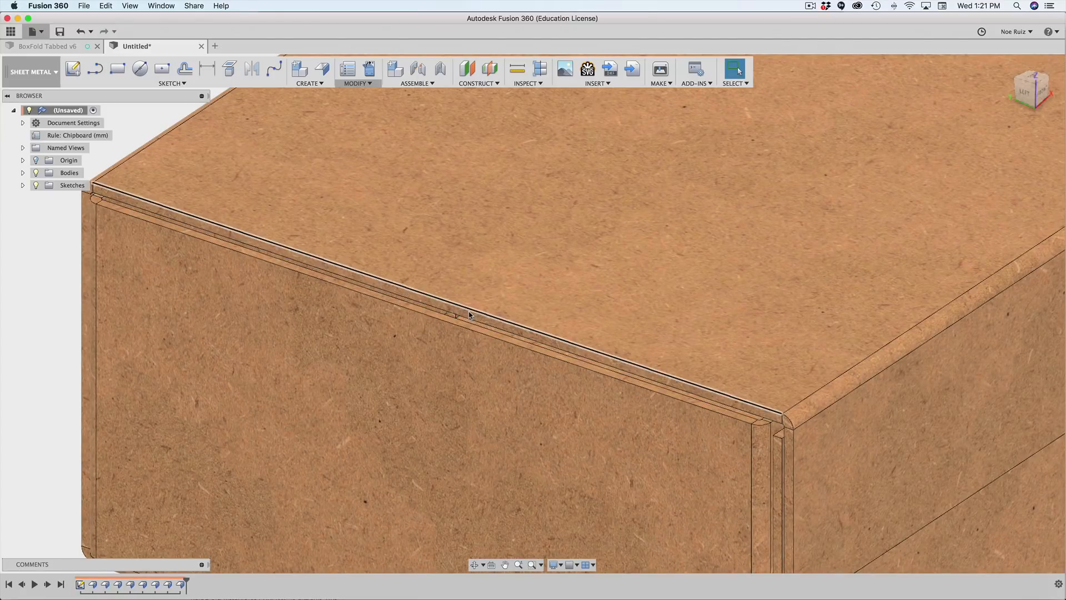
pyautogui.click(469, 316)
pyautogui.scroll(-2, 622, 291)
pyautogui.keyDown('shift'); pyautogui.moveTo(621, 291); pyautogui.dragTo(545, 279, button='middle'); pyautogui.keyUp('shift')
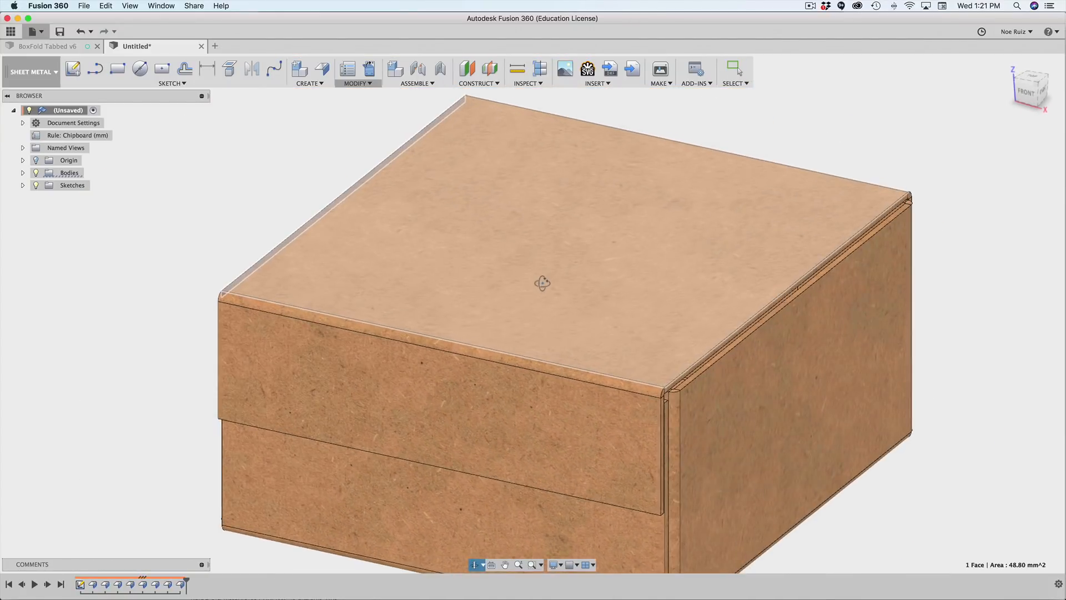
# Examine the gap on the right side by highlighting the lid's edge face and the side wall's top face, and clear the selection.
pyautogui.scroll(5, 709, 345)
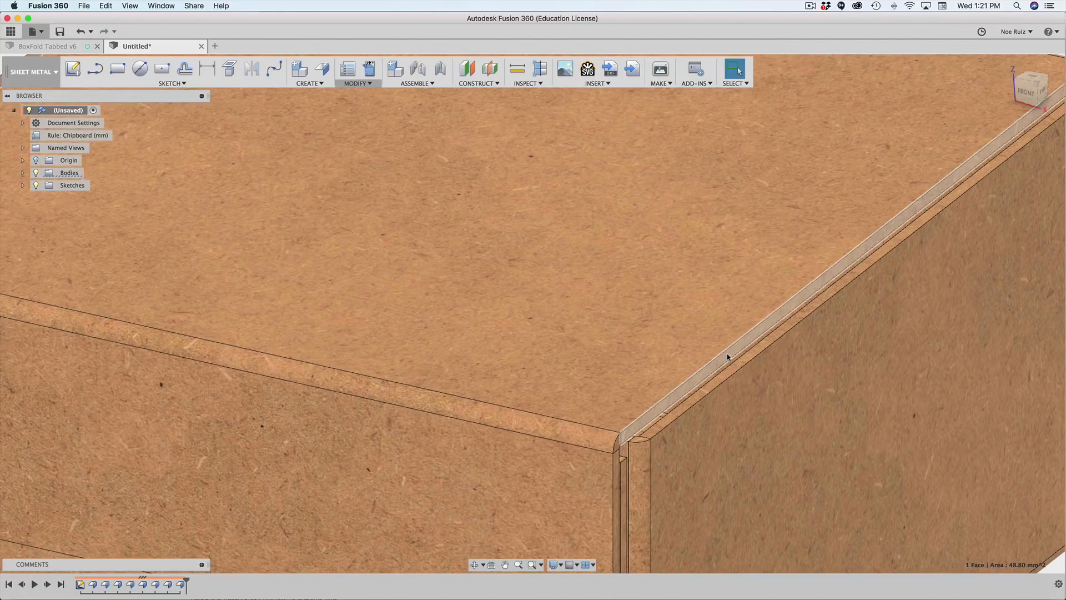
pyautogui.scroll(2, 727, 357)
pyautogui.click(727, 357)
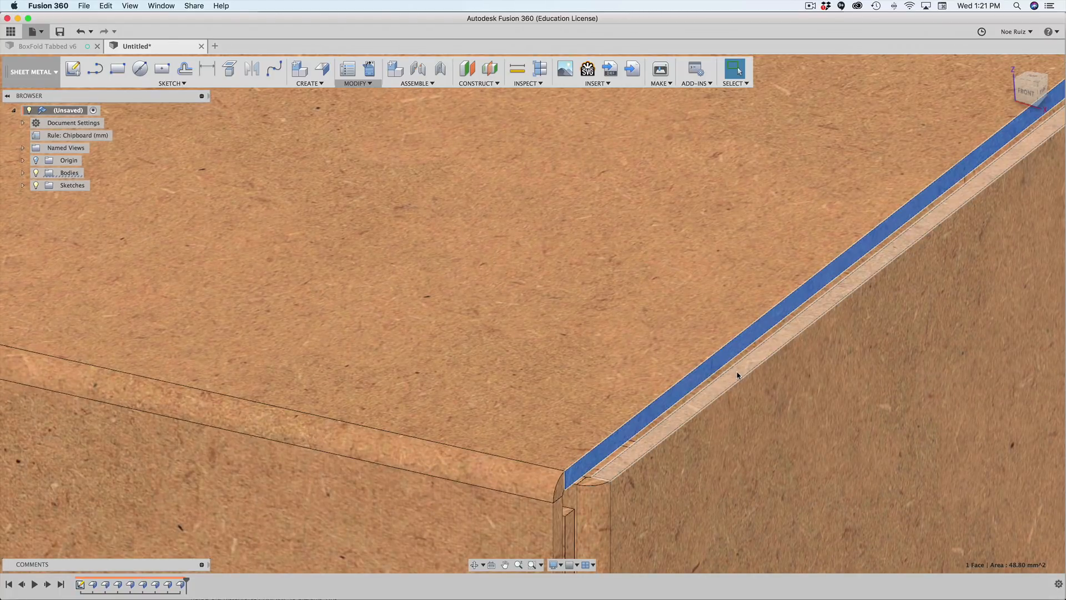
pyautogui.keyDown('shift'); pyautogui.click(738, 376); pyautogui.keyUp('shift')
pyautogui.scroll(-2, 737, 376)
pyautogui.scroll(-4, 737, 375)
pyautogui.moveTo(953, 341); pyautogui.dragTo(857, 354, button='middle')
pyautogui.scroll(-2, 902, 347)
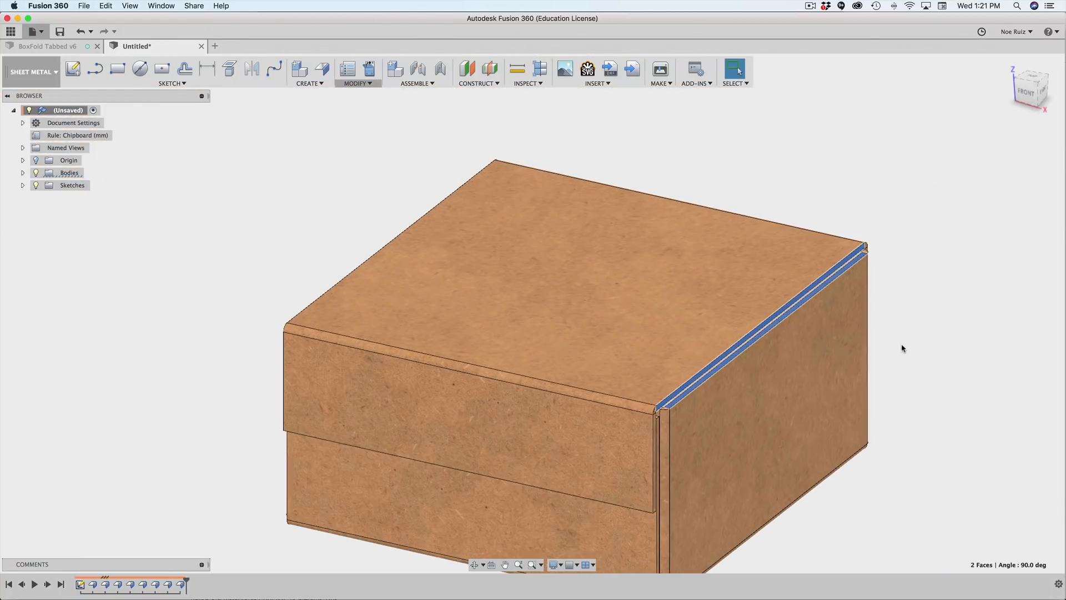
pyautogui.moveTo(880, 283); pyautogui.dragTo(813, 263, button='middle')
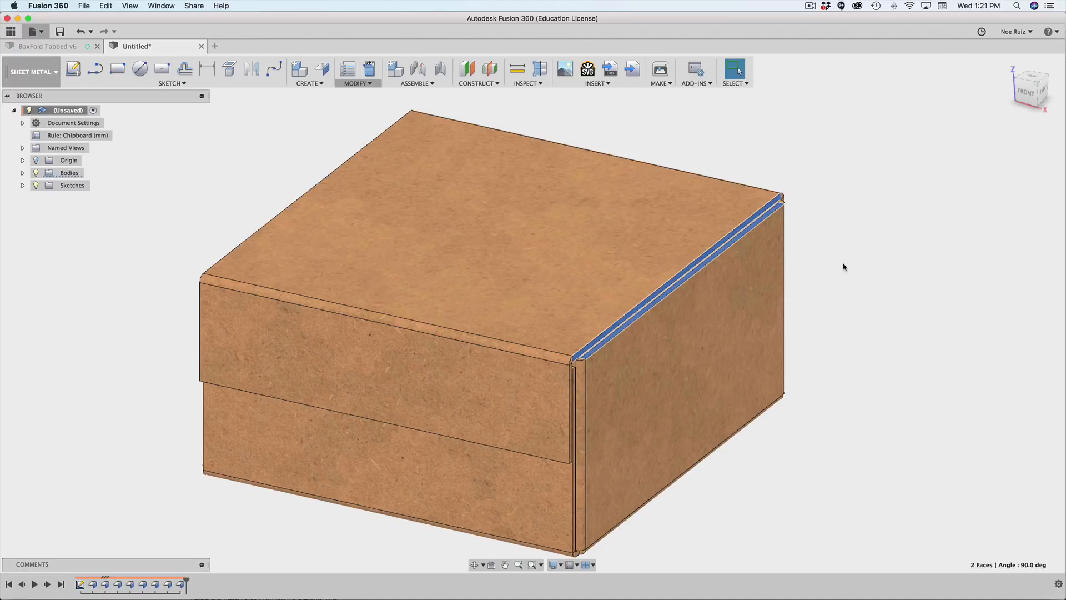
pyautogui.moveTo(843, 267); pyautogui.dragTo(823, 259, button='middle')
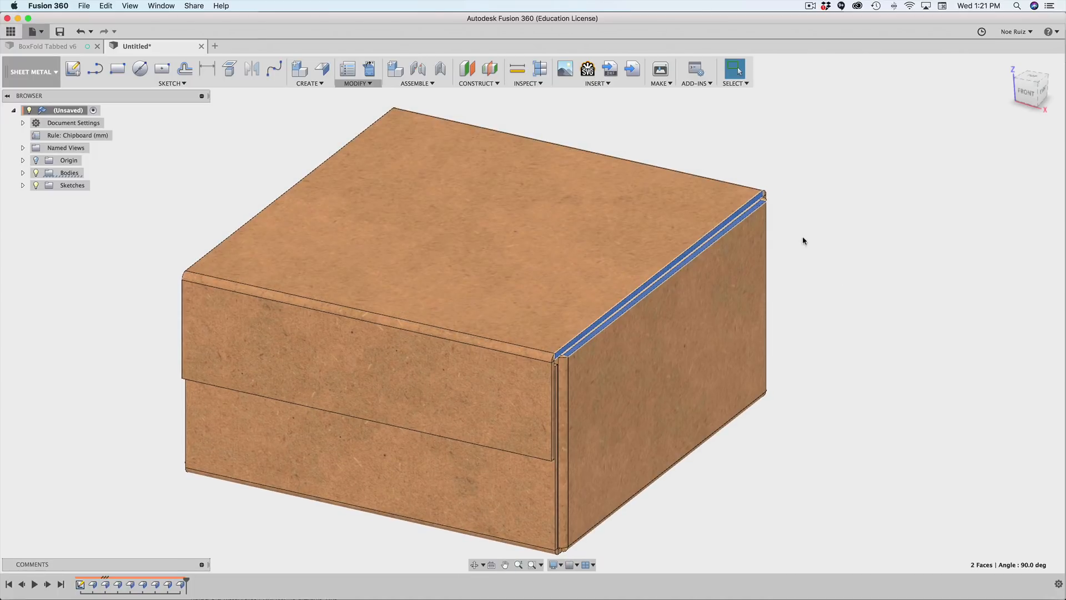
pyautogui.click(803, 238)
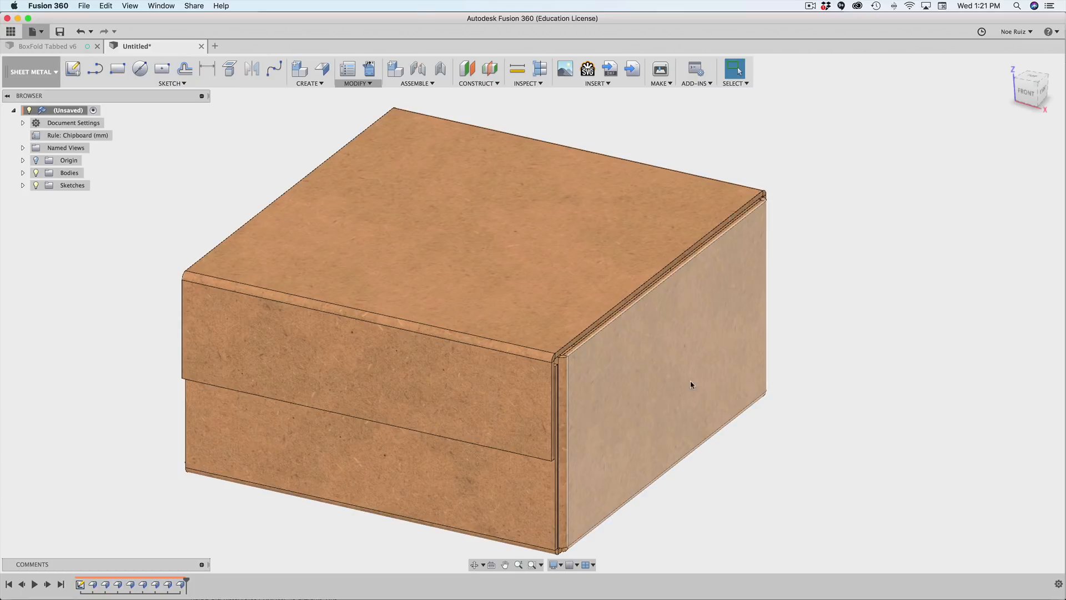
# Lower the opacity of the box body so that its interior and hidden edges can be seen.
pyautogui.scroll(-3, 790, 272)
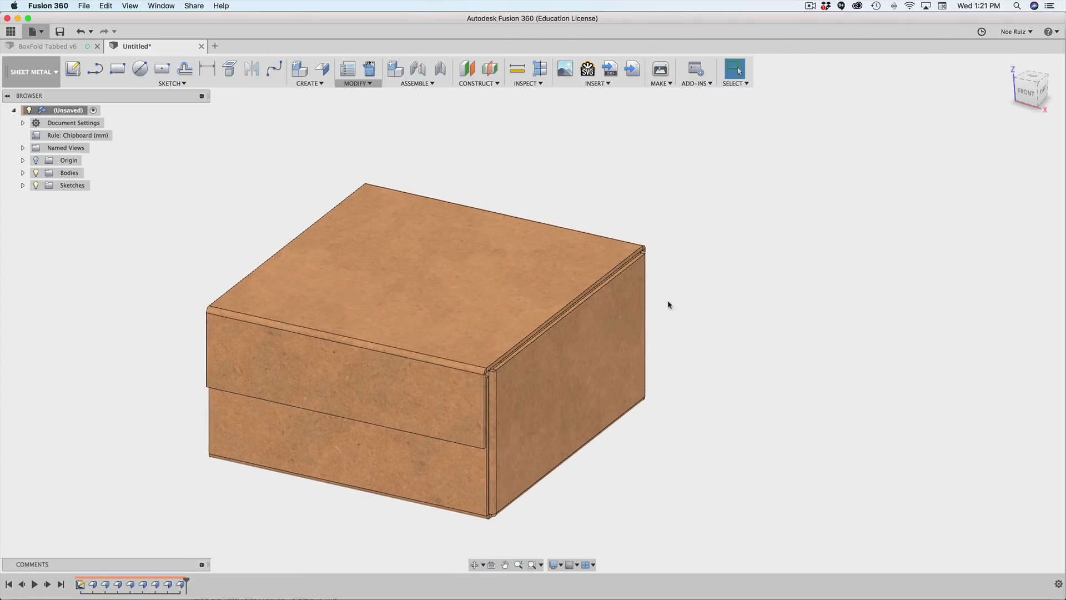
pyautogui.moveTo(669, 302)
pyautogui.keyDown('shift'); pyautogui.mouseDown(button='middle')
pyautogui.moveTo(493, 326)
pyautogui.moveTo(448, 253)
pyautogui.mouseUp(button='middle'); pyautogui.keyUp('shift')
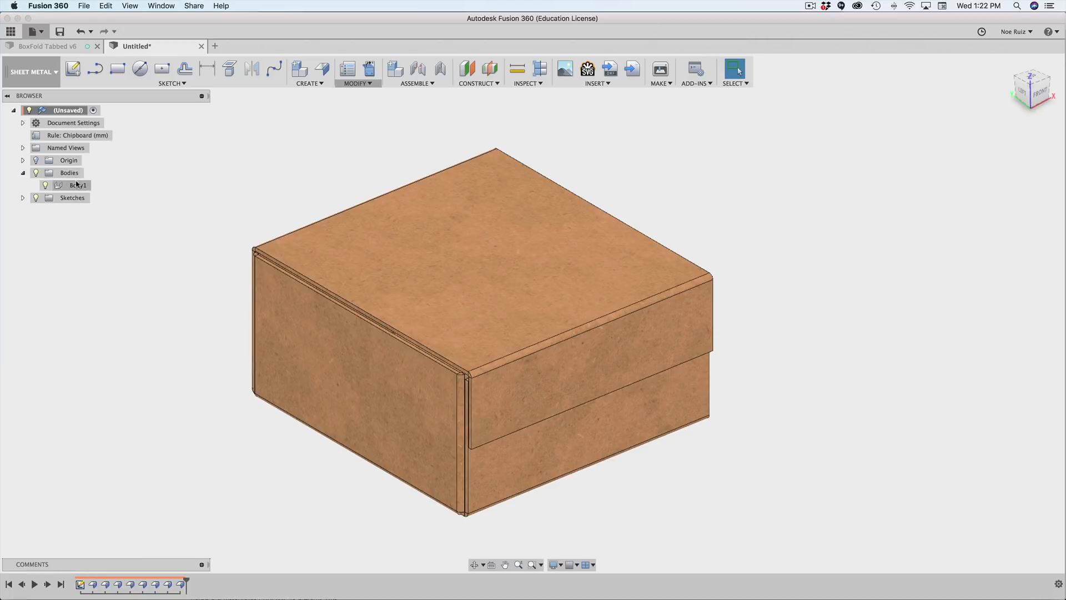
pyautogui.rightClick(75, 185)
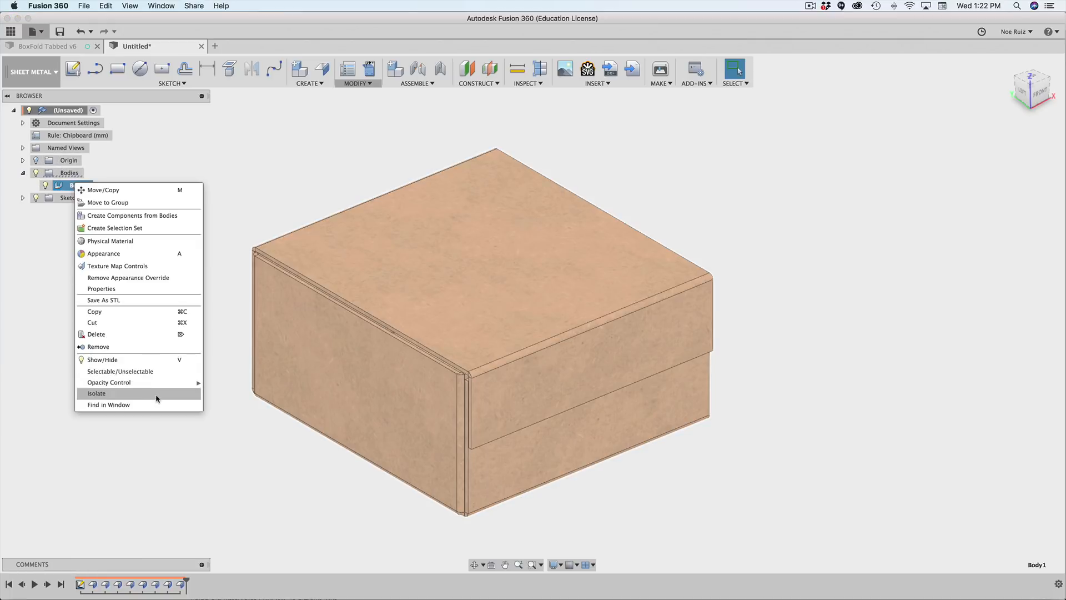
pyautogui.moveTo(183, 383)
pyautogui.click(253, 440)
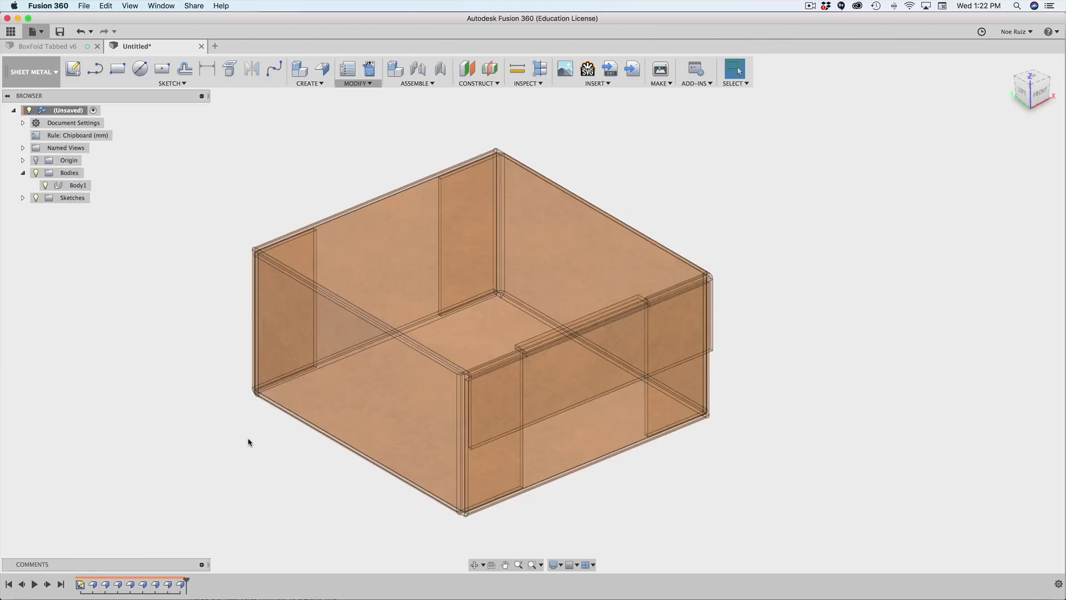
# Examine the box's side panels and the lid's side edges from both sides for places needing tabs.
pyautogui.moveTo(248, 438)
pyautogui.keyDown('shift'); pyautogui.mouseDown(button='middle')
pyautogui.moveTo(241, 419)
pyautogui.moveTo(241, 445)
pyautogui.moveTo(238, 431)
pyautogui.mouseUp(button='middle'); pyautogui.keyUp('shift')
pyautogui.click(386, 340)
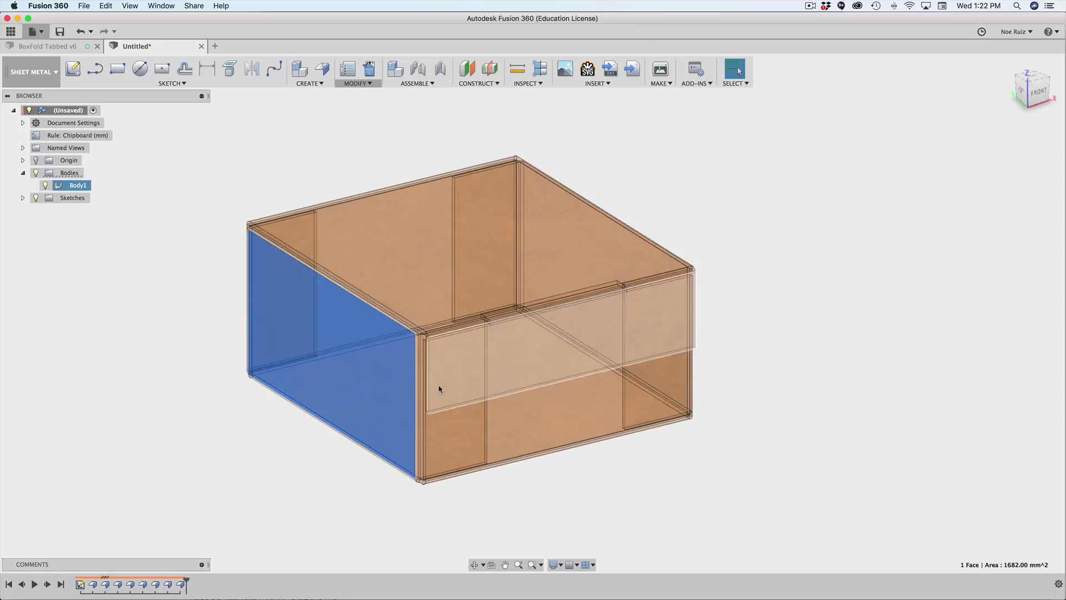
pyautogui.click(442, 436)
pyautogui.click(248, 304)
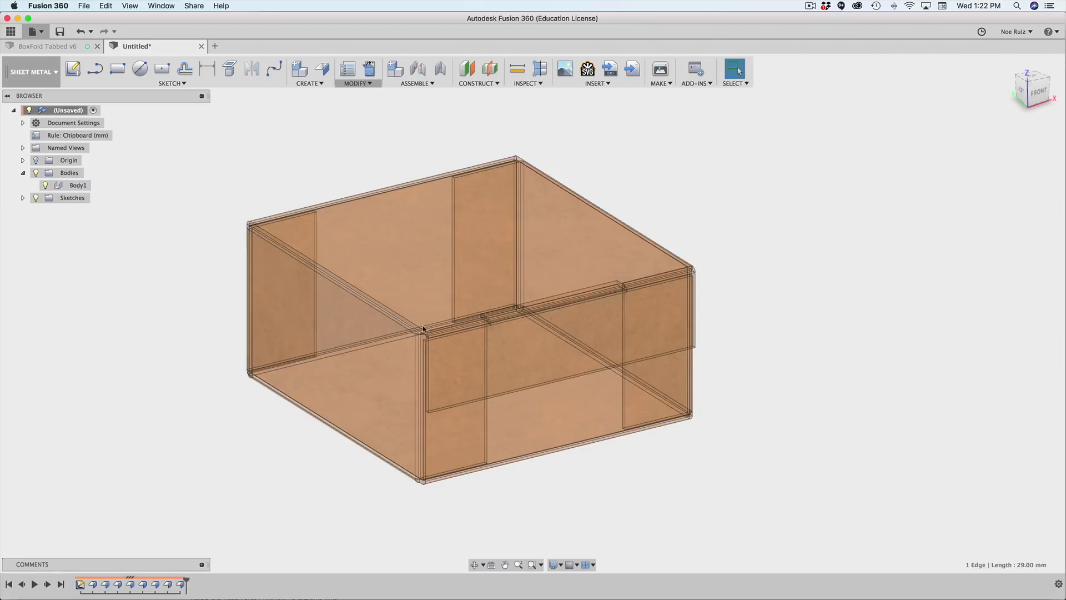
pyautogui.keyDown('shift'); pyautogui.moveTo(422, 317); pyautogui.dragTo(537, 297, button='middle'); pyautogui.keyUp('shift')
pyautogui.click(537, 298)
pyautogui.click(745, 377)
pyautogui.keyDown('shift'); pyautogui.moveTo(744, 377); pyautogui.dragTo(756, 444, button='middle'); pyautogui.keyUp('shift')
pyautogui.scroll(3, 626, 314)
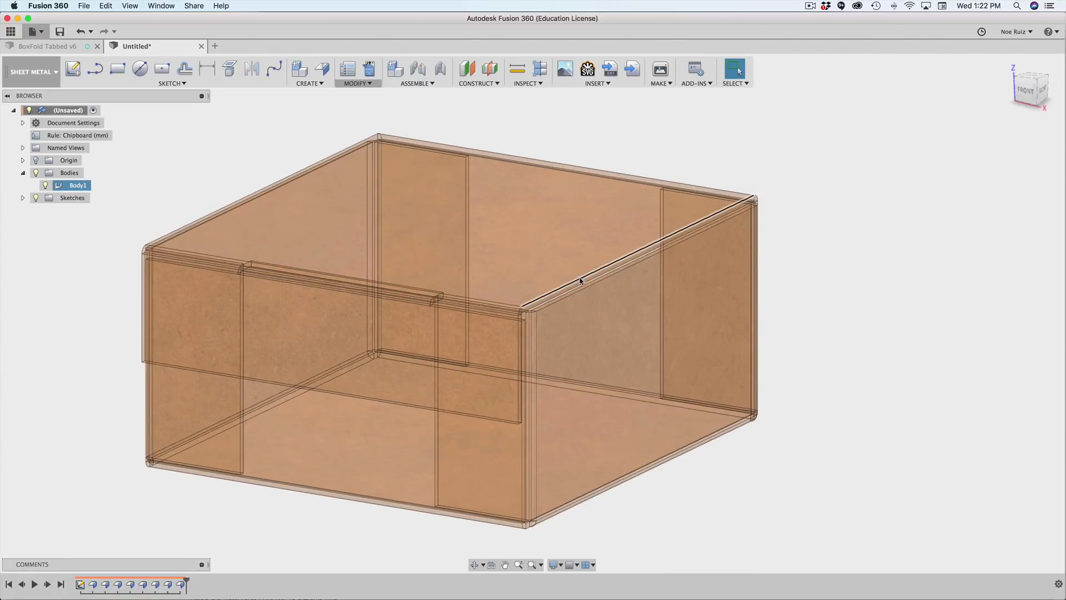
pyautogui.click(582, 282)
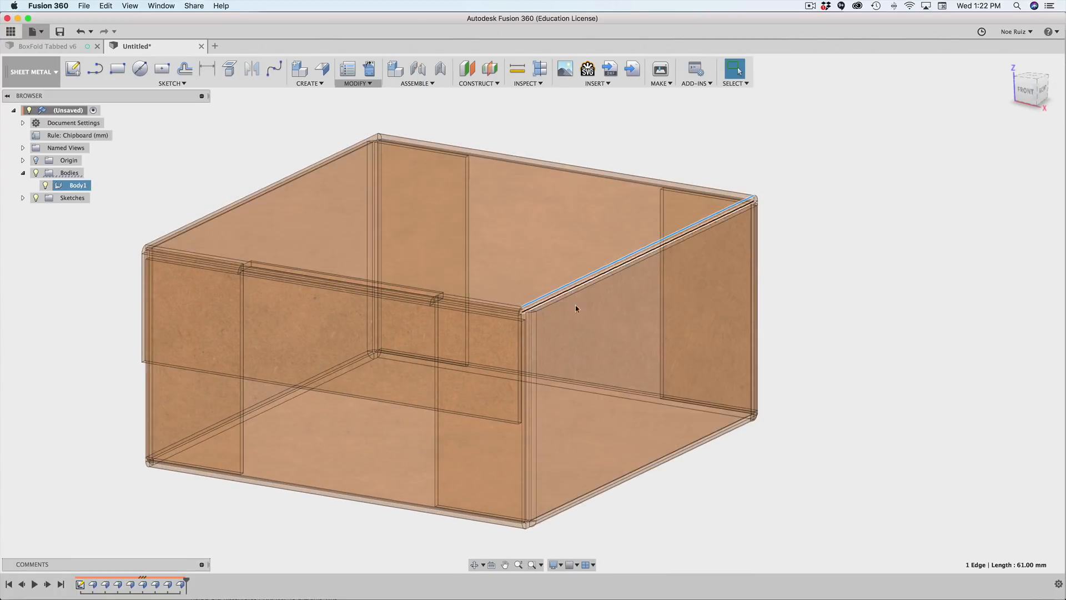
pyautogui.keyDown('shift'); pyautogui.moveTo(882, 426); pyautogui.dragTo(895, 331, button='middle'); pyautogui.keyUp('shift')
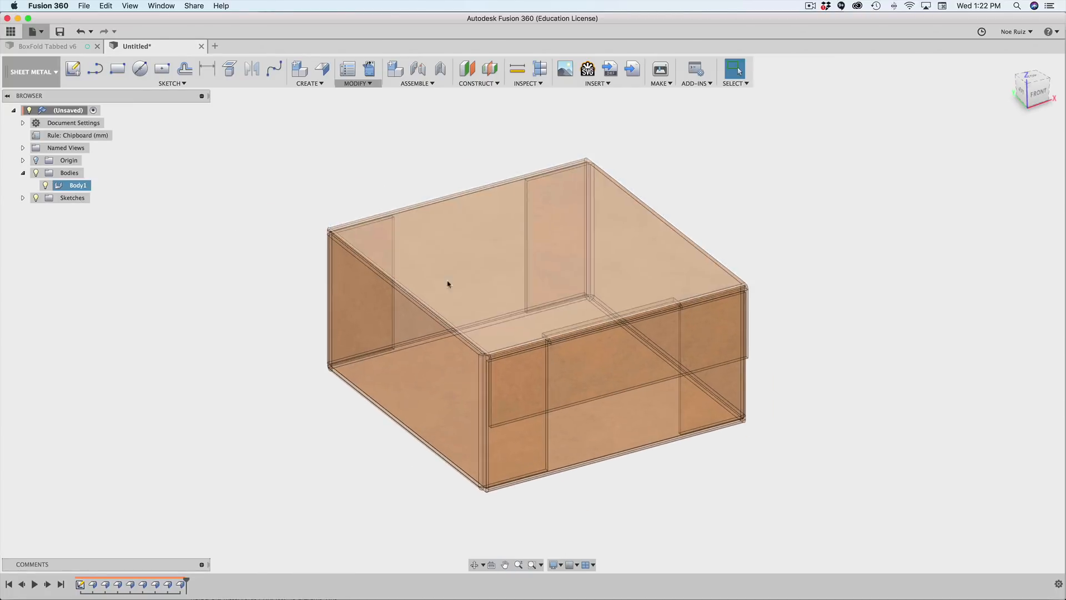
pyautogui.scroll(10, 341, 226)
pyautogui.scroll(-10, 361, 275)
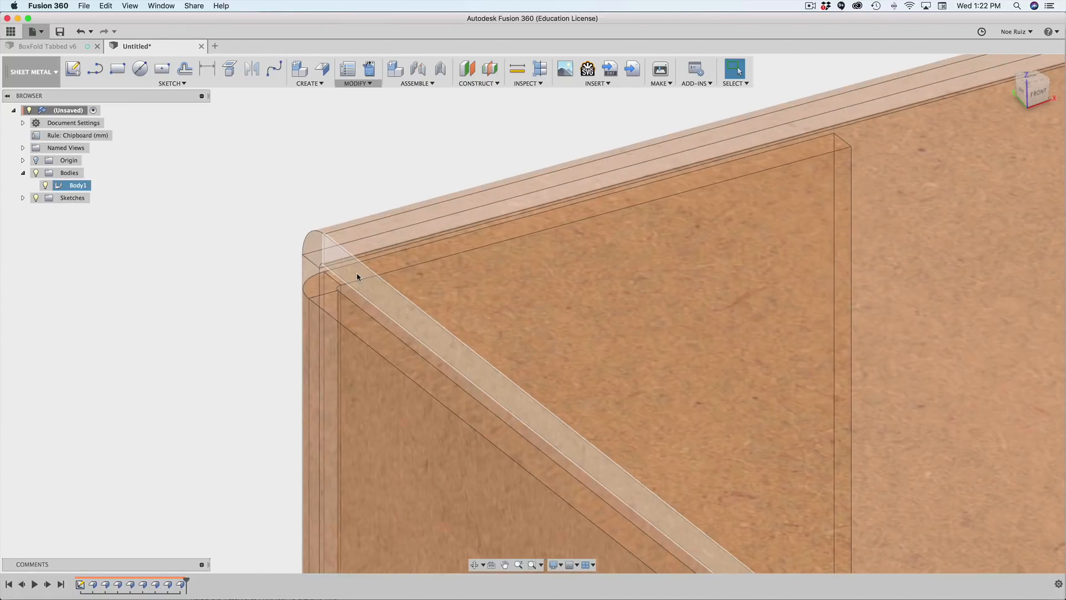
pyautogui.scroll(-5, 253, 216)
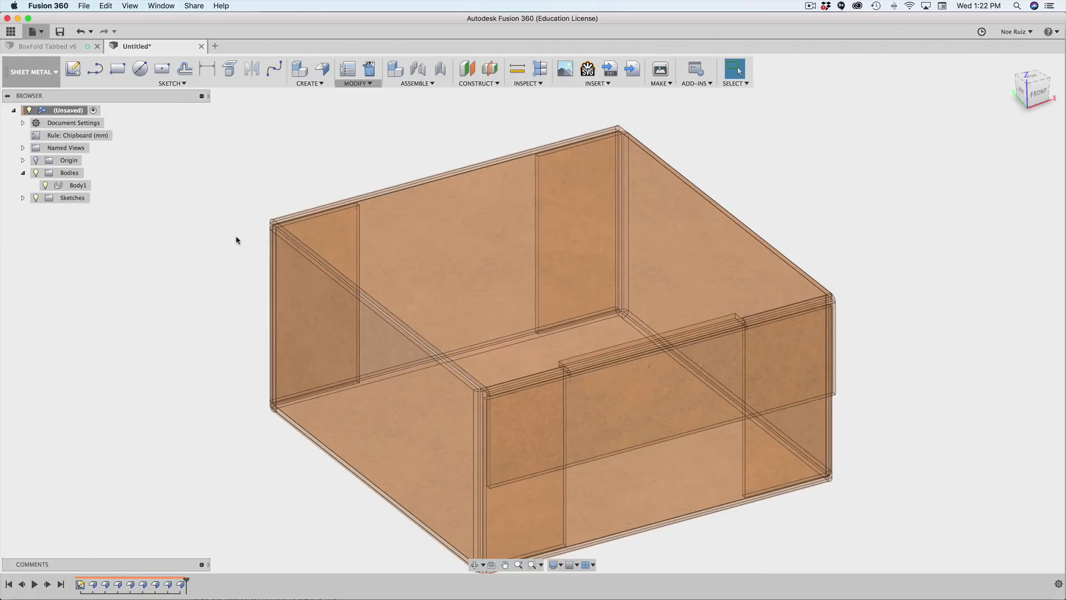
# Start a flange on the lid's lower edge along the left side of the box.
pyautogui.click(89, 187)
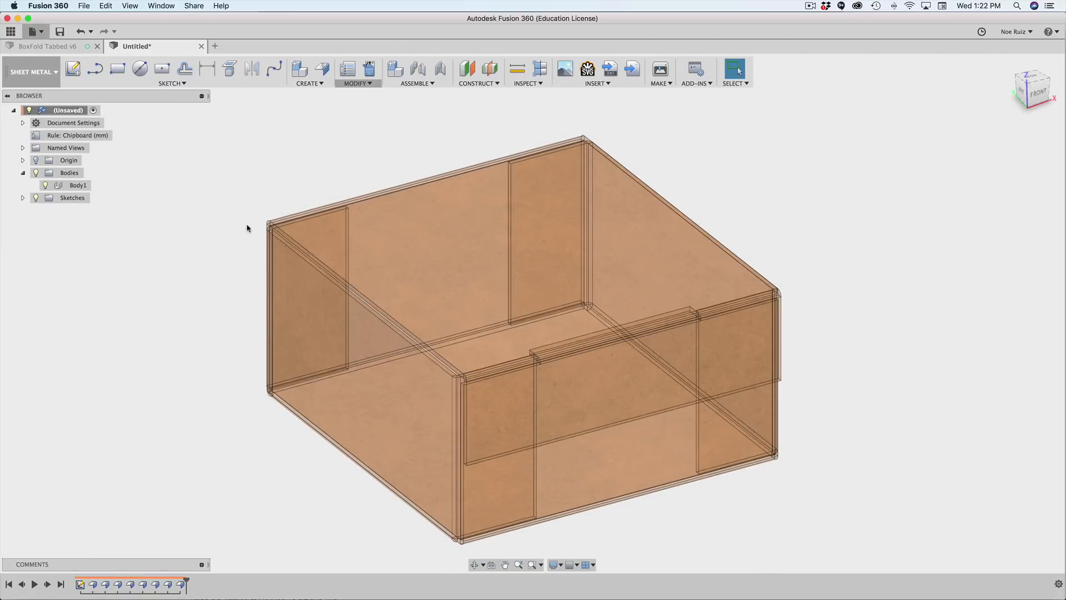
pyautogui.scroll(5, 245, 228)
pyautogui.click(374, 274)
pyautogui.scroll(-5, 369, 269)
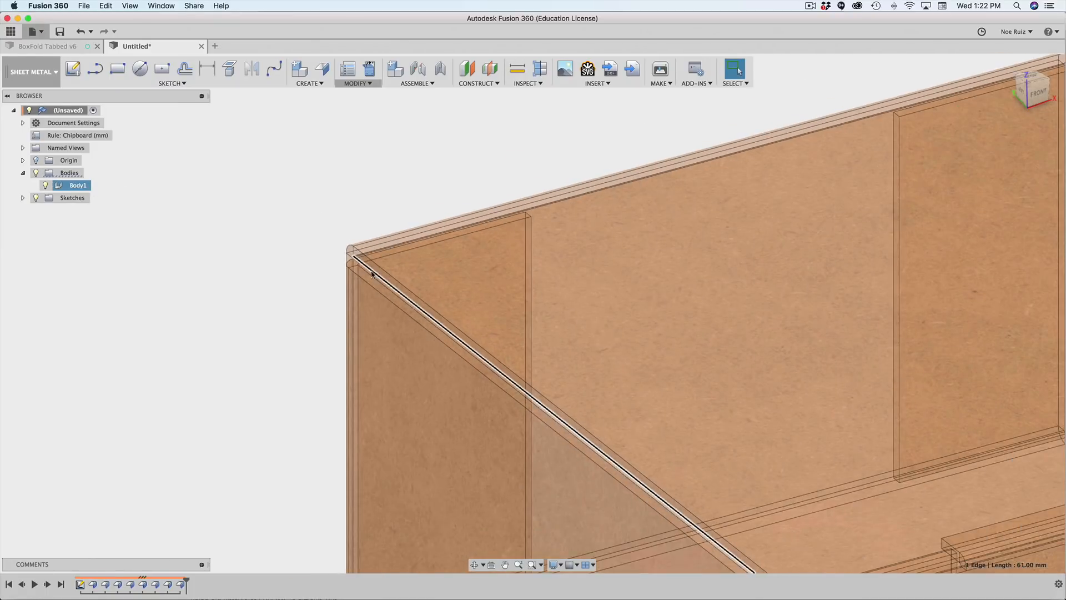
pyautogui.keyDown('shift'); pyautogui.moveTo(368, 269); pyautogui.dragTo(250, 244, button='middle'); pyautogui.keyUp('shift')
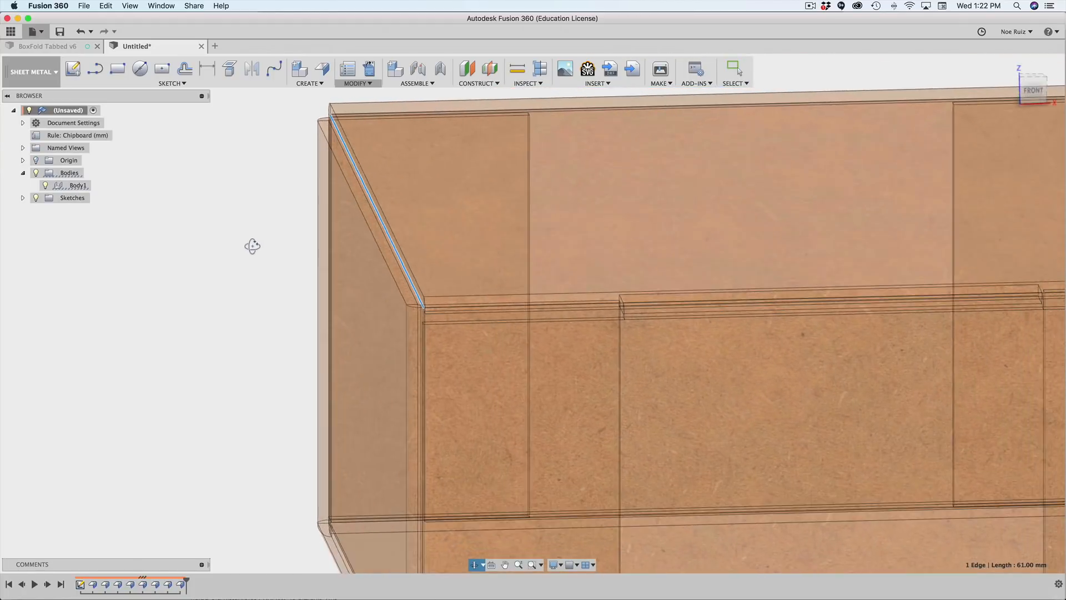
pyautogui.scroll(-3, 358, 267)
pyautogui.keyDown('shift'); pyautogui.moveTo(350, 257); pyautogui.dragTo(302, 245, button='middle'); pyautogui.keyUp('shift')
pyautogui.scroll(5, 395, 286)
pyautogui.scroll(-5, 357, 277)
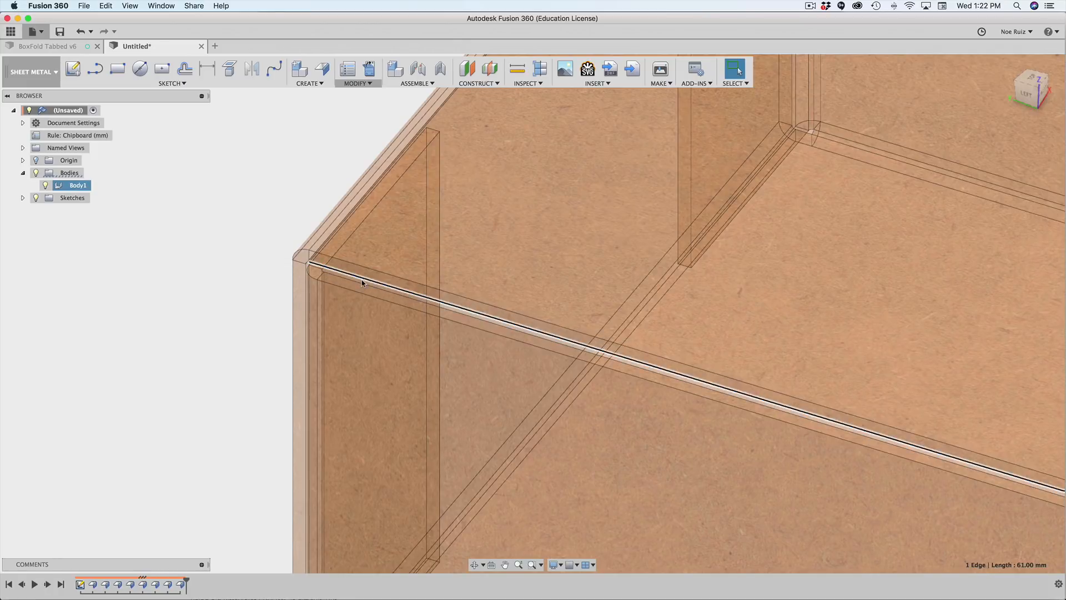
pyautogui.keyDown('shift'); pyautogui.moveTo(238, 290); pyautogui.dragTo(276, 209, button='middle'); pyautogui.keyUp('shift')
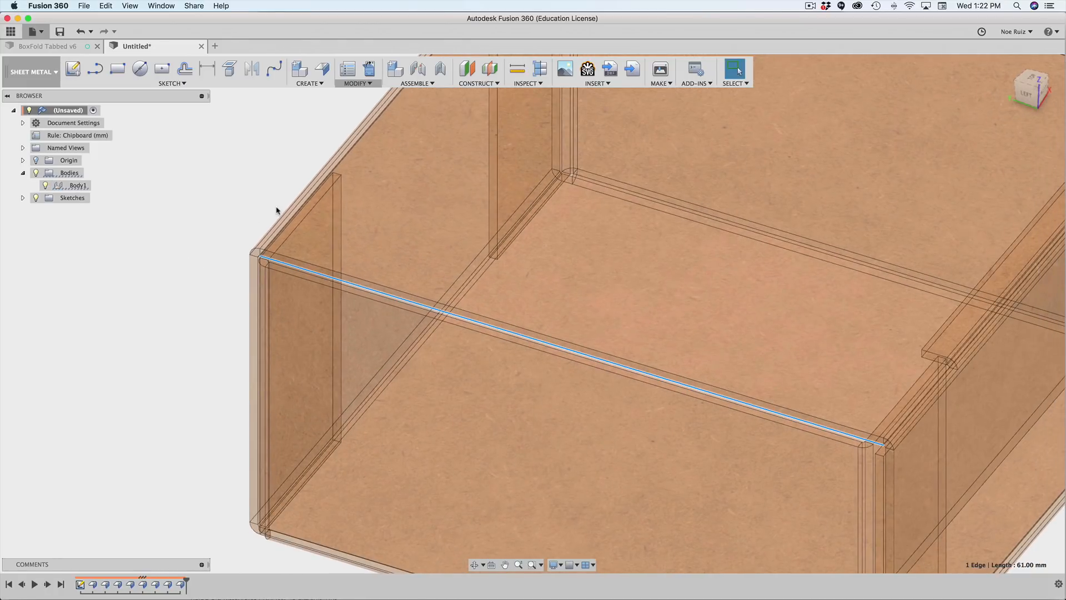
pyautogui.scroll(-3, 197, 247)
pyautogui.scroll(2, 209, 236)
pyautogui.scroll(4, 257, 275)
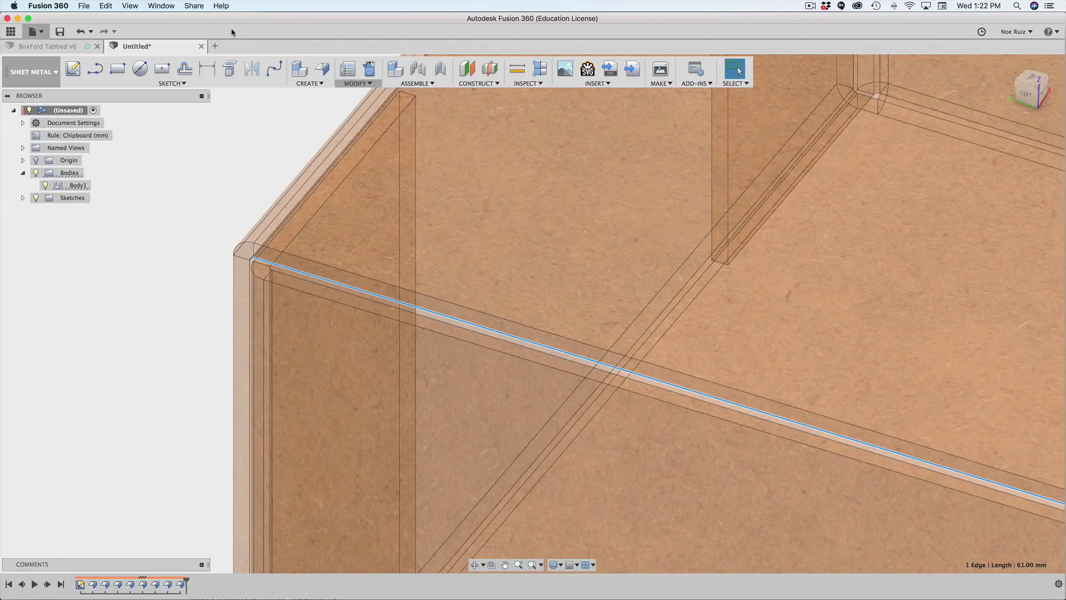
pyautogui.click(322, 72)
# Set the flange's edge width to Two Offset and bring in its first end with an offset of -2.30 mm.
pyautogui.scroll(-5, 728, 397)
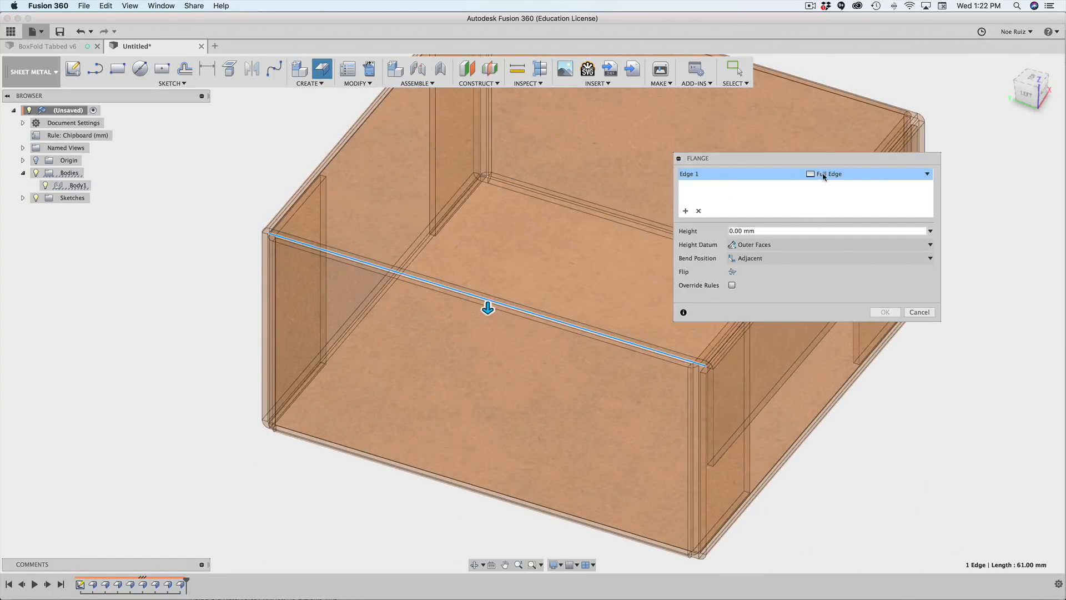
pyautogui.click(837, 220)
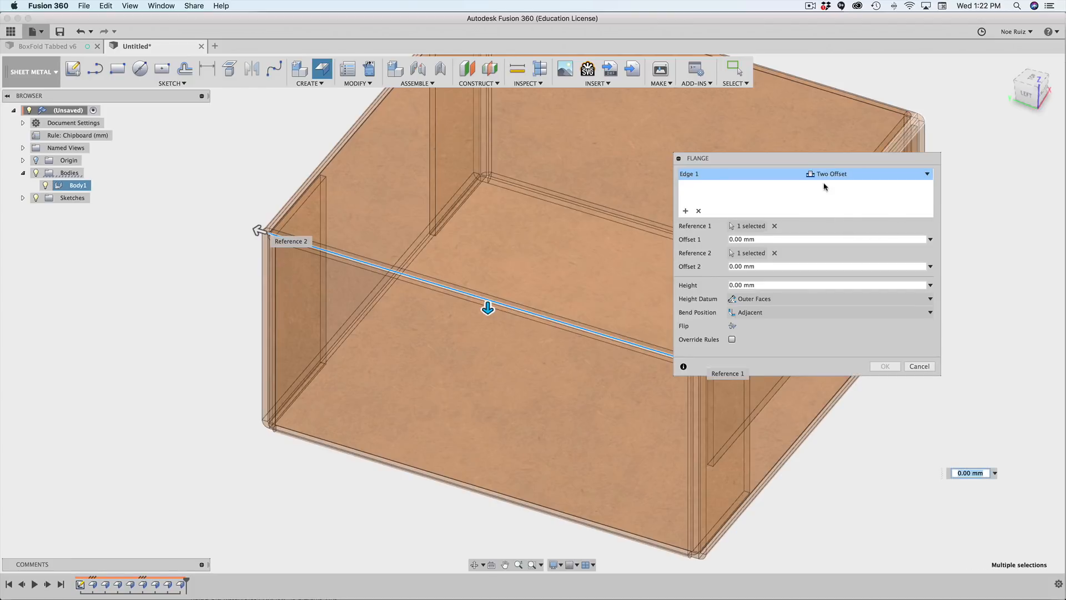
pyautogui.keyDown('shift'); pyautogui.moveTo(824, 186); pyautogui.dragTo(858, 194, button='middle'); pyautogui.keyUp('shift')
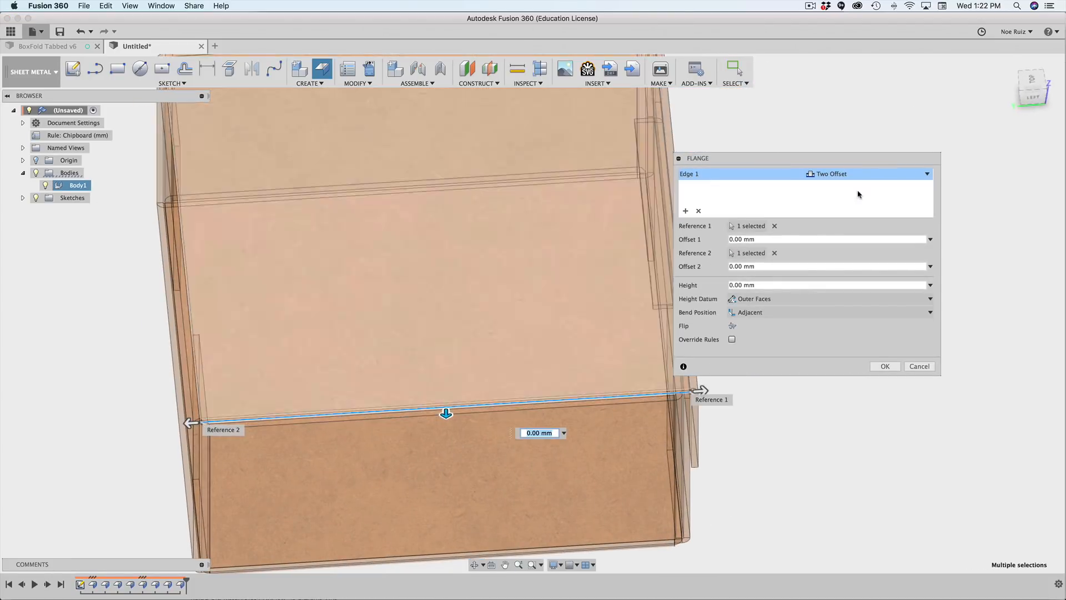
pyautogui.click(1036, 81)
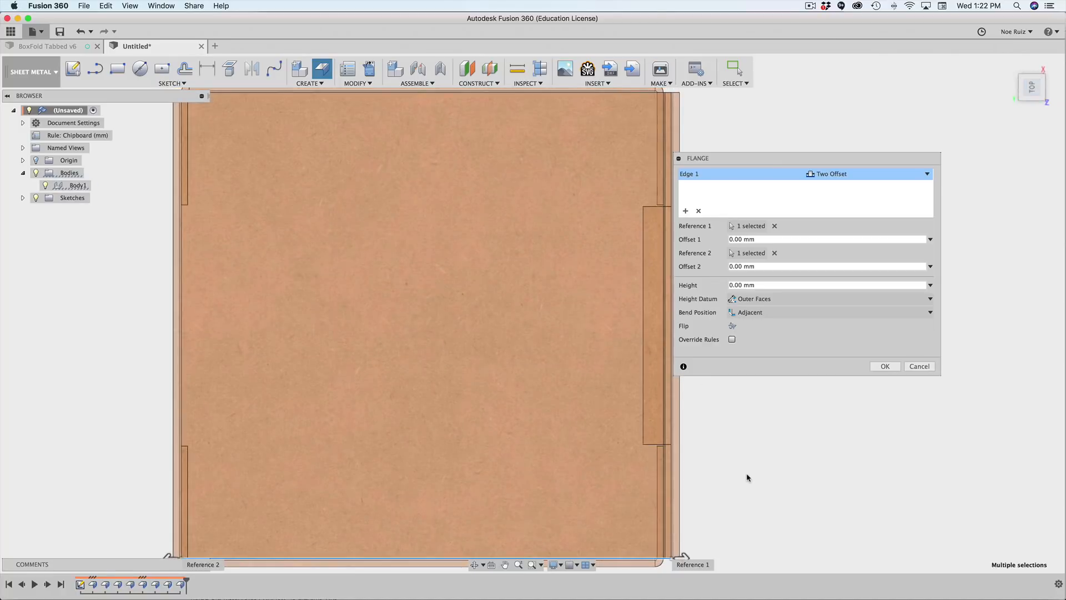
pyautogui.scroll(5, 631, 378)
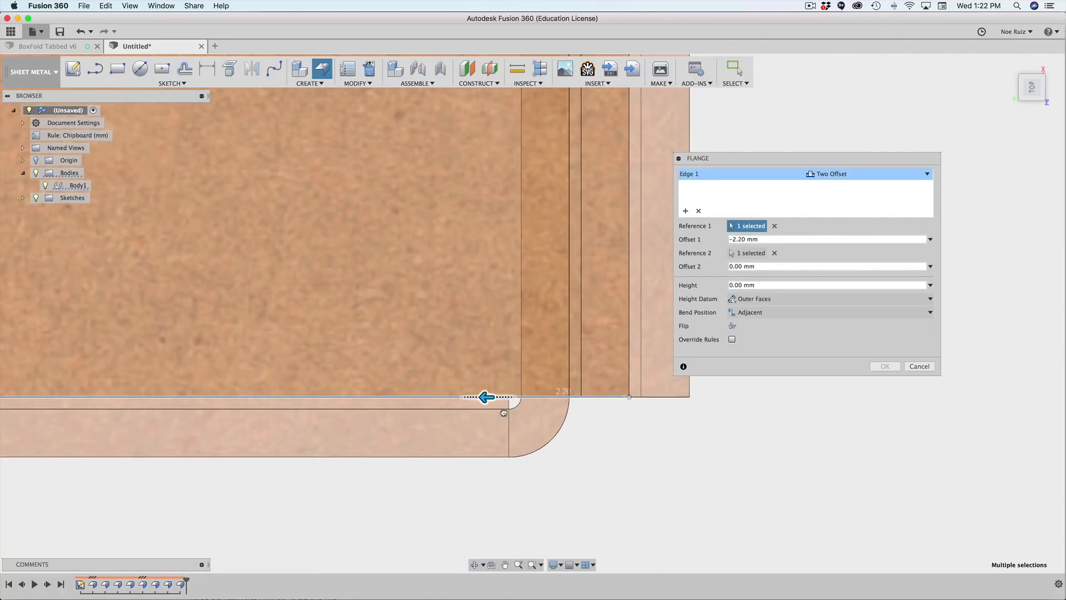
pyautogui.scroll(-6, 503, 411)
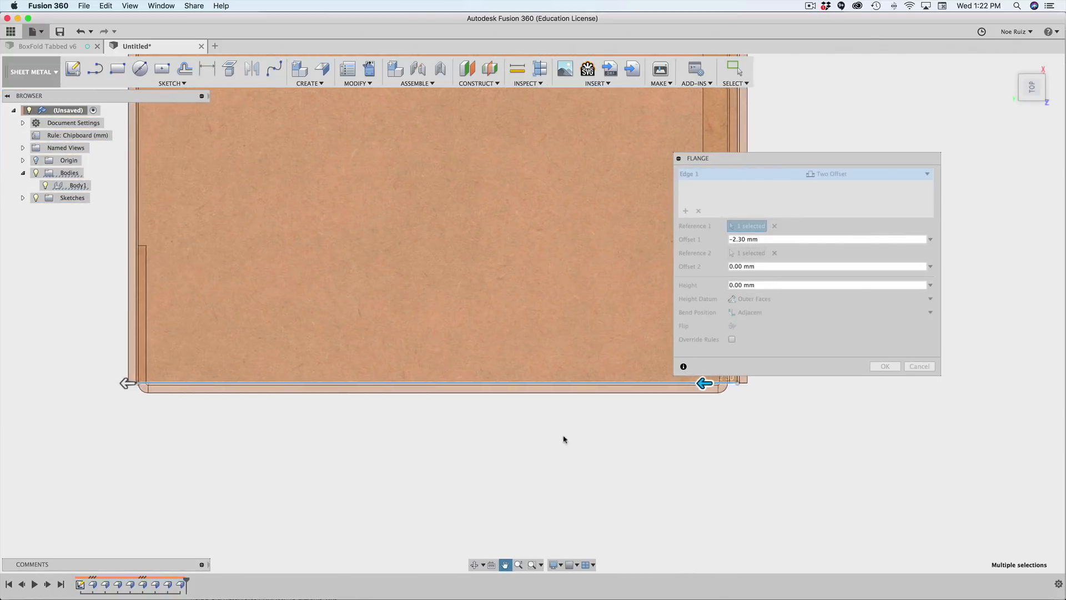
# Set the flange's second offset to -1.90 mm and its height to 10 mm.
pyautogui.scroll(6, 219, 410)
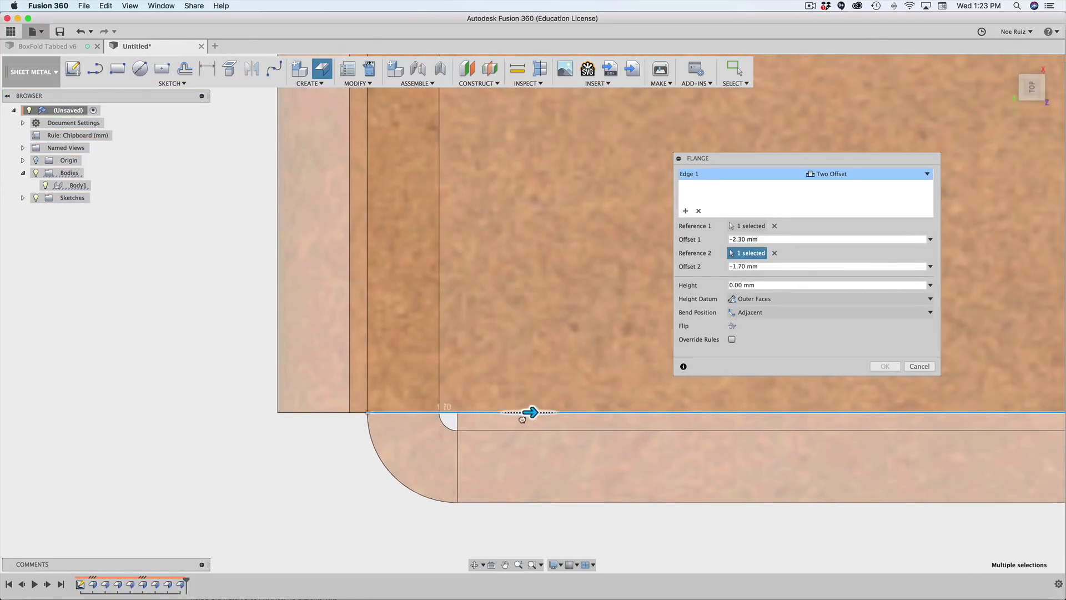
pyautogui.scroll(-3, 530, 417)
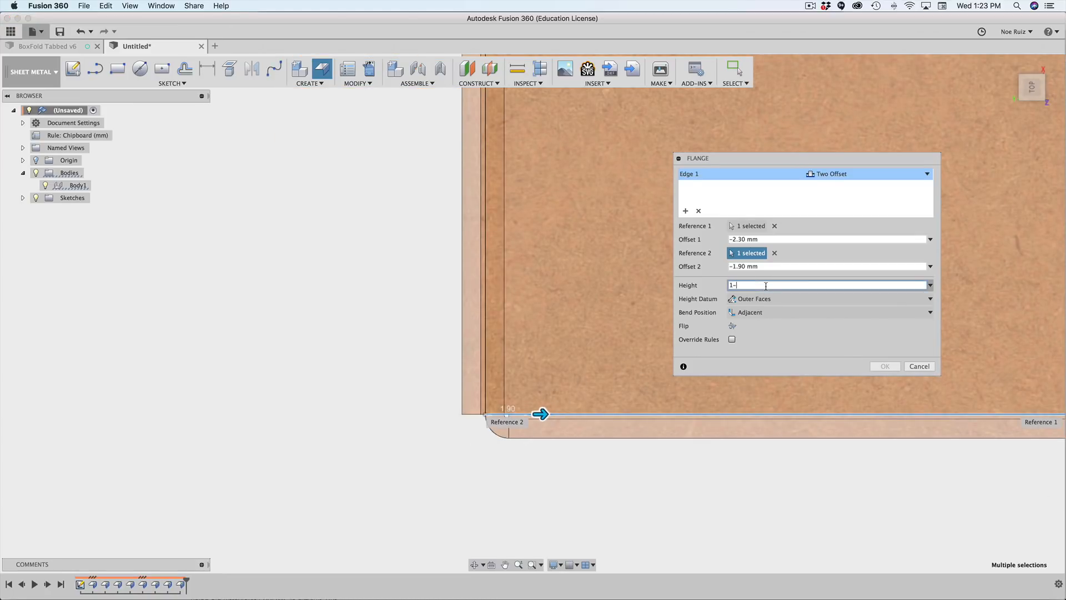
pyautogui.press('Return')
pyautogui.scroll(-3, 621, 379)
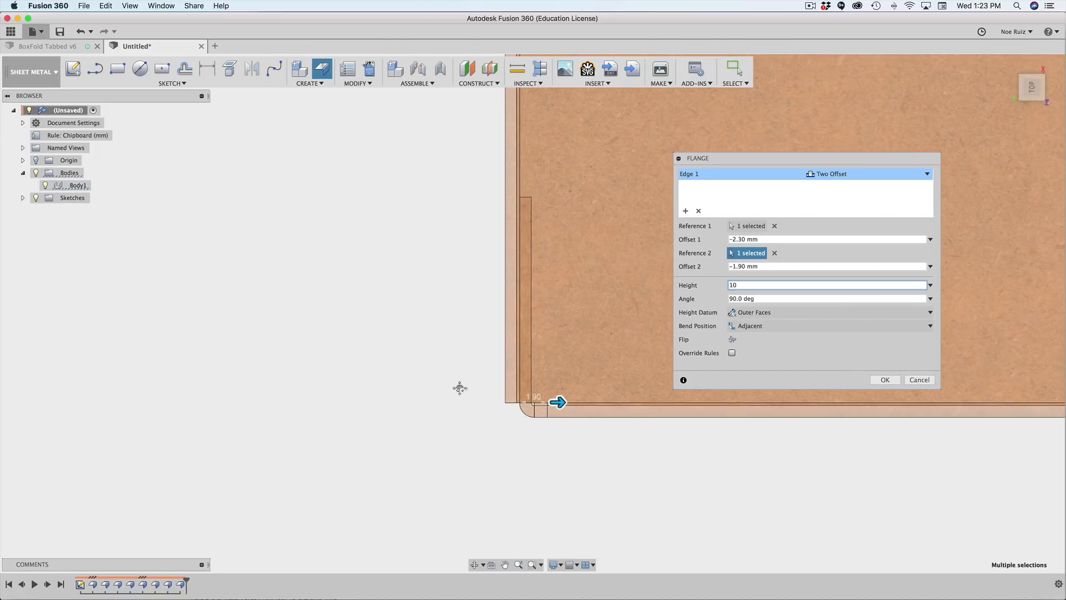
# Change the flange's bend position to Inside after checking how it meets the box corner.
pyautogui.moveTo(460, 388); pyautogui.dragTo(243, 399, button='middle')
pyautogui.keyDown('shift'); pyautogui.moveTo(304, 447); pyautogui.dragTo(351, 394, button='middle'); pyautogui.keyUp('shift')
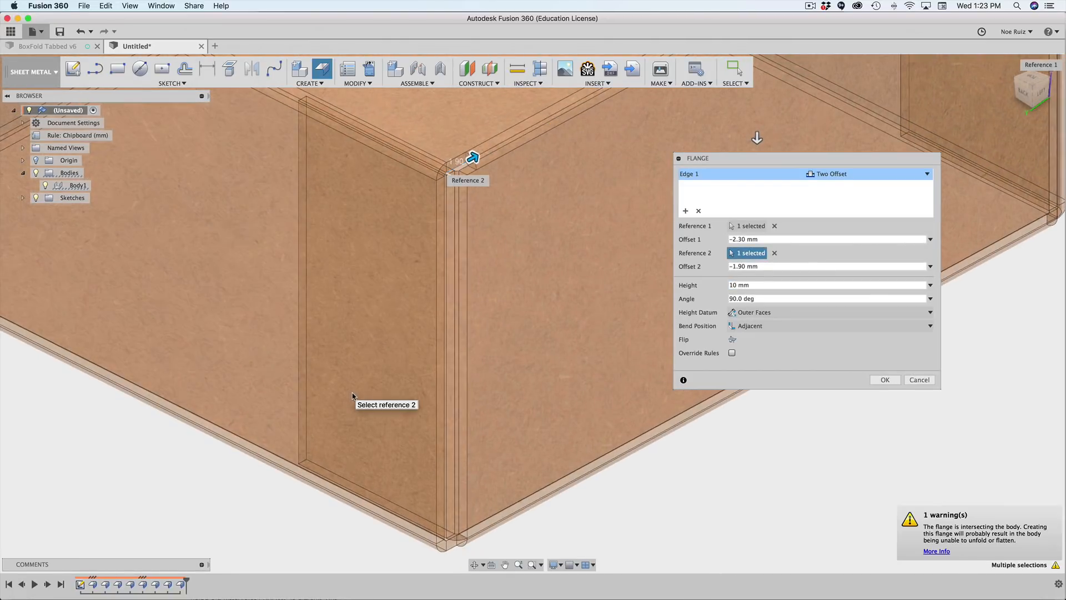
pyautogui.moveTo(502, 434); pyautogui.dragTo(419, 515, button='middle')
pyautogui.scroll(1, 404, 245)
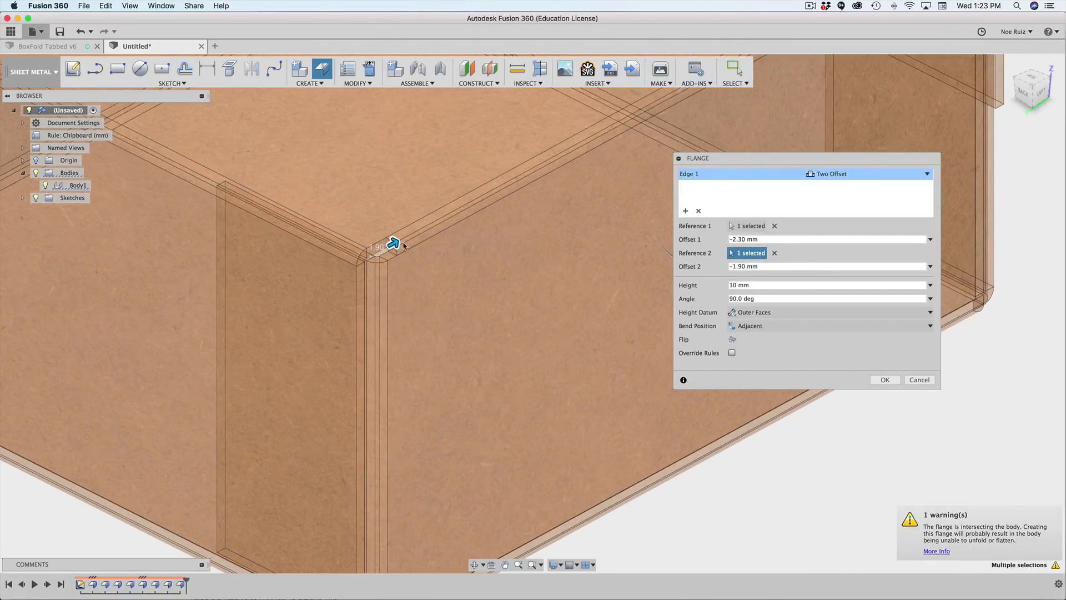
pyautogui.scroll(-3, 430, 282)
pyautogui.scroll(5, 390, 251)
pyautogui.scroll(-3, 444, 286)
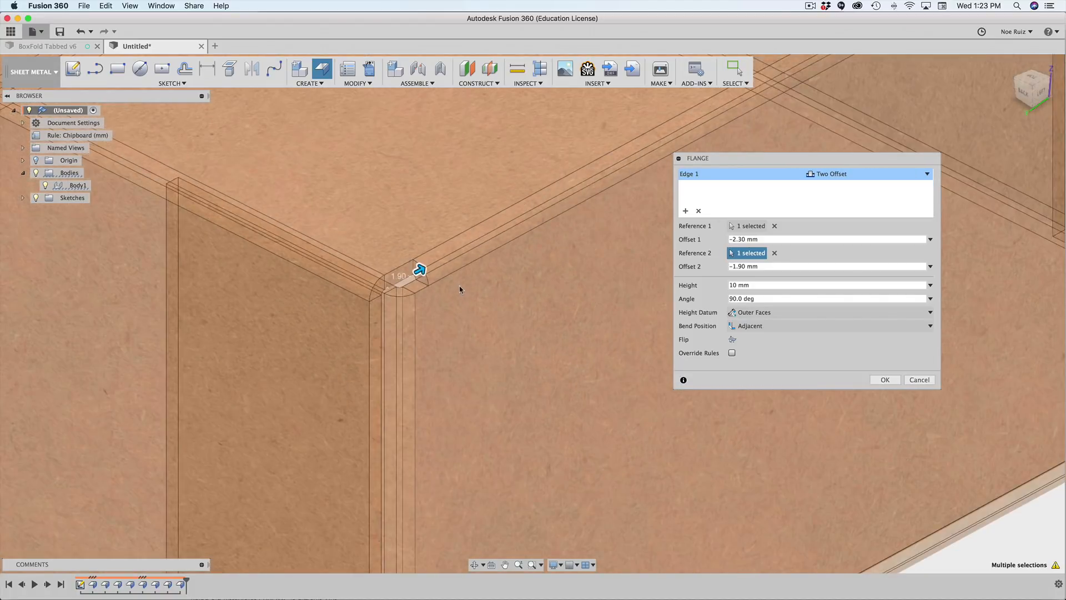
pyautogui.click(750, 325)
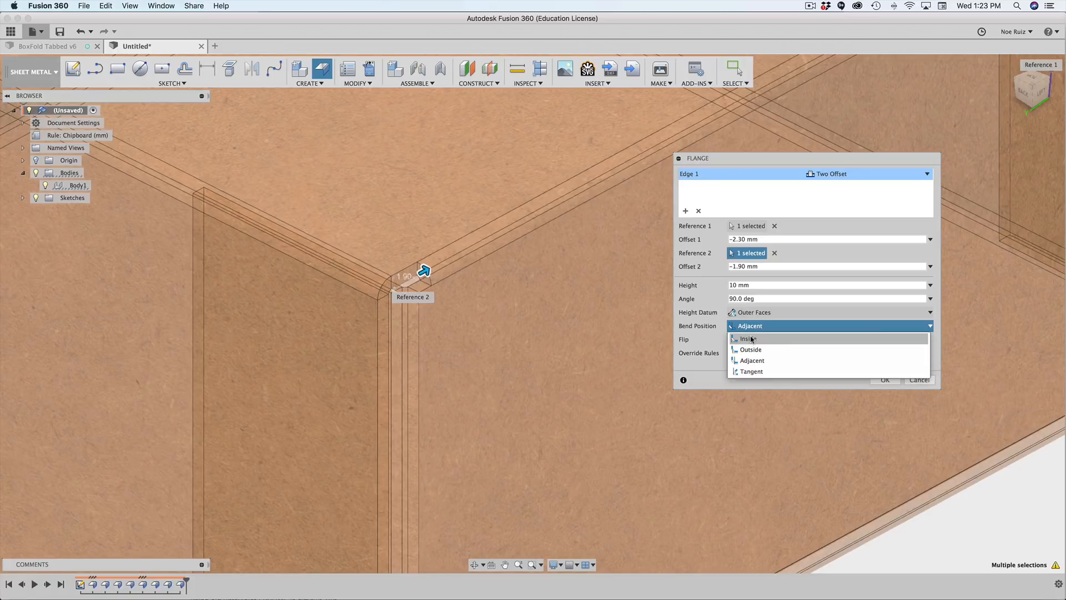
pyautogui.click(750, 339)
# Examine the back-left box corner for clearance between the flange preview and the neighbouring bends and panels.
pyautogui.scroll(-3, 563, 272)
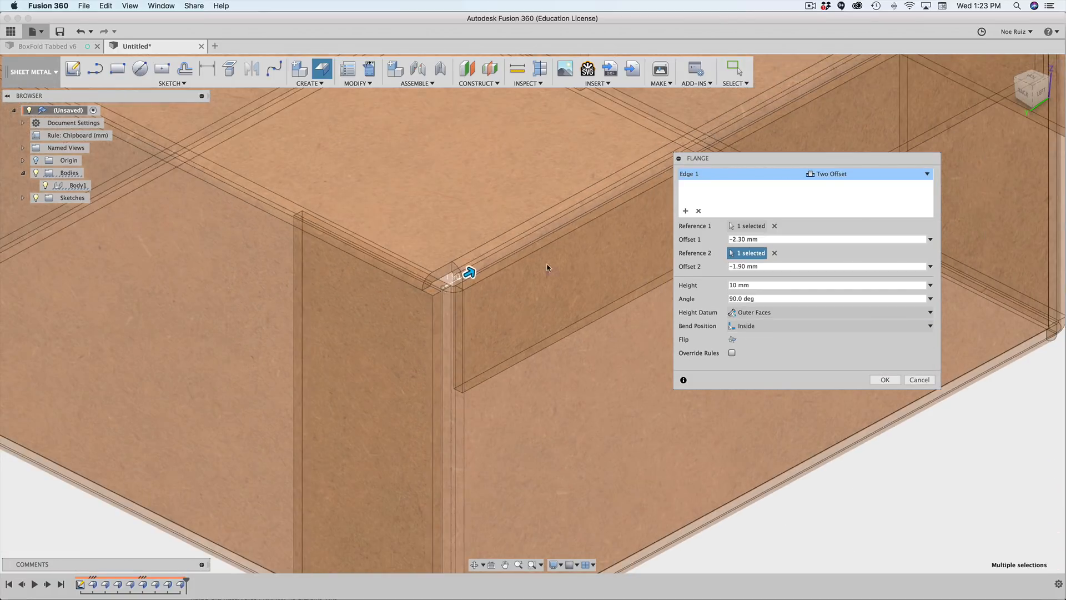
pyautogui.moveTo(509, 265); pyautogui.dragTo(352, 306, button='middle')
pyautogui.keyDown('shift'); pyautogui.moveTo(460, 323); pyautogui.dragTo(502, 331, button='middle'); pyautogui.keyUp('shift')
pyautogui.scroll(5, 506, 327)
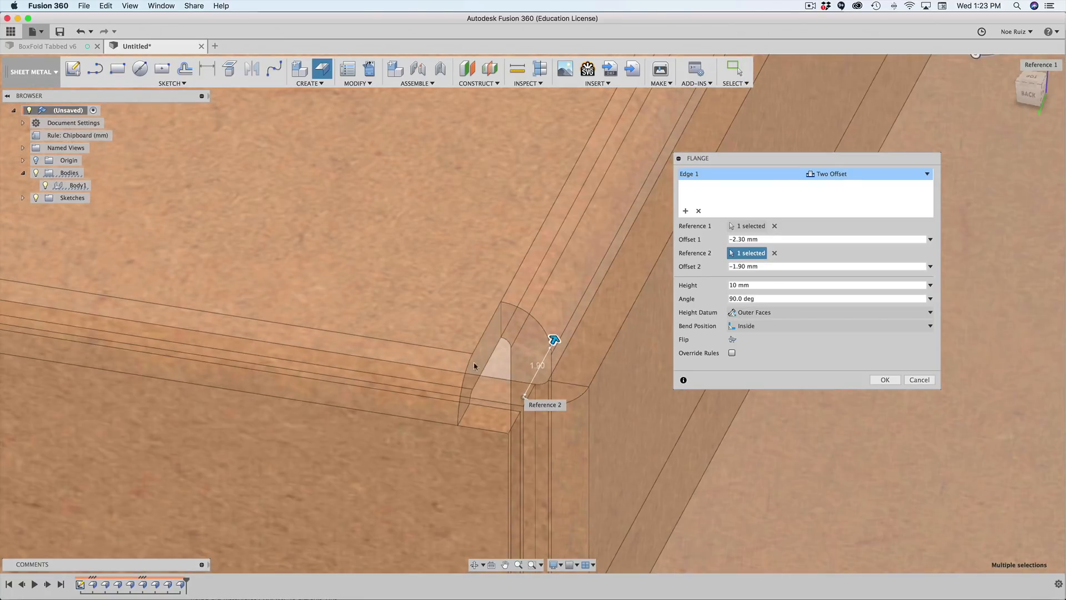
pyautogui.scroll(-5, 471, 380)
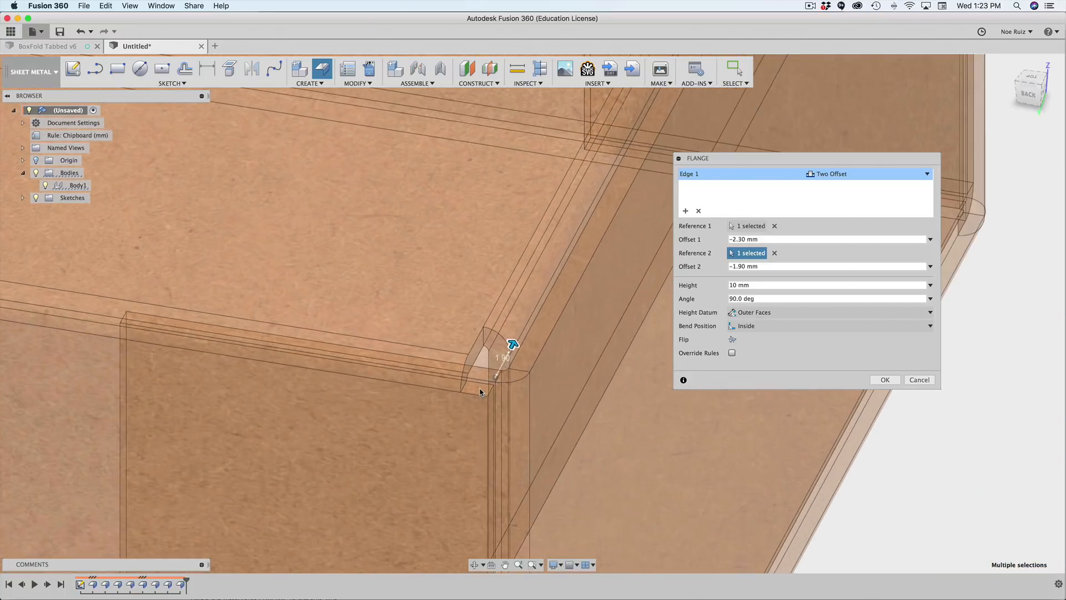
pyautogui.scroll(1, 481, 392)
pyautogui.scroll(1, 480, 392)
pyautogui.scroll(-4, 475, 340)
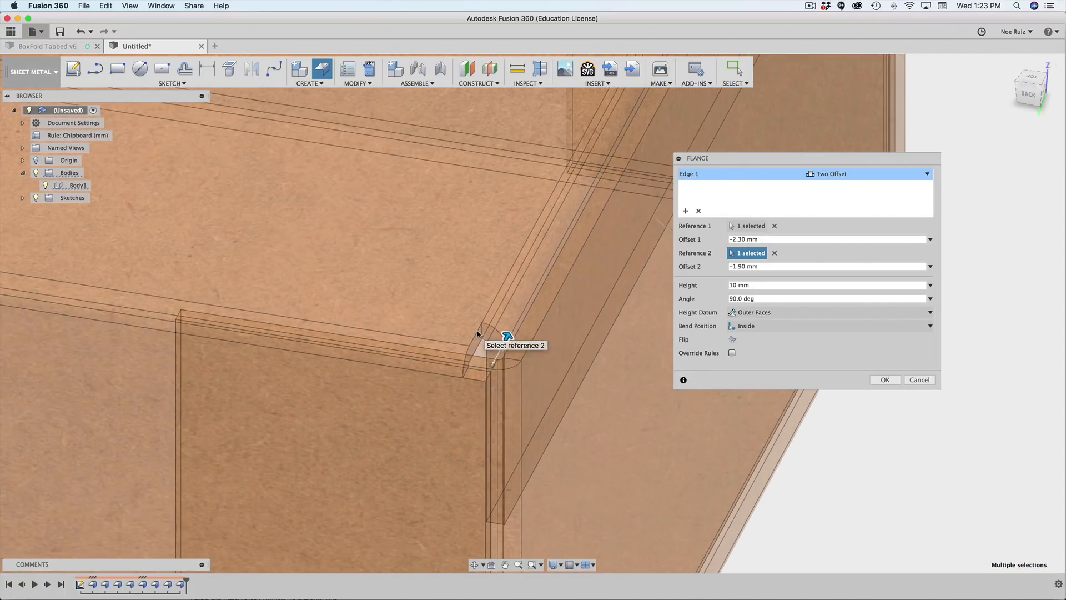
pyautogui.scroll(5, 486, 340)
pyautogui.scroll(-1, 485, 340)
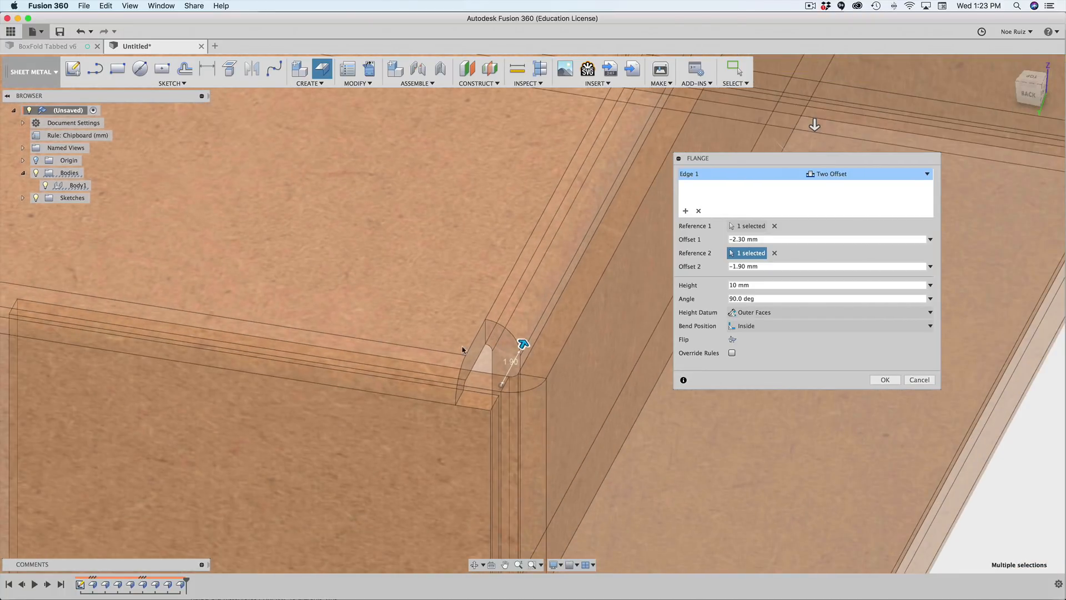
# Change the flange's second offset to -1.00 mm so its end lines up with the bend at the back-left box corner.
pyautogui.click(1032, 77)
pyautogui.scroll(-3, 700, 423)
pyautogui.moveTo(661, 391); pyautogui.dragTo(507, 238, button='middle')
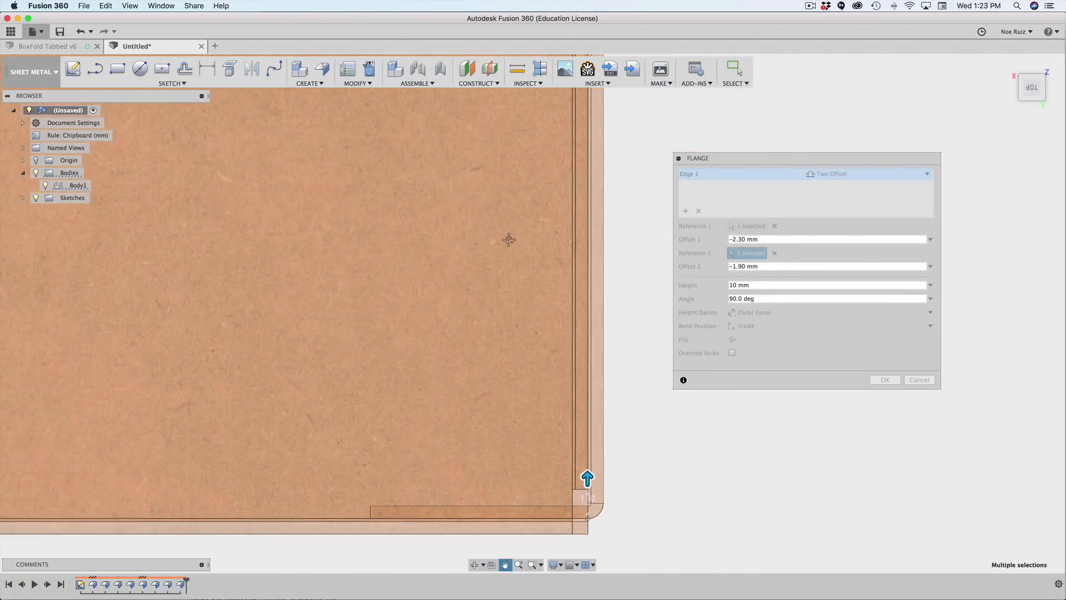
pyautogui.scroll(2, 621, 498)
pyautogui.scroll(5, 577, 483)
pyautogui.scroll(-1, 577, 498)
pyautogui.moveTo(576, 498); pyautogui.dragTo(587, 307, button='middle')
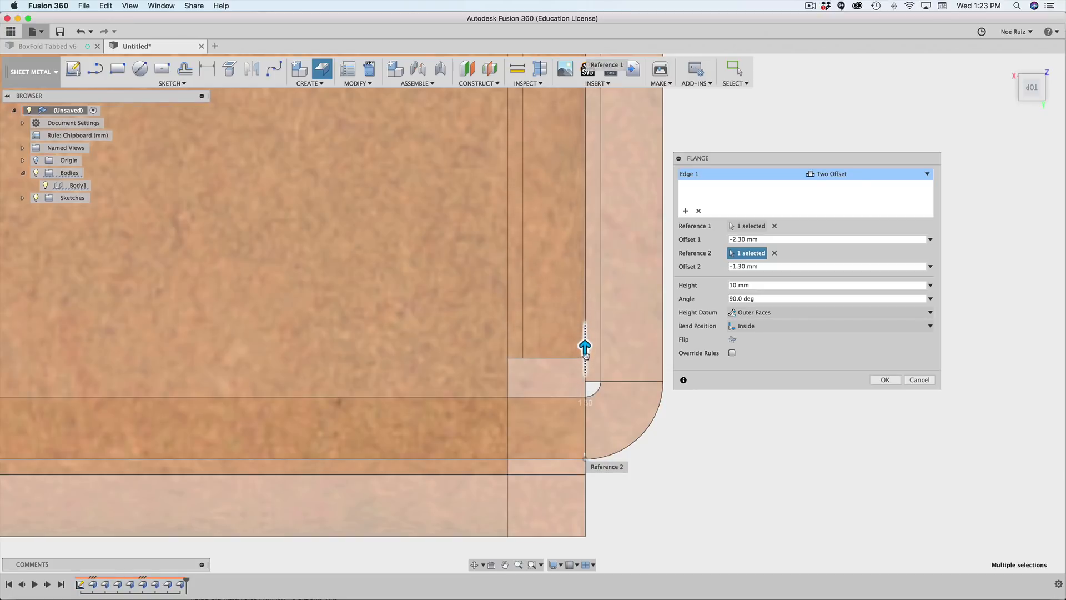
pyautogui.scroll(4, 586, 371)
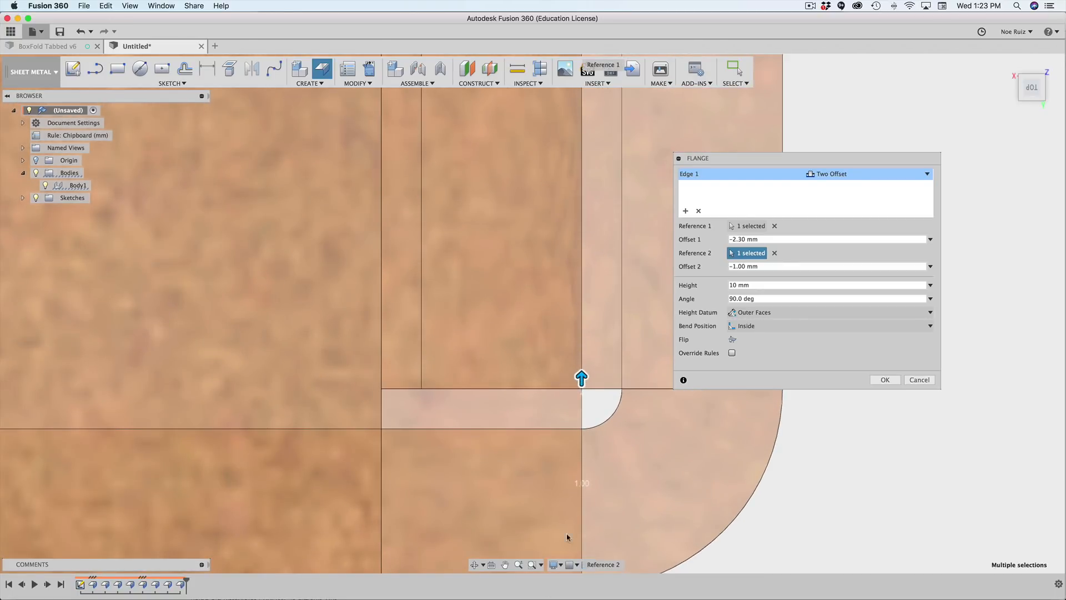
# Change the flange's first offset to -2.00 mm so its other end lines up with the front-left corner bend.
pyautogui.scroll(-8, 620, 420)
pyautogui.moveTo(596, 388); pyautogui.dragTo(586, 442, button='middle')
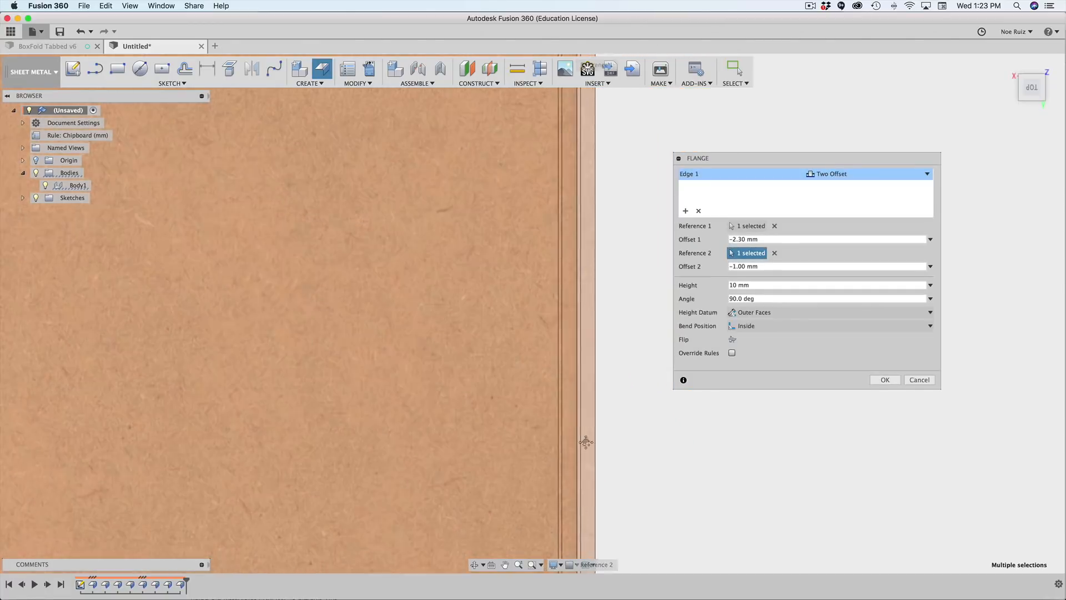
pyautogui.scroll(-6, 578, 493)
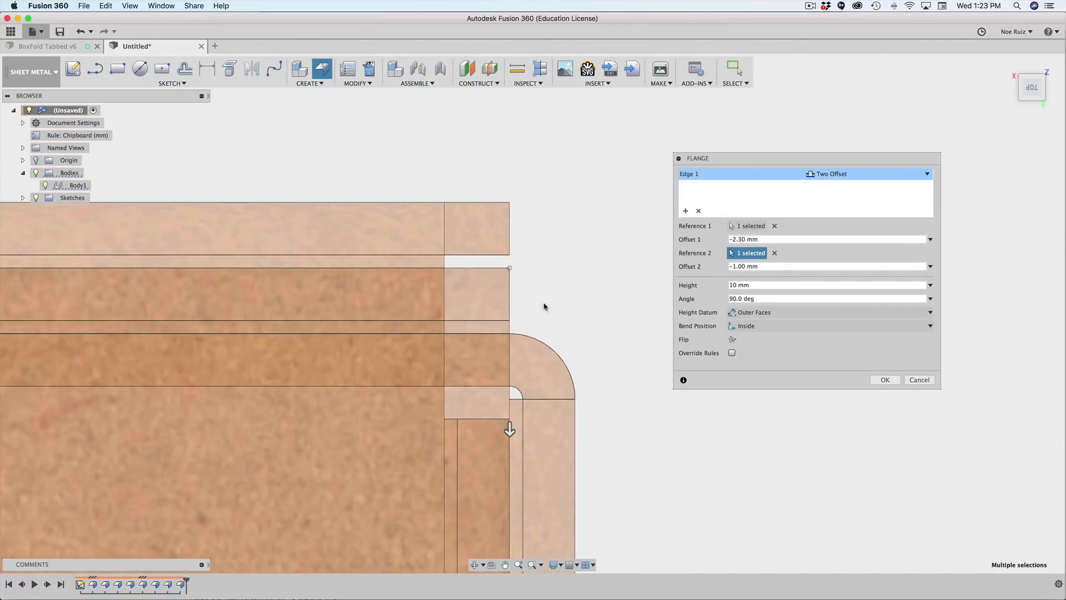
pyautogui.moveTo(557, 312); pyautogui.dragTo(574, 252, button='middle')
pyautogui.scroll(3, 527, 352)
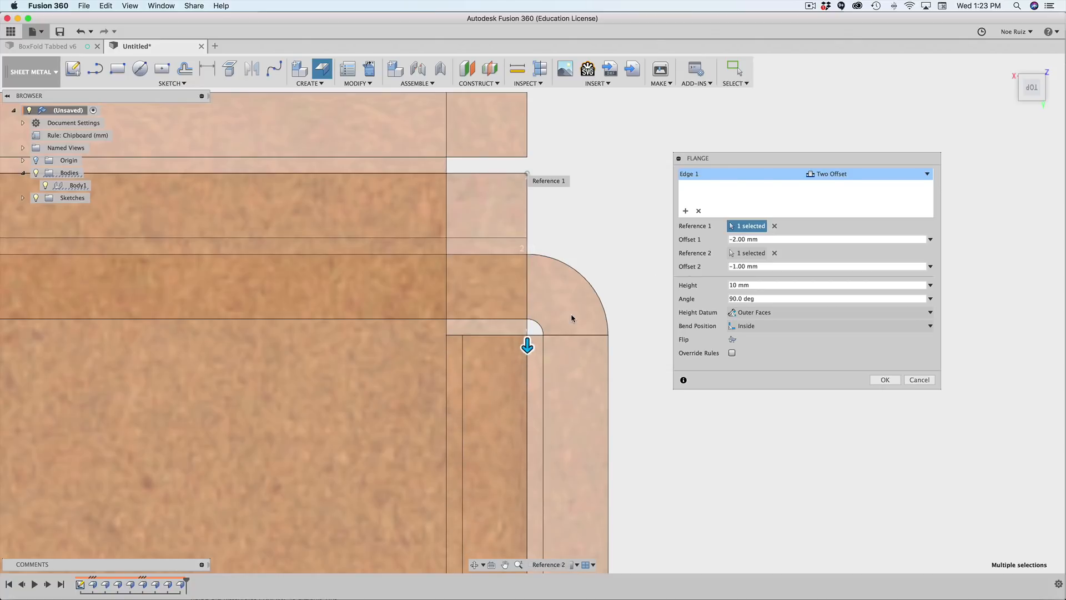
# Examine both ends of the flange preview from above for clearance against the corner bends.
pyautogui.scroll(-3, 470, 213)
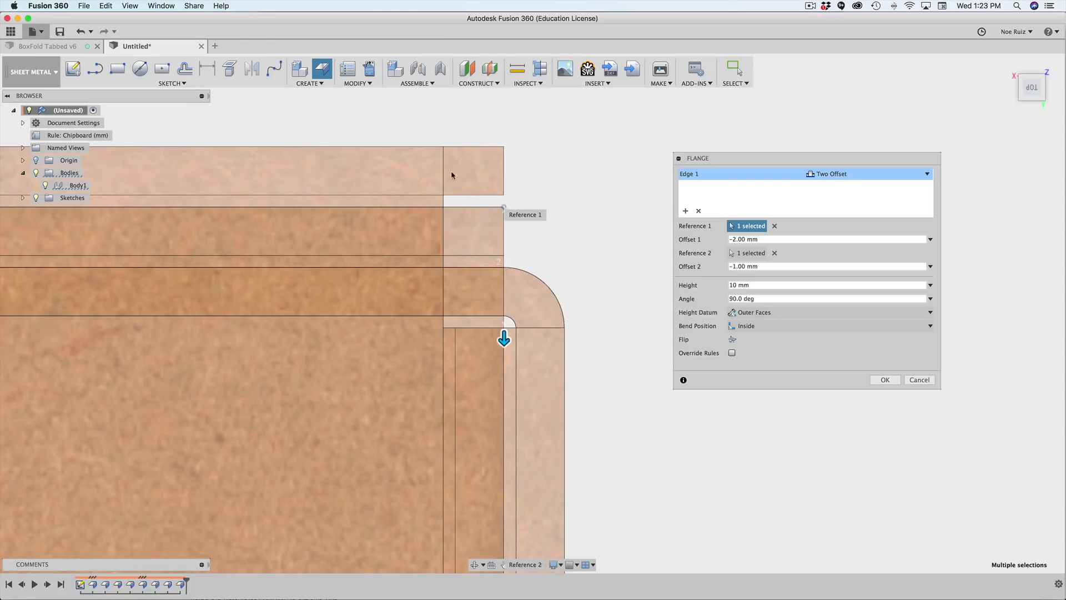
pyautogui.scroll(-2, 490, 165)
pyautogui.scroll(-5, 502, 238)
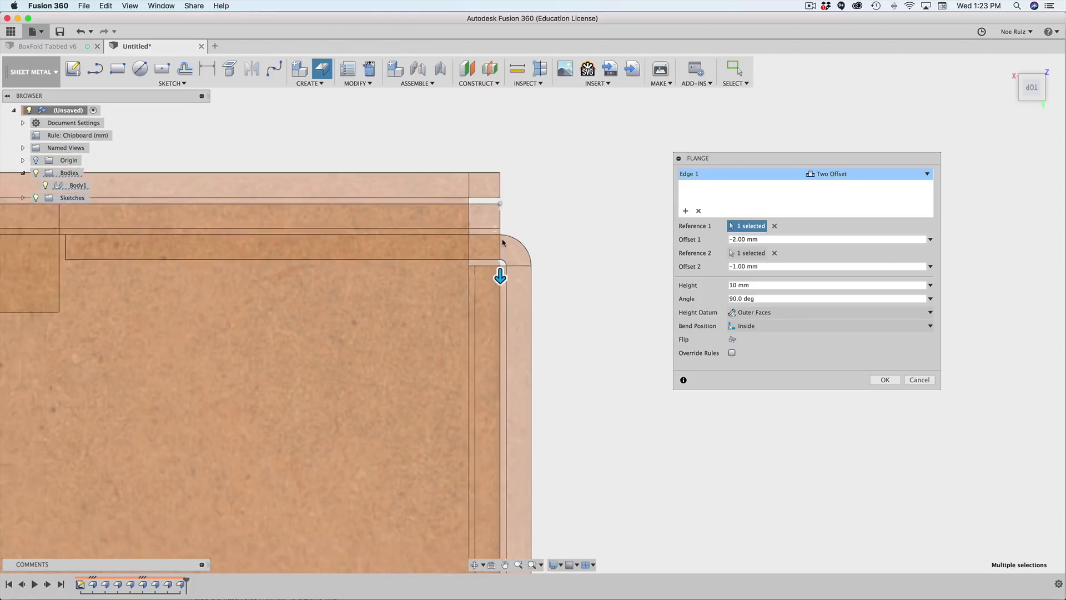
pyautogui.moveTo(544, 395); pyautogui.dragTo(518, 178, button='middle')
pyautogui.scroll(-5, 554, 324)
pyautogui.moveTo(564, 303); pyautogui.dragTo(582, 122, button='middle')
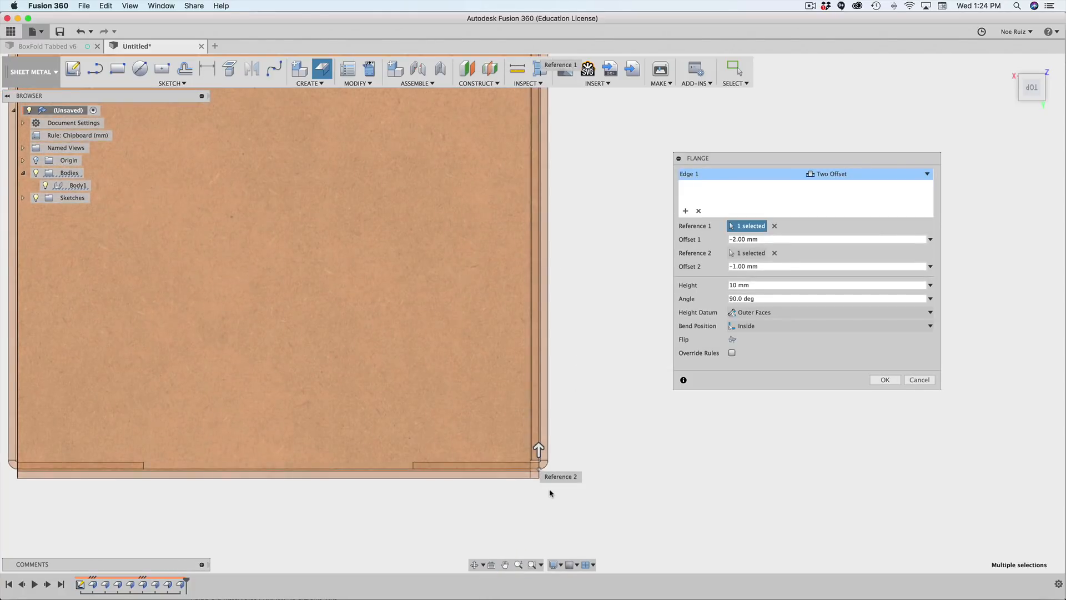
pyautogui.scroll(10, 539, 467)
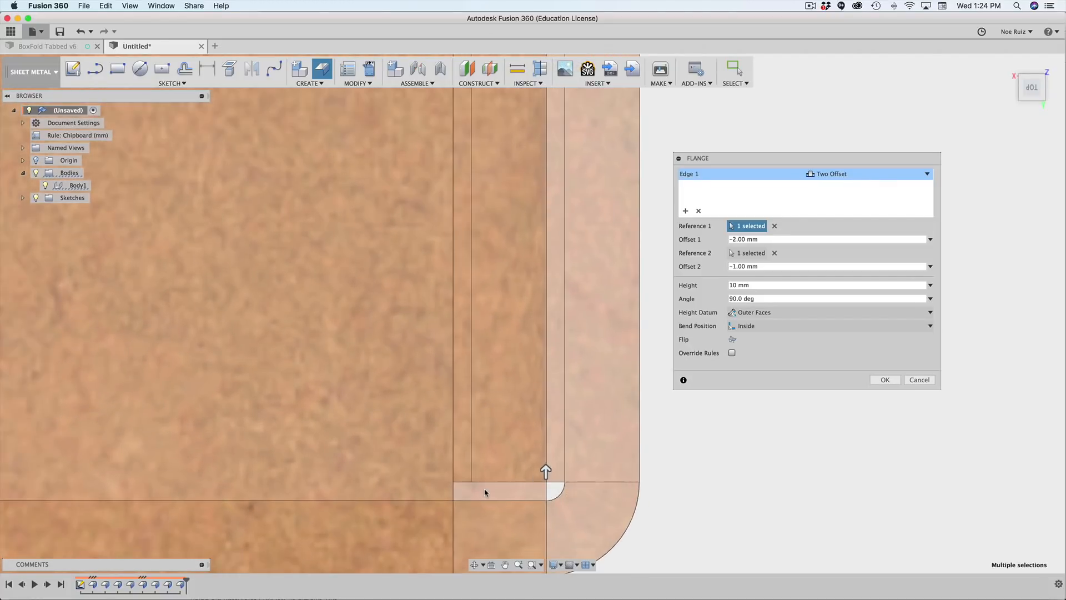
pyautogui.scroll(-5, 486, 488)
# Add the lid's opposite side edge, on the box's right side, as a second edge of the flange.
pyautogui.keyDown('shift'); pyautogui.moveTo(596, 468); pyautogui.dragTo(461, 451, button='middle'); pyautogui.keyUp('shift')
pyautogui.scroll(-5, 531, 414)
pyautogui.scroll(-5, 586, 392)
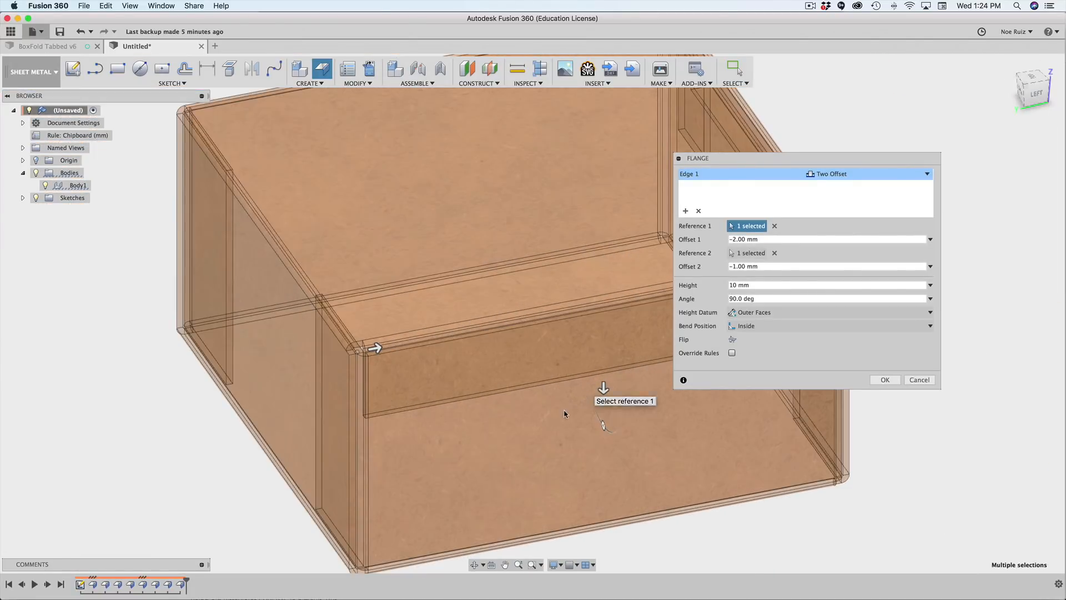
pyautogui.keyDown('shift'); pyautogui.moveTo(589, 395); pyautogui.dragTo(538, 414, button='middle'); pyautogui.keyUp('shift')
pyautogui.moveTo(668, 376); pyautogui.dragTo(312, 380, button='middle')
pyautogui.keyDown('shift'); pyautogui.moveTo(583, 345); pyautogui.dragTo(473, 347, button='middle'); pyautogui.keyUp('shift')
pyautogui.keyDown('shift'); pyautogui.moveTo(324, 294); pyautogui.dragTo(252, 278, button='middle'); pyautogui.keyUp('shift')
pyautogui.scroll(5, 524, 387)
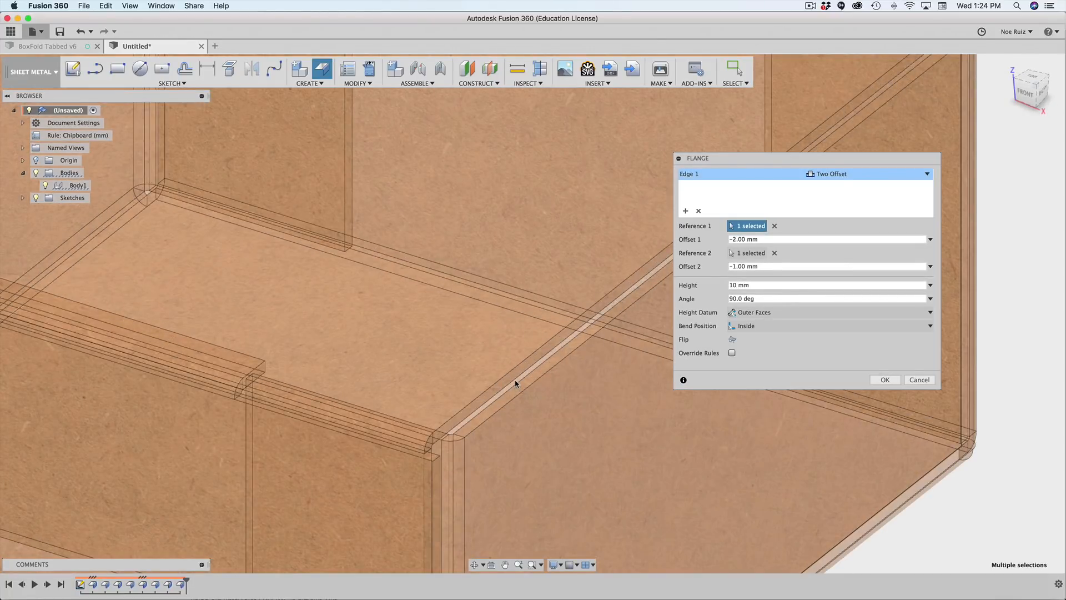
pyautogui.scroll(3, 515, 379)
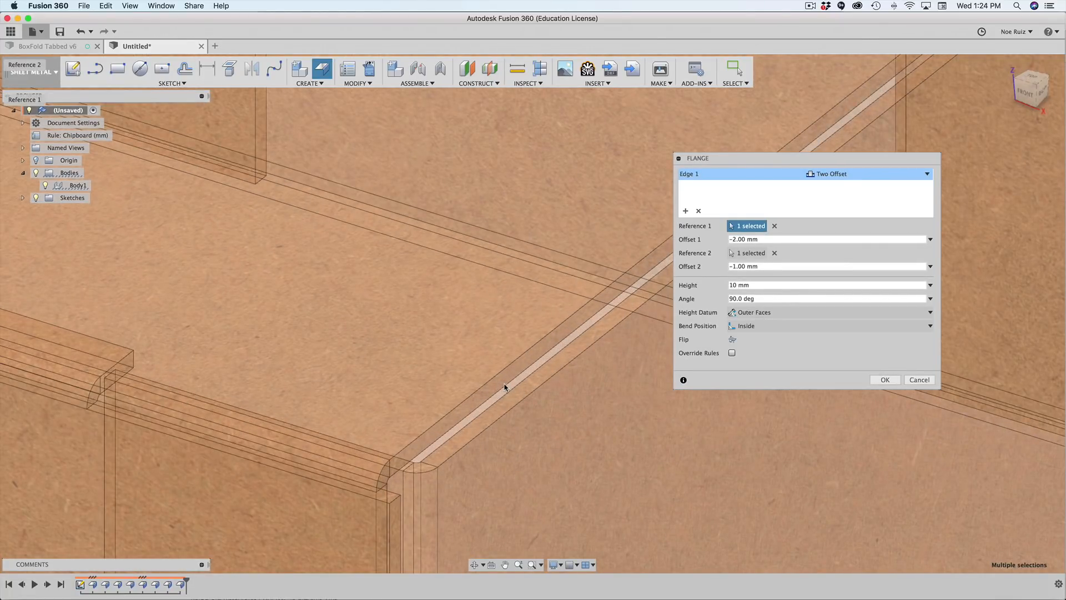
pyautogui.click(685, 212)
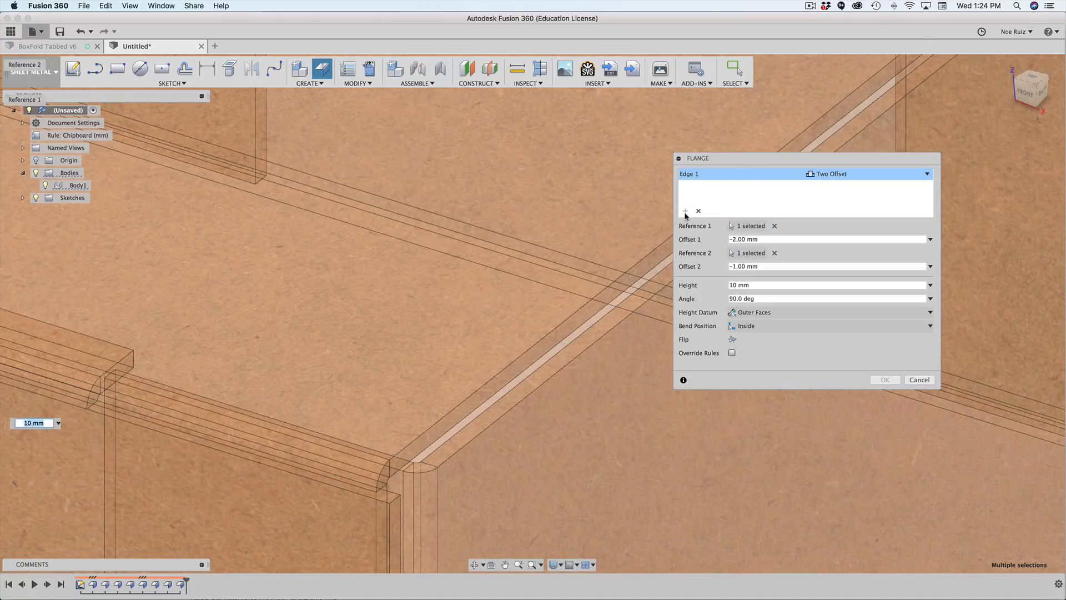
pyautogui.scroll(3, 532, 362)
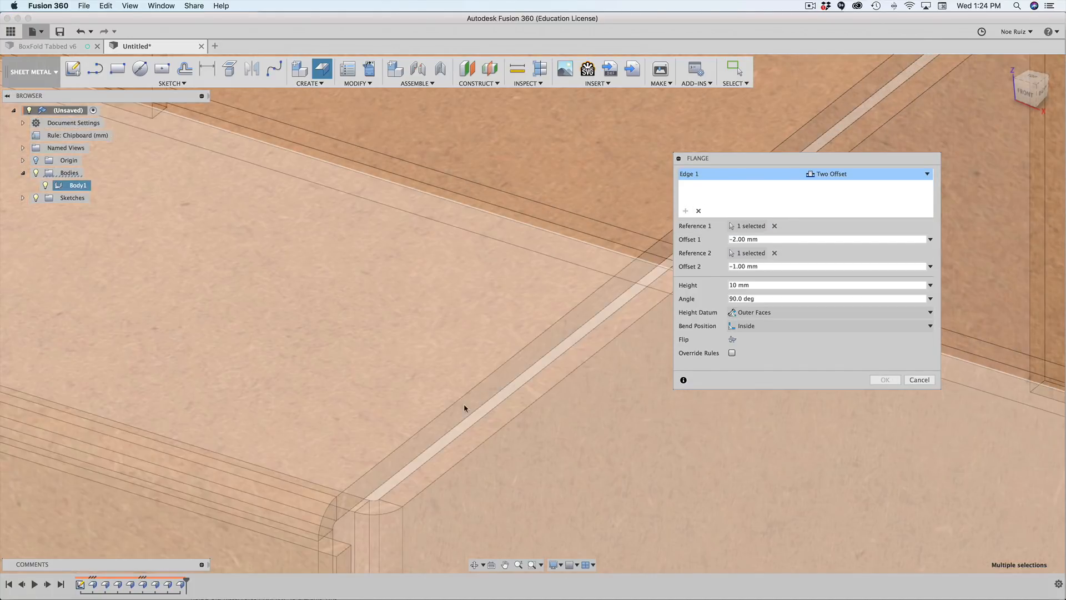
pyautogui.click(449, 434)
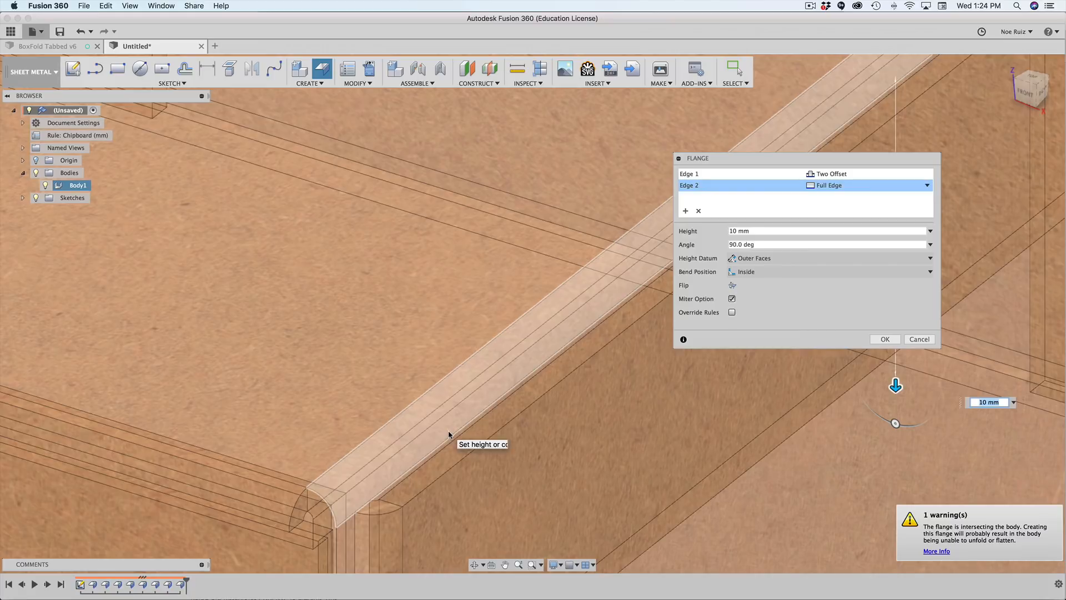
# Set the second edge's width to Two Offset with offsets of -2 mm and -1 mm.
pyautogui.scroll(-3, 422, 456)
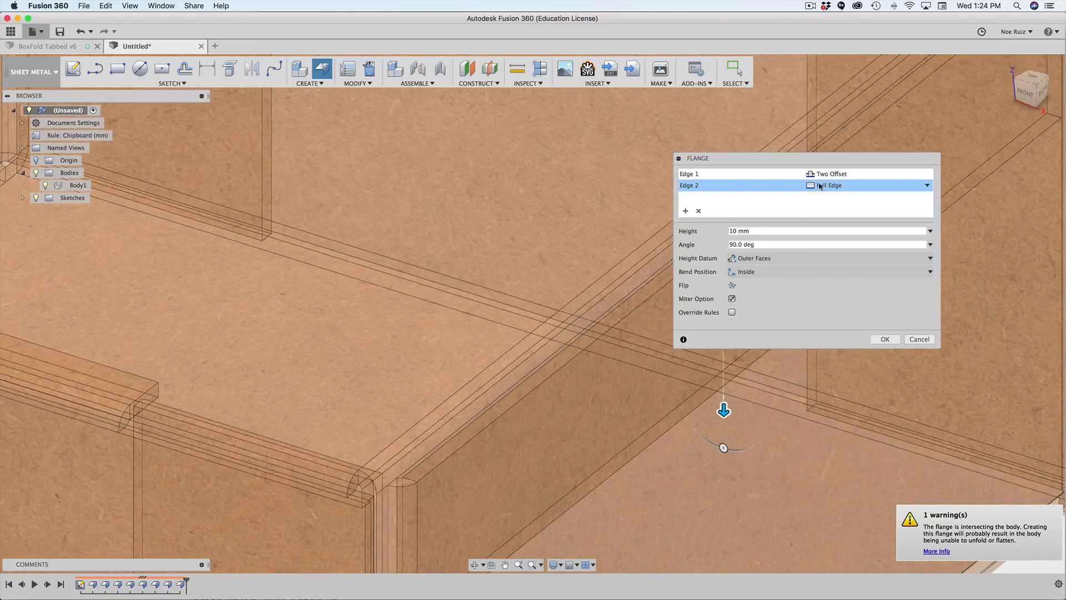
pyautogui.scroll(-6, 622, 355)
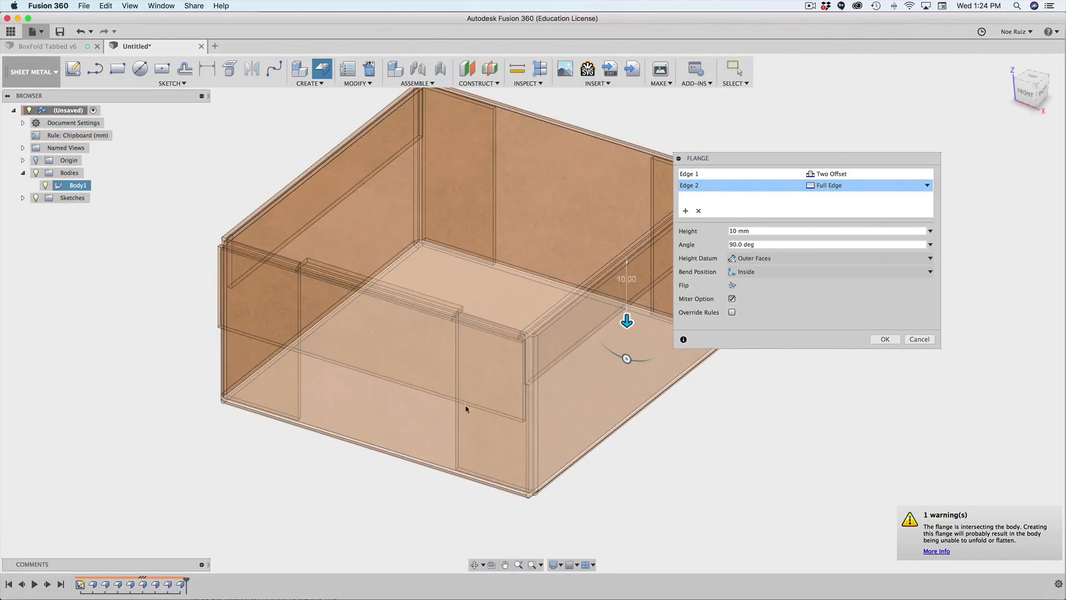
pyautogui.keyDown('shift'); pyautogui.moveTo(598, 487); pyautogui.dragTo(377, 345, button='middle'); pyautogui.keyUp('shift')
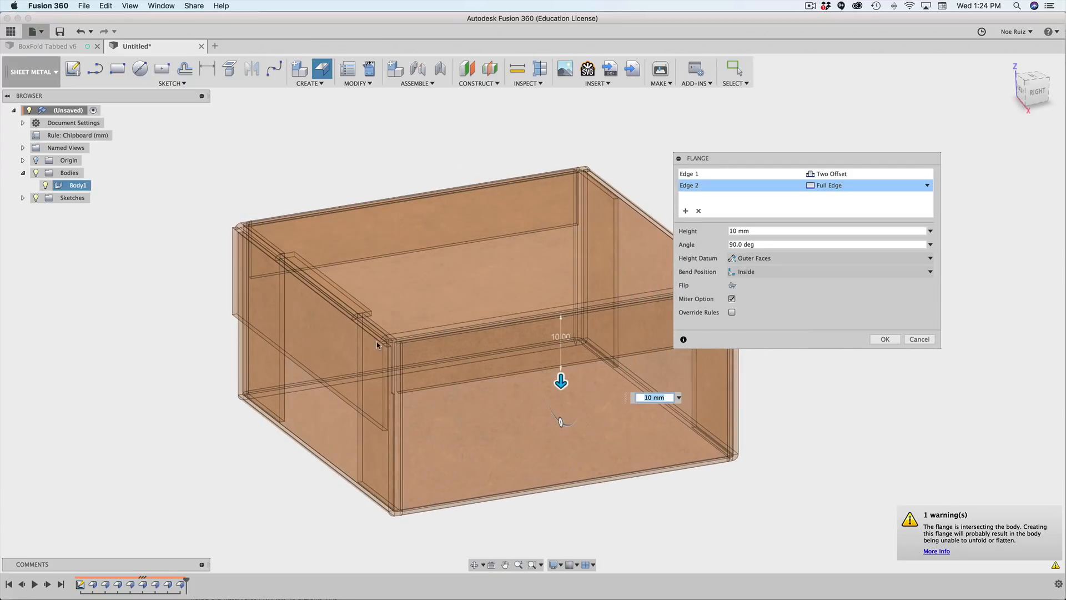
pyautogui.moveTo(825, 394); pyautogui.dragTo(746, 418, button='middle')
pyautogui.scroll(-3, 618, 273)
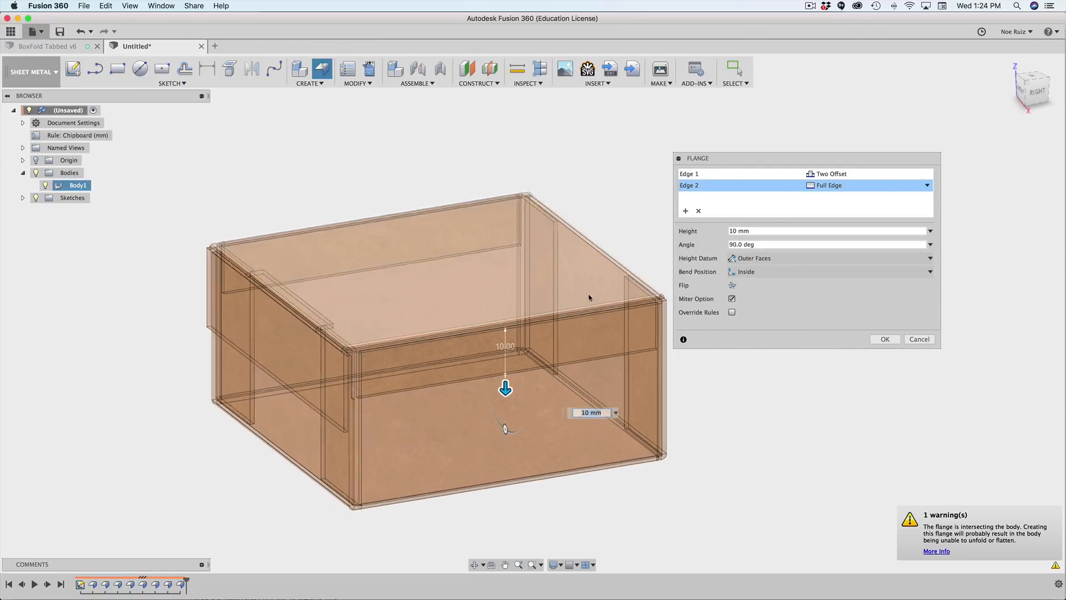
pyautogui.click(835, 187)
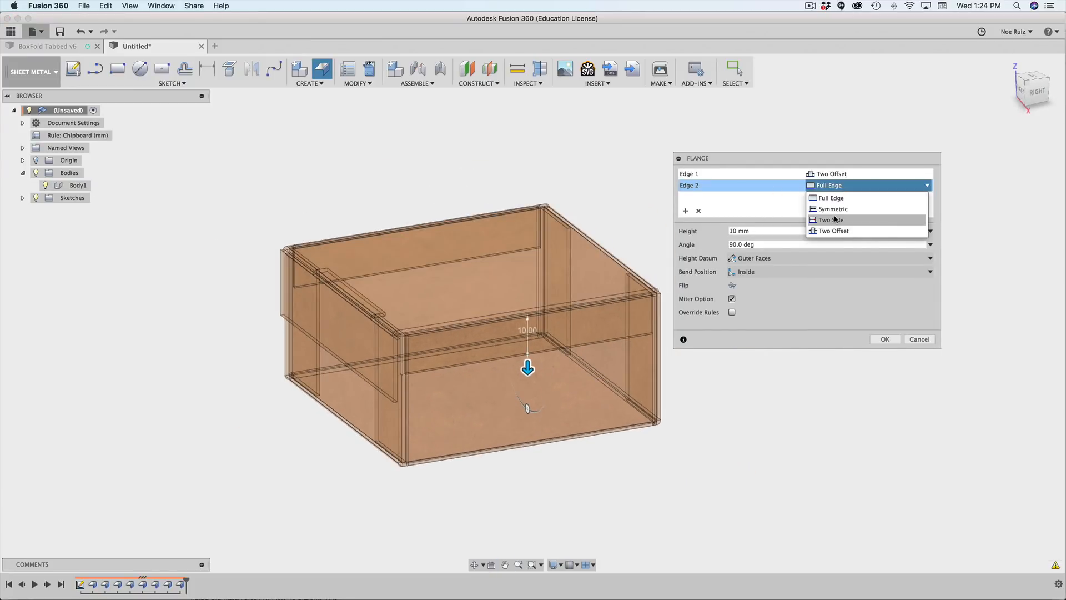
pyautogui.click(837, 230)
pyautogui.click(766, 240)
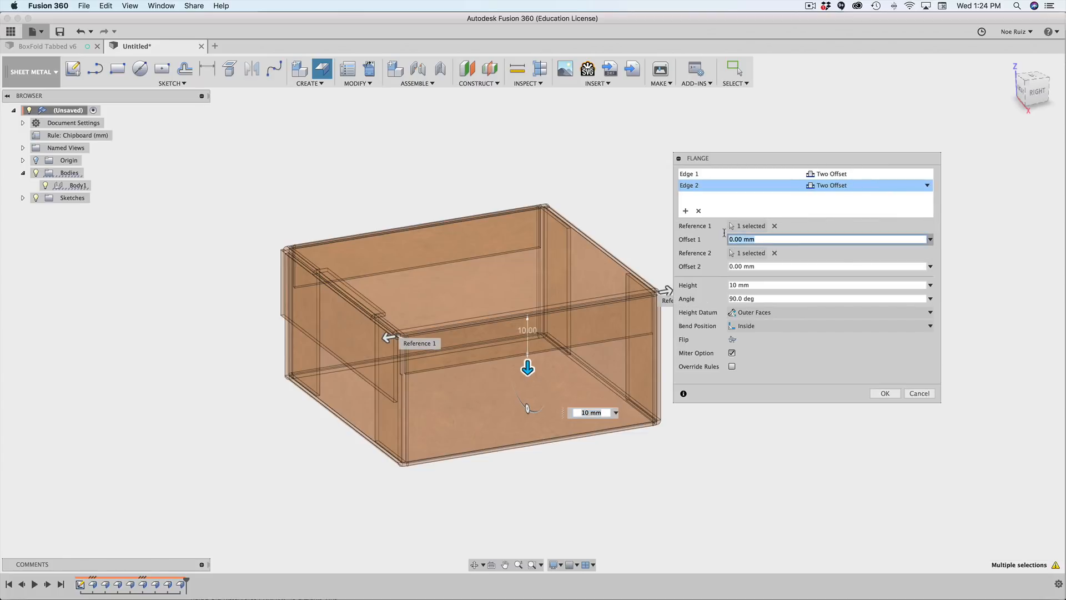
pyautogui.press('Tab')
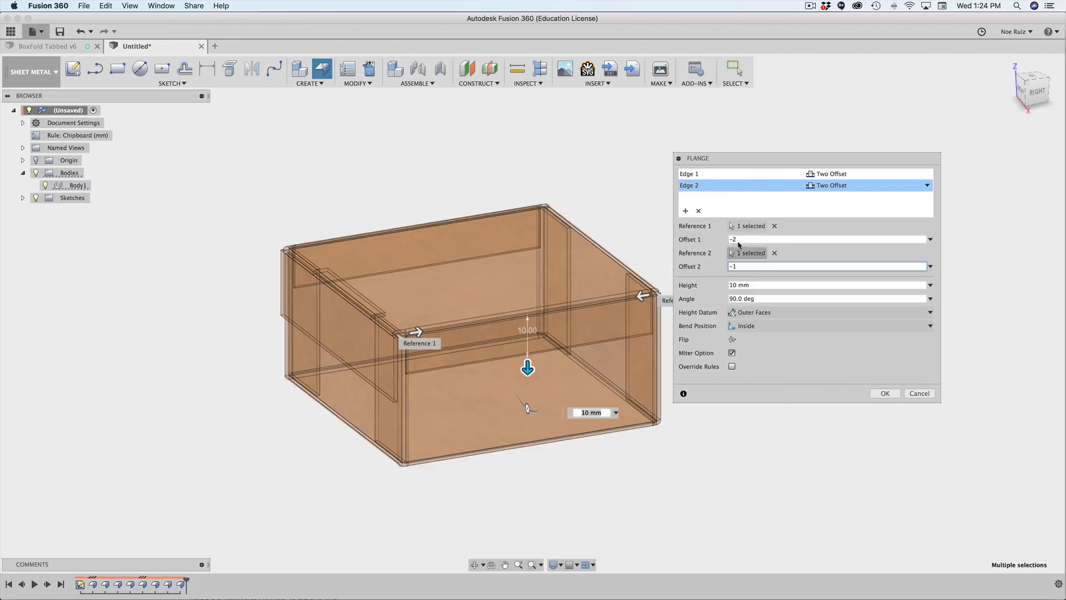
# Compare the offset settings of both flange edges and create the 10 mm flanges on the lid's two sides.
pyautogui.click(697, 175)
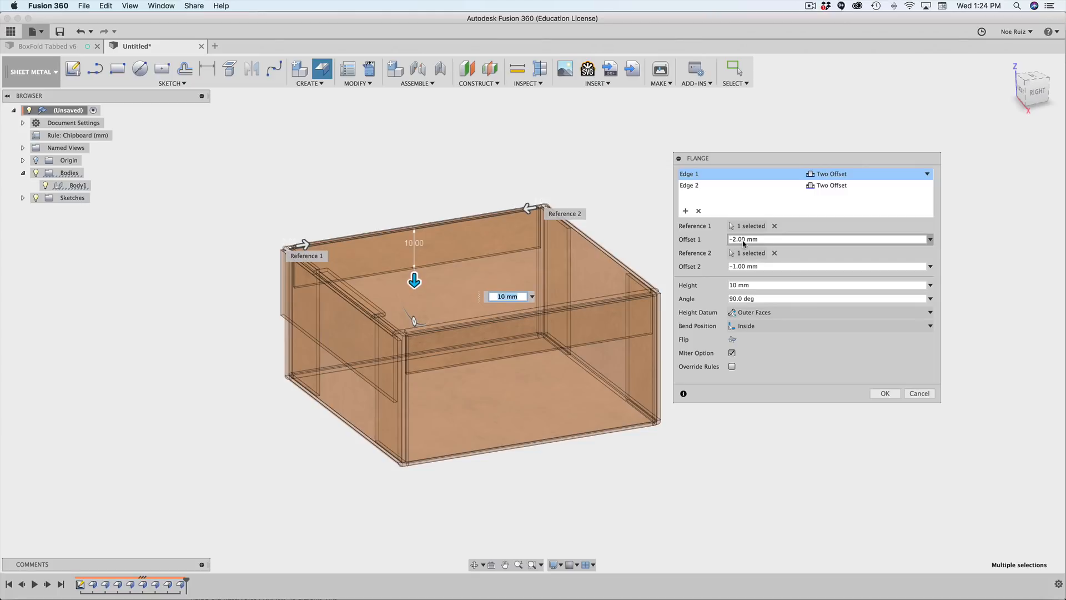
pyautogui.click(733, 186)
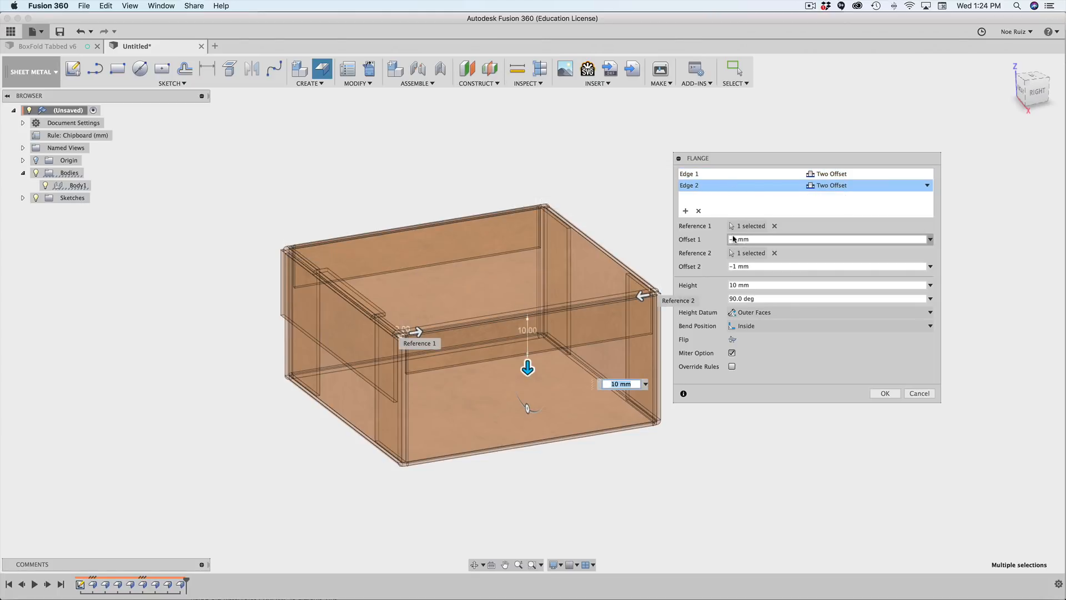
pyautogui.scroll(5, 616, 393)
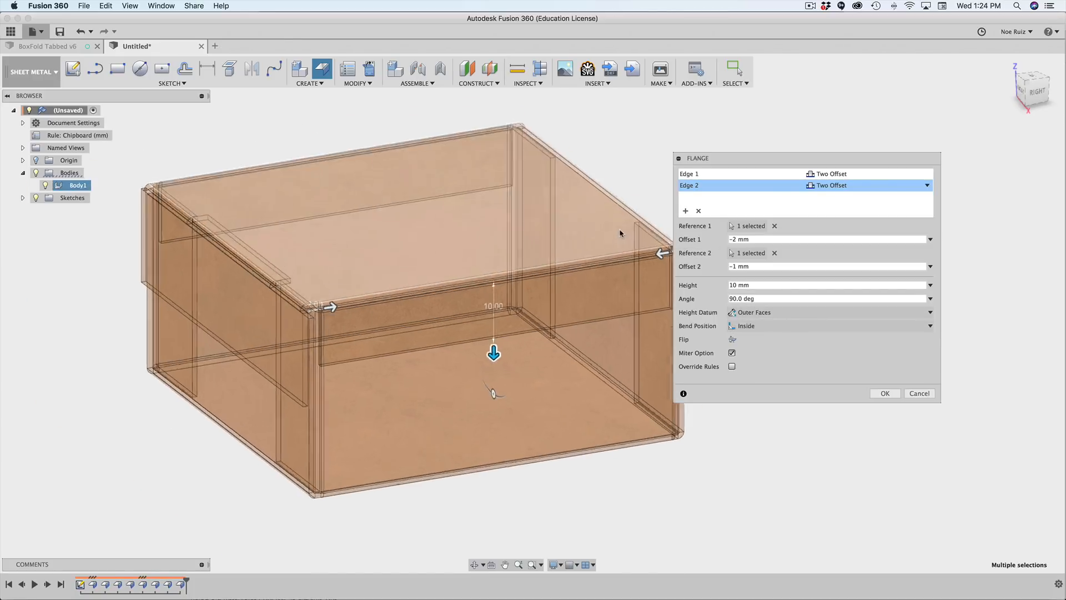
pyautogui.scroll(3, 624, 231)
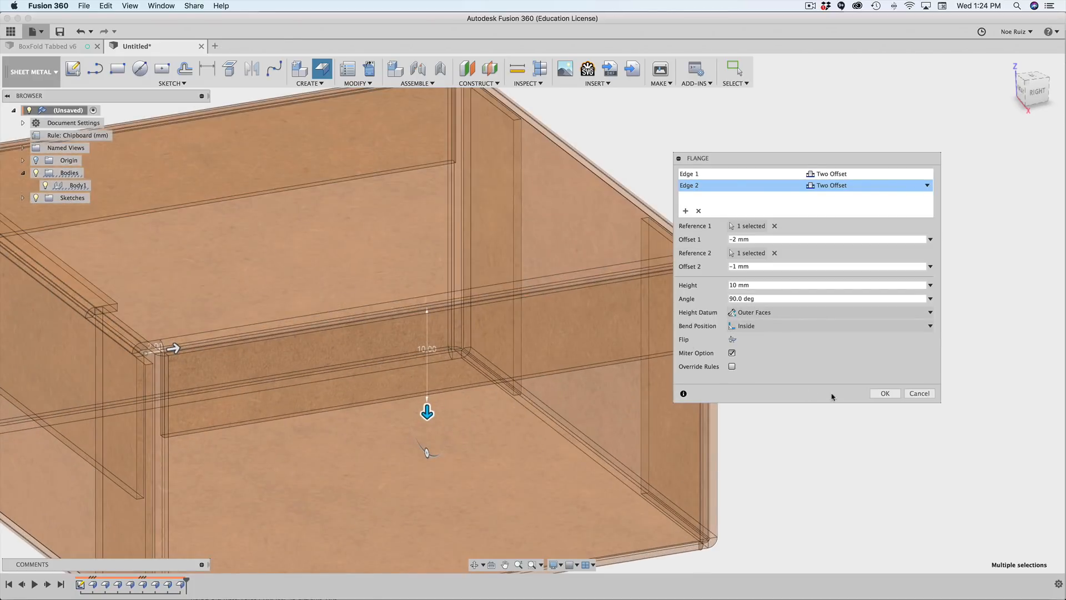
pyautogui.click(885, 396)
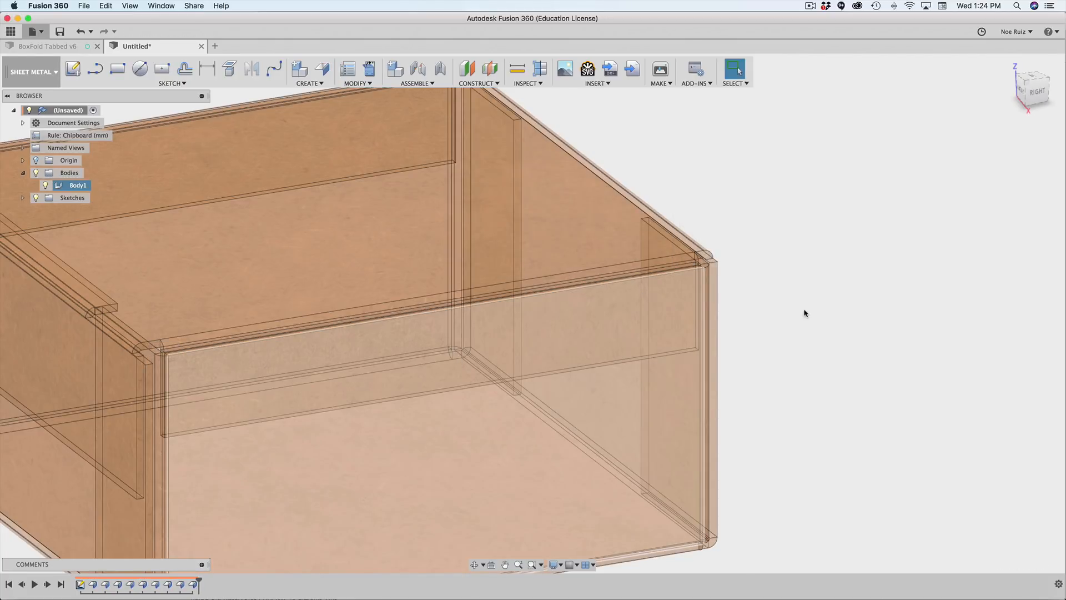
# Set the opacity of the box body to 100%.
pyautogui.moveTo(732, 273); pyautogui.dragTo(816, 324, button='middle')
pyautogui.scroll(-5, 817, 324)
pyautogui.moveTo(916, 390); pyautogui.dragTo(745, 322, button='middle')
pyautogui.moveTo(287, 385); pyautogui.dragTo(392, 348, button='middle')
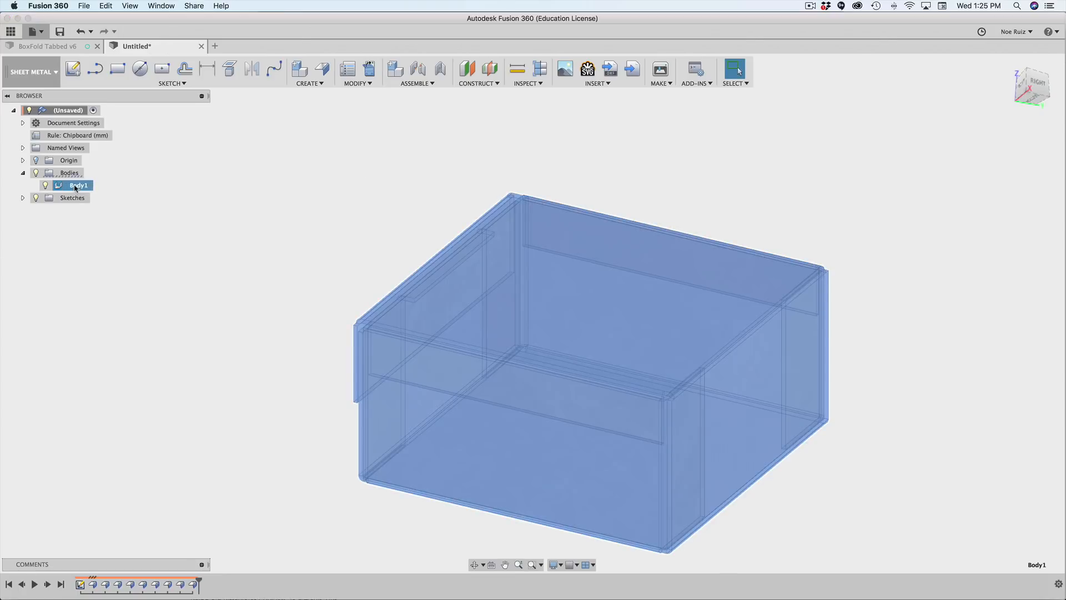
pyautogui.rightClick(78, 186)
pyautogui.moveTo(138, 386)
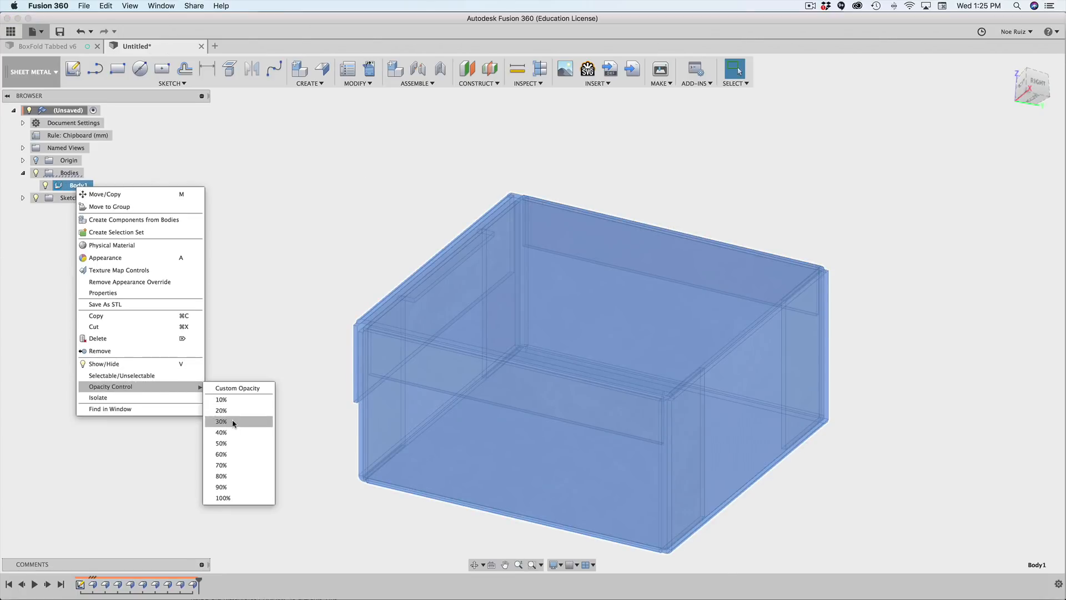
pyautogui.click(228, 499)
pyautogui.click(319, 234)
# Examine the front-left box corner where the lid's bends and flange ends meet the side panels.
pyautogui.keyDown('shift'); pyautogui.moveTo(319, 233); pyautogui.dragTo(425, 273, button='middle'); pyautogui.keyUp('shift')
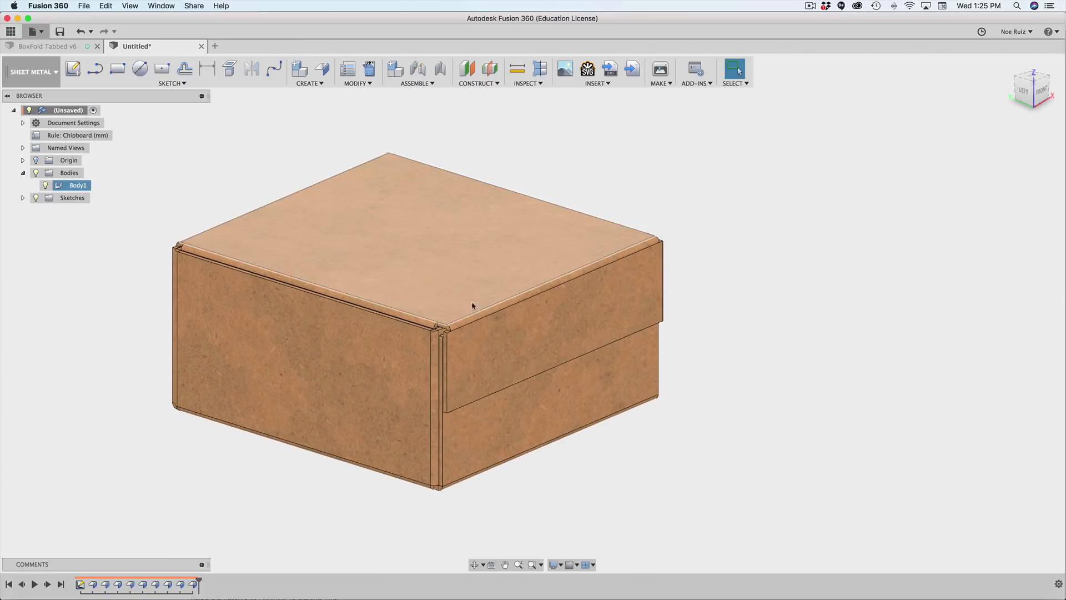
pyautogui.scroll(5, 465, 335)
pyautogui.scroll(5, 418, 304)
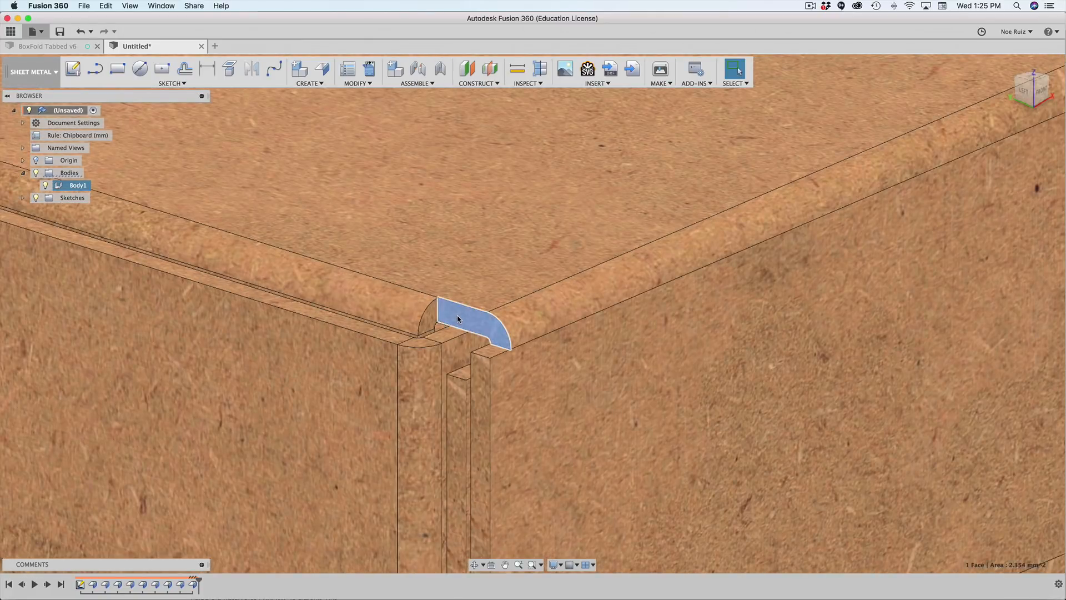
pyautogui.scroll(3, 457, 318)
pyautogui.click(448, 329)
pyautogui.scroll(-5, 511, 326)
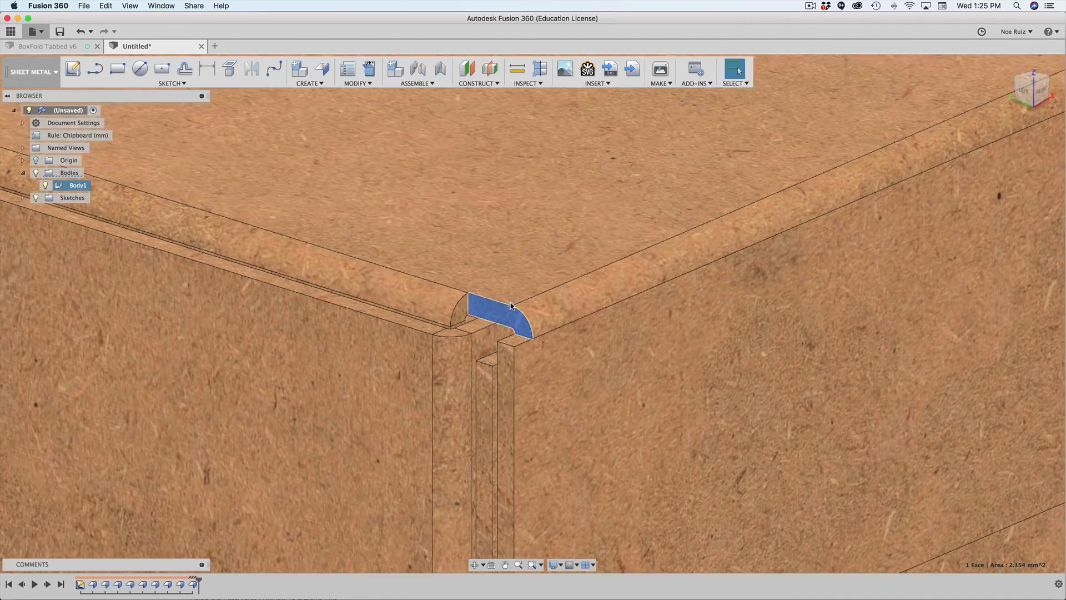
pyautogui.scroll(-2, 585, 300)
pyautogui.scroll(6, 554, 312)
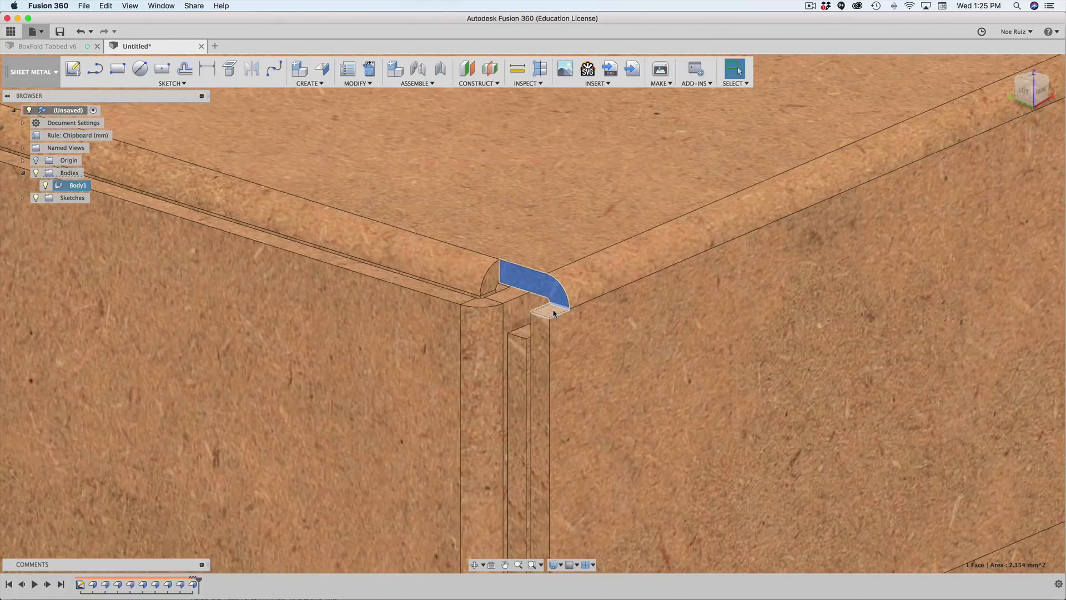
pyautogui.click(554, 312)
pyautogui.scroll(-4, 555, 311)
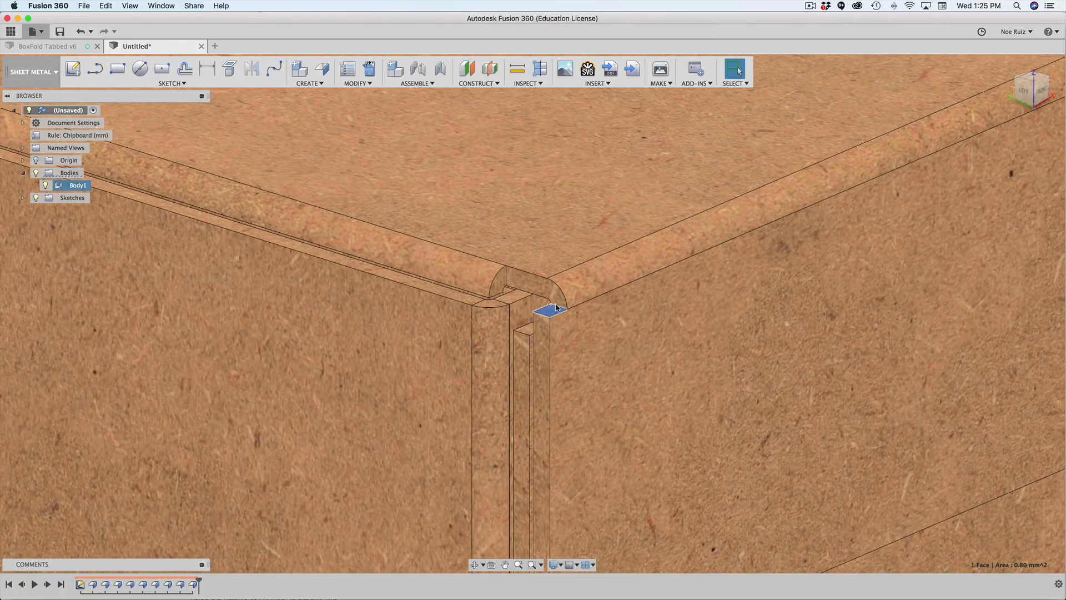
# Examine both front corners of the closed box for clearance between the lid's front flap, its bends and the side panels.
pyautogui.scroll(-5, 561, 304)
pyautogui.scroll(-2, 811, 320)
pyautogui.moveTo(800, 319); pyautogui.dragTo(648, 315, button='middle')
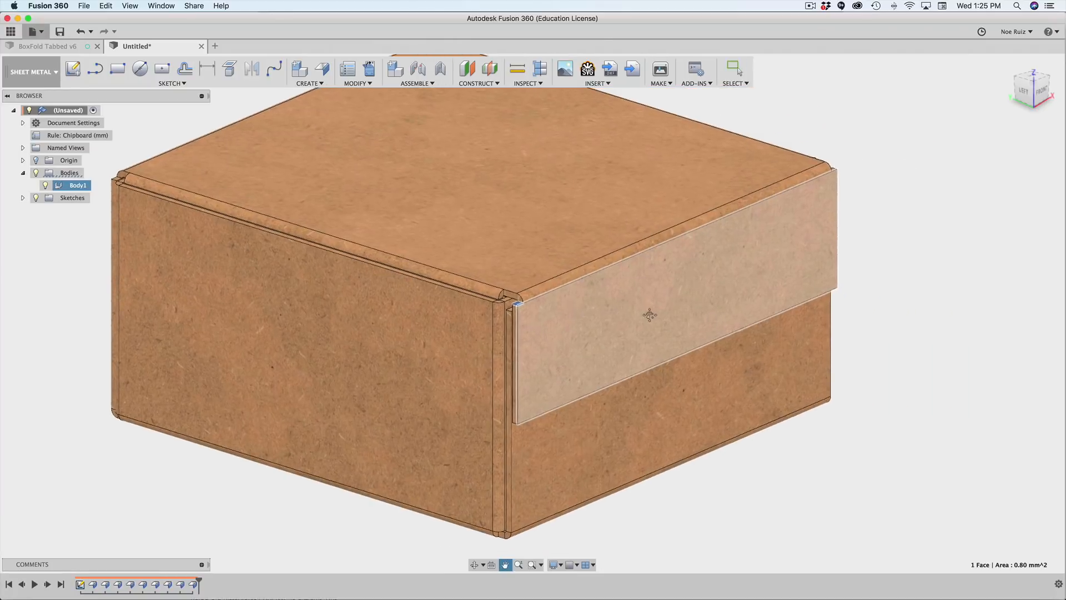
pyautogui.keyDown('shift'); pyautogui.moveTo(816, 336); pyautogui.dragTo(713, 335, button='middle'); pyautogui.keyUp('shift')
pyautogui.scroll(8, 611, 331)
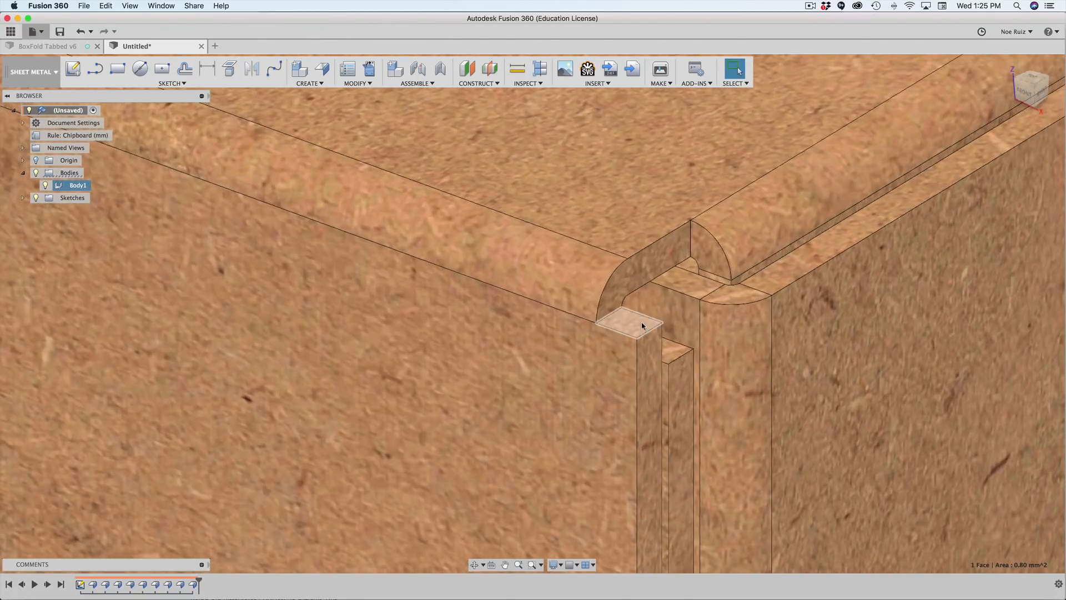
pyautogui.scroll(-5, 635, 325)
pyautogui.click(576, 350)
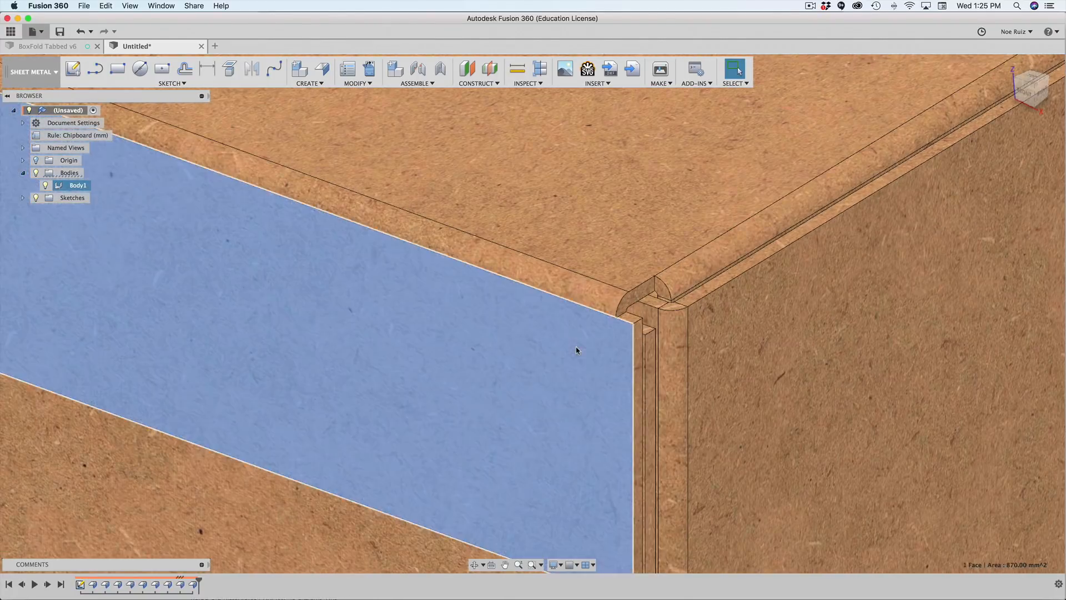
pyautogui.scroll(-3, 577, 347)
pyautogui.keyDown('shift'); pyautogui.moveTo(576, 348); pyautogui.dragTo(428, 333, button='middle'); pyautogui.keyUp('shift')
pyautogui.scroll(4, 322, 290)
pyautogui.click(375, 307)
pyautogui.scroll(-6, 376, 308)
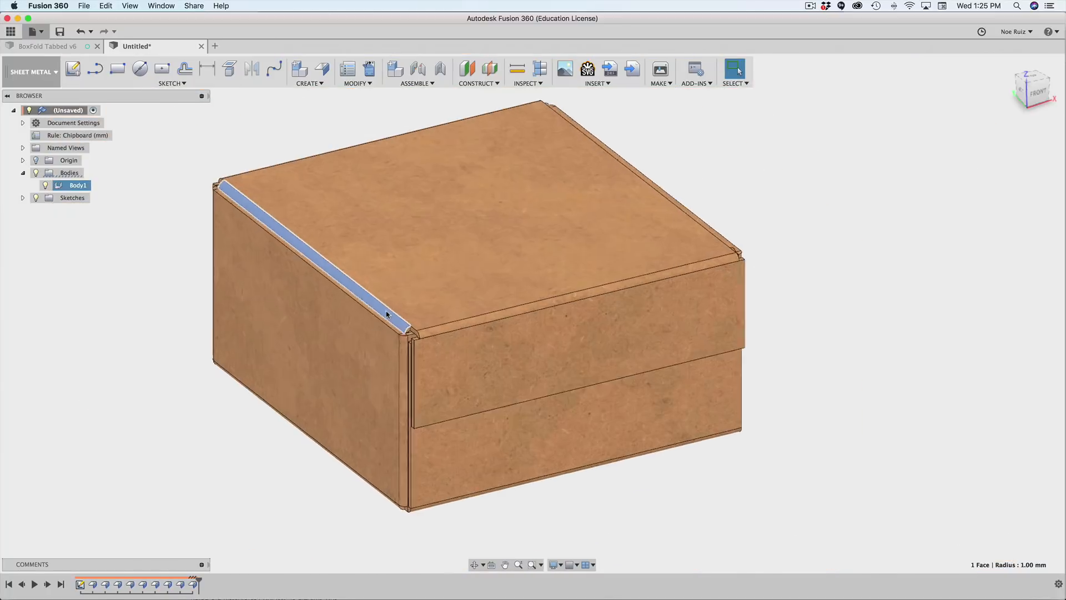
# Extrude-cut the left end face of the lid's front flap by -1 mm.
pyautogui.click(490, 491)
pyautogui.scroll(5, 456, 283)
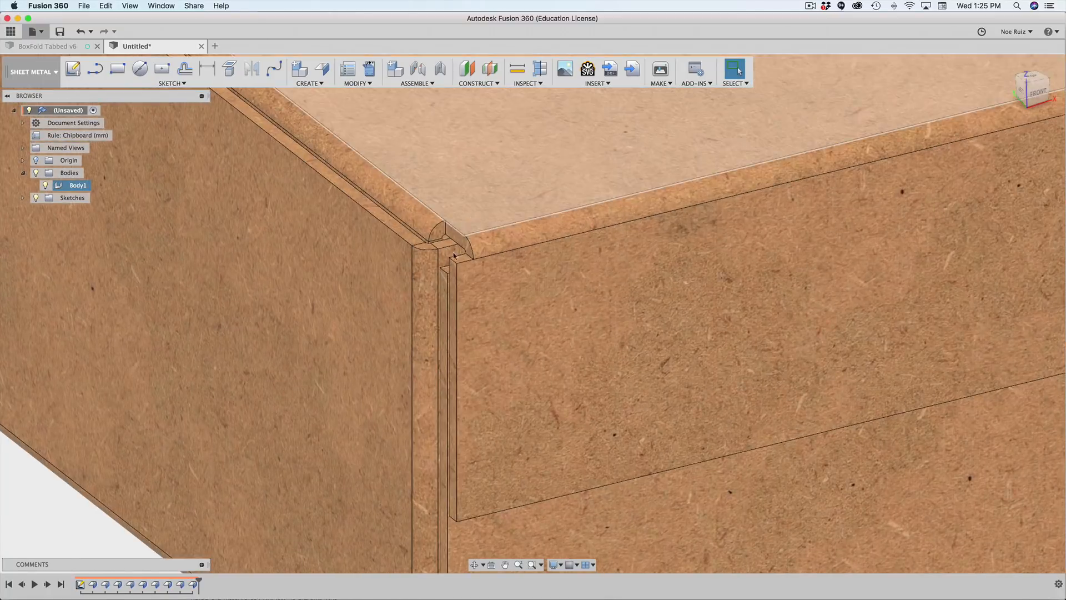
pyautogui.scroll(3, 457, 272)
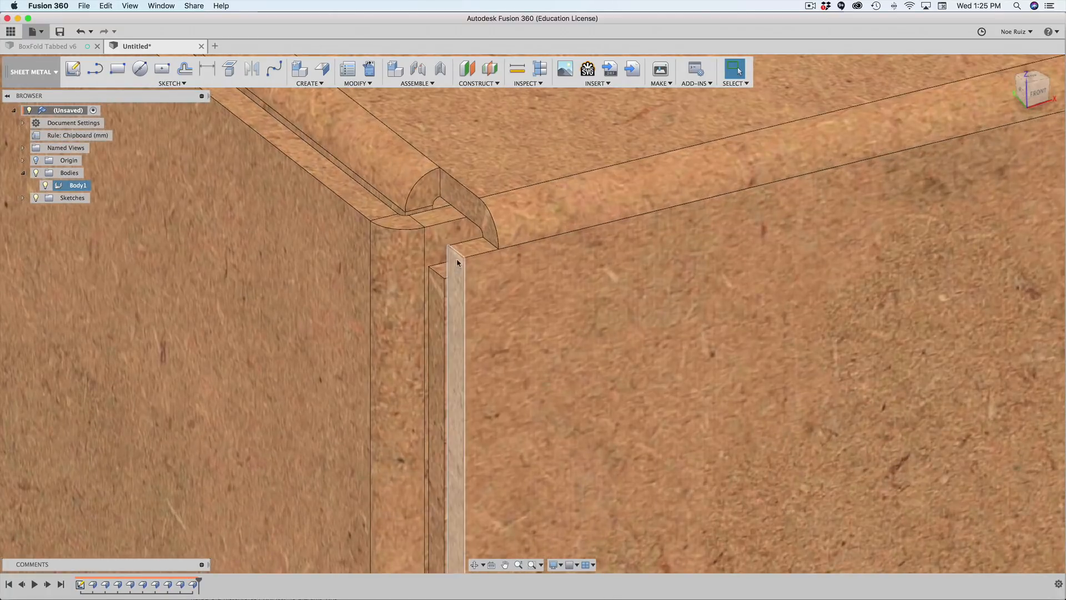
pyautogui.click(459, 304)
pyautogui.scroll(-2, 458, 290)
pyautogui.press('e')
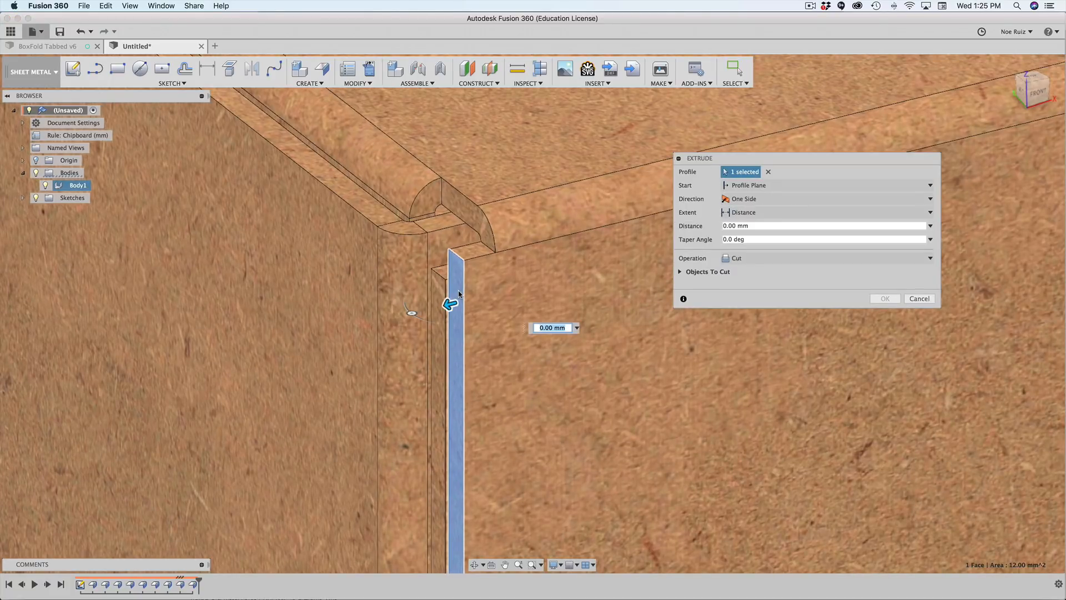
pyautogui.scroll(3, 446, 303)
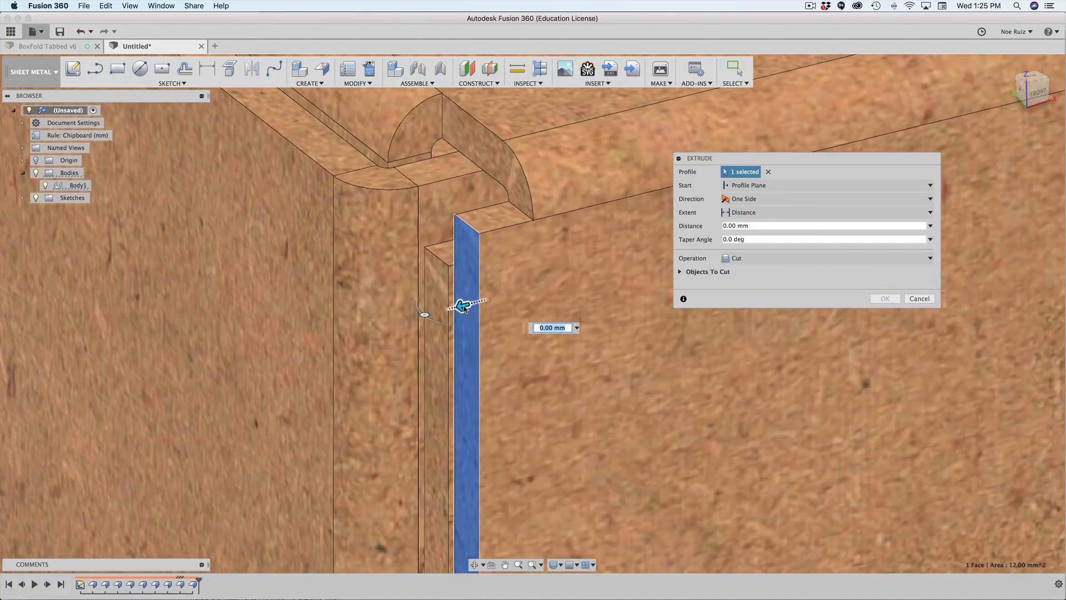
pyautogui.moveTo(464, 307); pyautogui.dragTo(476, 302)
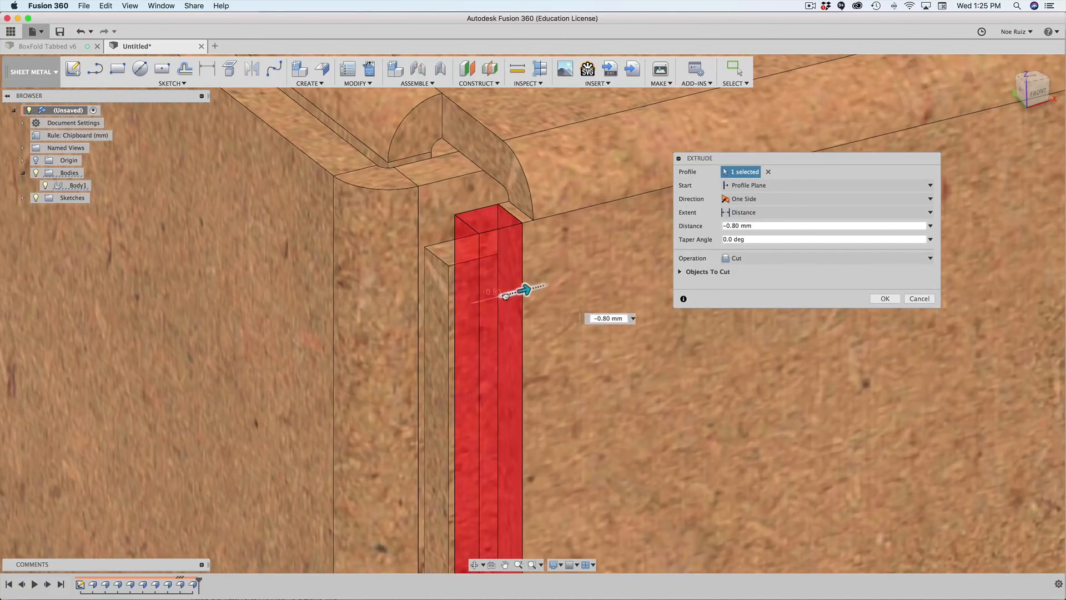
pyautogui.scroll(-3, 516, 293)
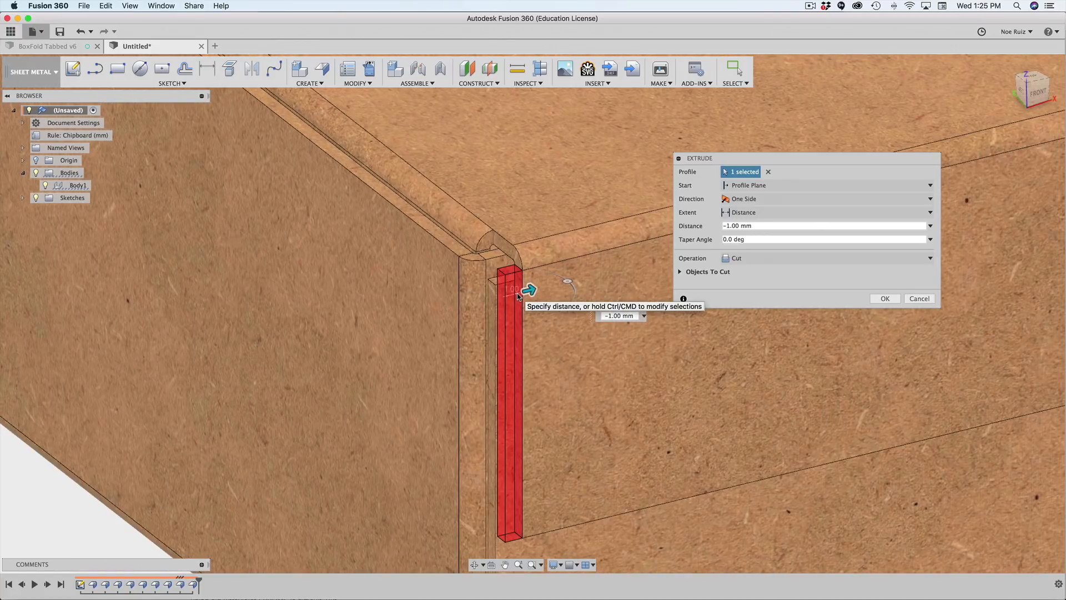
pyautogui.press('Return')
pyautogui.scroll(-5, 493, 250)
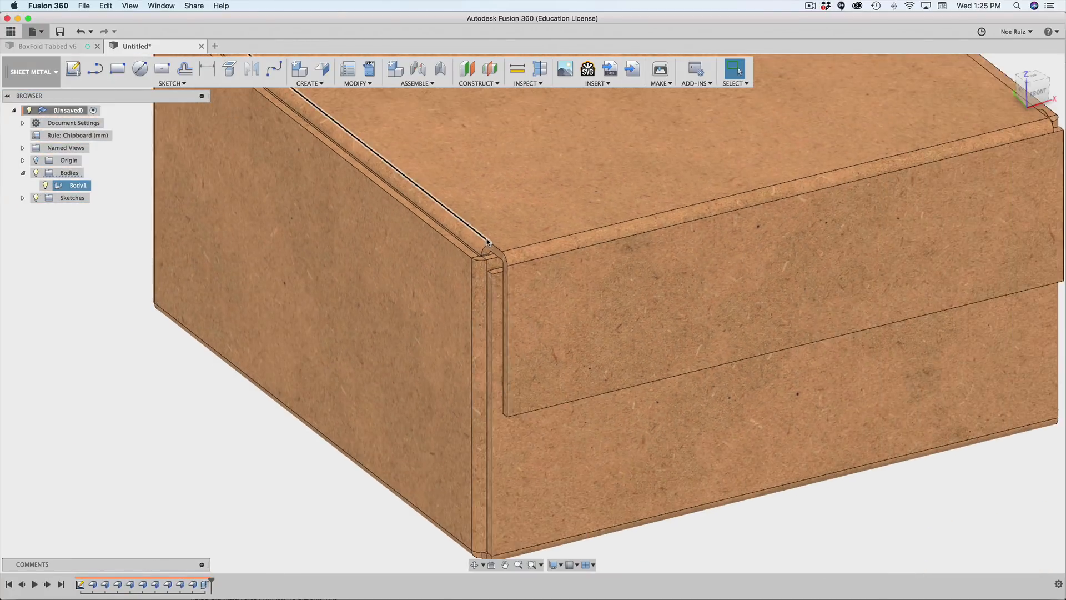
pyautogui.scroll(10, 494, 244)
pyautogui.scroll(-10, 501, 261)
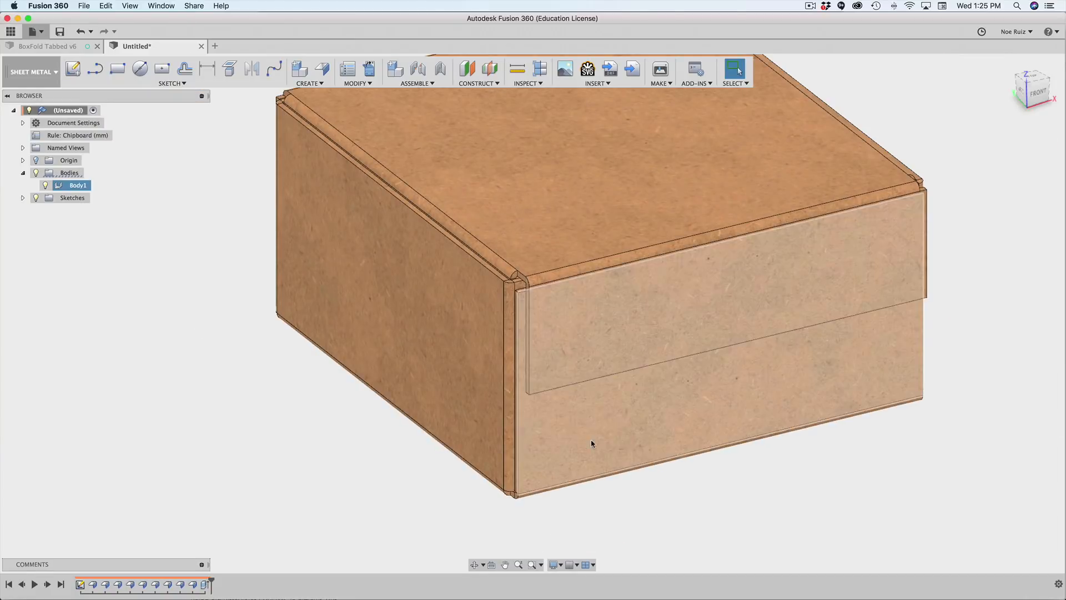
# Extrude-cut the end face of the lid's front flap at the front-right corner to trim that end.
pyautogui.keyDown('shift'); pyautogui.moveTo(591, 439); pyautogui.dragTo(793, 343, button='middle'); pyautogui.keyUp('shift')
pyautogui.scroll(5, 673, 288)
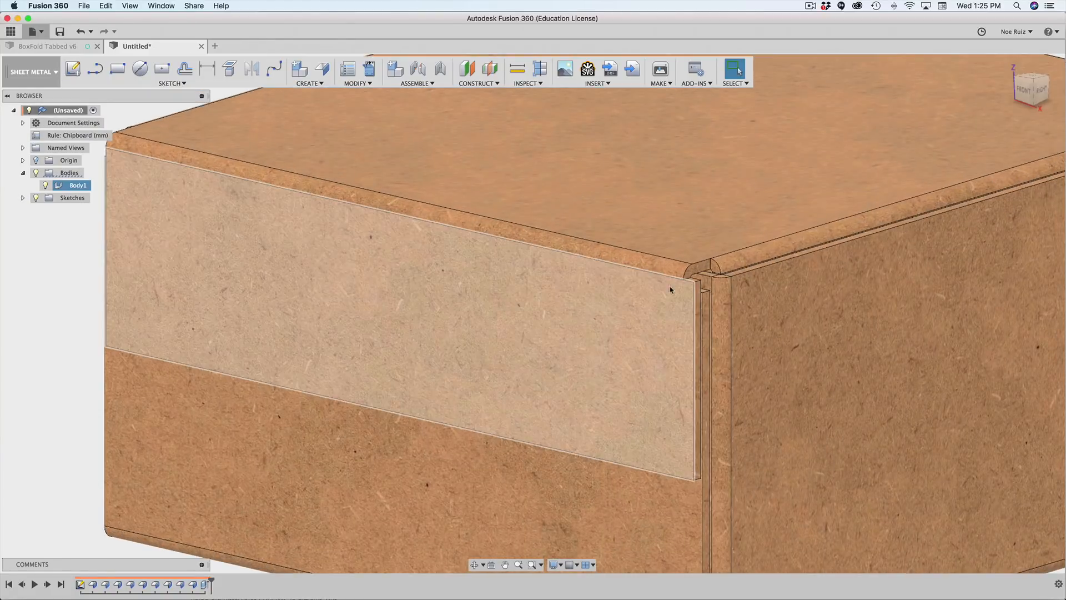
pyautogui.click(690, 309)
pyautogui.scroll(5, 714, 308)
pyautogui.click(691, 296)
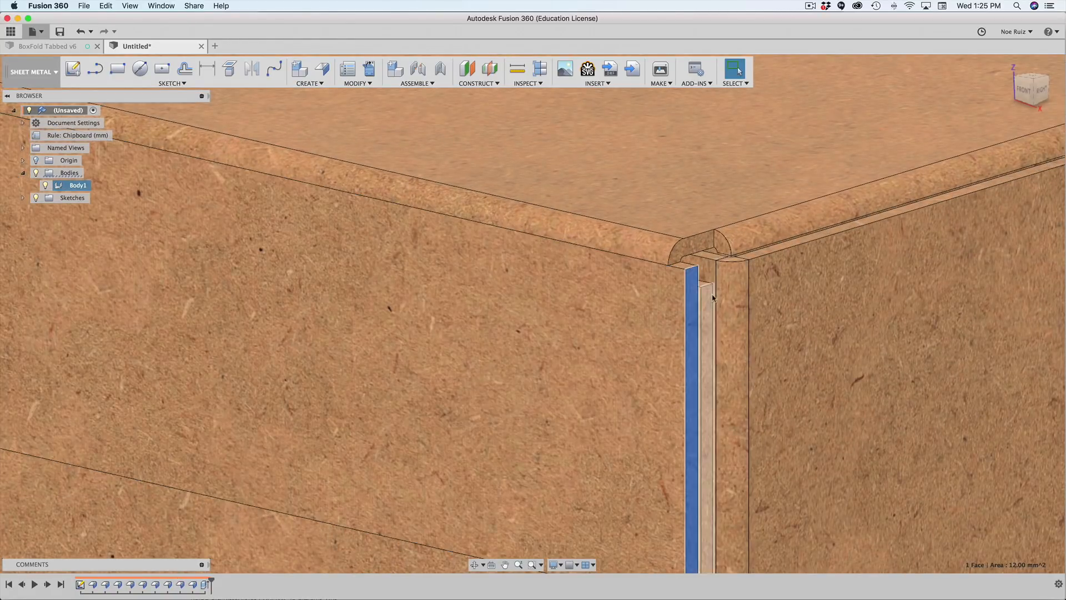
pyautogui.scroll(-5, 716, 295)
pyautogui.scroll(3, 717, 296)
pyautogui.scroll(-5, 714, 291)
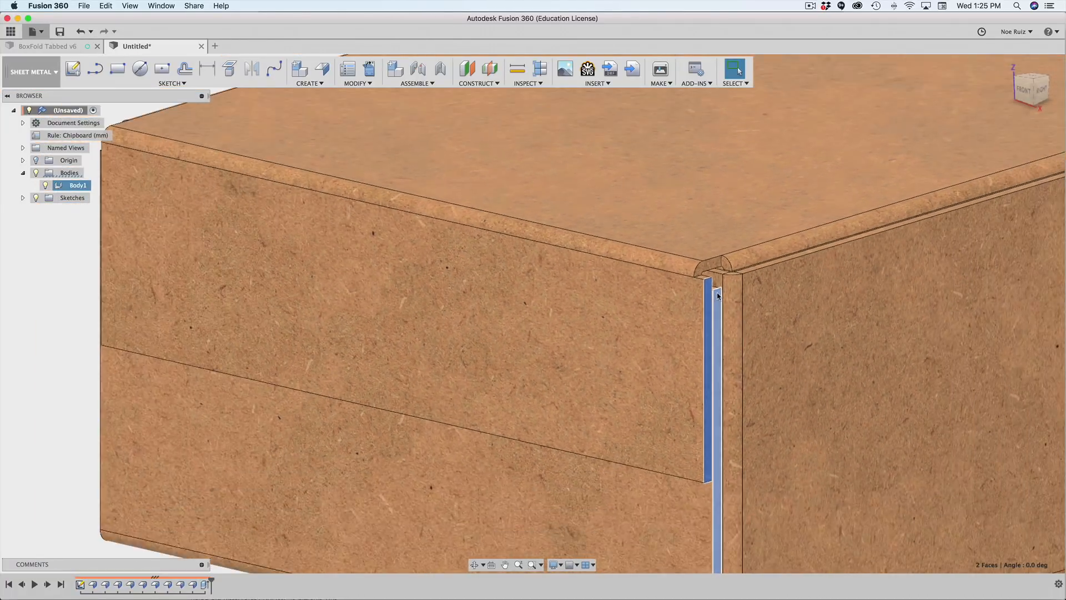
pyautogui.click(709, 287)
pyautogui.scroll(5, 707, 286)
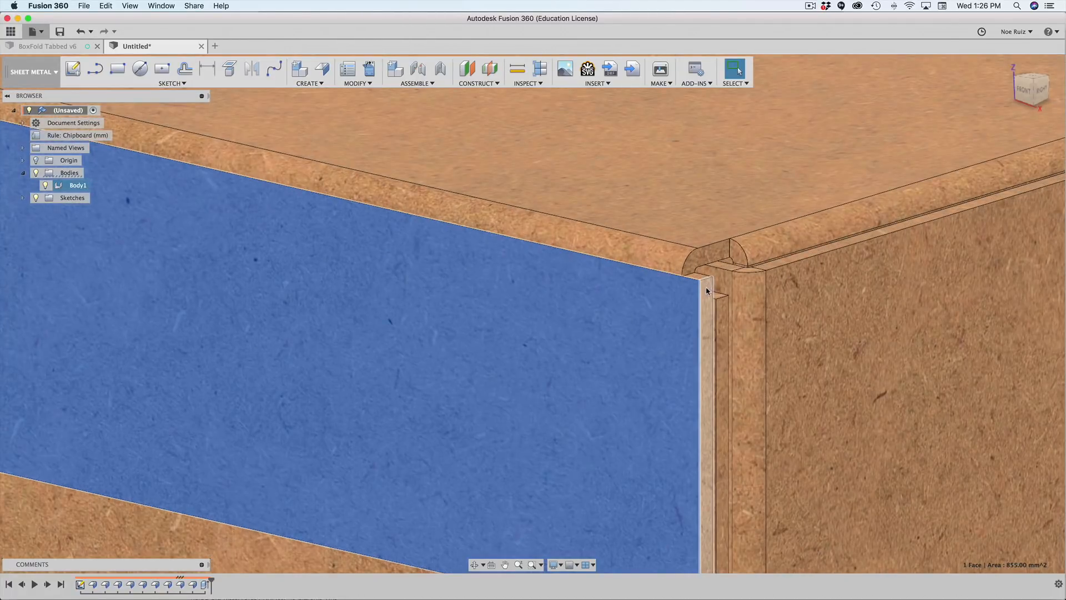
pyautogui.click(707, 290)
pyautogui.press('e')
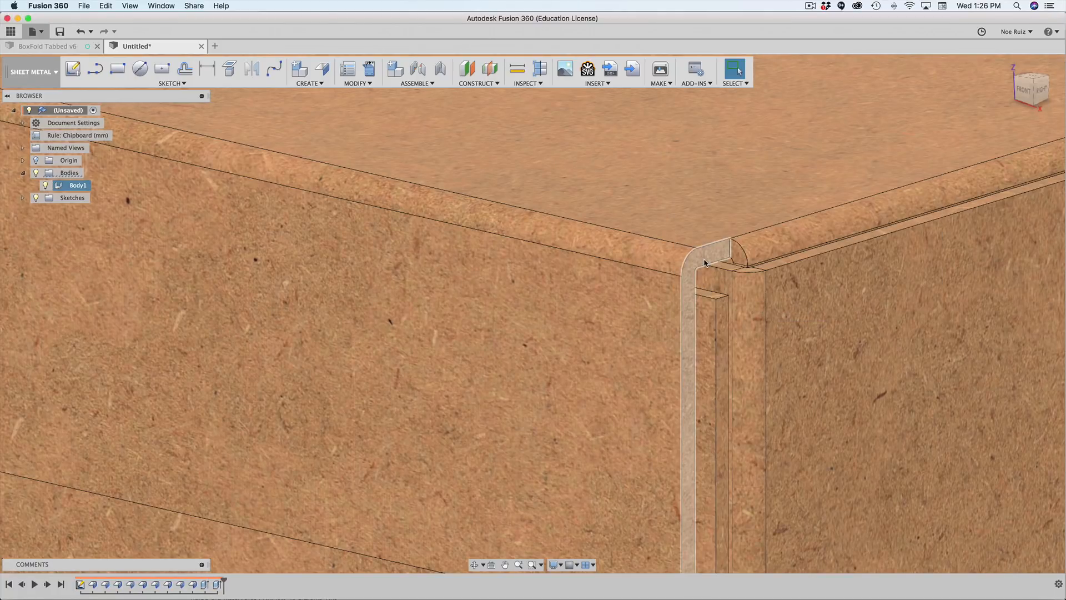
# Examine the trimmed front-right corner, then the front and underside of the closed box.
pyautogui.scroll(3, 729, 242)
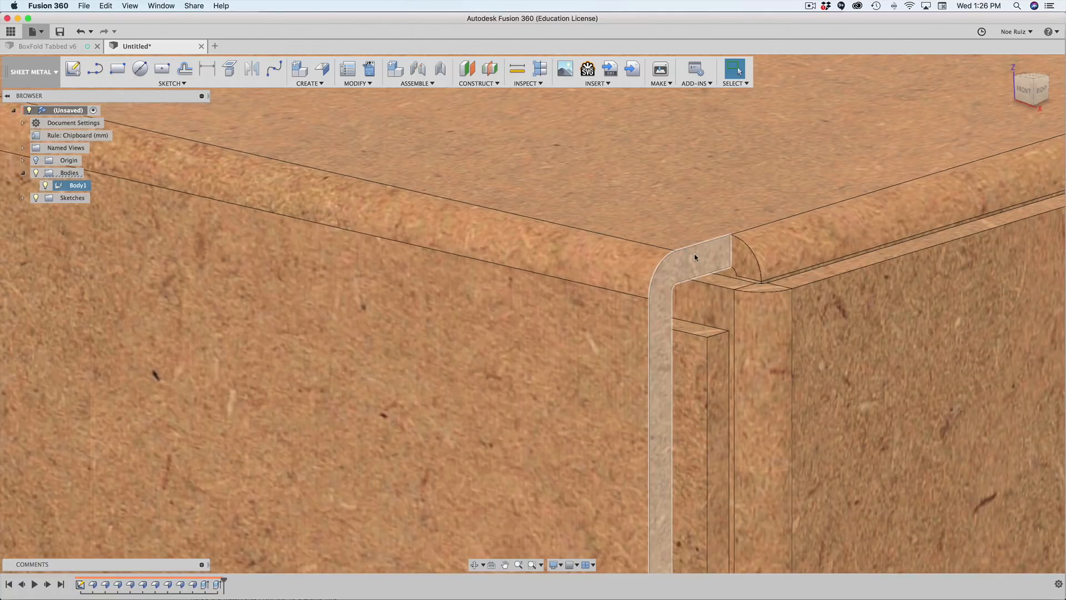
pyautogui.scroll(-8, 670, 309)
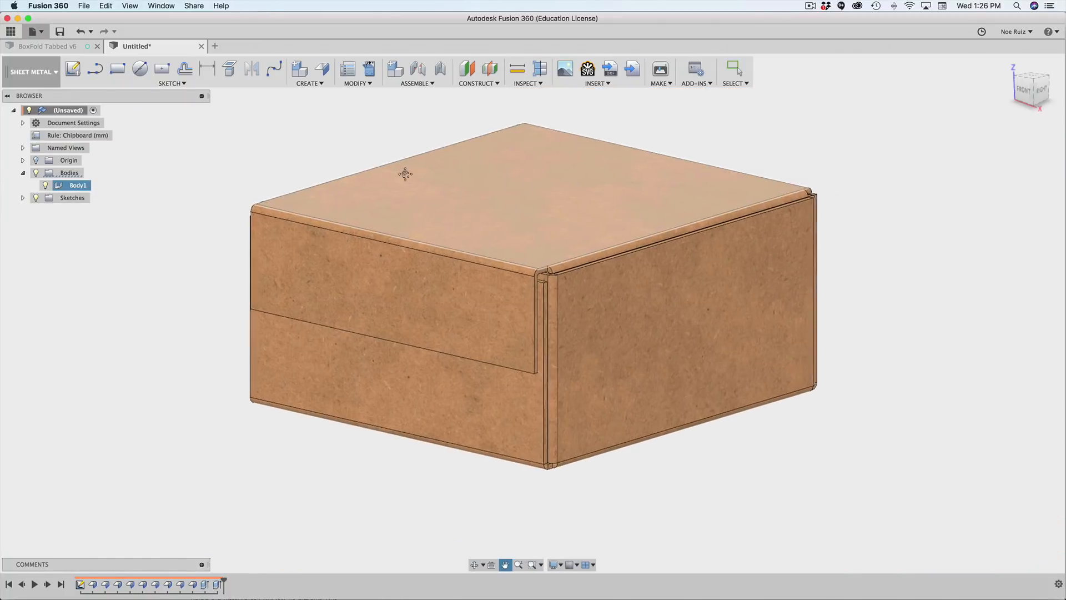
pyautogui.keyDown('shift'); pyautogui.moveTo(405, 171); pyautogui.dragTo(175, 259, button='middle'); pyautogui.keyUp('shift')
pyautogui.scroll(5, 326, 208)
pyautogui.scroll(-3, 328, 183)
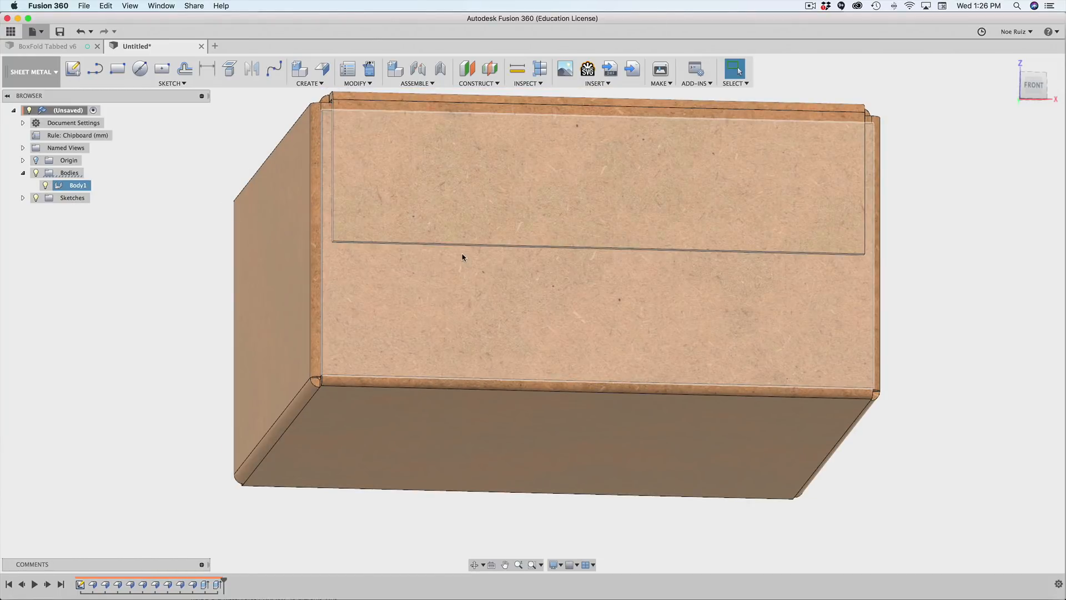
pyautogui.keyDown('shift'); pyautogui.moveTo(469, 222); pyautogui.dragTo(497, 248, button='middle'); pyautogui.keyUp('shift')
pyautogui.click(562, 337)
pyautogui.scroll(-3, 378, 192)
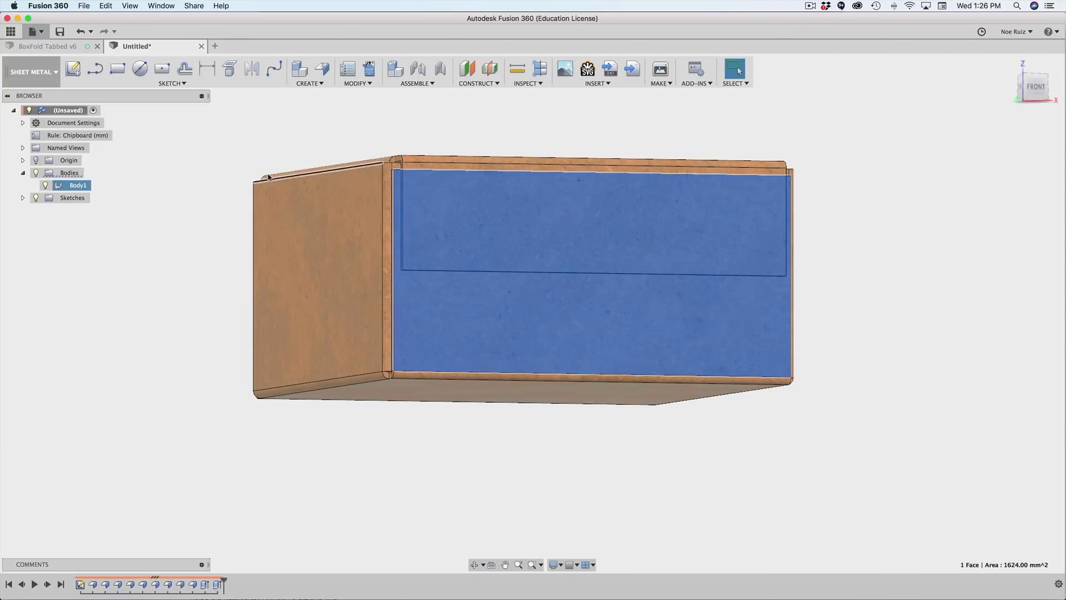
# Extrude-cut the back panel's vertical end face at the back-left corner by -1 mm.
pyautogui.click(217, 193)
pyautogui.keyDown('shift'); pyautogui.moveTo(216, 192); pyautogui.dragTo(320, 210, button='middle'); pyautogui.keyUp('shift')
pyautogui.scroll(10, 555, 278)
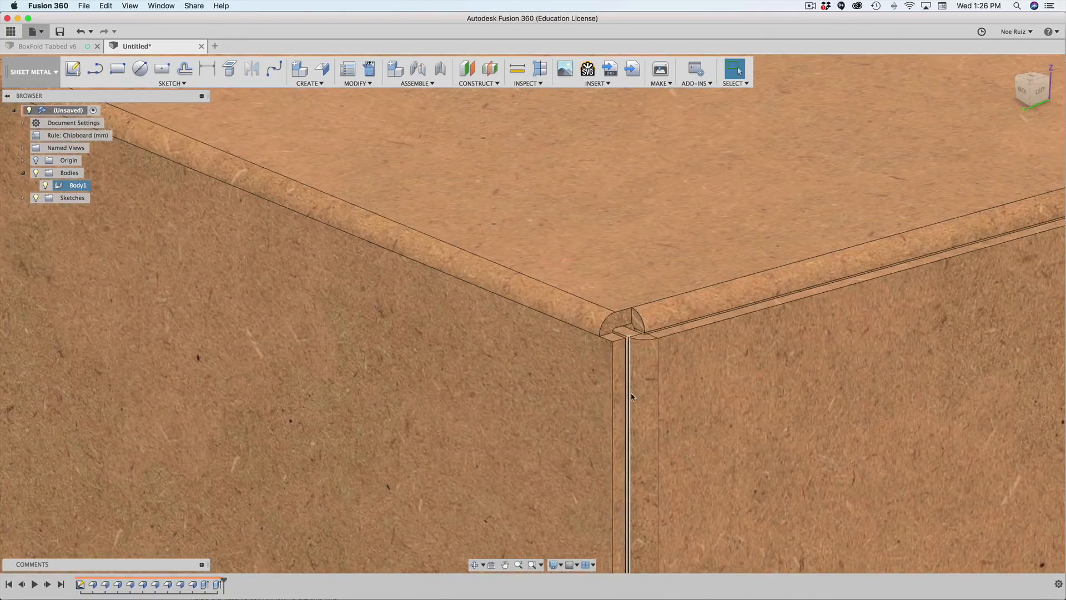
pyautogui.click(624, 331)
pyautogui.click(600, 315)
pyautogui.scroll(-2, 557, 327)
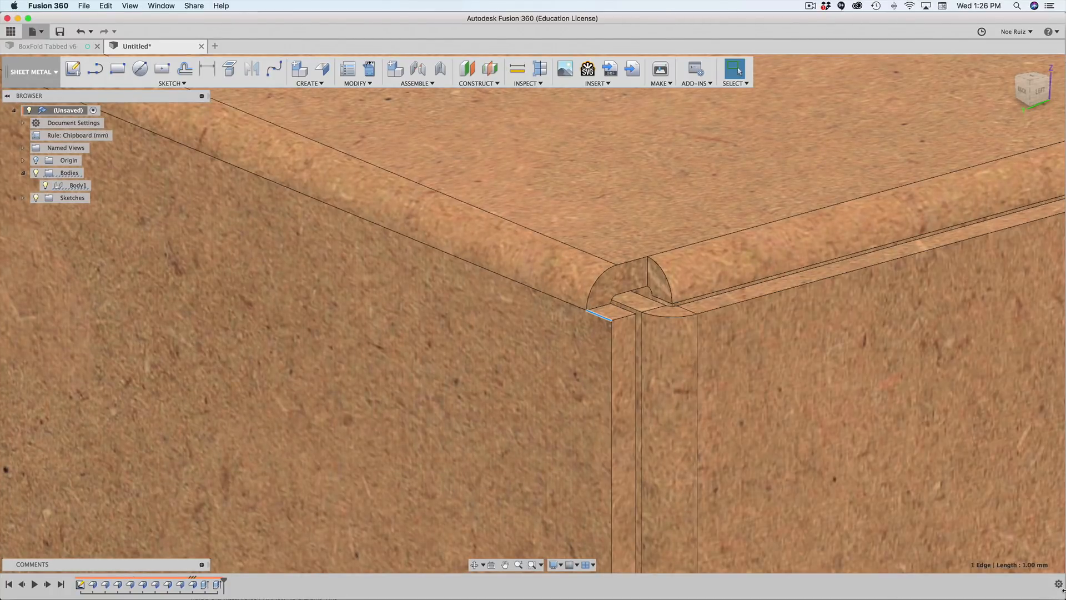
pyautogui.click(603, 355)
pyautogui.scroll(-2, 555, 333)
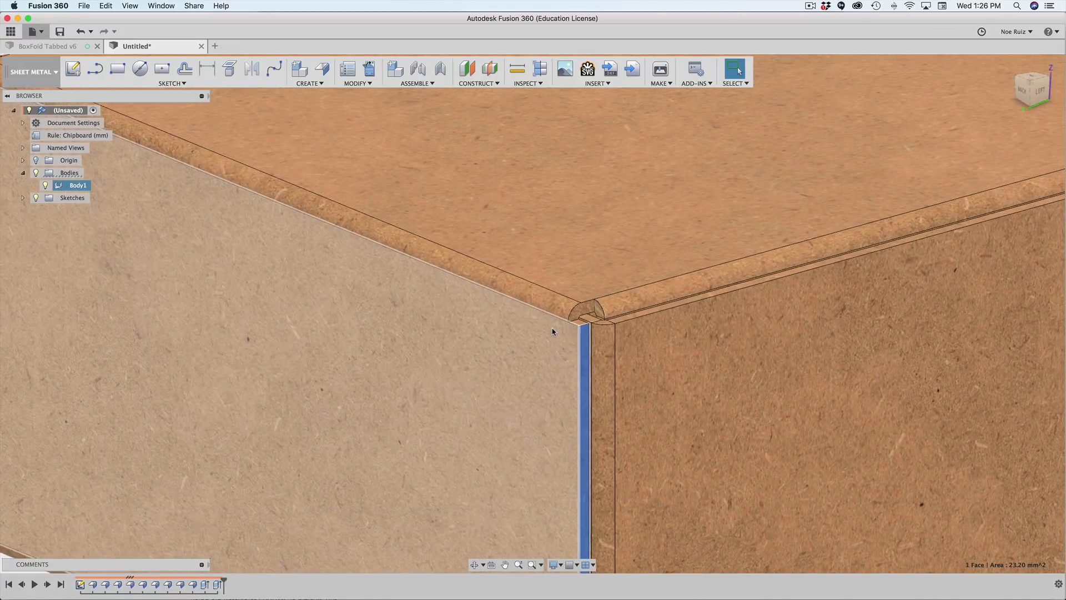
pyautogui.press('e')
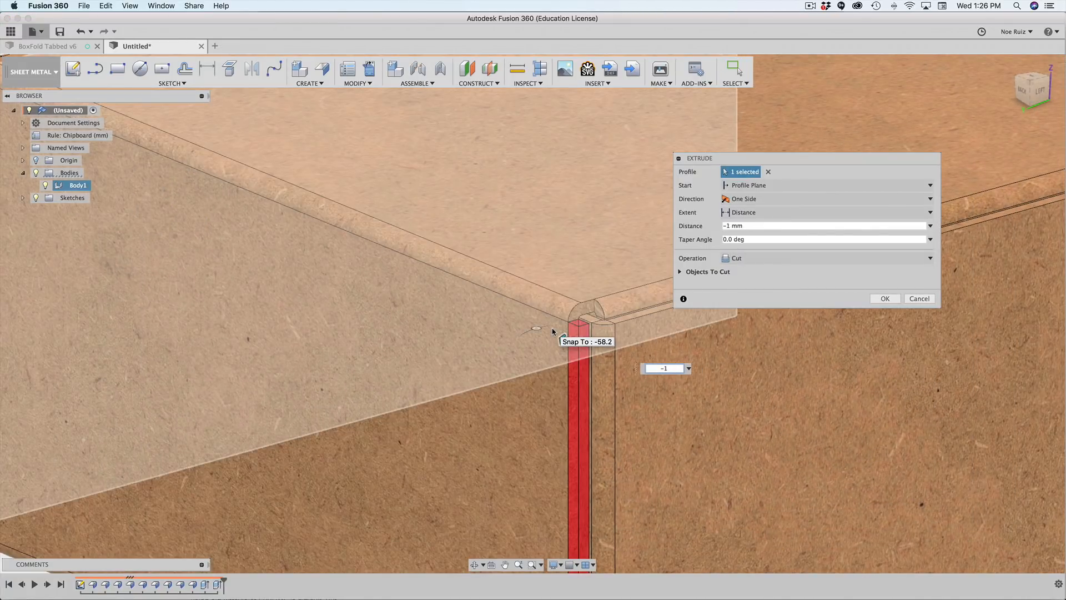
pyautogui.press('Return')
# Edit the back-left corner cut to also include the end faces of the lower bend and the adjoining bottom panel.
pyautogui.scroll(-5, 575, 239)
pyautogui.scroll(10, 553, 472)
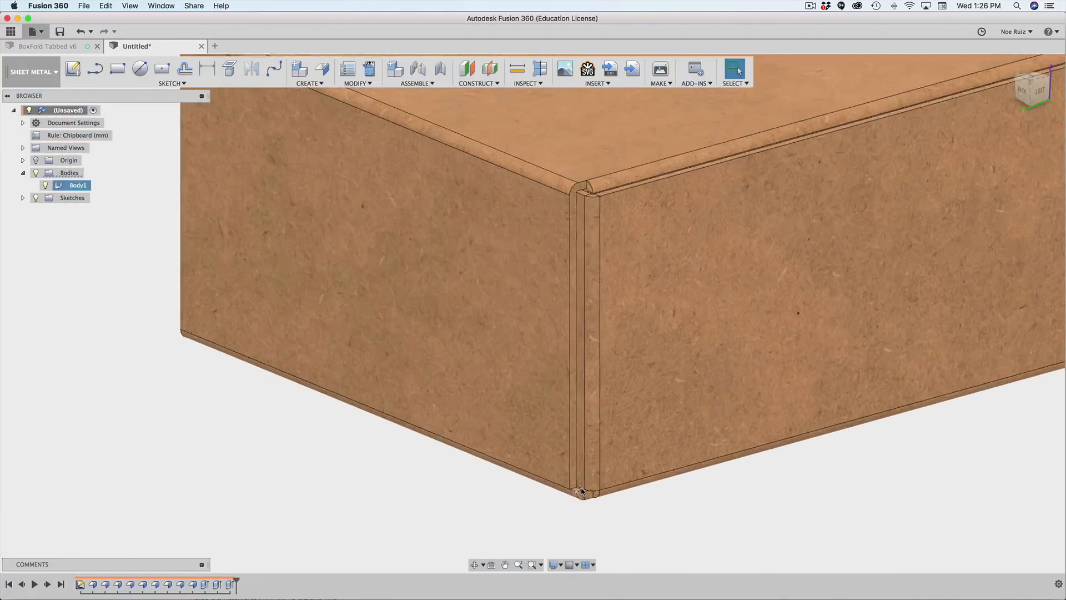
pyautogui.scroll(-3, 591, 499)
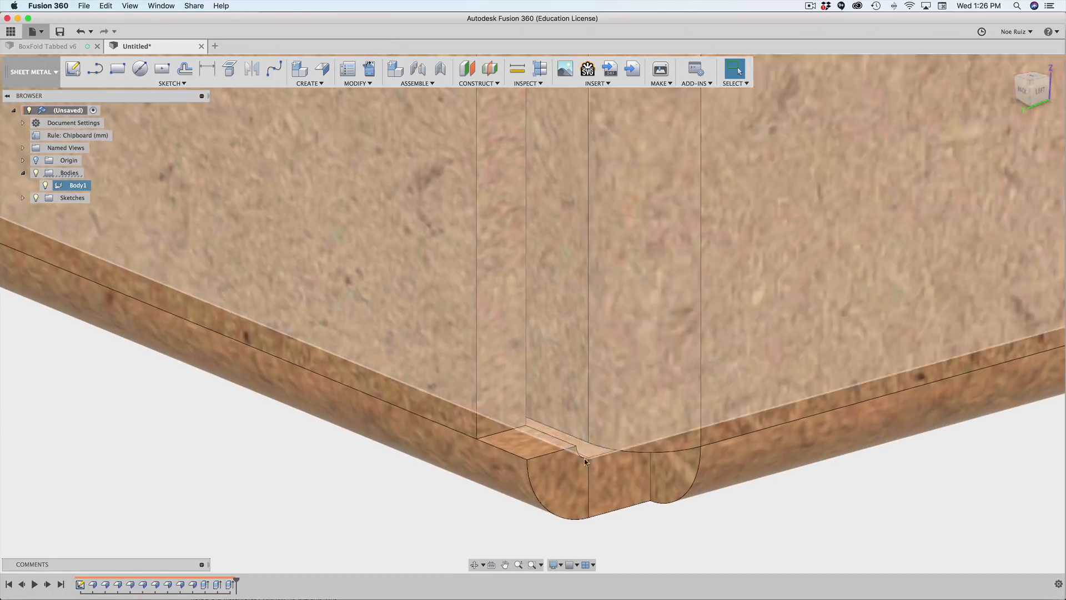
pyautogui.scroll(3, 591, 499)
pyautogui.doubleClick(228, 584)
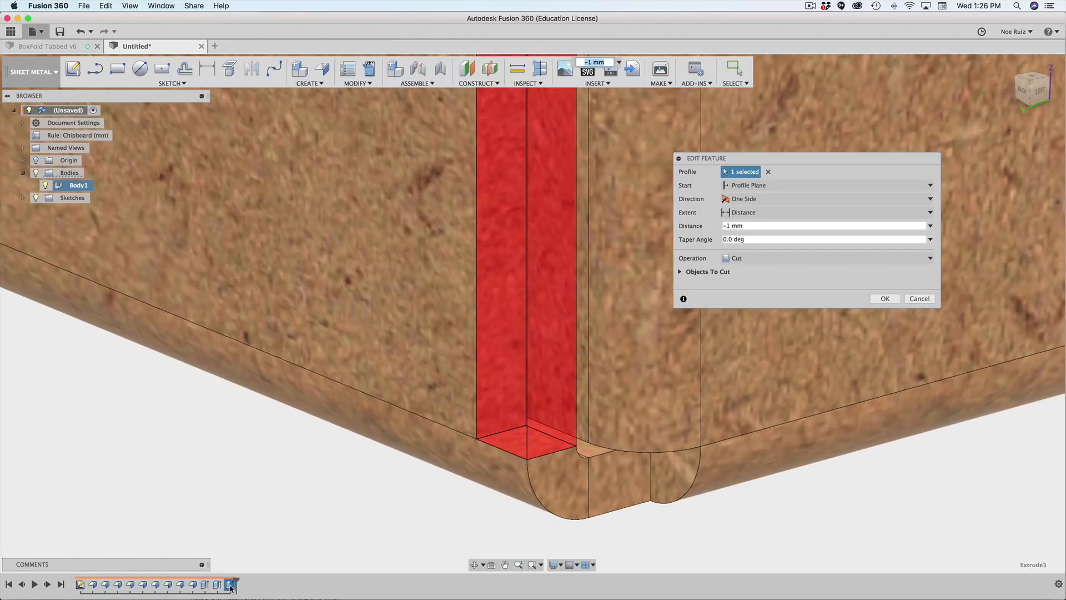
pyautogui.click(575, 459)
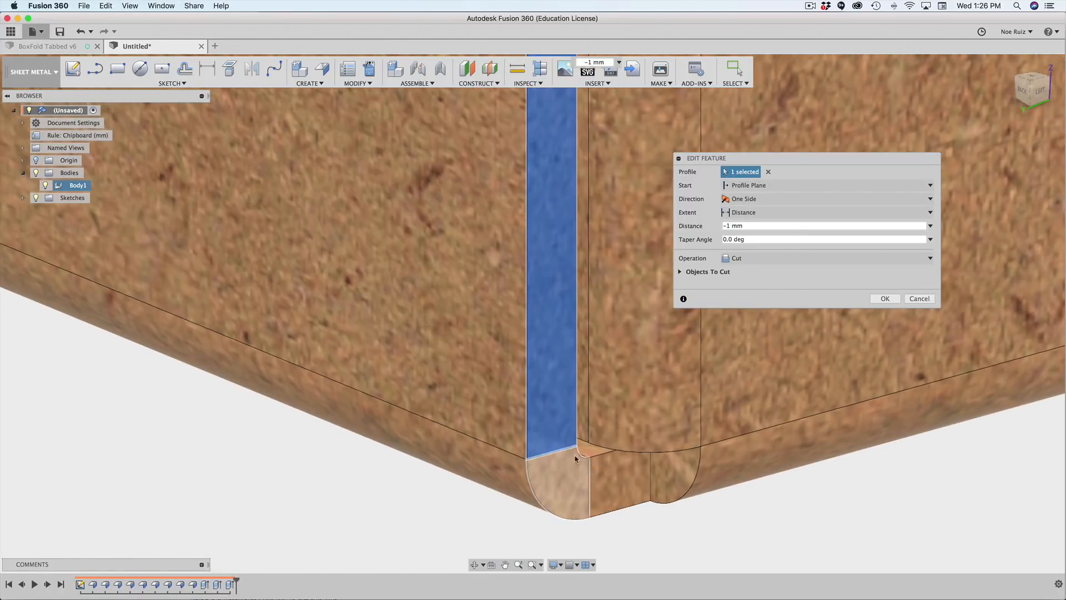
pyautogui.click(555, 491)
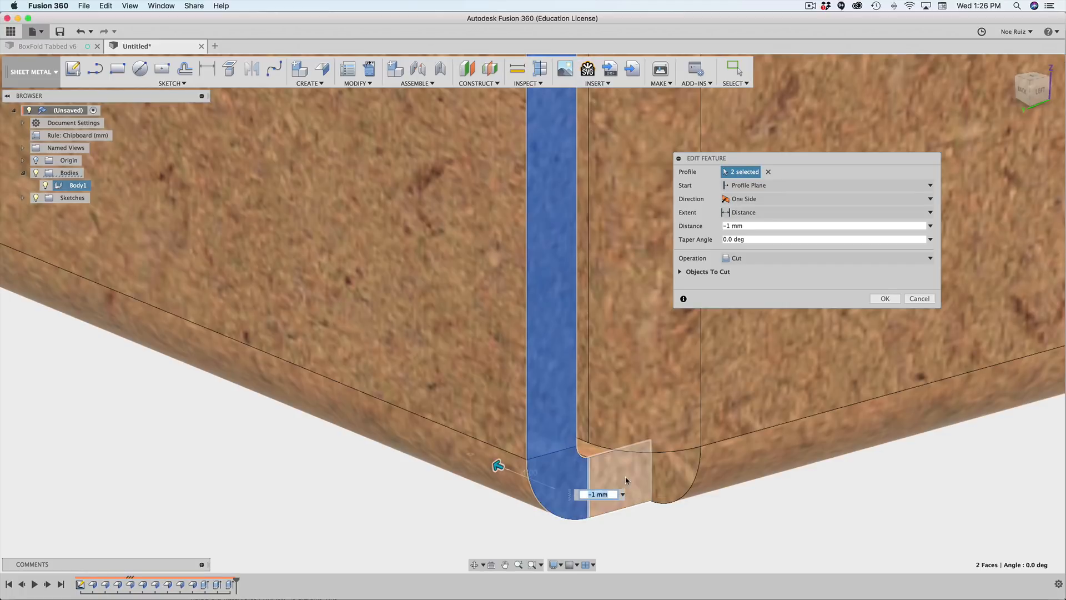
pyautogui.click(625, 481)
pyautogui.scroll(-6, 457, 440)
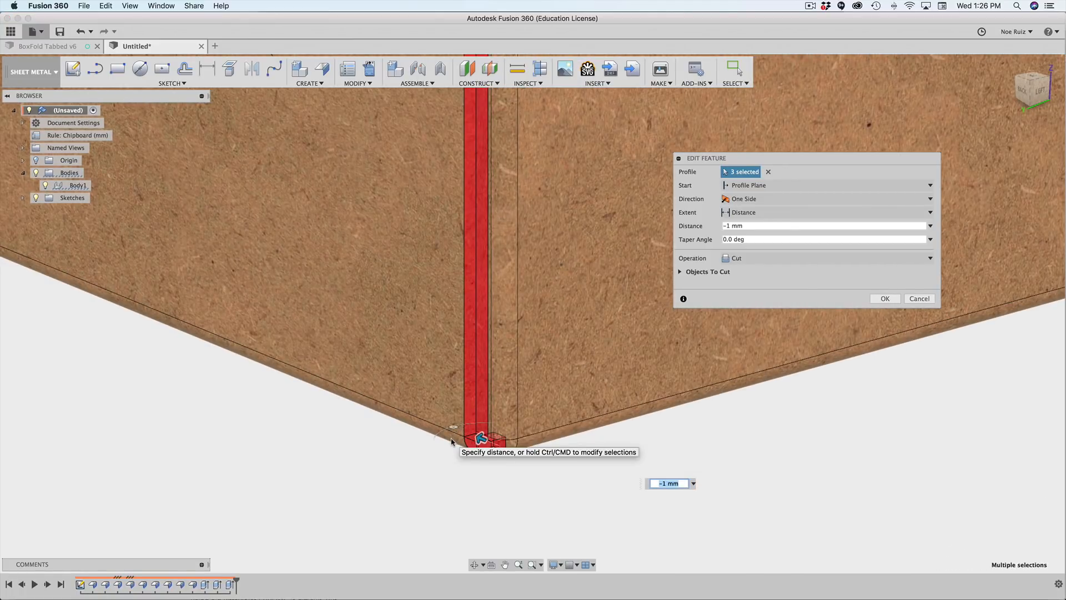
pyautogui.press('Return')
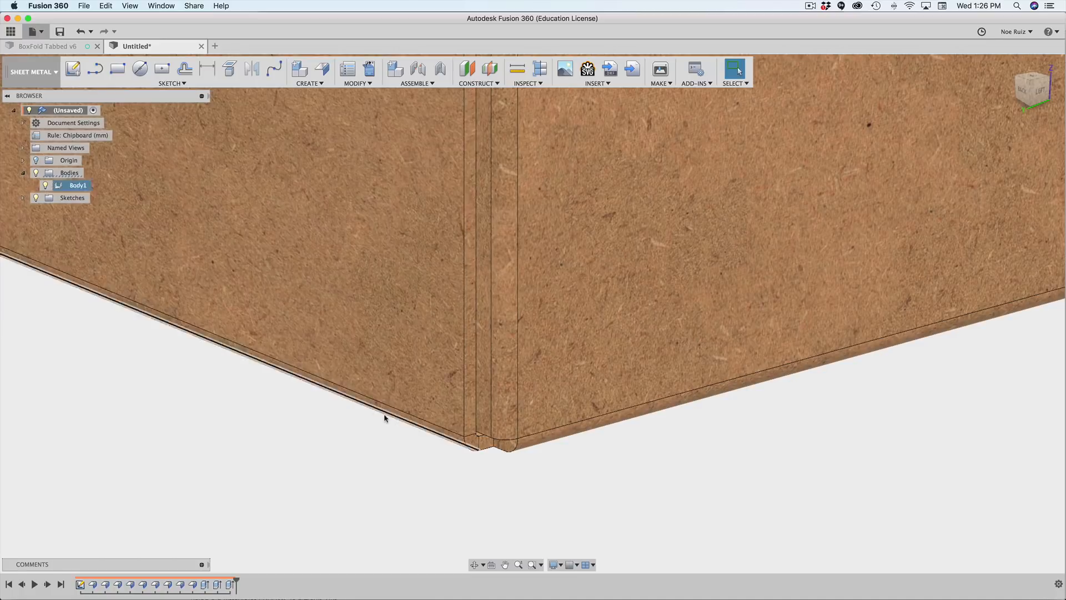
# Extrude-cut the end faces of the back panel, its lower bend and the adjoining bottom panel by -1 mm at the back-right corner.
pyautogui.keyDown('shift'); pyautogui.moveTo(385, 419); pyautogui.dragTo(395, 394, button='middle'); pyautogui.keyUp('shift')
pyautogui.keyDown('shift'); pyautogui.moveTo(403, 442); pyautogui.dragTo(502, 523, button='middle'); pyautogui.keyUp('shift')
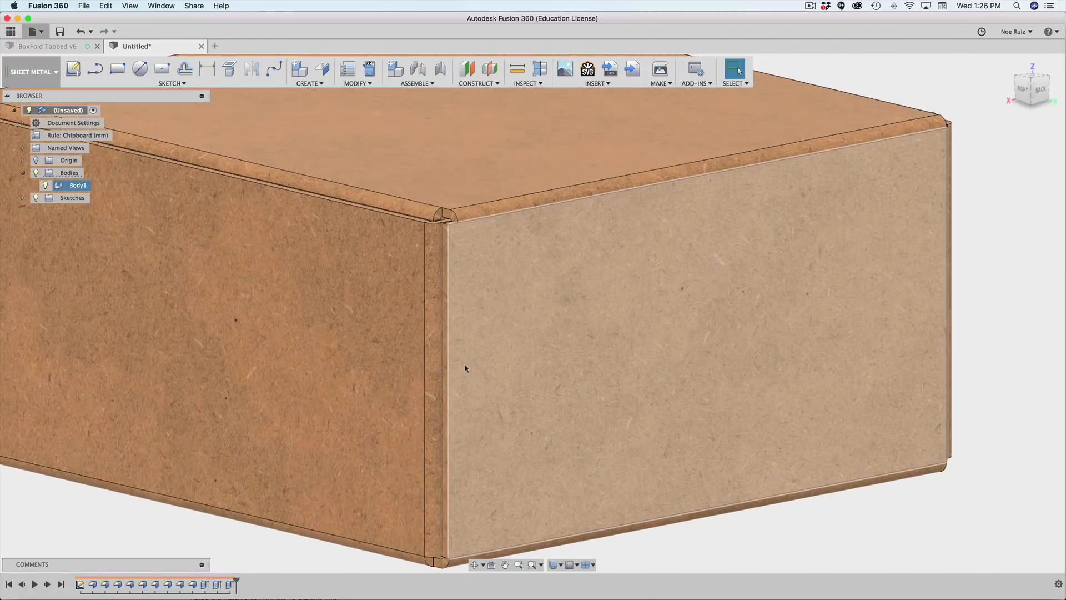
pyautogui.scroll(10, 443, 219)
pyautogui.click(456, 239)
pyautogui.scroll(-10, 456, 240)
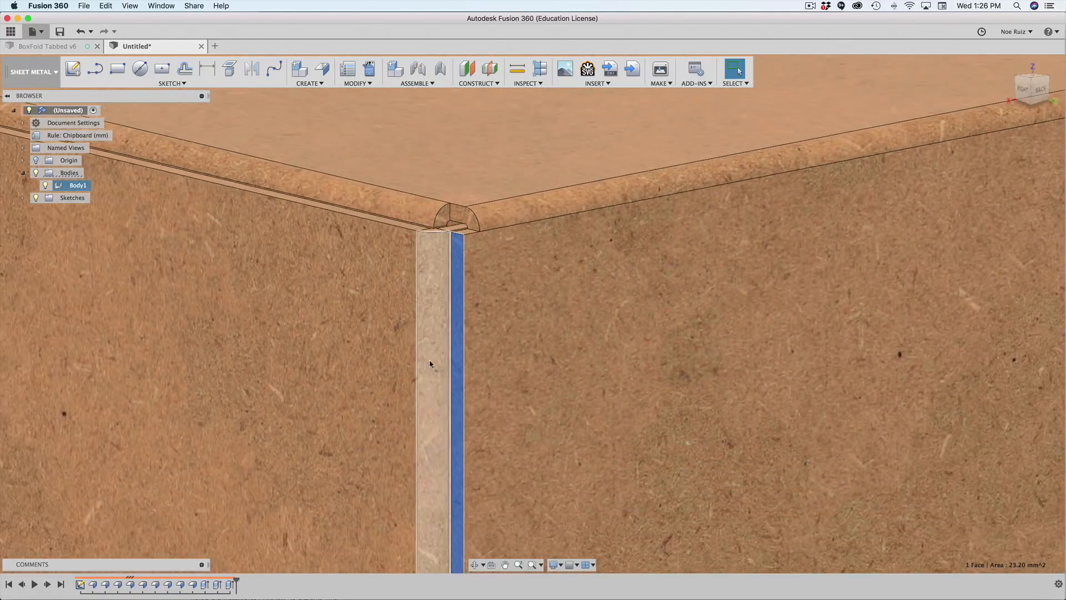
pyautogui.moveTo(445, 555); pyautogui.dragTo(445, 254, button='middle')
pyautogui.scroll(8, 435, 385)
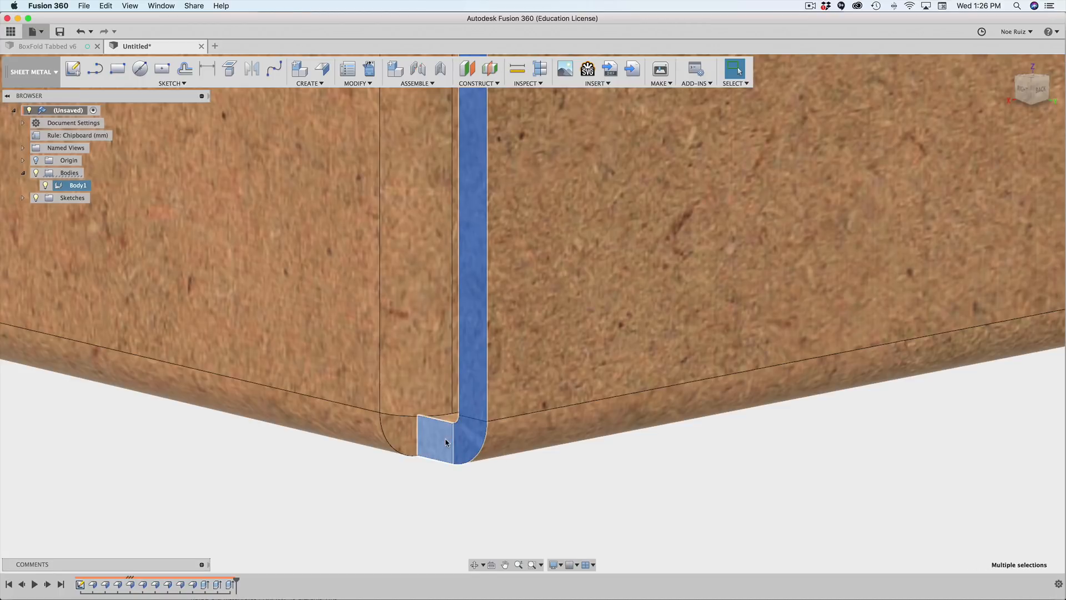
pyautogui.scroll(-6, 445, 443)
pyautogui.keyDown('shift'); pyautogui.moveTo(418, 524); pyautogui.dragTo(462, 376, button='middle'); pyautogui.keyUp('shift')
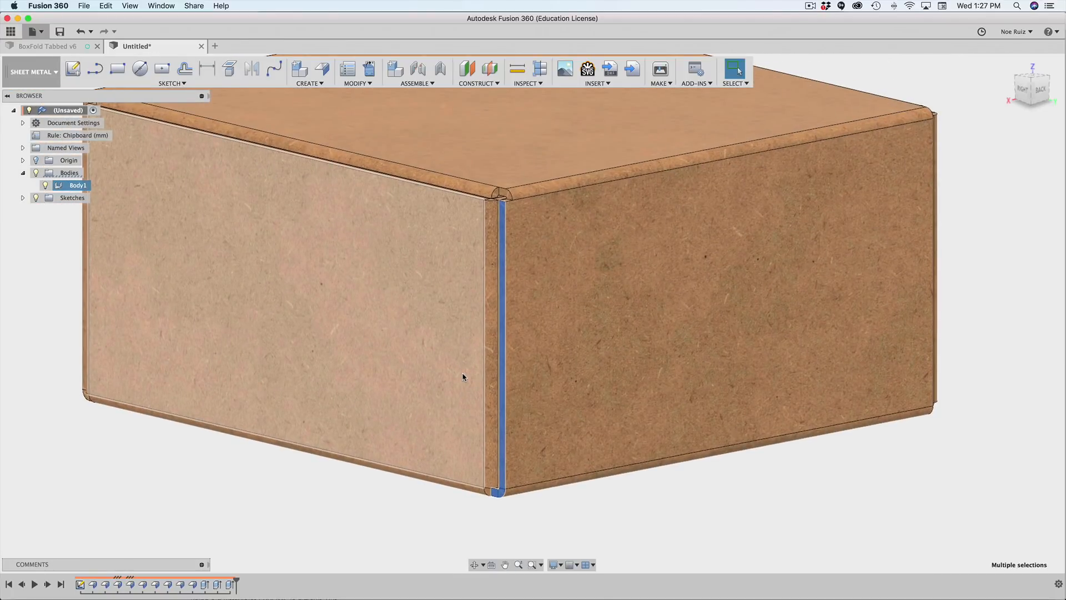
pyautogui.write('e')
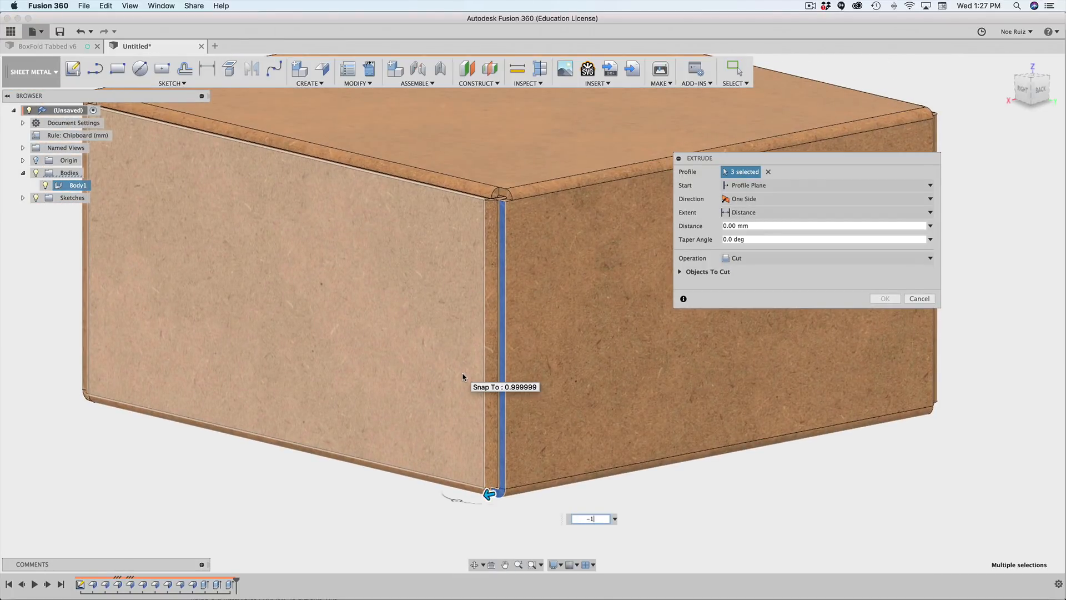
pyautogui.write('-1')
pyautogui.press('Return')
pyautogui.scroll(5, 507, 180)
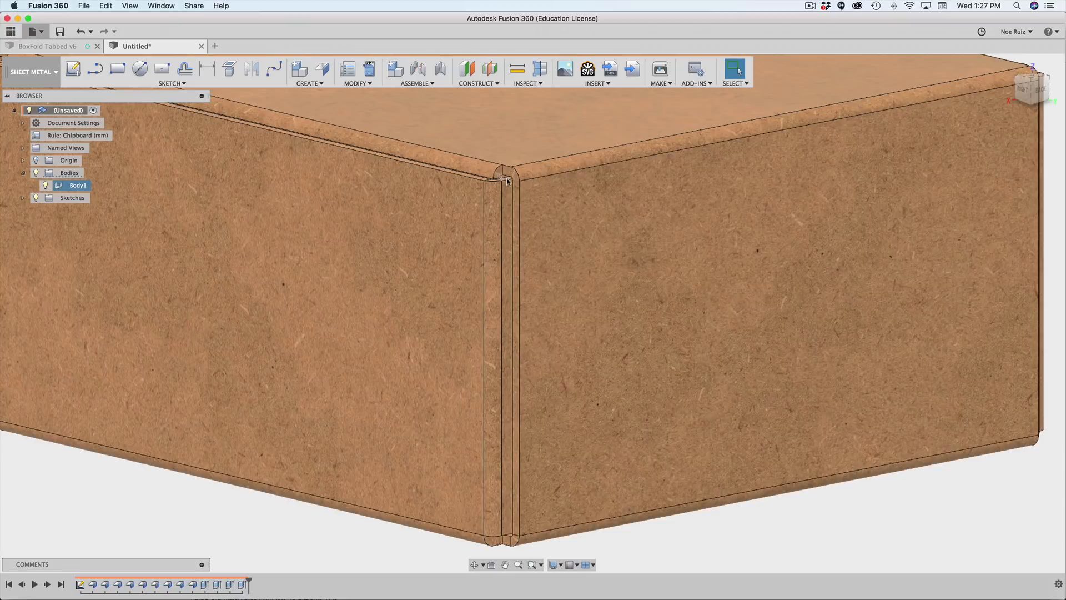
pyautogui.scroll(-4, 523, 349)
# Start a sketch on the outer face of the box's front panel, behind the lid flap.
pyautogui.keyDown('shift'); pyautogui.moveTo(983, 399); pyautogui.dragTo(623, 297, button='middle'); pyautogui.keyUp('shift')
pyautogui.scroll(5, 623, 289)
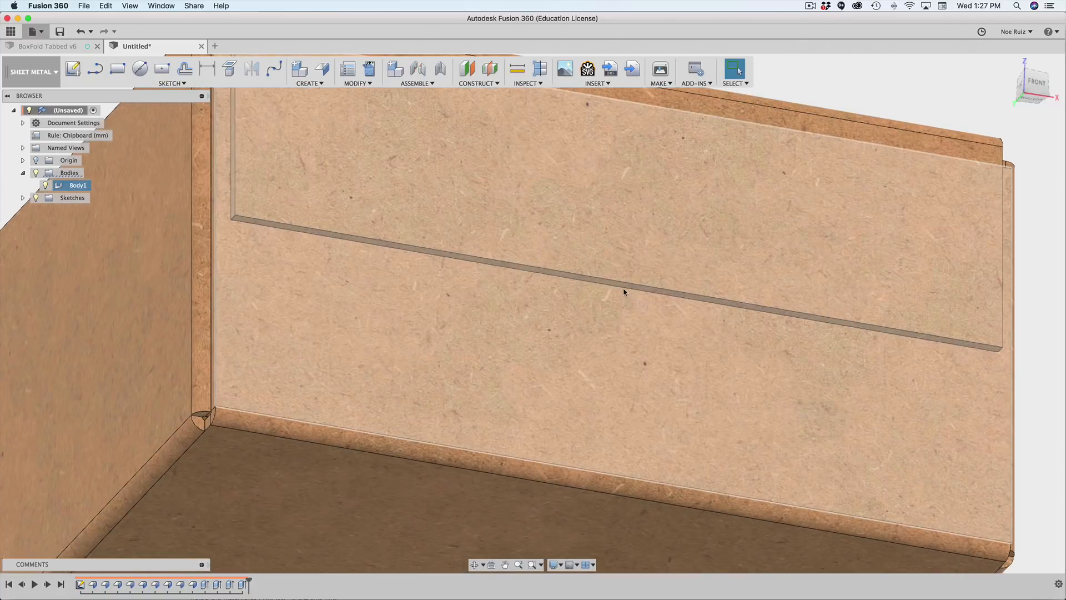
pyautogui.scroll(-8, 617, 283)
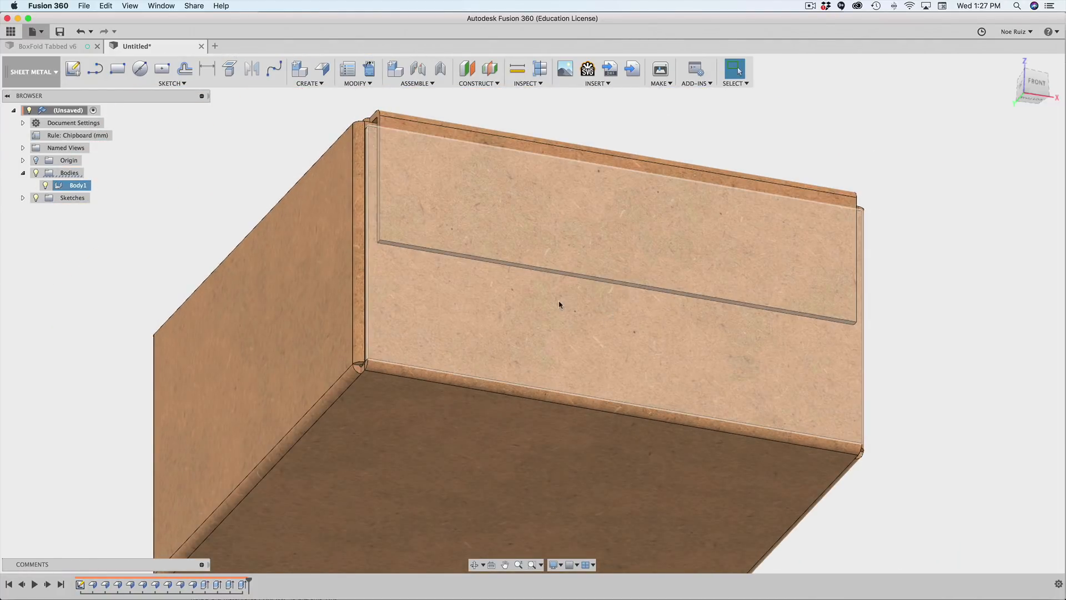
pyautogui.click(629, 295)
pyautogui.click(895, 349)
pyautogui.click(678, 336)
pyautogui.scroll(-2, 679, 337)
pyautogui.click(923, 338)
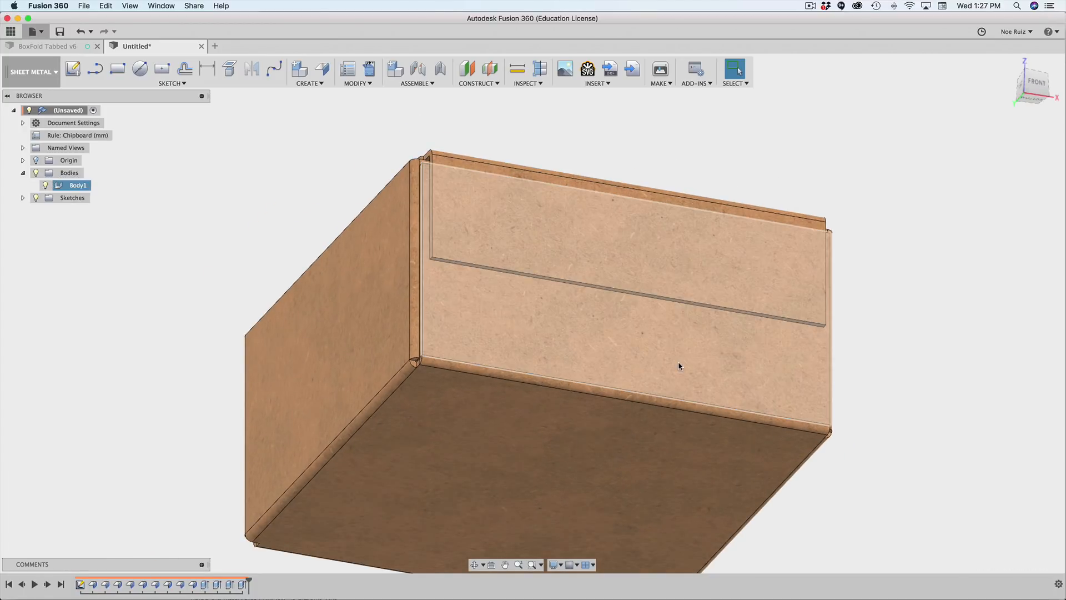
pyautogui.click(636, 344)
pyautogui.keyDown('shift'); pyautogui.moveTo(907, 350); pyautogui.dragTo(812, 261, button='middle'); pyautogui.keyUp('shift')
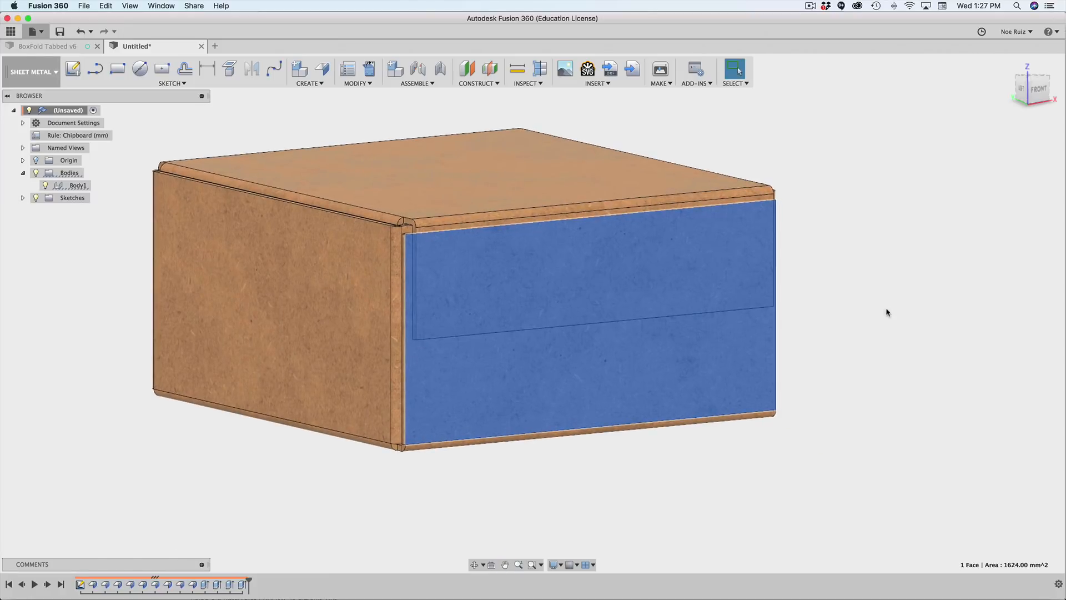
pyautogui.click(74, 69)
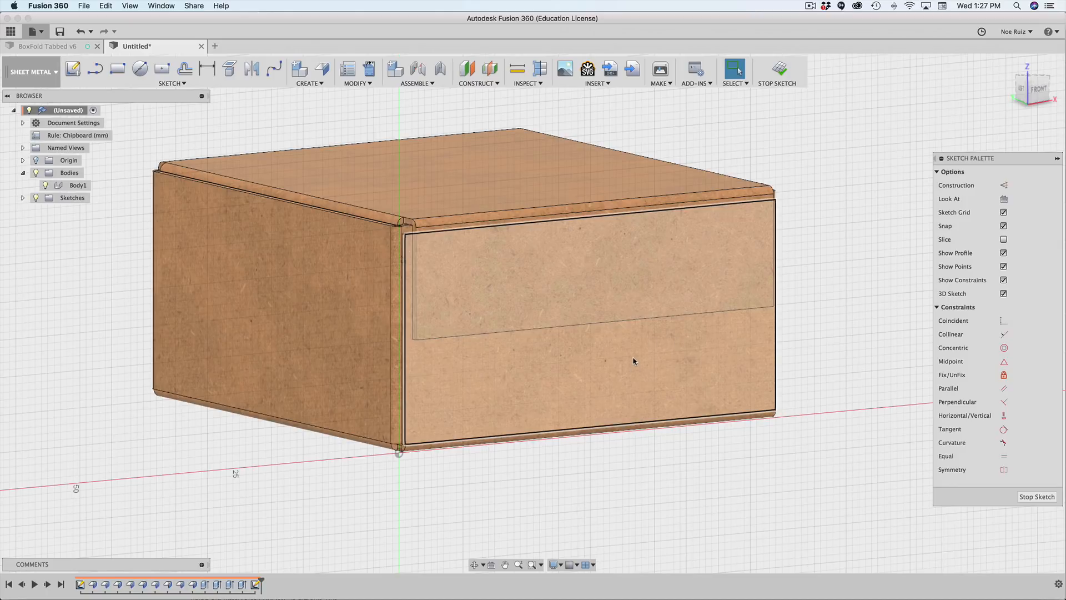
# Draw a rectangle below the lid flap on the front panel and stretch it to about 29 mm wide.
pyautogui.press('r')
pyautogui.scroll(3, 577, 355)
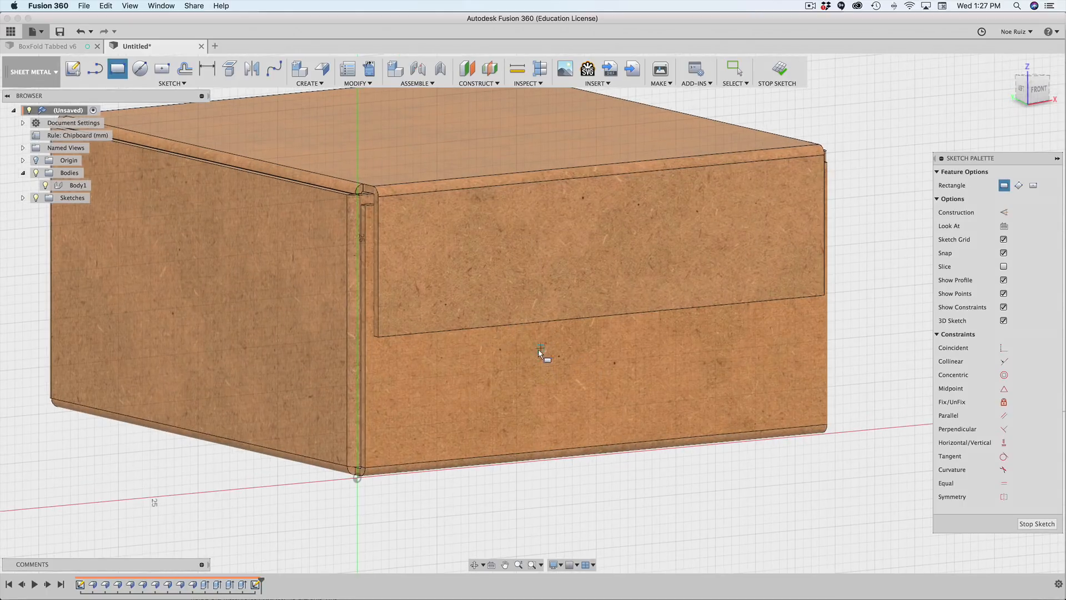
pyautogui.click(668, 393)
pyautogui.press('Escape')
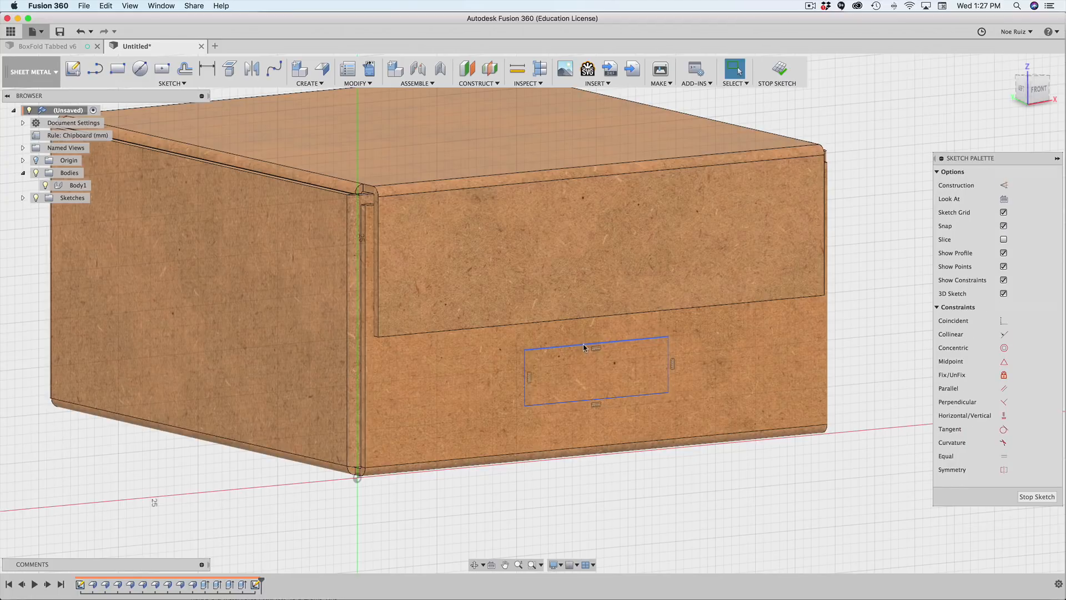
pyautogui.moveTo(597, 342); pyautogui.dragTo(596, 364)
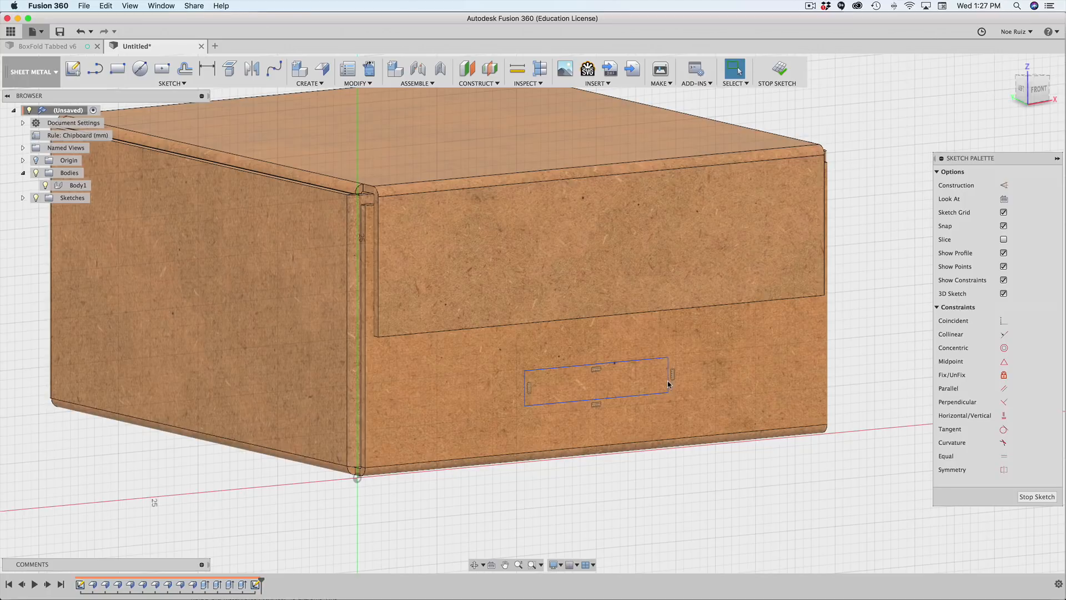
pyautogui.moveTo(669, 391); pyautogui.dragTo(644, 397)
pyautogui.moveTo(784, 392); pyautogui.dragTo(756, 390)
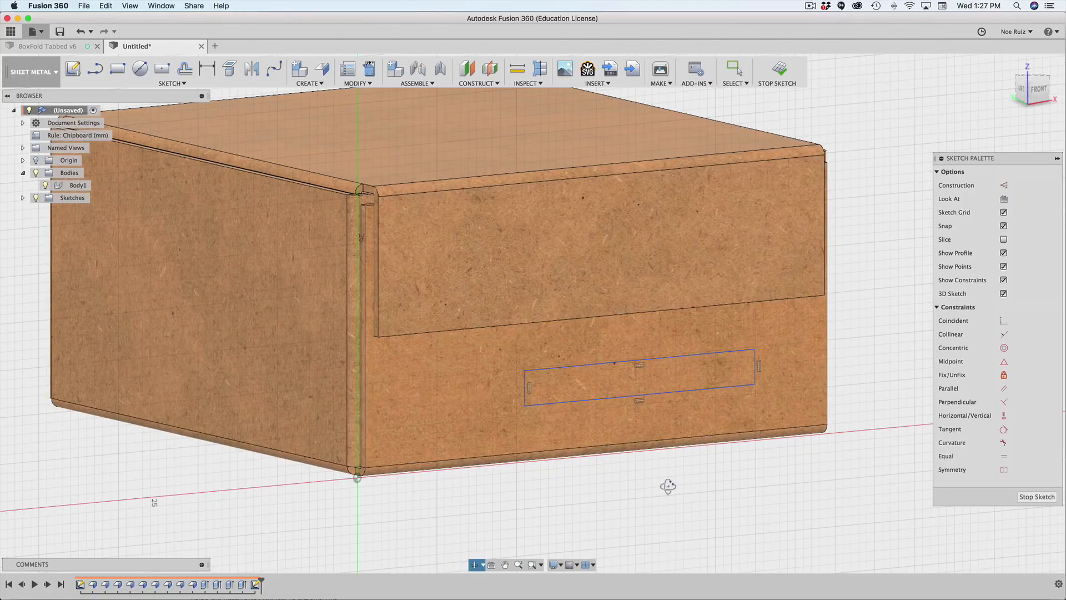
# Project the lid flap's lower edge into the front panel sketch.
pyautogui.moveTo(668, 485)
pyautogui.keyDown('shift'); pyautogui.mouseDown(button='middle')
pyautogui.moveTo(647, 269)
pyautogui.moveTo(636, 263)
pyautogui.moveTo(620, 343)
pyautogui.mouseUp(button='middle'); pyautogui.keyUp('shift')
pyautogui.scroll(5, 620, 344)
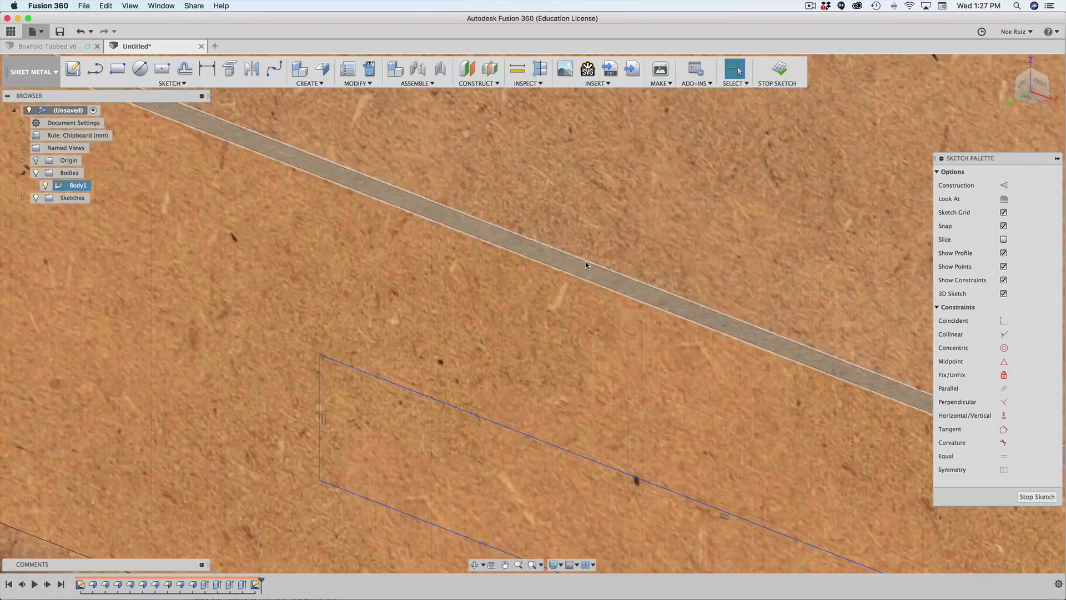
pyautogui.click(583, 267)
pyautogui.click(597, 271)
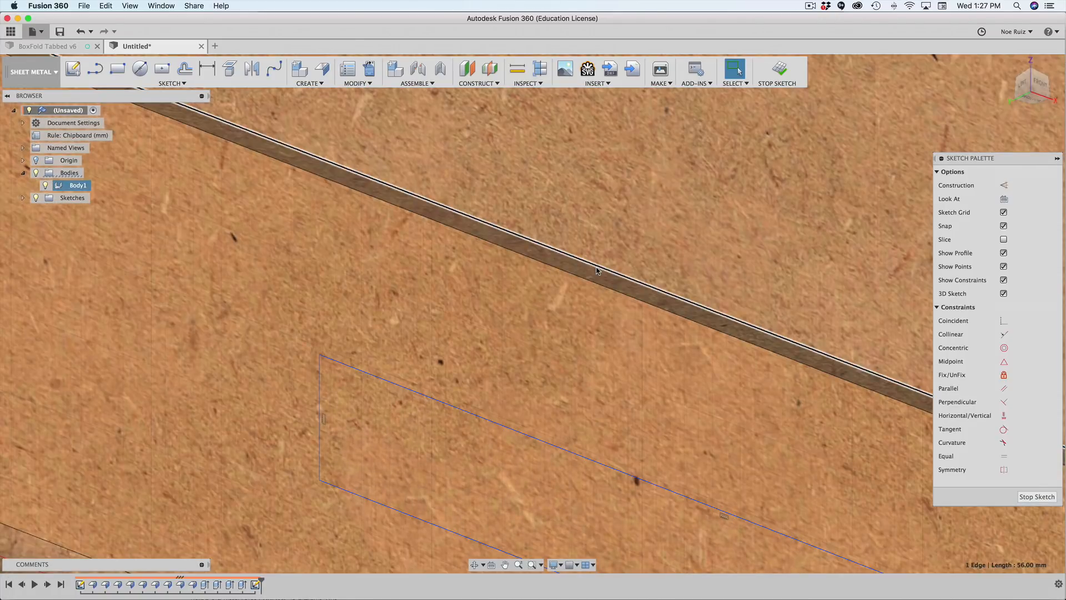
pyautogui.press('p')
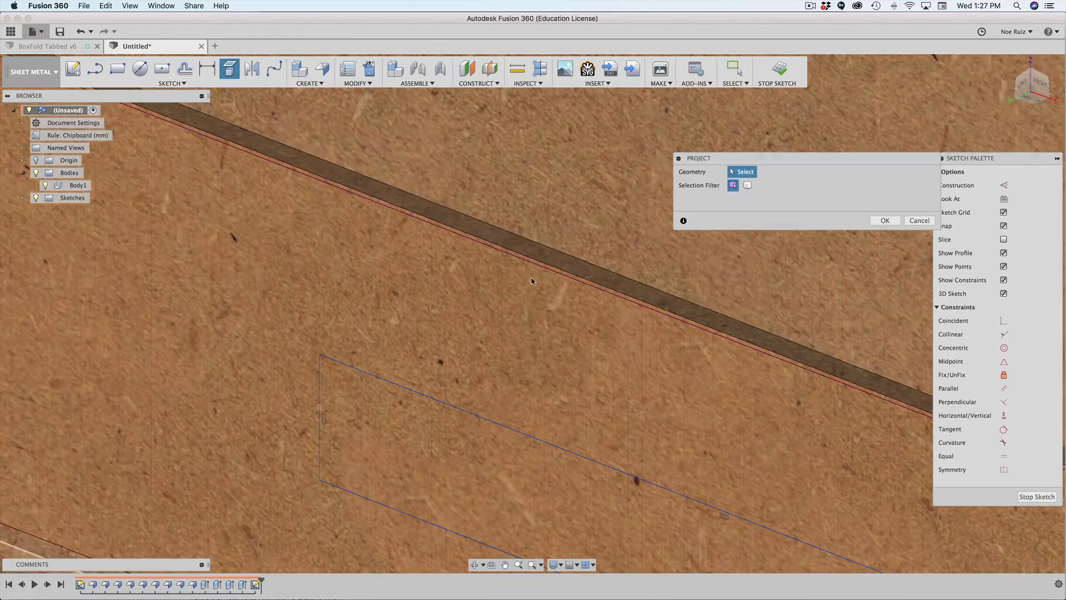
pyautogui.click(638, 277)
pyautogui.click(883, 221)
# Apply a Midpoint constraint between the rectangle's upper line and the projected flap edge.
pyautogui.scroll(-5, 533, 278)
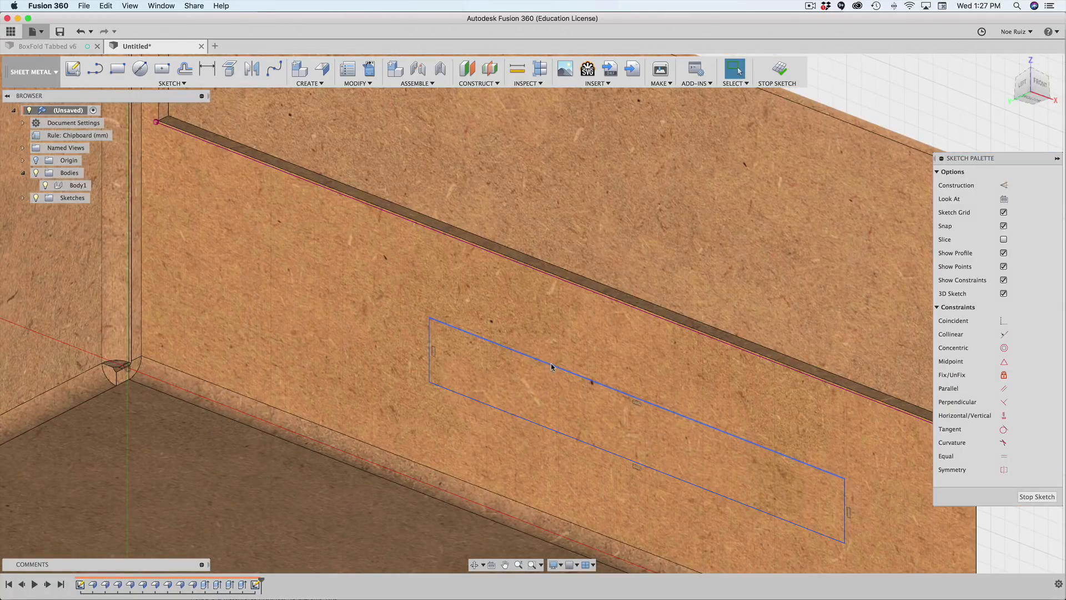
pyautogui.click(551, 367)
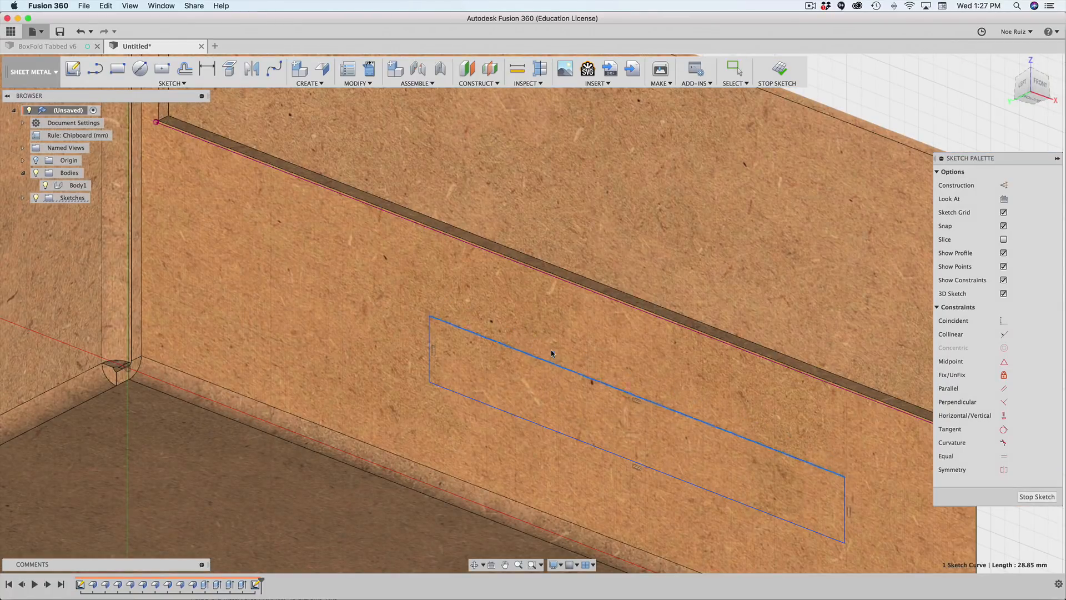
pyautogui.scroll(2, 526, 309)
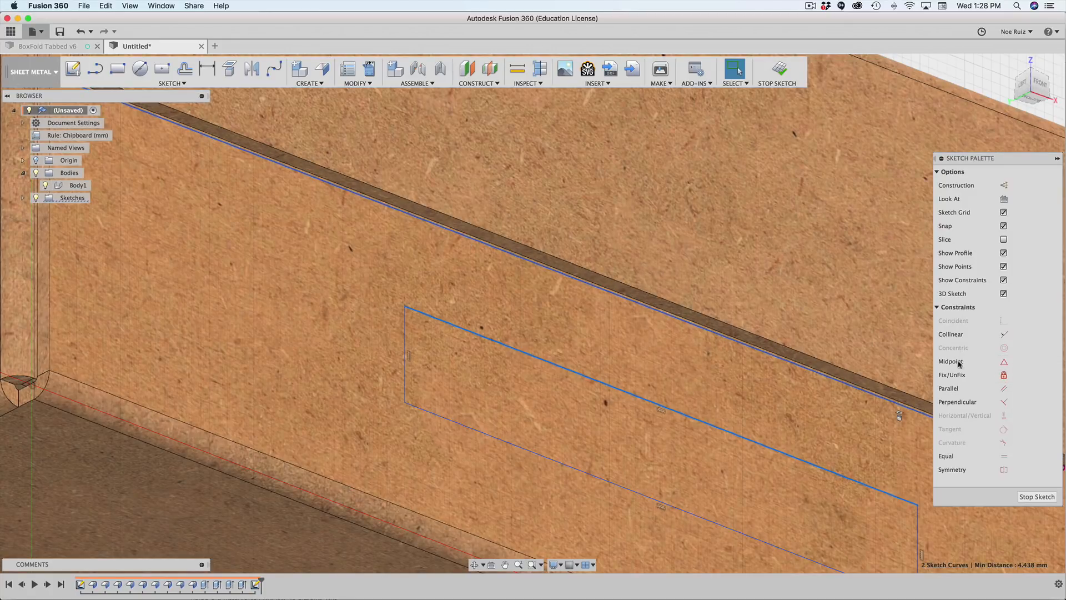
pyautogui.click(1002, 362)
pyautogui.scroll(-5, 683, 352)
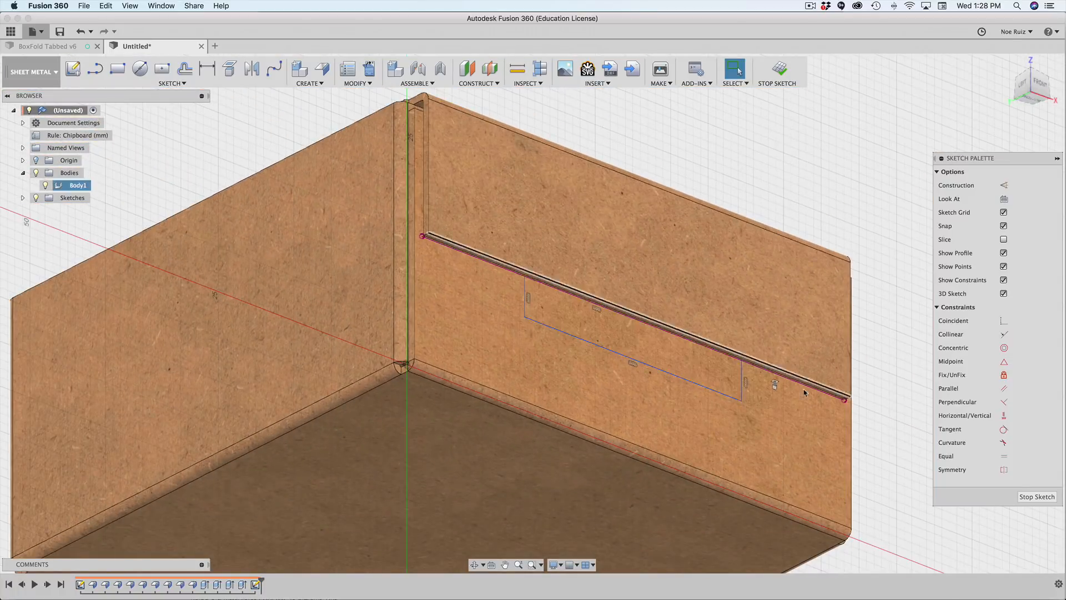
pyautogui.keyDown('shift'); pyautogui.moveTo(827, 397); pyautogui.dragTo(779, 402, button='middle'); pyautogui.keyUp('shift')
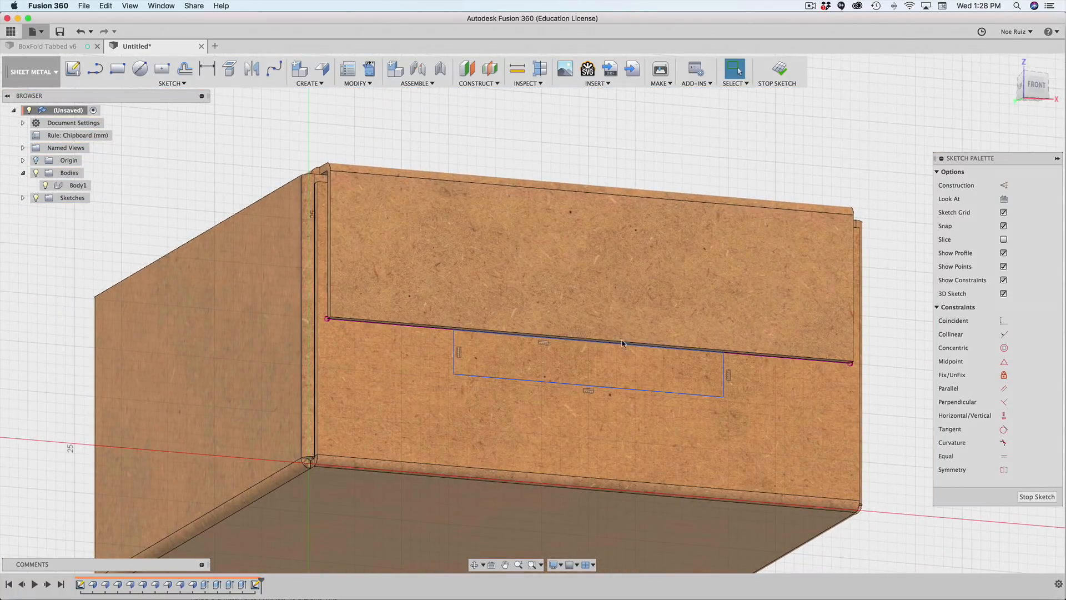
# Resize the rectangle freehand to about 20 mm wide and 6 mm tall.
pyautogui.moveTo(724, 366); pyautogui.dragTo(616, 365)
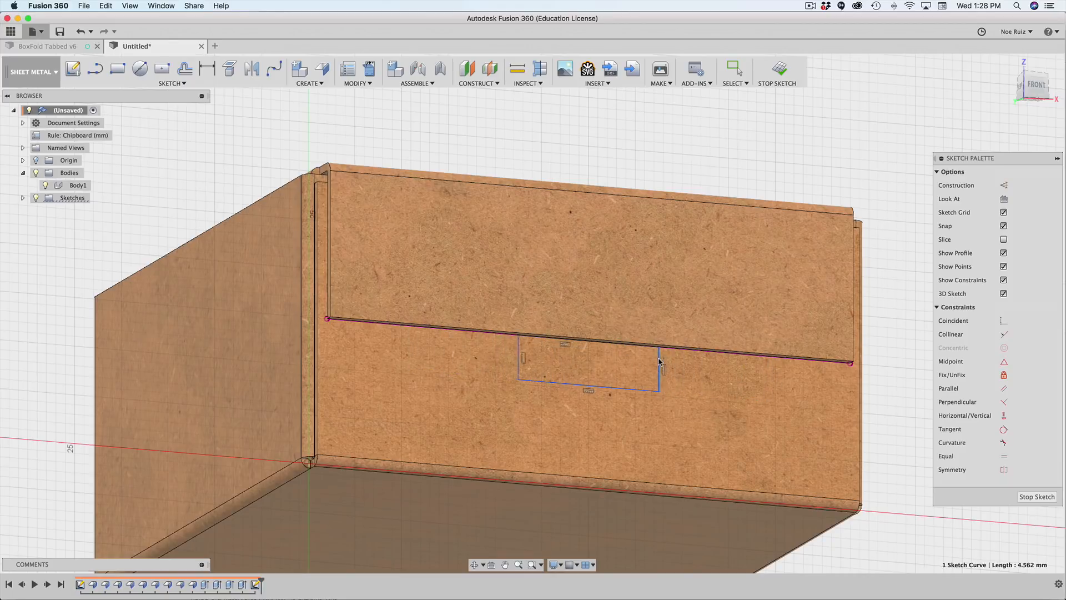
pyautogui.moveTo(665, 361); pyautogui.dragTo(647, 407)
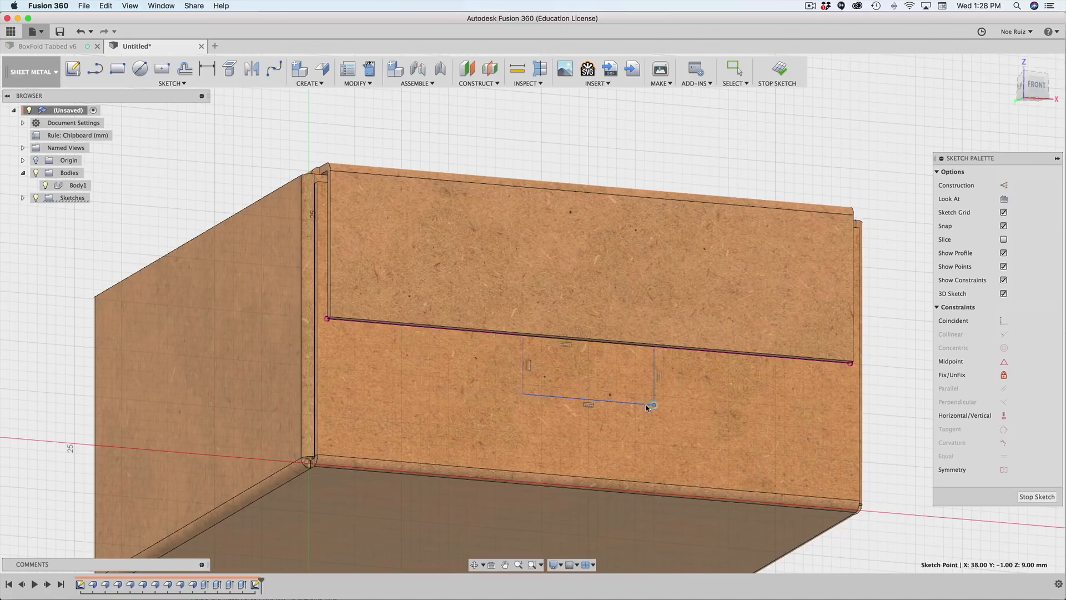
pyautogui.click(681, 386)
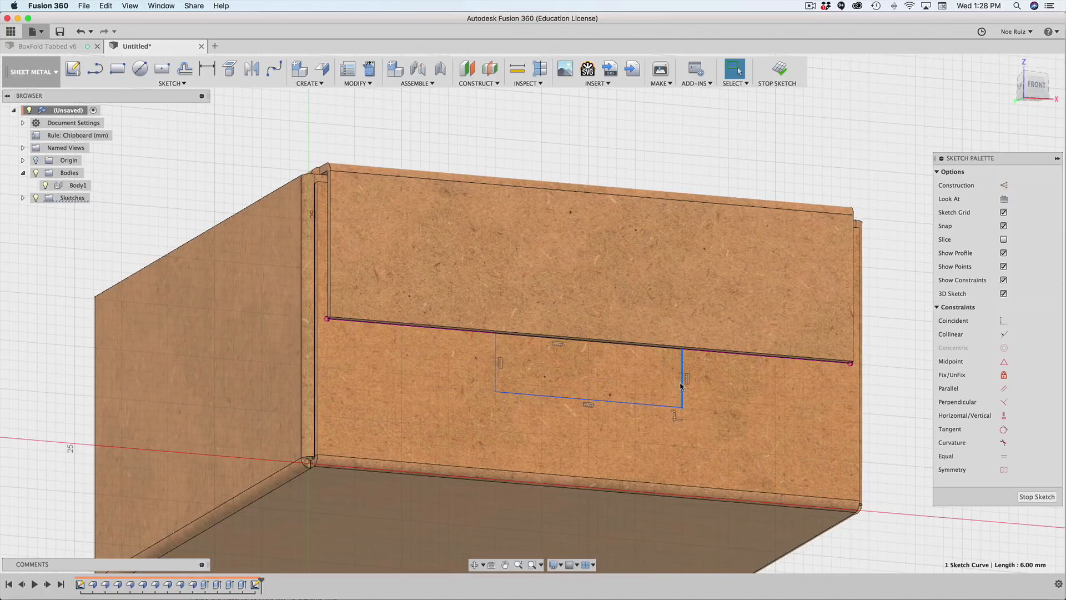
pyautogui.press('e')
pyautogui.click(919, 272)
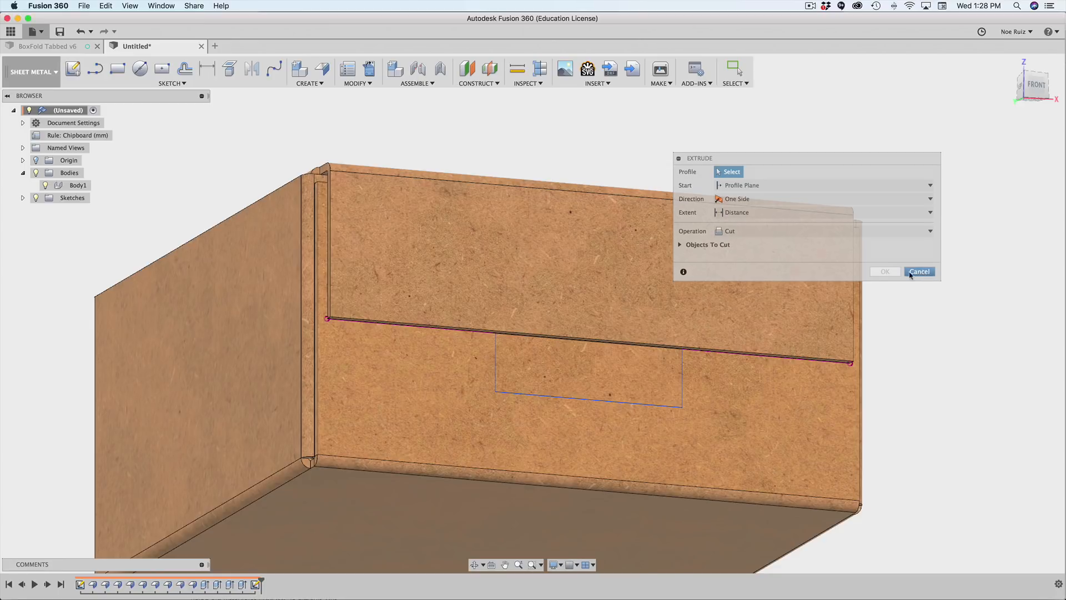
# Dimension the rectangle's height as 2 mm.
pyautogui.click(682, 364)
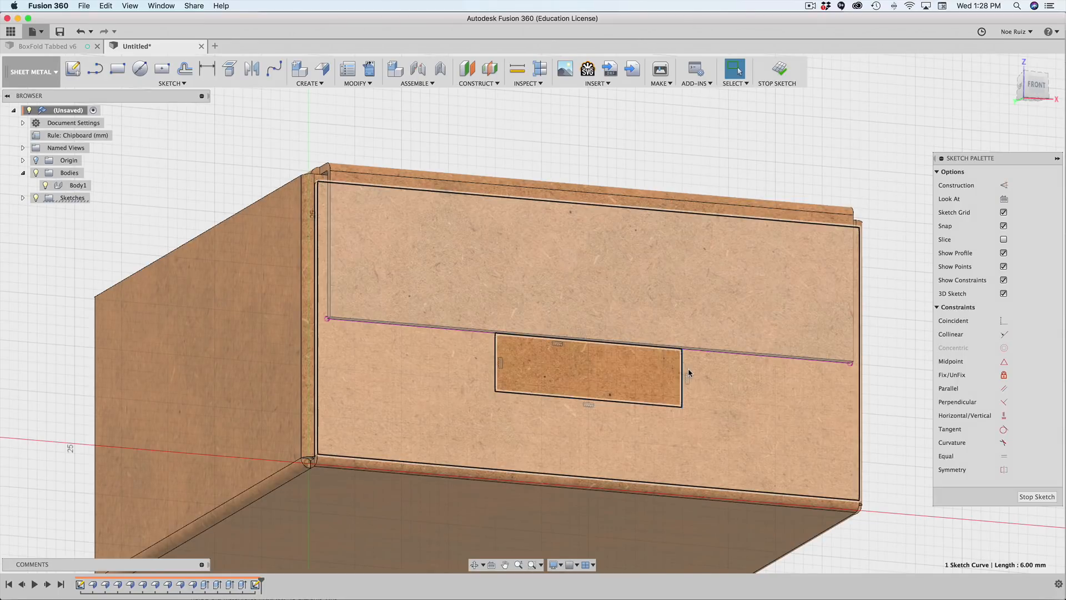
pyautogui.press('d')
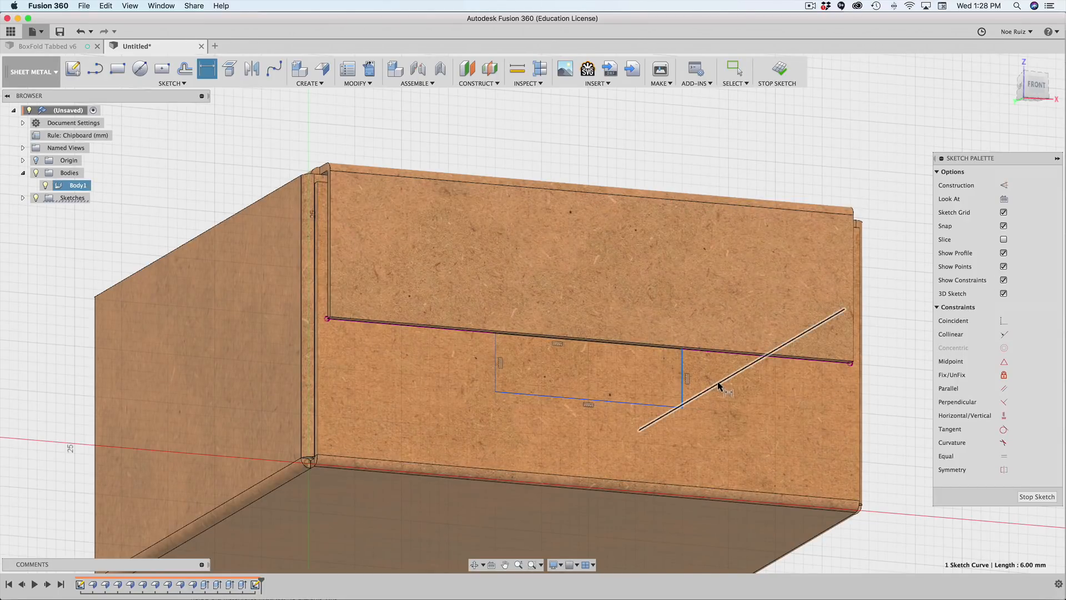
pyautogui.click(706, 379)
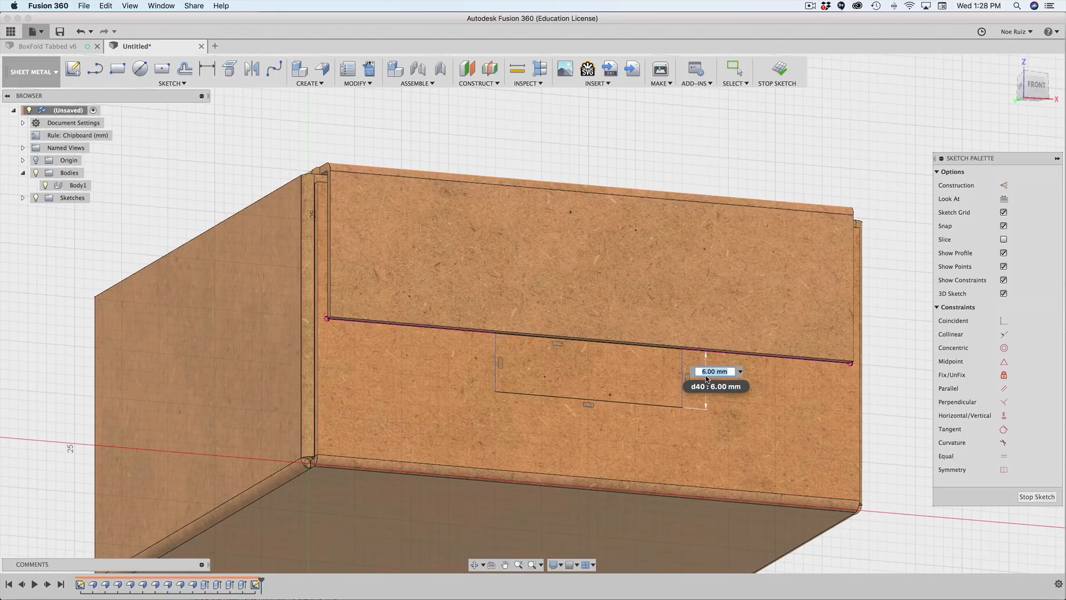
pyautogui.press('Return')
# Dimension the rectangle's width as 20 mm and finish the sketch.
pyautogui.scroll(5, 704, 357)
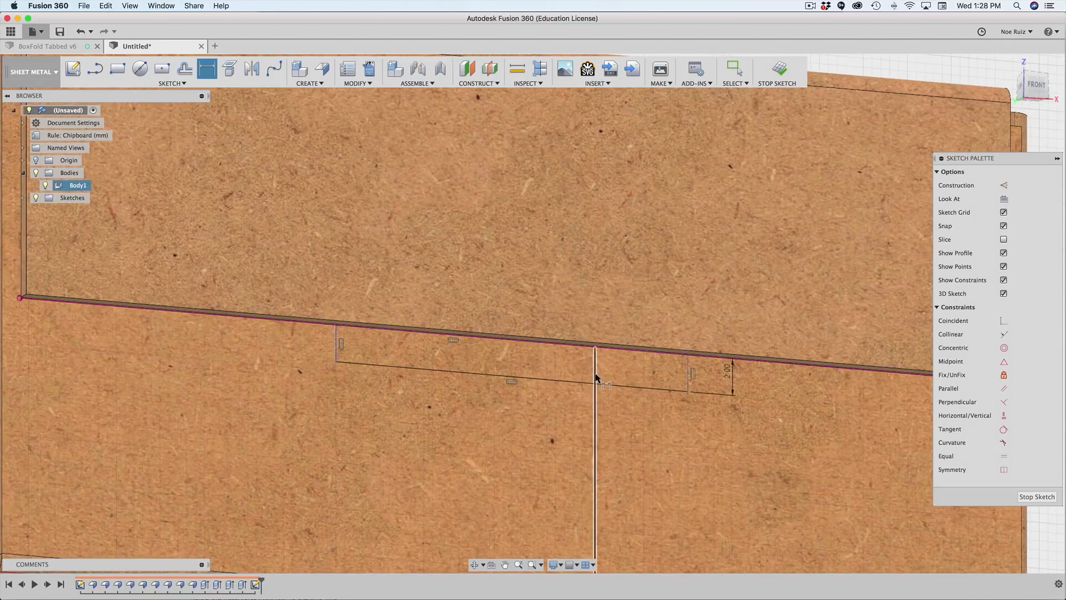
pyautogui.click(593, 384)
pyautogui.scroll(-2, 586, 424)
pyautogui.click(607, 439)
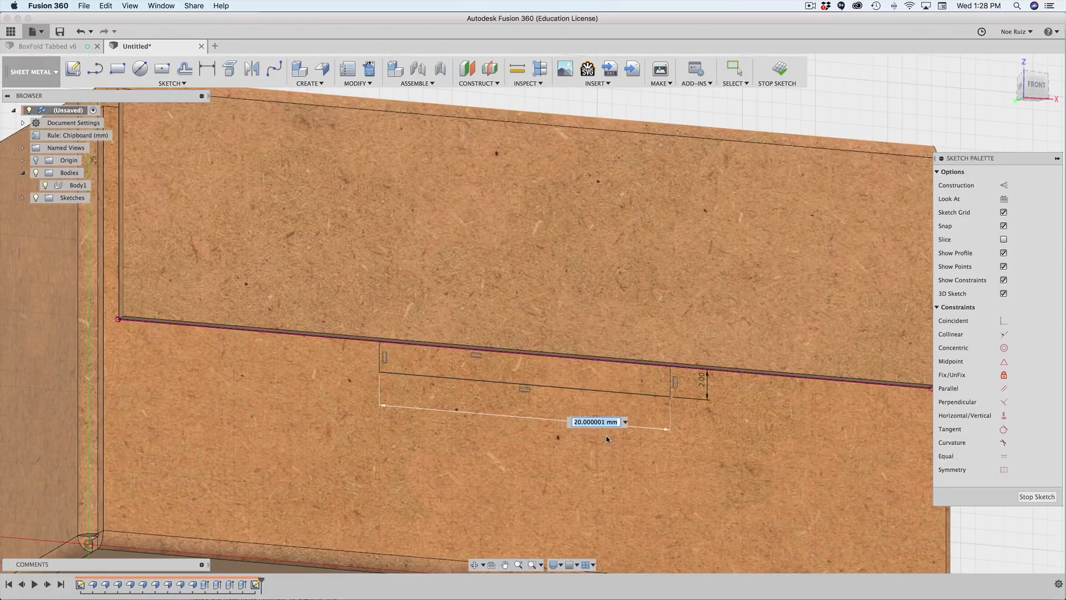
pyautogui.write('20')
pyautogui.press('Return')
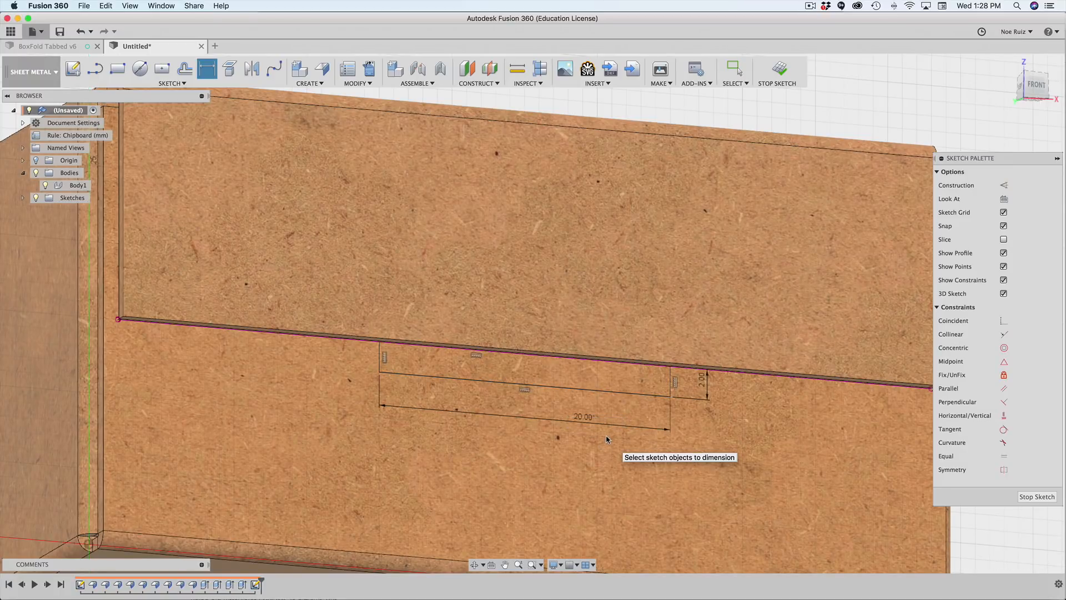
pyautogui.scroll(-5, 555, 361)
pyautogui.scroll(2, 507, 316)
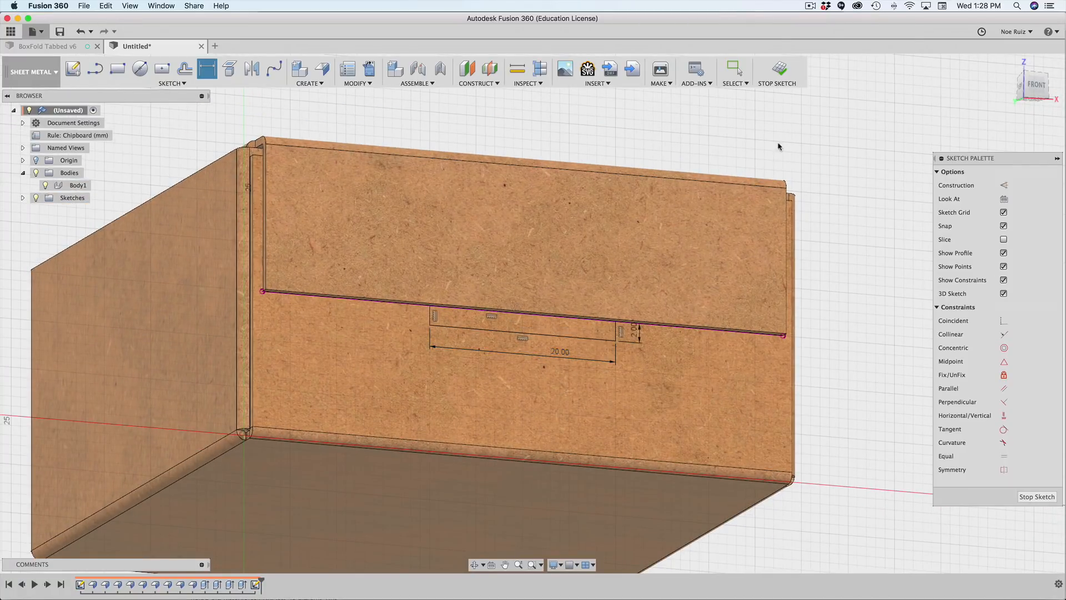
pyautogui.click(780, 70)
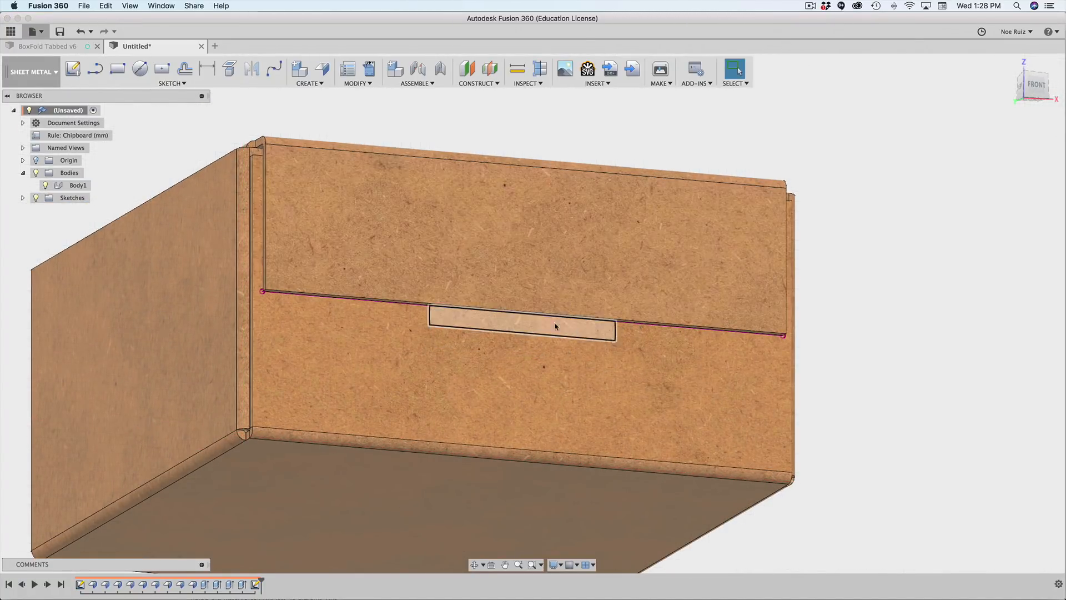
# Extrude the slot rectangle below the lid flap by -2 mm as a cut through the front panel.
pyautogui.scroll(2, 461, 315)
pyautogui.click(458, 319)
pyautogui.scroll(-2, 495, 316)
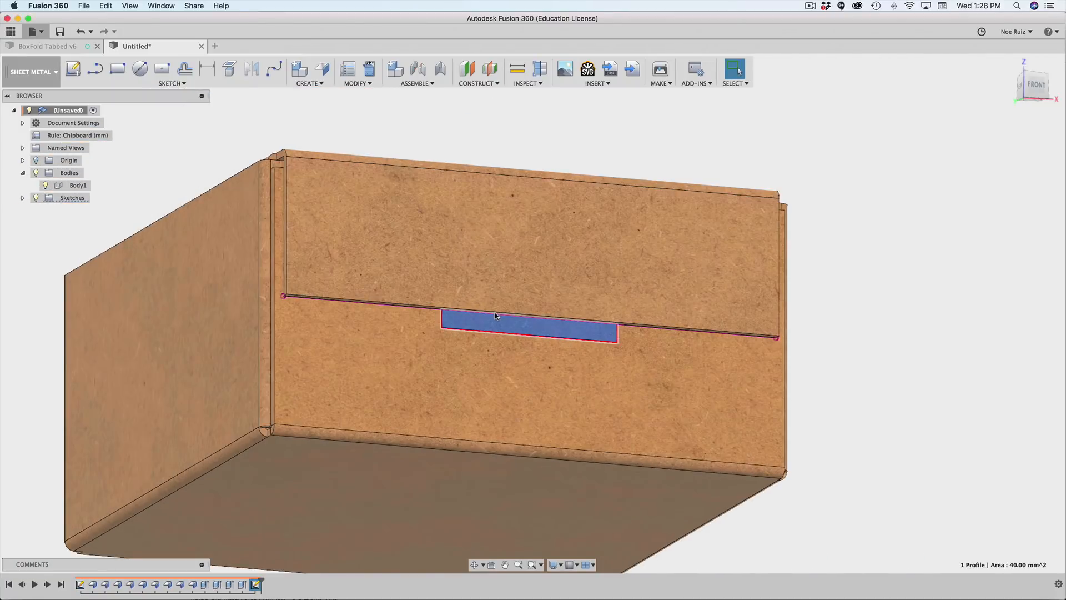
pyautogui.write('e')
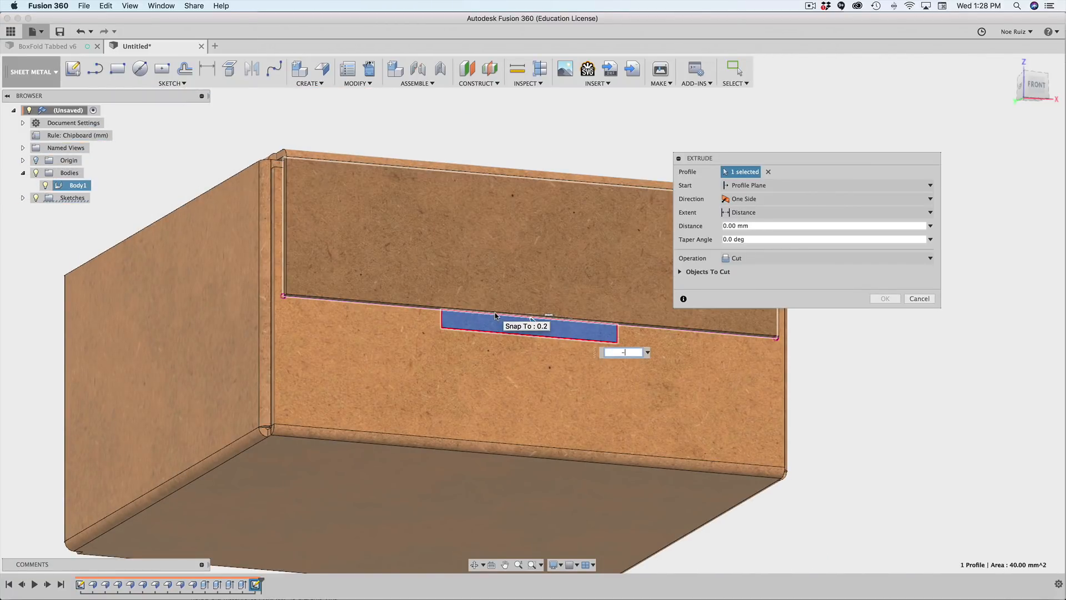
pyautogui.write('-2')
pyautogui.press('Return')
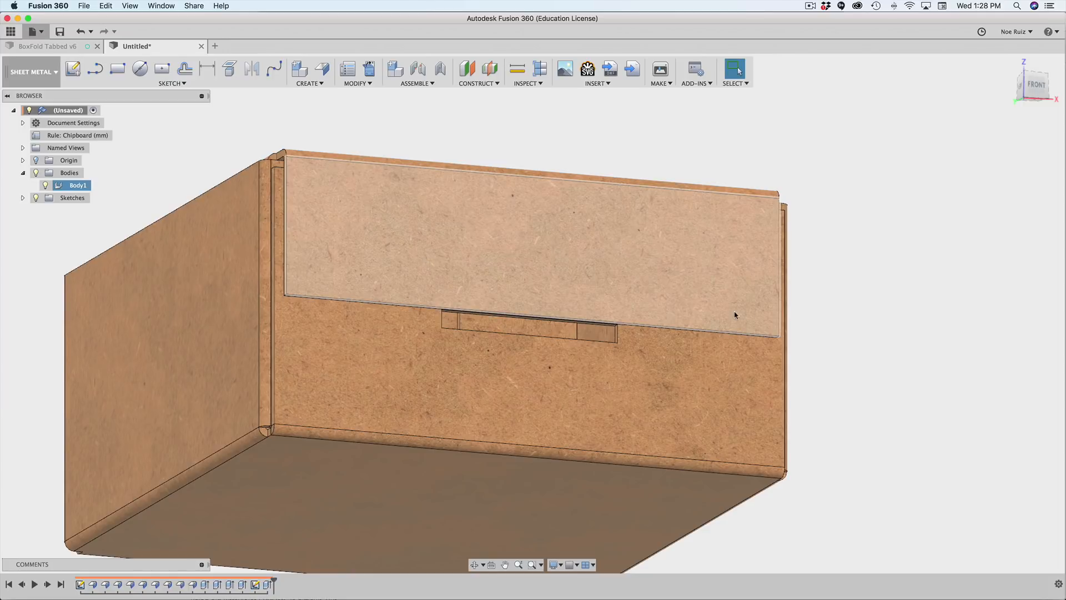
# Start a flange on the long lower edge of the lid flap, with its width defined by Two Offset.
pyautogui.keyDown('shift'); pyautogui.moveTo(735, 315); pyautogui.dragTo(912, 357, button='middle'); pyautogui.keyUp('shift')
pyautogui.scroll(4, 590, 264)
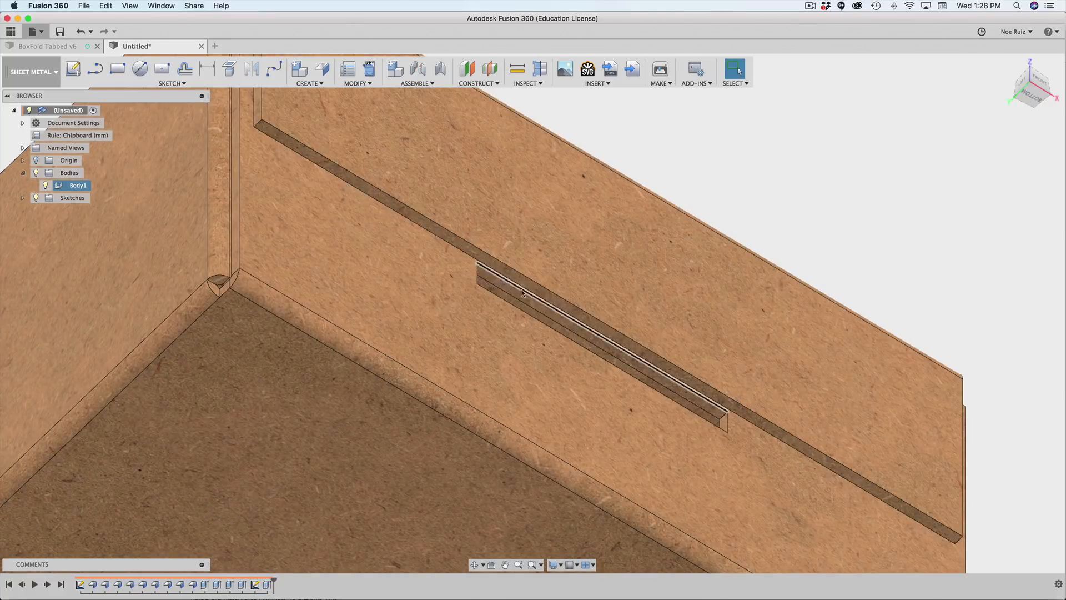
pyautogui.click(395, 211)
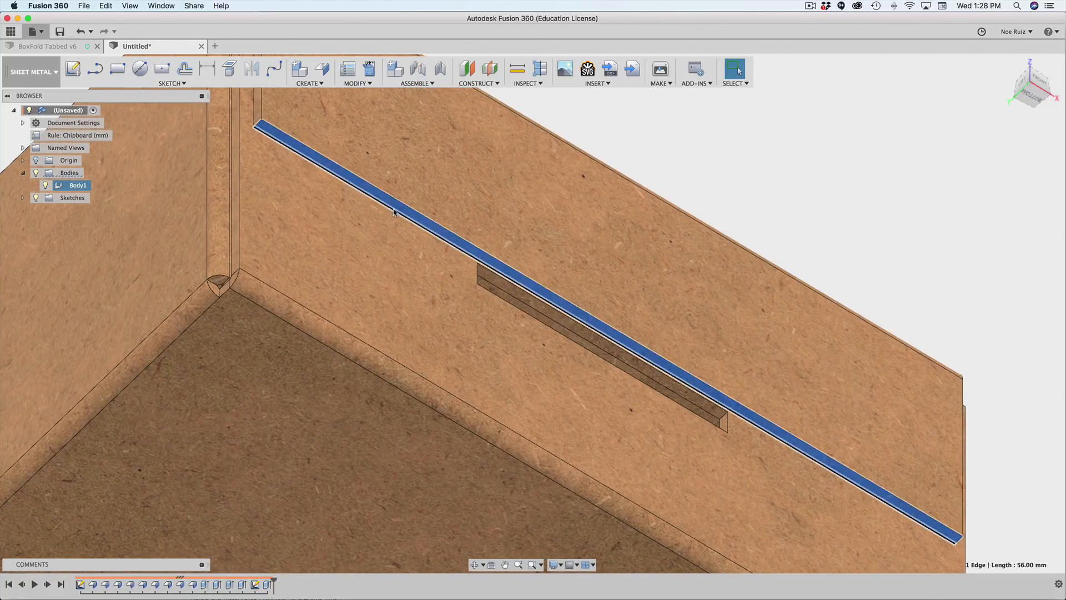
pyautogui.scroll(-6, 272, 148)
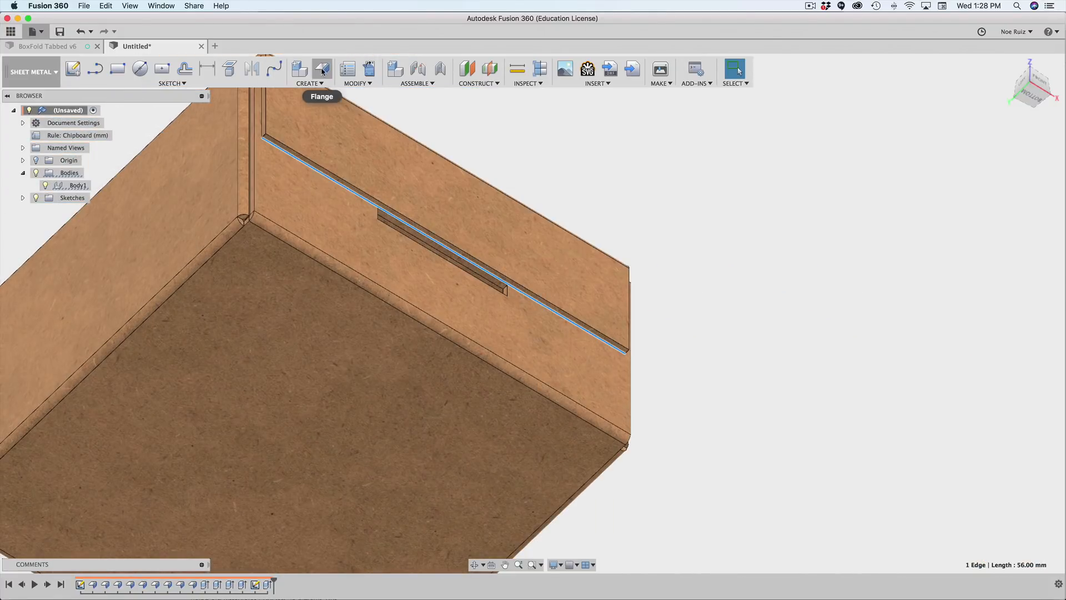
pyautogui.click(322, 71)
pyautogui.scroll(4, 431, 250)
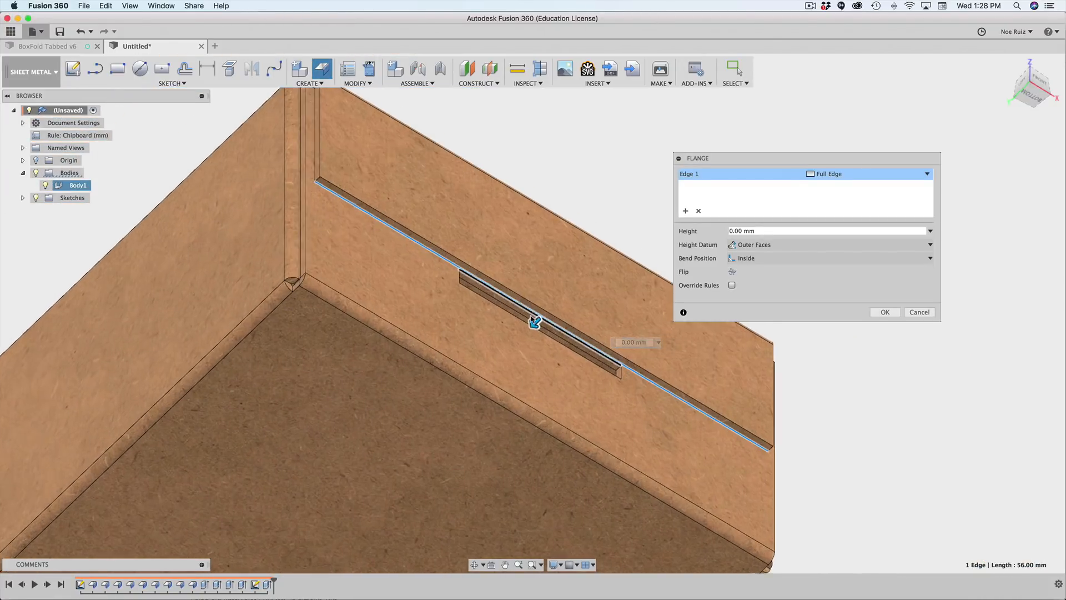
pyautogui.scroll(1, 531, 318)
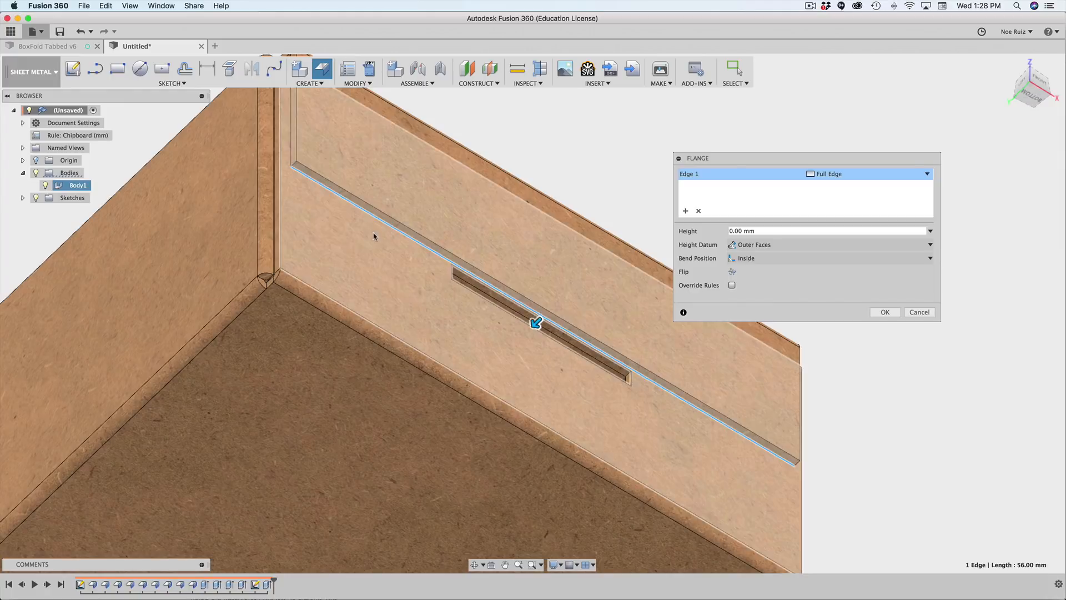
pyautogui.click(827, 176)
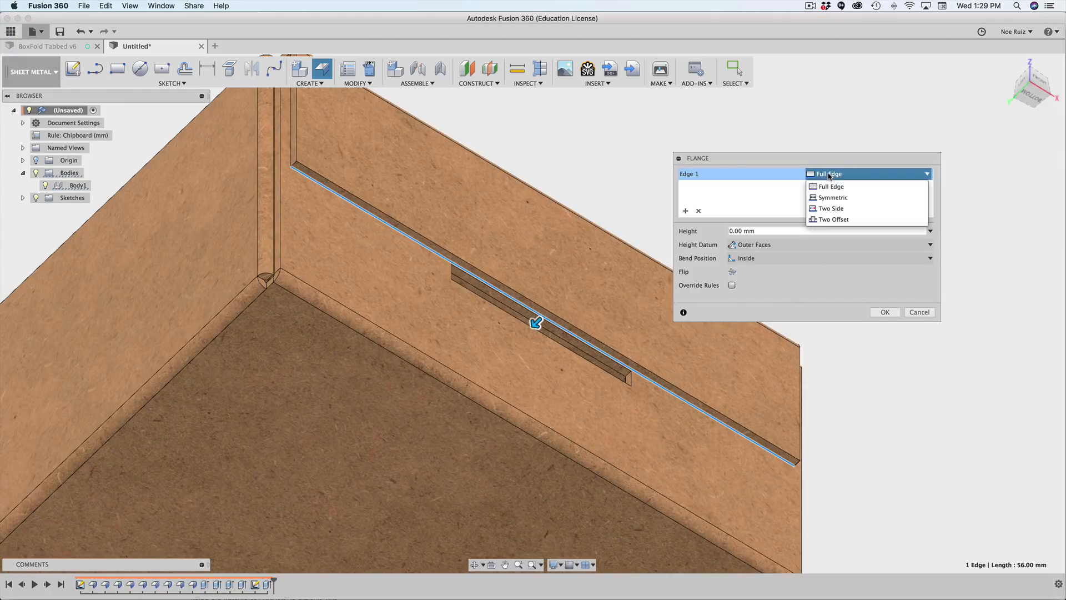
pyautogui.click(838, 219)
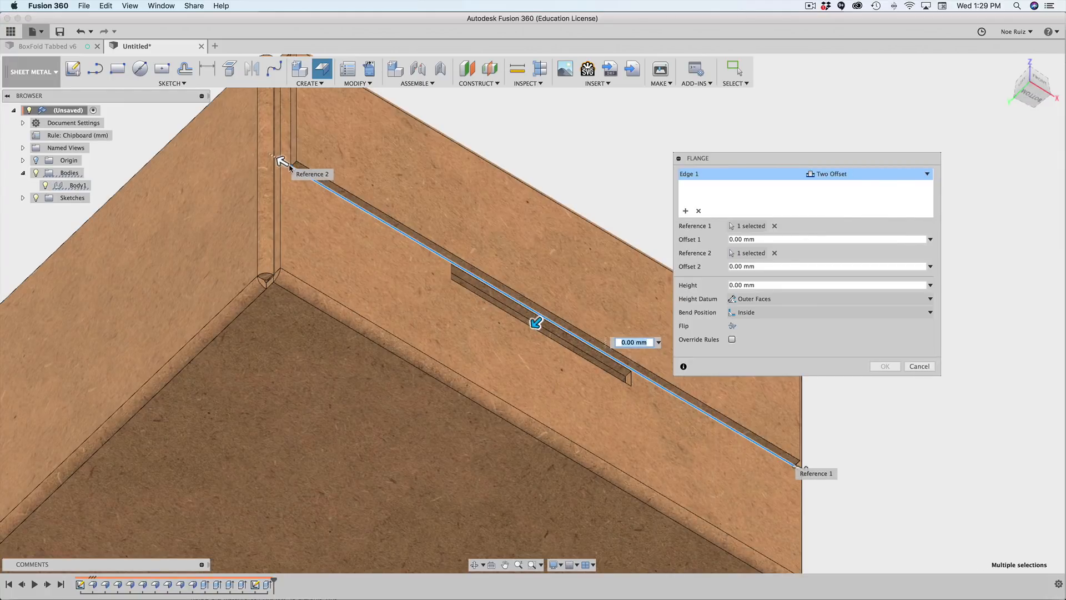
# Set the tab flange's Offset 2 to -19 mm and Offset 1 to -20 mm, and pull its height to 7 mm.
pyautogui.moveTo(281, 160); pyautogui.dragTo(448, 279)
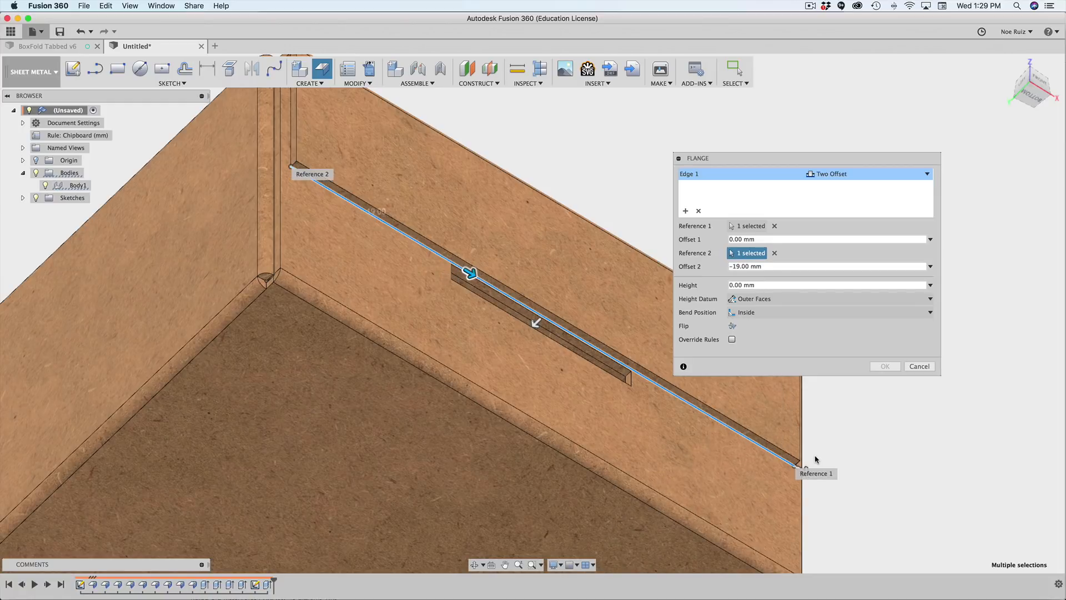
pyautogui.scroll(5, 815, 460)
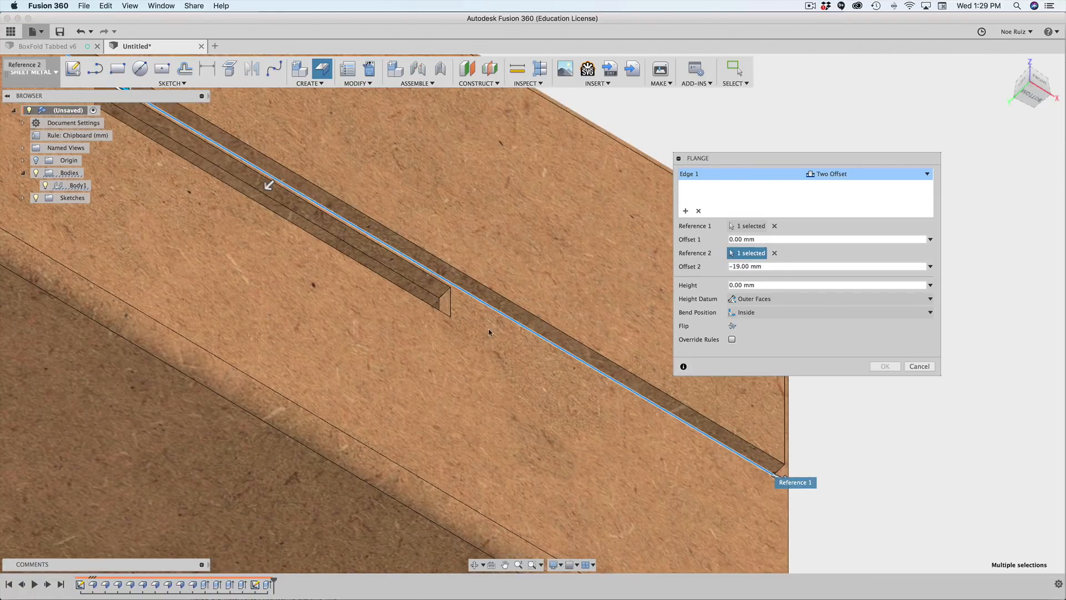
pyautogui.moveTo(686, 436); pyautogui.dragTo(575, 388, button='middle')
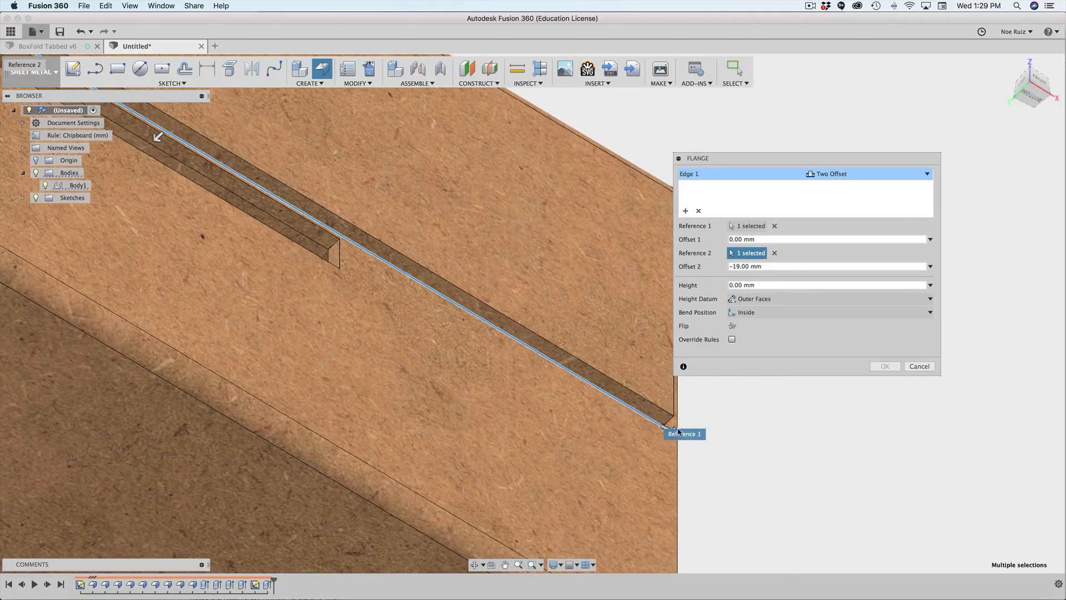
pyautogui.moveTo(663, 427); pyautogui.dragTo(547, 359)
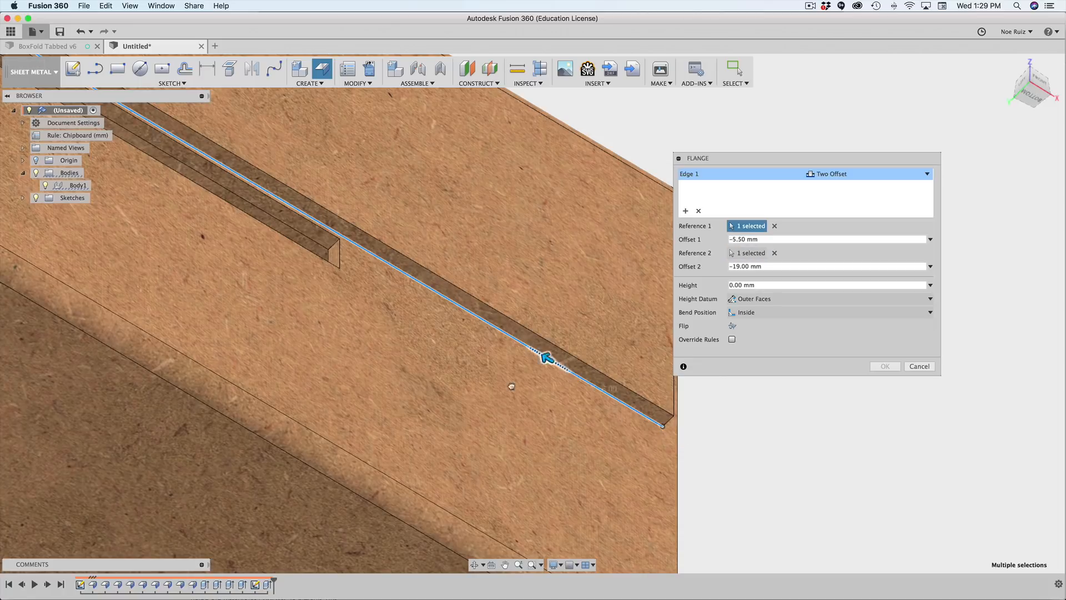
pyautogui.moveTo(284, 239); pyautogui.dragTo(300, 241)
pyautogui.scroll(-4, 300, 241)
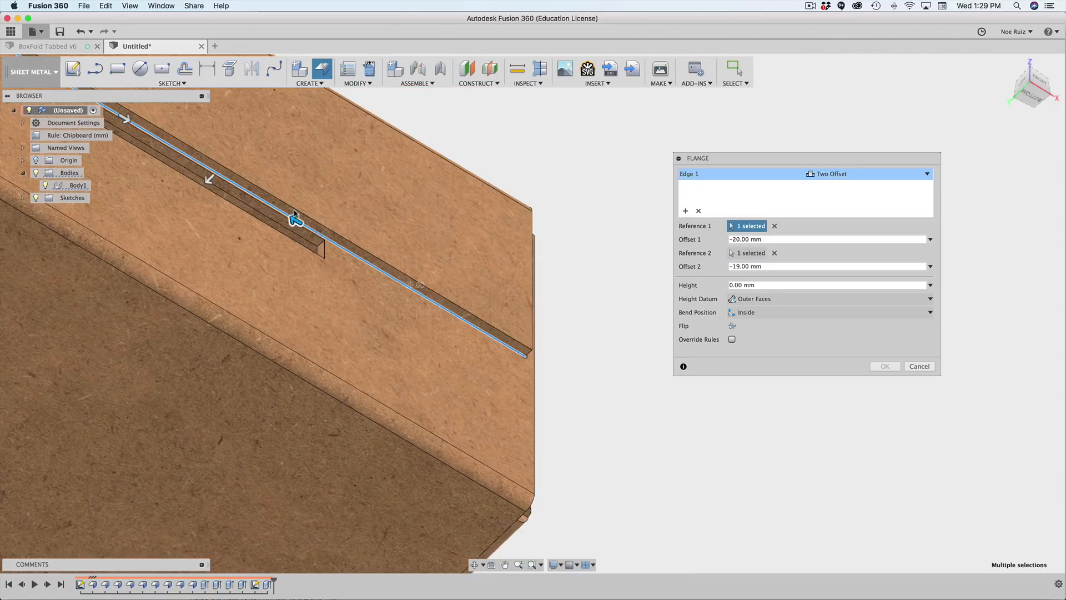
pyautogui.moveTo(194, 144); pyautogui.dragTo(322, 241, button='middle')
pyautogui.moveTo(334, 274); pyautogui.dragTo(275, 334)
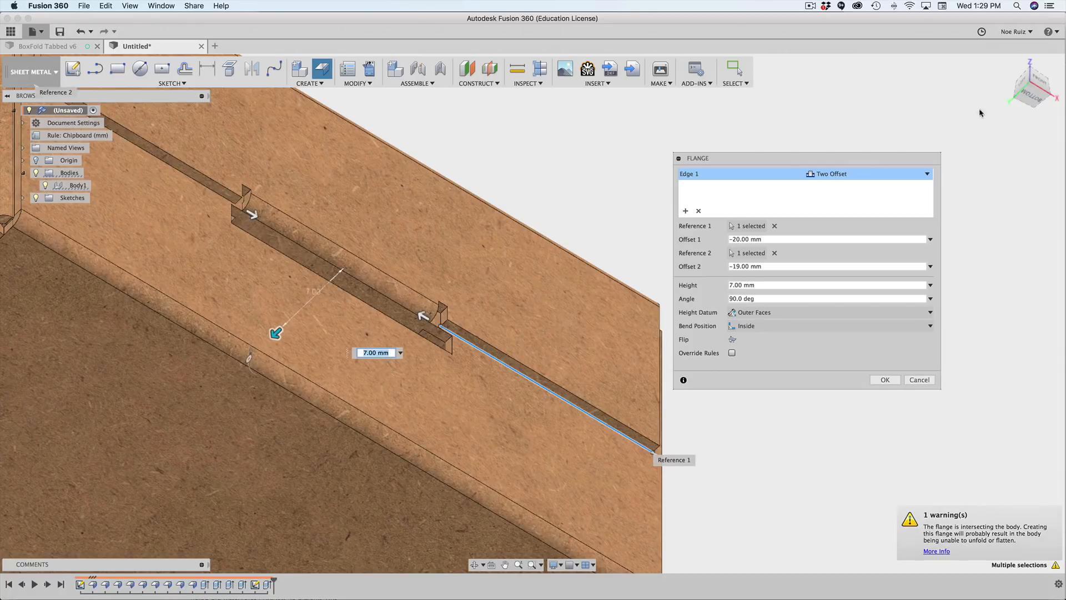
# Try the Outside bend position for the tab flange, viewed from the front.
pyautogui.click(1037, 83)
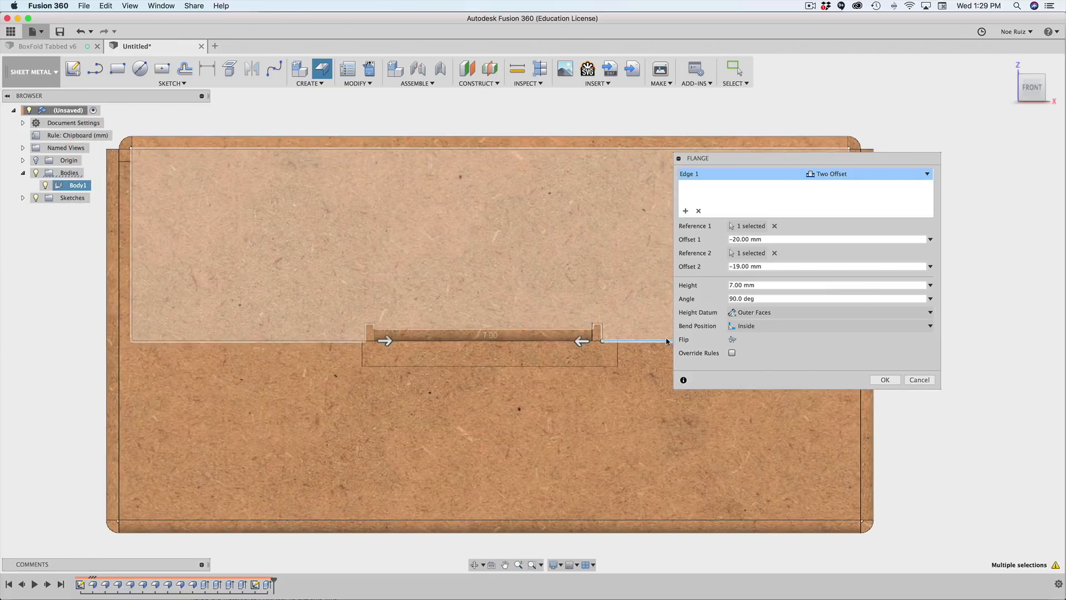
pyautogui.click(770, 328)
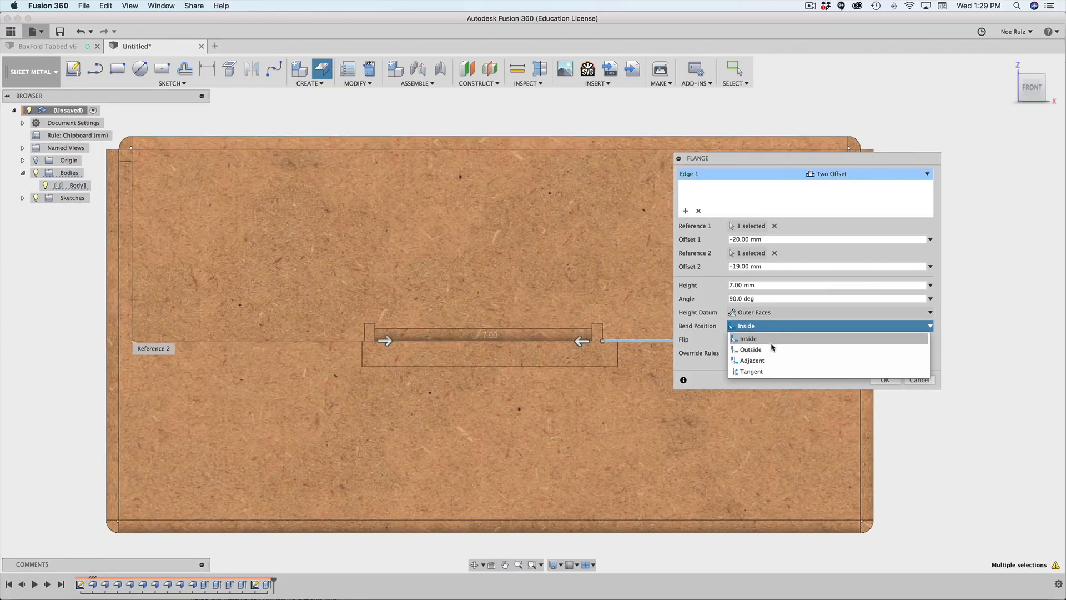
pyautogui.click(772, 349)
pyautogui.scroll(2, 522, 339)
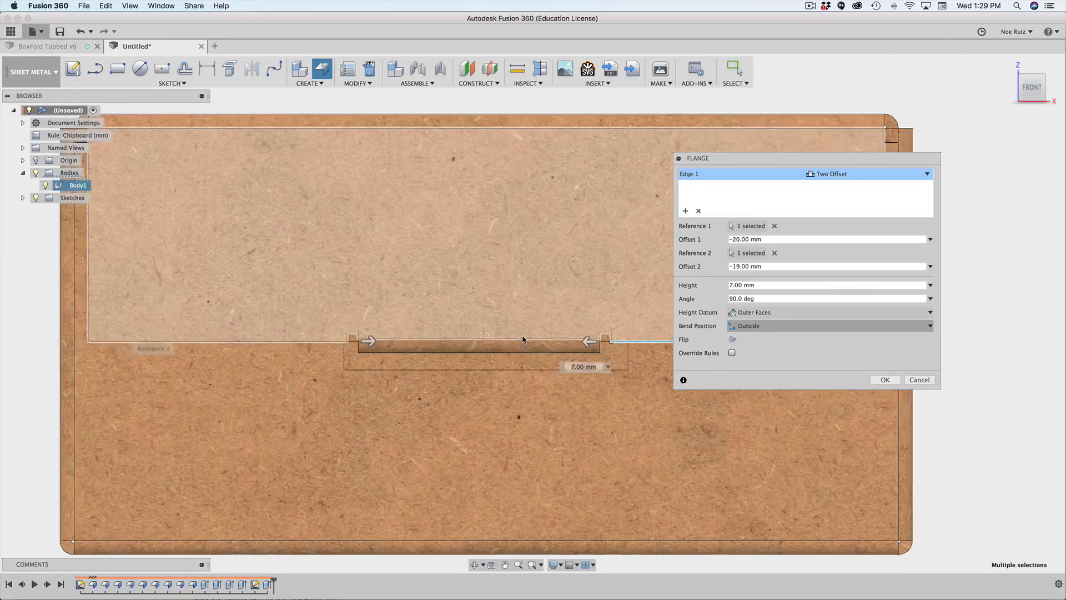
pyautogui.scroll(2, 522, 338)
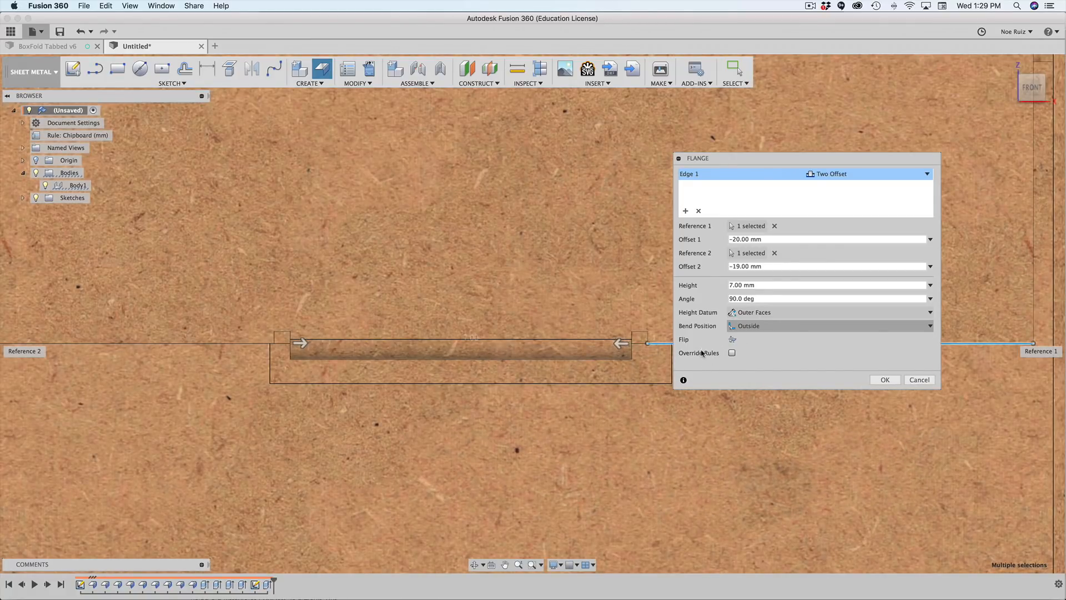
# Override the flange's bend relief rules with a relief width of 0.2 mm and a relief depth of 0.
pyautogui.click(732, 353)
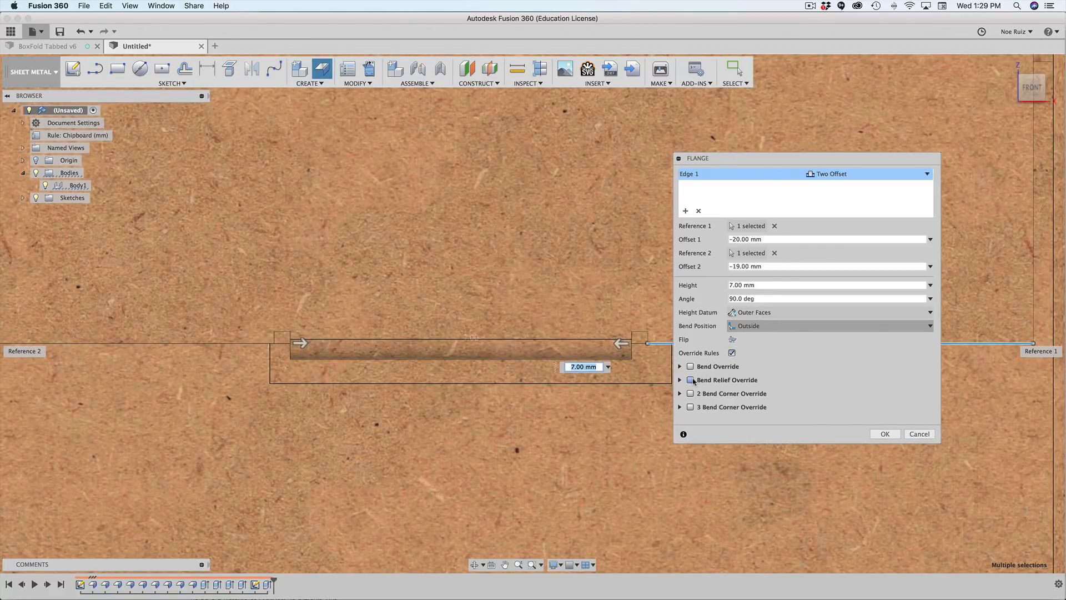
pyautogui.click(690, 381)
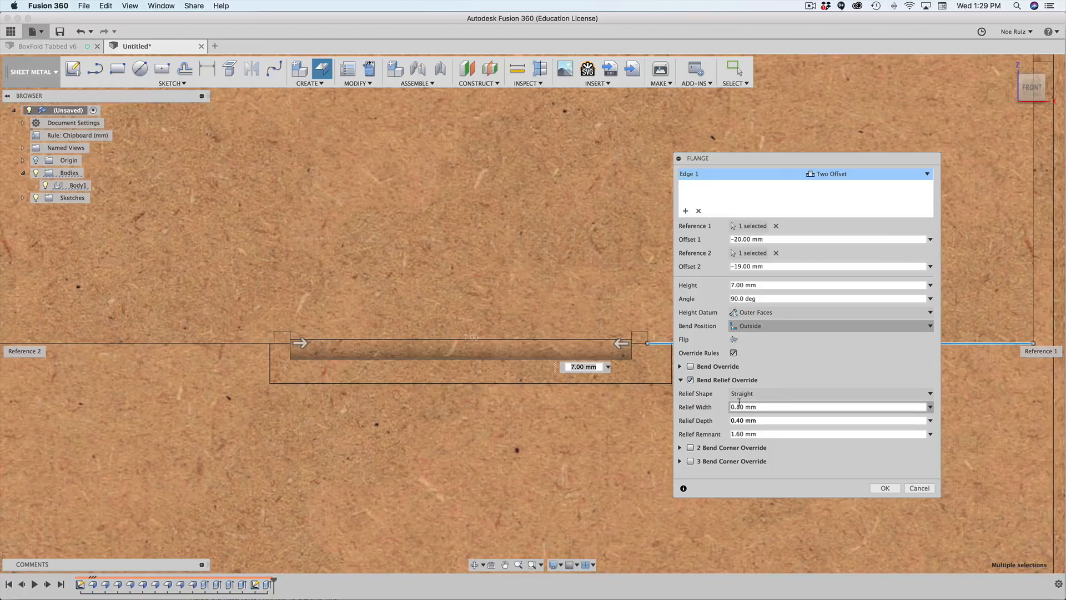
pyautogui.doubleClick(739, 407)
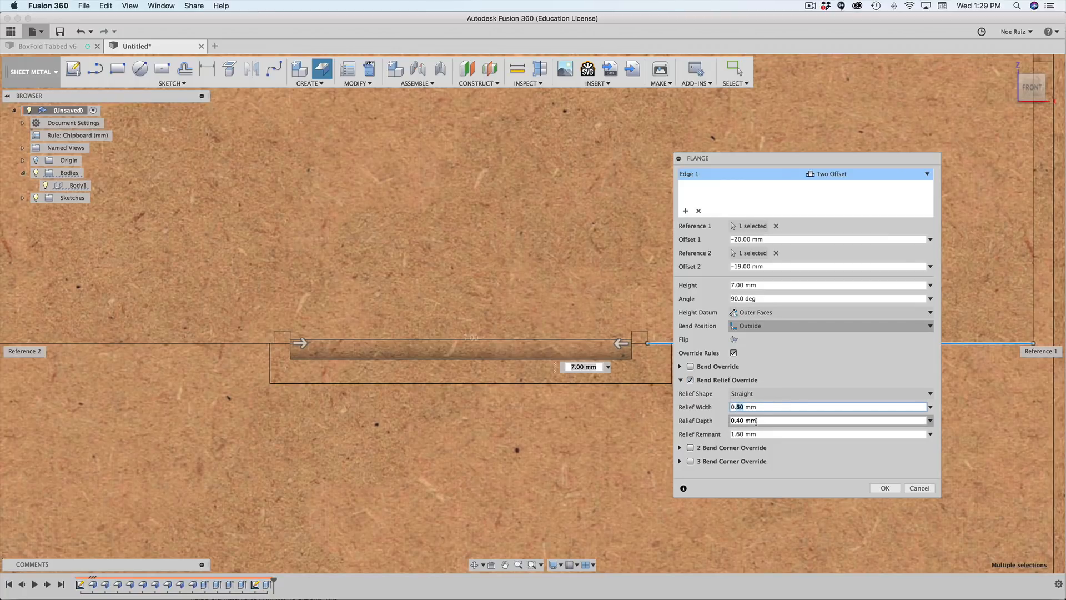
pyautogui.write('2')
pyautogui.press('Tab')
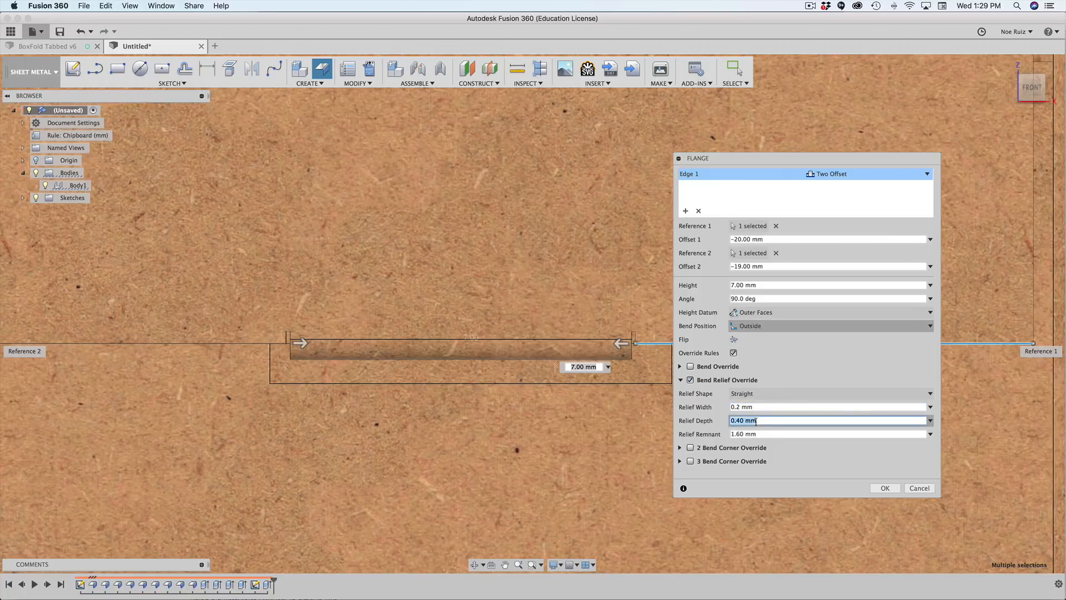
pyautogui.press('Tab')
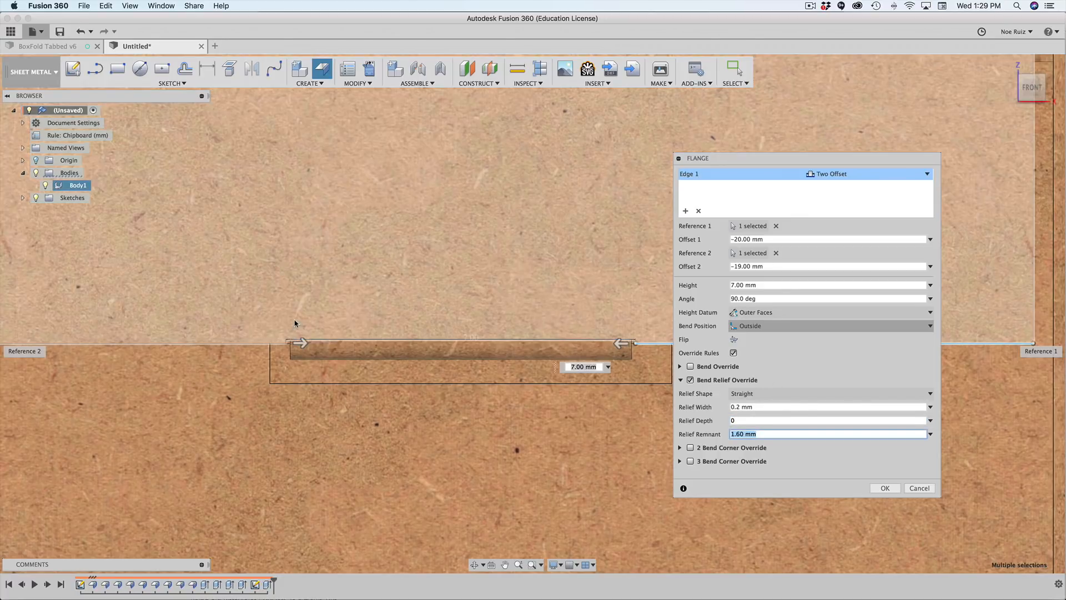
# Inspect the tab's bend at the slot corner and set the bend position to Adjacent.
pyautogui.scroll(5, 264, 330)
pyautogui.scroll(-3, 411, 419)
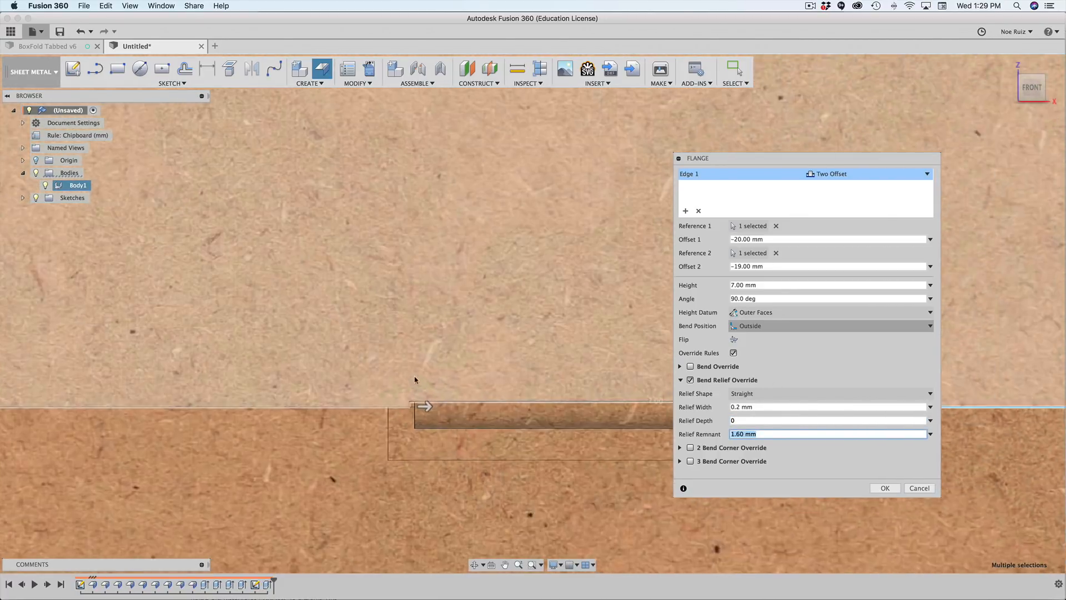
pyautogui.keyDown('shift'); pyautogui.moveTo(411, 420); pyautogui.dragTo(493, 335, button='middle'); pyautogui.keyUp('shift')
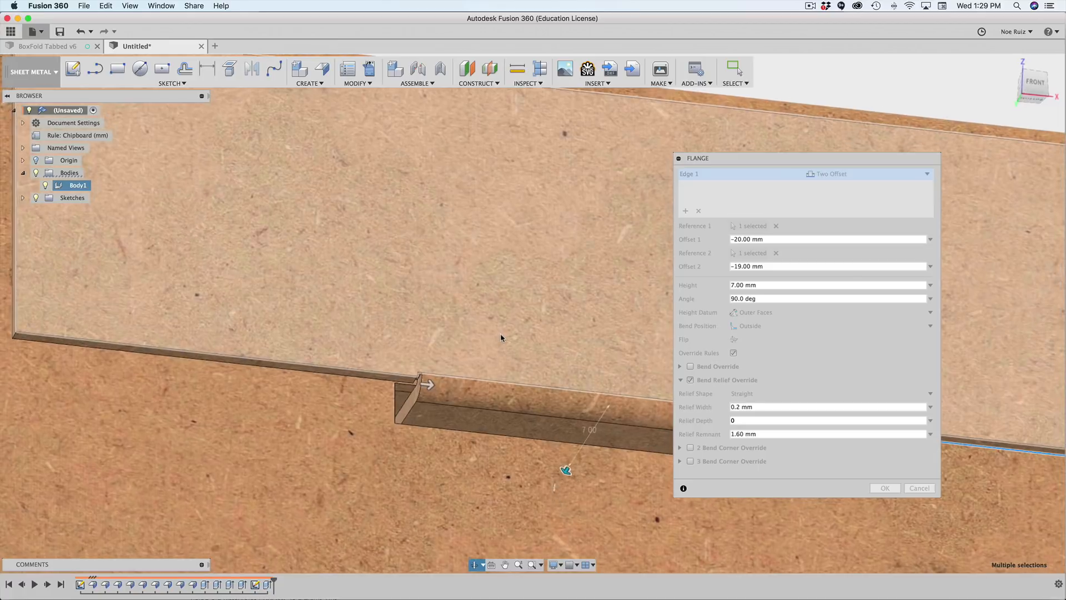
pyautogui.scroll(5, 416, 372)
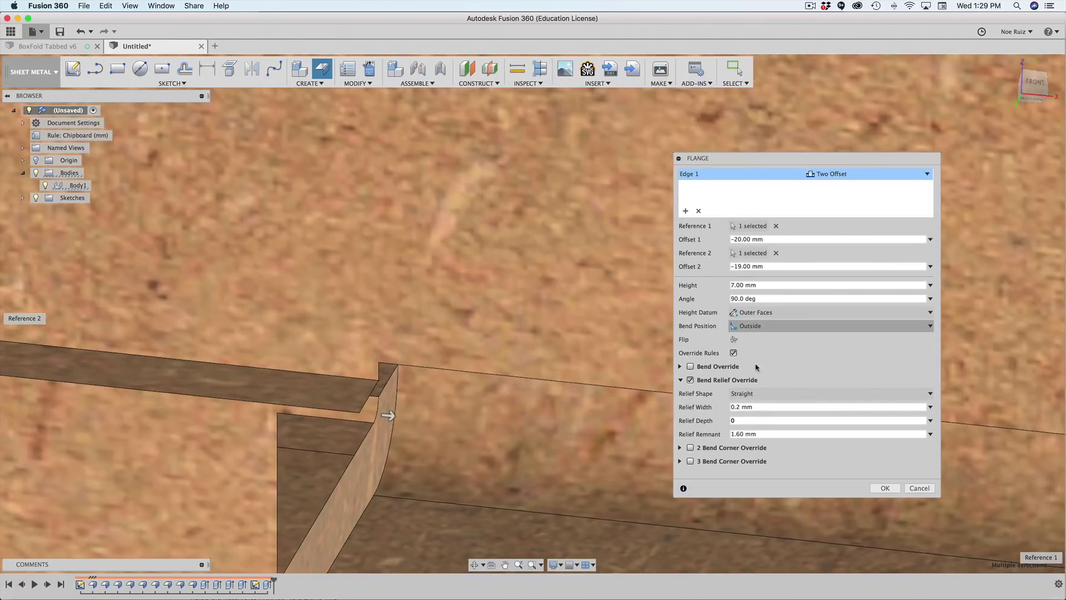
pyautogui.click(769, 327)
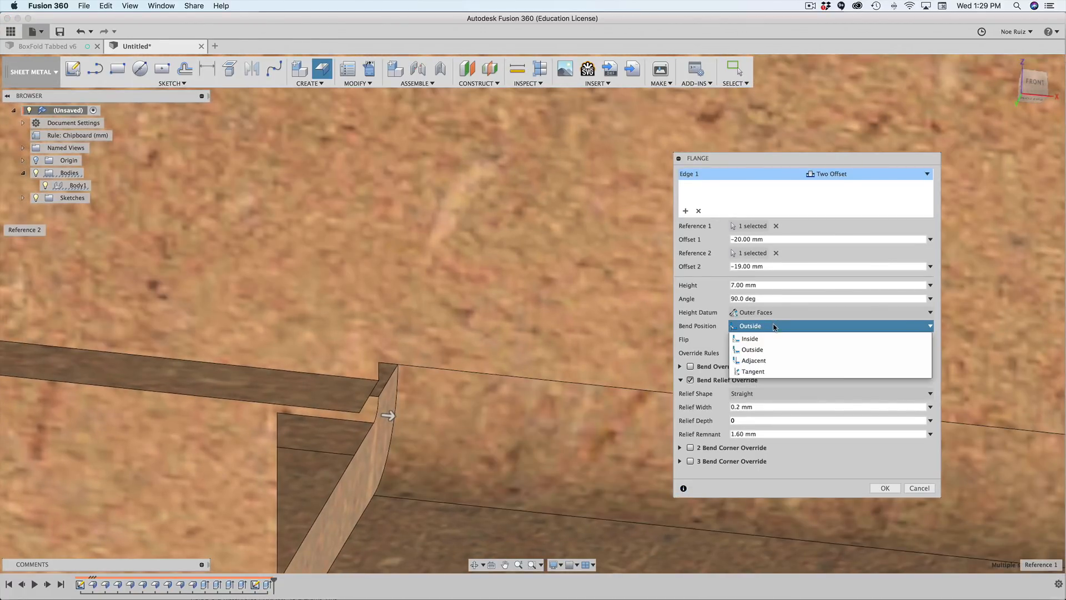
pyautogui.click(776, 362)
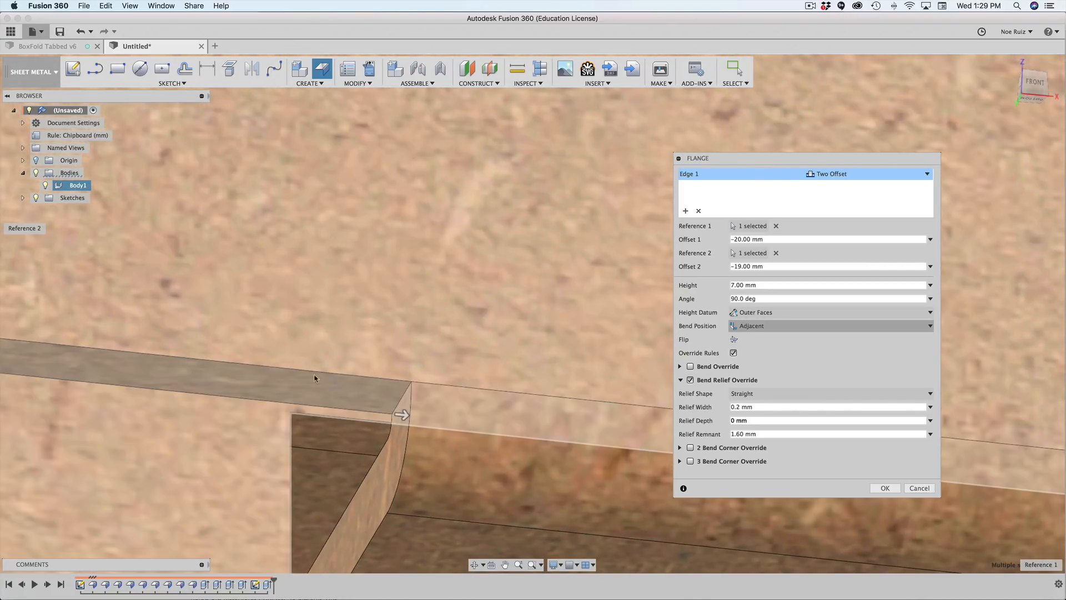
# Shift the tab flange's end closer to the slot's end by setting Offset 2 to -18.20 mm.
pyautogui.scroll(-3, 314, 378)
pyautogui.moveTo(384, 306); pyautogui.dragTo(456, 250, button='middle')
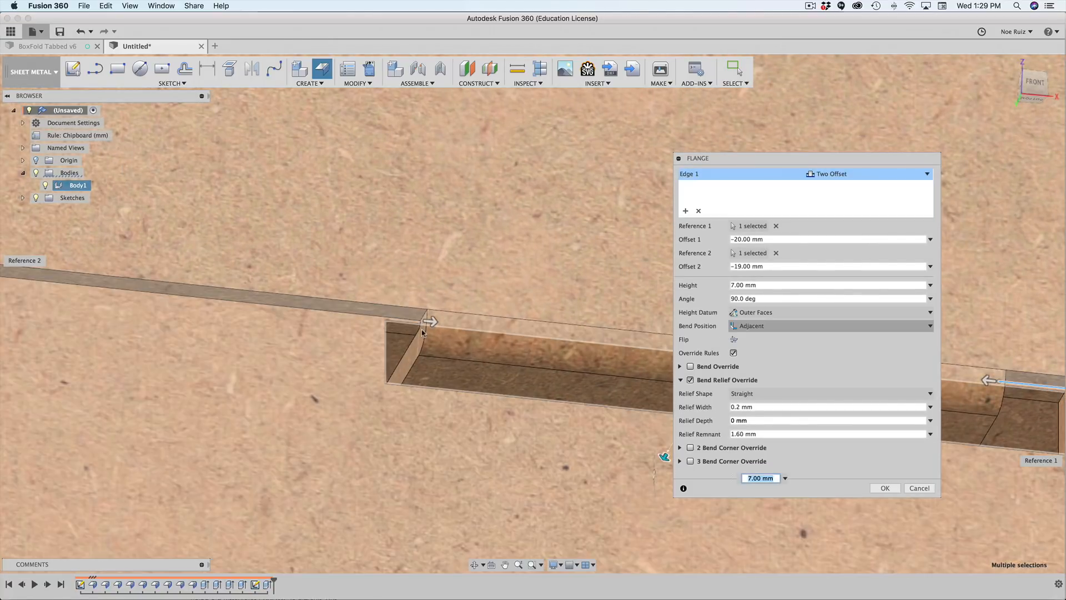
pyautogui.keyDown('shift'); pyautogui.moveTo(421, 329); pyautogui.dragTo(430, 364, button='middle'); pyautogui.keyUp('shift')
pyautogui.scroll(6, 439, 347)
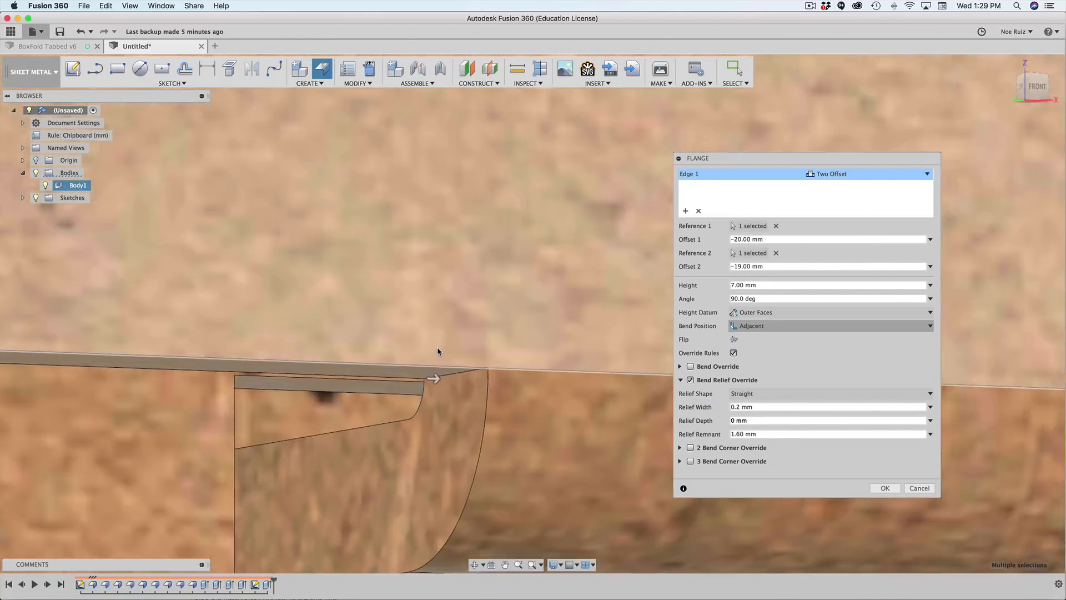
pyautogui.scroll(-3, 438, 351)
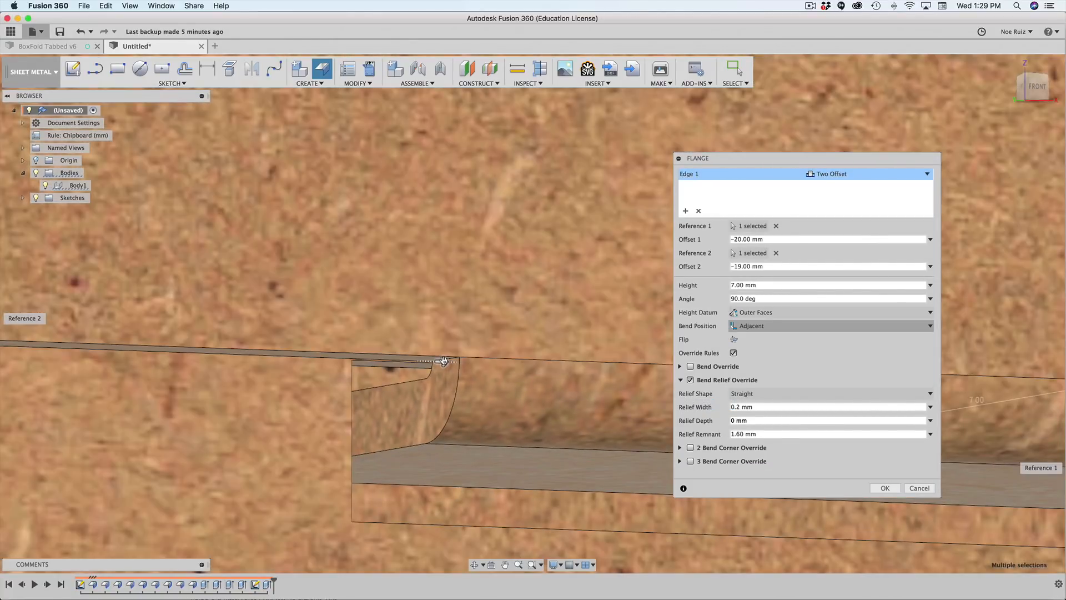
pyautogui.moveTo(444, 361); pyautogui.dragTo(390, 360)
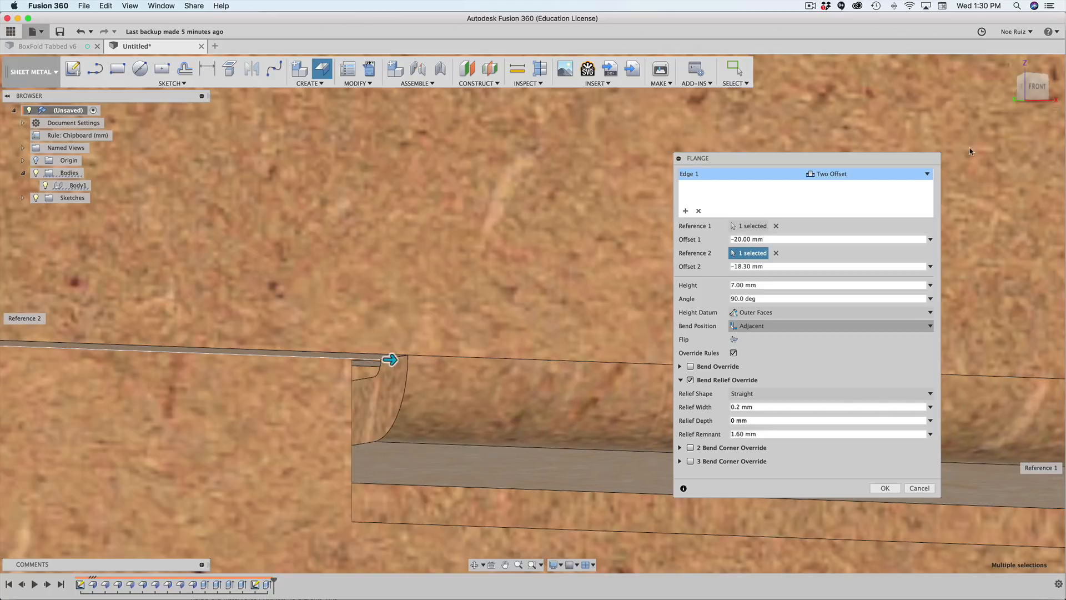
pyautogui.click(1036, 86)
pyautogui.scroll(2, 255, 392)
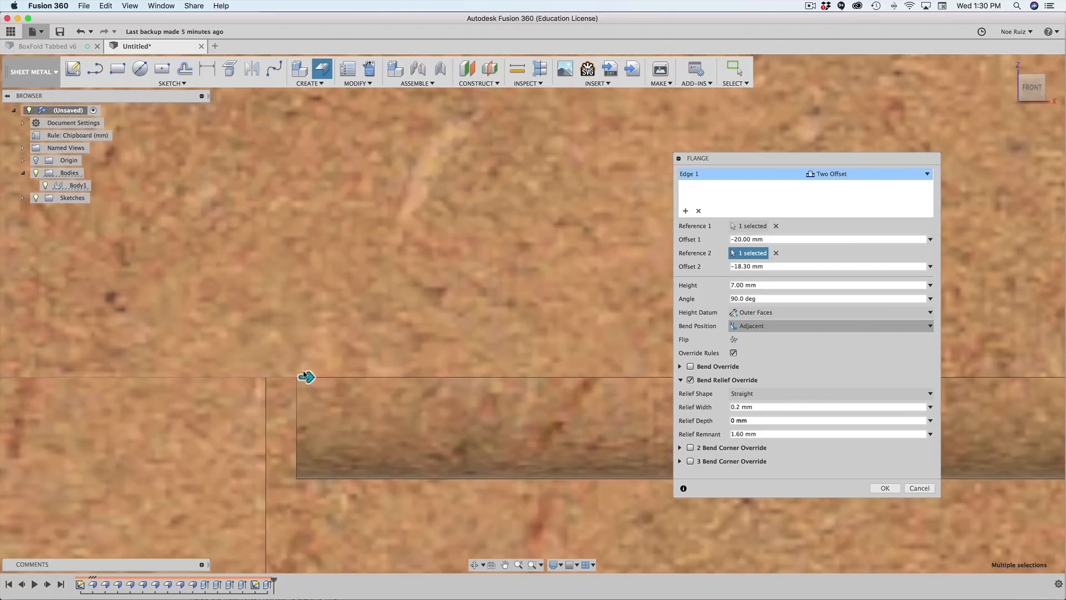
pyautogui.moveTo(306, 377)
pyautogui.mouseDown()
pyautogui.moveTo(269, 375)
pyautogui.moveTo(291, 378)
pyautogui.mouseUp()
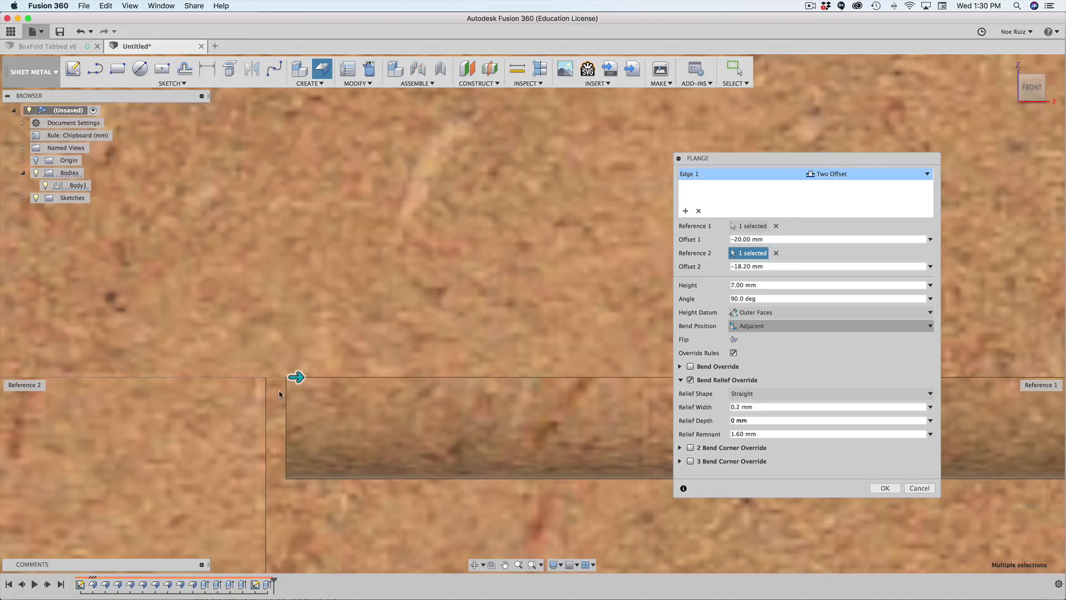
# Set the tab flange's Offset 1 to -18.2 mm and create the flange.
pyautogui.scroll(-5, 279, 394)
pyautogui.moveTo(661, 384); pyautogui.dragTo(355, 389, button='middle')
pyautogui.moveTo(661, 376); pyautogui.dragTo(175, 400, button='middle')
pyautogui.scroll(-5, 571, 351)
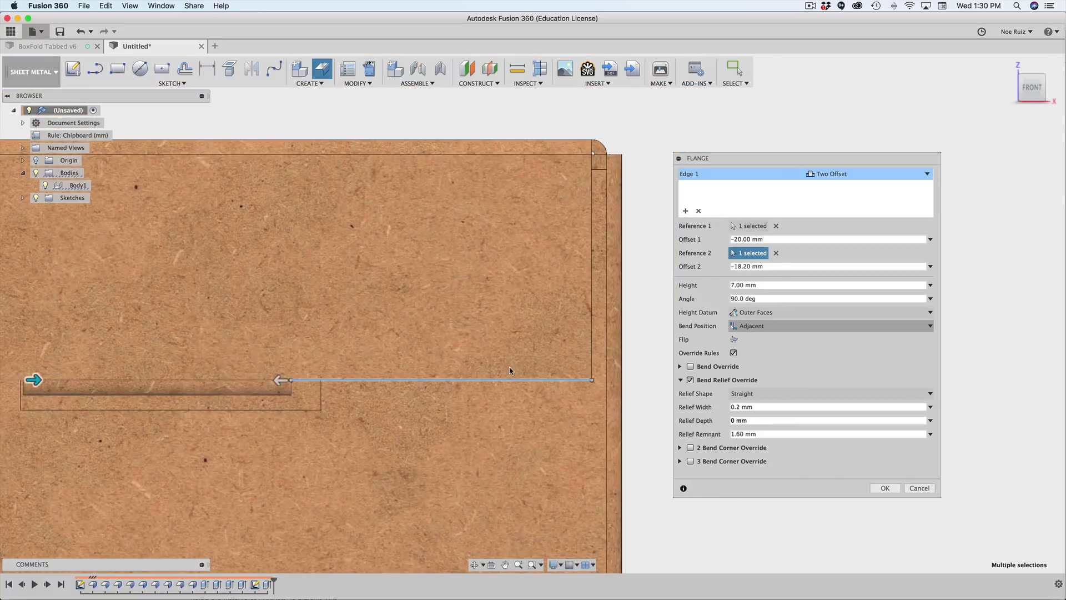
pyautogui.scroll(6, 256, 399)
pyautogui.moveTo(347, 344); pyautogui.dragTo(431, 347)
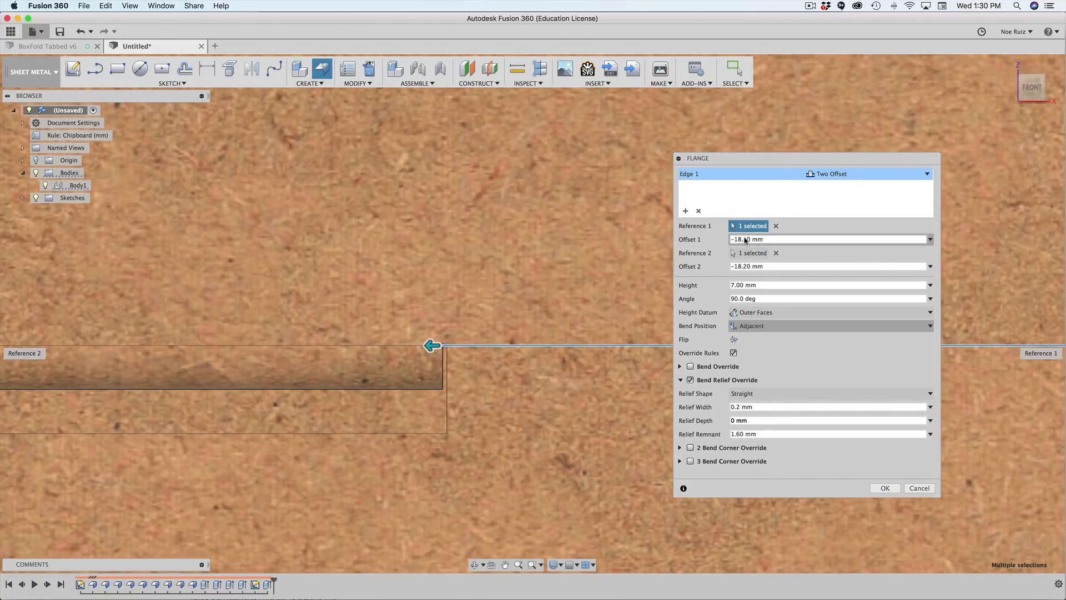
pyautogui.write('2')
pyautogui.scroll(-6, 461, 307)
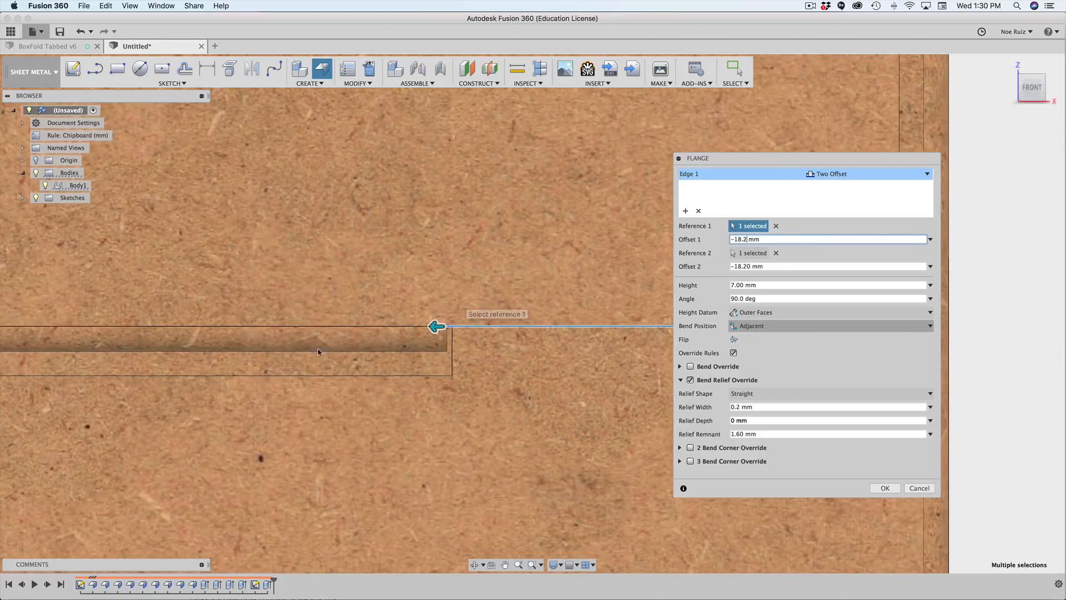
pyautogui.moveTo(338, 310); pyautogui.dragTo(510, 303, button='middle')
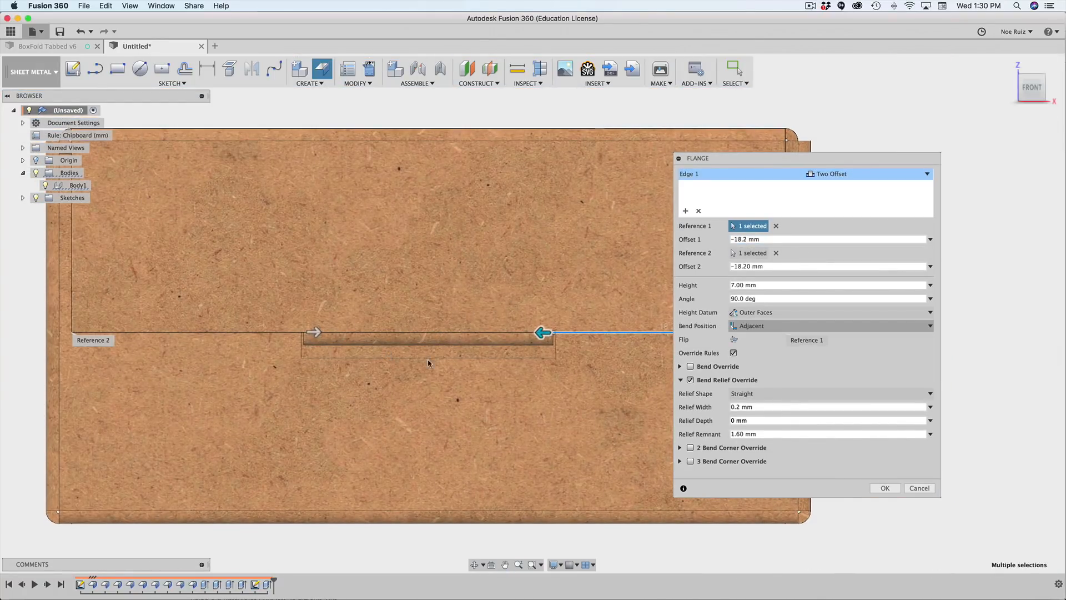
pyautogui.keyDown('shift'); pyautogui.moveTo(428, 363); pyautogui.dragTo(458, 348, button='middle'); pyautogui.keyUp('shift')
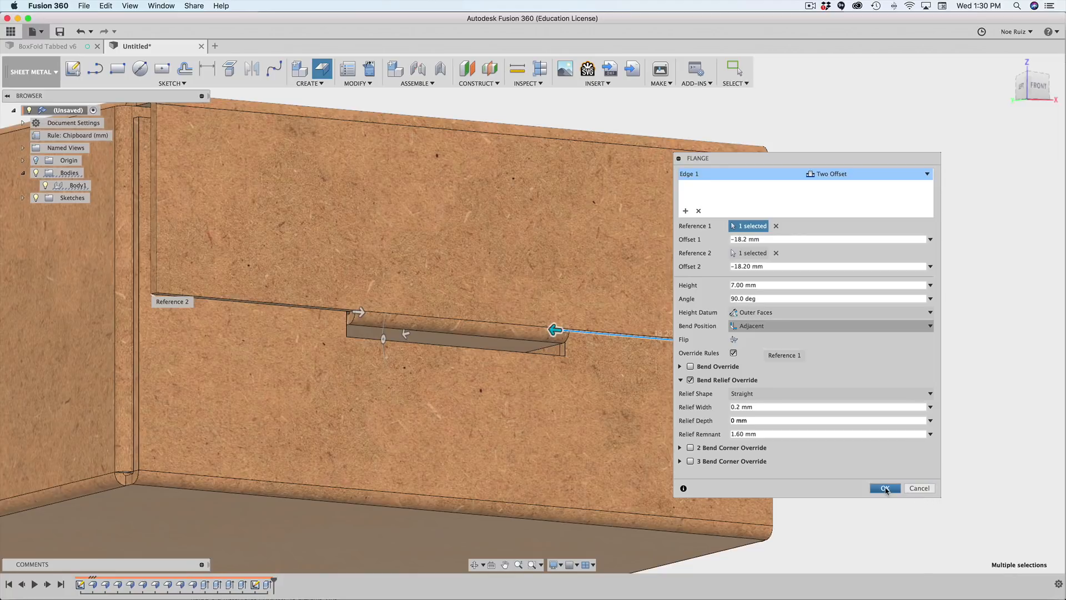
pyautogui.click(885, 488)
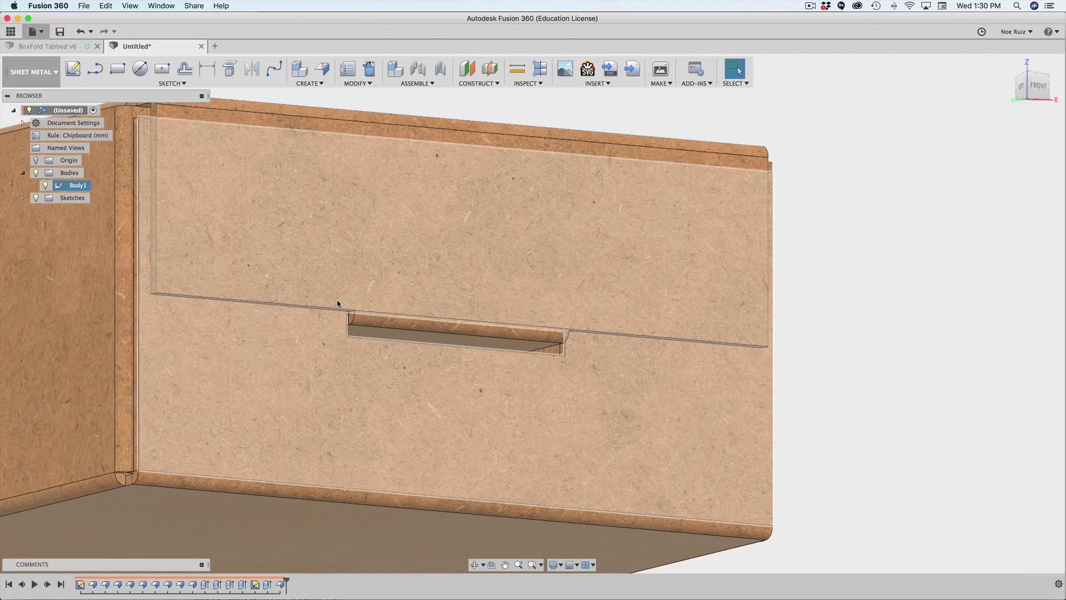
# Measure the minimum distance between the slot face and the neighbouring edge at the tab's end.
pyautogui.scroll(5, 843, 285)
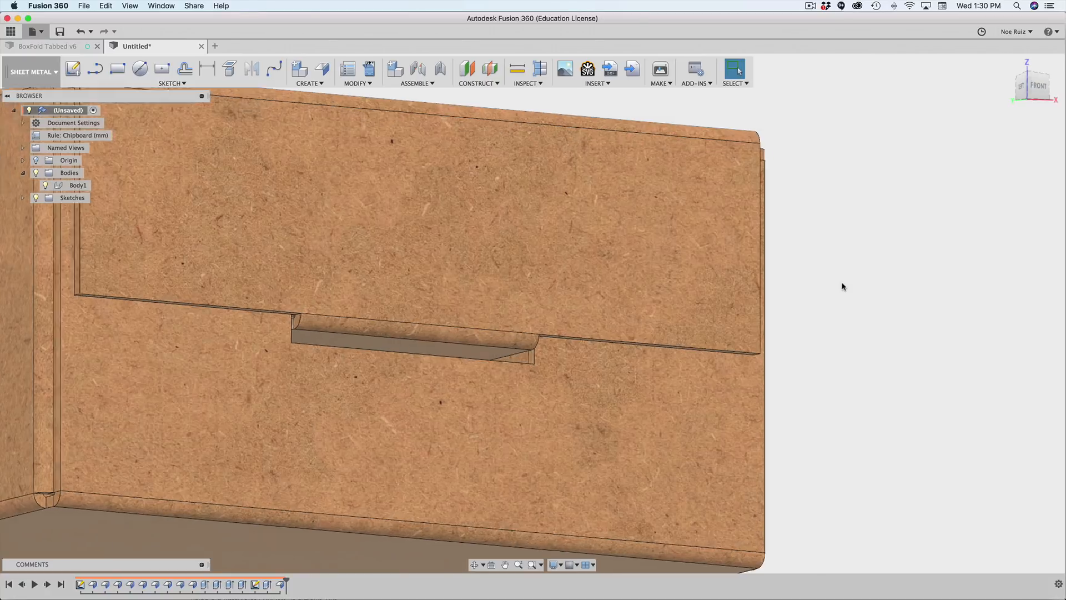
pyautogui.moveTo(531, 378); pyautogui.dragTo(847, 284, button='middle')
pyautogui.keyDown('shift'); pyautogui.moveTo(804, 340); pyautogui.dragTo(757, 334, button='middle'); pyautogui.keyUp('shift')
pyautogui.scroll(5, 558, 209)
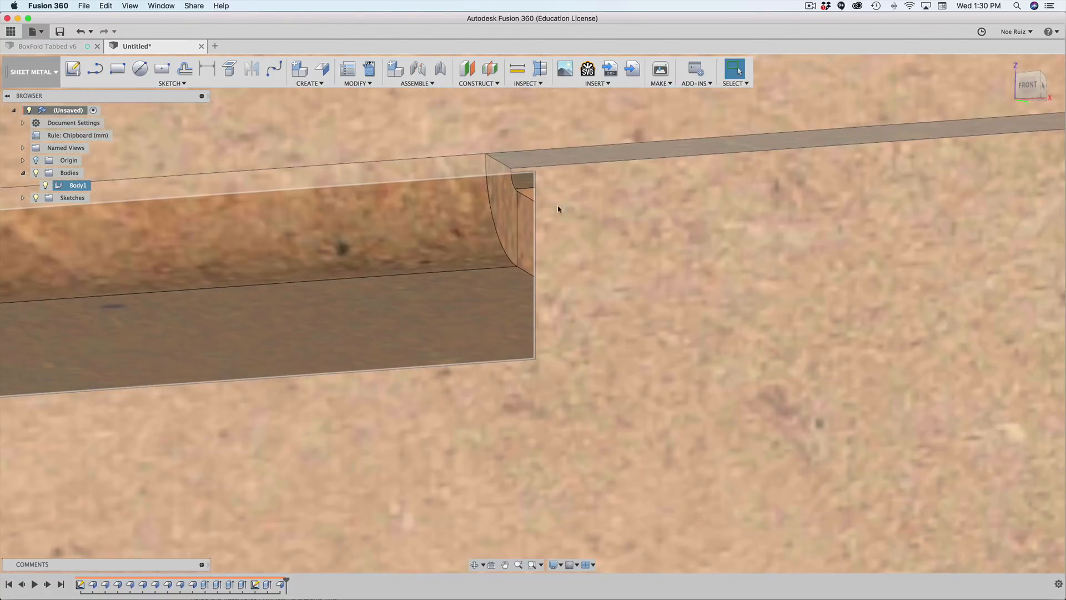
pyautogui.click(524, 180)
pyautogui.keyDown('shift'); pyautogui.click(526, 198); pyautogui.keyUp('shift')
pyautogui.scroll(-6, 524, 204)
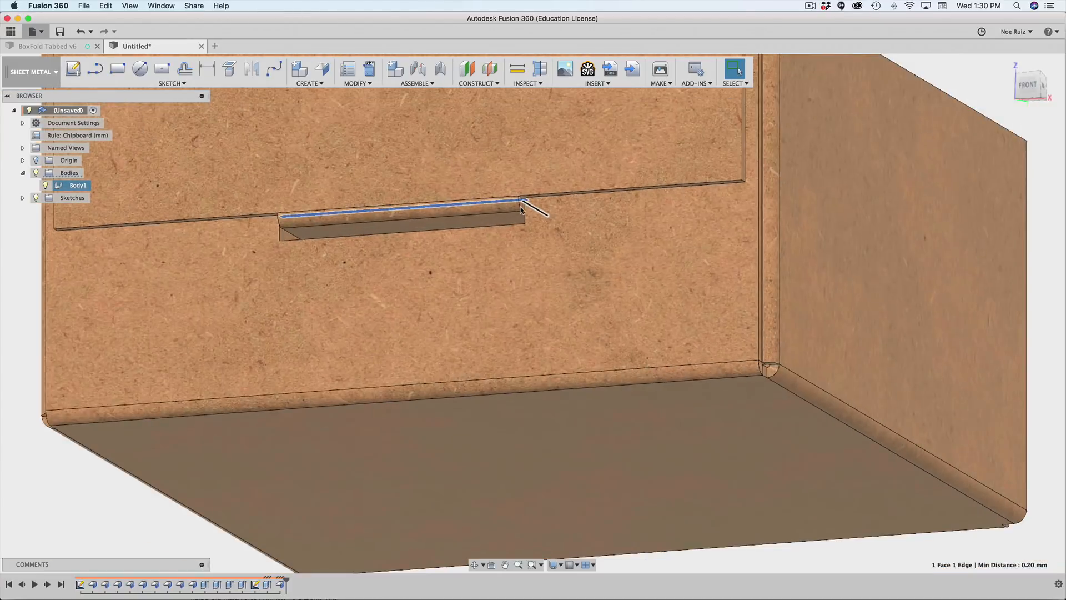
pyautogui.scroll(-4, 521, 210)
pyautogui.click(857, 442)
# Unfold all bends of the box with its bottom face as the stationary entity.
pyautogui.scroll(-5, 878, 382)
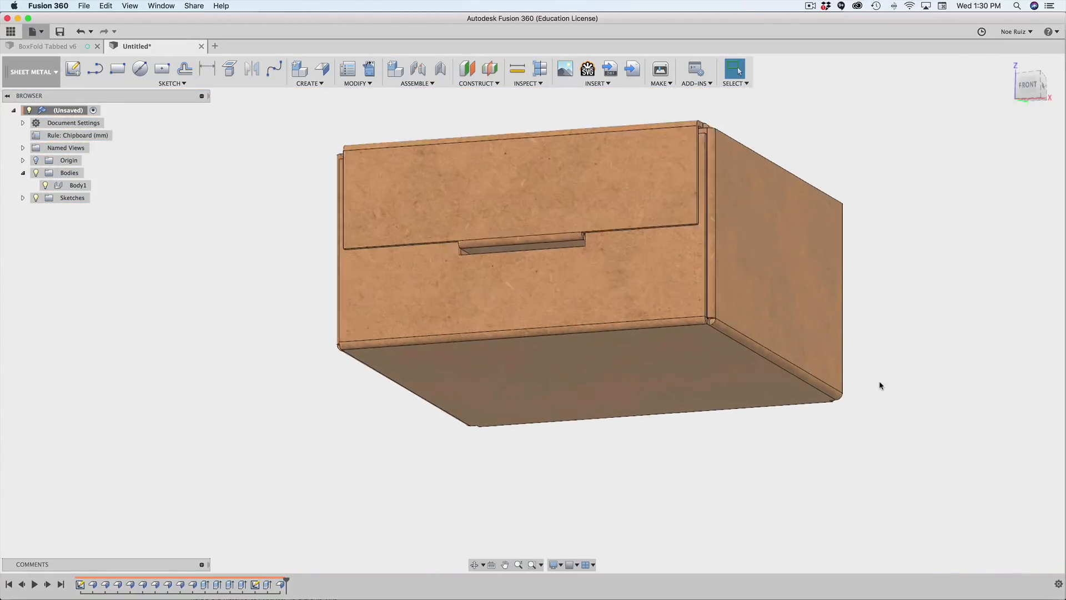
pyautogui.moveTo(910, 298); pyautogui.dragTo(750, 300, button='middle')
pyautogui.click(366, 74)
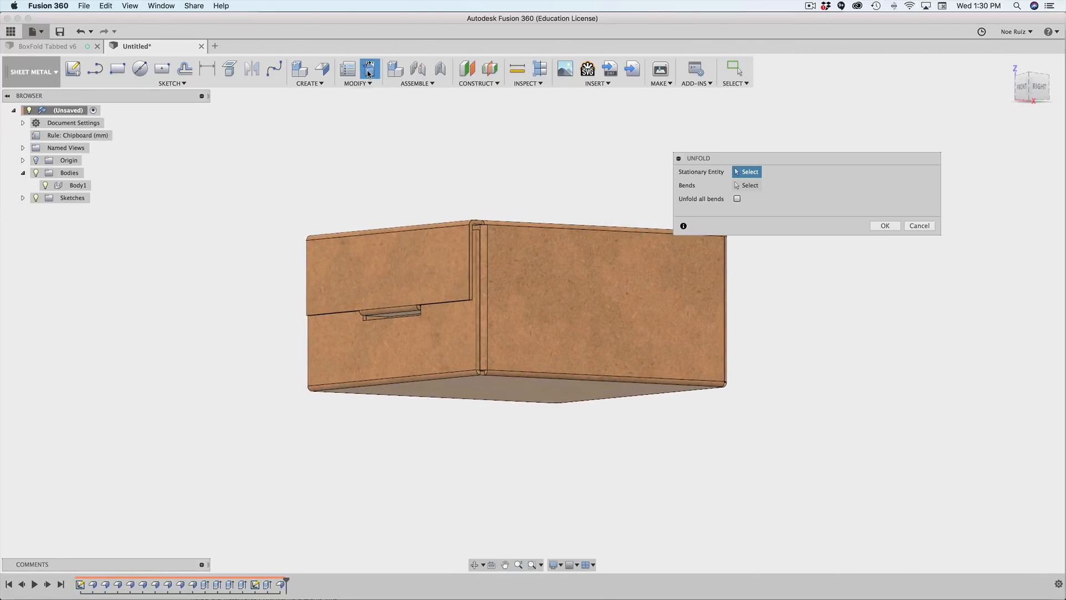
pyautogui.keyDown('shift'); pyautogui.moveTo(215, 298); pyautogui.dragTo(462, 401, button='middle'); pyautogui.keyUp('shift')
pyautogui.click(461, 401)
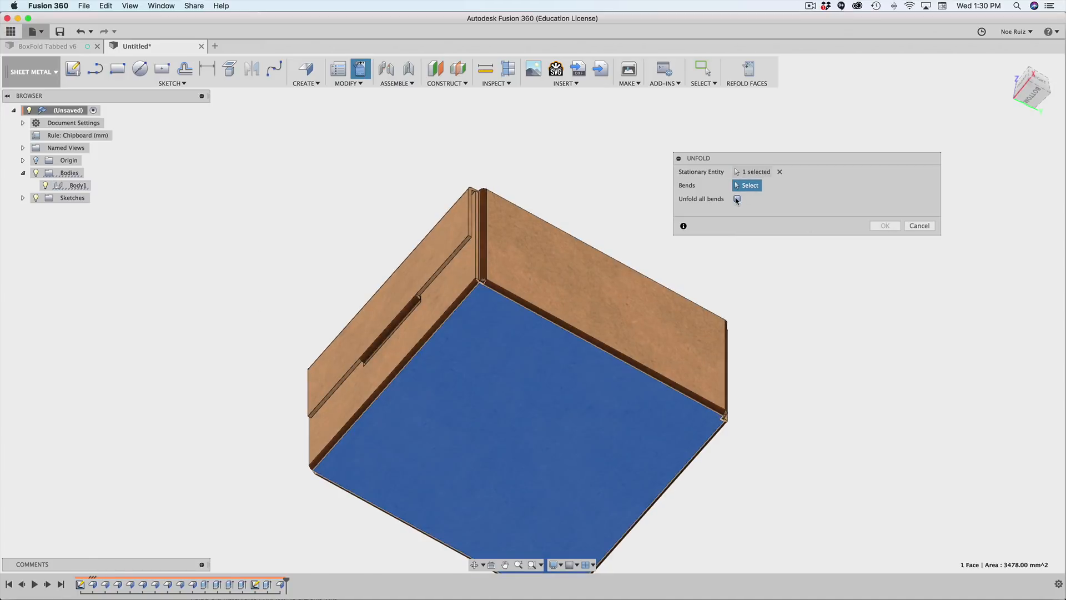
pyautogui.click(737, 199)
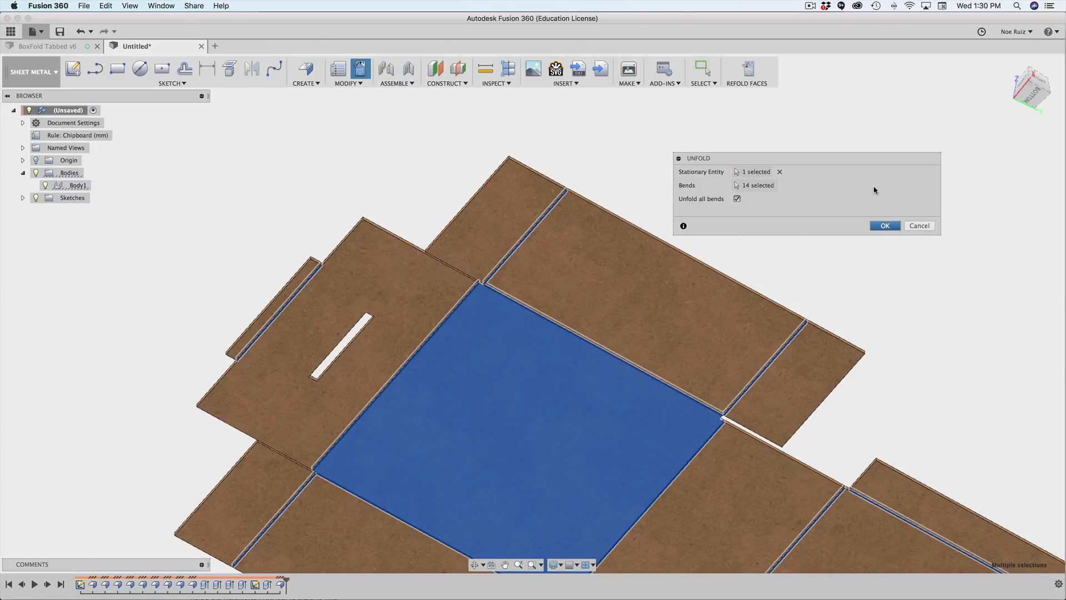
pyautogui.click(884, 225)
pyautogui.scroll(-3, 859, 169)
pyautogui.keyDown('shift'); pyautogui.moveTo(859, 169); pyautogui.dragTo(708, 312, button='middle'); pyautogui.keyUp('shift')
pyautogui.moveTo(744, 357); pyautogui.dragTo(742, 448, button='middle')
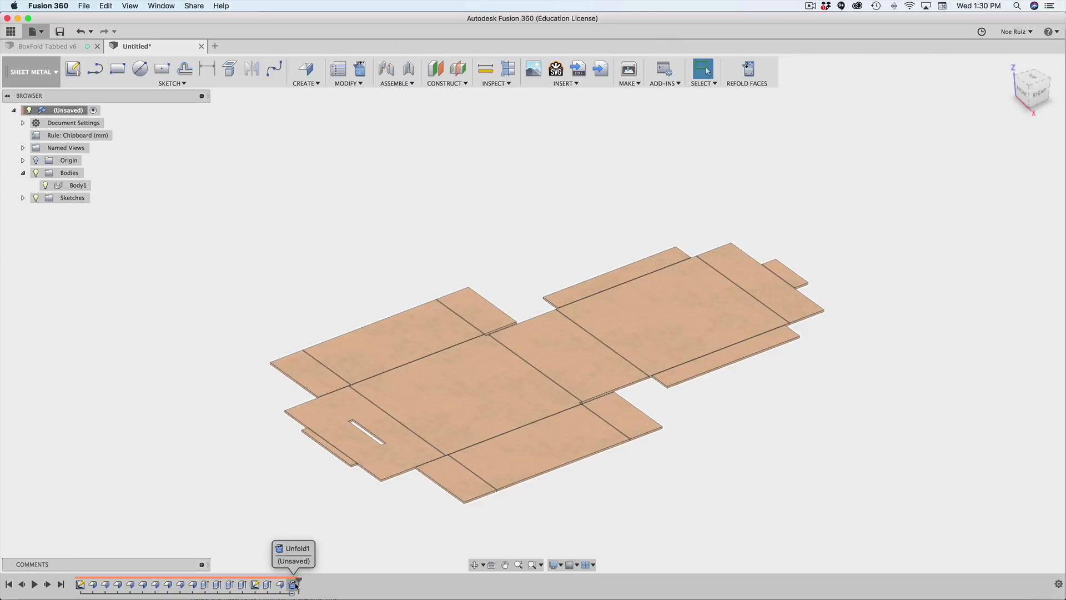
# Examine the unfolded box layout and the corner relief notch between the back panel and the adjacent side flap.
pyautogui.moveTo(297, 495); pyautogui.dragTo(271, 494, button='middle')
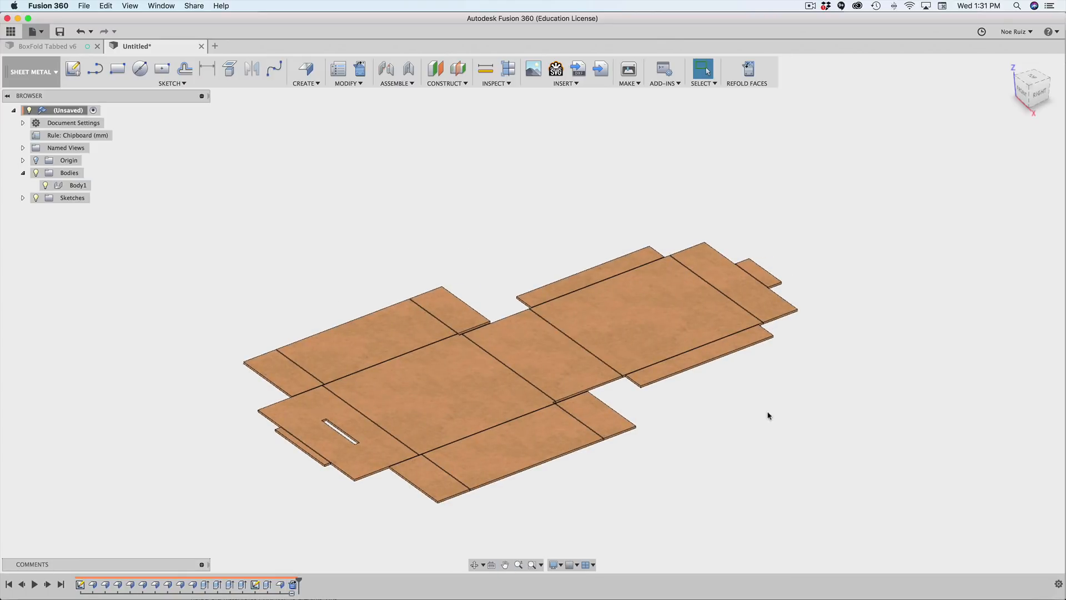
pyautogui.keyDown('shift'); pyautogui.moveTo(768, 415); pyautogui.dragTo(674, 423, button='middle'); pyautogui.keyUp('shift')
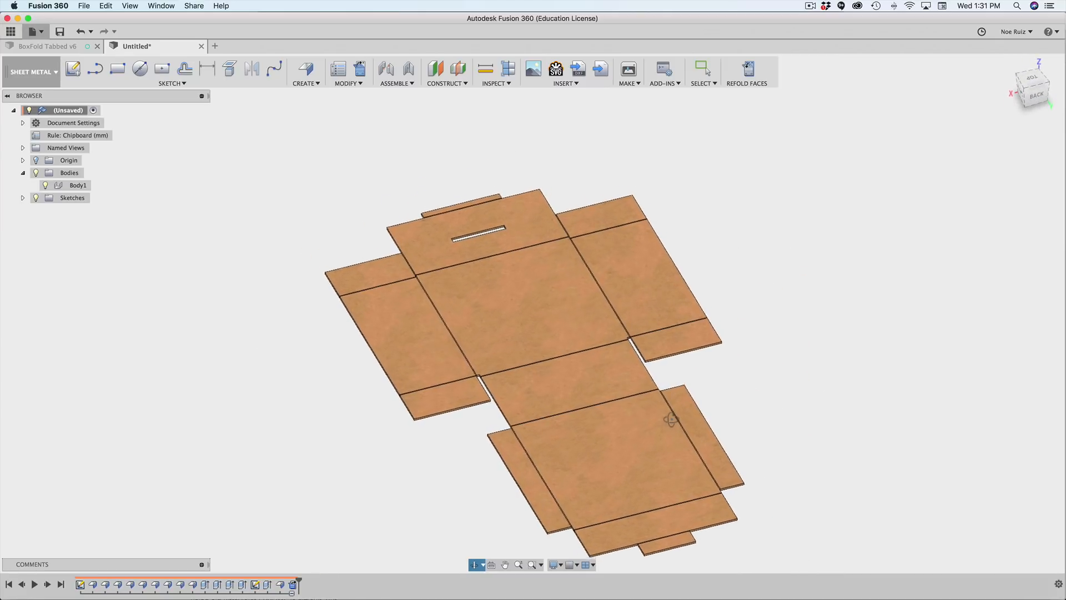
pyautogui.scroll(3, 655, 316)
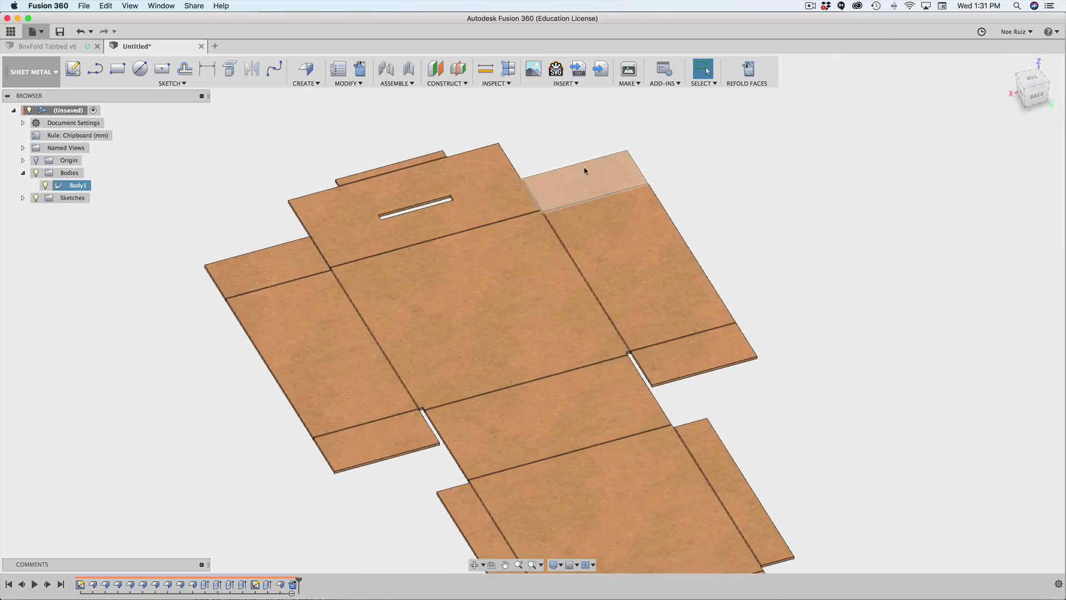
pyautogui.scroll(10, 655, 372)
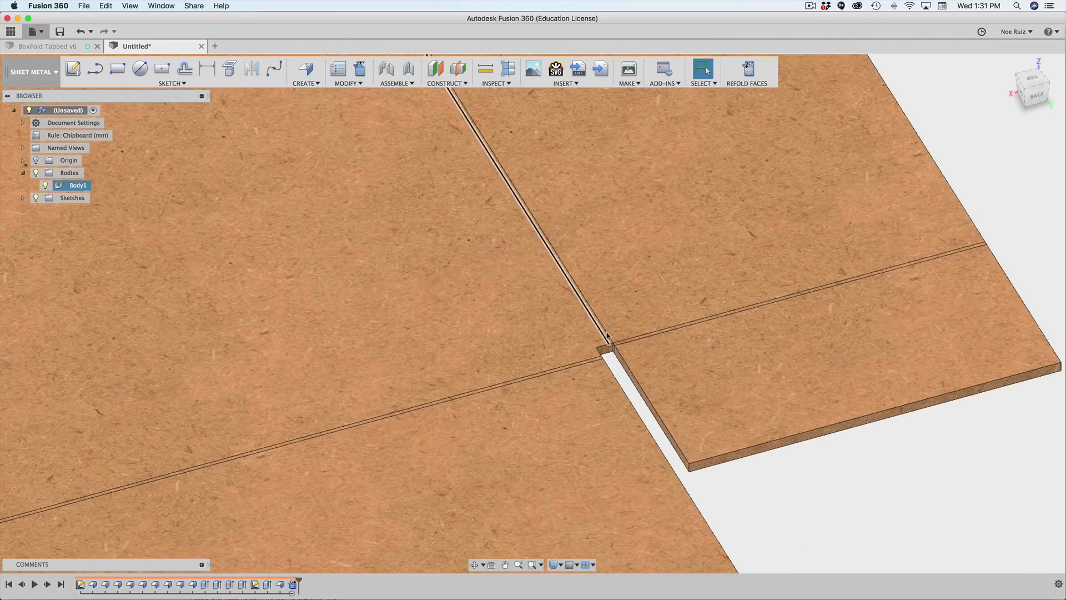
pyautogui.scroll(-2, 618, 353)
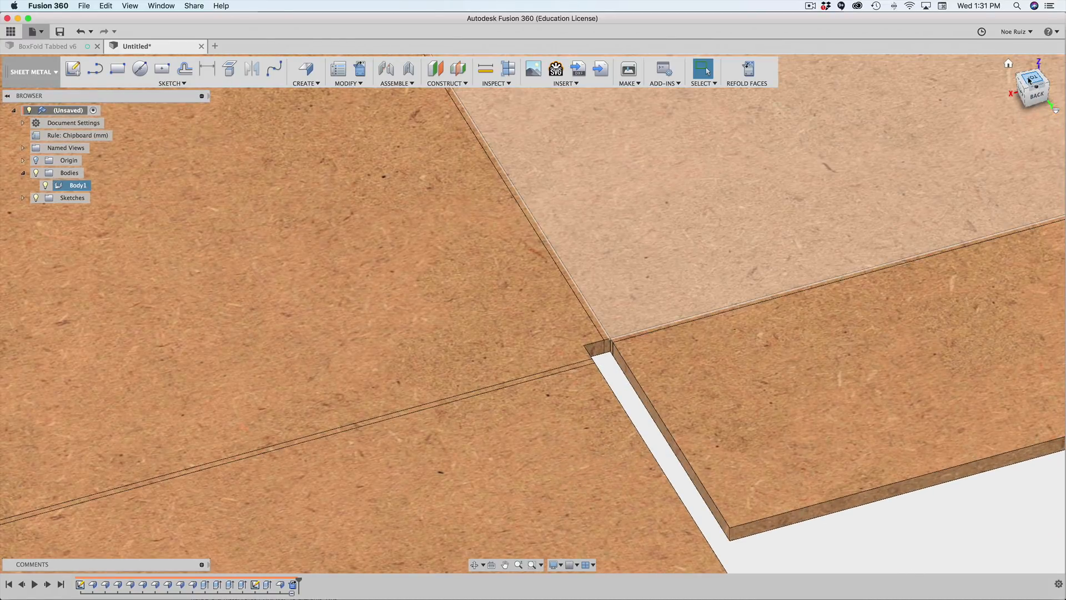
pyautogui.click(1029, 80)
pyautogui.moveTo(802, 297); pyautogui.dragTo(641, 336, button='middle')
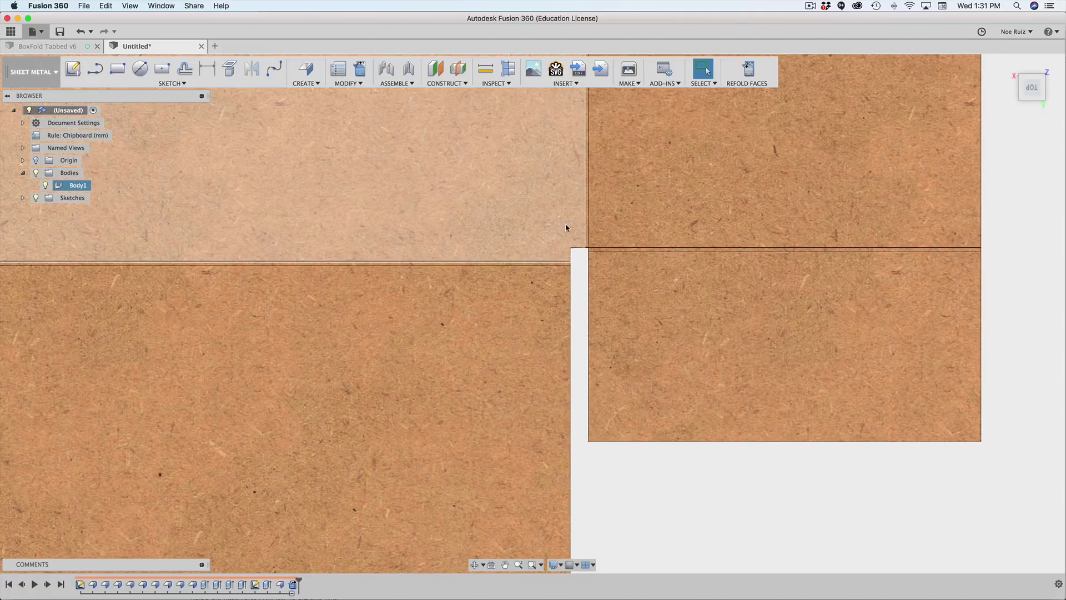
pyautogui.scroll(5, 570, 244)
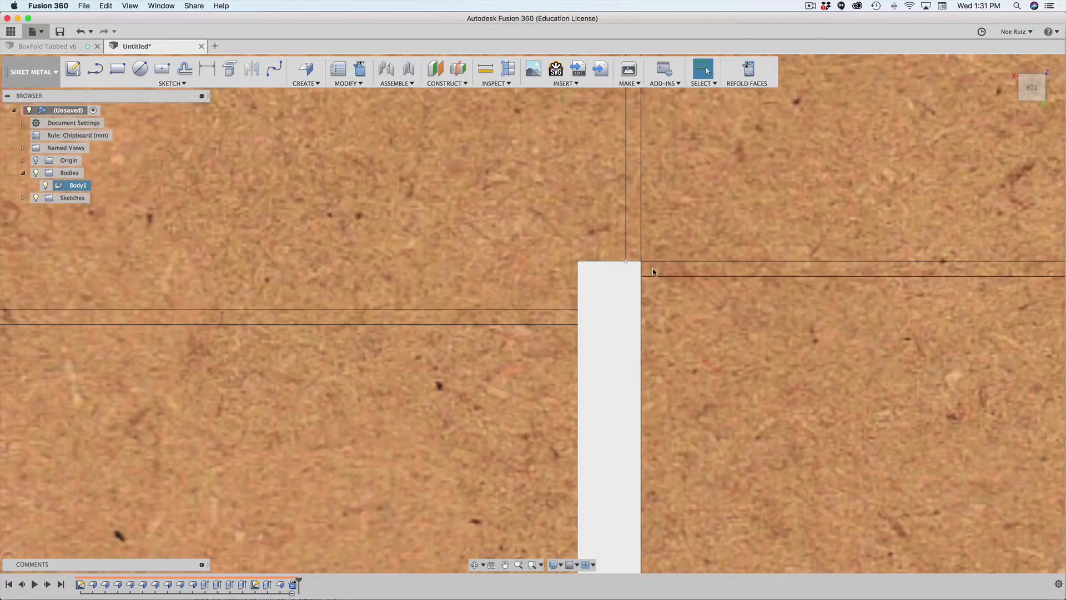
pyautogui.scroll(-4, 647, 267)
pyautogui.keyDown('shift'); pyautogui.moveTo(647, 362); pyautogui.dragTo(640, 1, button='middle'); pyautogui.keyUp('shift')
pyautogui.scroll(1, 628, 325)
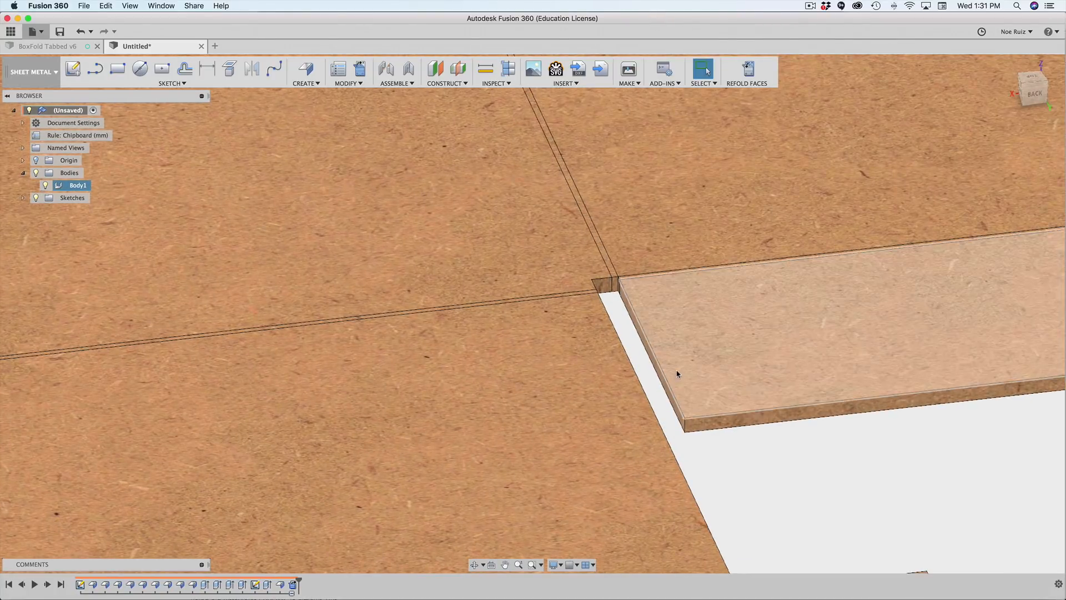
pyautogui.scroll(4, 662, 339)
pyautogui.scroll(4, 557, 184)
pyautogui.scroll(-7, 604, 265)
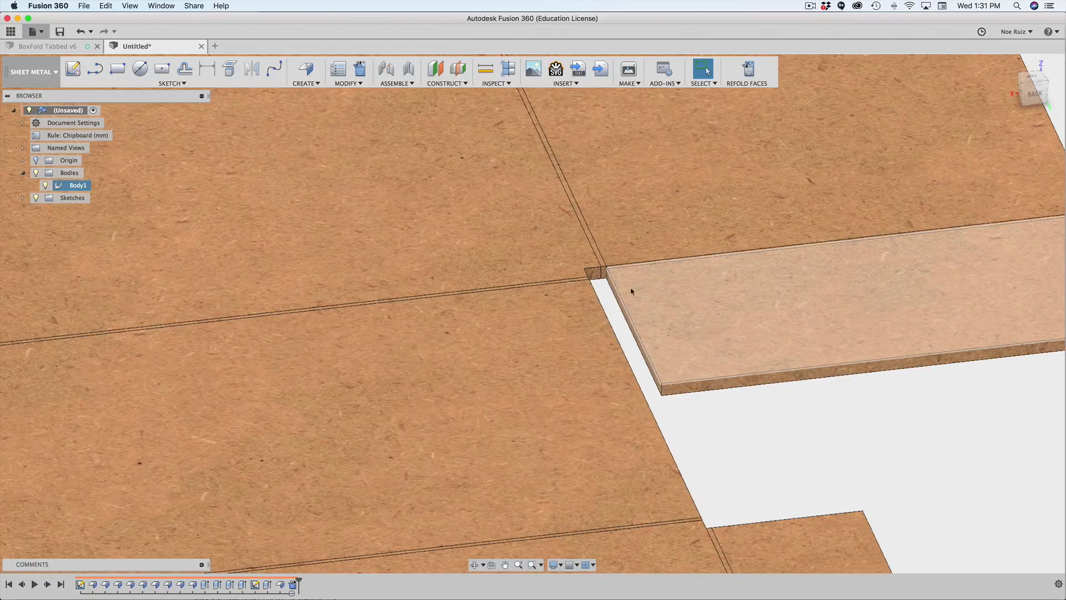
pyautogui.scroll(3, 607, 285)
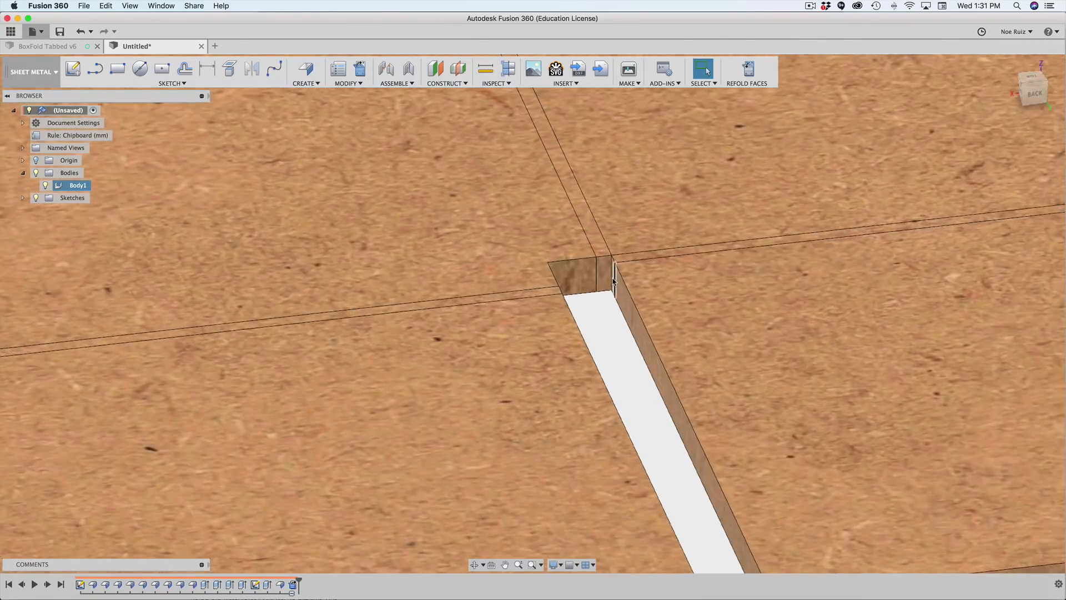
# Switch to the Model workspace and start a Draft on the rear side flap's long edge face, using the small corner notch face as plane.
pyautogui.press('s')
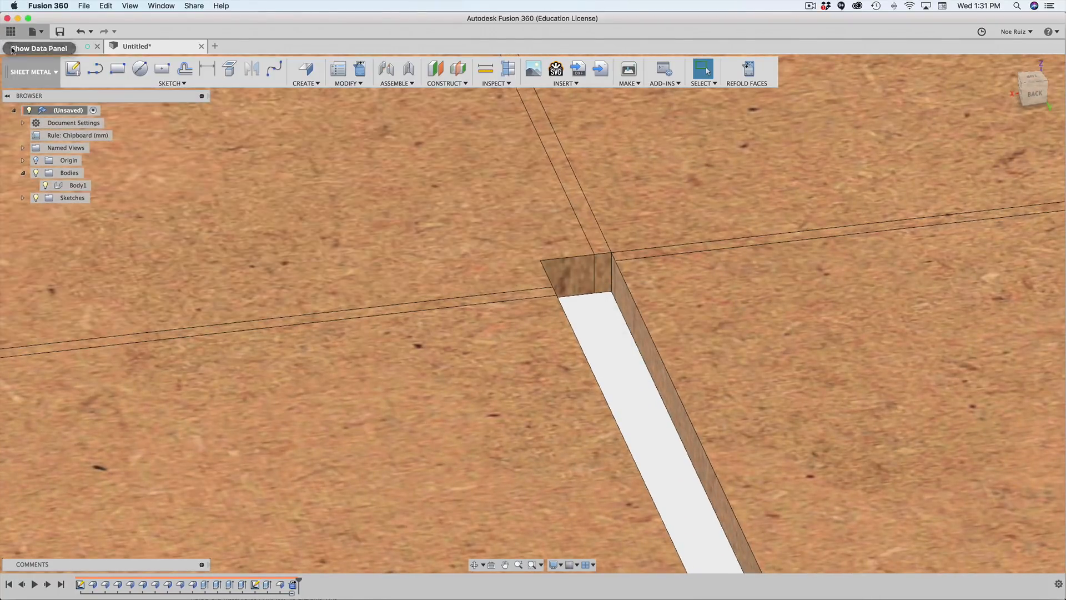
pyautogui.click(34, 75)
pyautogui.click(47, 104)
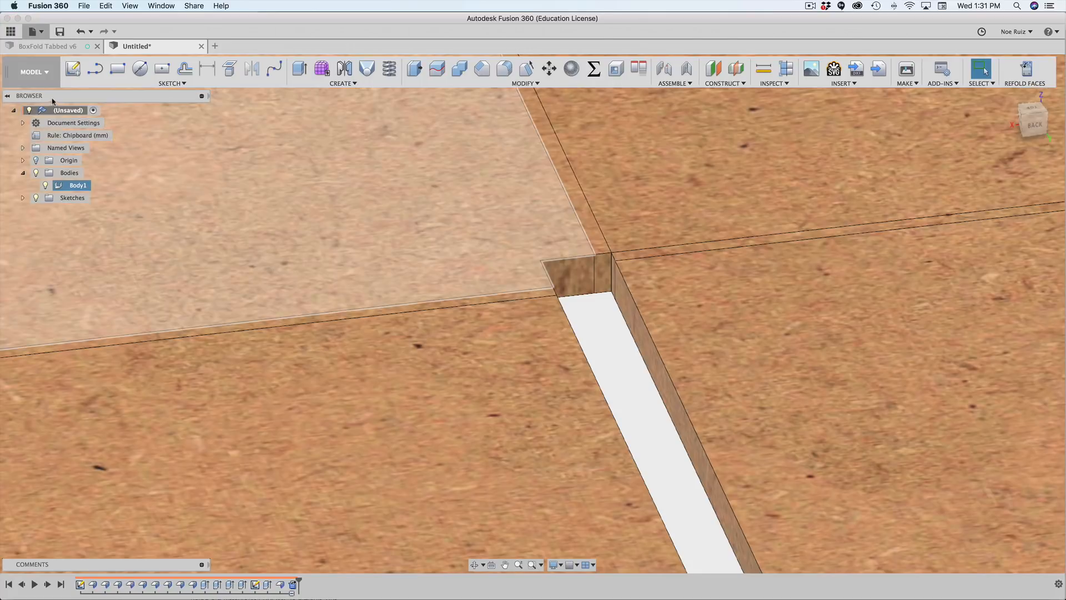
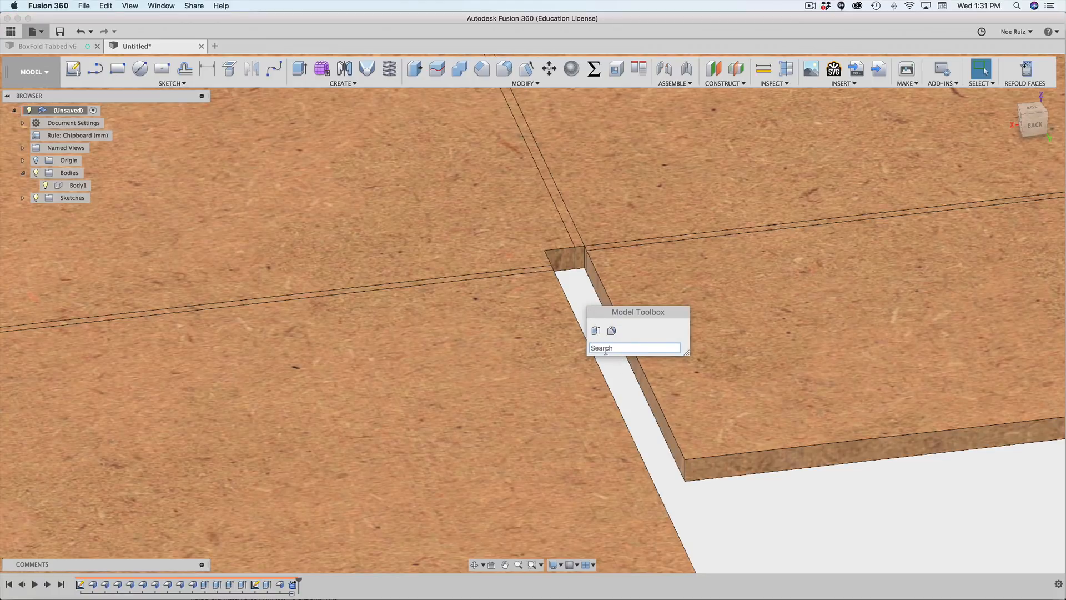
pyautogui.write('dra')
pyautogui.click(613, 365)
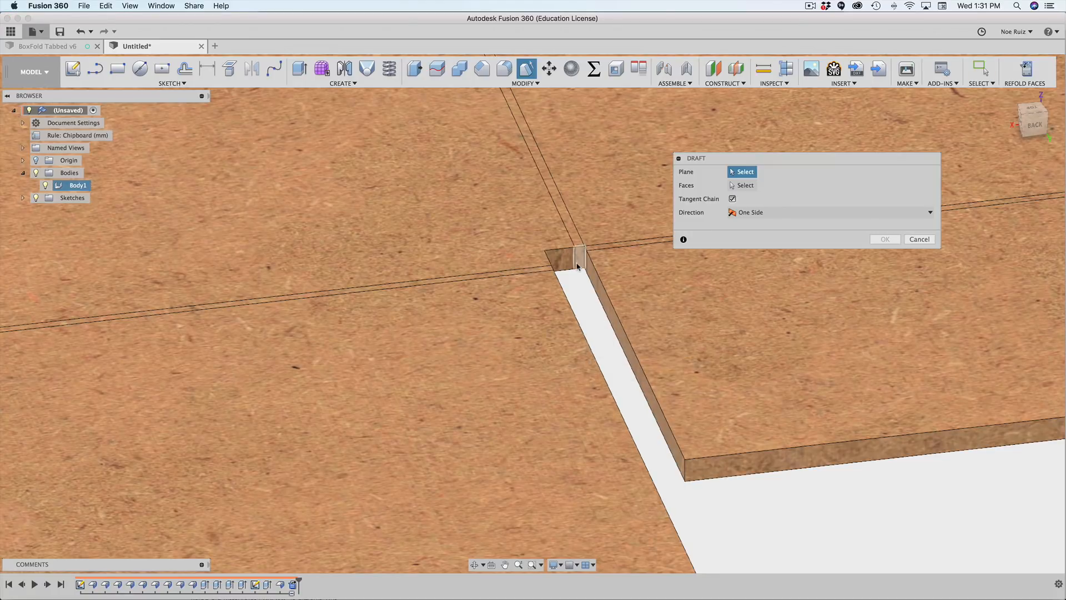
pyautogui.scroll(5, 583, 239)
pyautogui.click(587, 252)
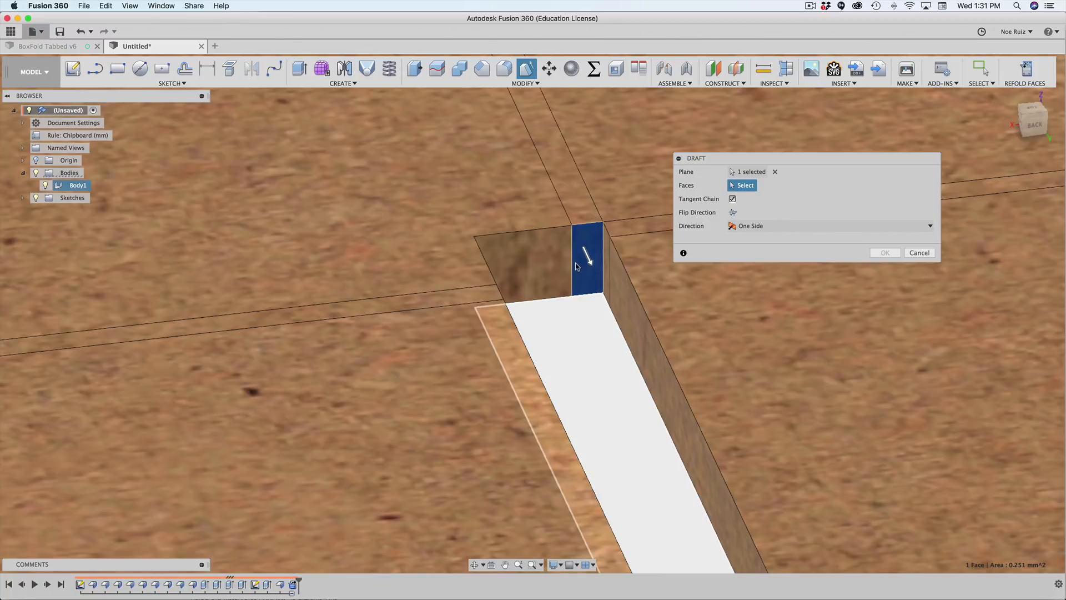
pyautogui.scroll(-3, 576, 267)
pyautogui.click(617, 331)
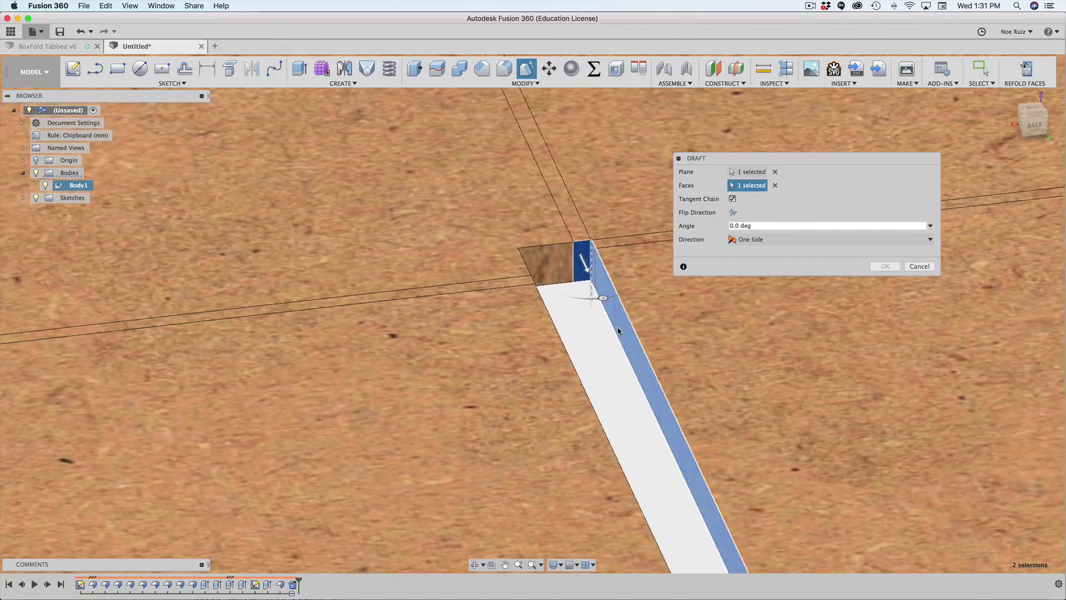
# Taper the rear side flap's edge face away from the back panel with a 30 degree draft angle.
pyautogui.scroll(-3, 615, 330)
pyautogui.keyDown('shift'); pyautogui.moveTo(615, 330); pyautogui.dragTo(580, 383, button='middle'); pyautogui.keyUp('shift')
pyautogui.moveTo(581, 384); pyautogui.dragTo(493, 465, button='middle')
pyautogui.moveTo(555, 345); pyautogui.dragTo(592, 349)
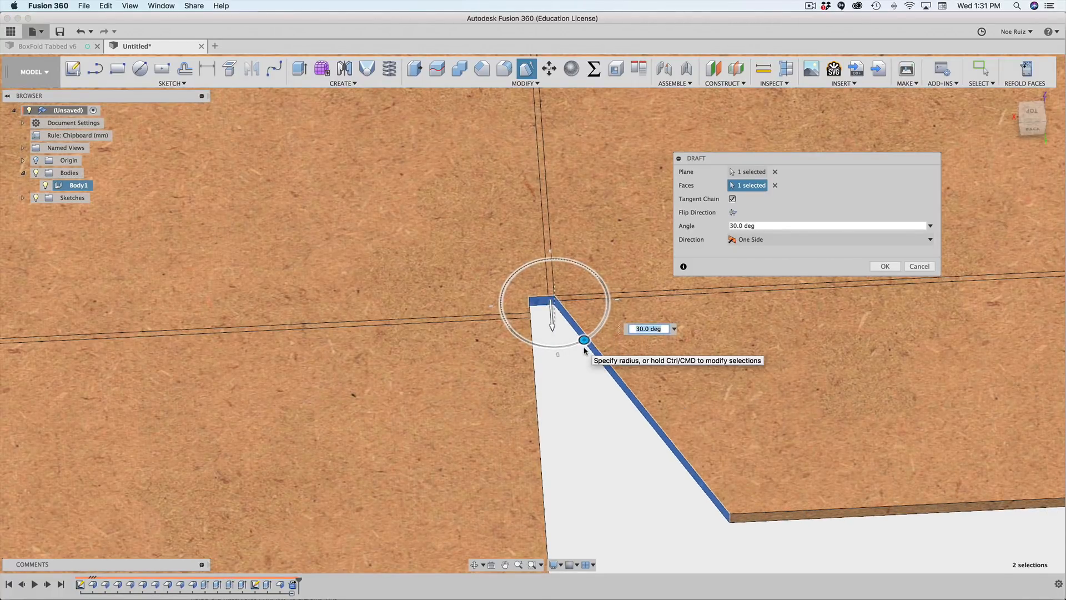
pyautogui.scroll(-5, 584, 351)
pyautogui.press('Return')
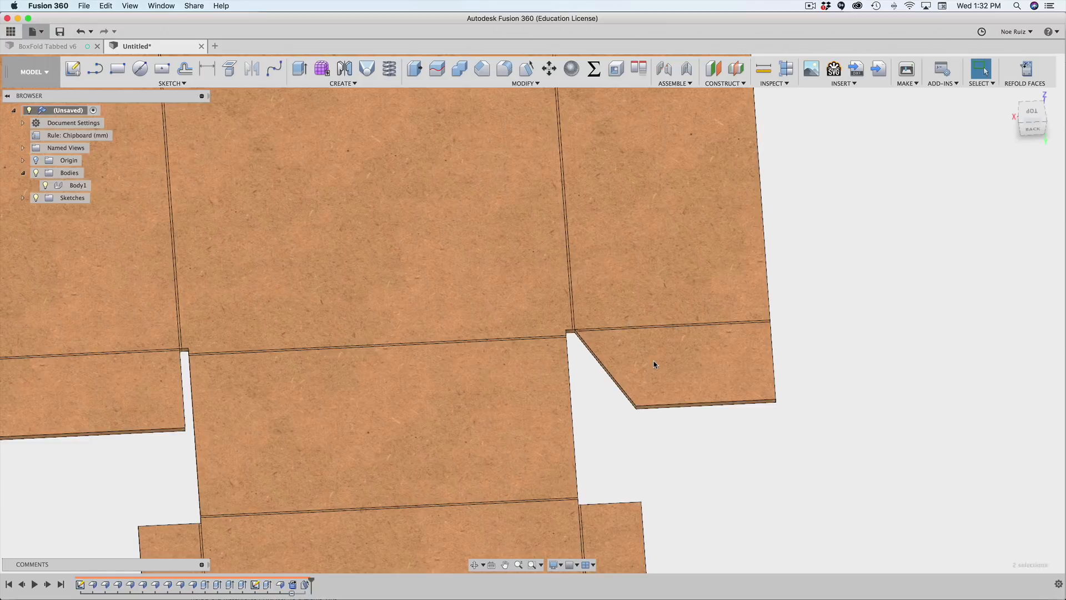
# Draft the edge face of the front flap on the same side panel by 30 degrees, using its corner notch face as plane.
pyautogui.scroll(-5, 592, 372)
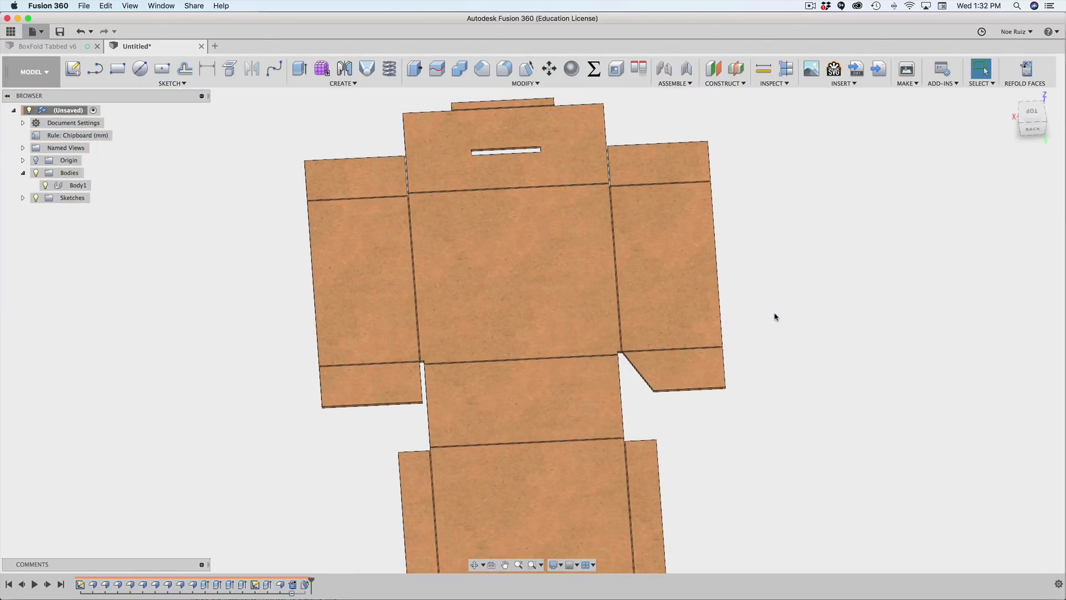
pyautogui.keyDown('shift'); pyautogui.moveTo(773, 314); pyautogui.dragTo(393, 452, button='middle'); pyautogui.keyUp('shift')
pyautogui.scroll(10, 492, 409)
pyautogui.write('sdra')
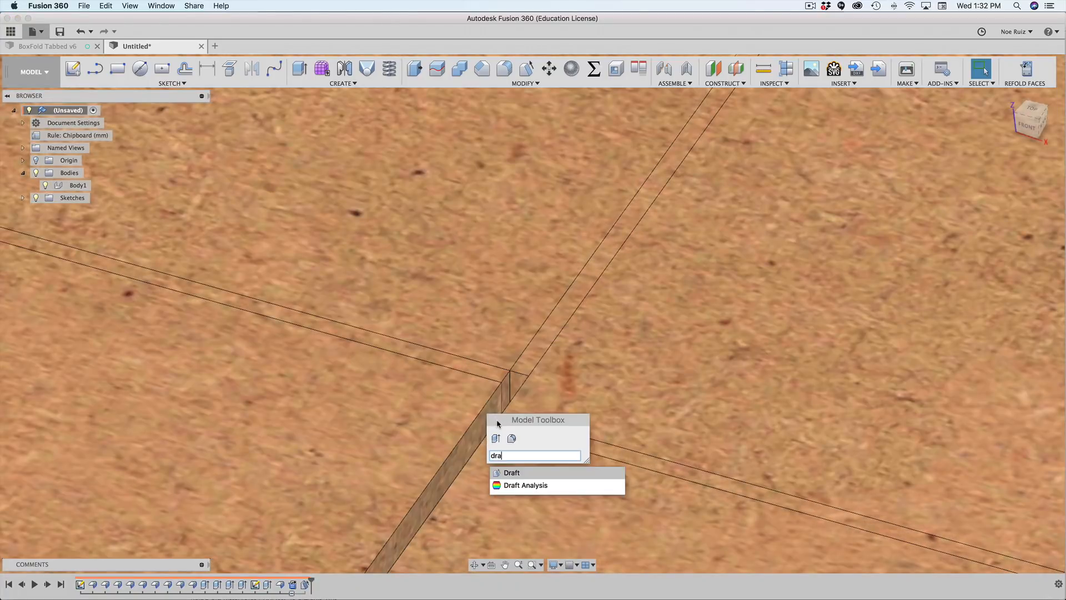
pyautogui.click(506, 472)
pyautogui.scroll(3, 508, 420)
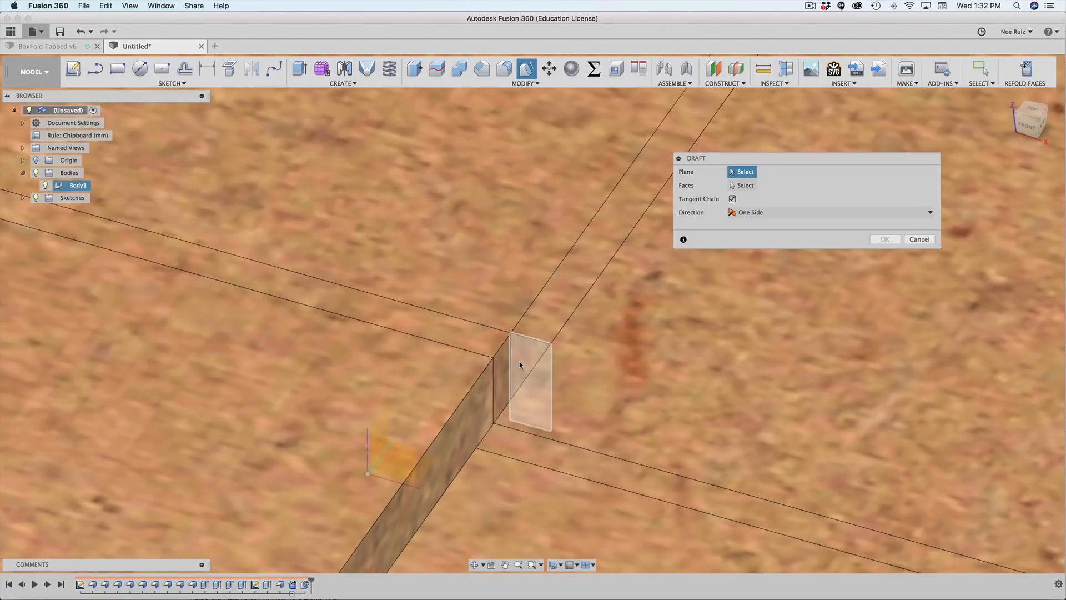
pyautogui.click(520, 344)
pyautogui.scroll(-2, 494, 358)
pyautogui.scroll(2, 478, 389)
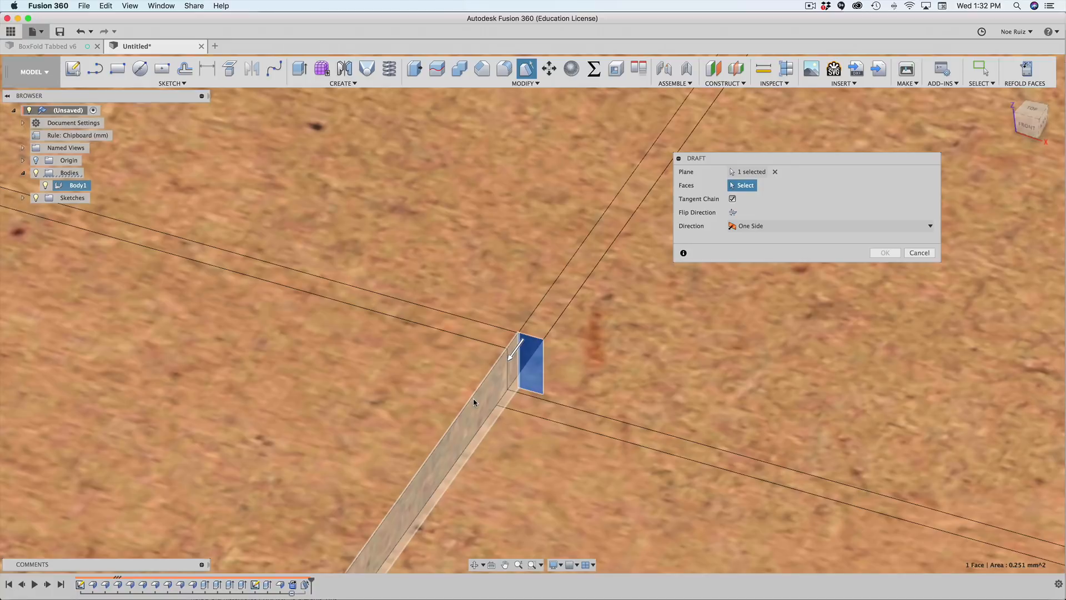
pyautogui.click(474, 398)
pyautogui.moveTo(495, 367); pyautogui.dragTo(480, 357)
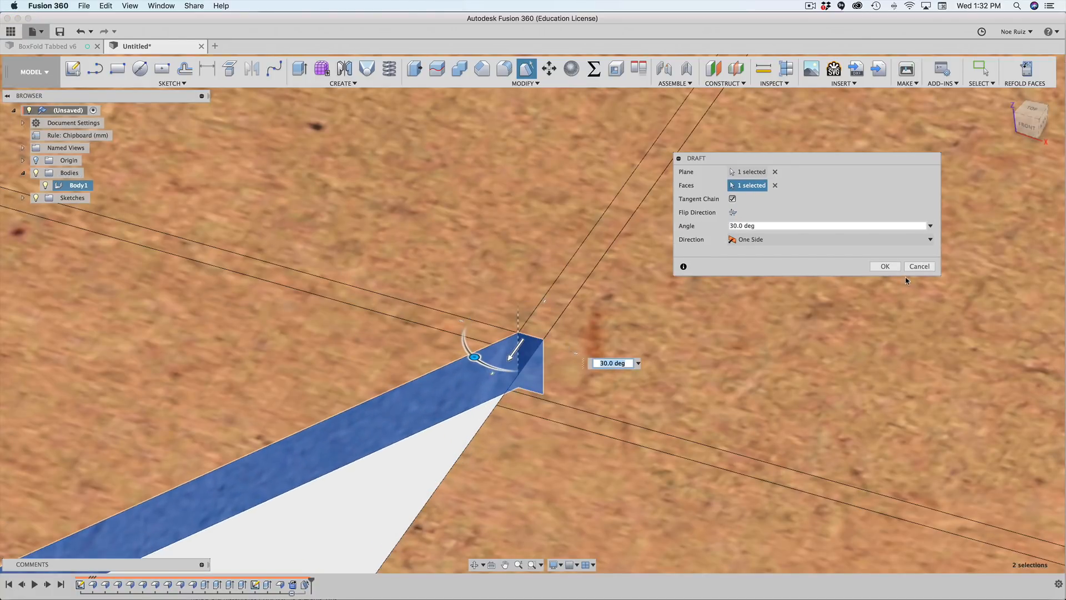
pyautogui.click(888, 270)
pyautogui.scroll(-6, 624, 406)
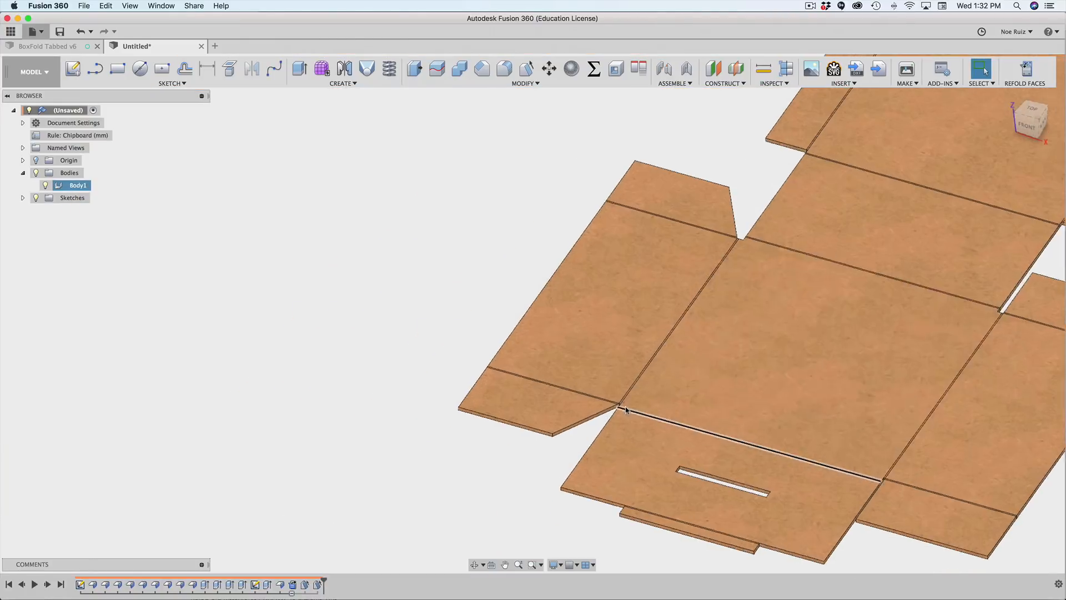
# Create a midplane between the outer edge faces of the two opposite side panels.
pyautogui.moveTo(655, 370); pyautogui.dragTo(456, 359, button='middle')
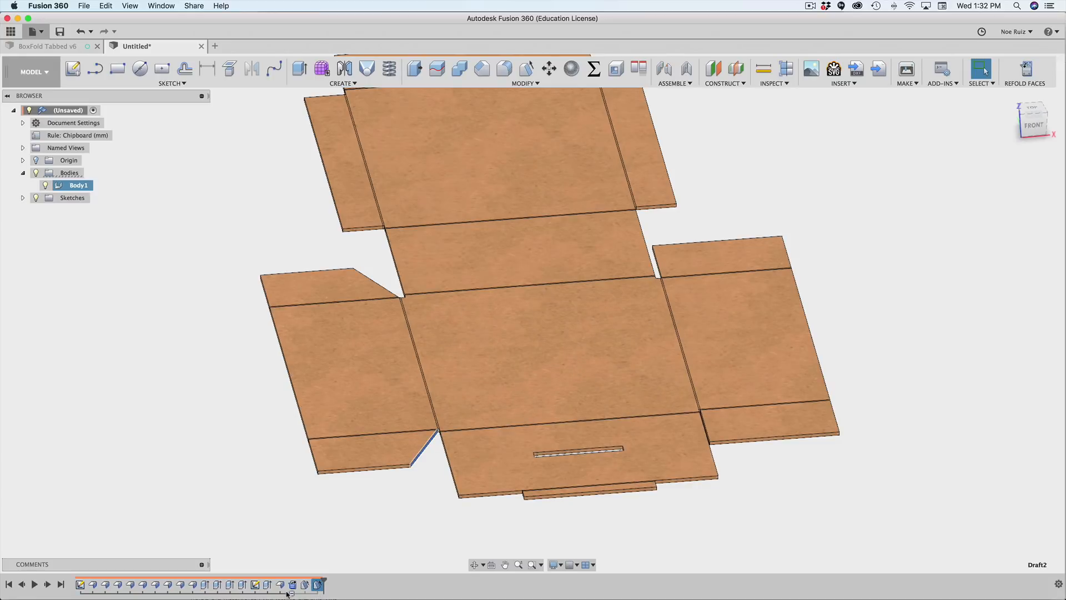
pyautogui.keyDown('shift'); pyautogui.moveTo(416, 470); pyautogui.dragTo(476, 492, button='middle'); pyautogui.keyUp('shift')
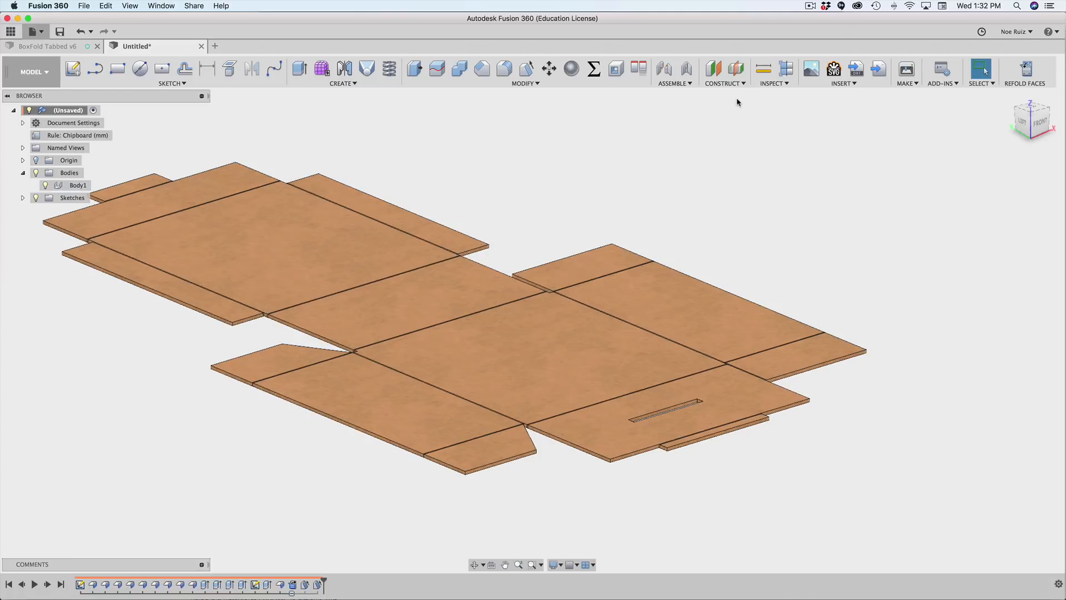
pyautogui.click(721, 85)
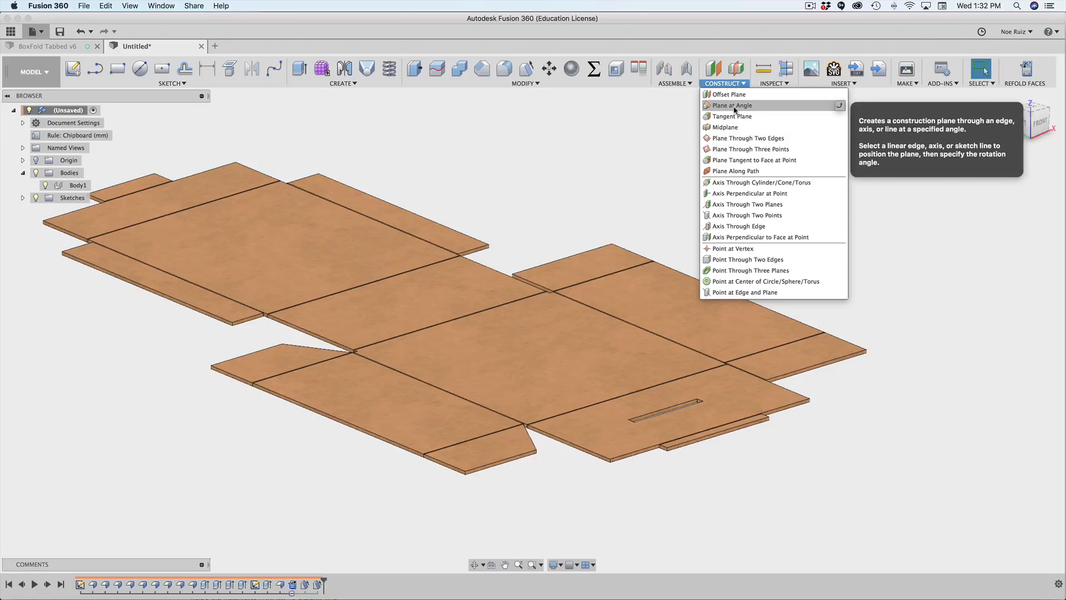
pyautogui.click(725, 128)
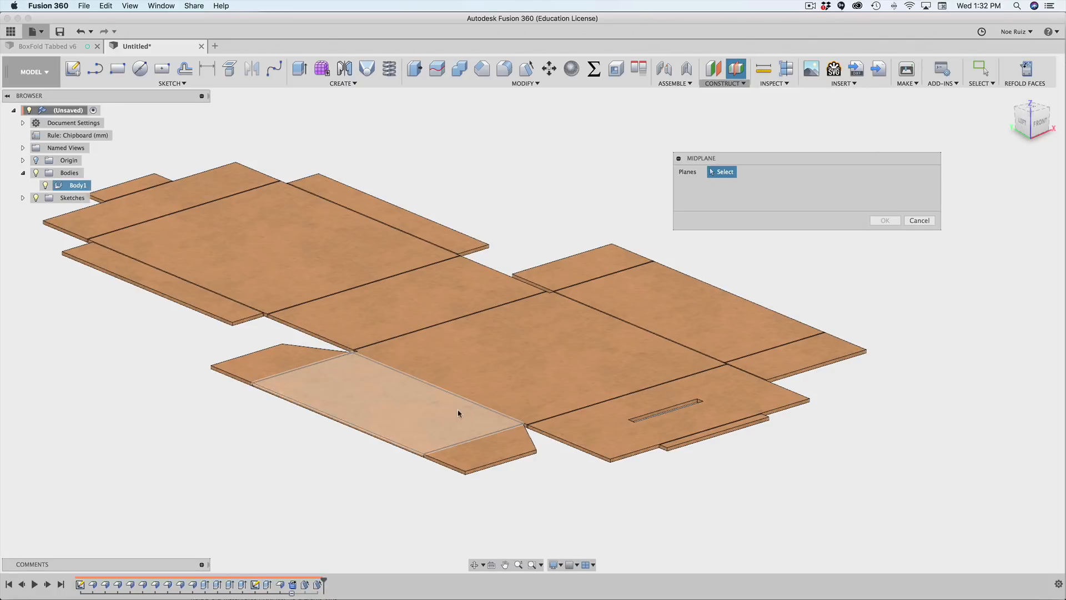
pyautogui.scroll(5, 422, 433)
pyautogui.scroll(-5, 395, 443)
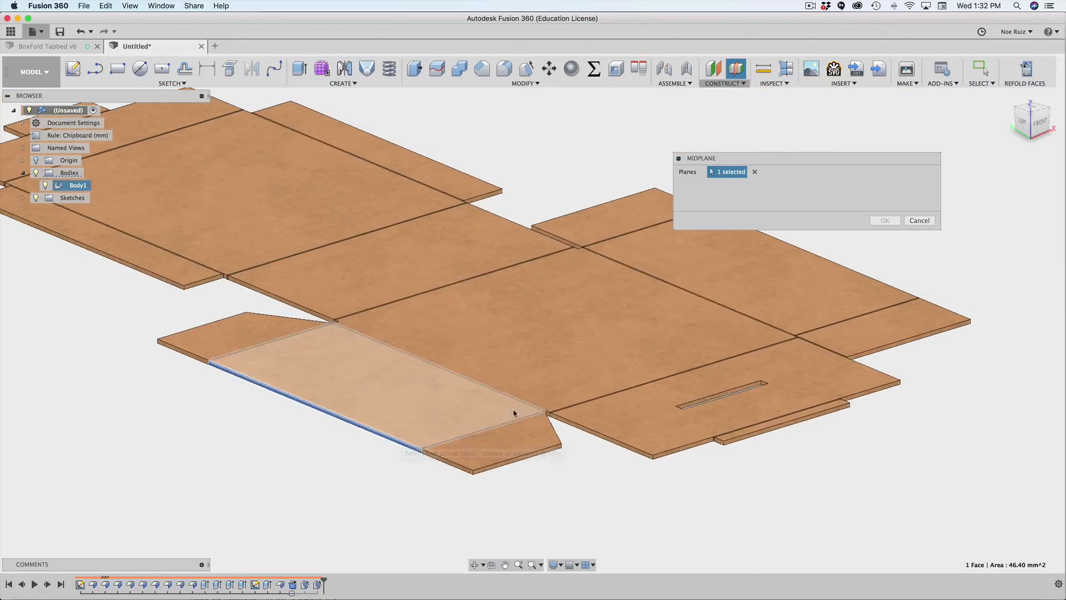
pyautogui.keyDown('shift'); pyautogui.moveTo(608, 378); pyautogui.dragTo(525, 378, button='middle'); pyautogui.keyUp('shift')
pyautogui.scroll(5, 701, 468)
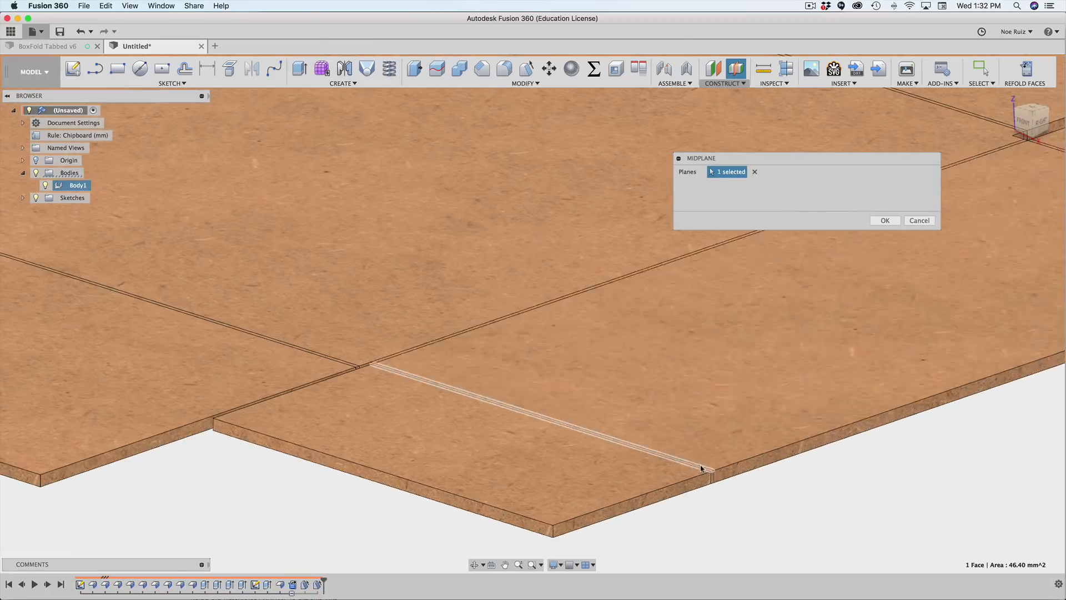
pyautogui.click(731, 469)
pyautogui.scroll(-5, 730, 469)
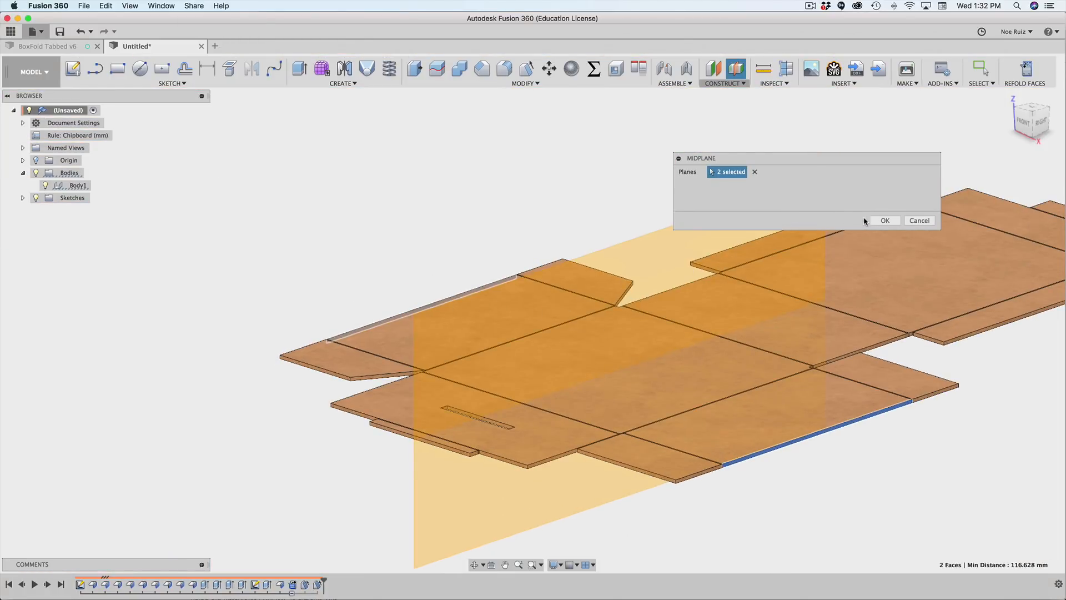
pyautogui.click(884, 221)
pyautogui.click(577, 238)
# Start a Mirror of faces and select the two drafted flap edge faces as its objects.
pyautogui.keyDown('shift'); pyautogui.moveTo(576, 238); pyautogui.dragTo(516, 222, button='middle'); pyautogui.keyUp('shift')
pyautogui.write('s')
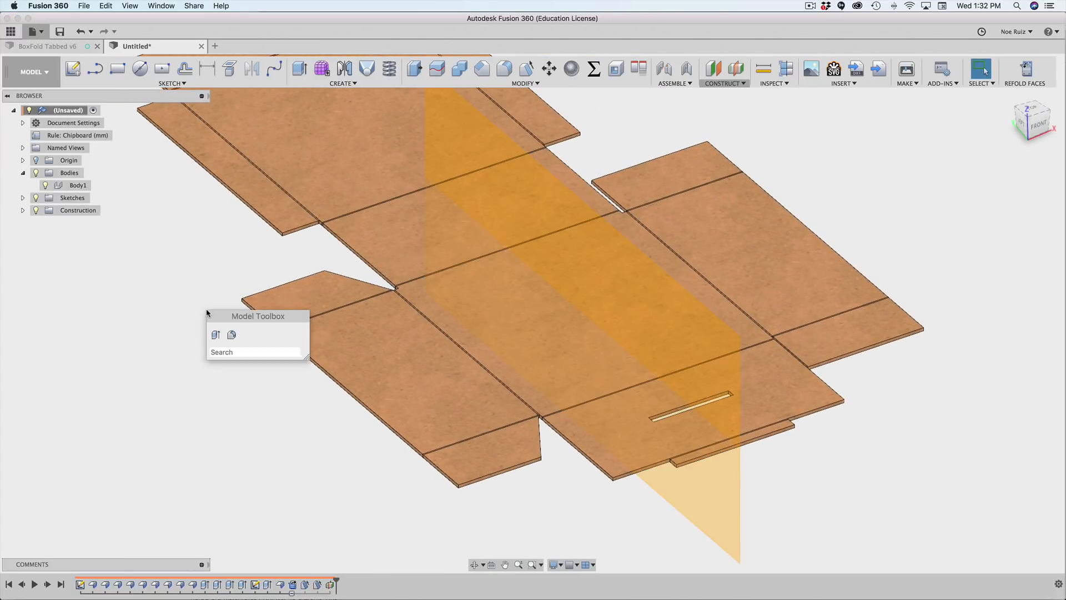
pyautogui.write('mir')
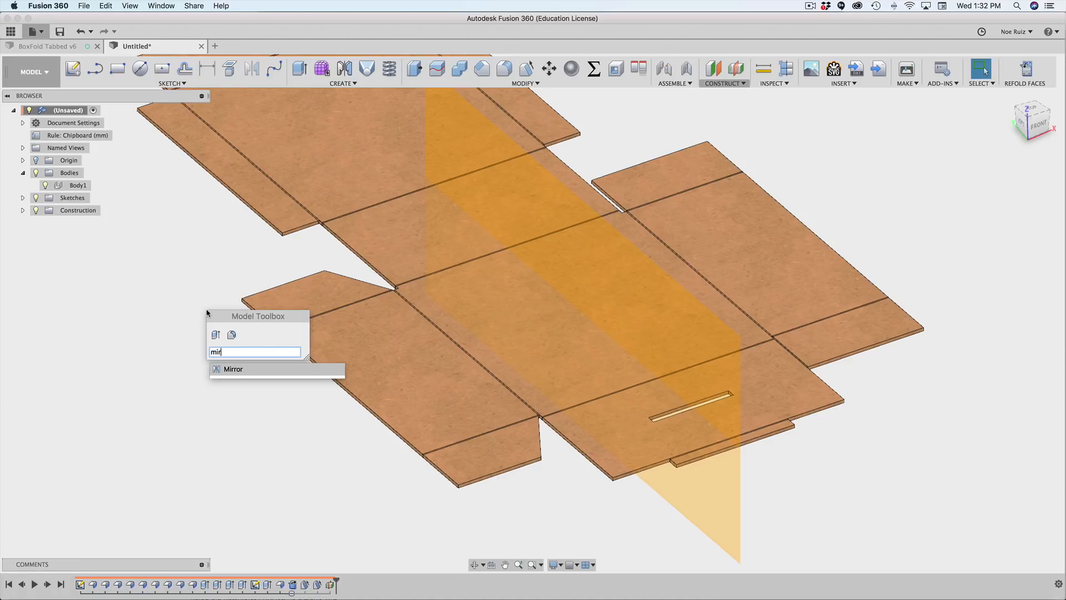
pyautogui.press('Return')
pyautogui.click(456, 363)
pyautogui.scroll(6, 435, 362)
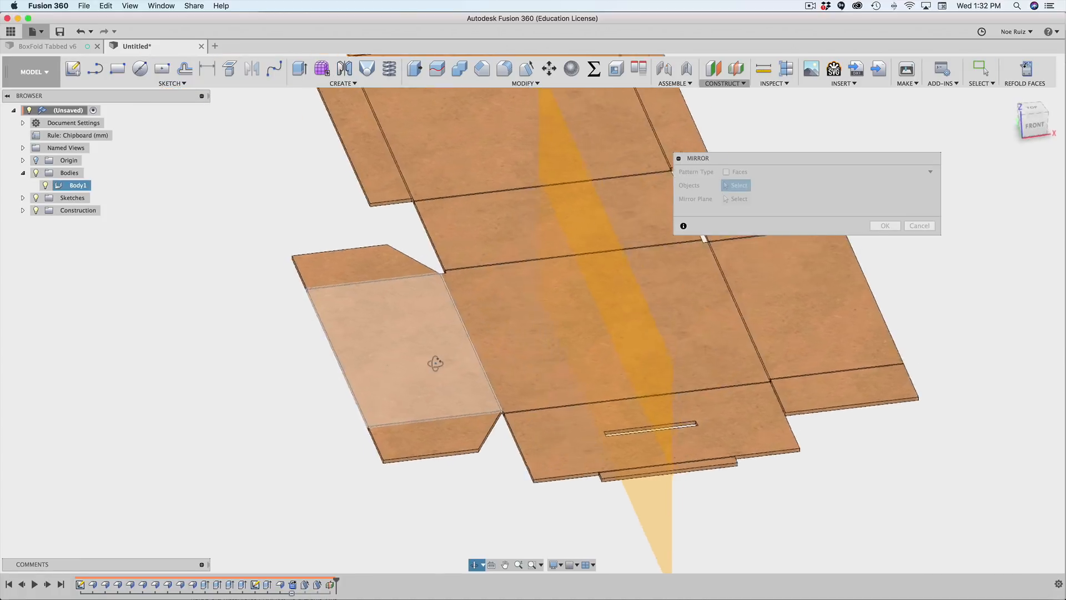
pyautogui.scroll(3, 420, 388)
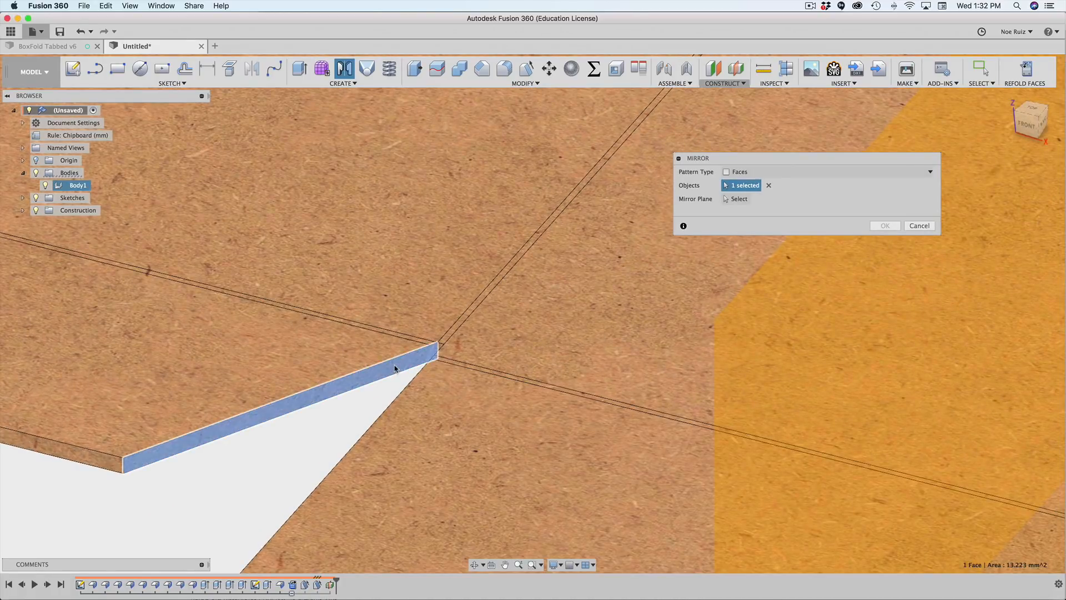
pyautogui.scroll(-8, 396, 368)
pyautogui.keyDown('shift'); pyautogui.moveTo(490, 288); pyautogui.dragTo(557, 350, button='middle'); pyautogui.keyUp('shift')
pyautogui.moveTo(558, 349); pyautogui.dragTo(766, 386, button='middle')
pyautogui.scroll(8, 785, 388)
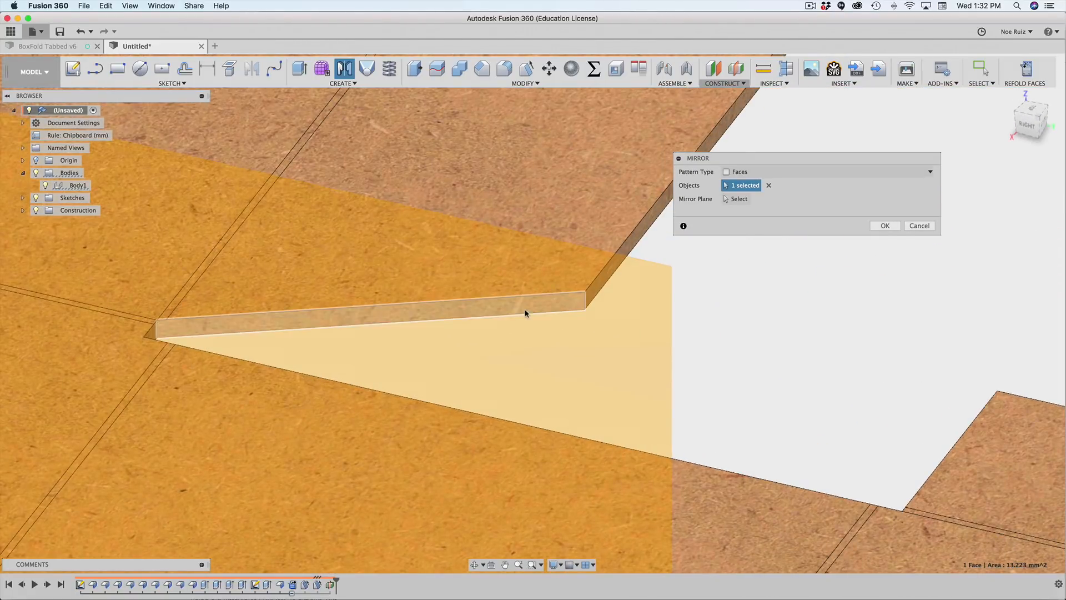
pyautogui.click(527, 309)
pyautogui.scroll(-5, 527, 310)
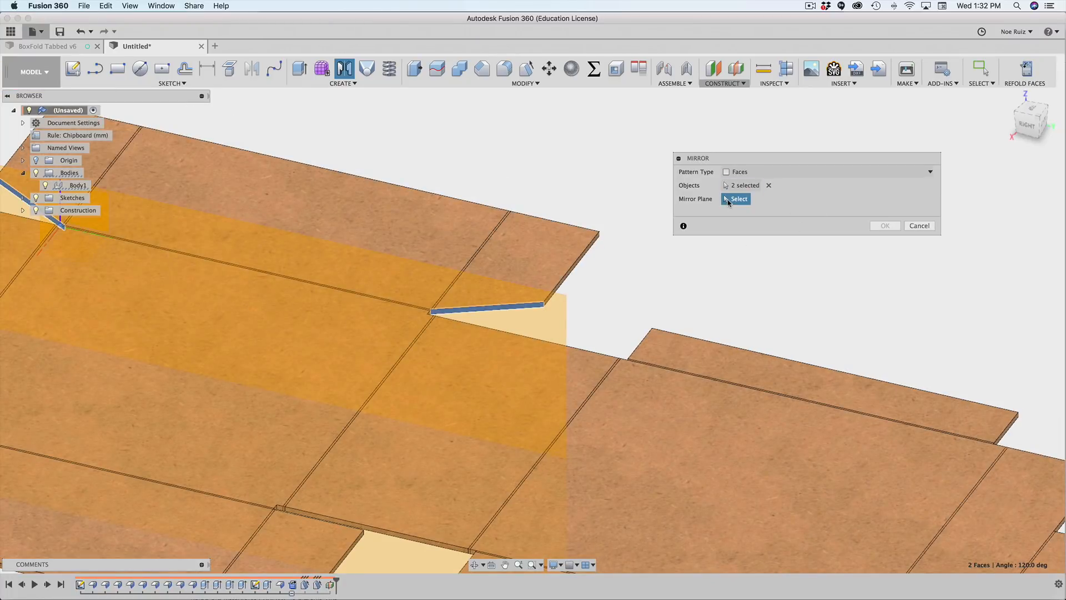
# Mirror the selected flap faces across the midplane onto the opposite side panel's flaps.
pyautogui.scroll(-5, 708, 200)
pyautogui.keyDown('shift'); pyautogui.moveTo(708, 200); pyautogui.dragTo(502, 231, button='middle'); pyautogui.keyUp('shift')
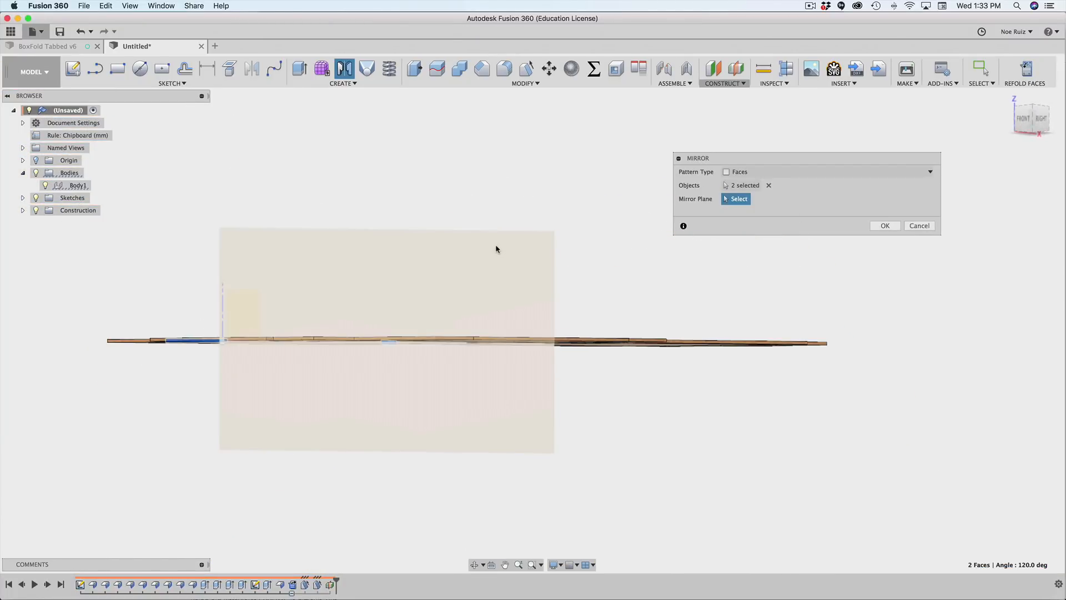
pyautogui.click(491, 245)
pyautogui.keyDown('shift'); pyautogui.moveTo(454, 207); pyautogui.dragTo(500, 311, button='middle'); pyautogui.keyUp('shift')
pyautogui.scroll(10, 559, 364)
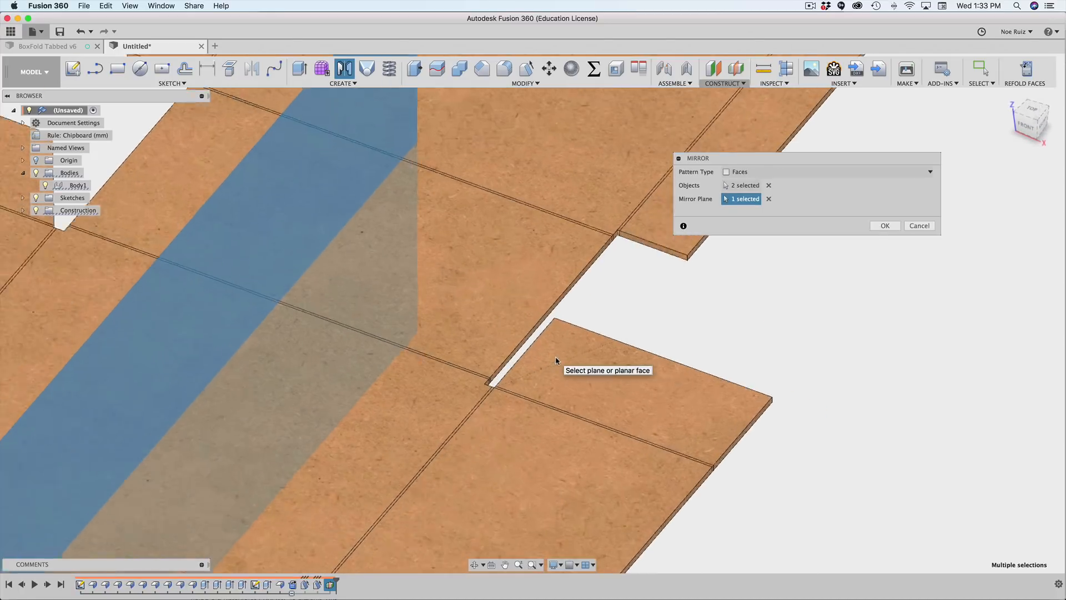
pyautogui.scroll(-8, 559, 363)
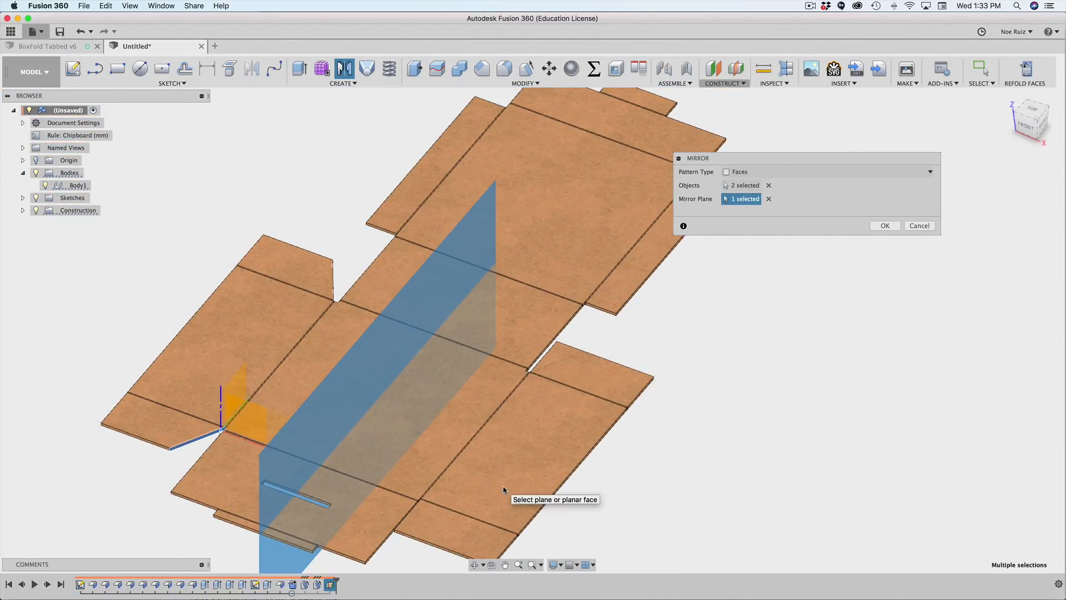
pyautogui.press('Return')
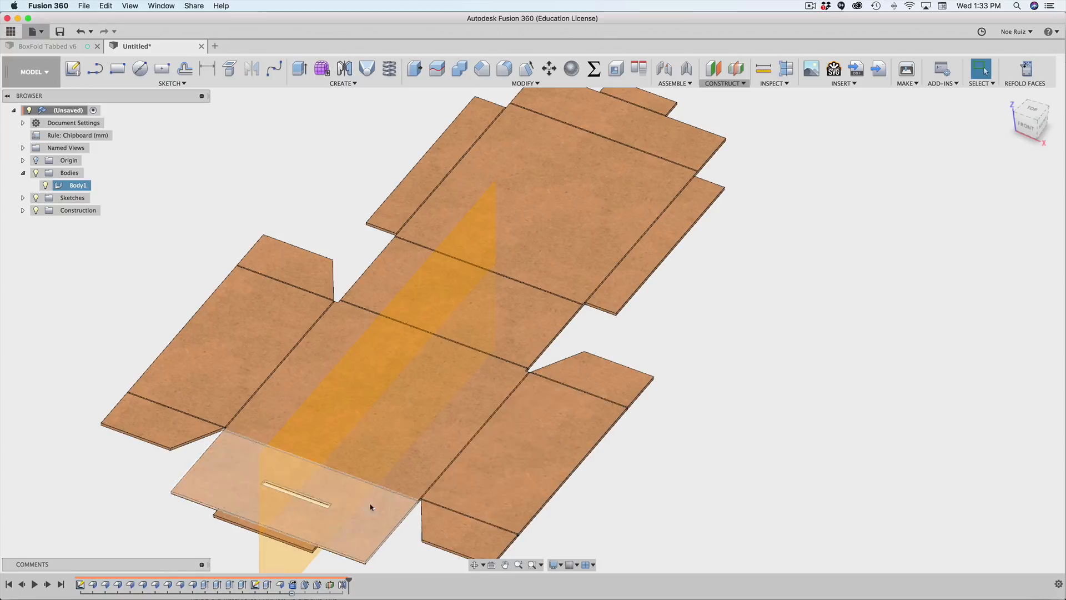
# Start a Fillet and select the corner edges of the lid flap and its tab on one side.
pyautogui.scroll(-4, 397, 448)
pyautogui.keyDown('shift'); pyautogui.moveTo(397, 449); pyautogui.dragTo(583, 449, button='middle'); pyautogui.keyUp('shift')
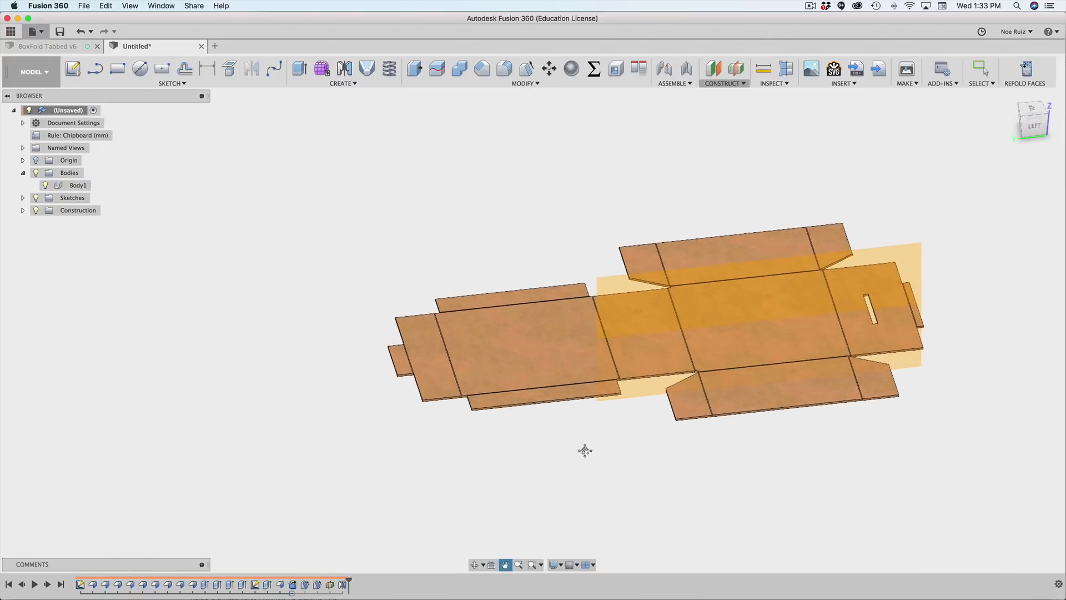
pyautogui.scroll(5, 380, 353)
pyautogui.scroll(5, 466, 414)
pyautogui.scroll(-5, 348, 362)
pyautogui.scroll(2, 331, 336)
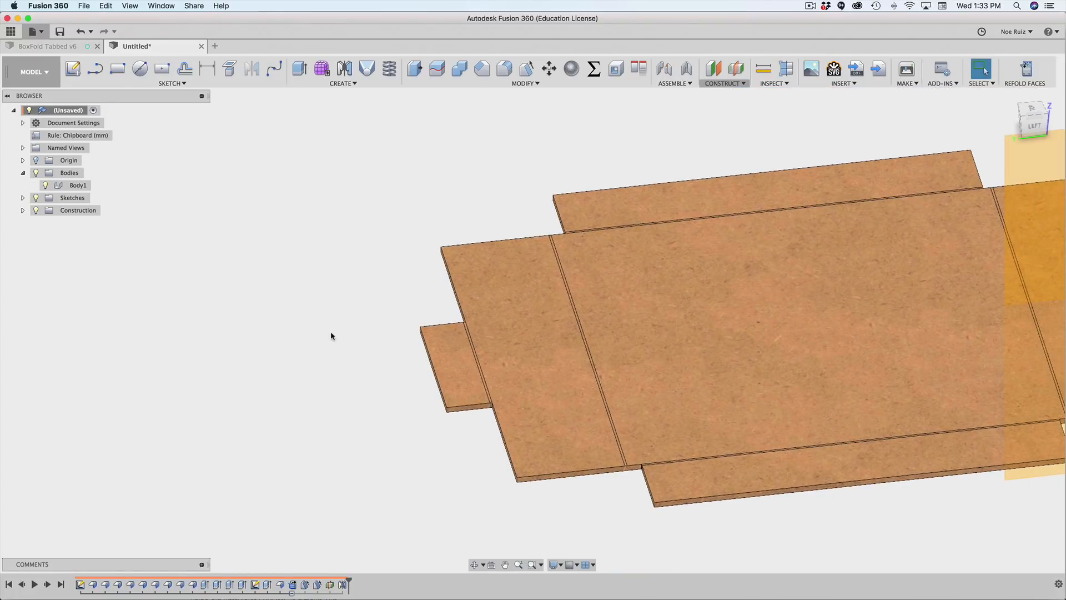
pyautogui.press('f')
pyautogui.scroll(3, 549, 482)
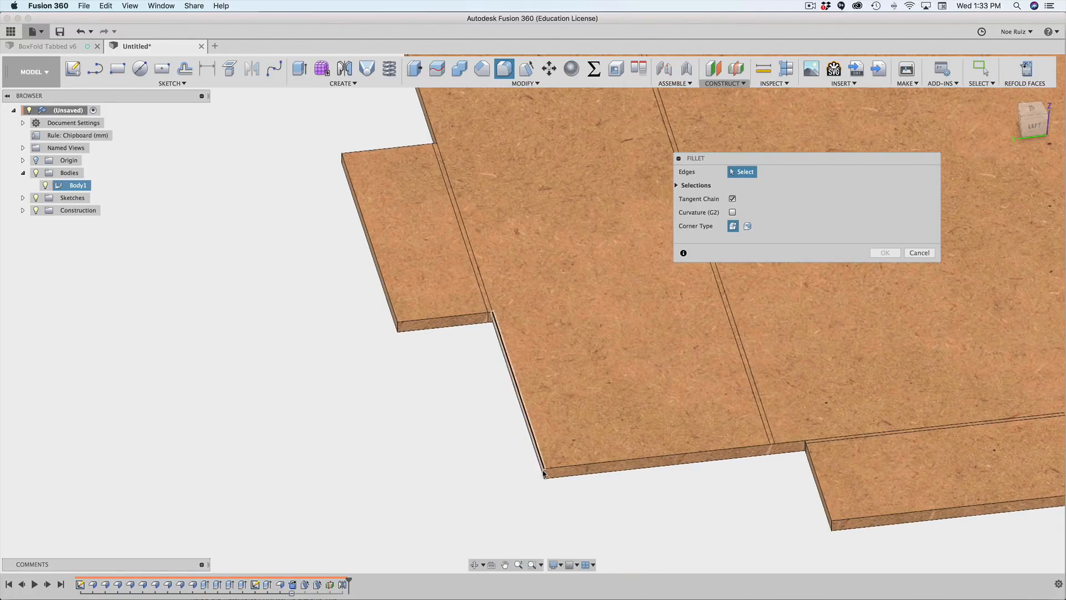
pyautogui.scroll(3, 544, 473)
pyautogui.click(543, 472)
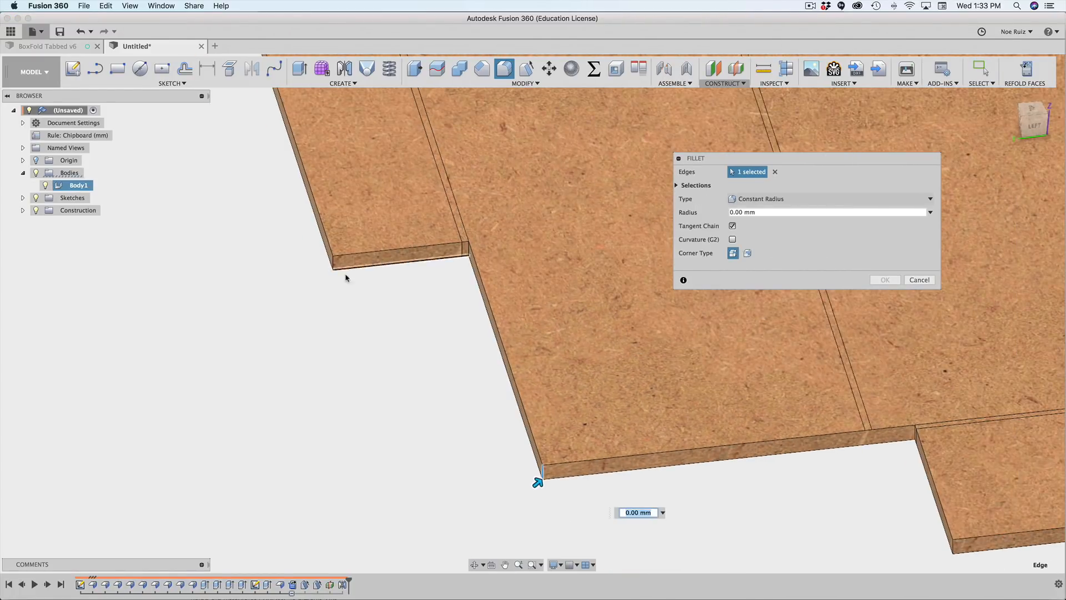
pyautogui.click(332, 265)
# Add the opposite lid flap and tab corner edges to the fillet and round all four with a 2 mm radius.
pyautogui.scroll(-3, 332, 266)
pyautogui.keyDown('shift'); pyautogui.moveTo(332, 267); pyautogui.dragTo(462, 450, button='middle'); pyautogui.keyUp('shift')
pyautogui.scroll(5, 371, 356)
pyautogui.scroll(-5, 392, 352)
pyautogui.scroll(4, 271, 373)
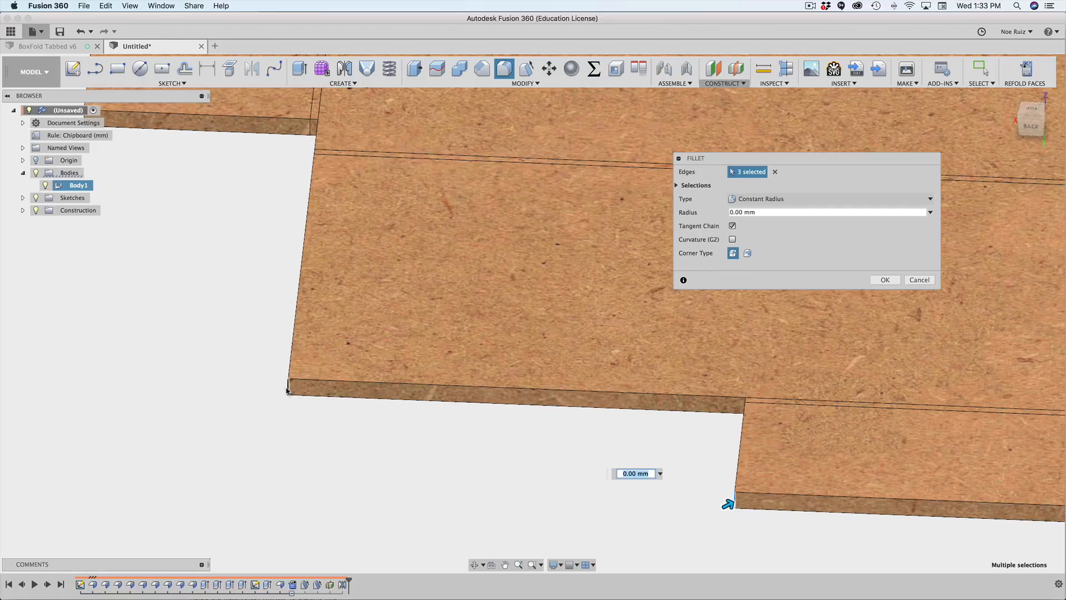
pyautogui.click(287, 390)
pyautogui.scroll(-4, 284, 387)
pyautogui.keyDown('shift'); pyautogui.moveTo(231, 381); pyautogui.dragTo(258, 379, button='middle'); pyautogui.keyUp('shift')
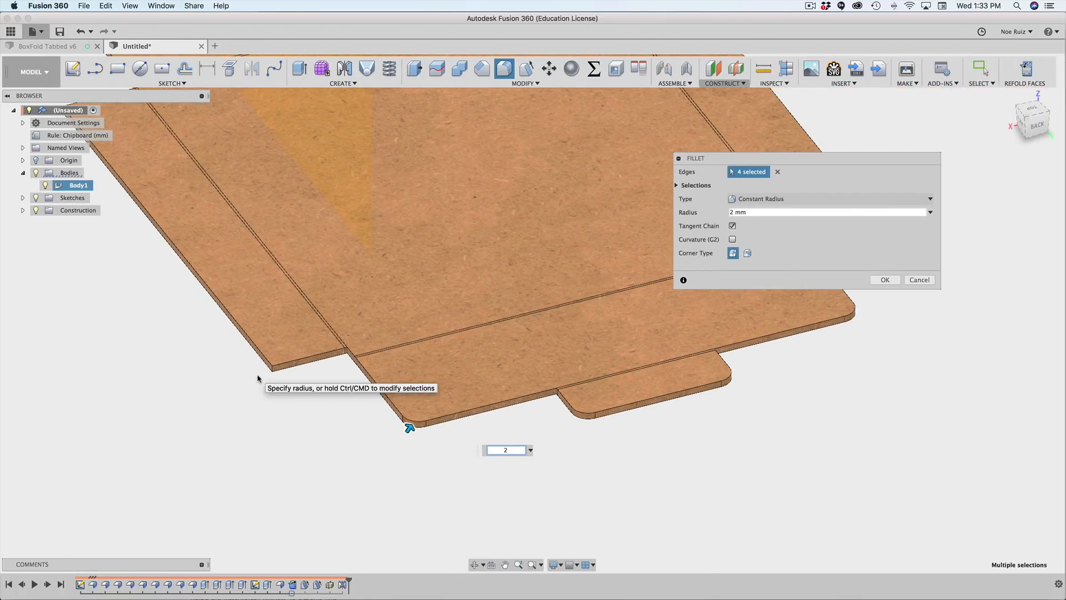
pyautogui.scroll(-3, 257, 379)
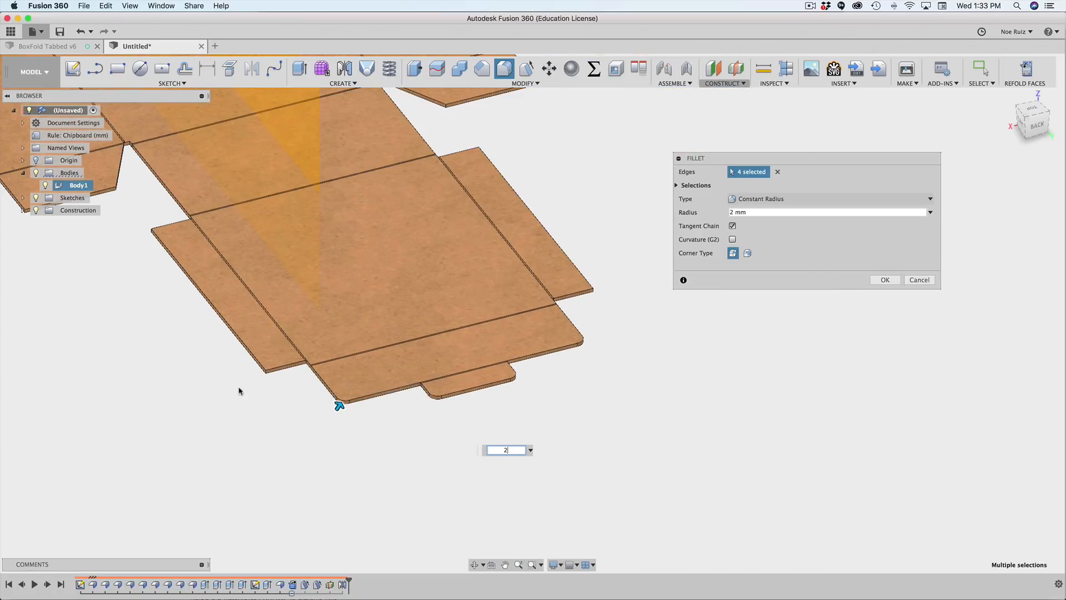
pyautogui.scroll(-5, 331, 464)
pyautogui.moveTo(361, 421); pyautogui.dragTo(334, 431, button='middle')
pyautogui.press('Return')
pyautogui.click(334, 431)
# Extrude the outer edge face of the narrow tab beside the slotted front panel outward, joined to the body.
pyautogui.keyDown('shift'); pyautogui.moveTo(236, 428); pyautogui.dragTo(400, 449, button='middle'); pyautogui.keyUp('shift')
pyautogui.scroll(6, 400, 450)
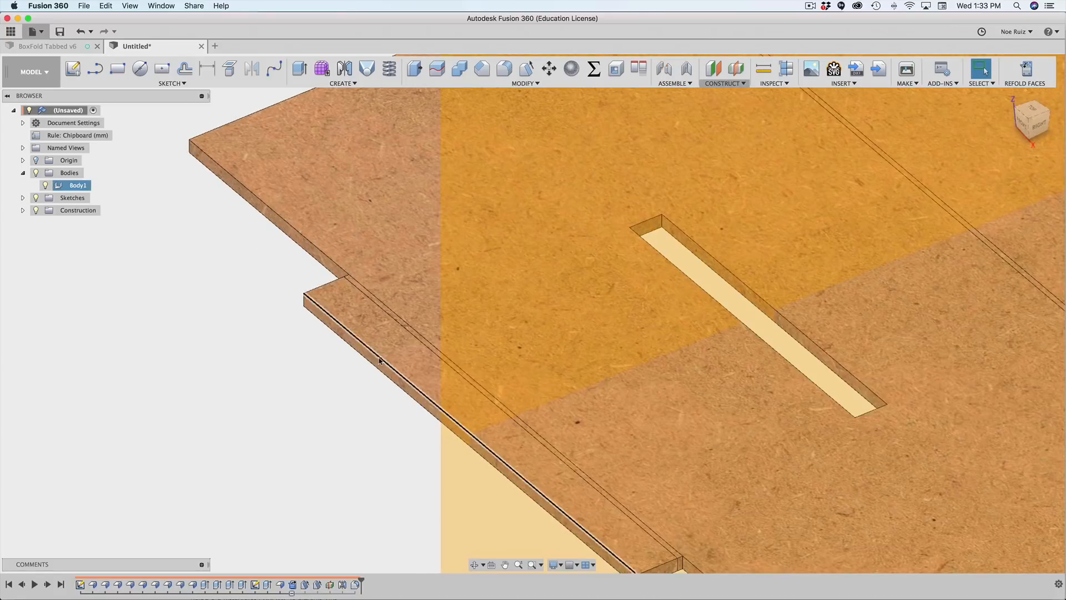
pyautogui.click(347, 292)
pyautogui.scroll(-2, 331, 303)
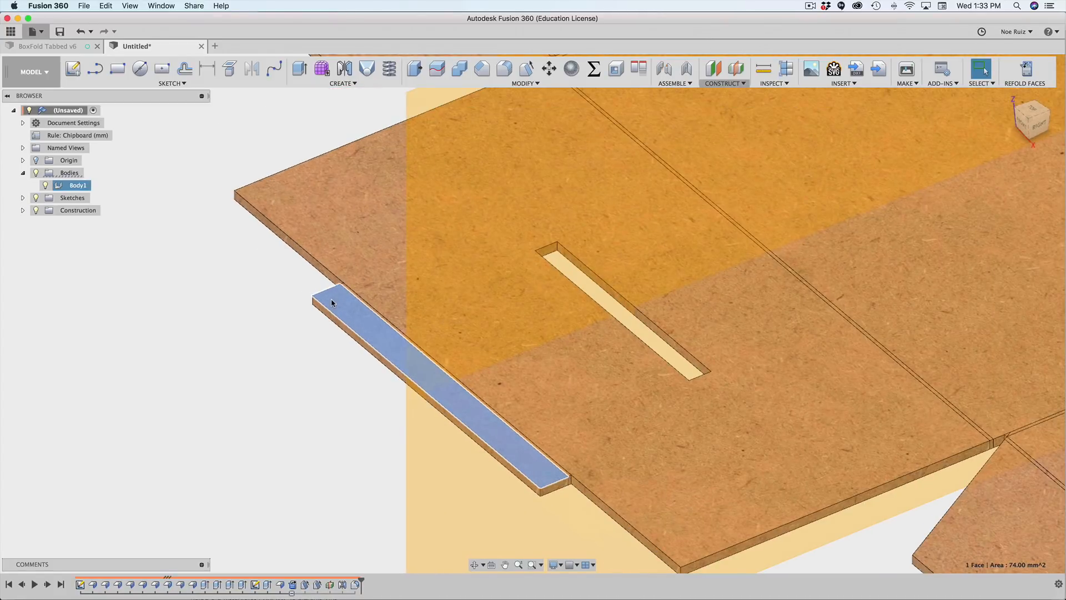
pyautogui.scroll(3, 331, 297)
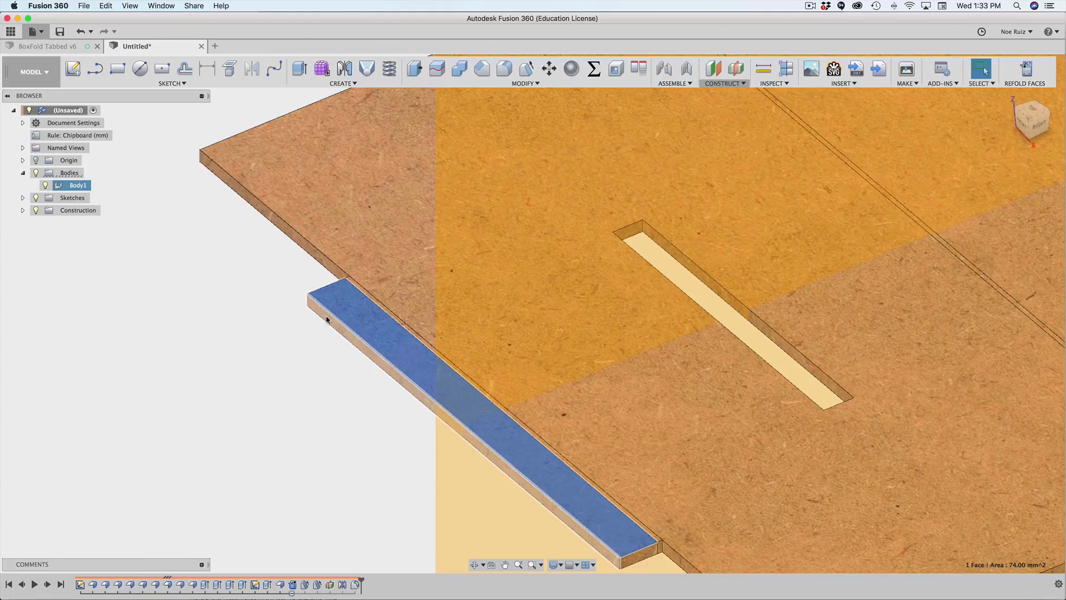
pyautogui.click(327, 314)
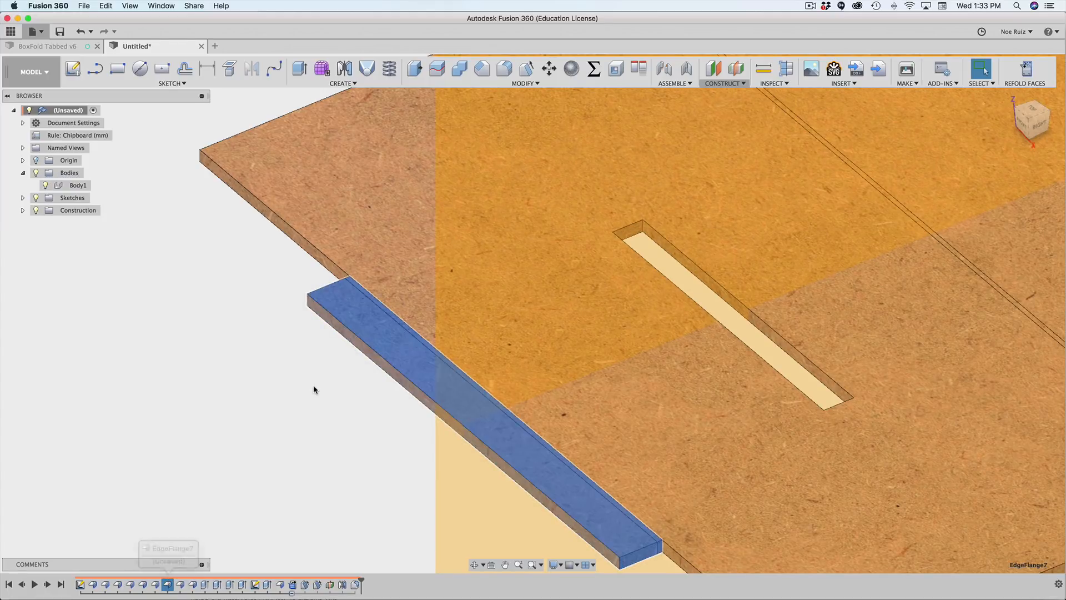
pyautogui.scroll(4, 310, 305)
pyautogui.press('e')
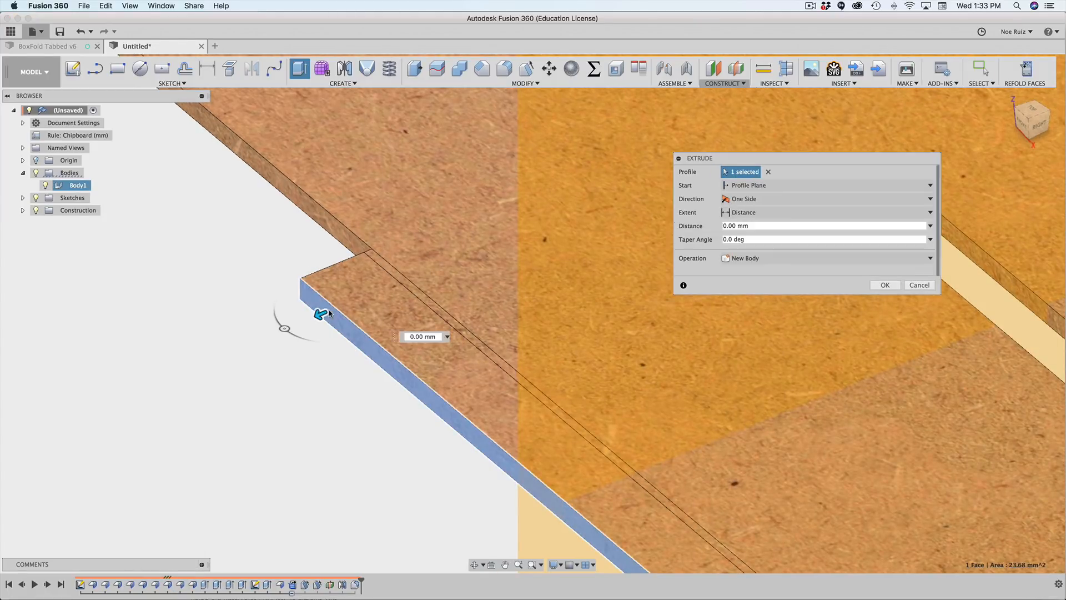
pyautogui.scroll(-2, 317, 312)
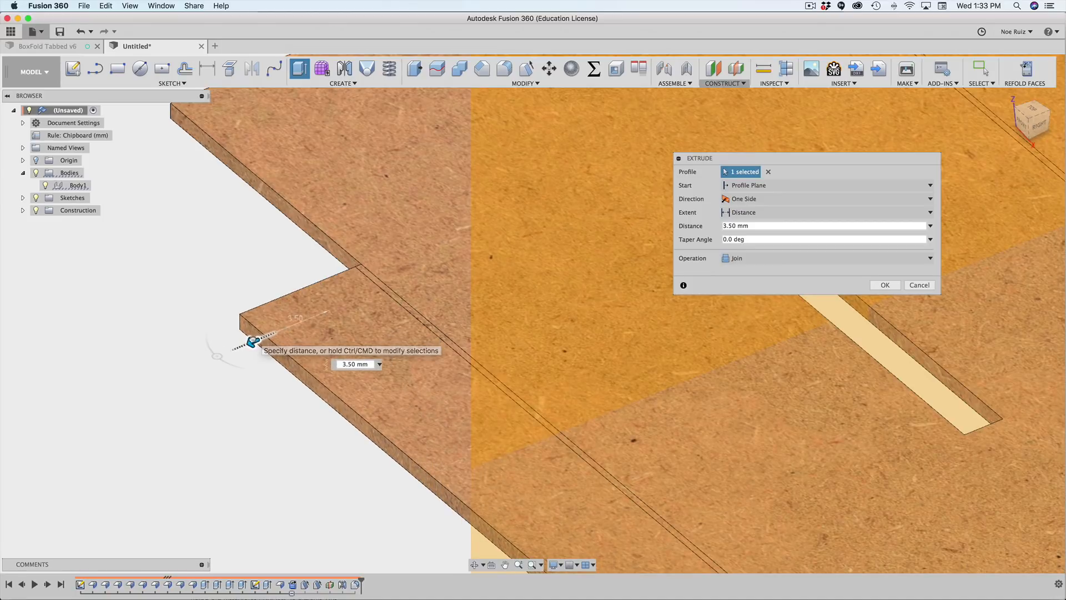
pyautogui.moveTo(248, 342); pyautogui.dragTo(241, 346)
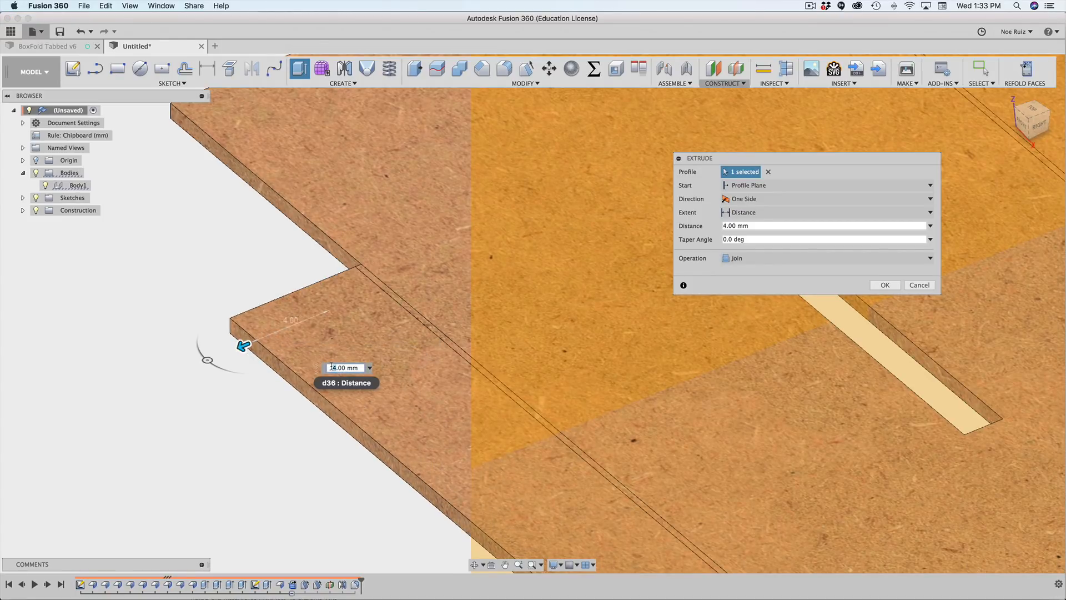
pyautogui.press('Return')
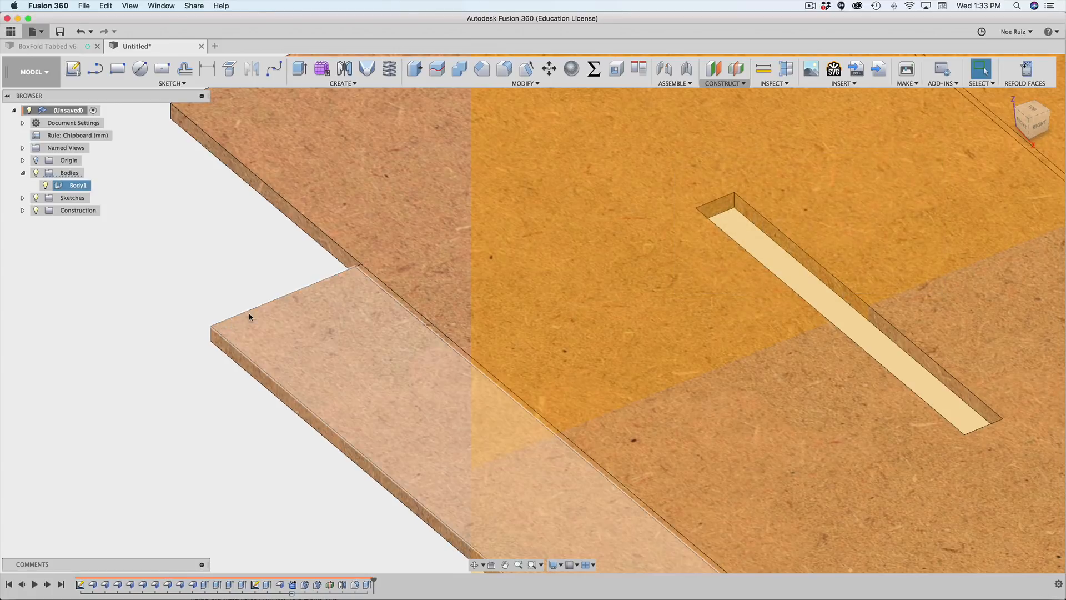
# Edit the front tab's extrusion and set its distance to 7.5 mm.
pyautogui.scroll(-5, 186, 374)
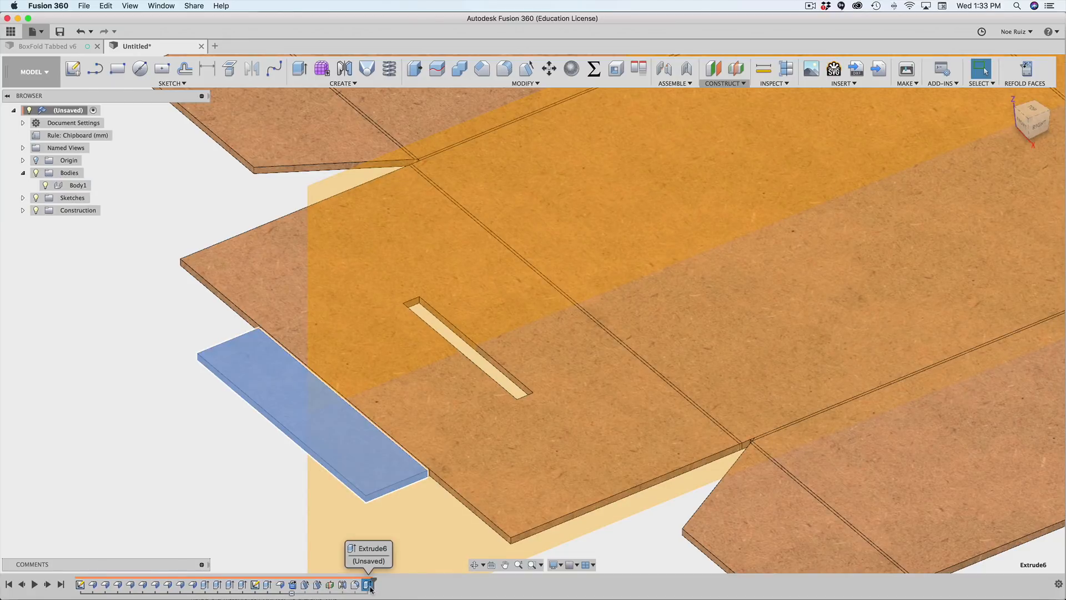
pyautogui.doubleClick(370, 587)
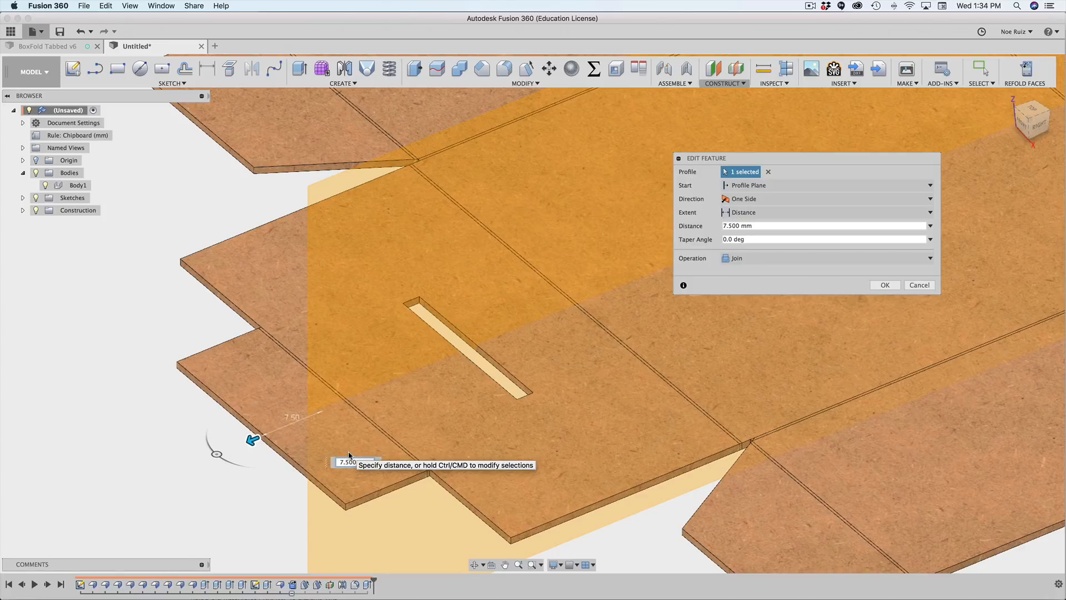
pyautogui.press('Return')
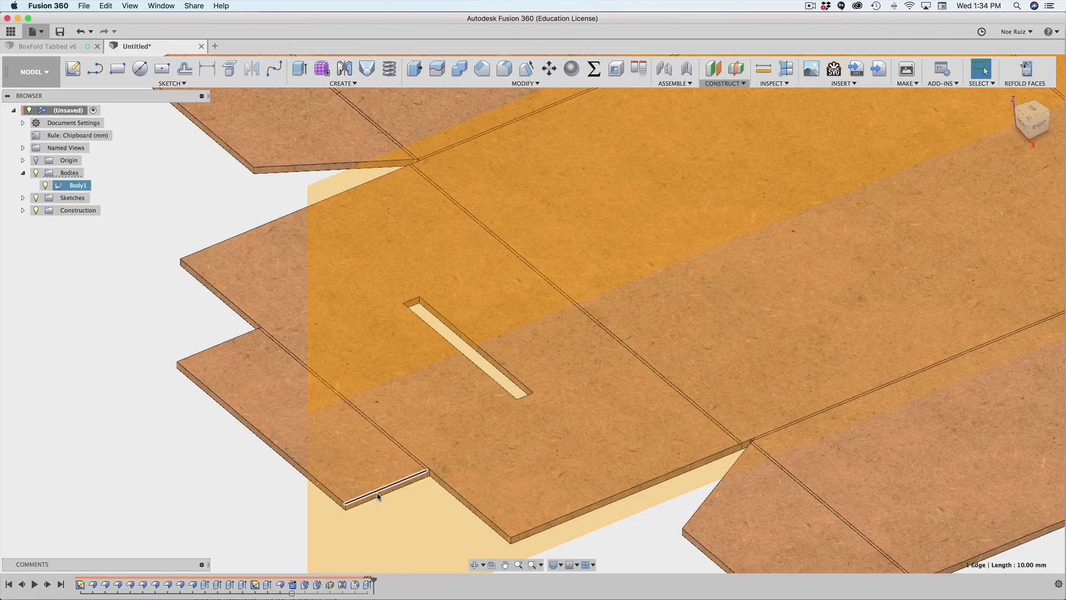
# Start a Fillet with a 1 mm radius on the two corner edges at one end of the front panel's slot.
pyautogui.scroll(-10, 377, 495)
pyautogui.keyDown('shift'); pyautogui.moveTo(678, 533); pyautogui.dragTo(830, 468, button='middle'); pyautogui.keyUp('shift')
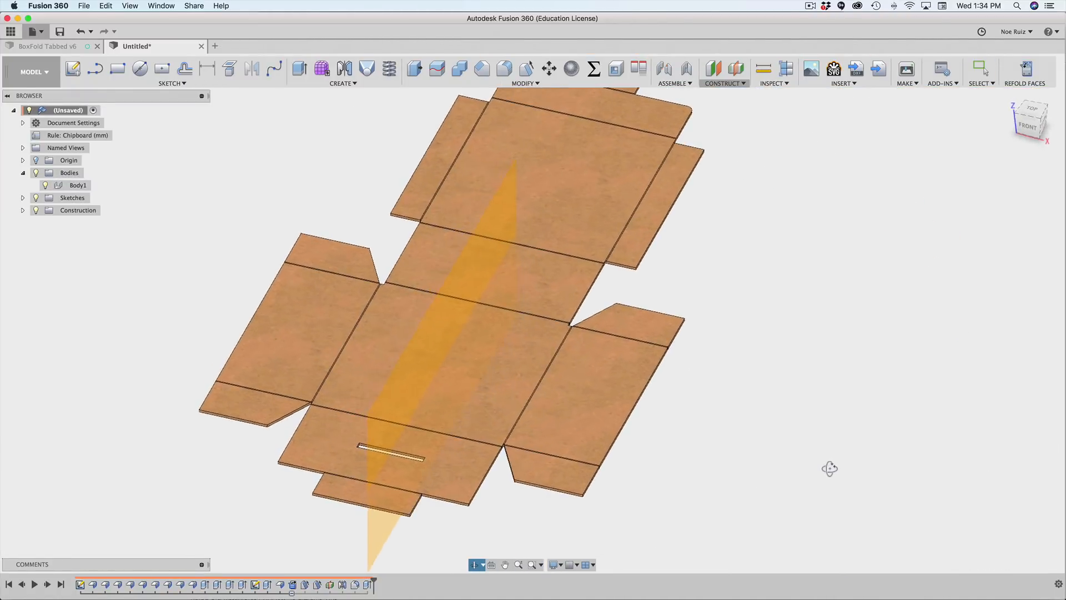
pyautogui.scroll(4, 427, 444)
pyautogui.scroll(-3, 167, 505)
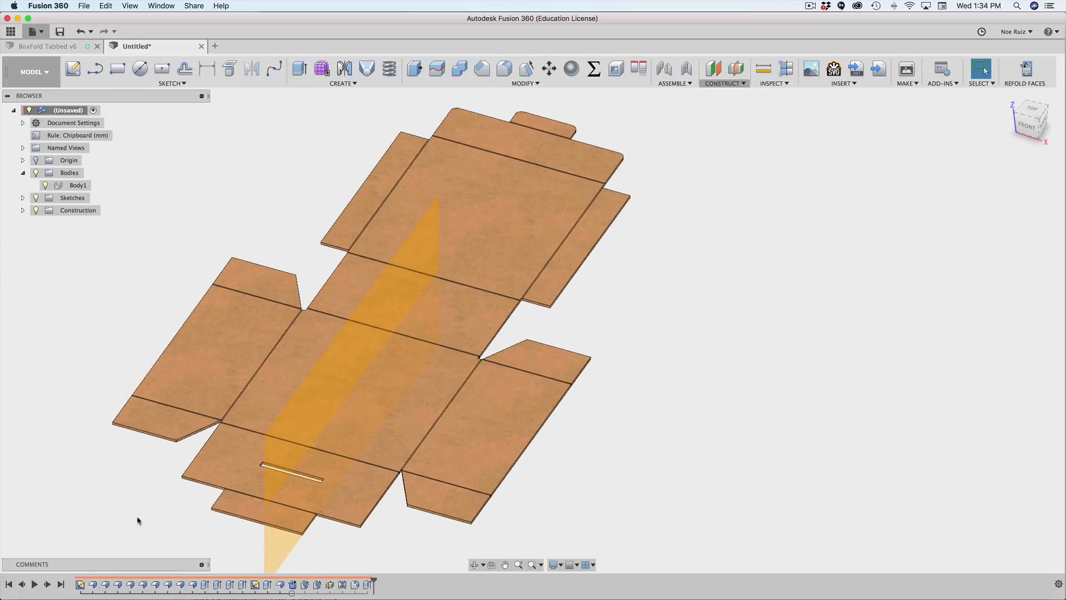
pyautogui.press('f')
pyautogui.scroll(5, 366, 420)
pyautogui.scroll(3, 386, 417)
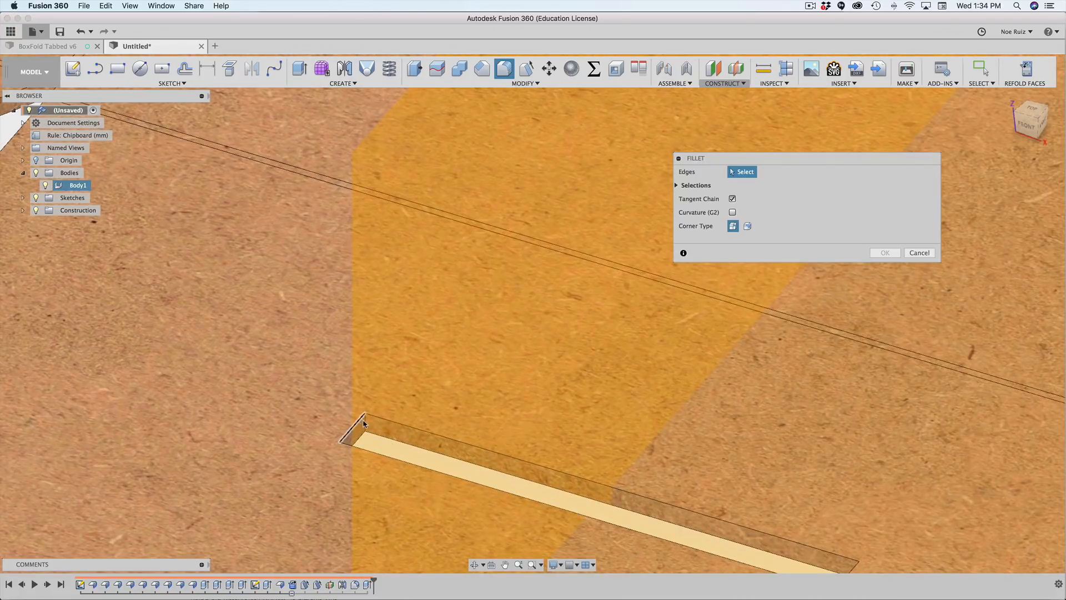
pyautogui.click(365, 427)
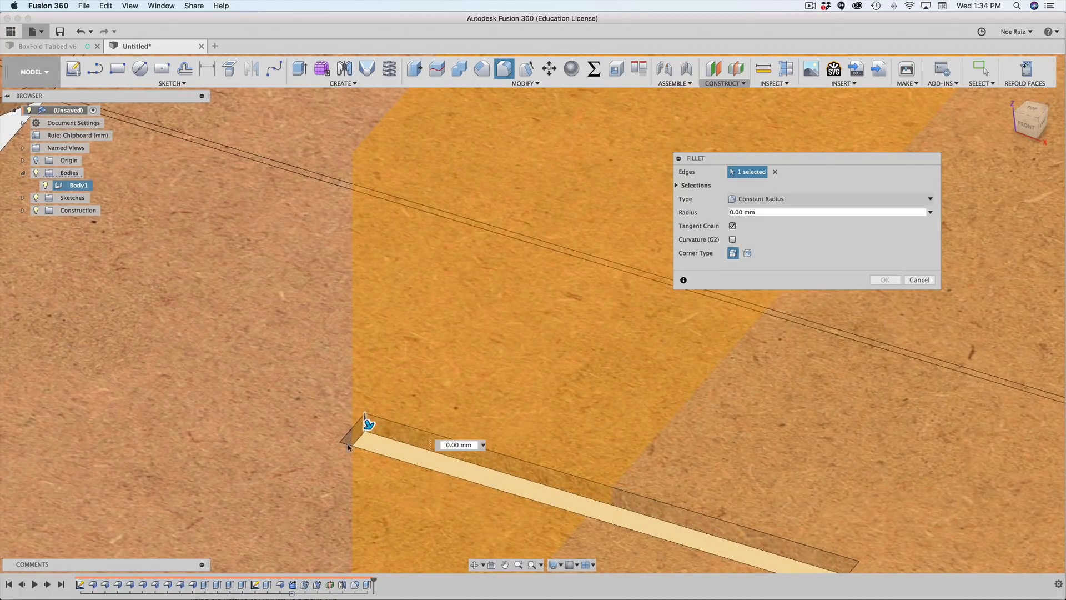
pyautogui.click(341, 450)
pyautogui.write('1')
pyautogui.scroll(-3, 362, 442)
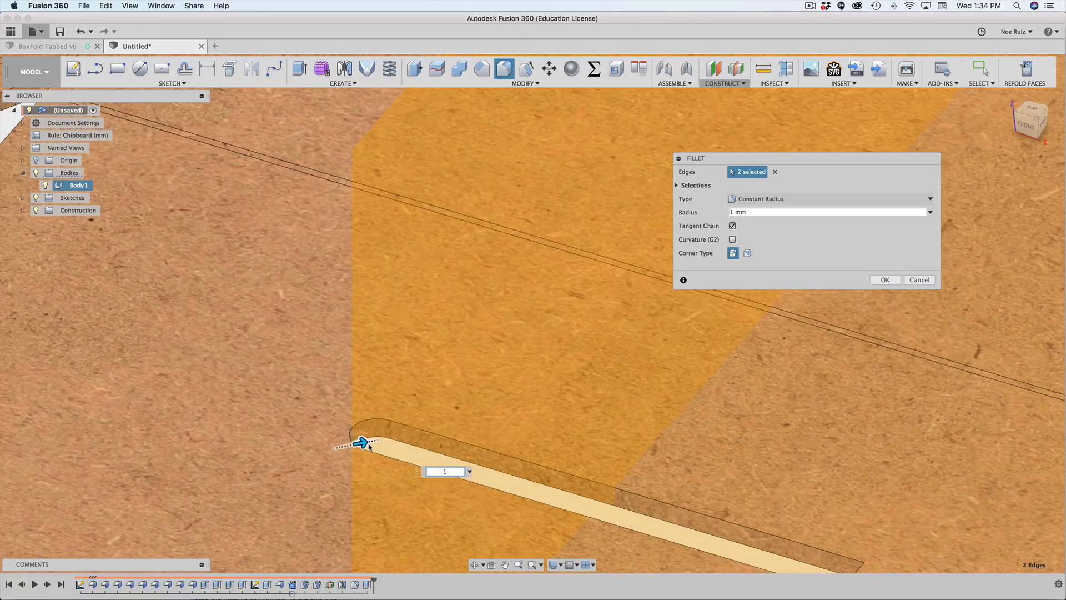
# Add the two corner edges at the slot's other end to the 1 mm fillet and finish it.
pyautogui.scroll(5, 615, 505)
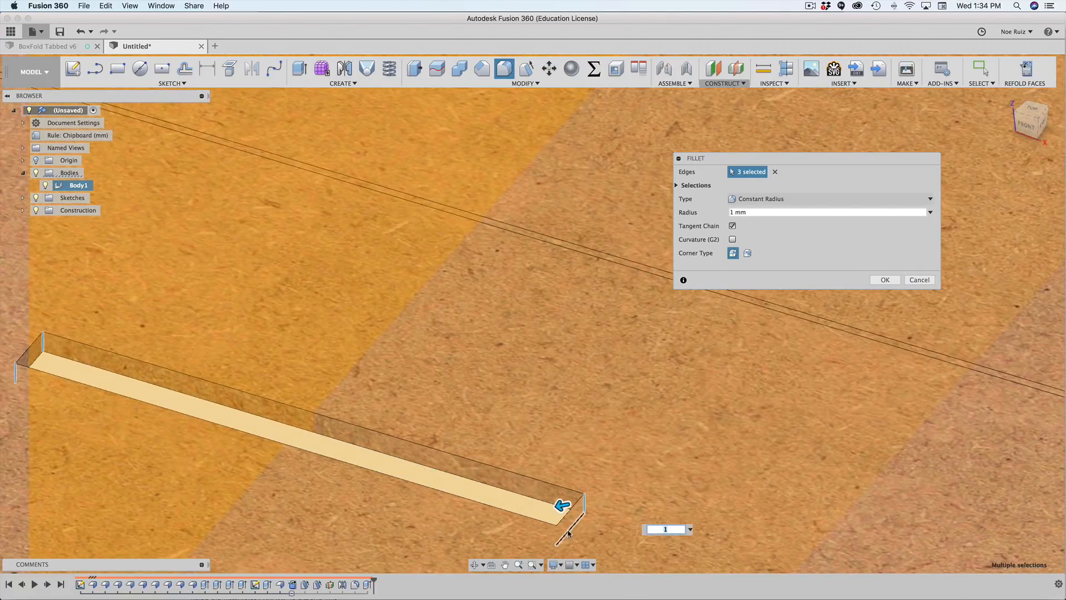
pyautogui.click(559, 533)
pyautogui.click(559, 533)
pyautogui.scroll(-4, 558, 532)
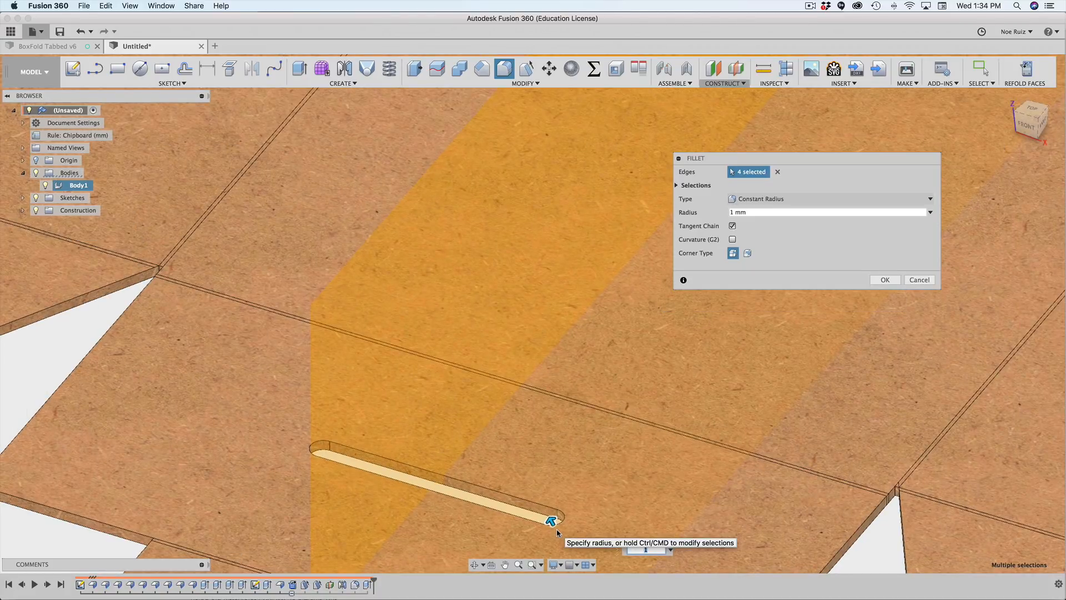
pyautogui.press('Return')
# Switch to the Sheet Metal workspace and refold the faces of the box.
pyautogui.scroll(-8, 556, 529)
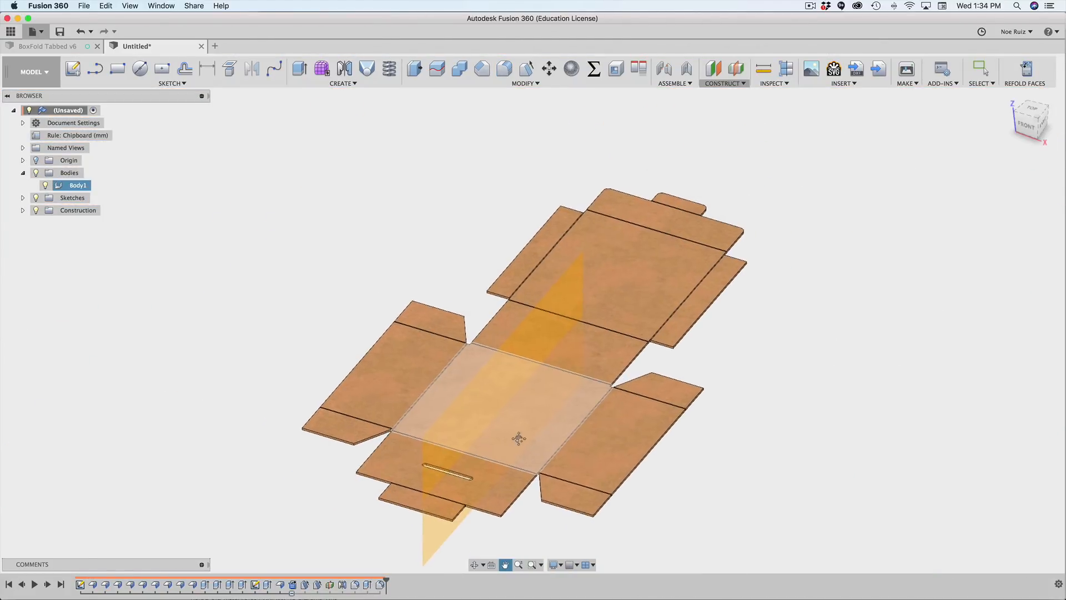
pyautogui.keyDown('shift'); pyautogui.moveTo(518, 438); pyautogui.dragTo(556, 433, button='middle'); pyautogui.keyUp('shift')
pyautogui.scroll(5, 460, 408)
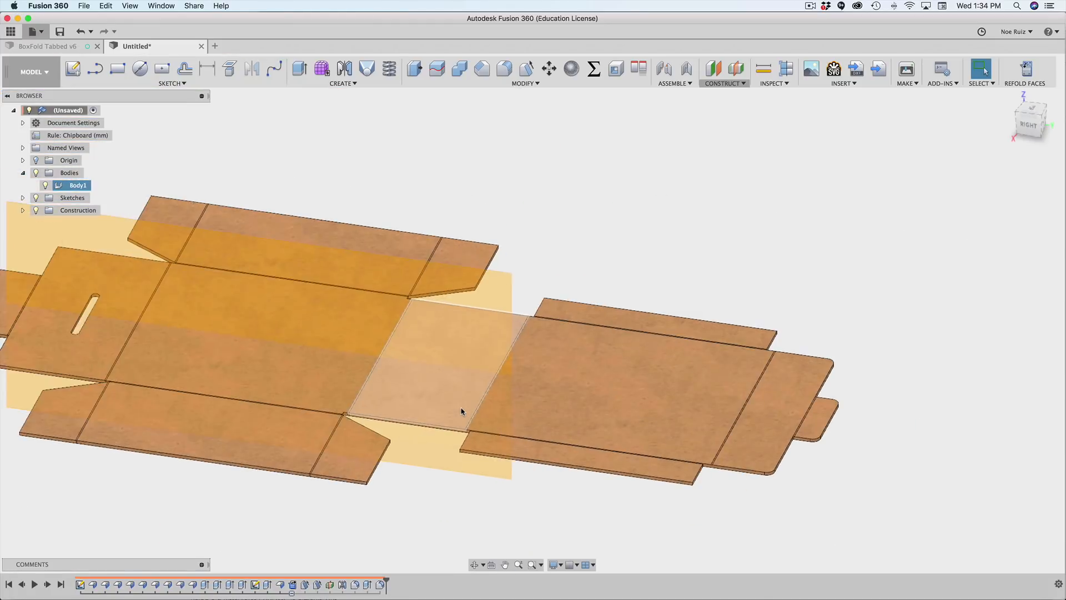
pyautogui.moveTo(443, 478); pyautogui.dragTo(516, 468, button='middle')
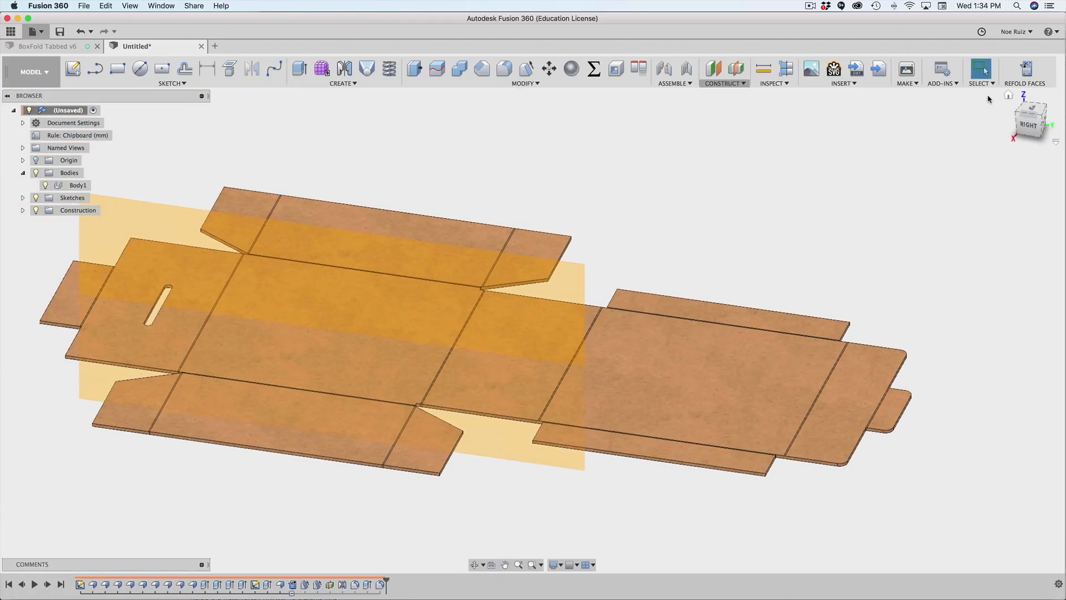
pyautogui.click(32, 72)
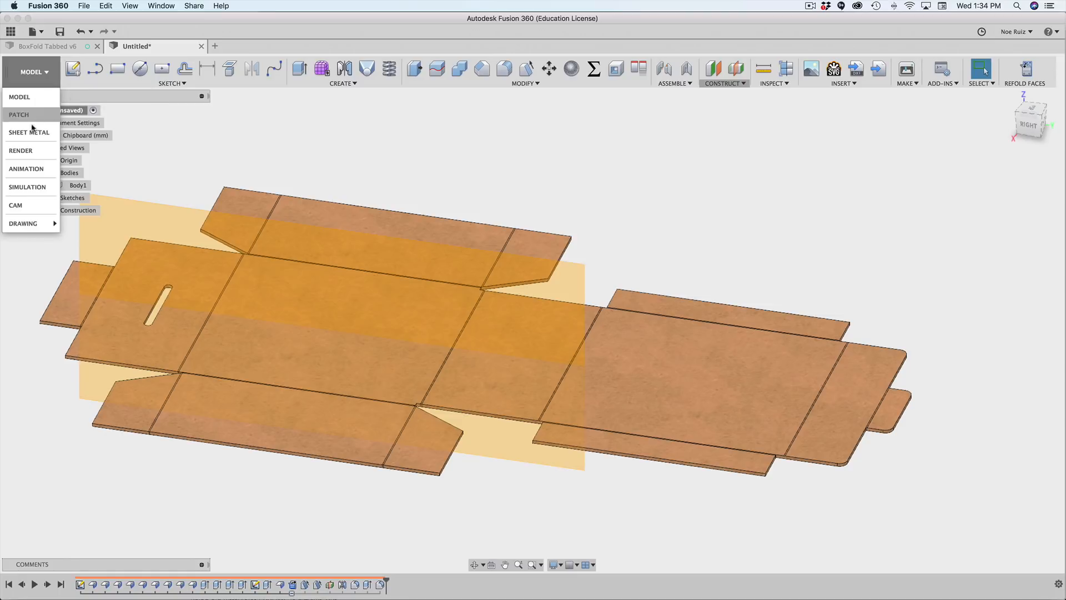
pyautogui.click(32, 131)
pyautogui.click(744, 67)
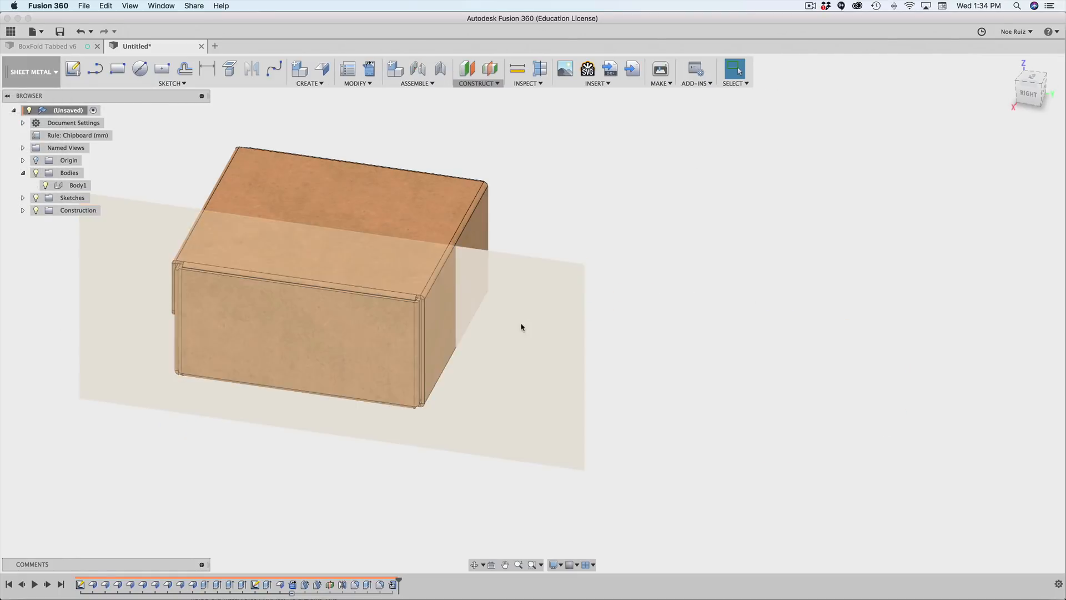
# Hide the construction geometry around the folded box.
pyautogui.moveTo(610, 274); pyautogui.dragTo(703, 324, button='middle')
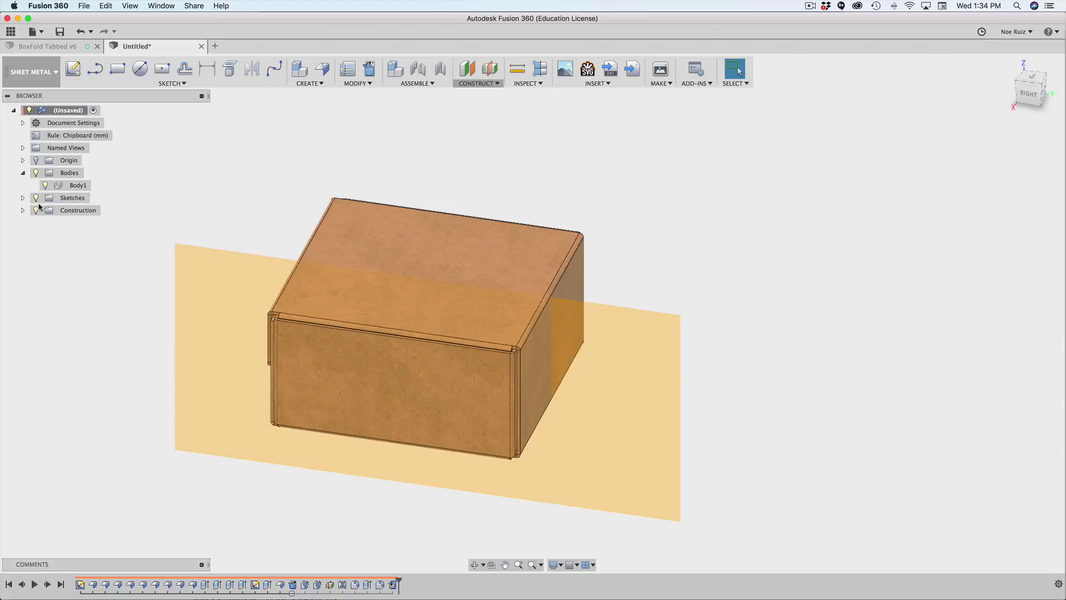
pyautogui.click(38, 211)
pyautogui.click(38, 211)
# Examine how the lid tab fits into the rounded front slot, selecting the side face at the tab's bend.
pyautogui.keyDown('shift'); pyautogui.moveTo(215, 395); pyautogui.dragTo(314, 310, button='middle'); pyautogui.keyUp('shift')
pyautogui.scroll(6, 440, 276)
pyautogui.scroll(4, 399, 306)
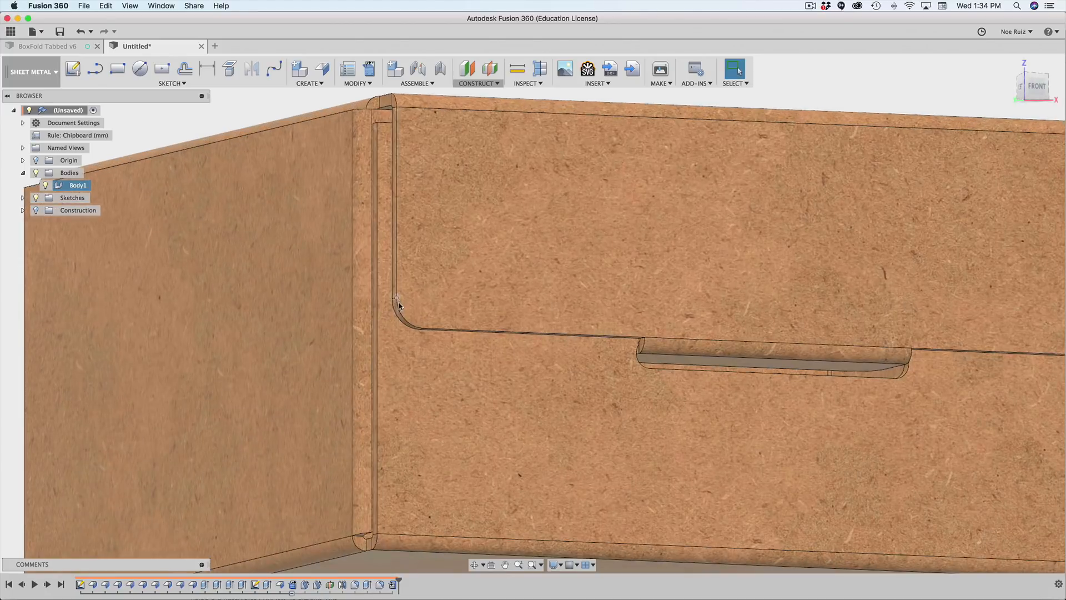
pyautogui.scroll(-3, 417, 320)
pyautogui.scroll(10, 594, 335)
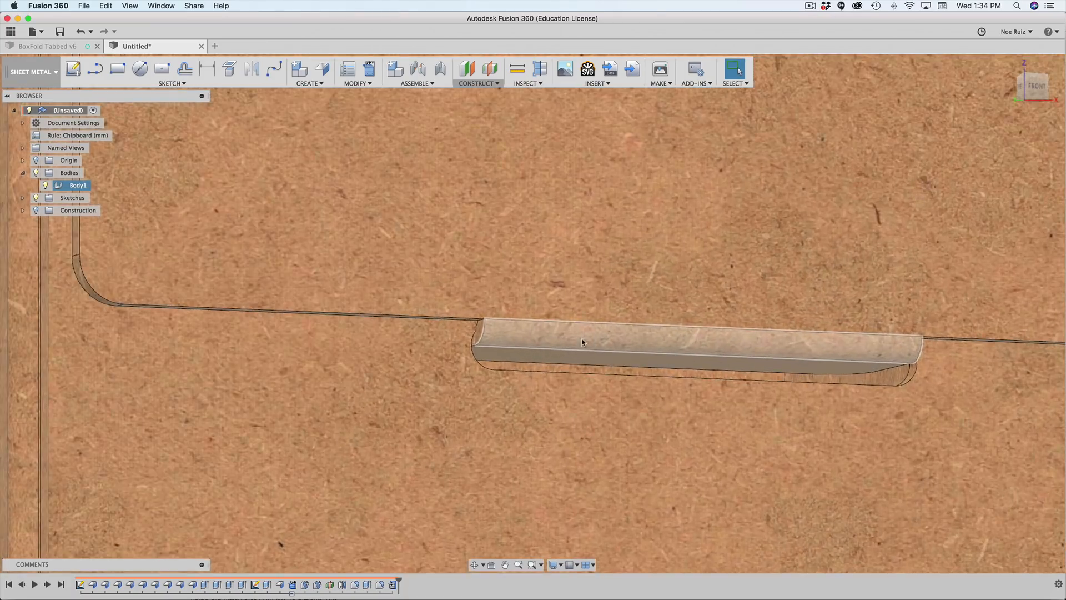
pyautogui.scroll(10, 464, 345)
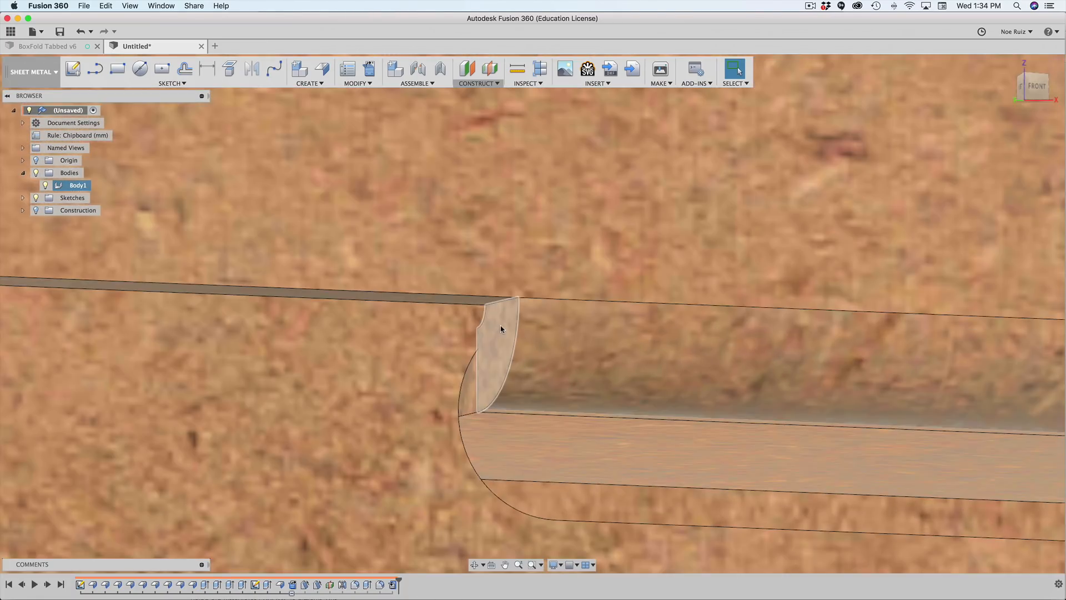
pyautogui.click(501, 328)
pyautogui.scroll(-8, 501, 327)
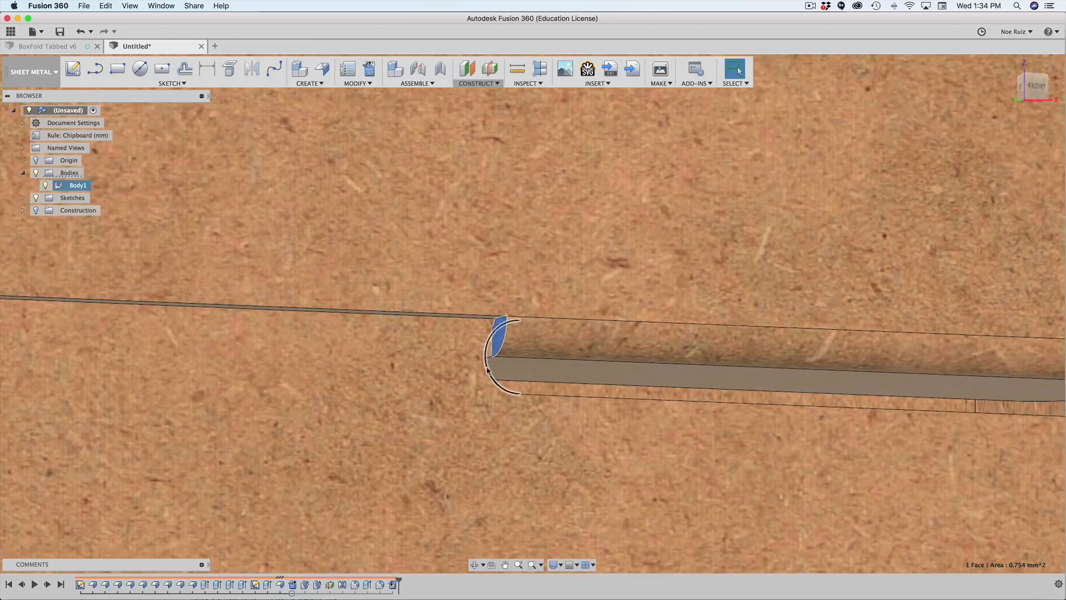
# Edit the sketch of the front slot and set the slot's length to 21 mm.
pyautogui.scroll(-5, 498, 338)
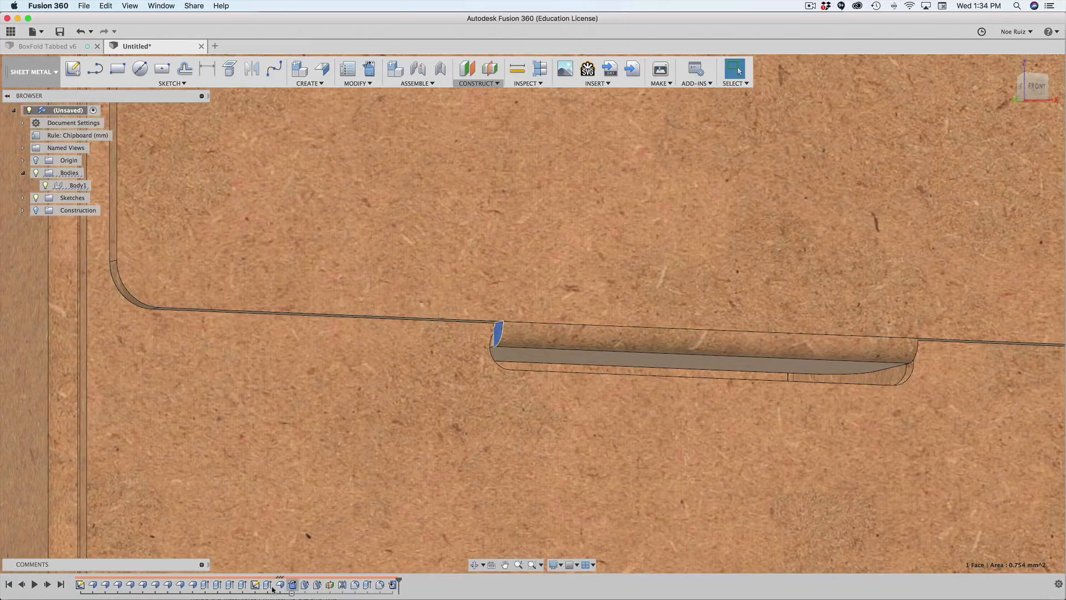
pyautogui.doubleClick(255, 584)
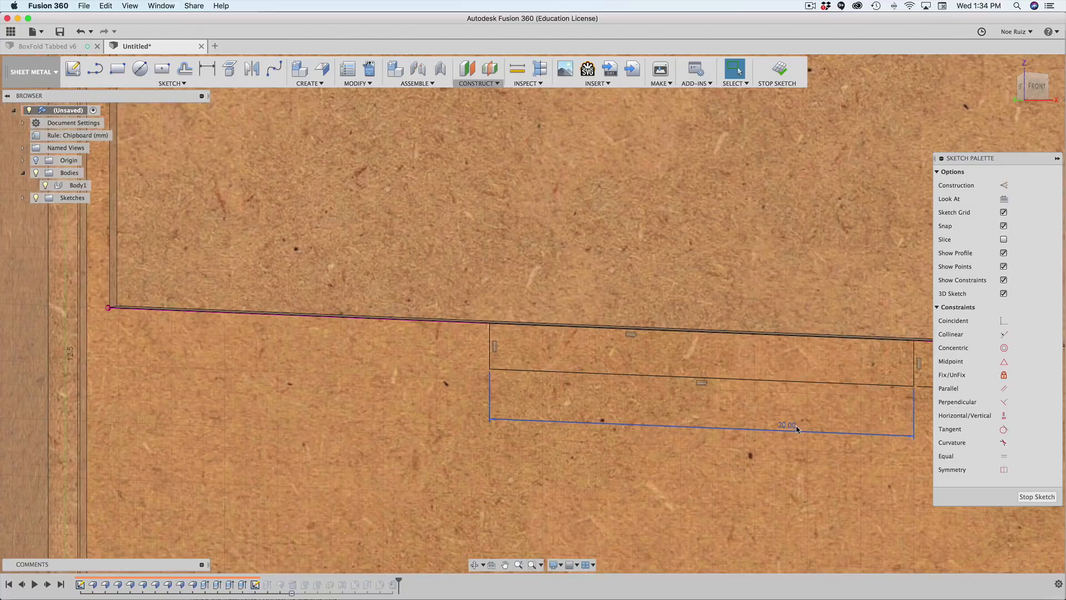
pyautogui.doubleClick(797, 429)
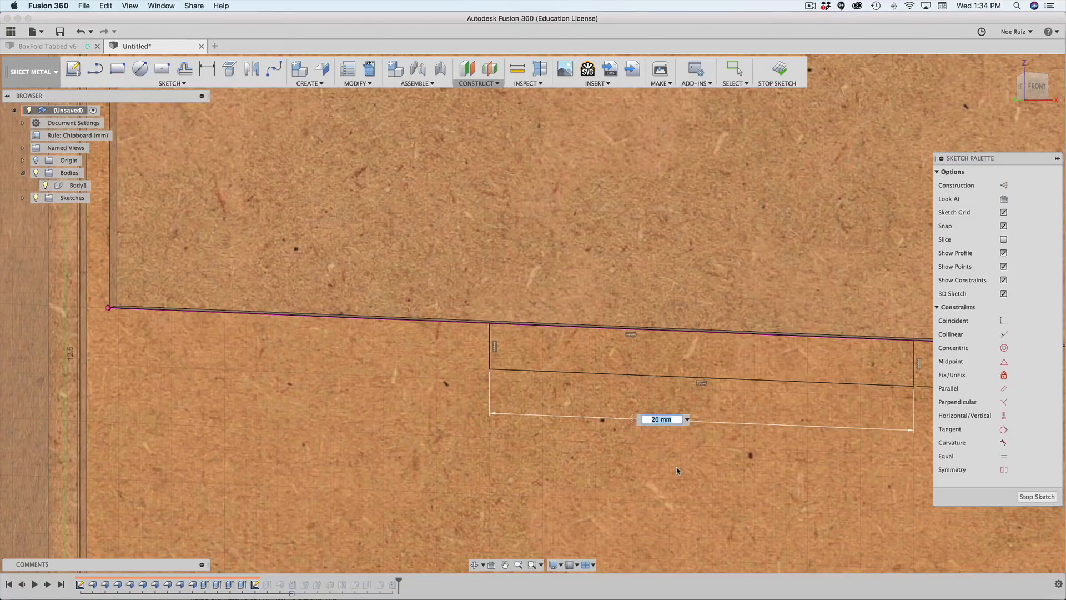
pyautogui.write('21')
pyautogui.press('Return')
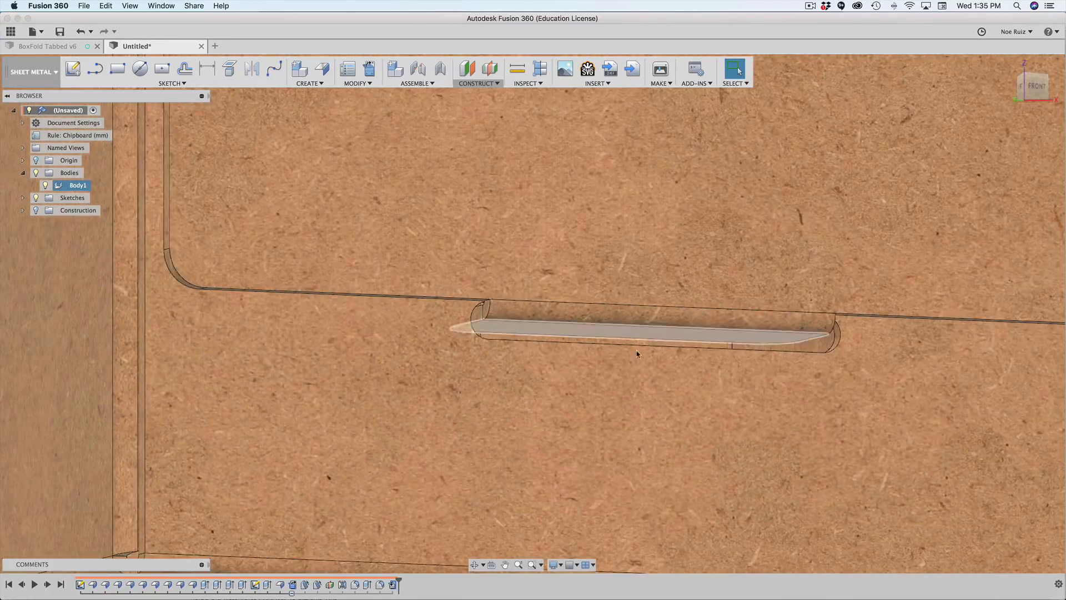
# Examine the clearance between the lid tab and both ends of the lengthened front slot, as well as the whole folded box.
pyautogui.scroll(-5, 638, 354)
pyautogui.keyDown('shift'); pyautogui.moveTo(733, 342); pyautogui.dragTo(698, 345, button='middle'); pyautogui.keyUp('shift')
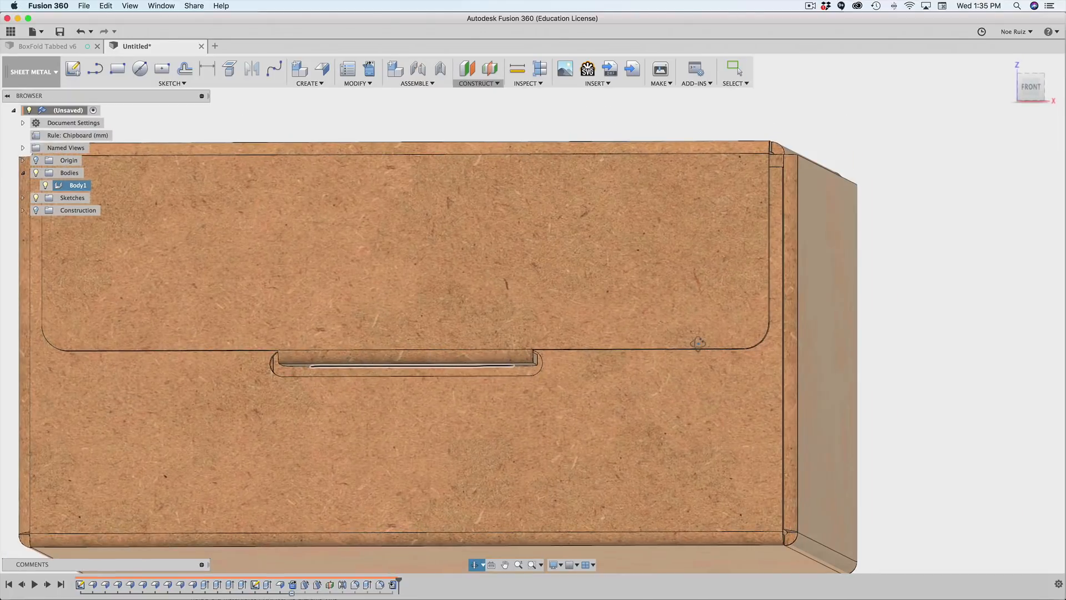
pyautogui.scroll(10, 528, 355)
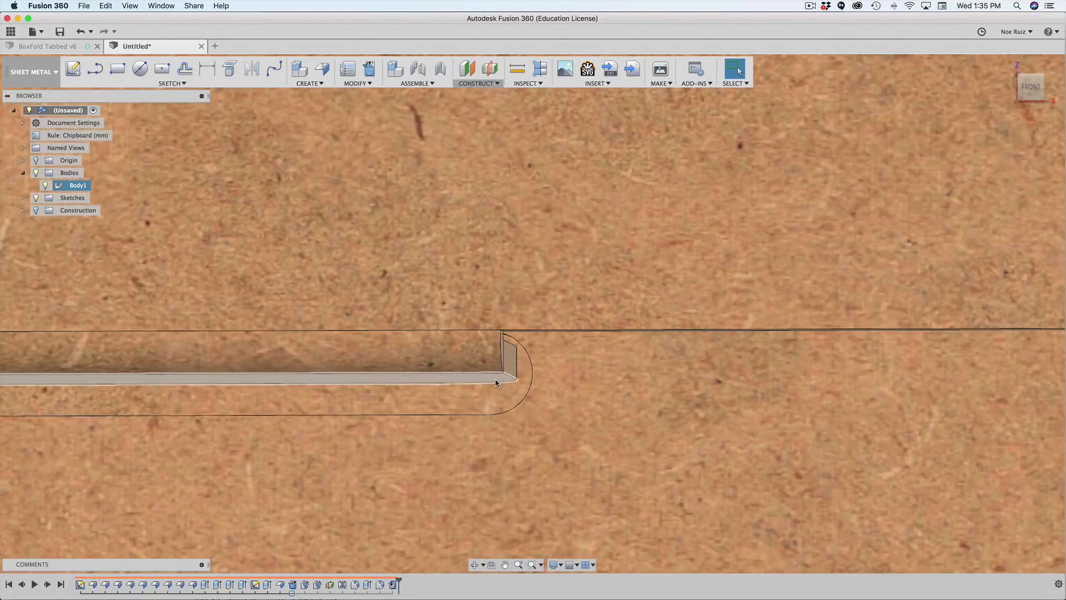
pyautogui.scroll(2, 511, 340)
pyautogui.scroll(-15, 502, 339)
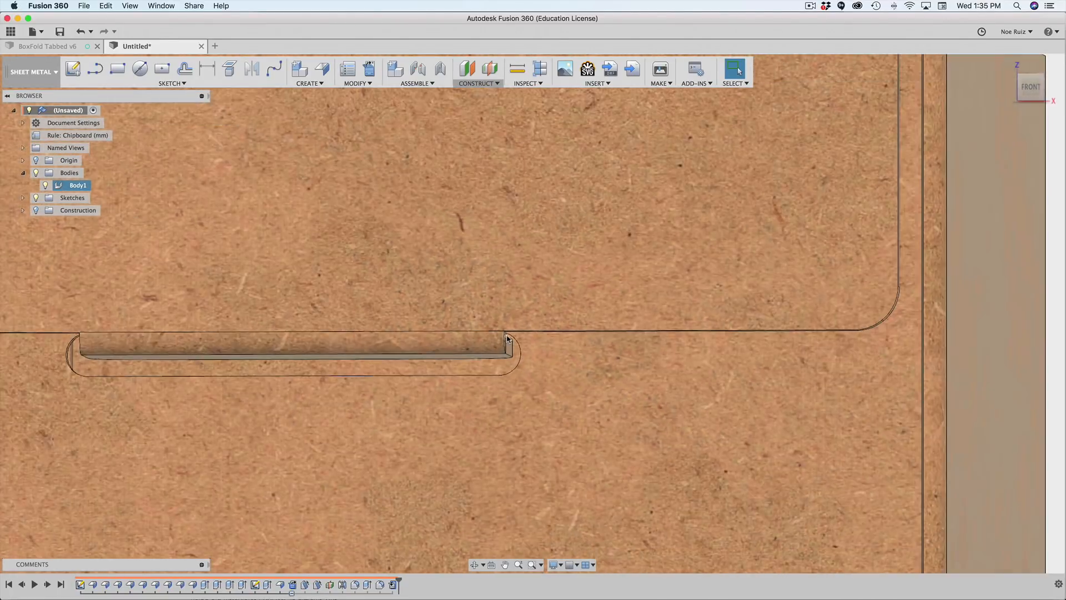
pyautogui.moveTo(775, 382)
pyautogui.keyDown('shift'); pyautogui.mouseDown(button='middle')
pyautogui.moveTo(726, 385)
pyautogui.moveTo(881, 362)
pyautogui.moveTo(847, 361)
pyautogui.moveTo(814, 331)
pyautogui.moveTo(849, 359)
pyautogui.moveTo(752, 376)
pyautogui.moveTo(763, 326)
pyautogui.moveTo(692, 362)
pyautogui.moveTo(778, 389)
pyautogui.mouseUp(button='middle'); pyautogui.keyUp('shift')
pyautogui.scroll(5, 808, 374)
pyautogui.scroll(-6, 805, 374)
pyautogui.moveTo(340, 231); pyautogui.dragTo(383, 281, button='middle')
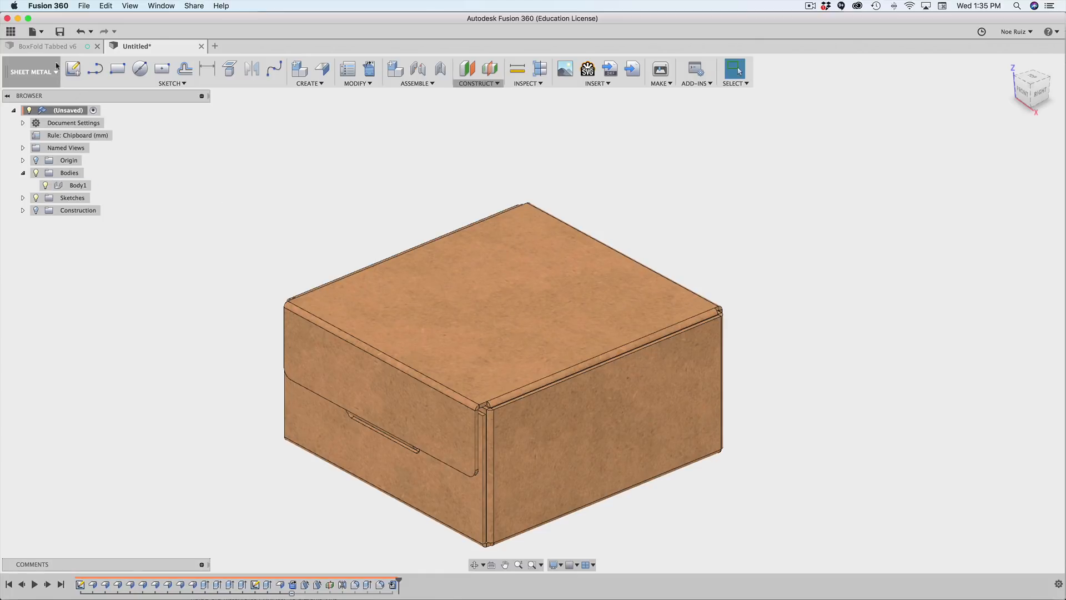
pyautogui.click(11, 31)
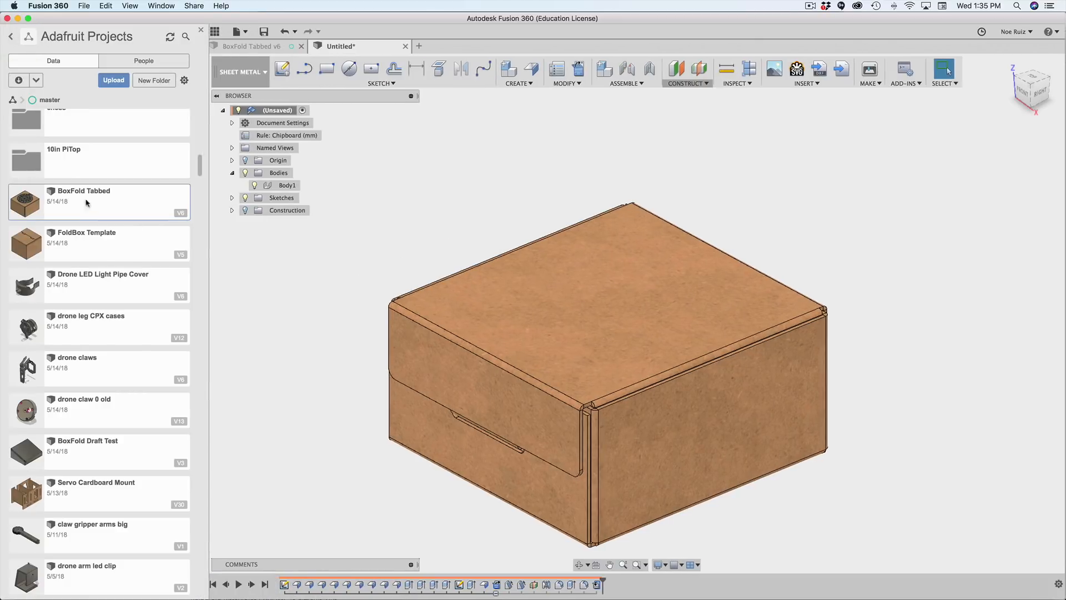
pyautogui.scroll(-2, 660, 286)
pyautogui.scroll(5, 722, 274)
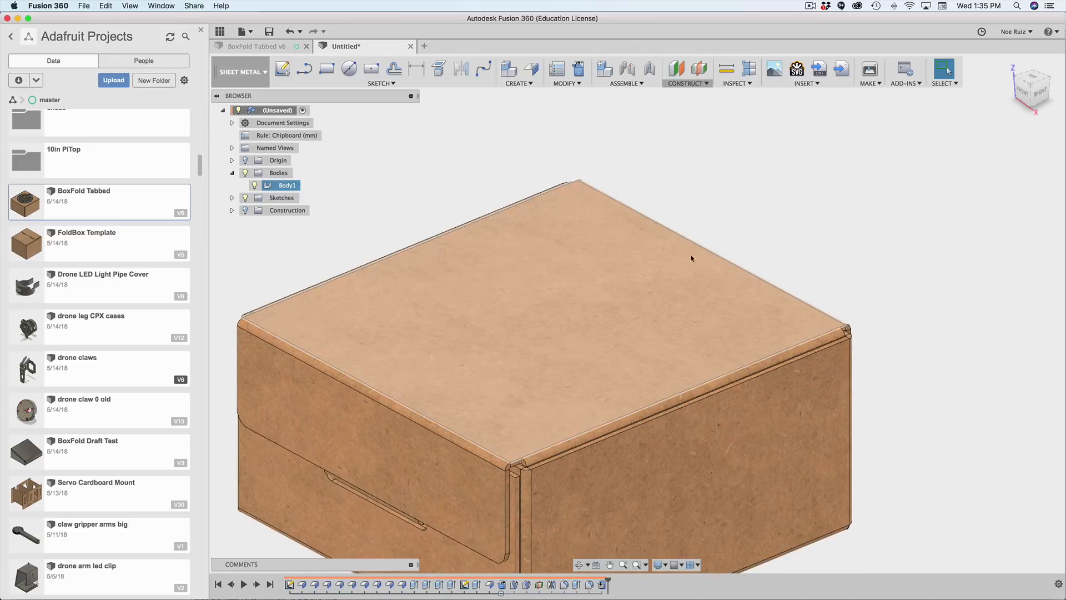
pyautogui.scroll(-4, 632, 309)
pyautogui.keyDown('shift'); pyautogui.moveTo(880, 407); pyautogui.dragTo(788, 259, button='middle'); pyautogui.keyUp('shift')
pyautogui.scroll(-2, 644, 283)
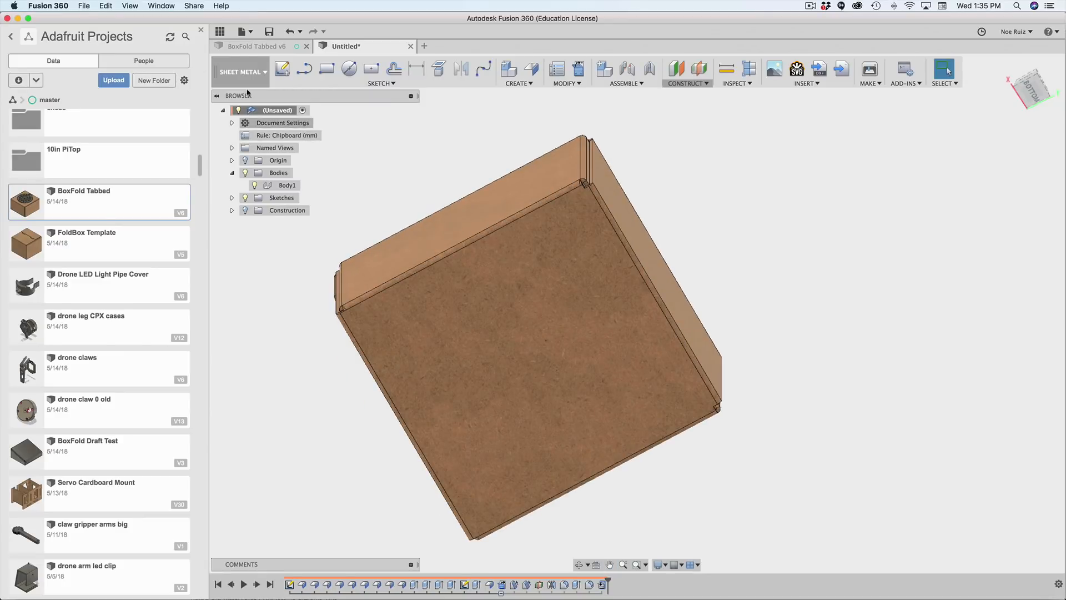
pyautogui.click(201, 29)
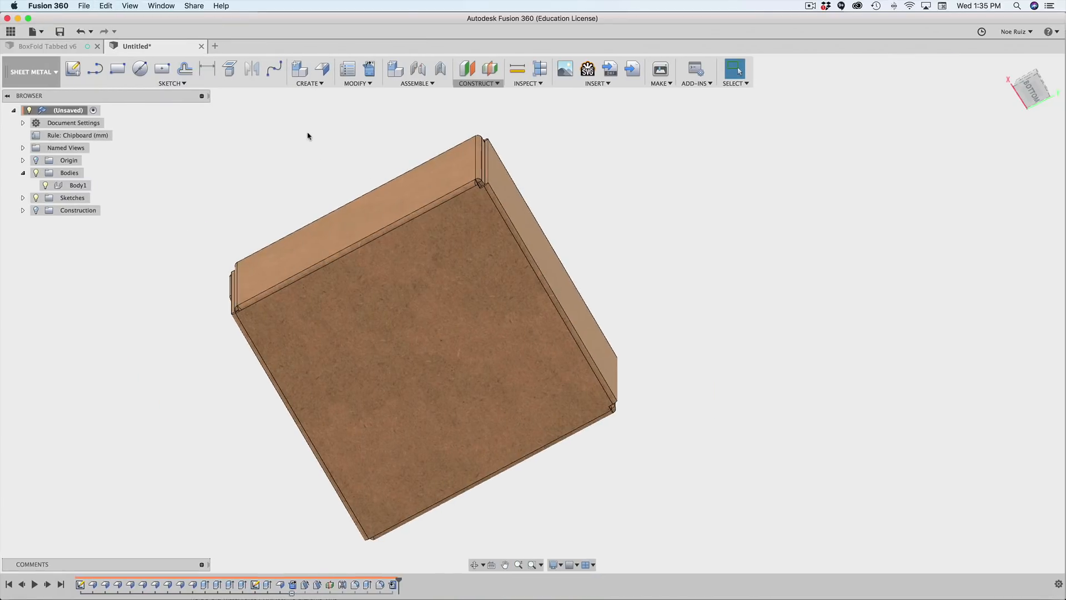
# Create a flat pattern of the folded box with its bottom face as the stationary face.
pyautogui.keyDown('shift'); pyautogui.moveTo(308, 131); pyautogui.dragTo(267, 283, button='middle'); pyautogui.keyUp('shift')
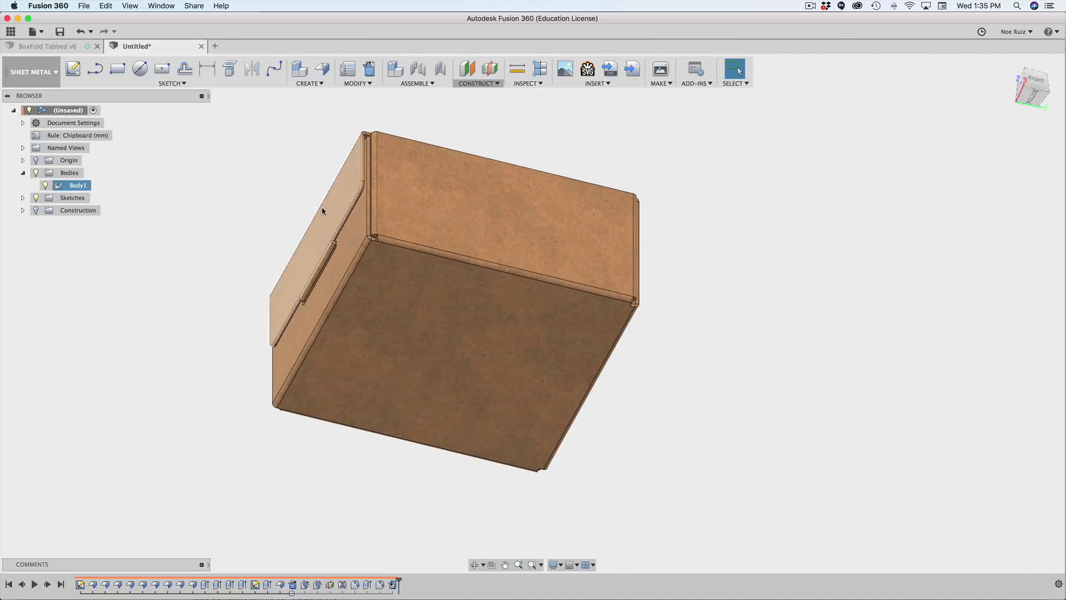
pyautogui.click(361, 83)
pyautogui.click(121, 83)
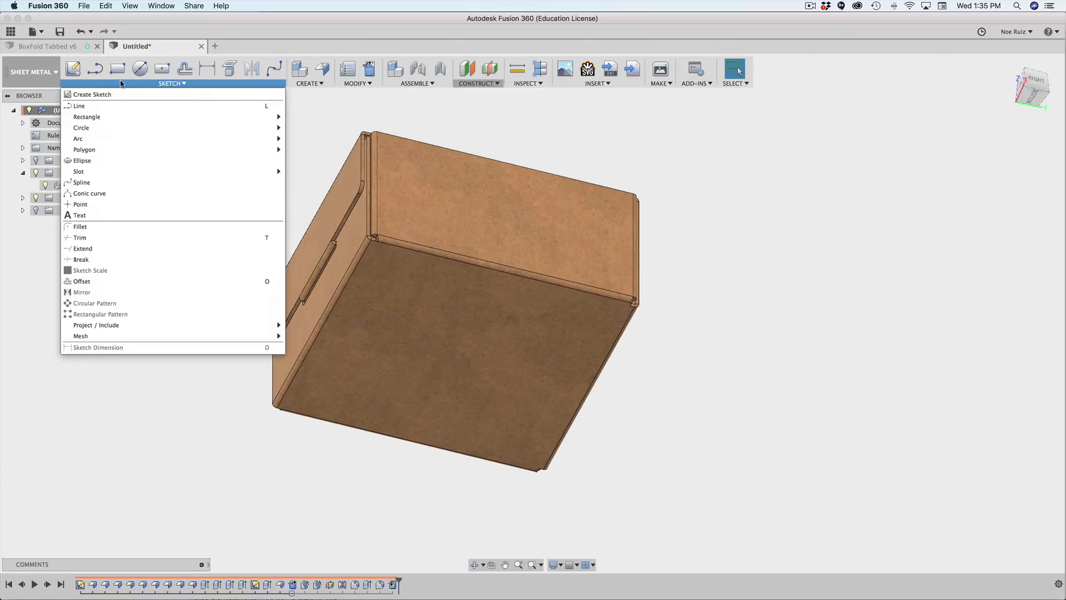
pyautogui.click(346, 84)
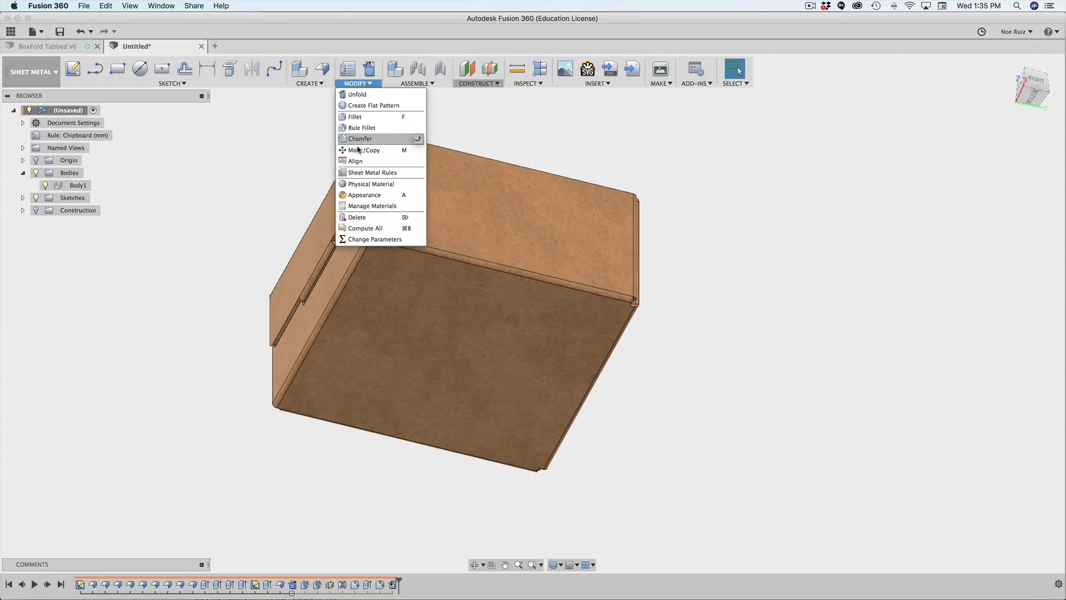
pyautogui.click(374, 105)
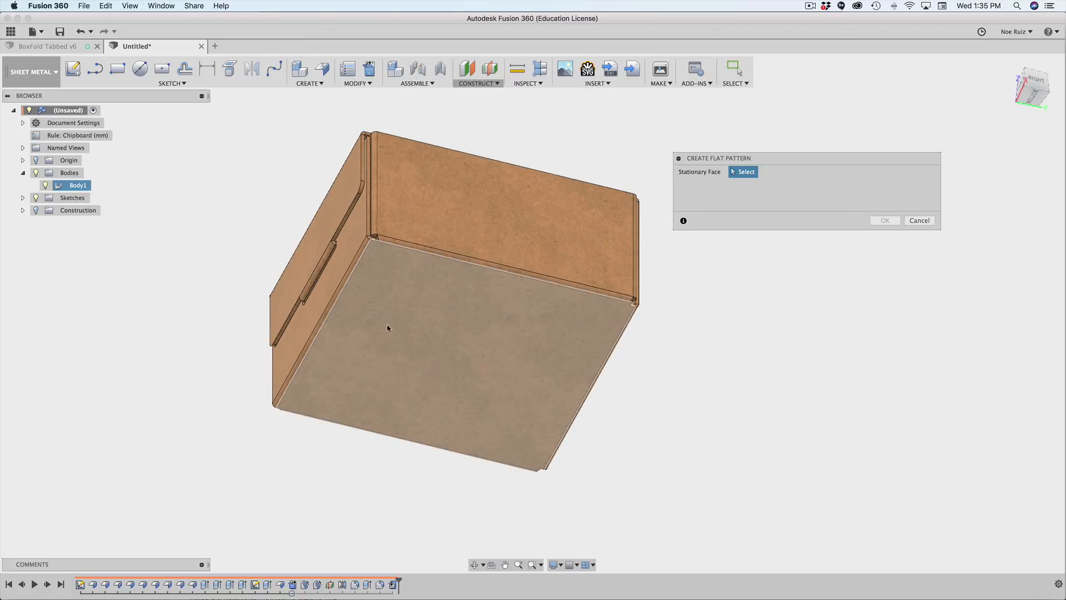
pyautogui.click(468, 300)
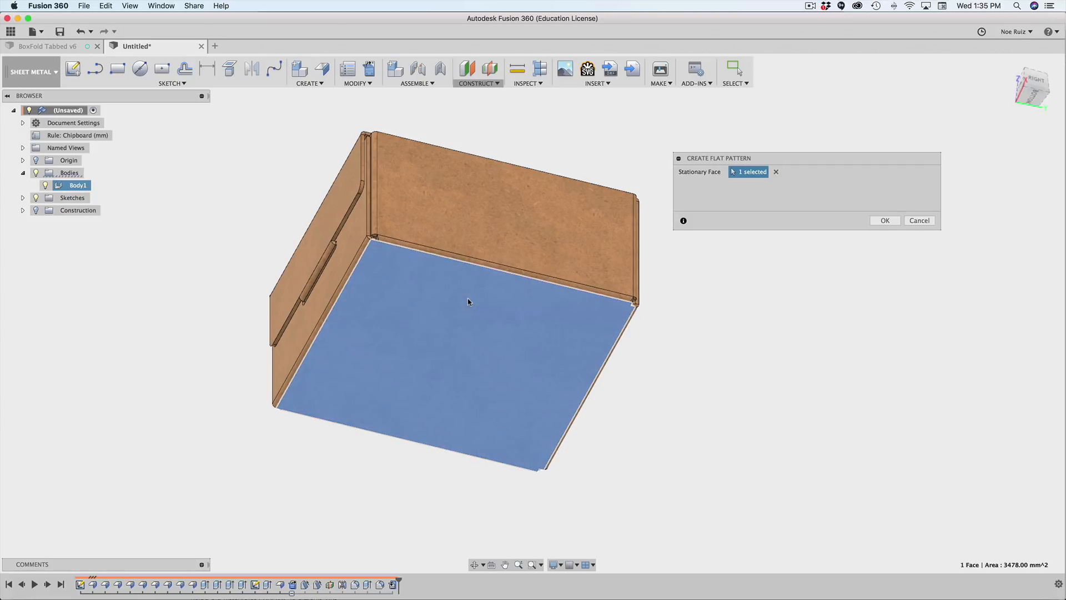
pyautogui.click(885, 220)
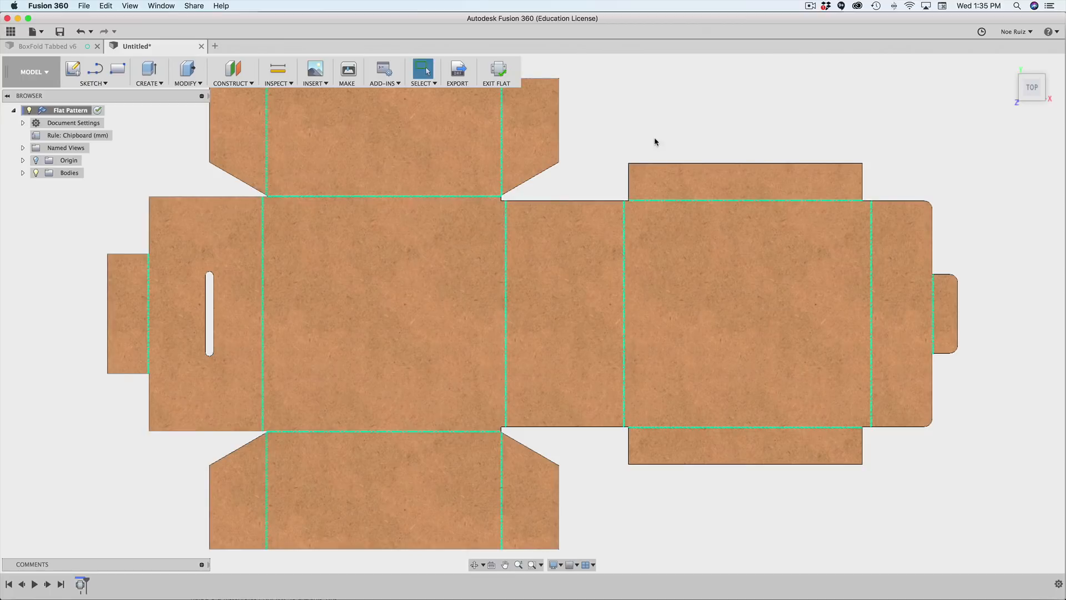
pyautogui.scroll(-2, 637, 158)
pyautogui.keyDown('shift'); pyautogui.moveTo(651, 146); pyautogui.dragTo(533, 144, button='middle'); pyautogui.keyUp('shift')
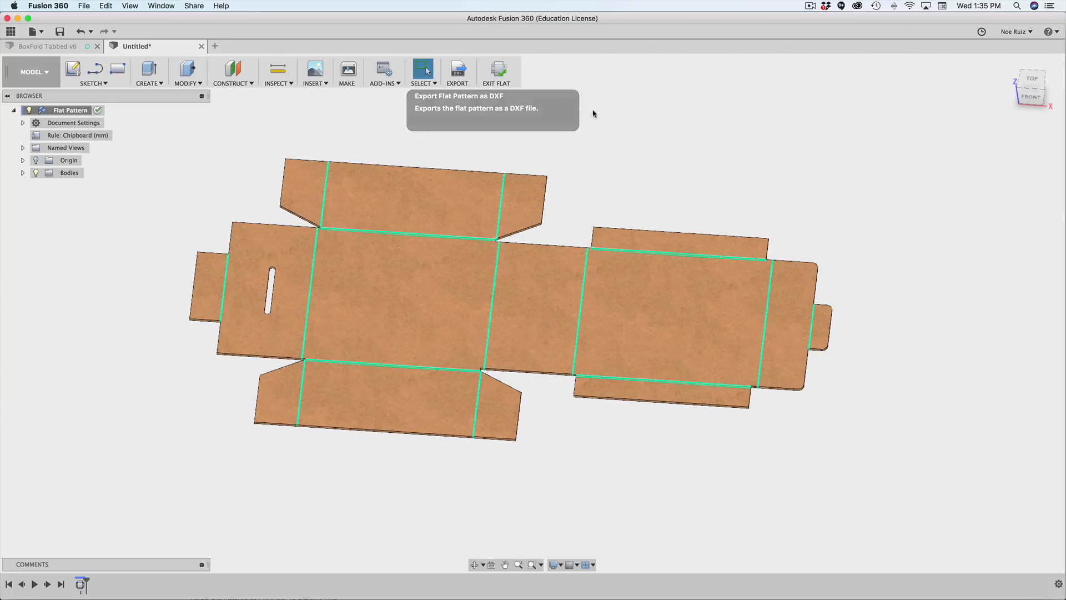
pyautogui.moveTo(592, 108); pyautogui.dragTo(552, 138, button='middle')
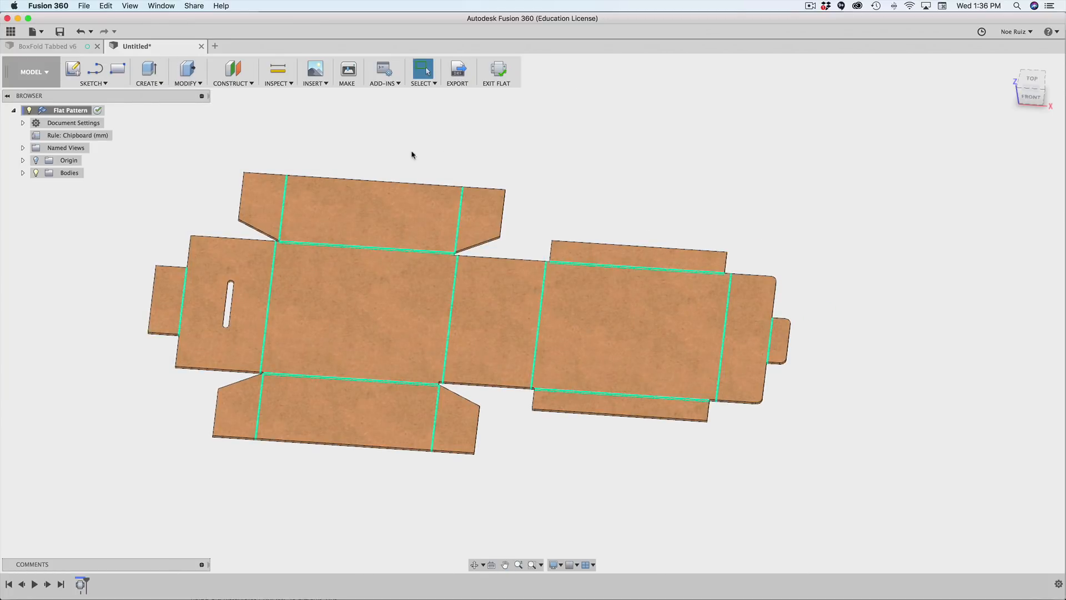
pyautogui.click(186, 81)
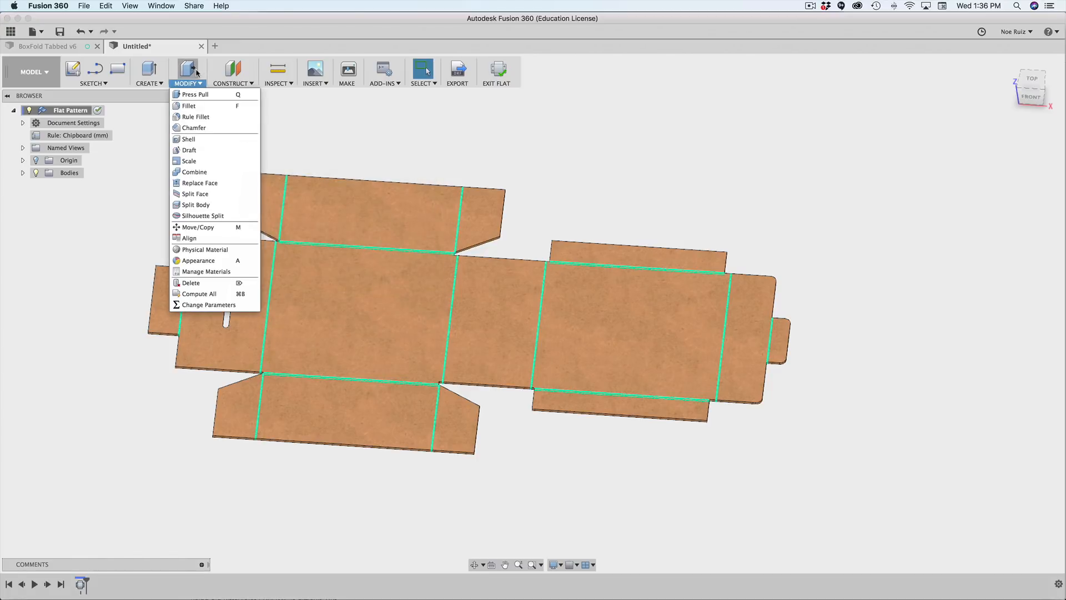
pyautogui.click(200, 84)
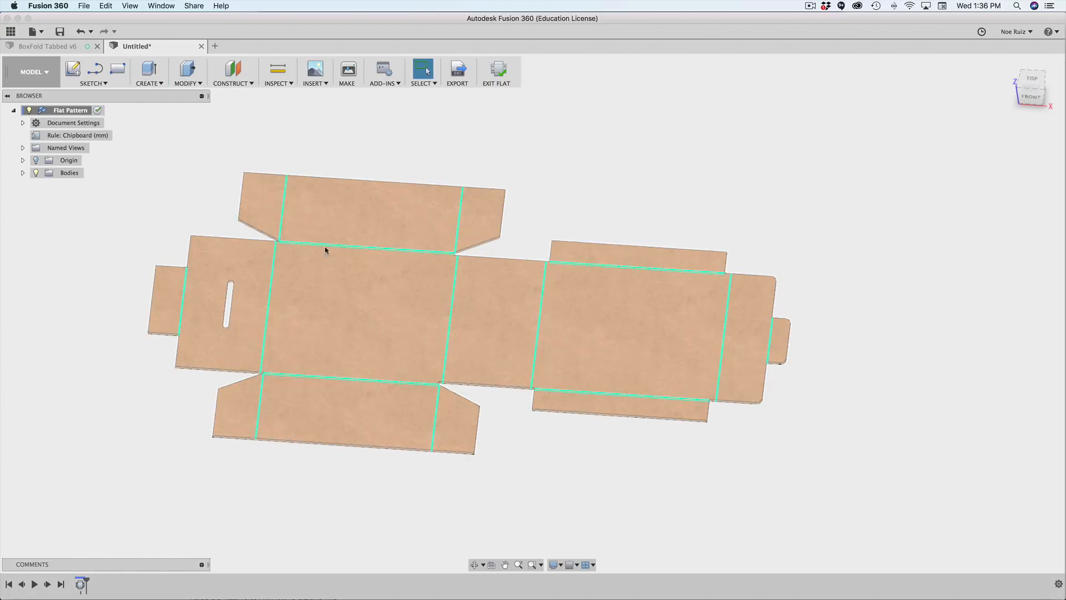
pyautogui.keyDown('shift'); pyautogui.moveTo(432, 272); pyautogui.dragTo(520, 198, button='middle'); pyautogui.keyUp('shift')
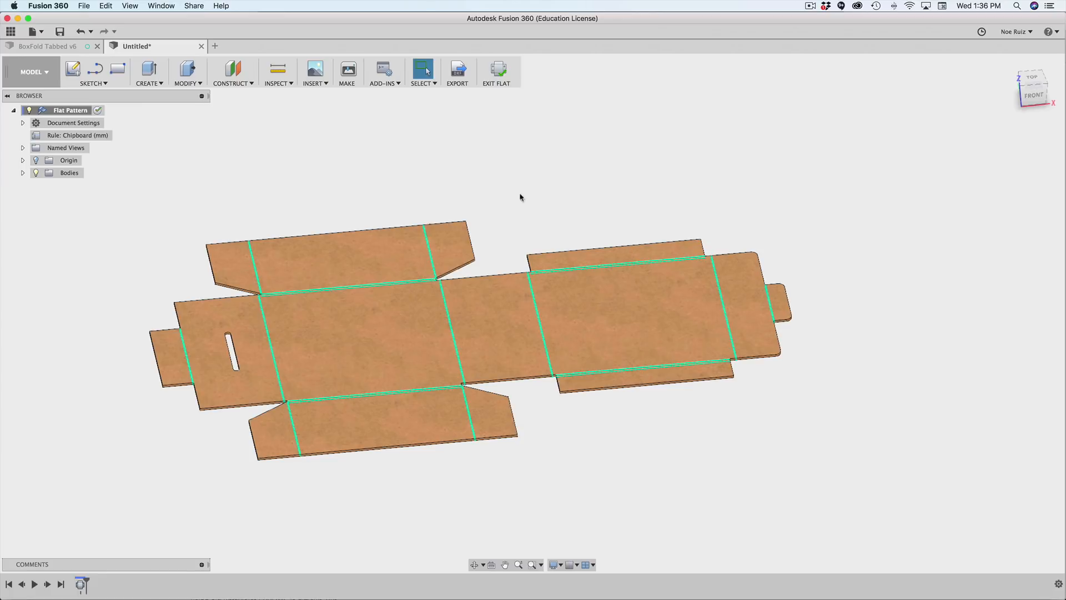
# Export the flat pattern as a DXF named box-tut to the AdaBoxes Box Designs folder, with the file extension shown.
pyautogui.click(458, 71)
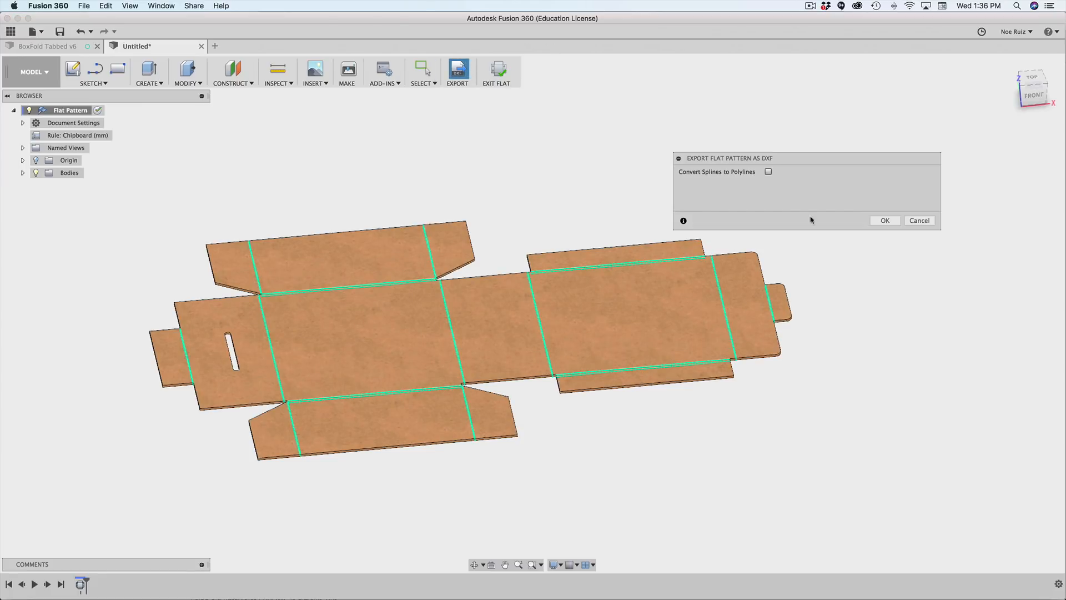
pyautogui.click(885, 220)
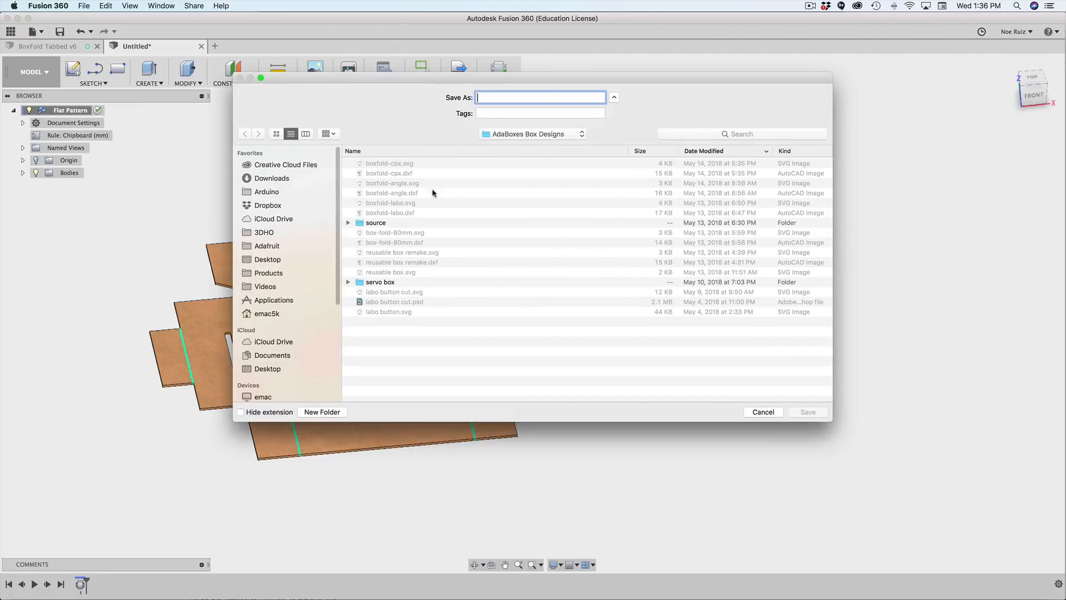
pyautogui.write('box-tut')
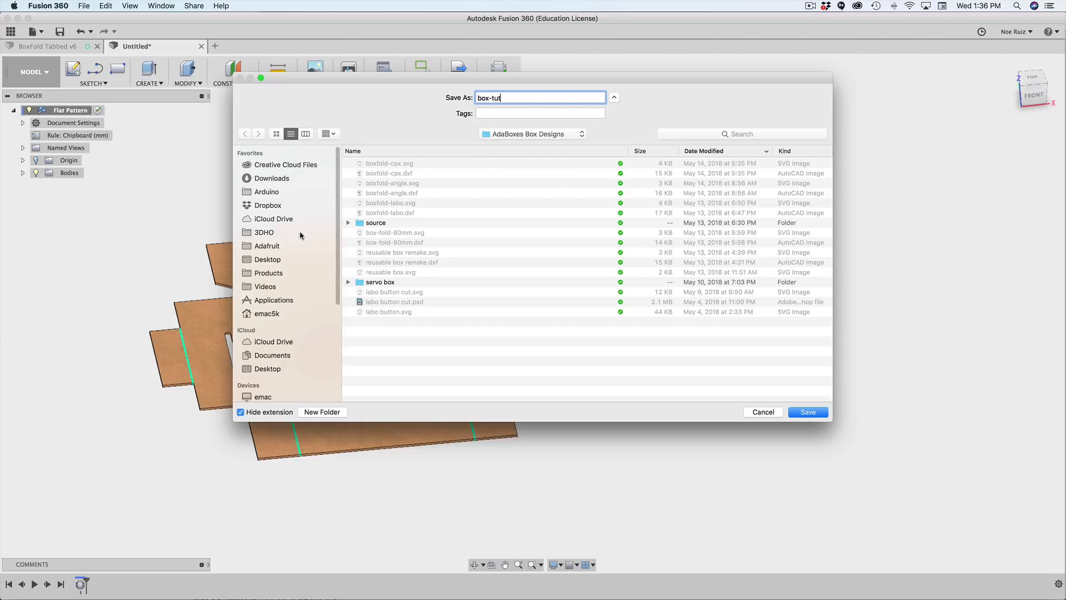
pyautogui.click(241, 412)
pyautogui.click(808, 412)
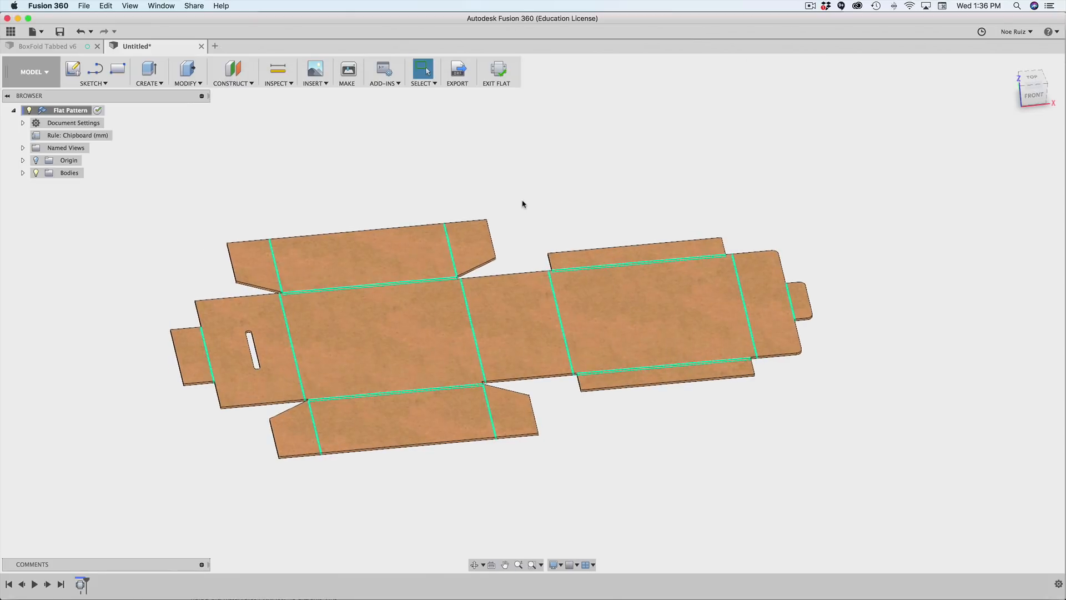
# View the flat pattern from the top and launch Adobe Illustrator CC 2018.
pyautogui.click(1031, 79)
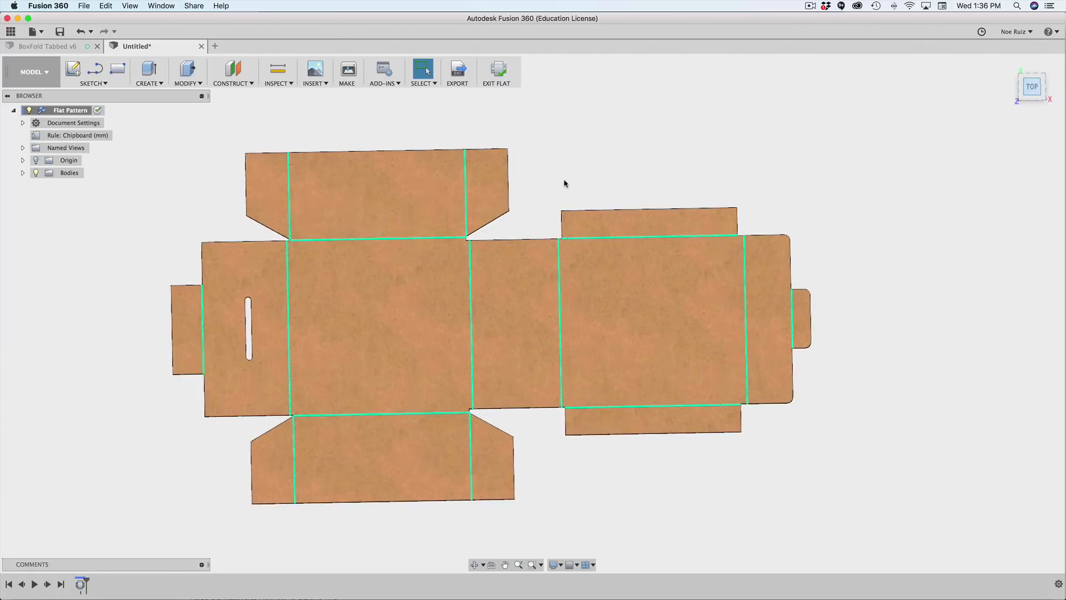
pyautogui.press('super+Tab')
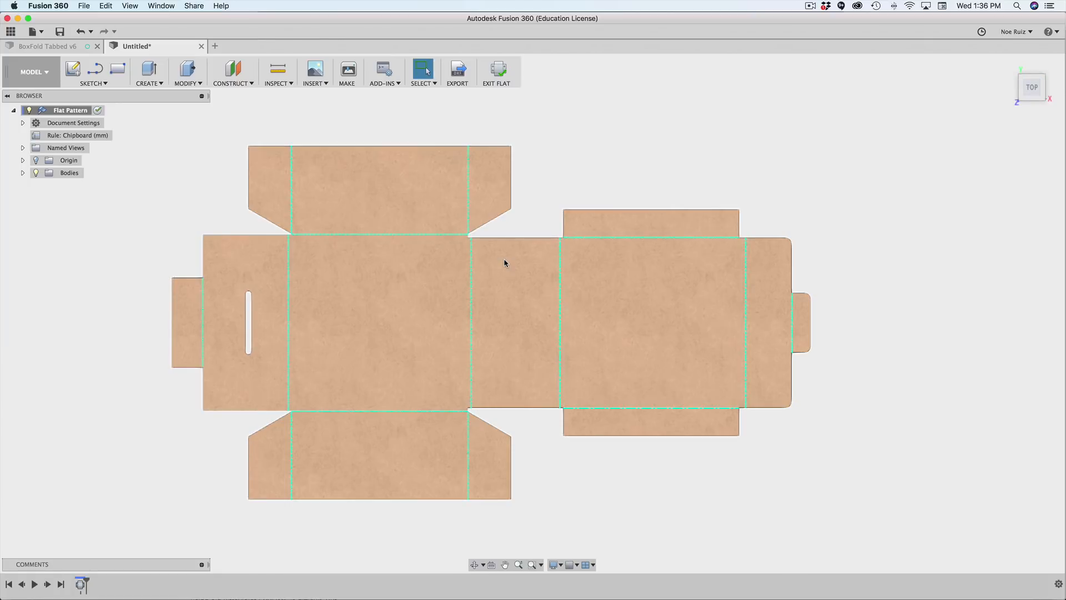
pyautogui.press('super+space')
pyautogui.write('ill')
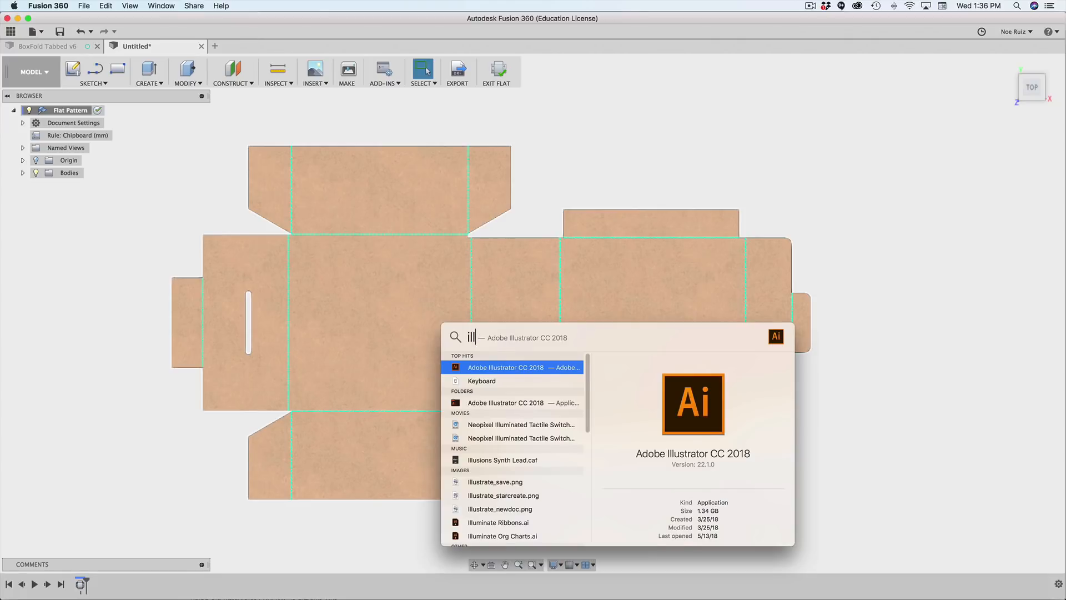
pyautogui.press('Return')
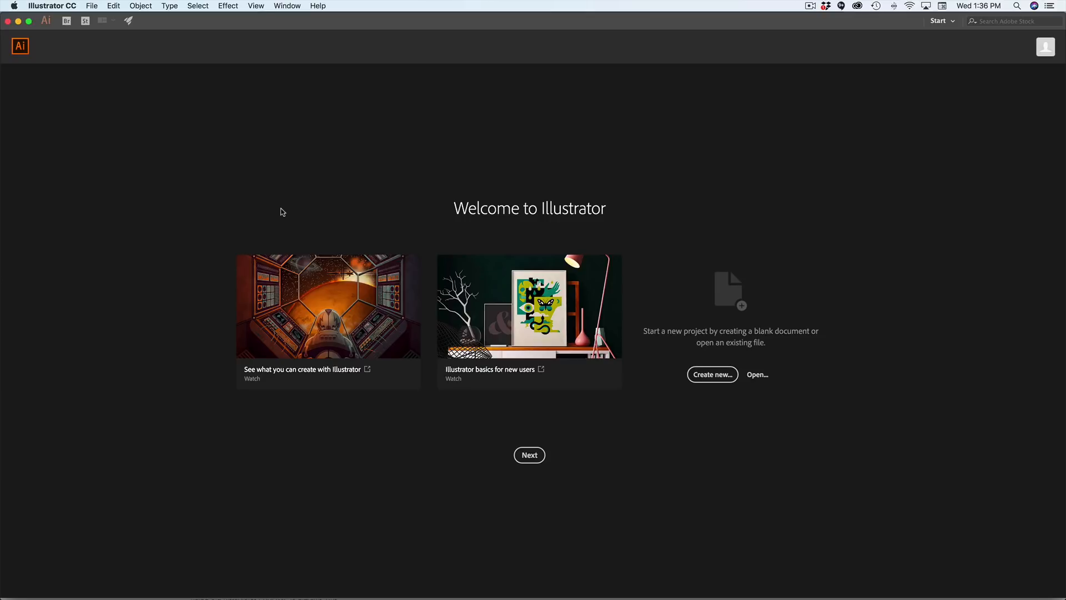
# Open box-tut.dxf from the AdaBoxes Box Designs folder.
pyautogui.press('super+o')
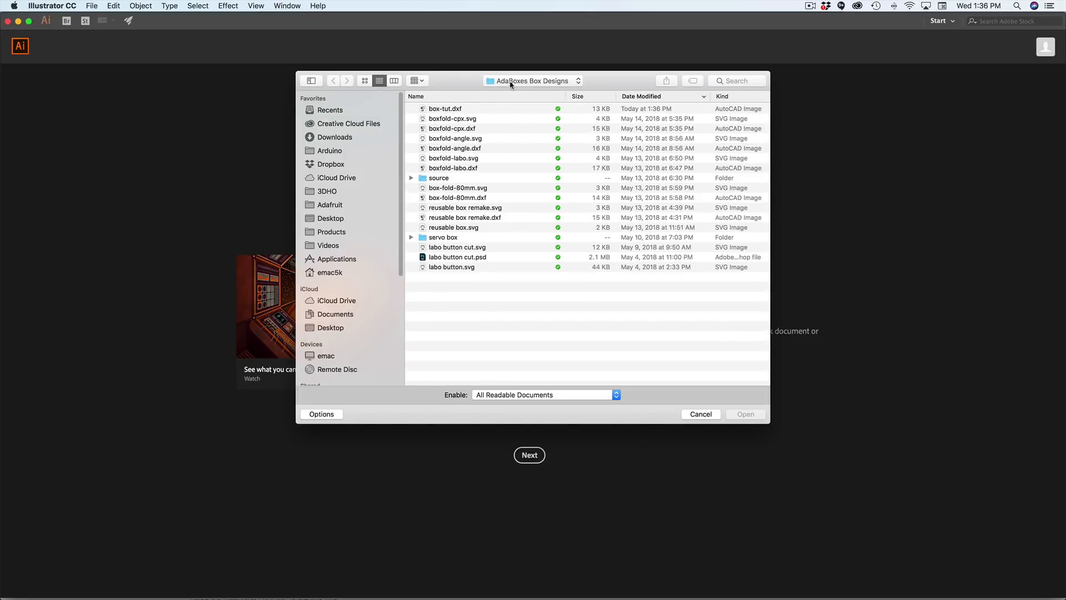
pyautogui.click(465, 109)
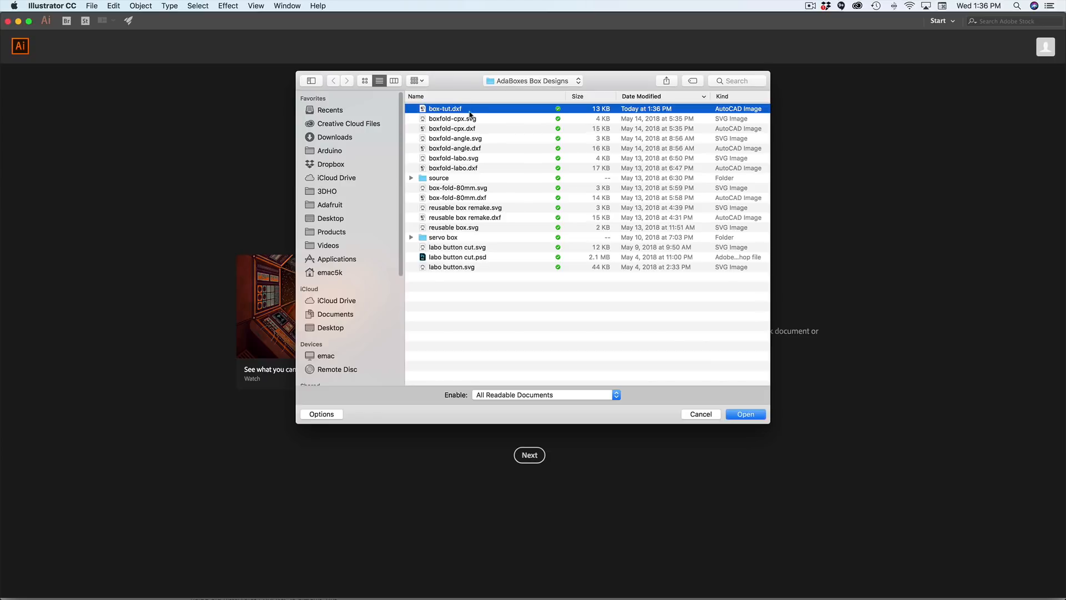
pyautogui.click(745, 413)
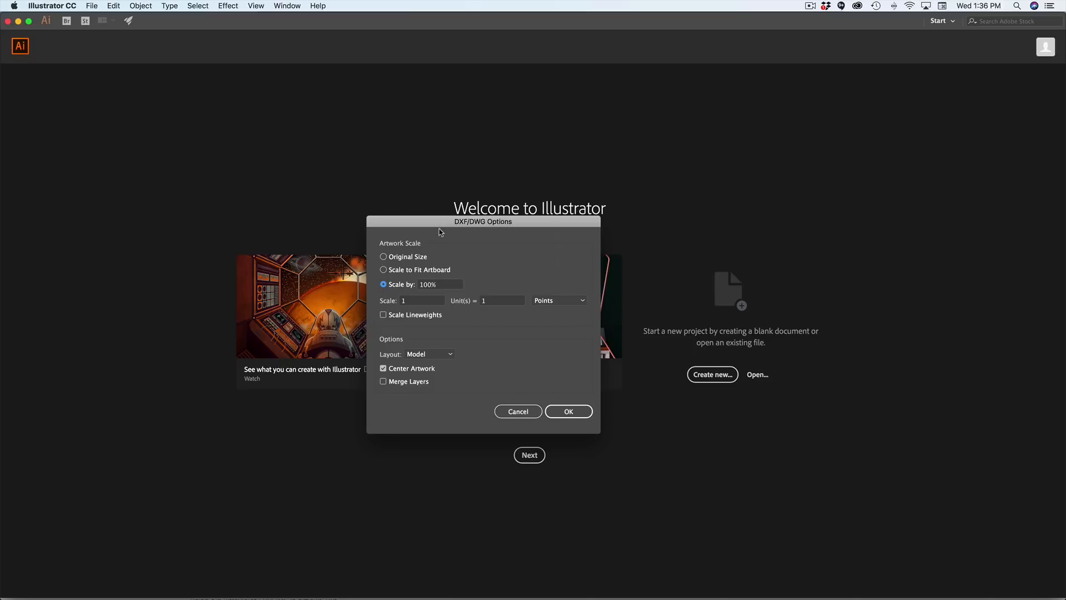
# Import the DXF artwork at 100% with a scale of 1 unit equal to 1 millimeter.
pyautogui.moveTo(442, 225); pyautogui.dragTo(373, 199)
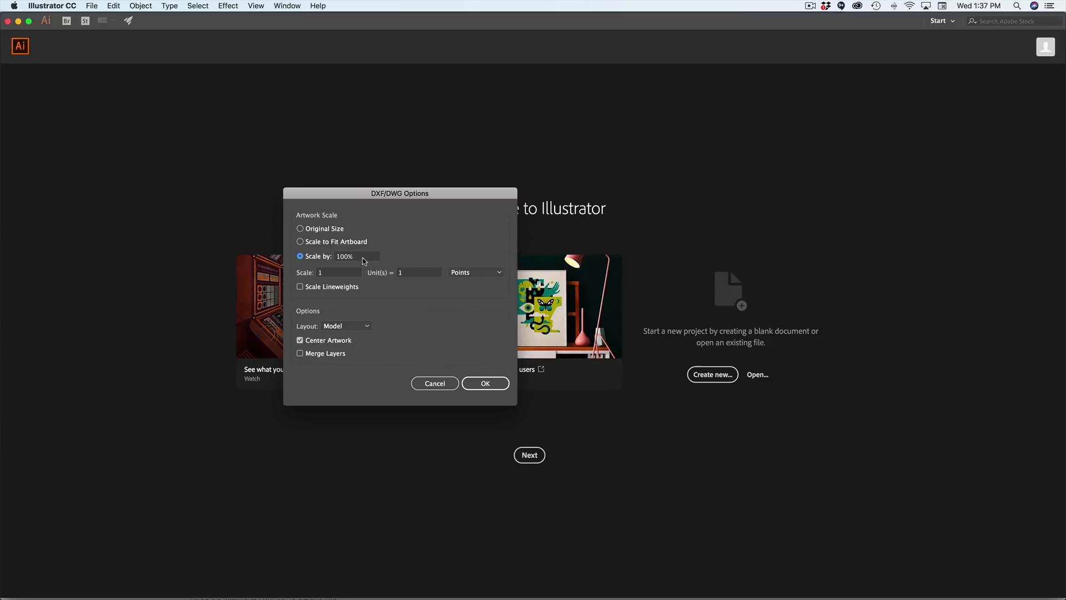
pyautogui.click(340, 257)
pyautogui.click(339, 272)
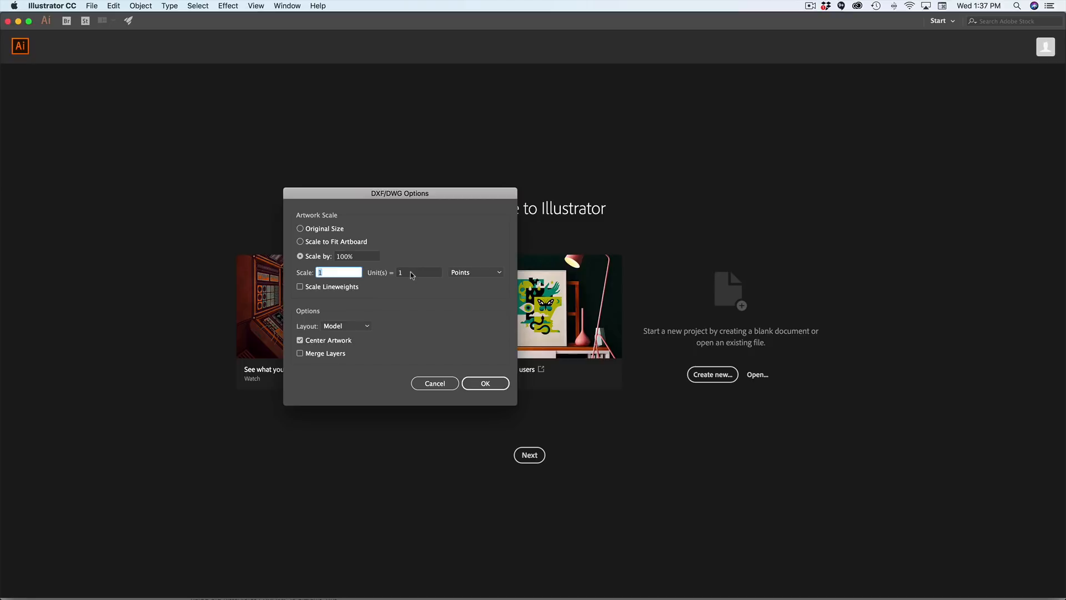
pyautogui.click(412, 274)
pyautogui.click(481, 272)
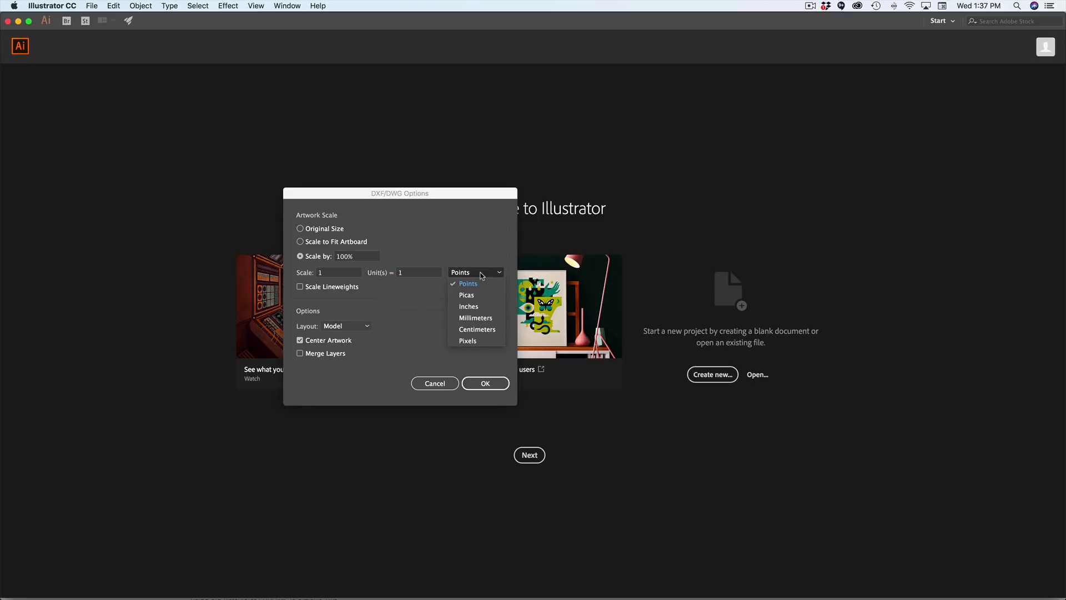
pyautogui.click(484, 318)
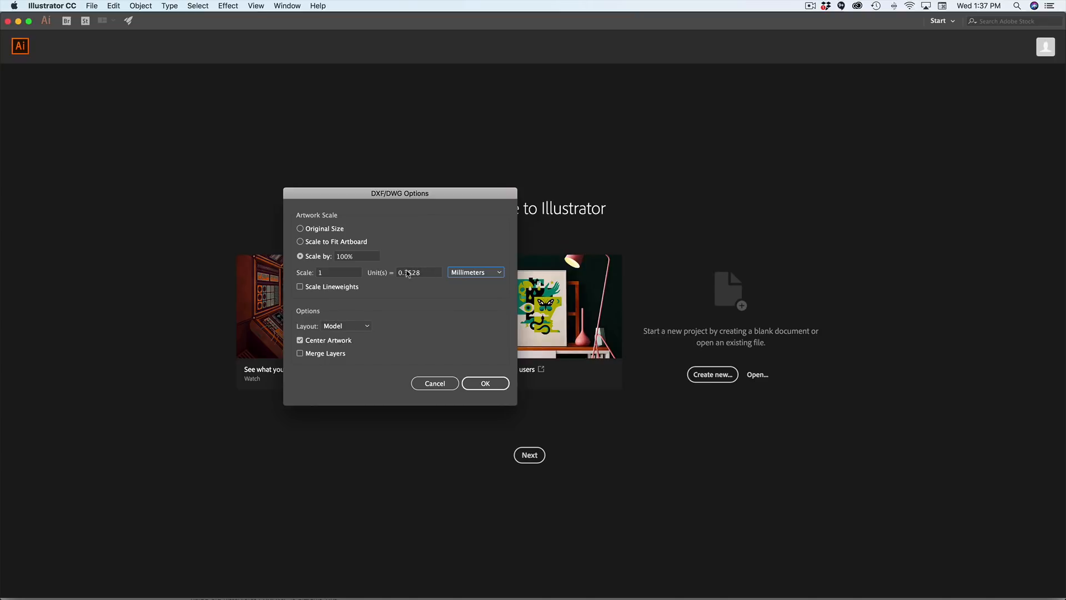
pyautogui.moveTo(423, 274); pyautogui.dragTo(397, 274)
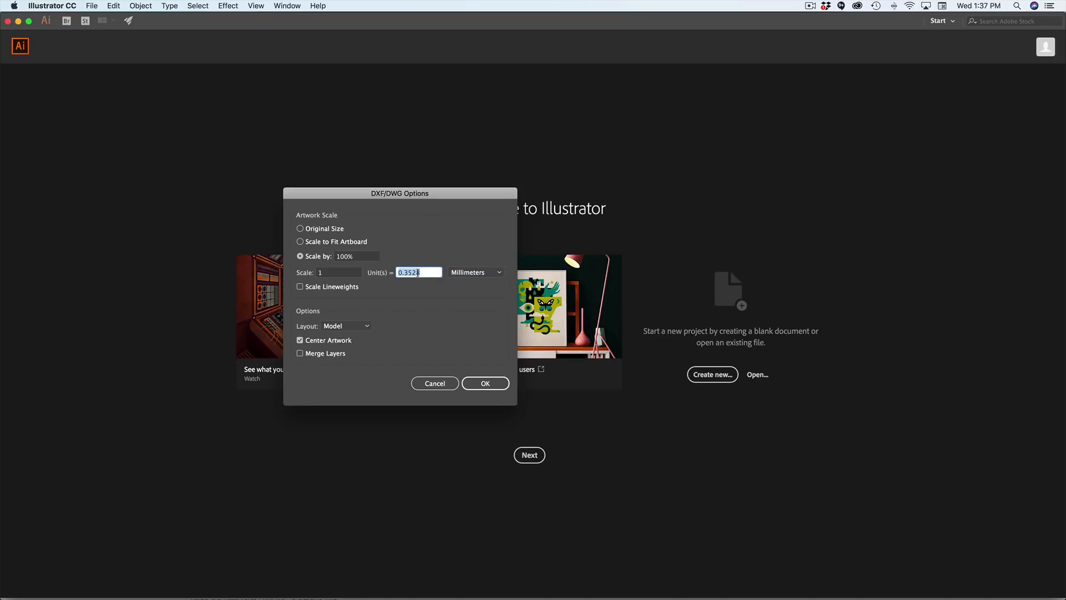
pyautogui.write('1')
pyautogui.click(321, 272)
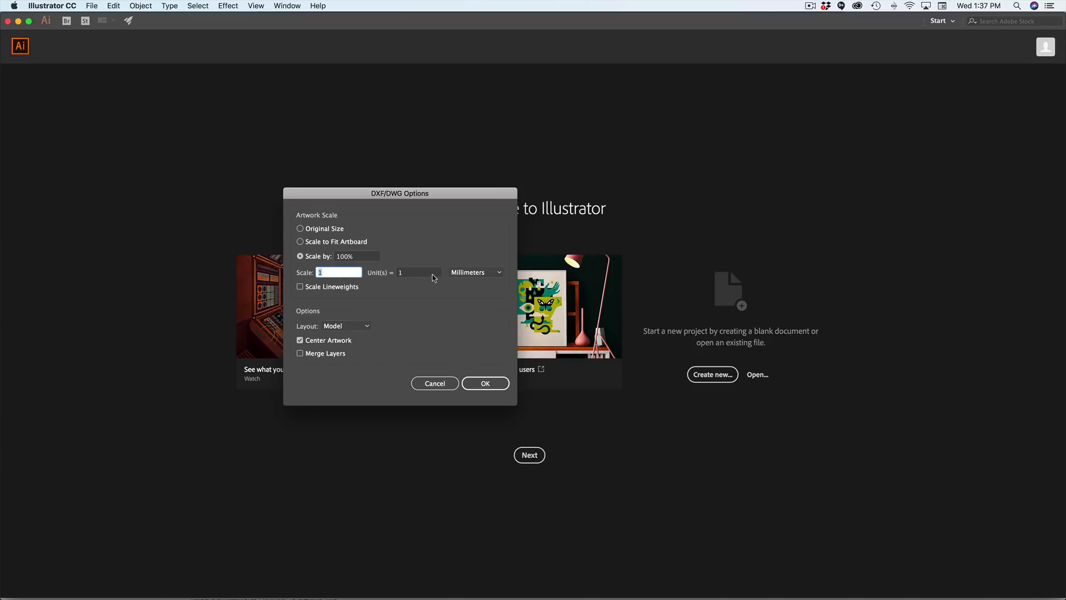
pyautogui.click(432, 274)
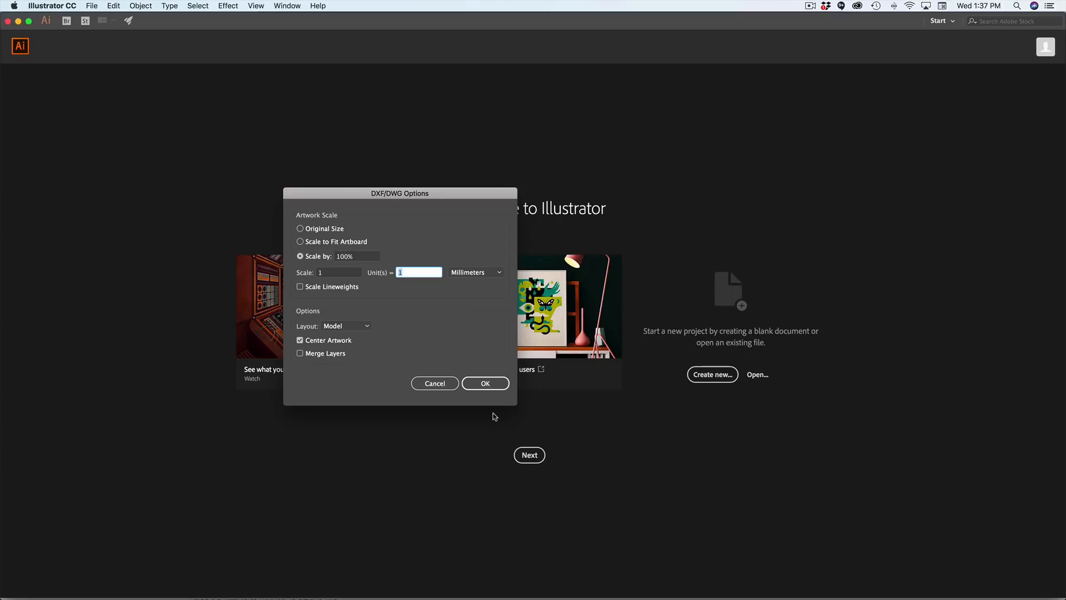
pyautogui.click(495, 390)
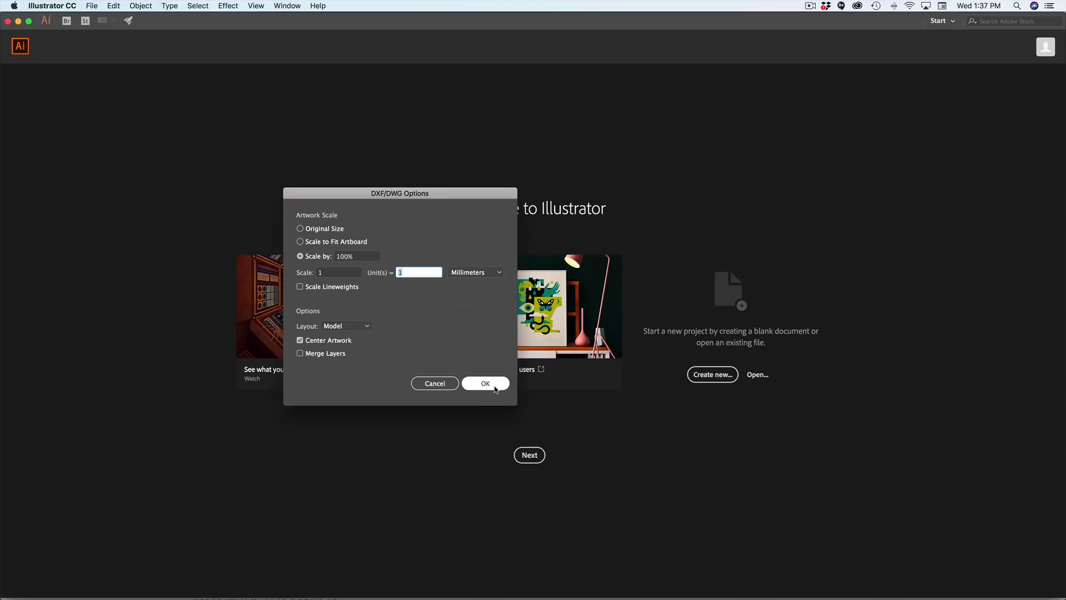
pyautogui.click(494, 389)
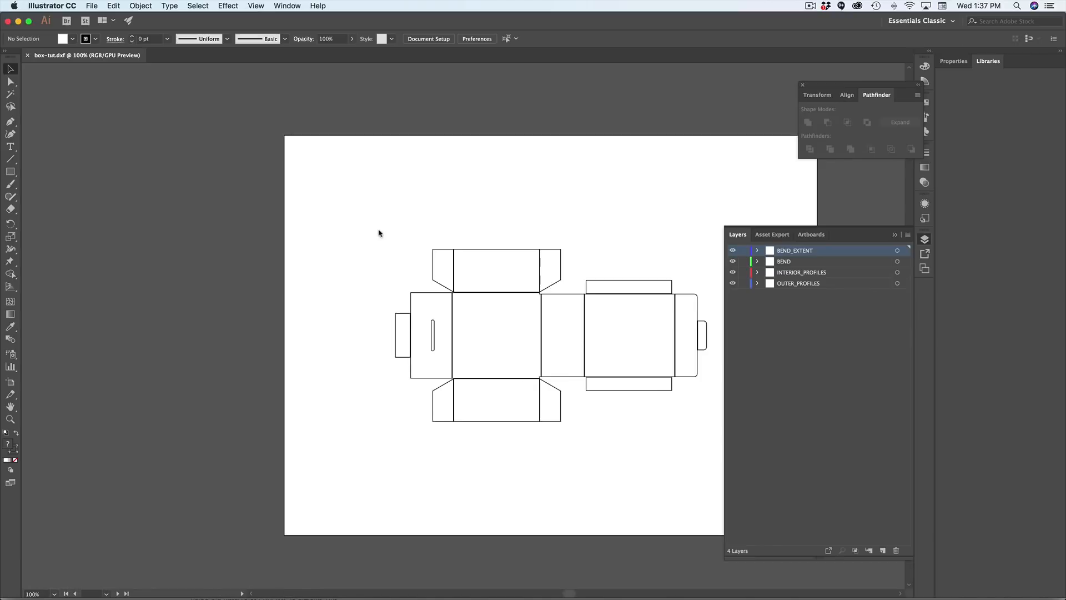
# Compare which lines of the box pattern belong to the BEND_EXTENT layer and which to the BEND layer.
pyautogui.moveTo(638, 307); pyautogui.dragTo(468, 258)
pyautogui.moveTo(348, 233); pyautogui.dragTo(383, 305)
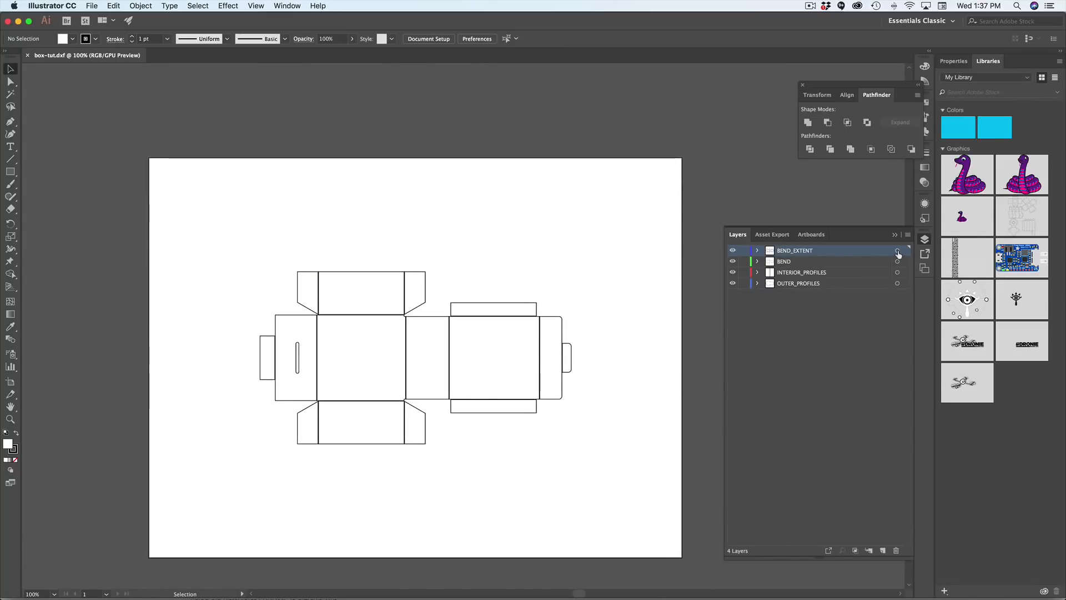
pyautogui.click(897, 251)
pyautogui.click(897, 262)
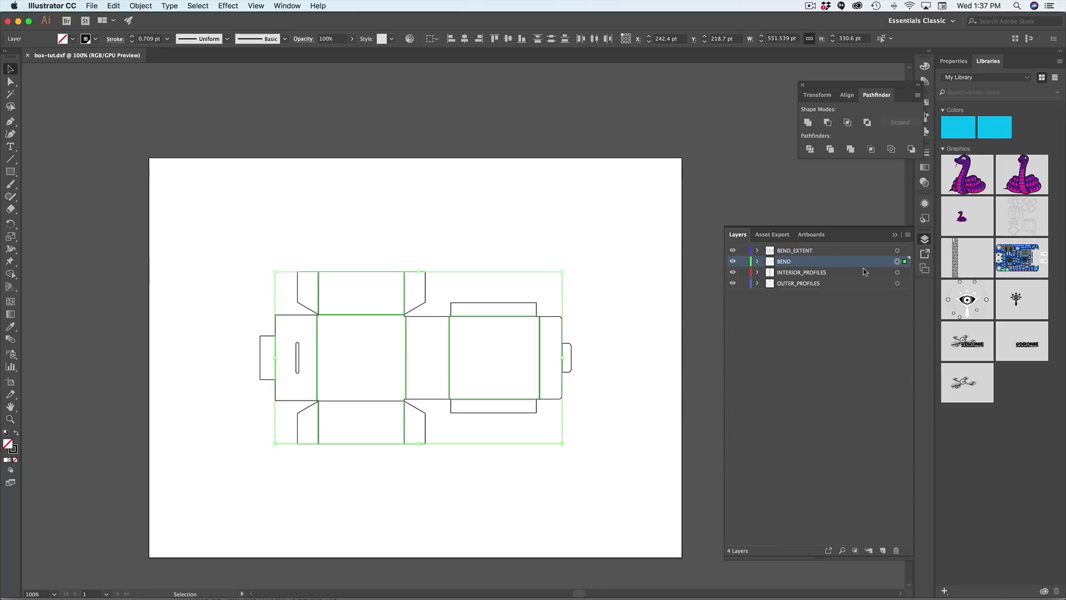
pyautogui.click(801, 250)
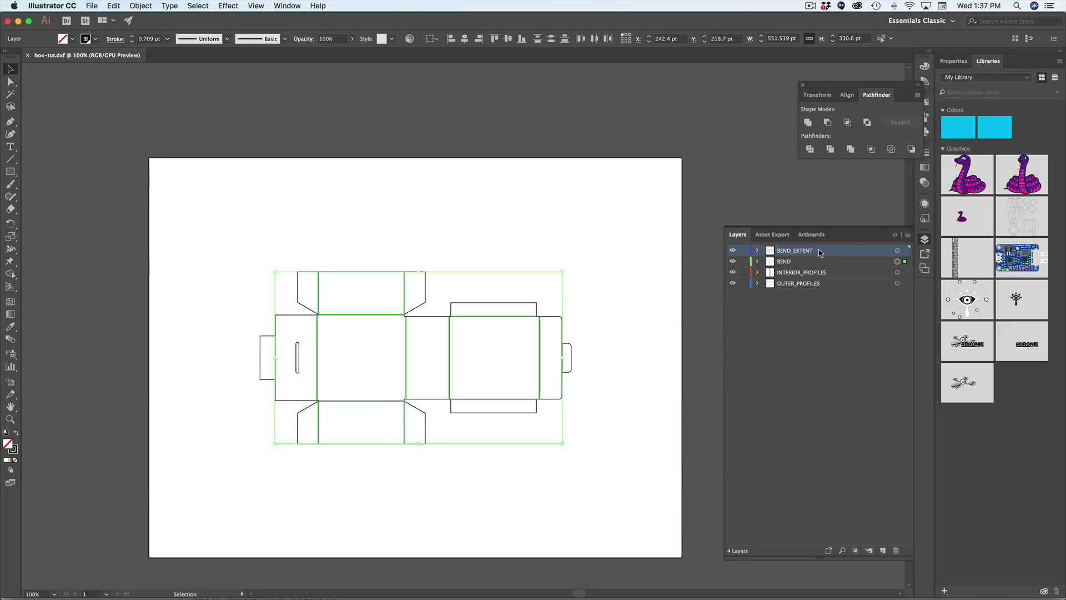
pyautogui.click(897, 251)
pyautogui.click(882, 261)
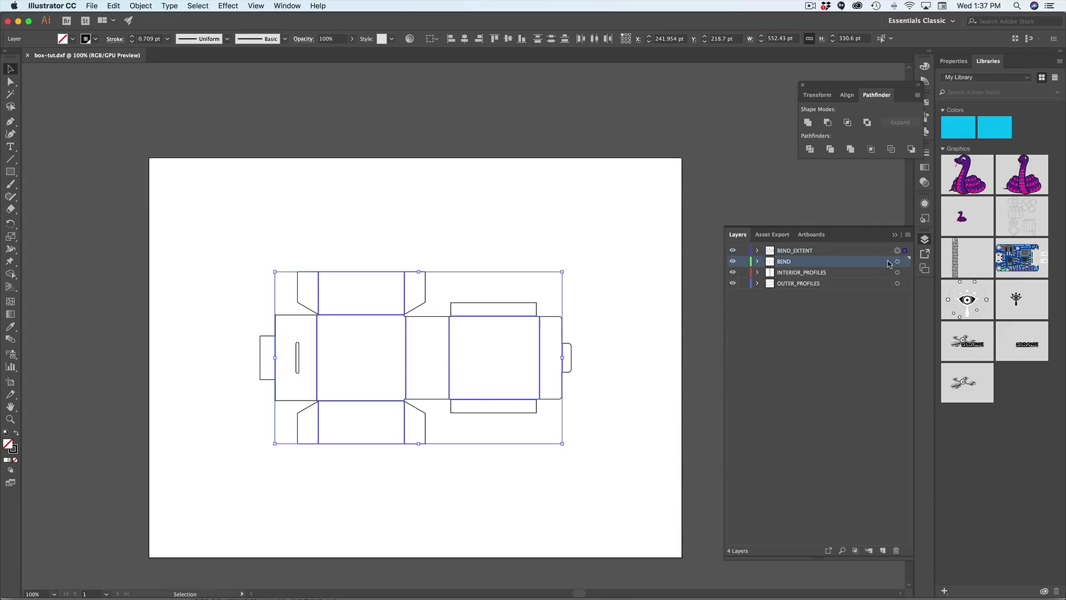
pyautogui.click(897, 261)
pyautogui.click(883, 250)
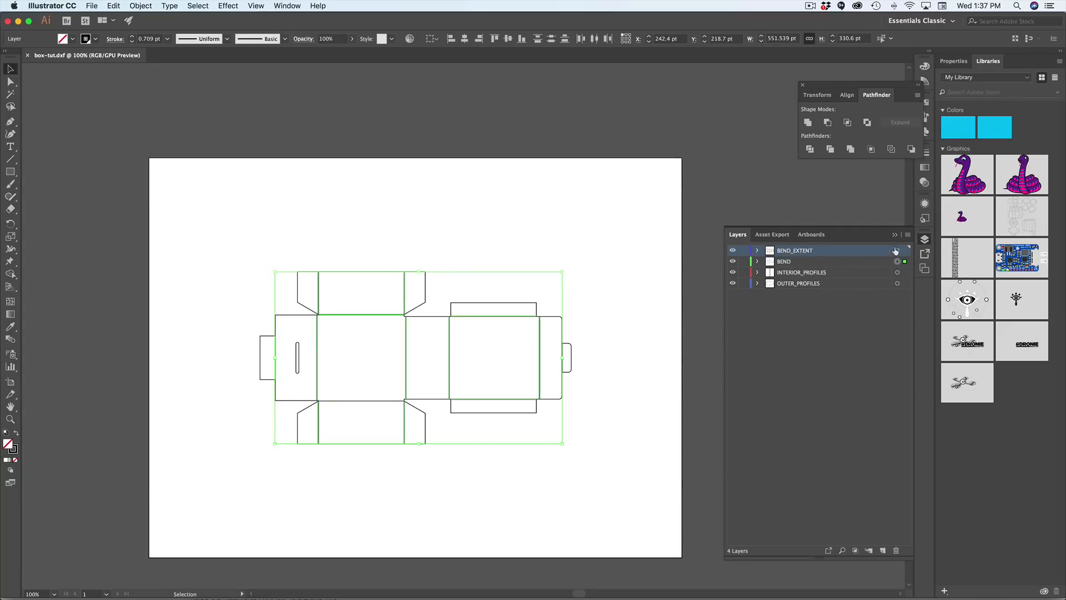
# Delete the BEND_EXTENT layer with all its lines from the box pattern.
pyautogui.click(897, 250)
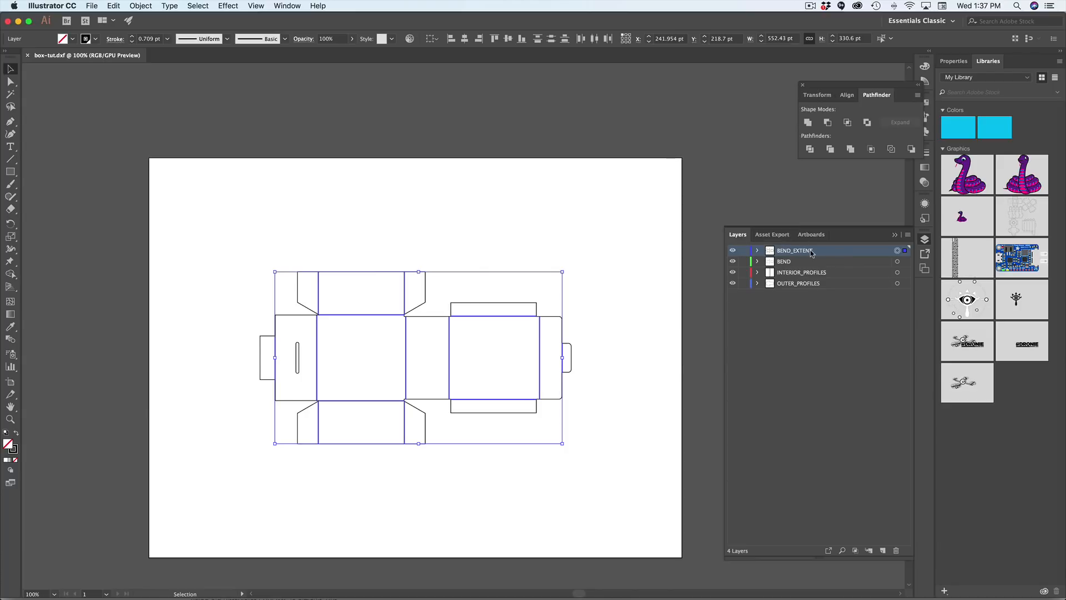
pyautogui.click(896, 550)
pyautogui.click(627, 323)
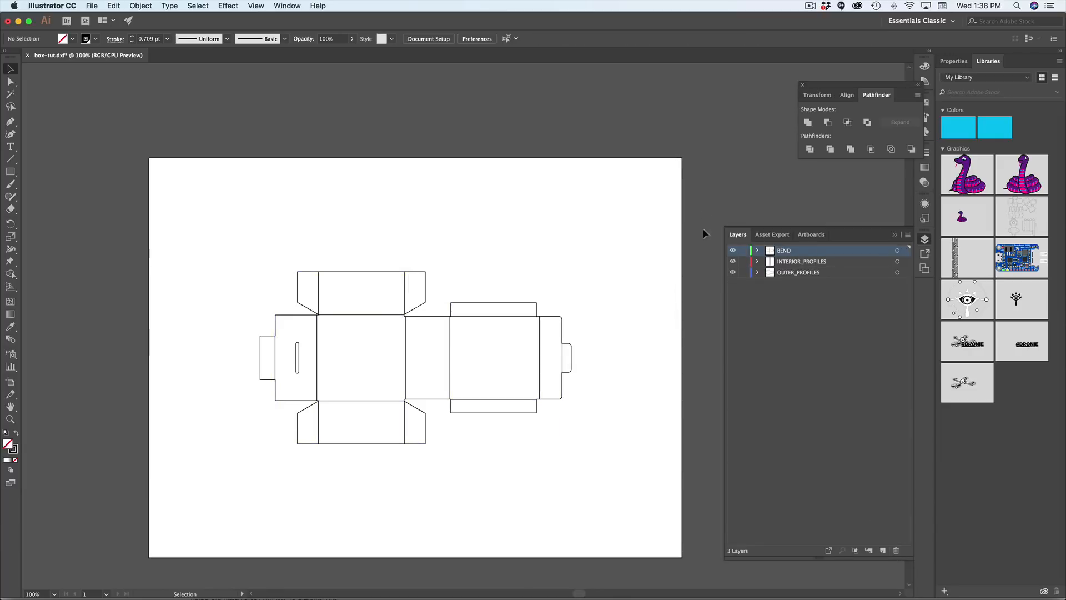
# Examine the individual fold lines inside the BEND layer and the box pattern up close at 200%.
pyautogui.click(897, 251)
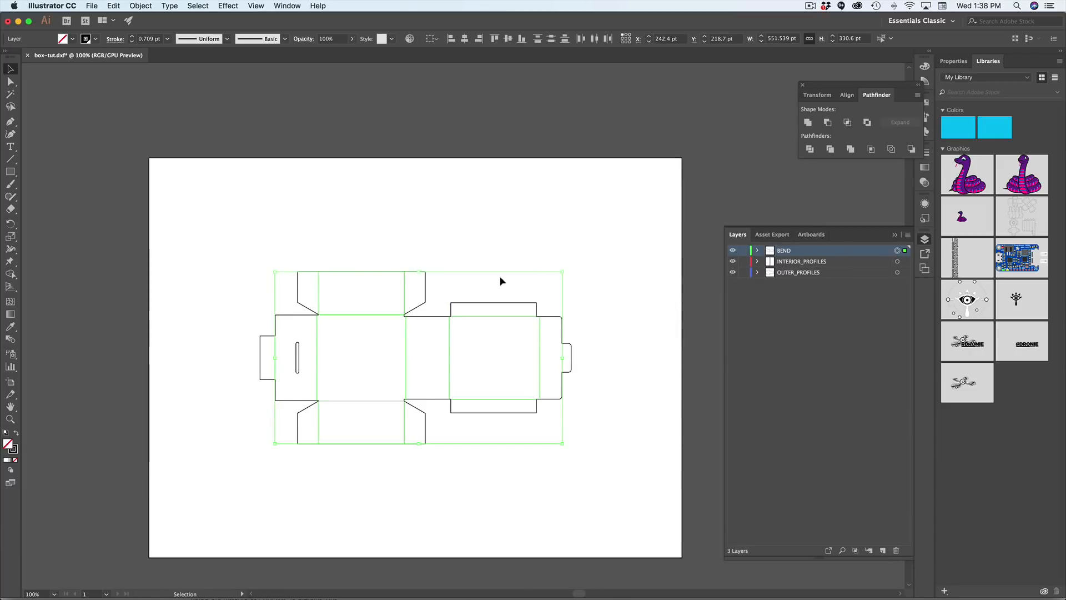
pyautogui.click(758, 251)
pyautogui.click(797, 264)
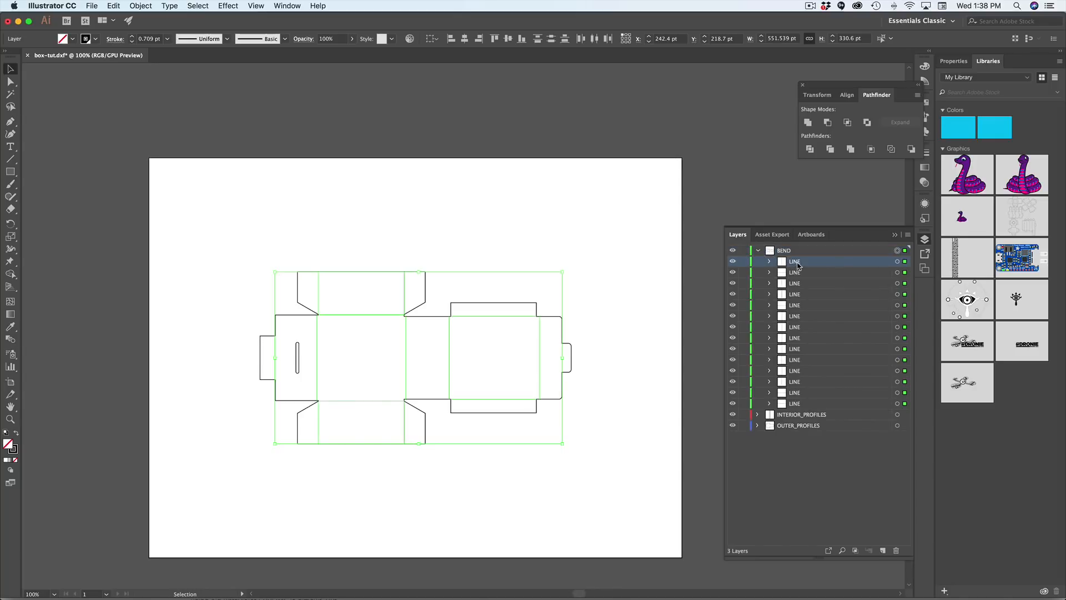
pyautogui.click(897, 261)
pyautogui.click(898, 272)
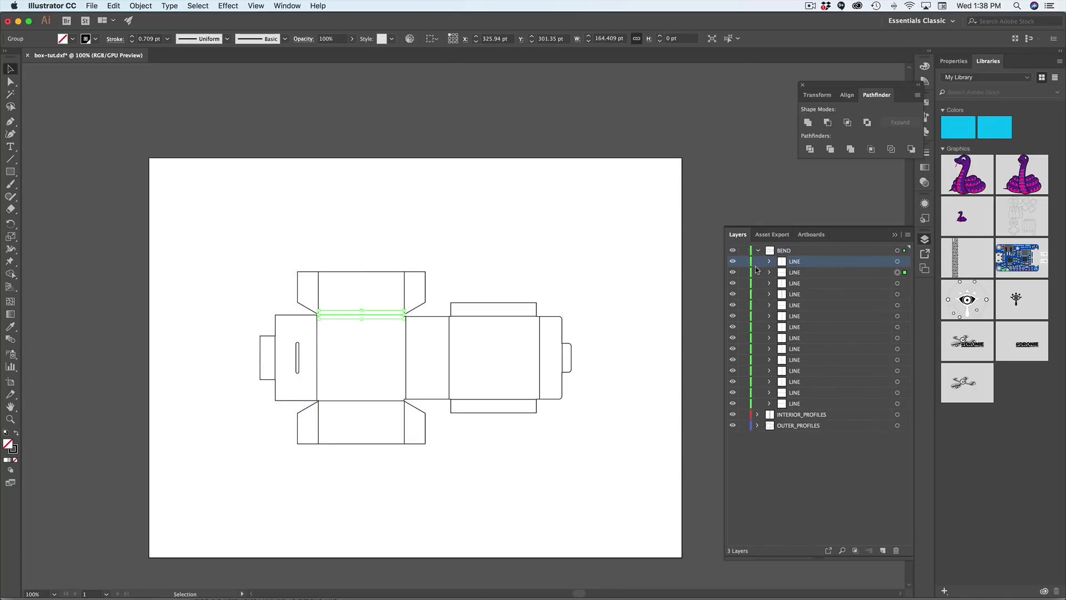
pyautogui.click(897, 283)
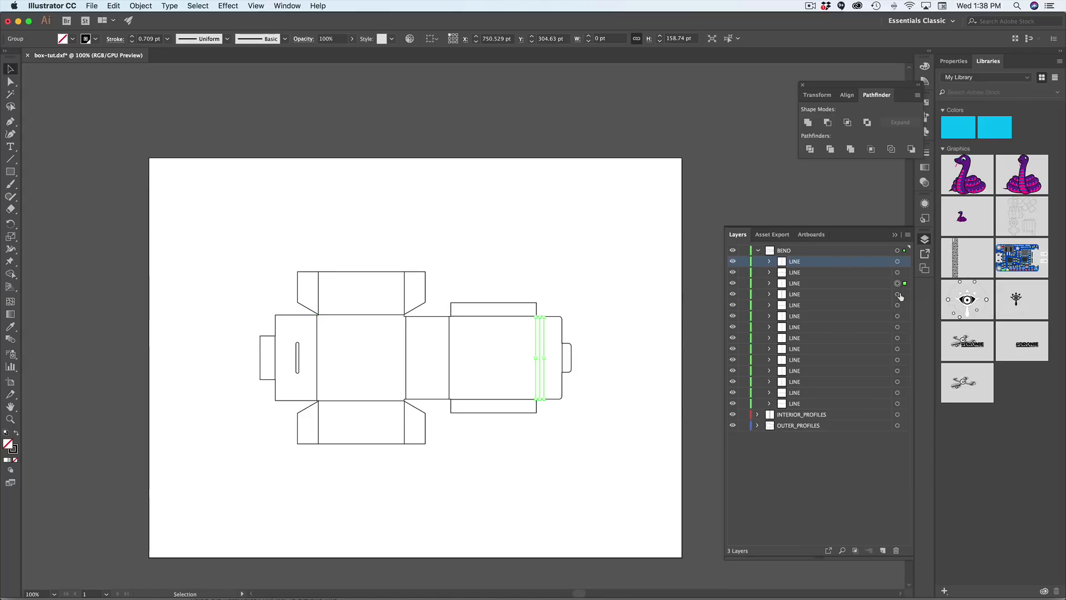
pyautogui.click(897, 294)
pyautogui.press('z')
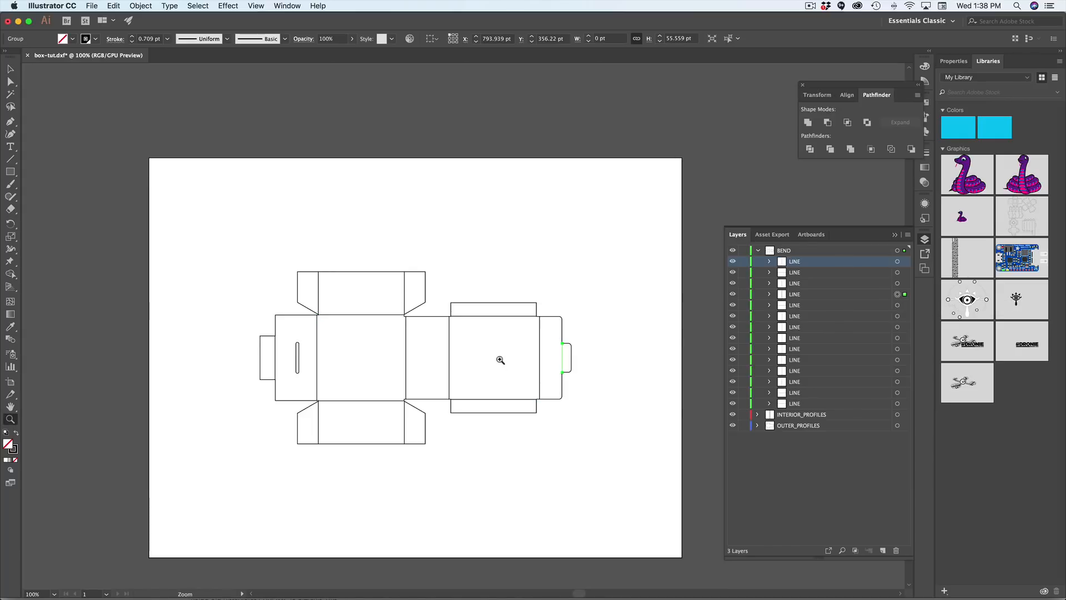
pyautogui.click(325, 333)
pyautogui.click(492, 313)
pyautogui.moveTo(530, 317); pyautogui.dragTo(392, 280)
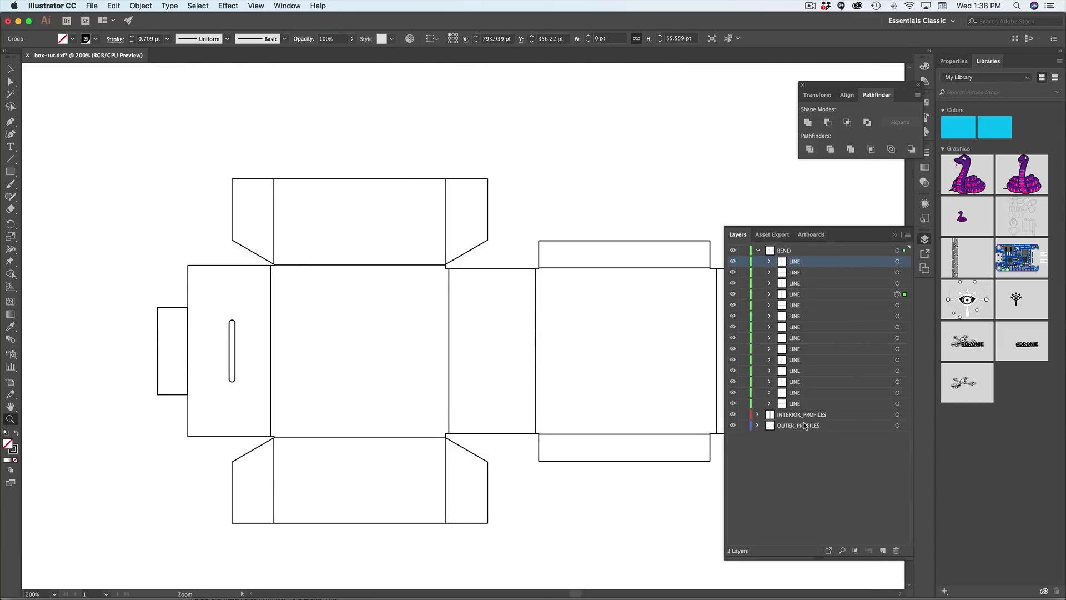
pyautogui.click(880, 425)
pyautogui.moveTo(451, 293)
pyautogui.mouseDown()
pyautogui.moveTo(454, 310)
pyautogui.moveTo(446, 298)
pyautogui.mouseUp()
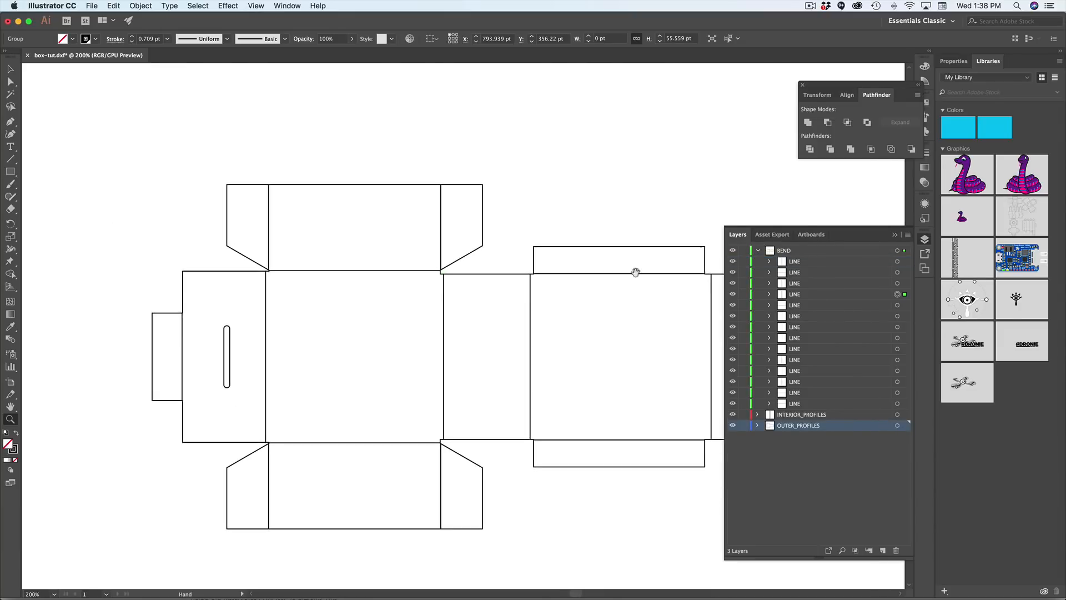
pyautogui.click(757, 253)
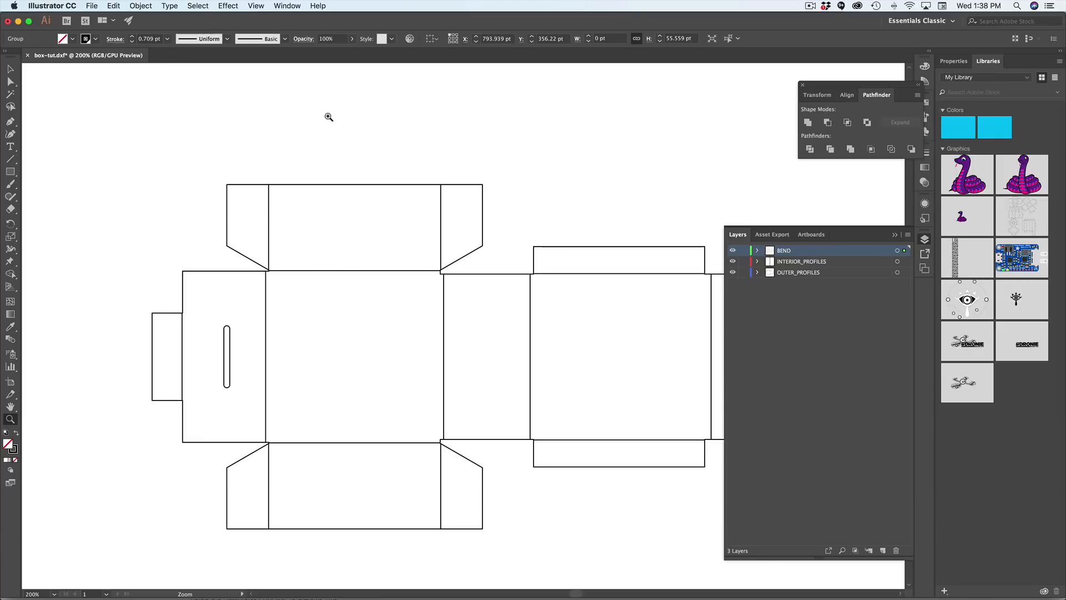
# Save the pattern as box-tut.svg in the AdaBoxes Box Designs folder, using the SVG 1.1 profile.
pyautogui.click(92, 5)
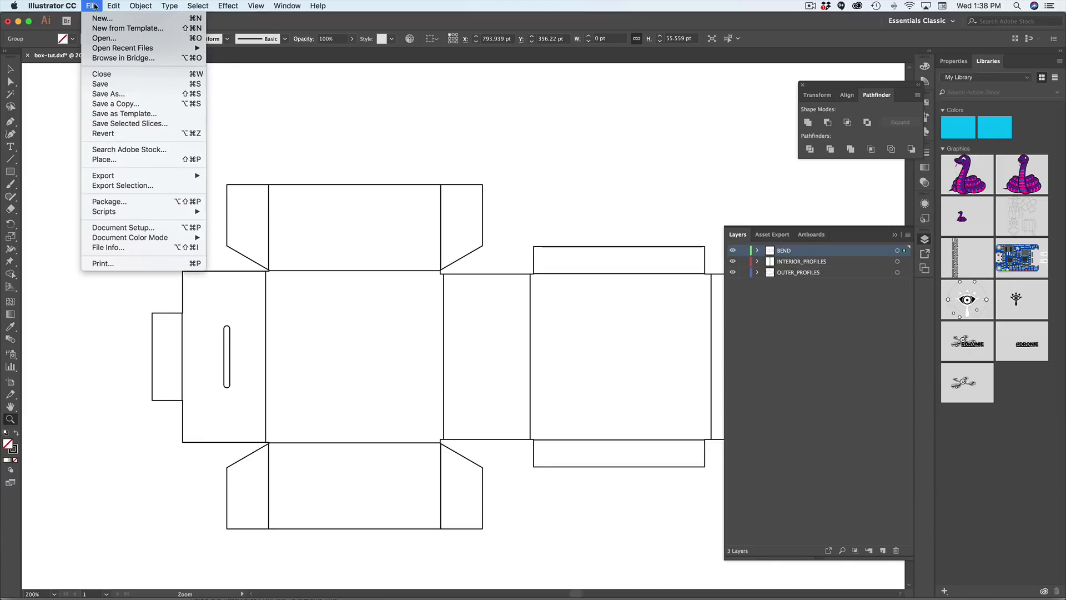
pyautogui.click(133, 95)
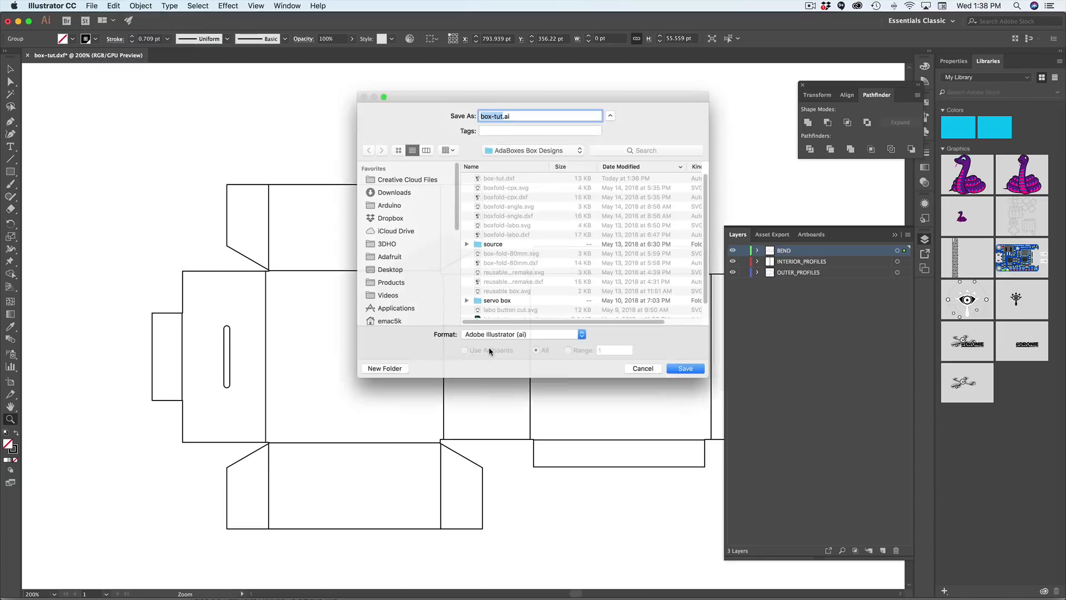
pyautogui.click(519, 340)
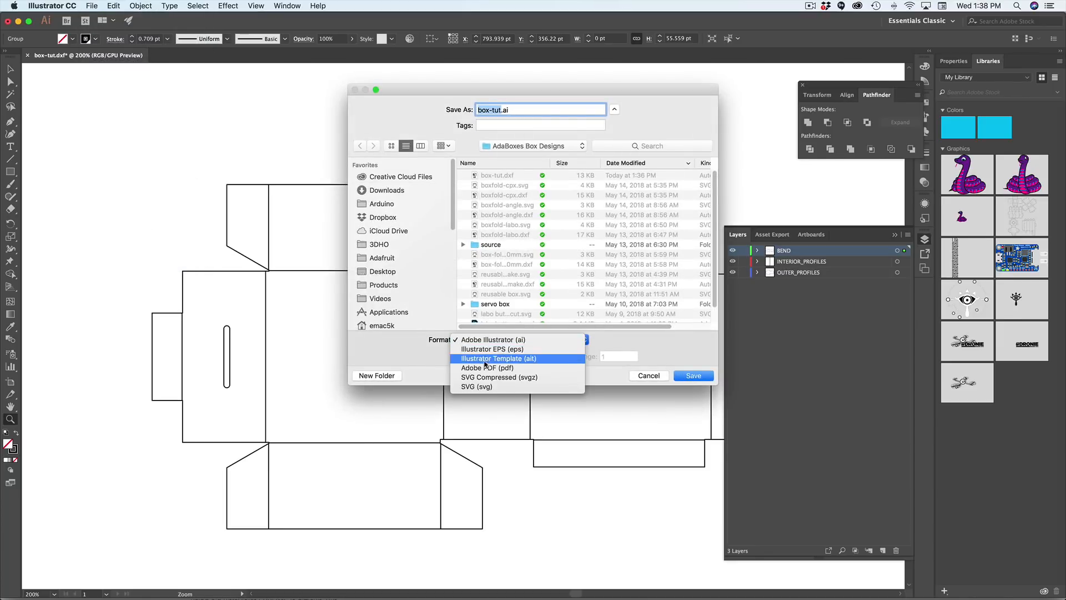
pyautogui.click(500, 388)
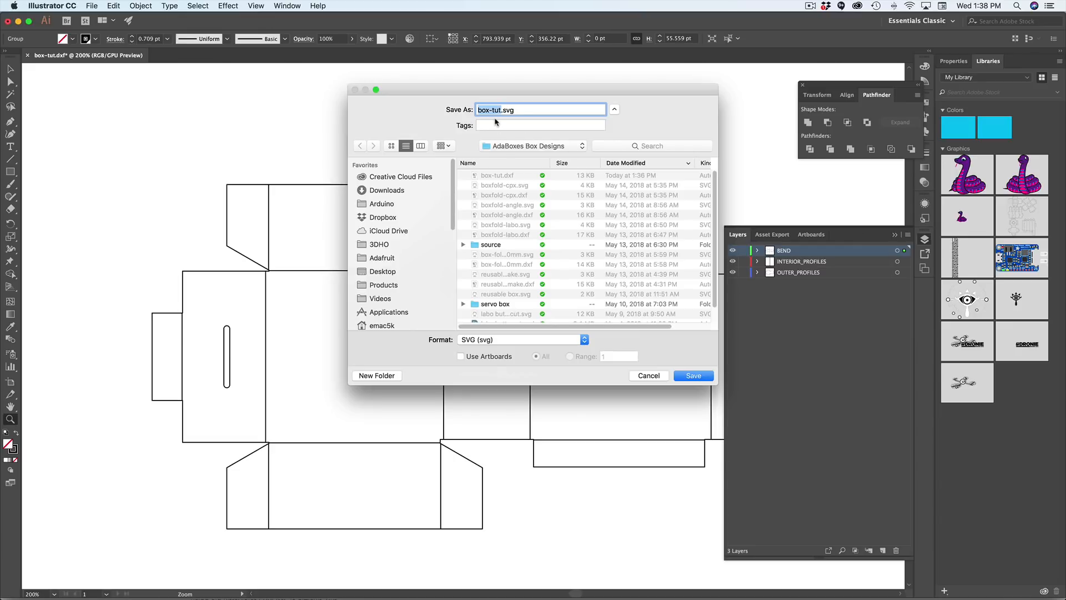
pyautogui.press('Return')
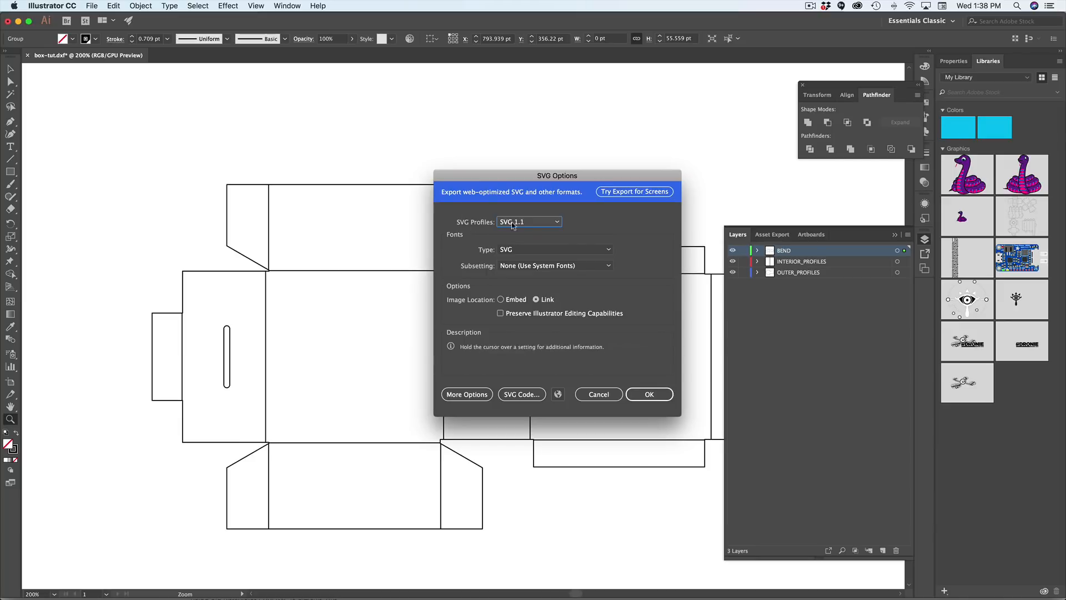
pyautogui.click(636, 395)
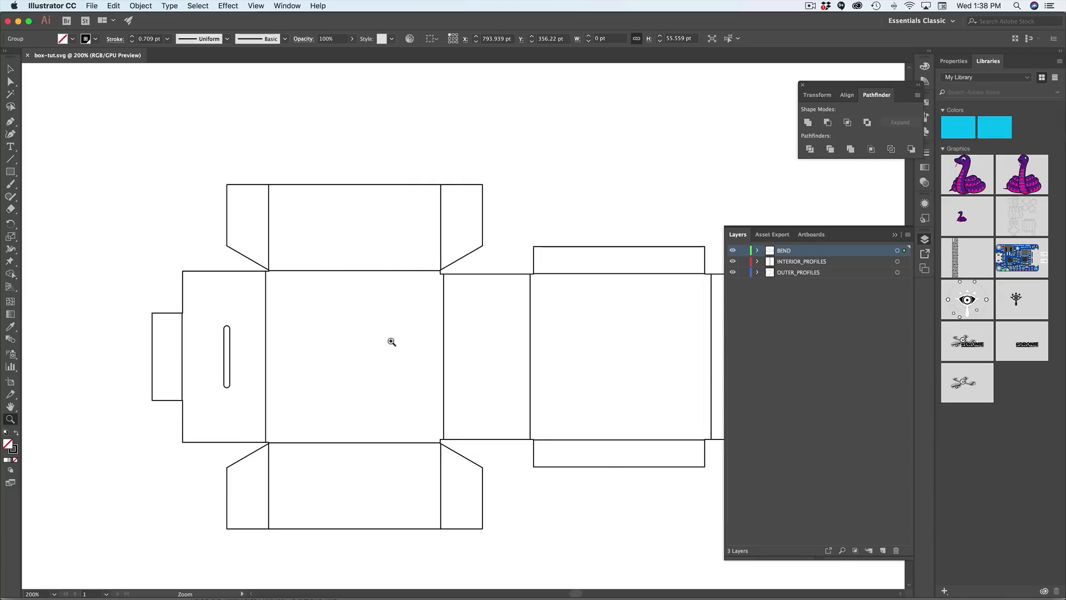
# Switch to QuickTime Player to view the FoldBox.MP4 video.
pyautogui.press('super+Tab')
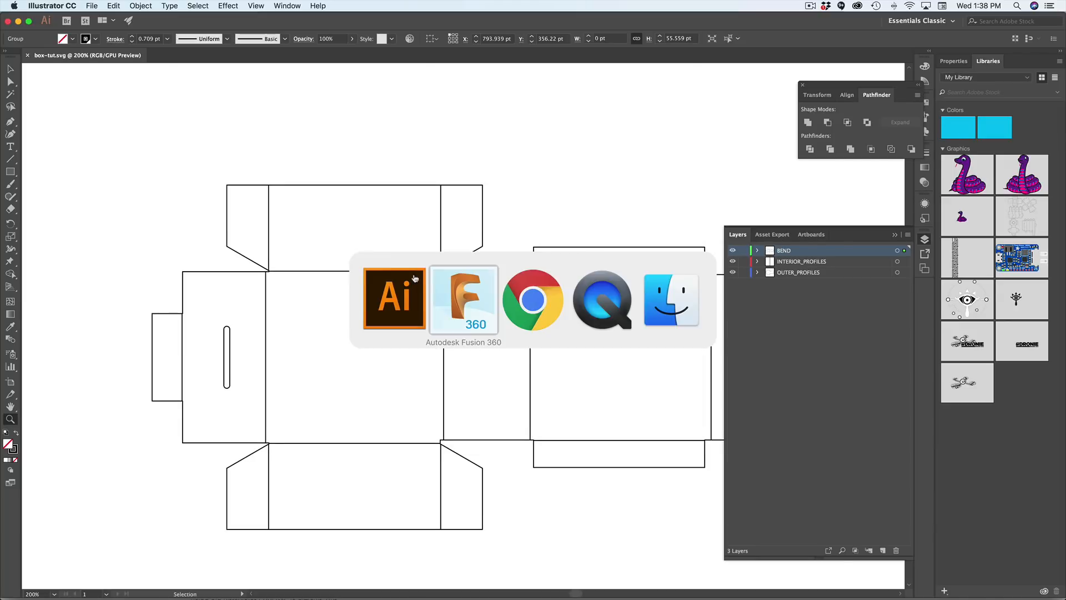
pyautogui.click(607, 304)
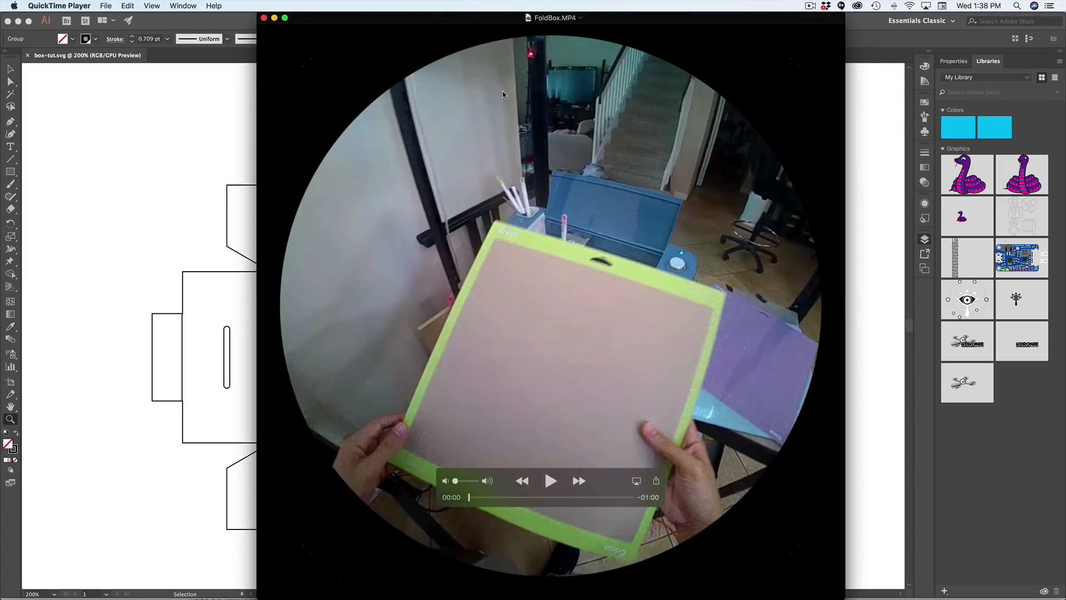
# Switch to Google Chrome and look through the product photos on Amazon's Cricut Explore Air 2 page.
pyautogui.press('super+Tab')
pyautogui.click(604, 292)
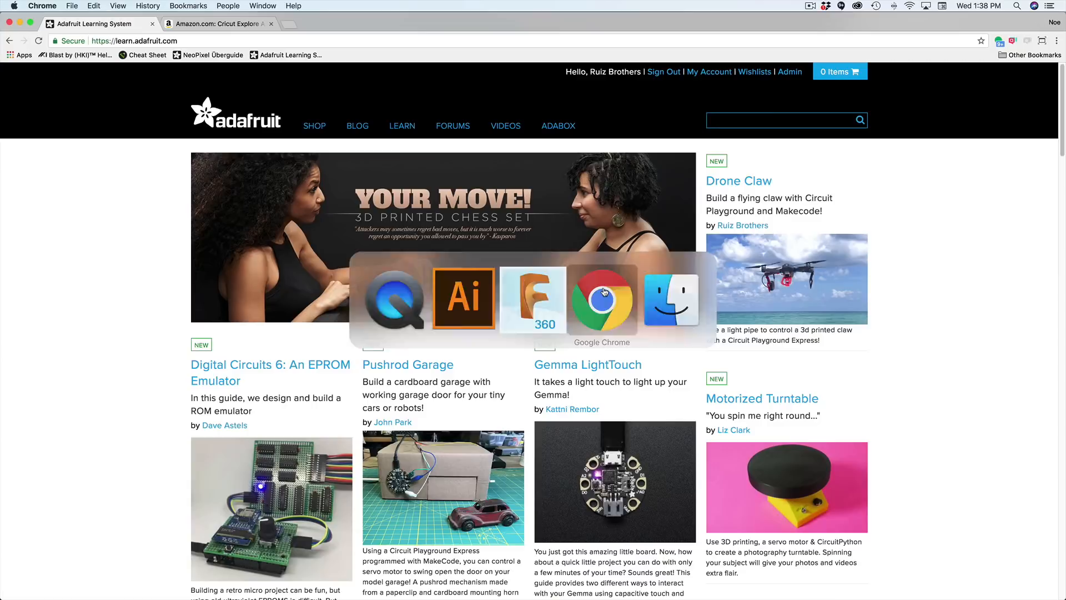
pyautogui.click(221, 23)
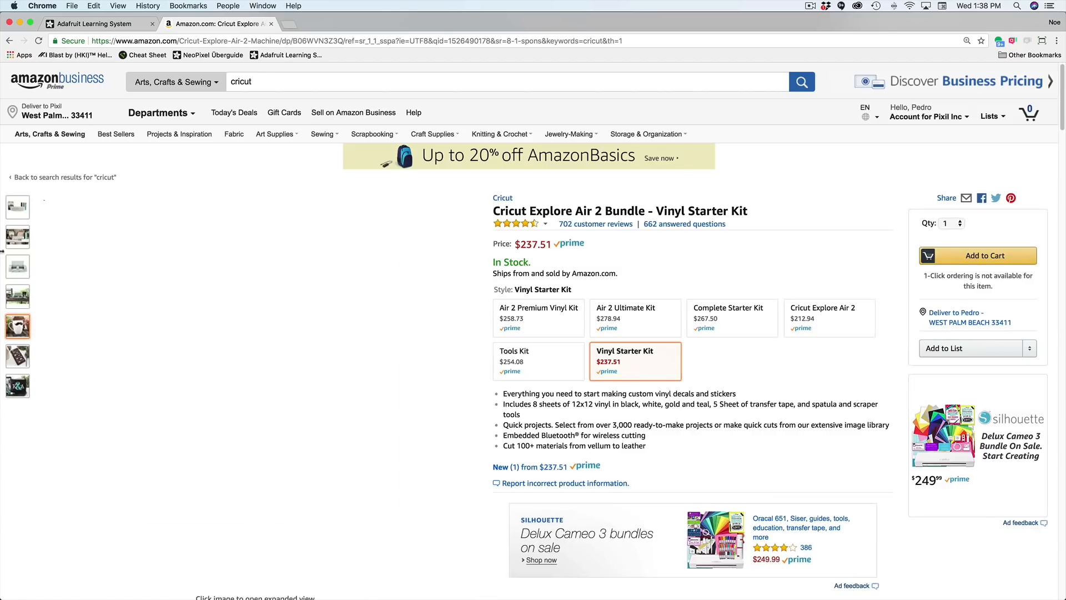
pyautogui.moveTo(18, 239)
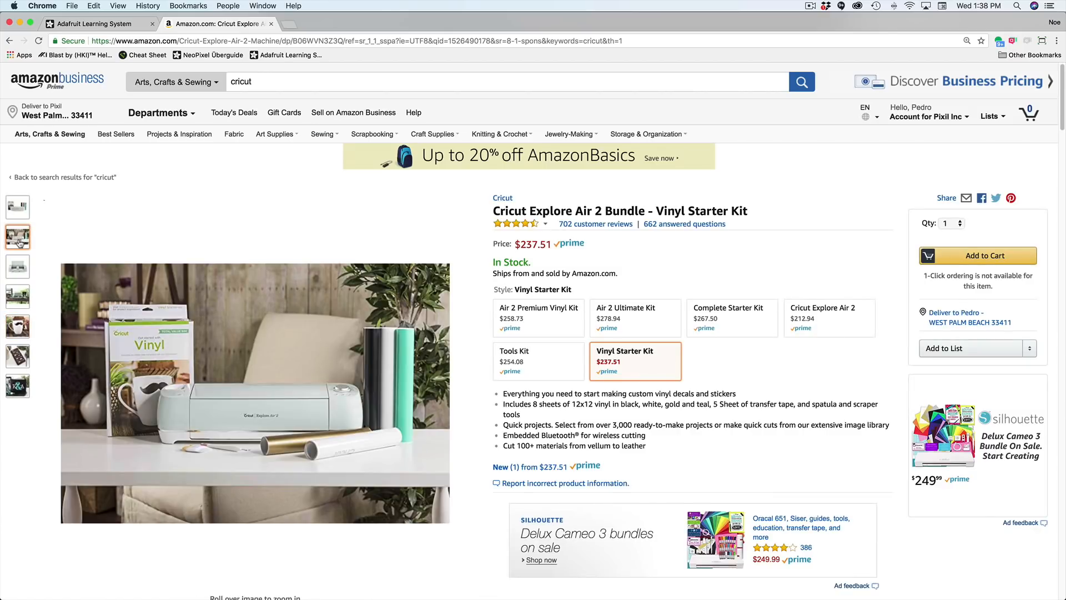
pyautogui.moveTo(19, 204)
pyautogui.moveTo(16, 270)
pyautogui.moveTo(17, 379)
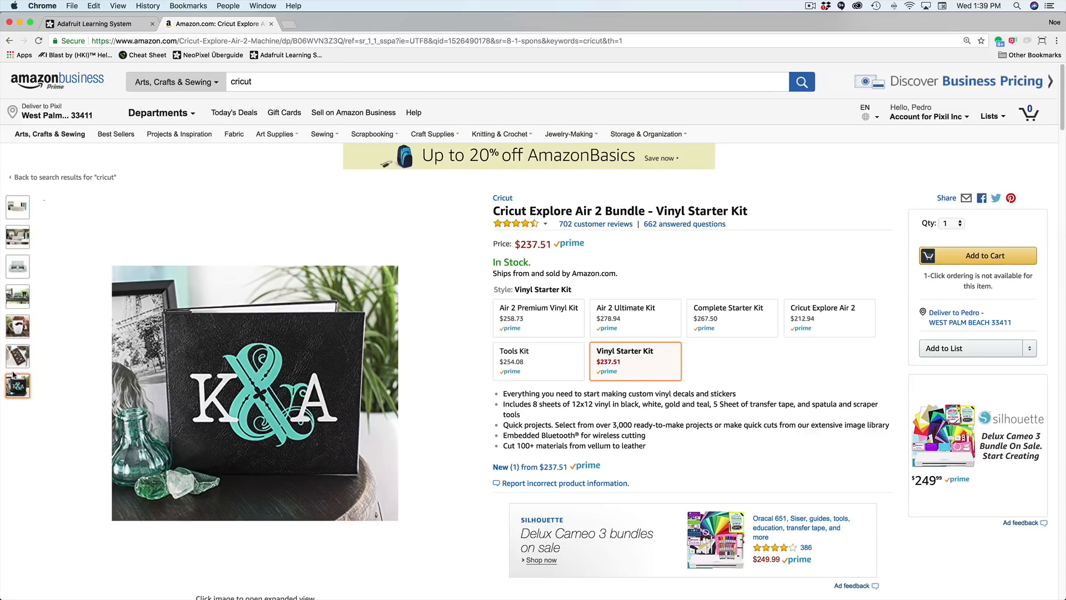
# Look over the Cricut Explore Air 2 page's related products and customer reviews, ending back at the main product details.
pyautogui.scroll(-5, 267, 329)
pyautogui.scroll(-10, 266, 330)
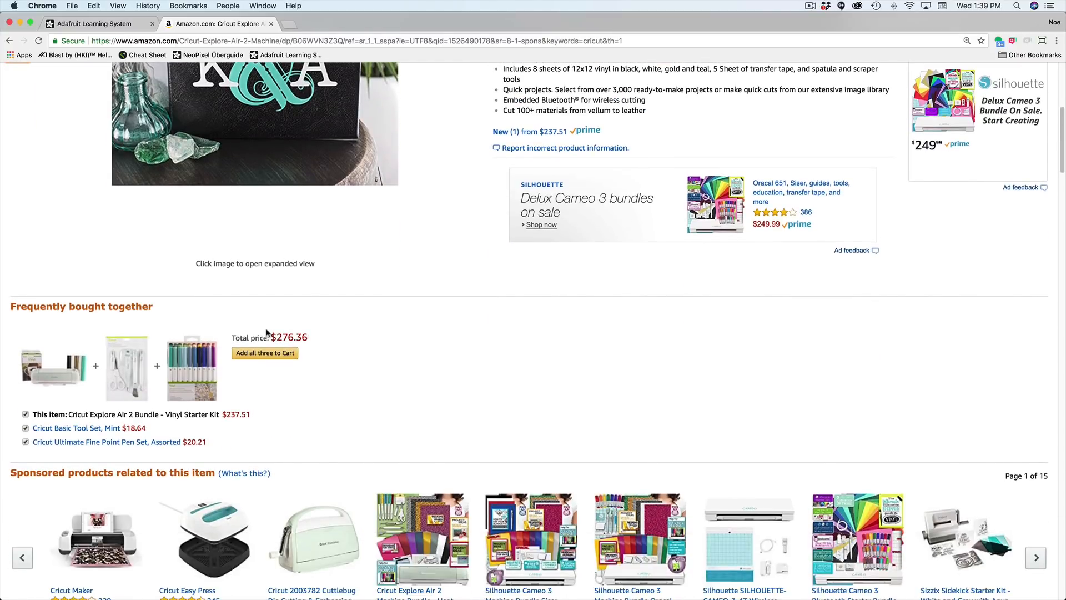
pyautogui.scroll(-20, 265, 330)
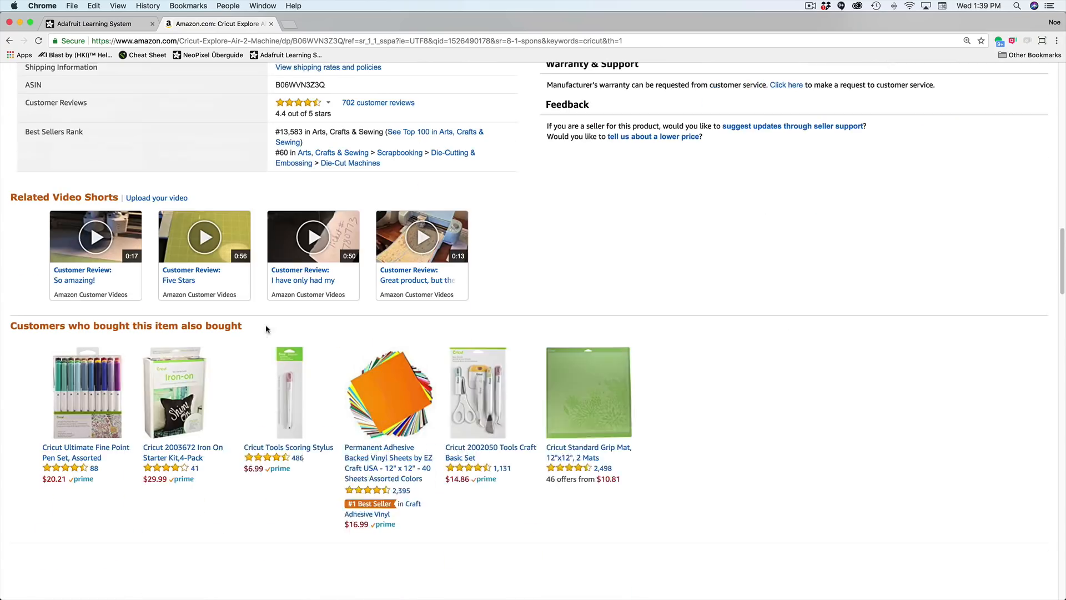
pyautogui.scroll(-20, 330, 242)
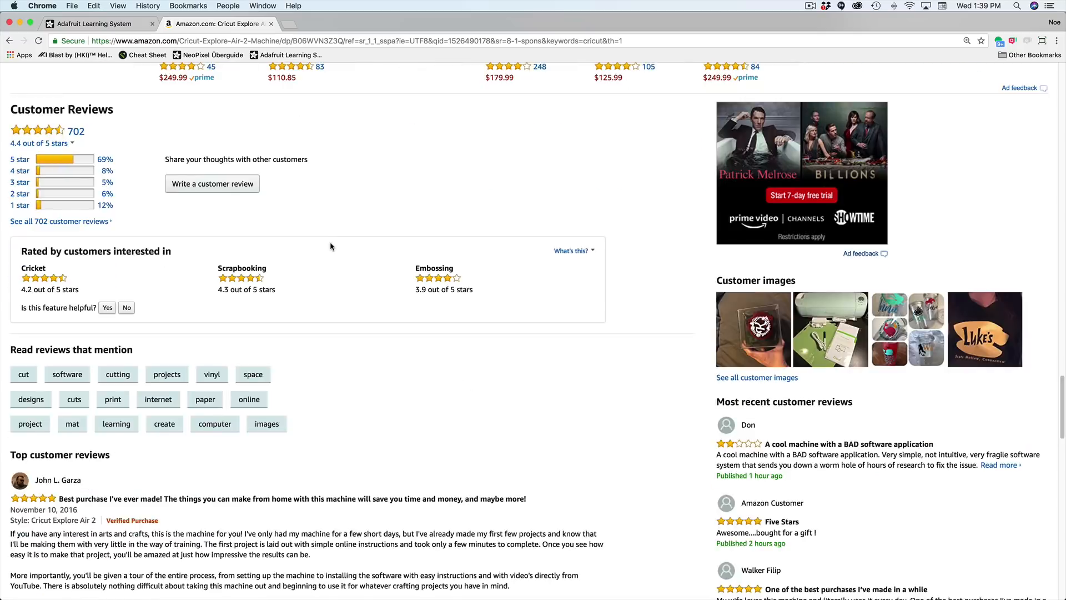
pyautogui.scroll(20, 331, 246)
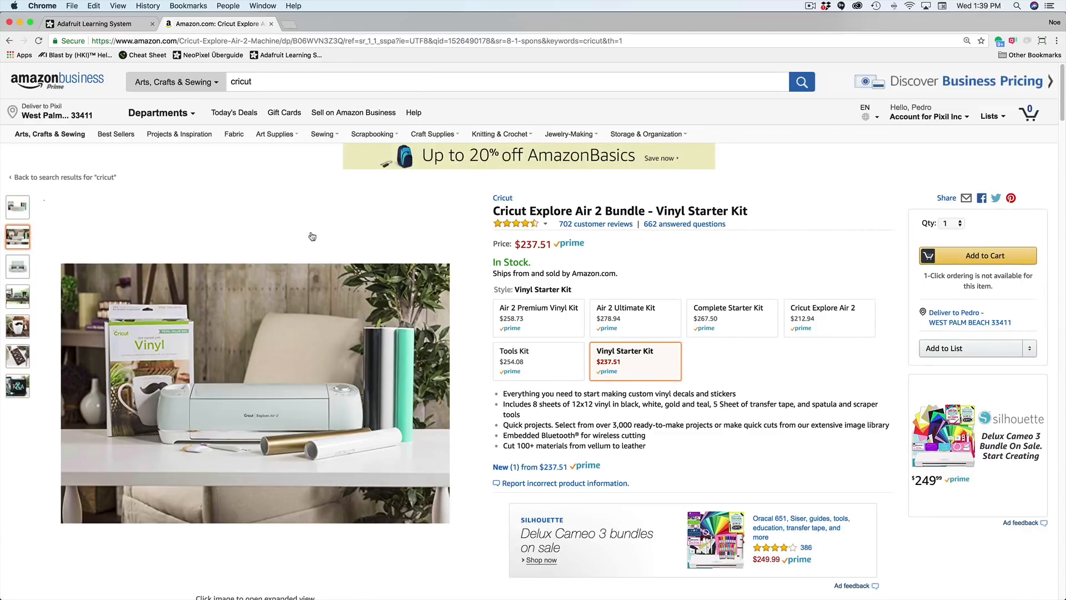
# Highlight the Vinyl Starter Kit's price and view the enlarged photo of the Cricut machine.
pyautogui.moveTo(514, 244); pyautogui.dragTo(543, 243)
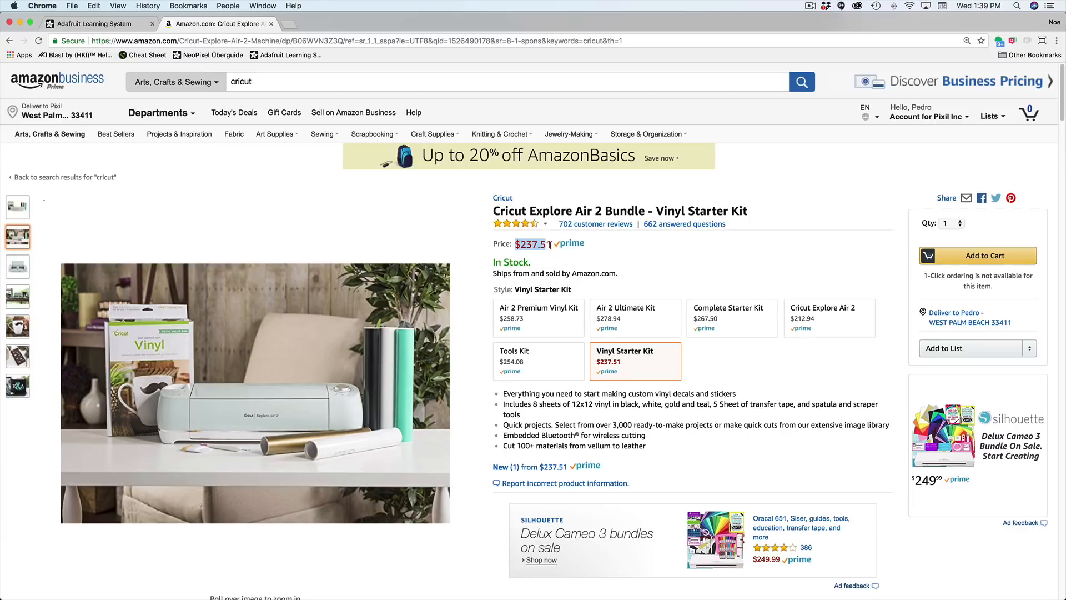
pyautogui.click(551, 245)
pyautogui.click(411, 231)
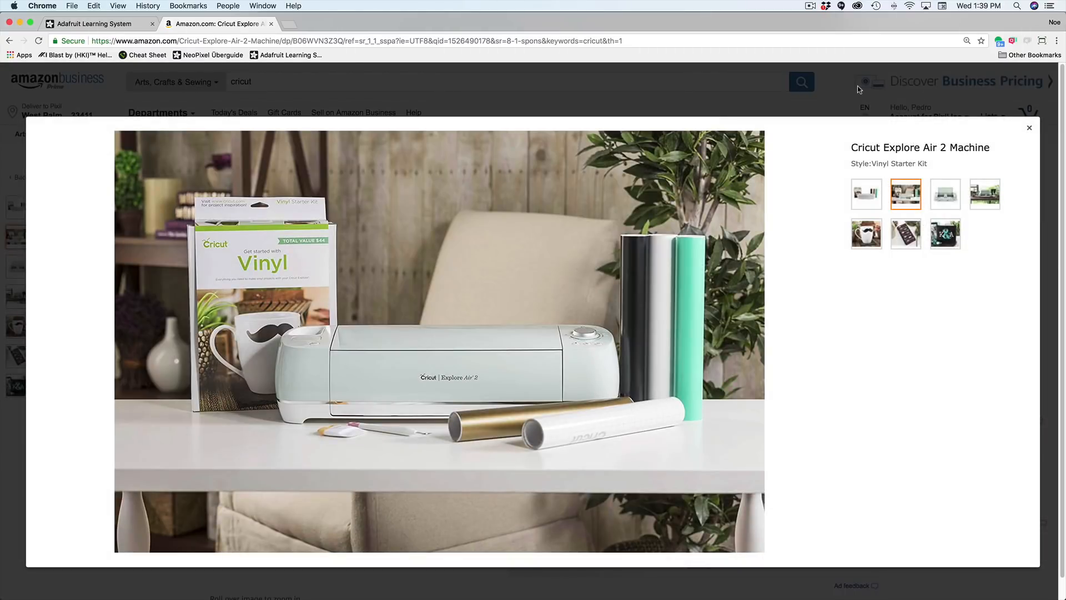
pyautogui.click(859, 89)
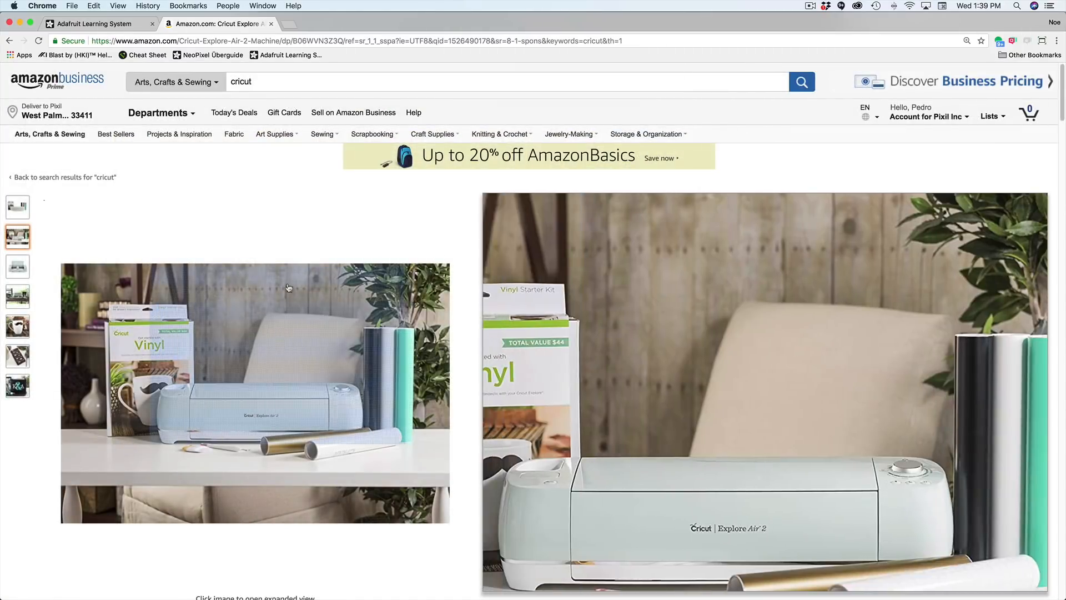
# Bring up the Adafruit Learning System page in the browser, then switch to QuickTime Player and play the FoldBox.MP4 video.
pyautogui.press('super+Tab')
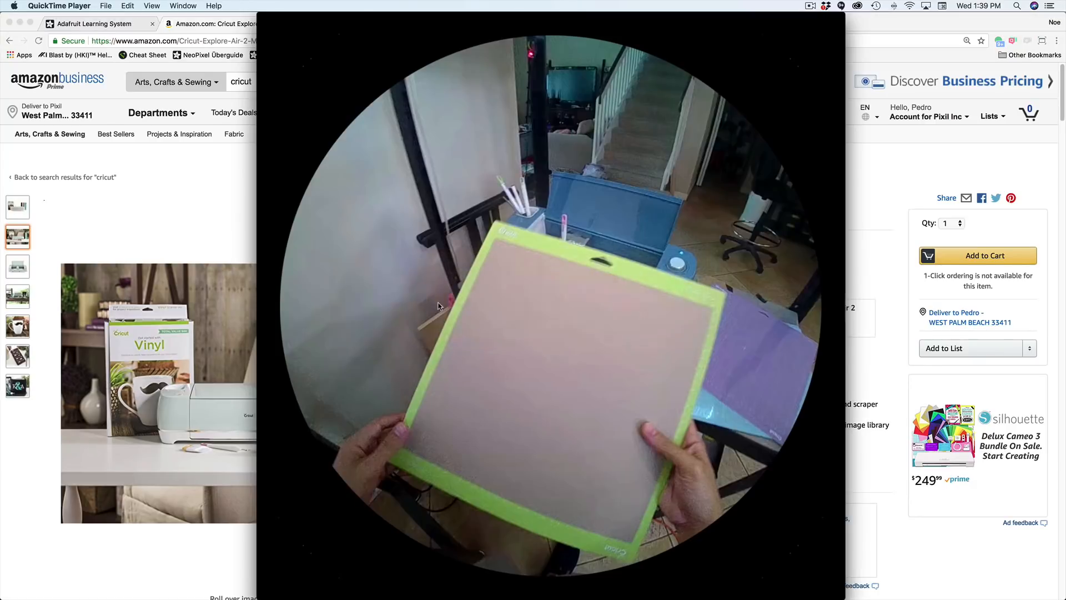
pyautogui.click(191, 195)
pyautogui.click(94, 24)
pyautogui.press('super+Tab')
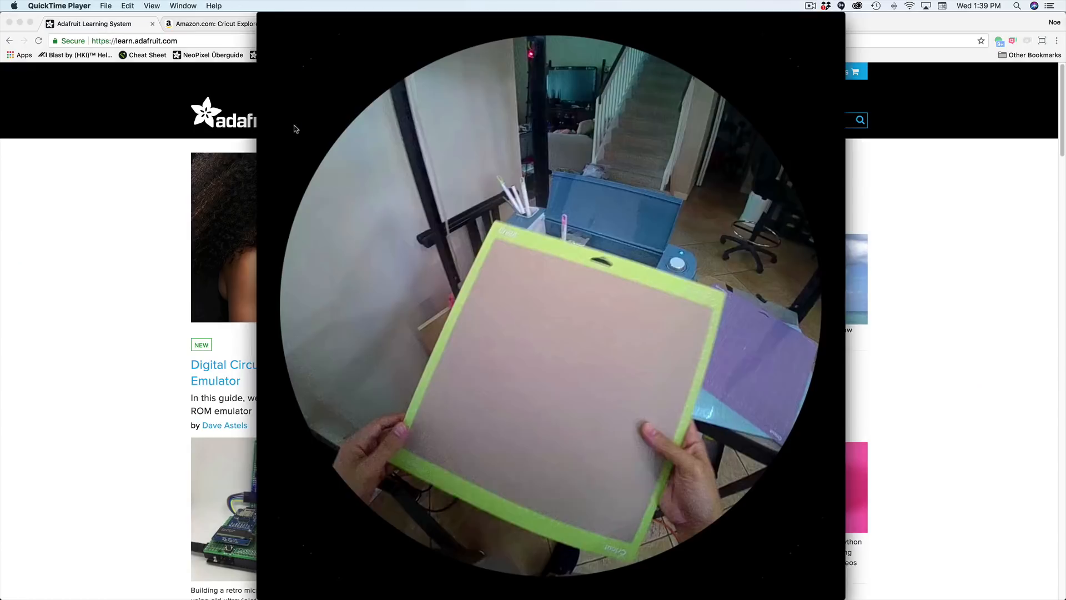
pyautogui.click(551, 481)
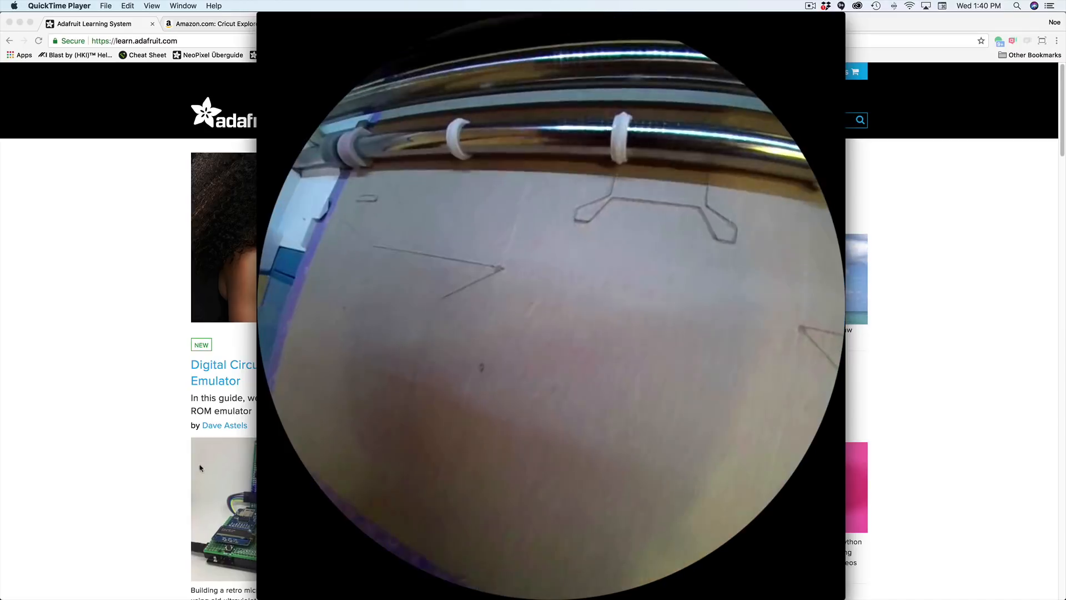
pyautogui.click(445, 482)
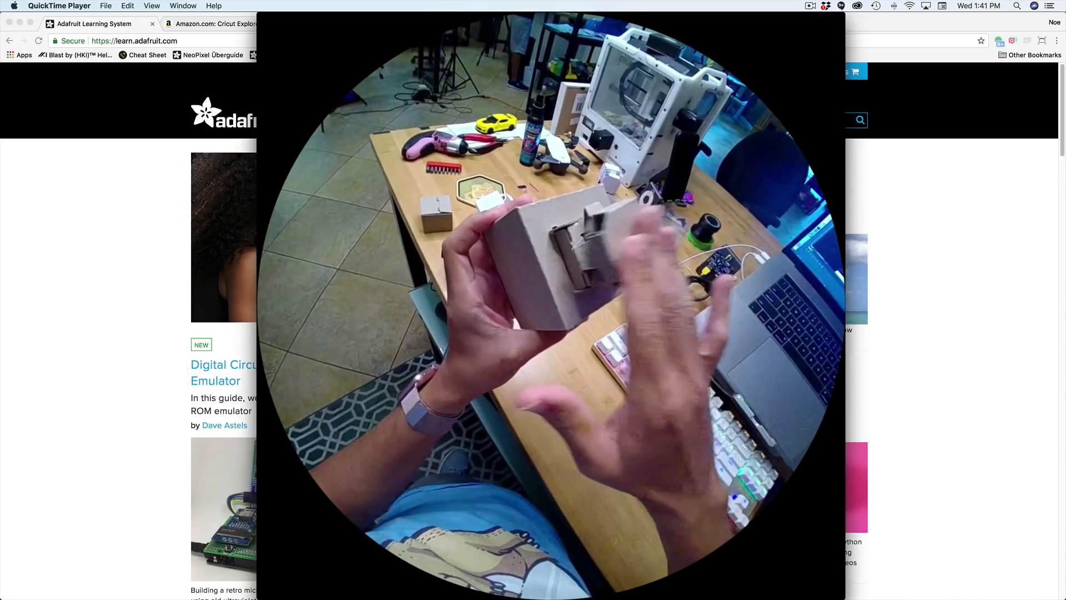
# Switch to Fusion 360 and exit the flat pattern to return to the folded chipboard box model.
pyautogui.click(110, 457)
pyautogui.press('super+Tab')
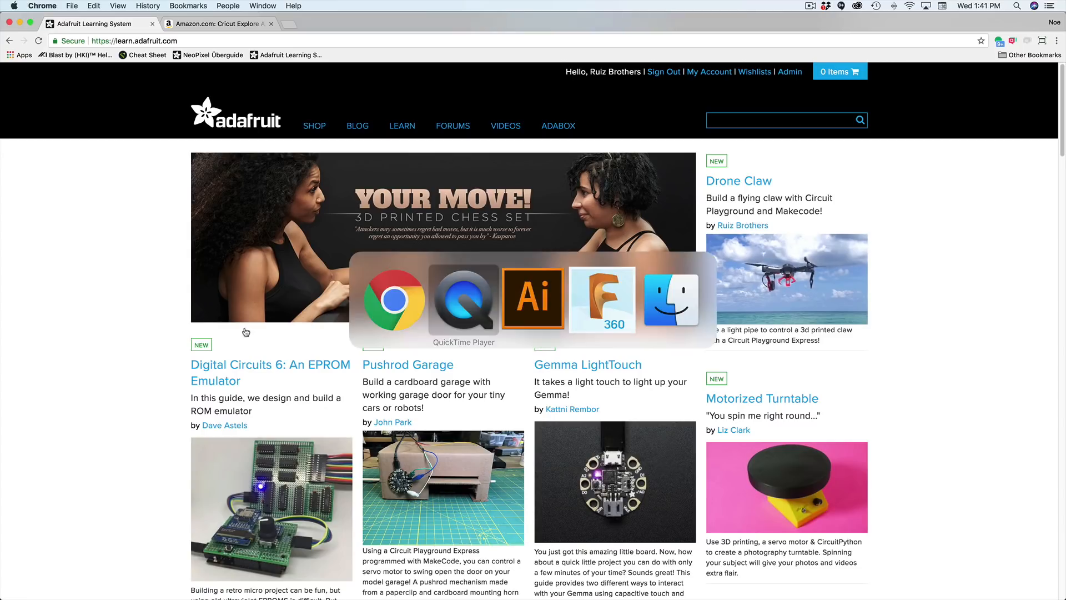
pyautogui.click(605, 304)
pyautogui.click(499, 69)
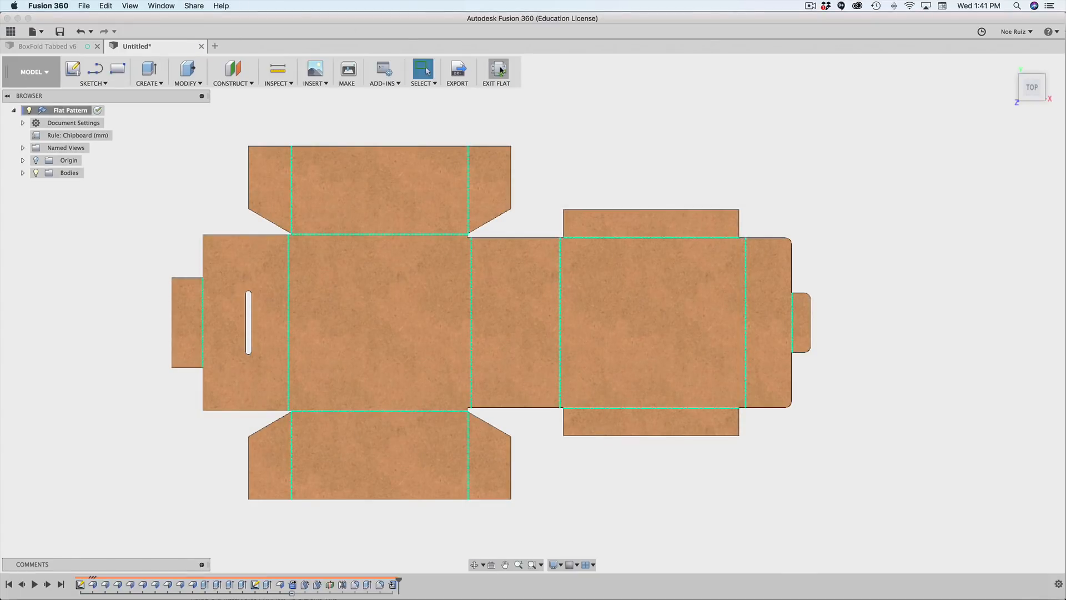
pyautogui.keyDown('shift'); pyautogui.moveTo(722, 271); pyautogui.dragTo(700, 216, button='middle'); pyautogui.keyUp('shift')
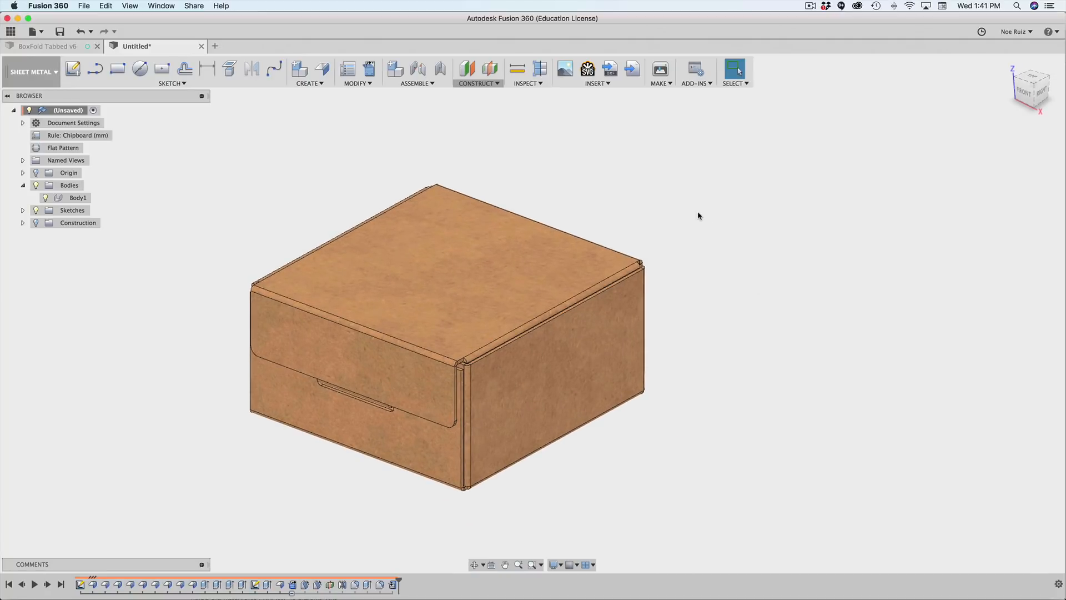